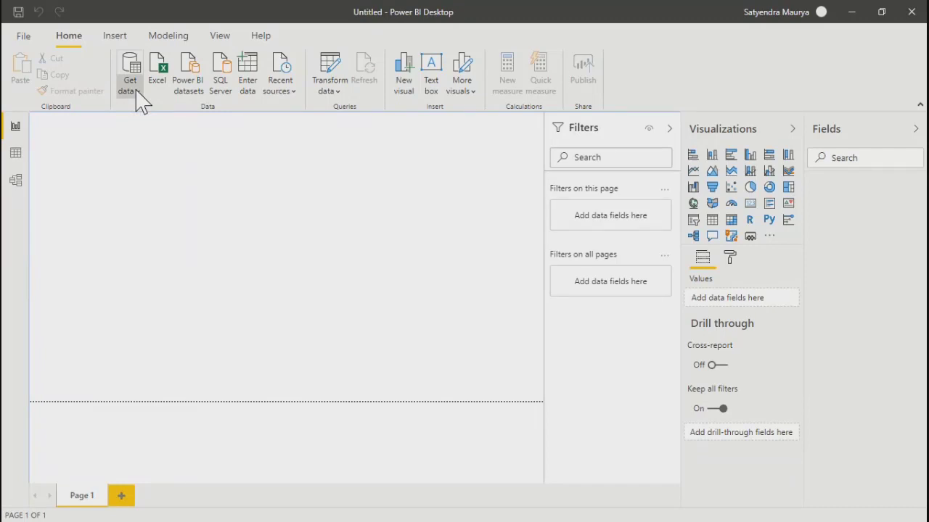
Step: Look through the common data sources and the recently used sources available for import
left_click(131, 90)
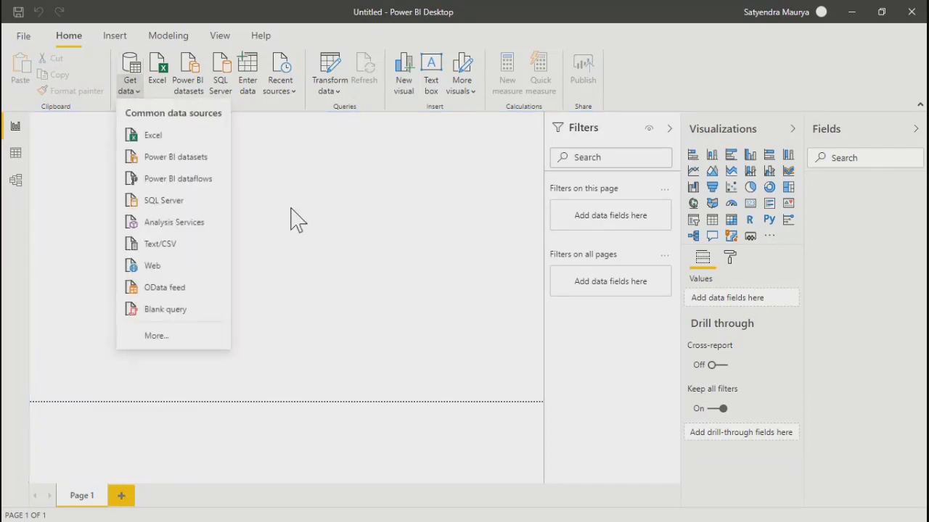
left_click(326, 259)
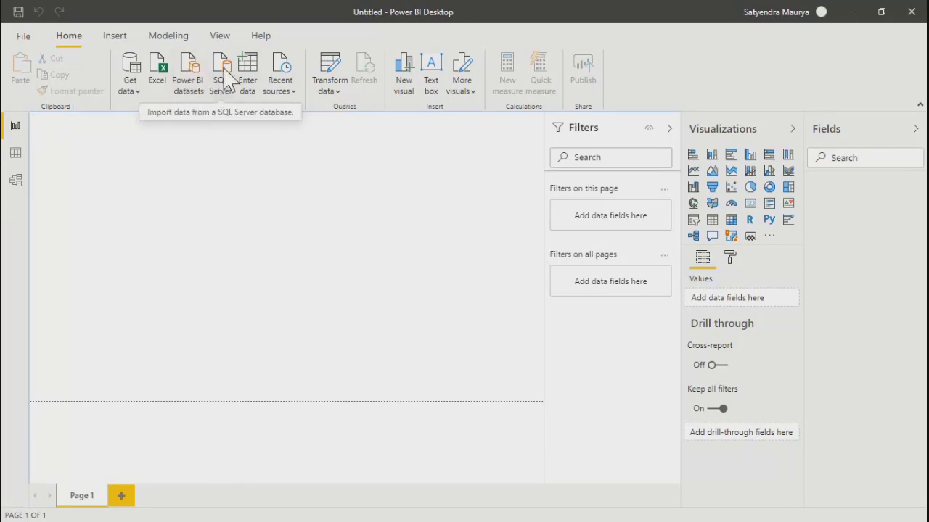
left_click(293, 93)
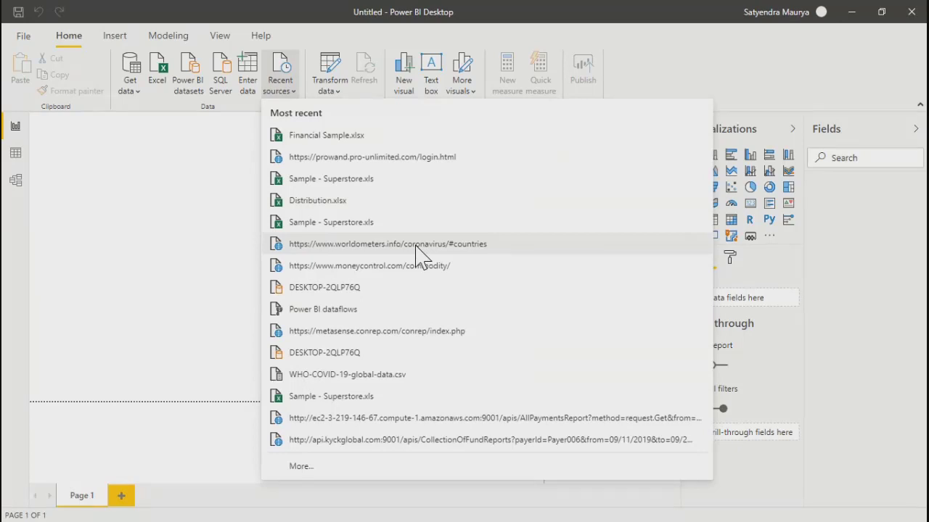
left_click(143, 85)
Step: Open the full Get Data connector list and examine the All, File and Database categories
left_click(130, 89)
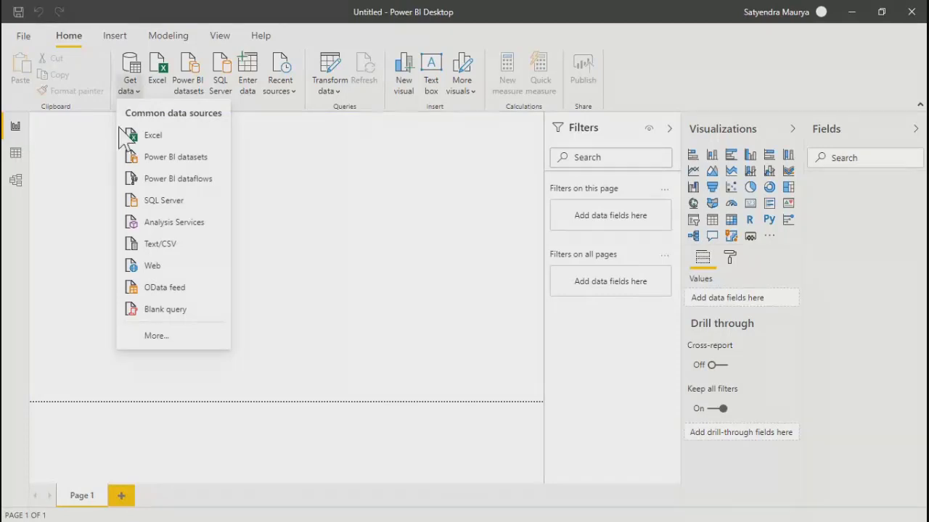
left_click(150, 335)
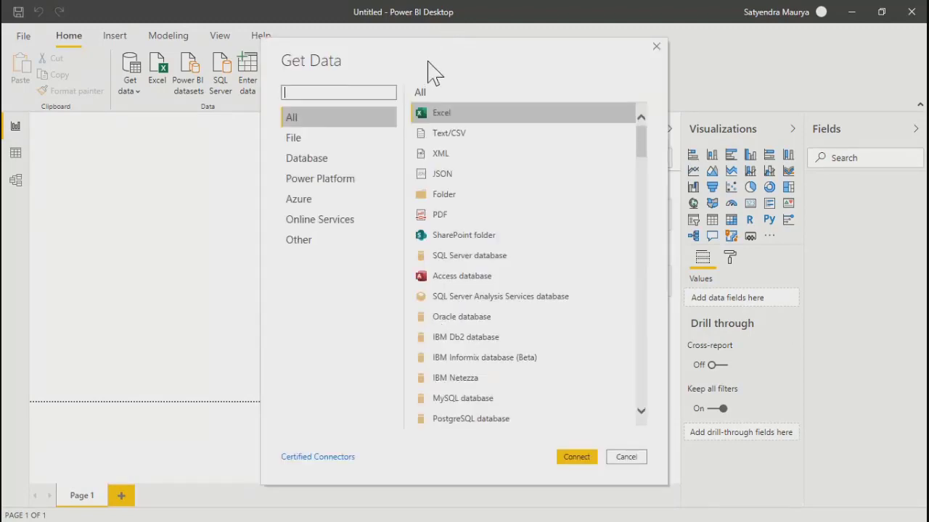
left_click_drag(428, 65, 401, 51)
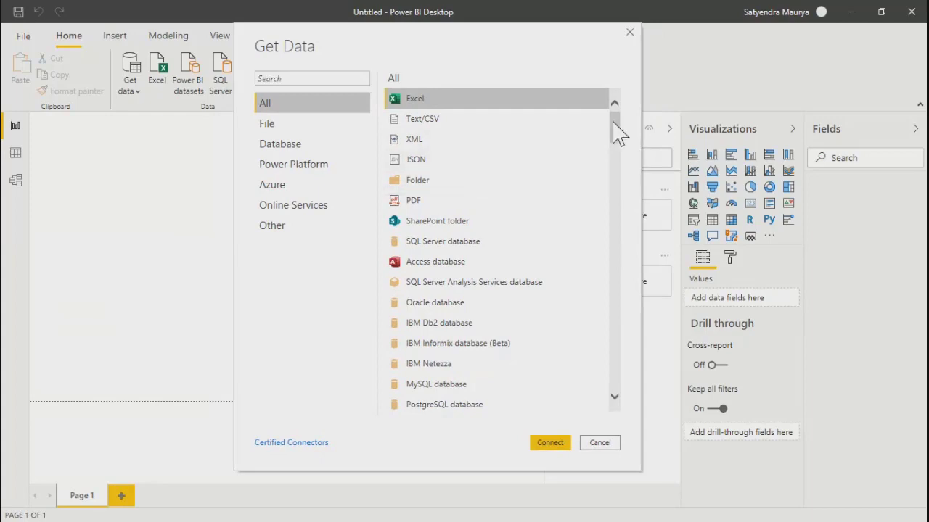
mouse_move(614, 128)
left_mouse_down()
mouse_move(630, 333)
mouse_move(616, 403)
mouse_move(620, 129)
left_mouse_up()
left_click(269, 124)
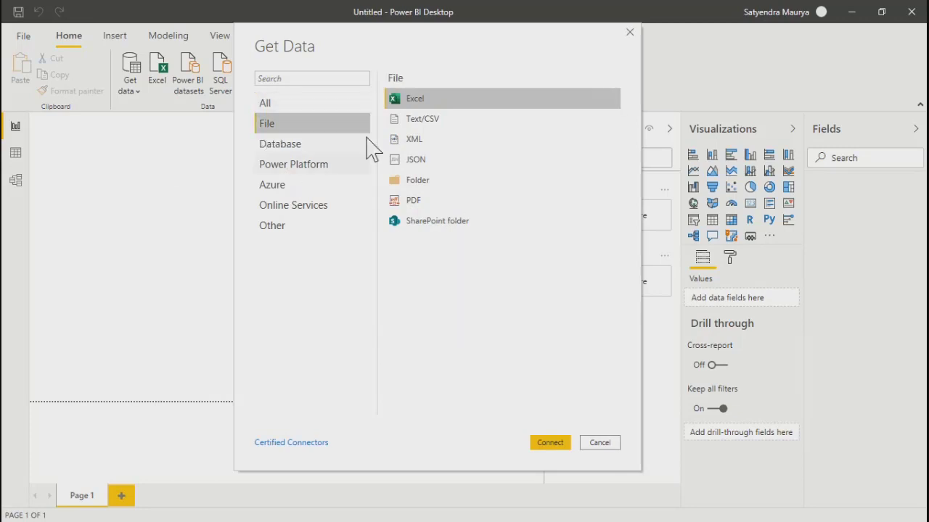
left_click(290, 149)
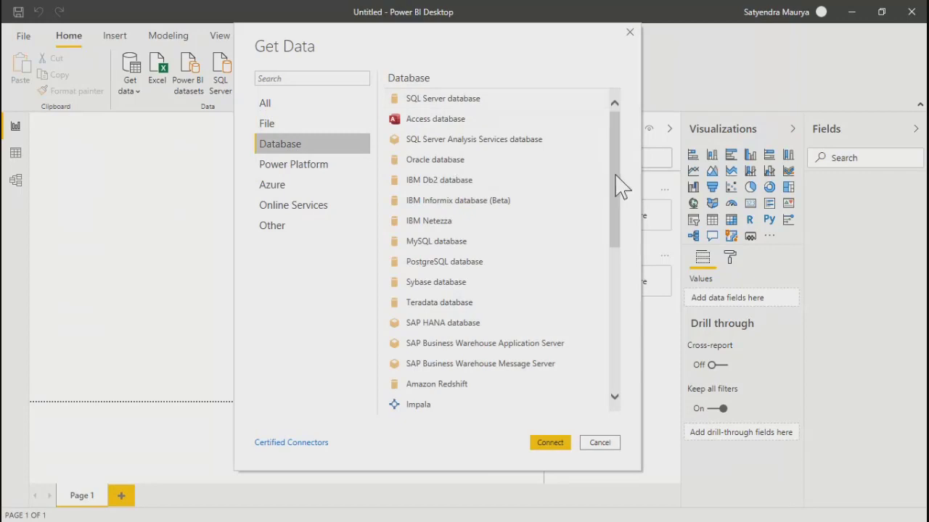
left_click_drag(618, 182, 618, 145)
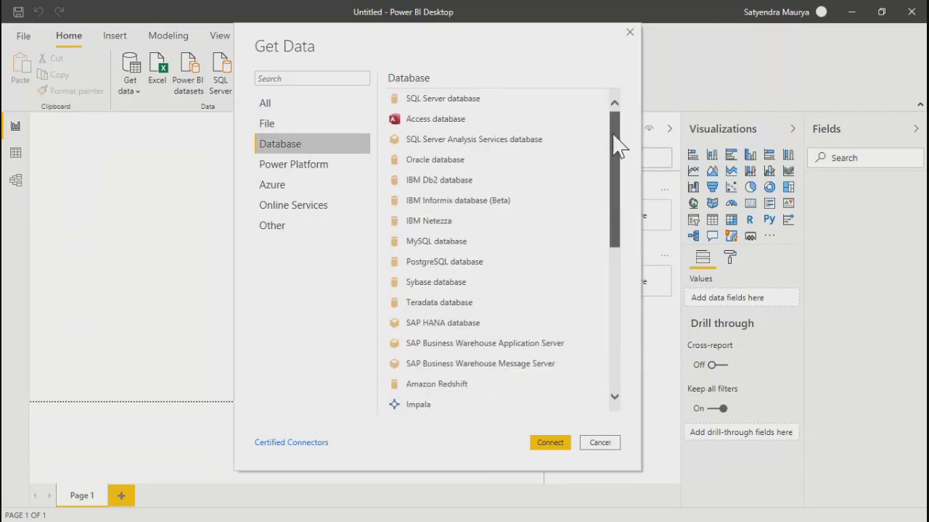
Step: Examine the Power Platform, Azure and Online Services connectors in the Get Data list
left_click(277, 172)
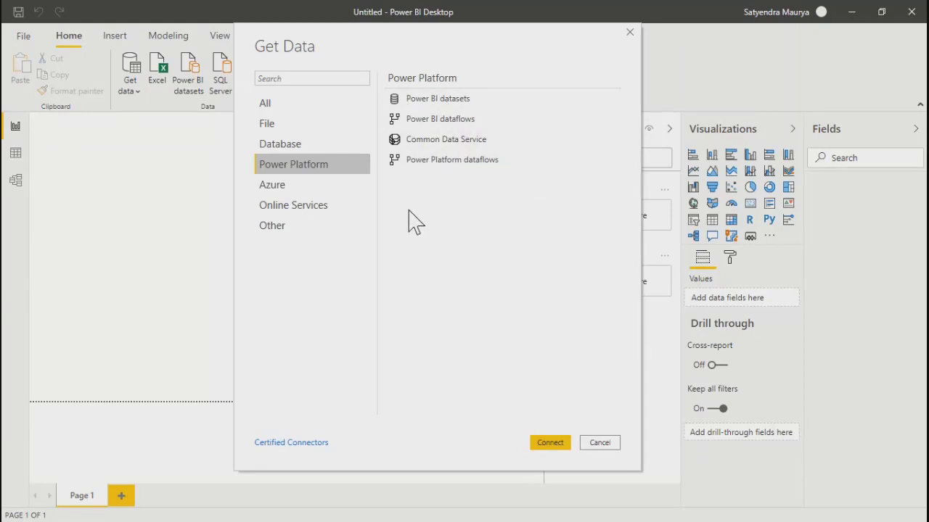
left_click(267, 186)
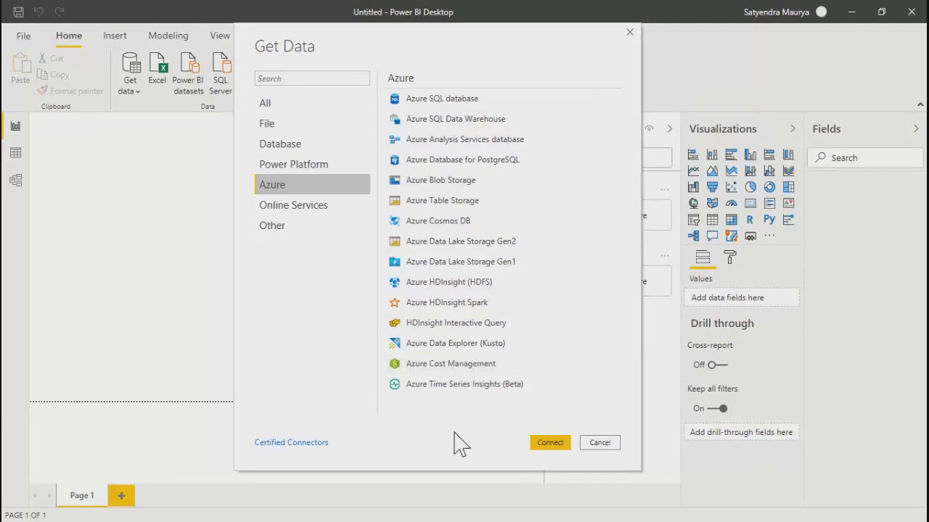
left_click(297, 210)
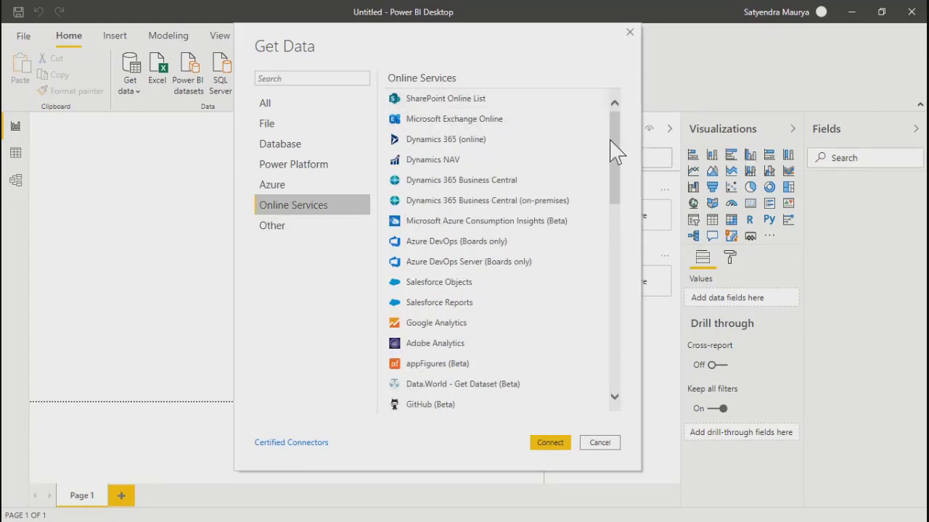
mouse_move(614, 145)
left_mouse_down()
mouse_move(621, 210)
mouse_move(617, 145)
left_mouse_up()
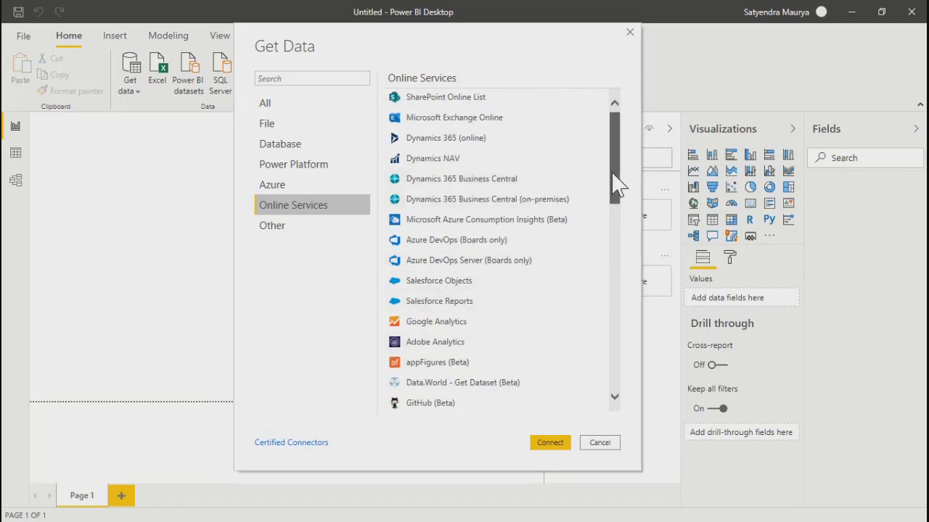
left_click_drag(612, 174, 610, 383)
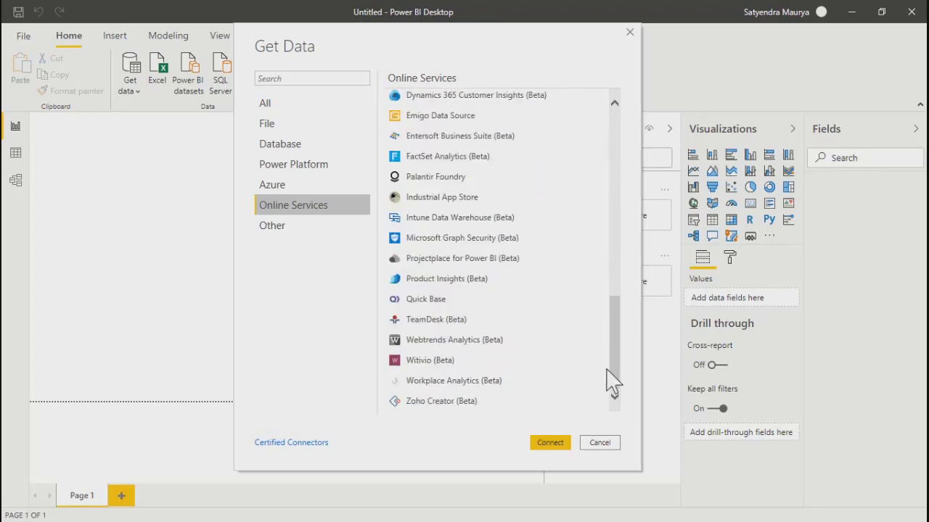
Step: Examine the connectors in the Other category through to the end of its list
left_click(283, 231)
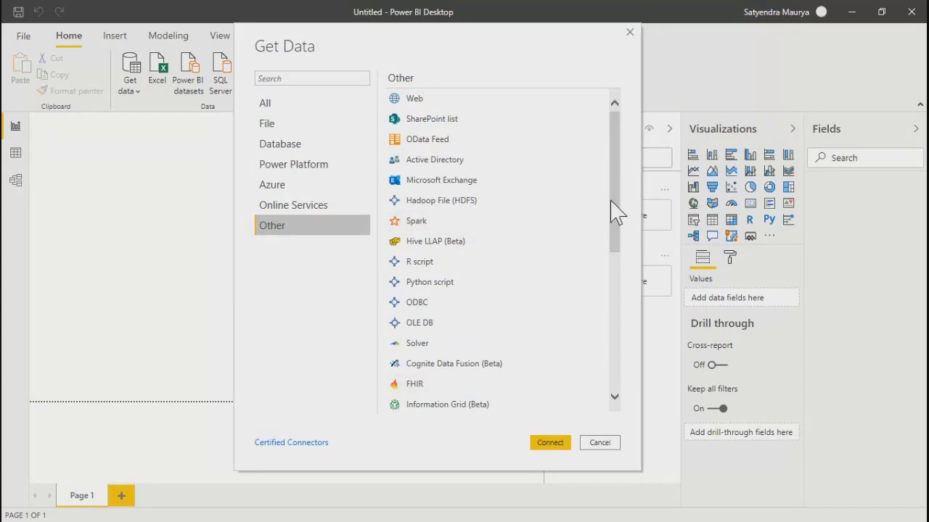
left_click_drag(620, 224, 627, 183)
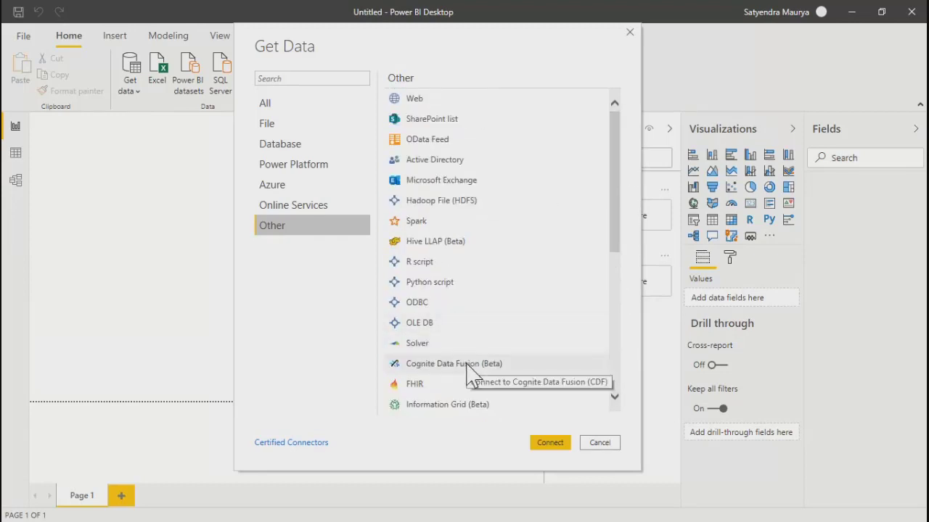
scroll(470, 374, "down", 5)
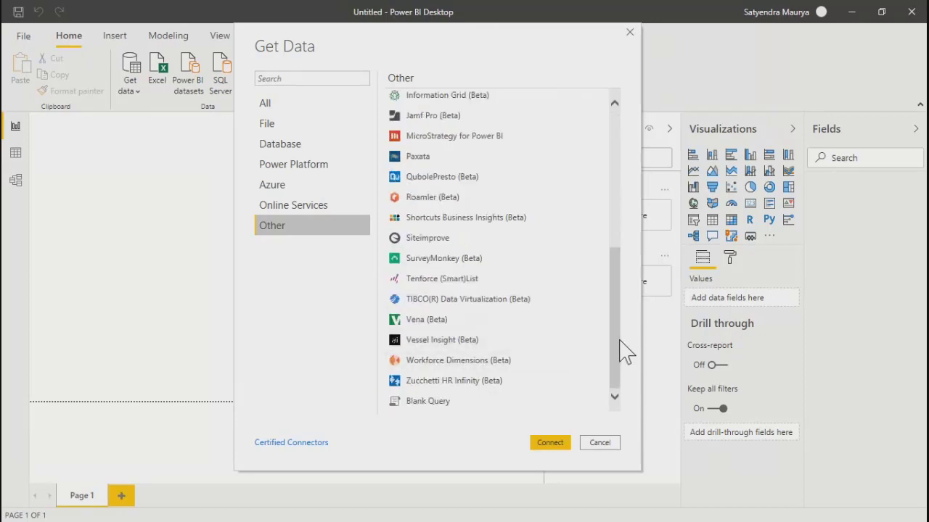
left_click_drag(622, 352, 615, 216)
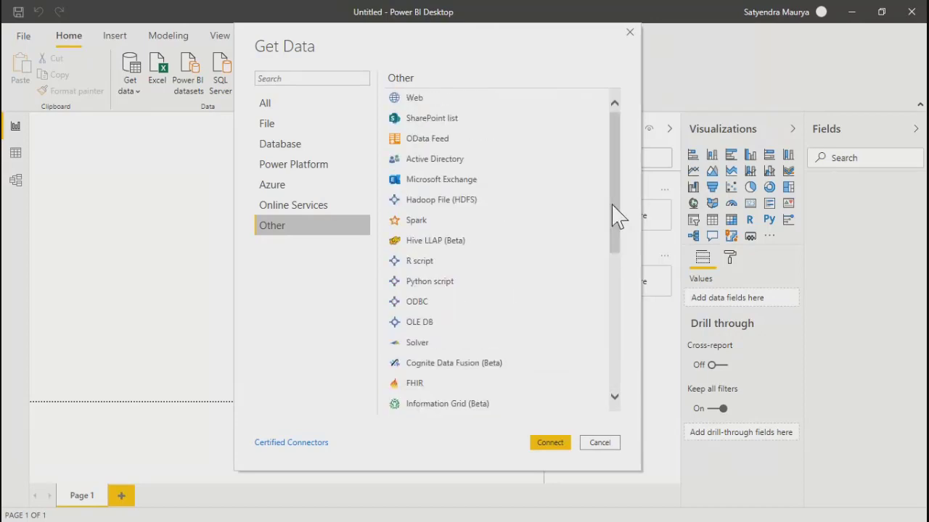
Step: Connect to the Excel workbook Sample - Superstore.xls in the Raw Data folder on the Desktop
left_click(274, 124)
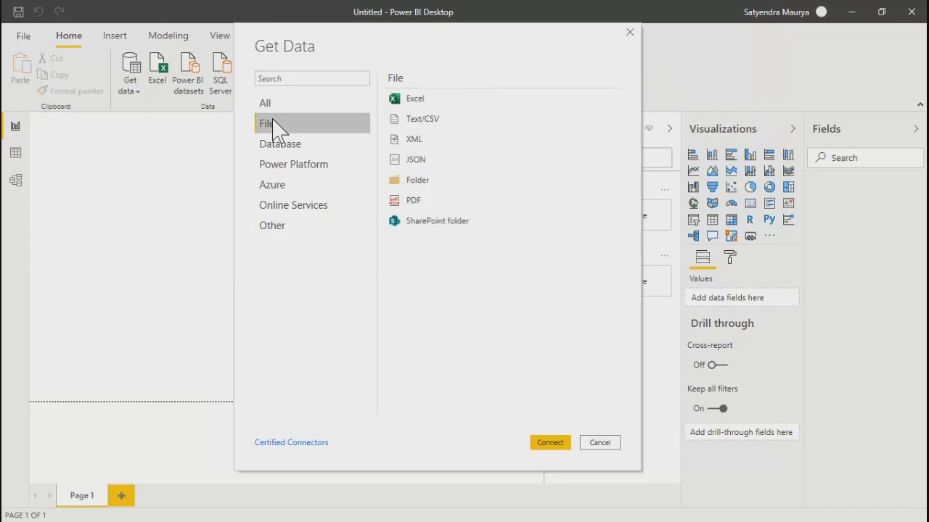
left_click(418, 101)
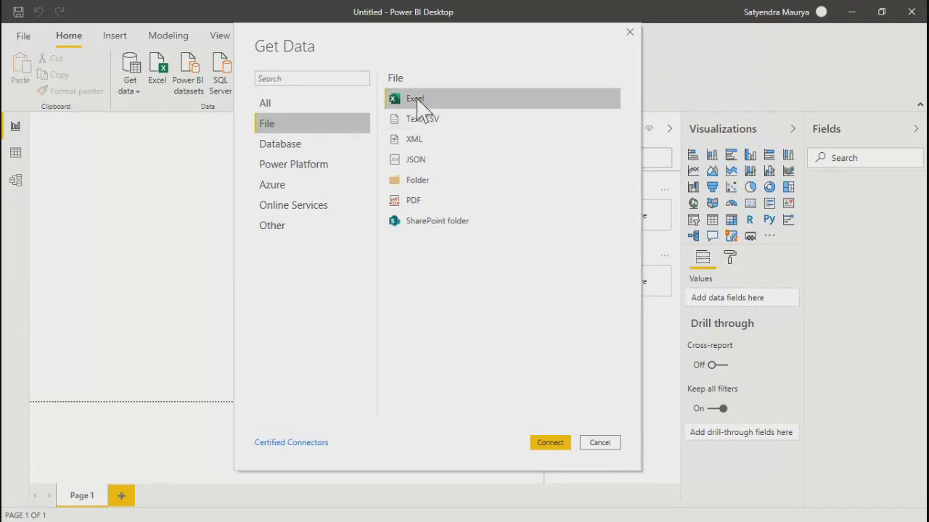
left_click(549, 444)
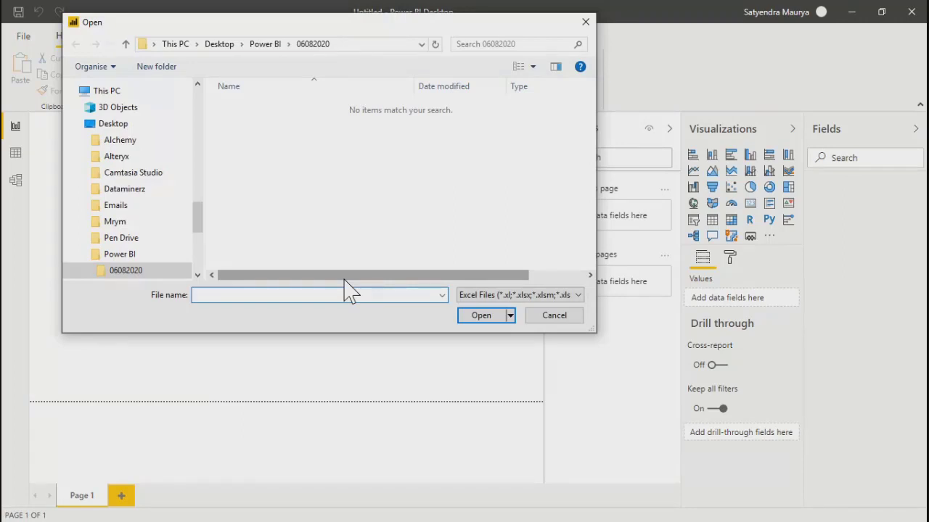
left_click(351, 121)
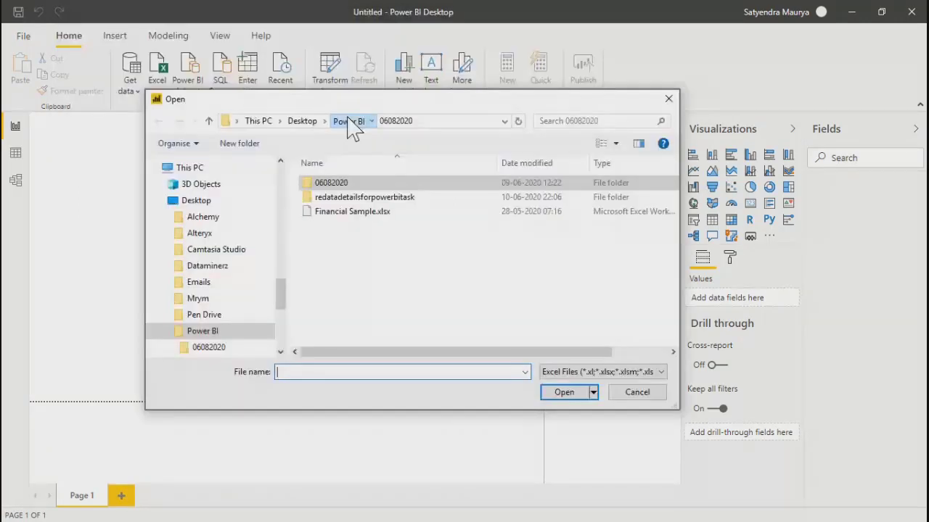
left_click(303, 121)
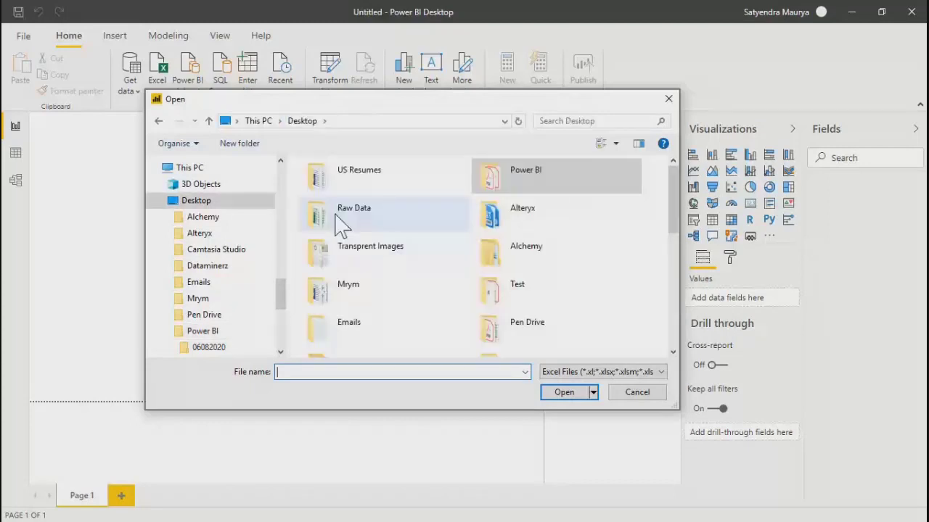
double_click(341, 226)
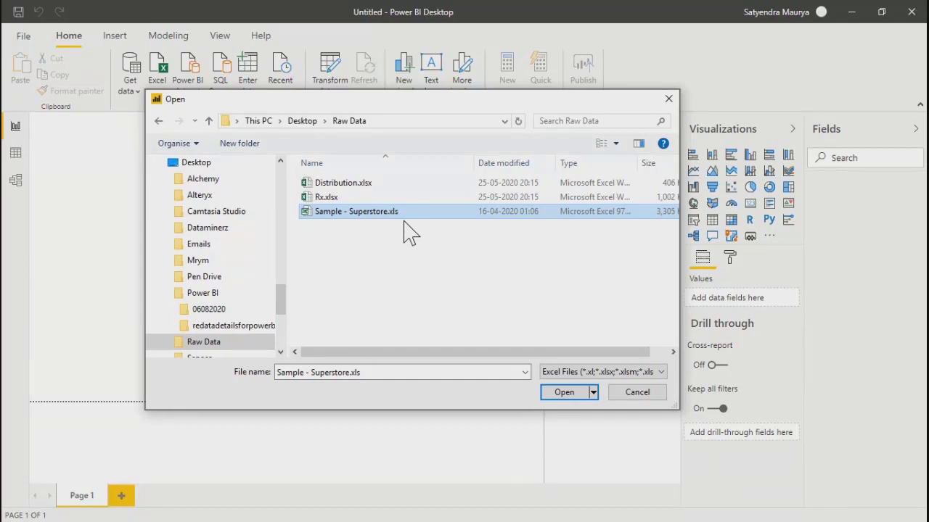
left_click(562, 392)
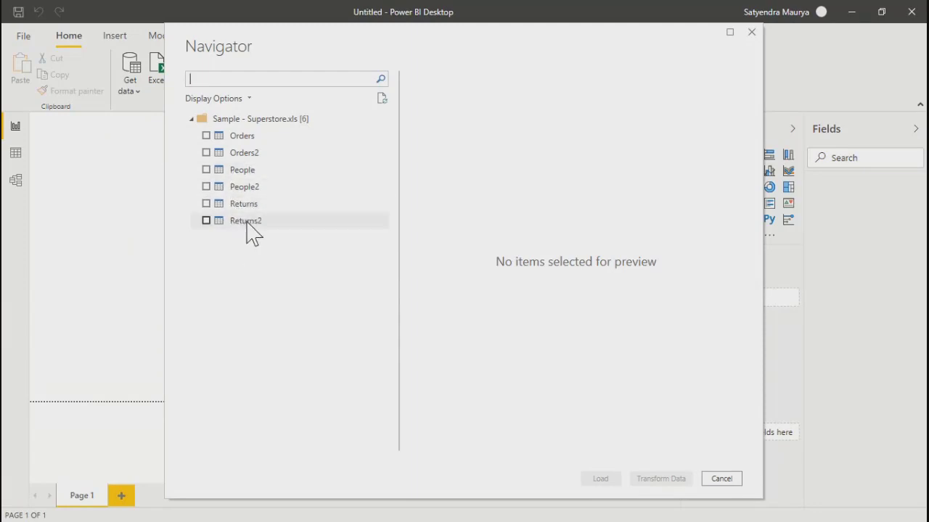
Step: Preview the Orders and Orders2 tables of the workbook, including the product and sales columns of Orders2
left_click(206, 136)
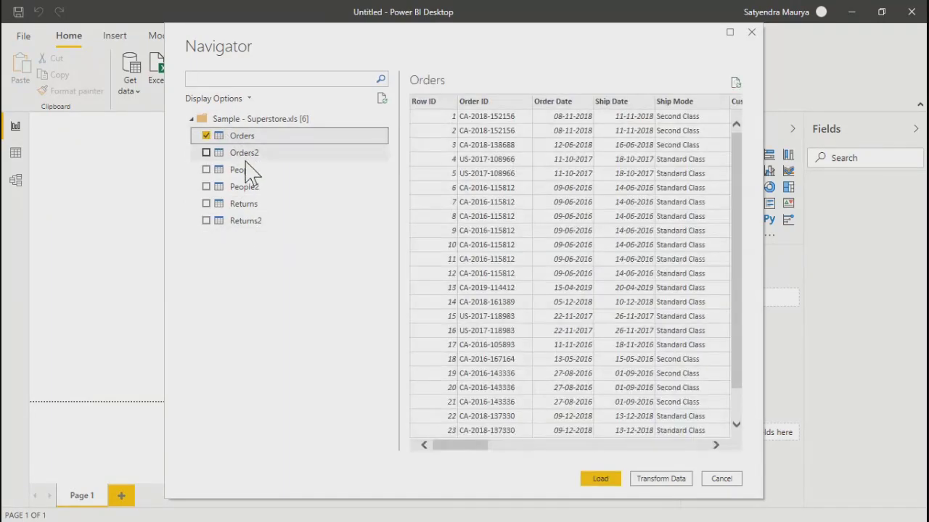
left_click_drag(451, 445, 408, 460)
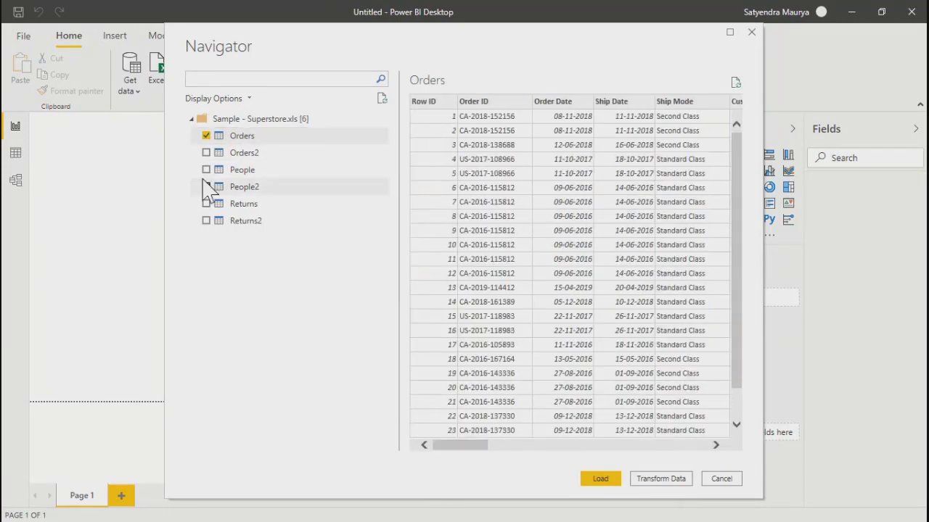
left_click(206, 136)
left_click(206, 152)
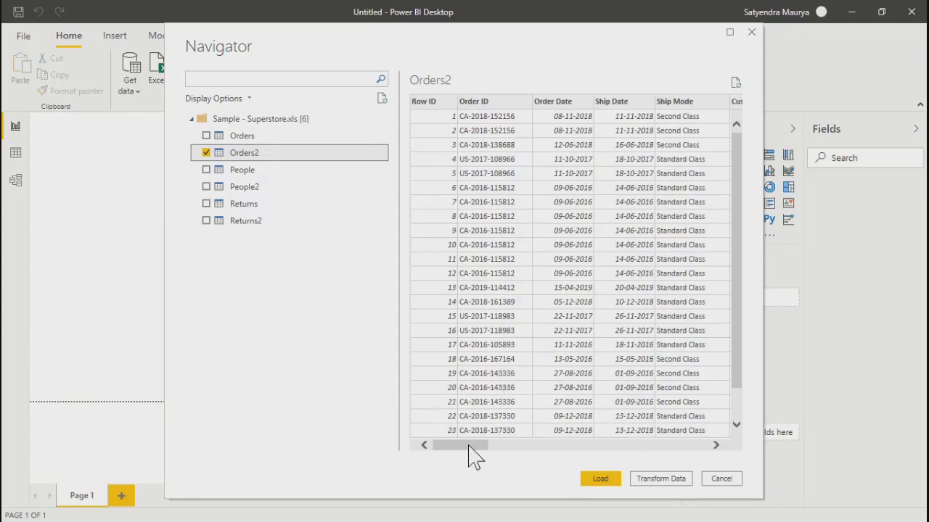
left_click_drag(468, 446, 669, 447)
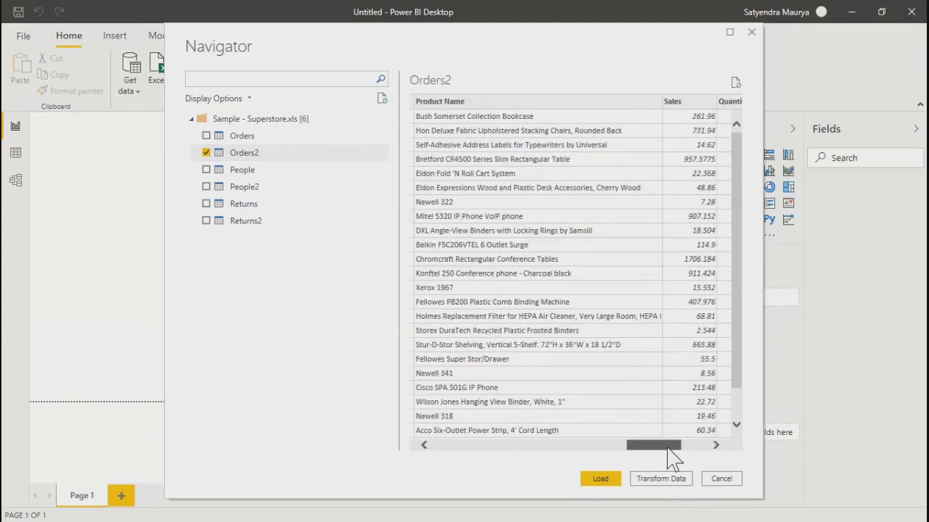
Step: Leave only the Orders2 table selected in the Navigator and load it into the report
left_click(243, 137)
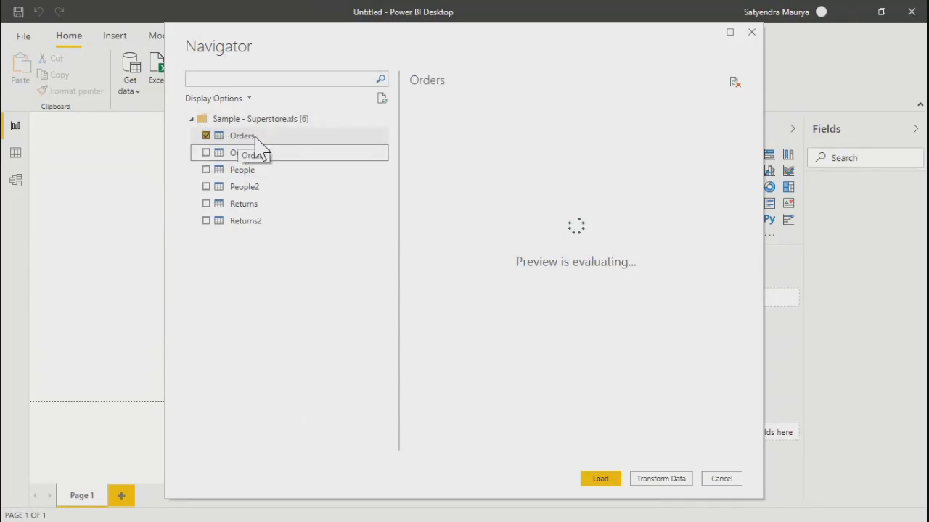
left_click(209, 152)
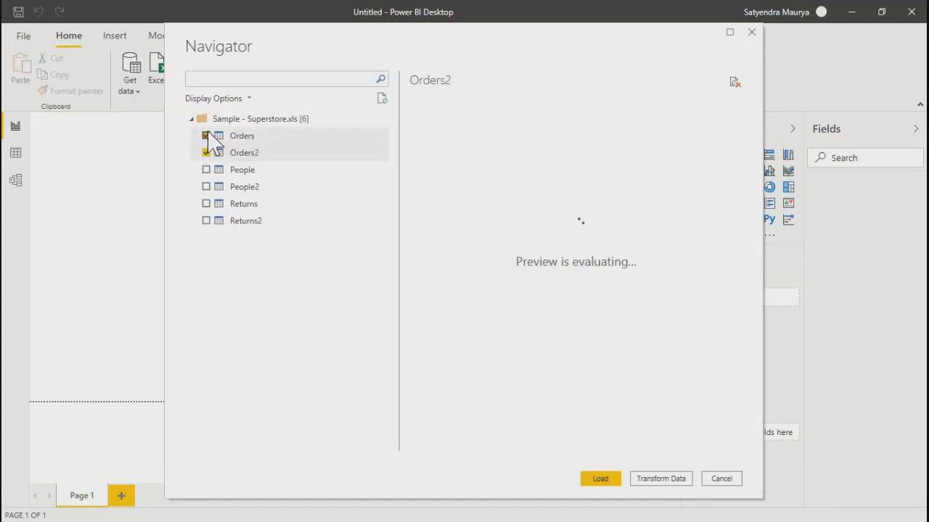
left_click(208, 135)
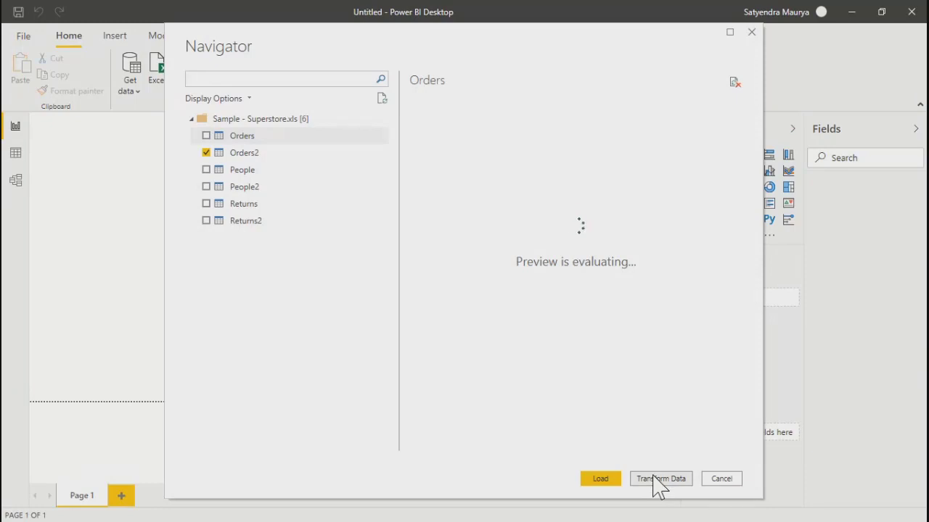
left_click(598, 481)
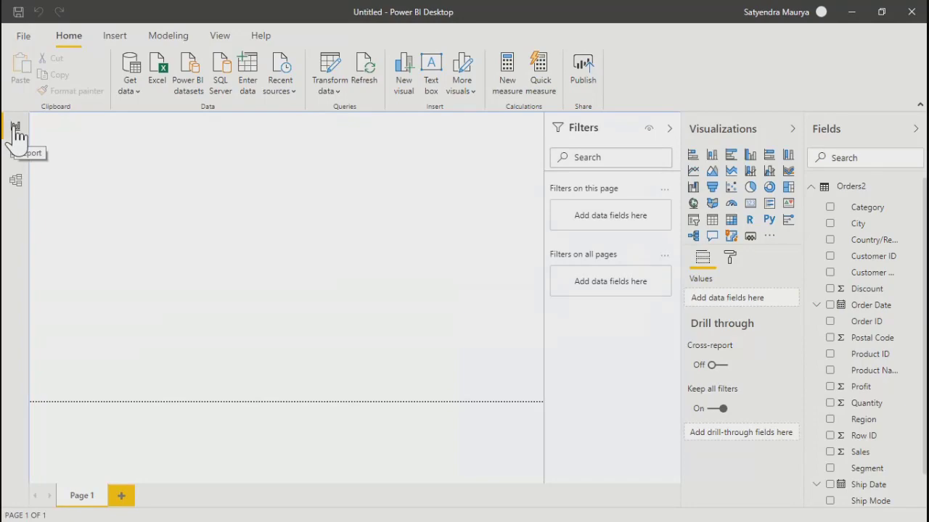
Step: Show the loaded Orders2 table in Data view and collapse its list of fields
left_click(17, 153)
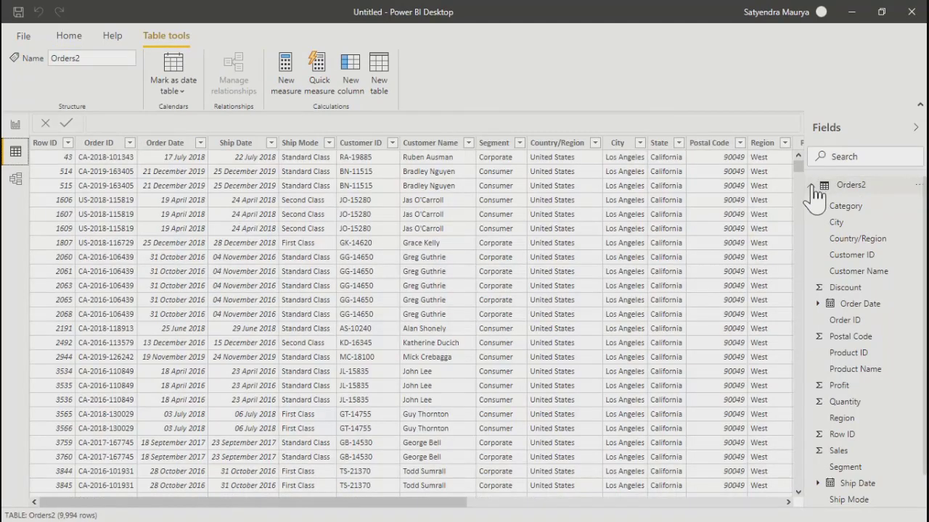
left_click(811, 186)
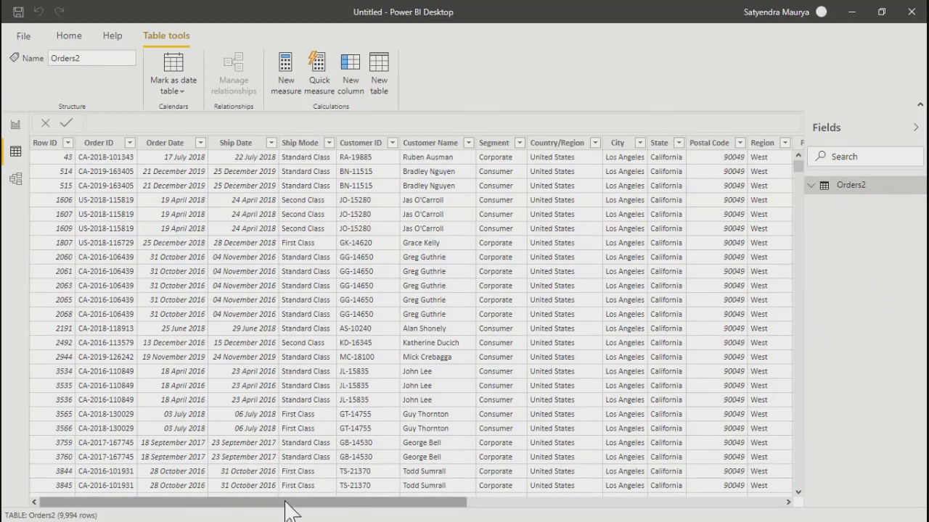
Step: Show the data model in Model view and enlarge the Orders2 table until all its fields are visible
left_click_drag(291, 503, 238, 516)
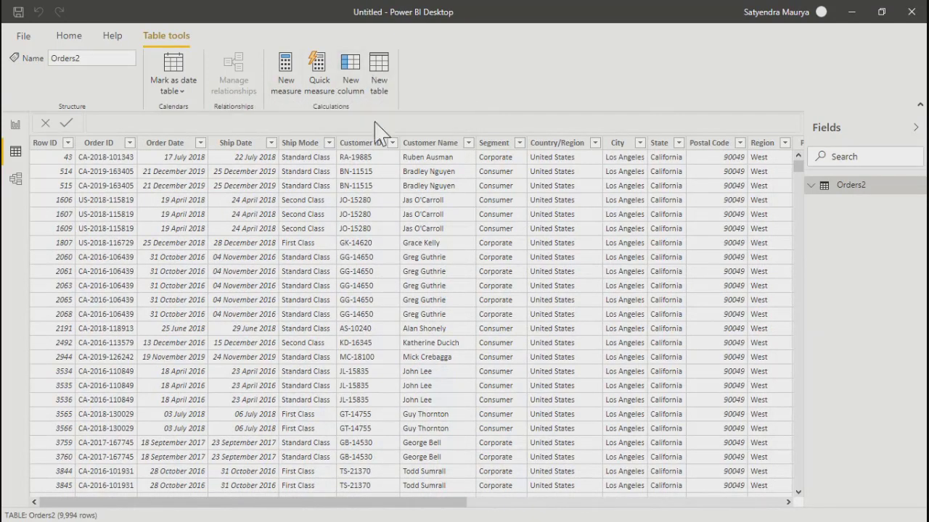
left_click(16, 179)
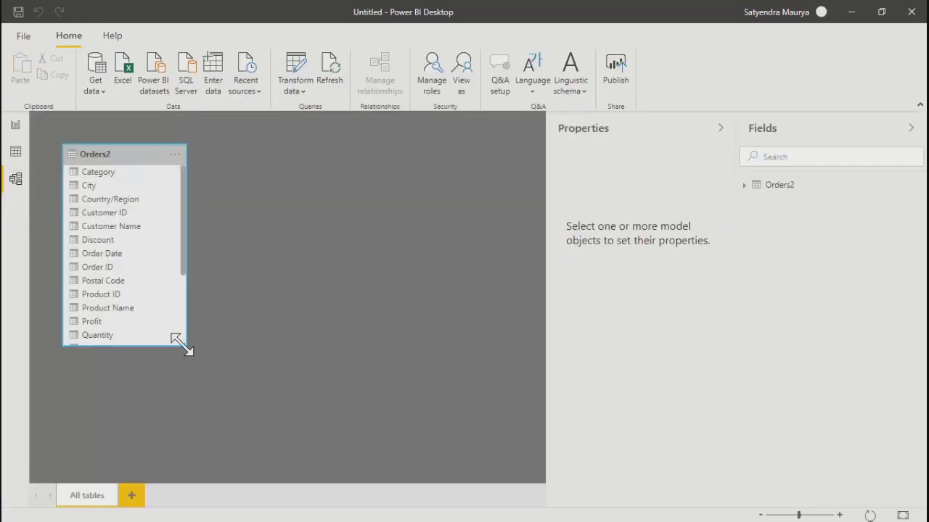
left_click_drag(181, 344, 196, 456)
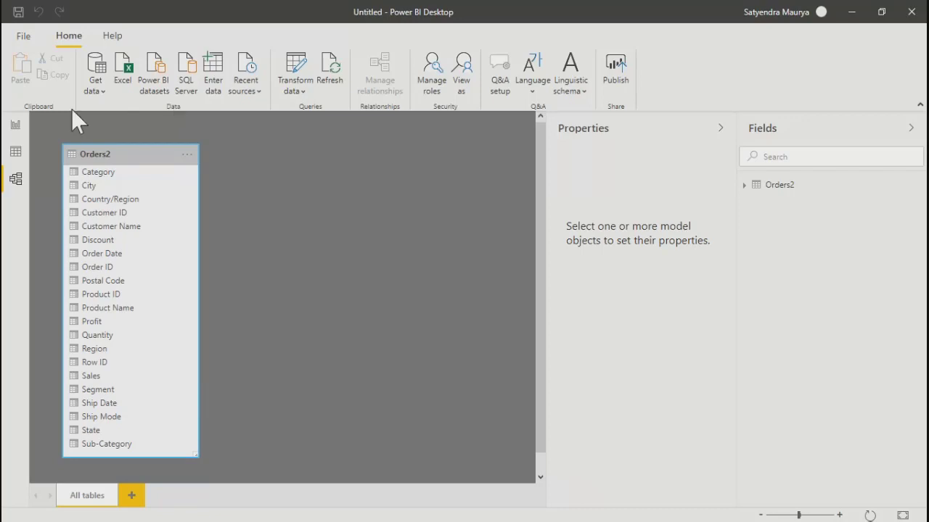
Step: Connect again to the Excel workbook Sample - Superstore.xls in the Raw Data folder
left_click(97, 95)
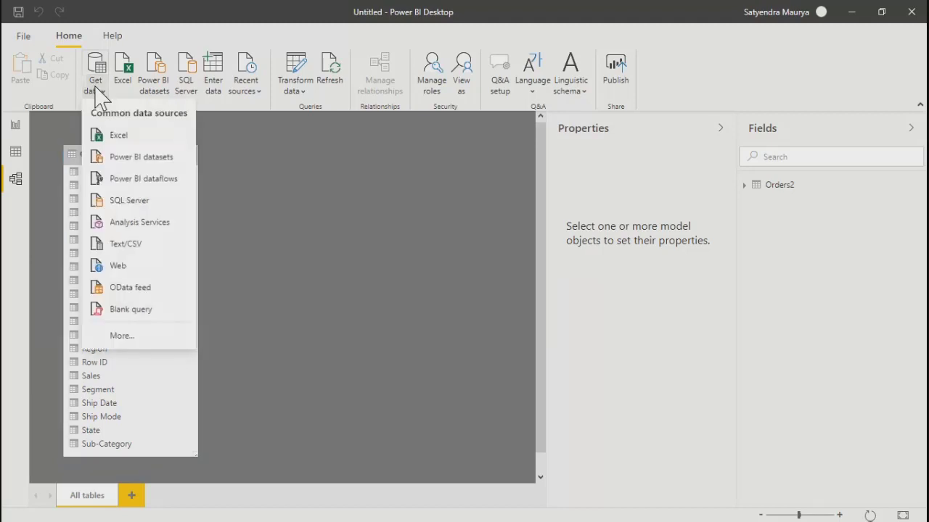
left_click(118, 137)
left_click(346, 213)
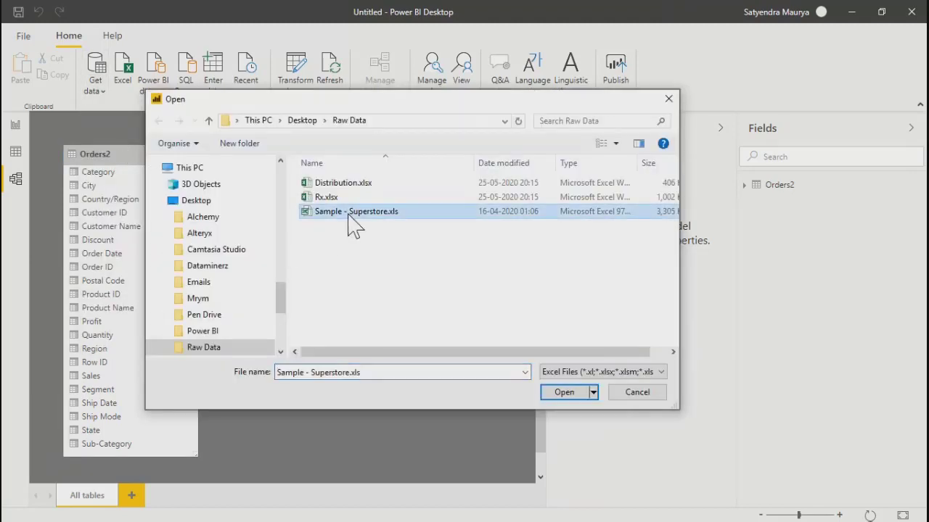
left_click(573, 396)
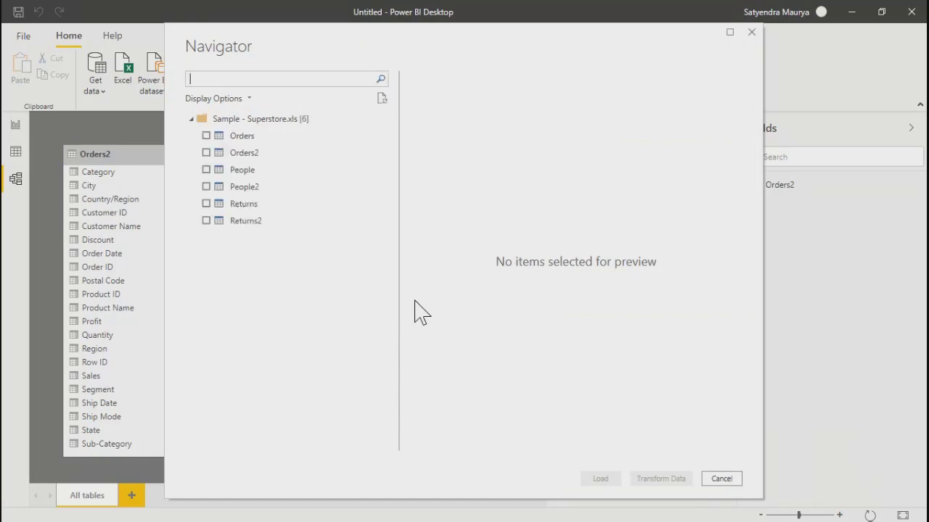
Step: Select the Returns2 and People2 tables in the Navigator and load them into the model
left_click(206, 220)
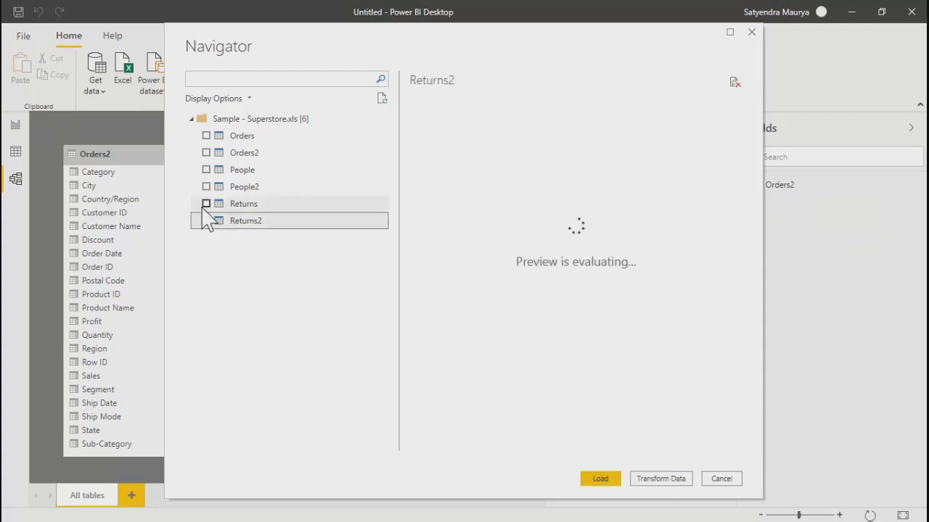
left_click(206, 186)
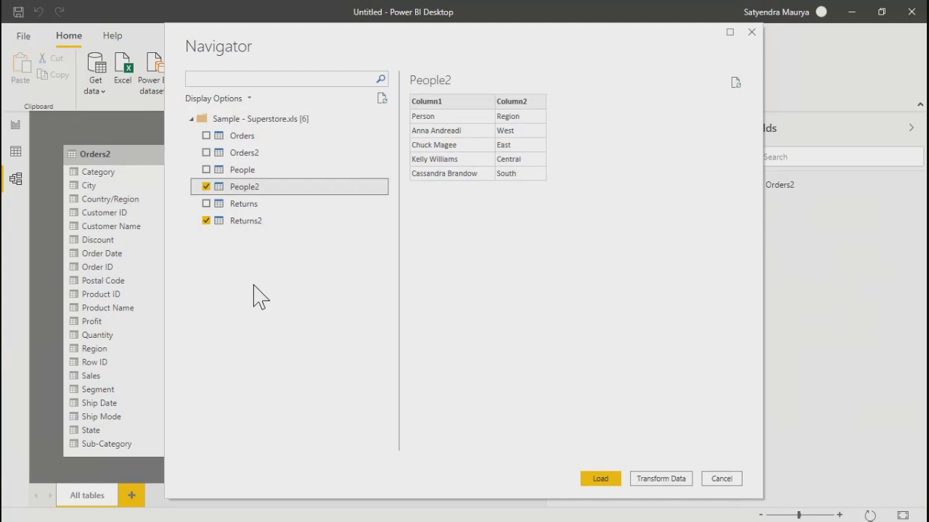
left_click_drag(356, 52, 541, 54)
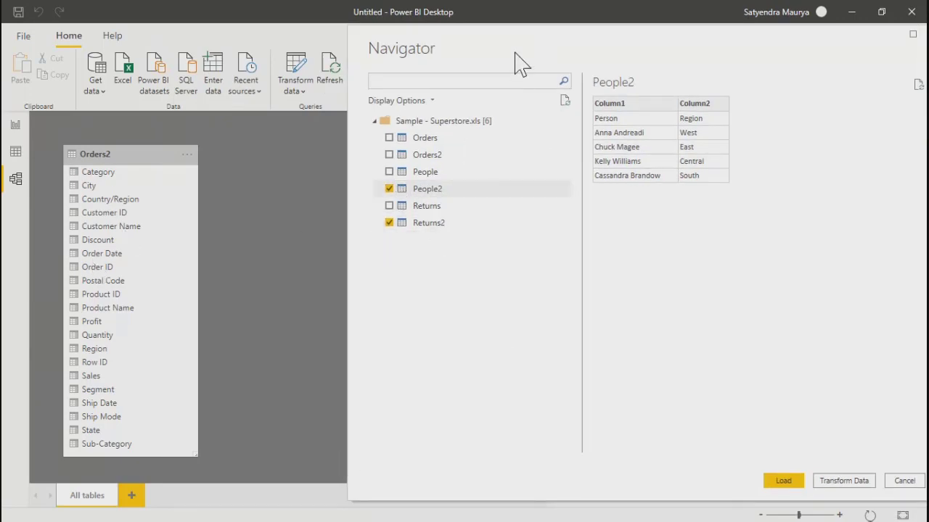
left_click_drag(521, 65, 236, 62)
left_click(490, 482)
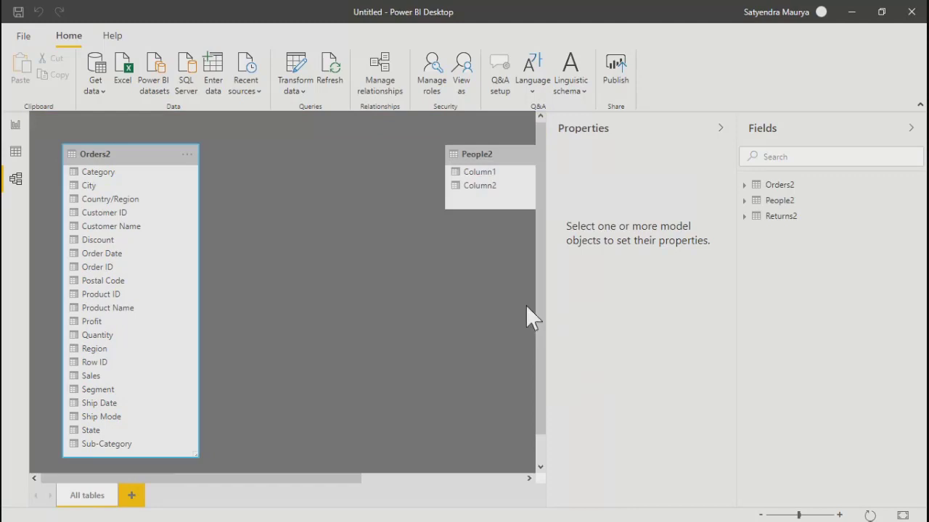
Step: Expand and collapse the field lists of Orders2, People2 and Returns2 to check their columns
left_click(746, 186)
left_click(745, 185)
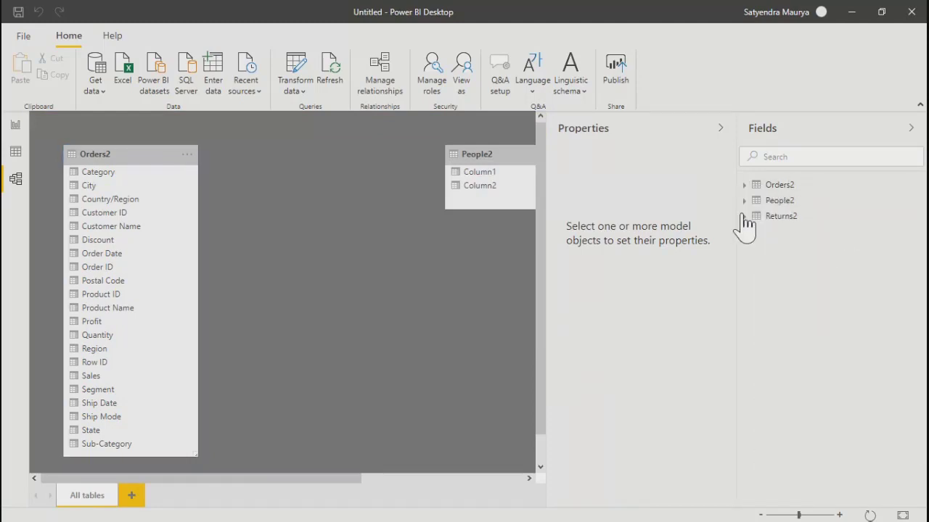
left_click(744, 201)
left_click(745, 201)
left_click(744, 216)
left_click(744, 217)
Step: Arrange the tables in the model diagram with People2 beside Orders2 and Returns2 below People2
left_click_drag(296, 479, 289, 508)
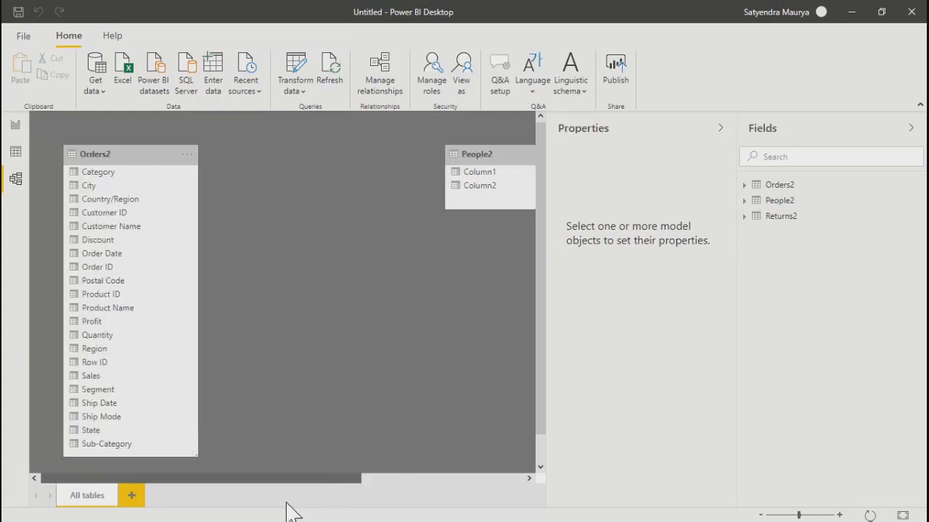
left_click_drag(515, 152, 286, 183)
left_click_drag(338, 482, 500, 435)
left_click_drag(426, 156, 137, 338)
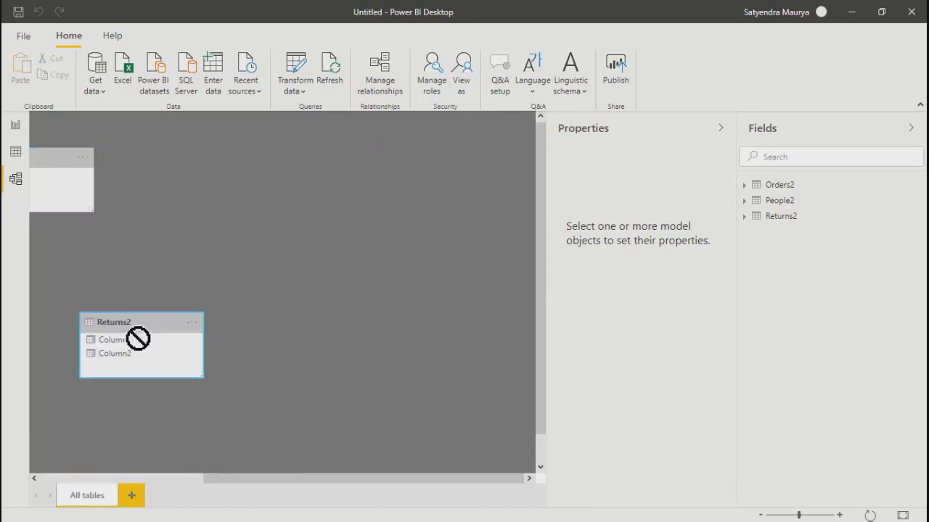
left_click_drag(295, 478, 62, 481)
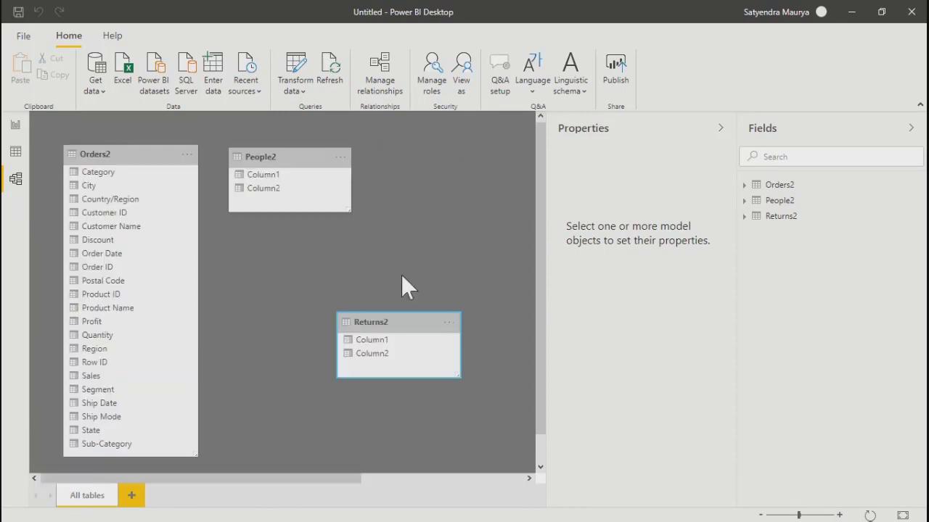
left_click_drag(275, 151, 311, 154)
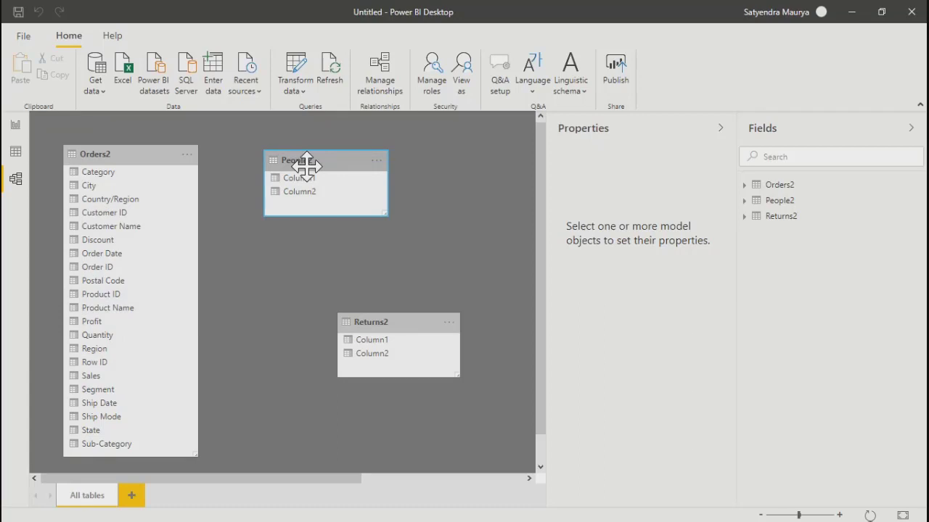
left_click_drag(399, 321, 350, 268)
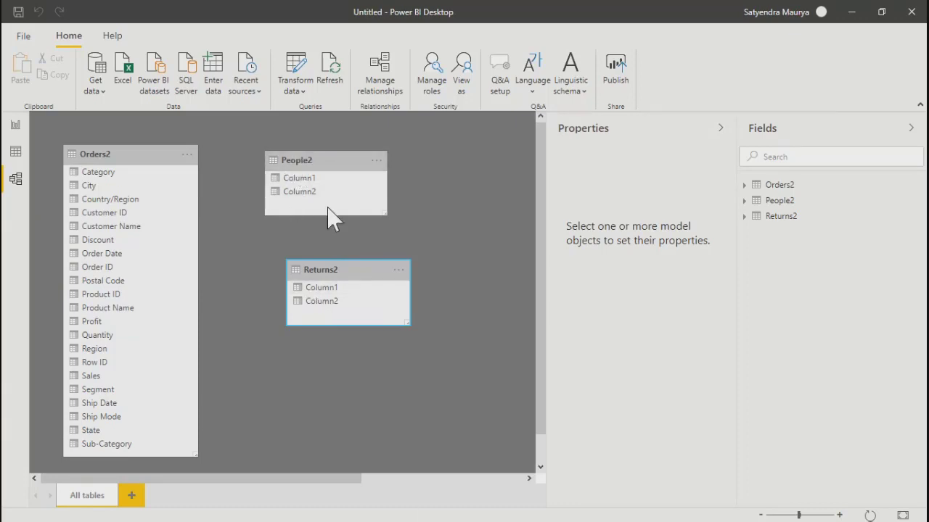
left_click_drag(315, 155, 329, 187)
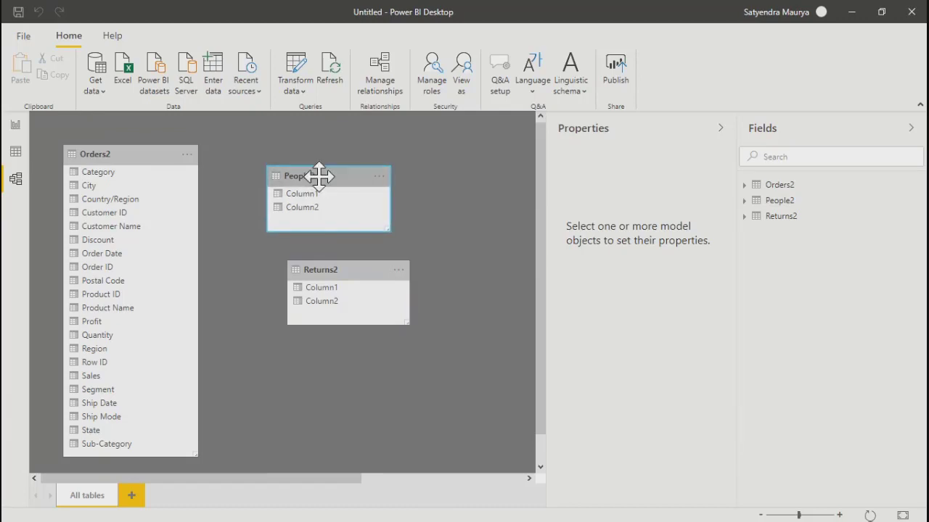
left_click_drag(346, 270, 345, 308)
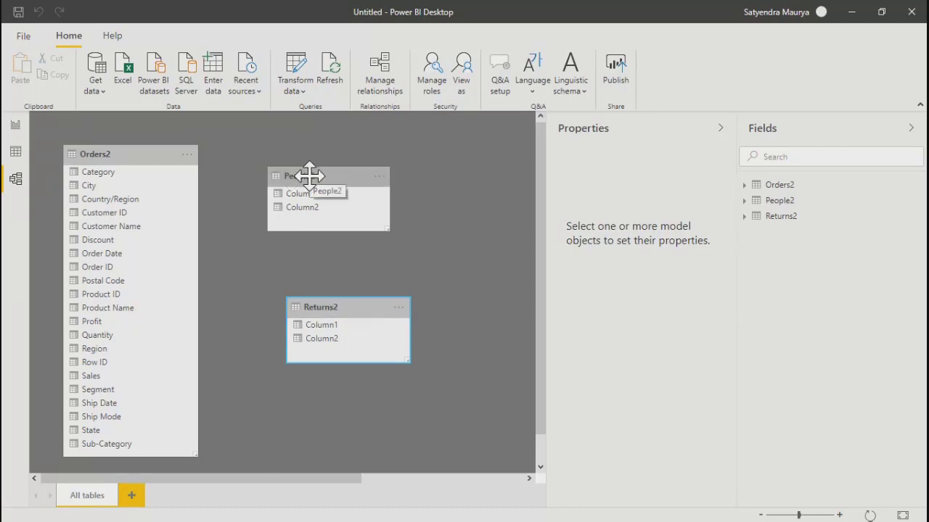
Step: Review the available options of the People2 table in the model diagram and close them
left_click(376, 178)
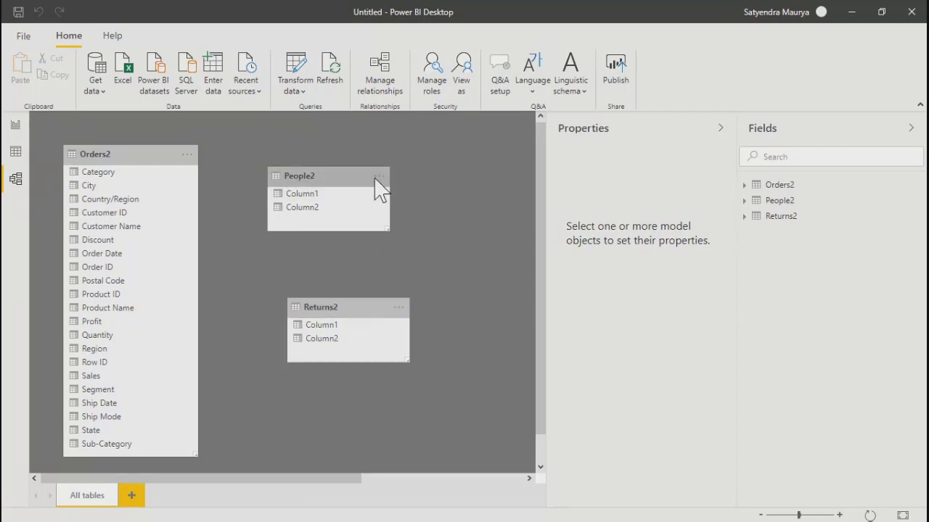
left_click(375, 179)
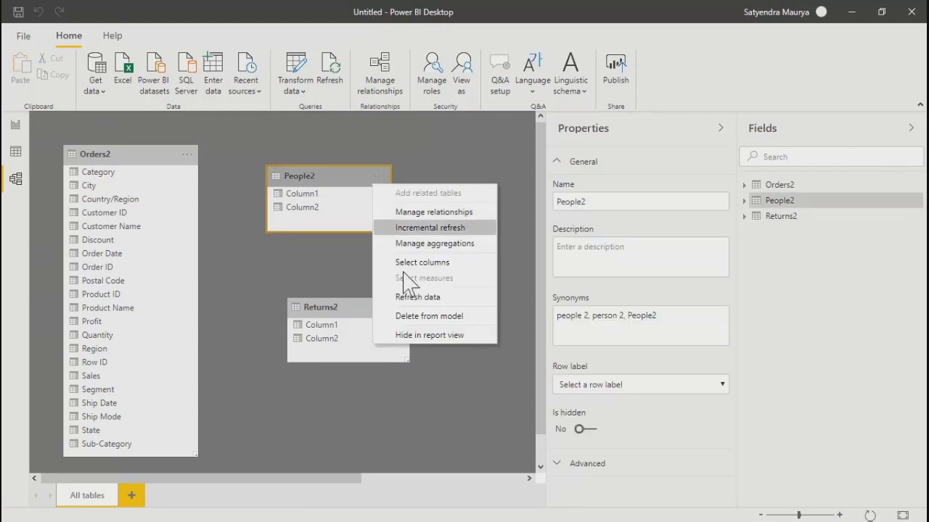
left_click(312, 172)
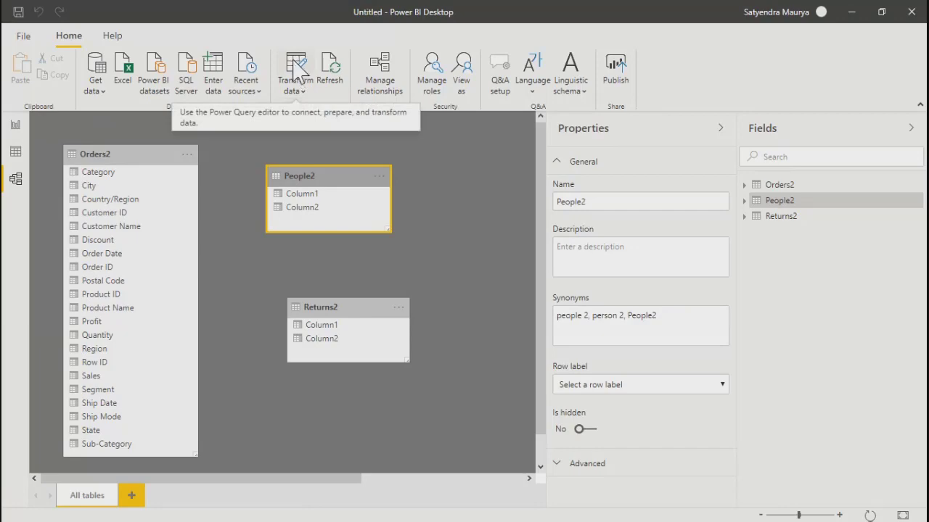
Step: Open the Power Query Editor and compare the column headers of the Returns2 and Orders2 queries
left_click(294, 62)
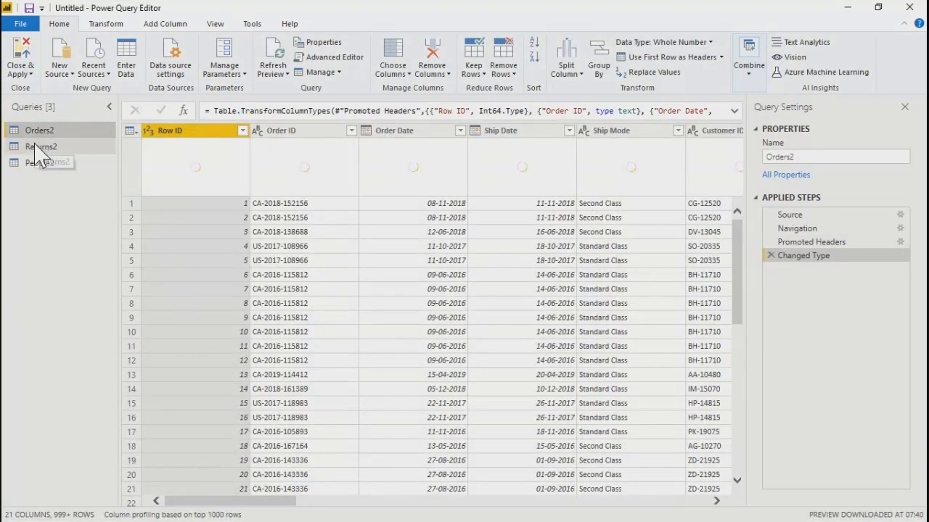
left_click(40, 148)
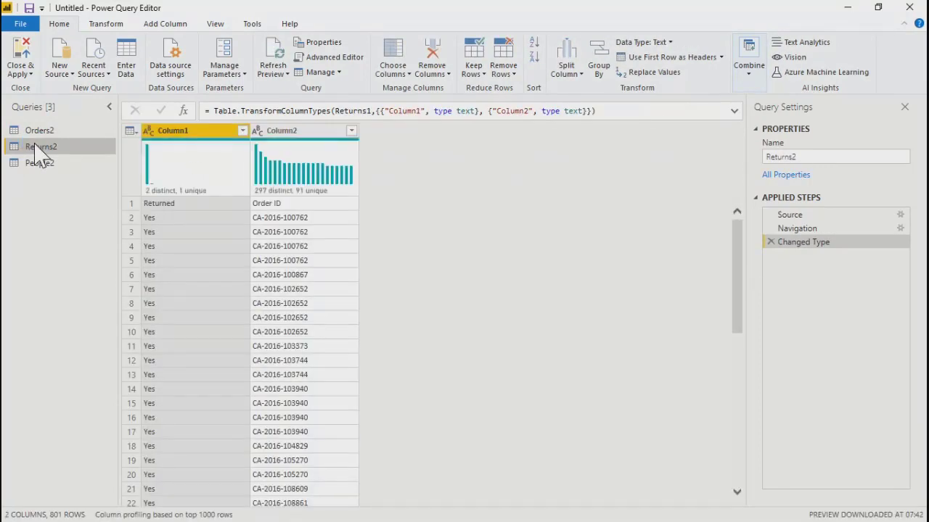
left_click(38, 130)
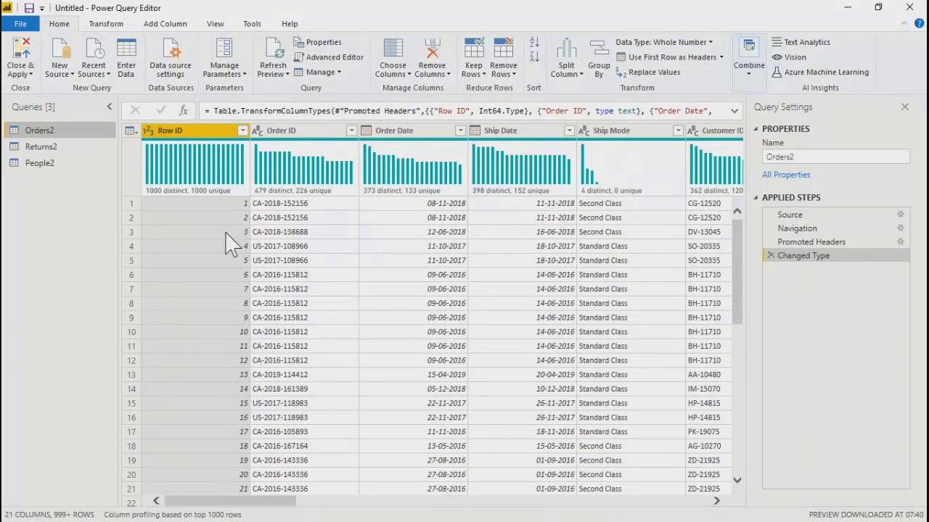
Step: Examine the Returned and Order ID cells in the first row of the Returns2 query
left_click(32, 147)
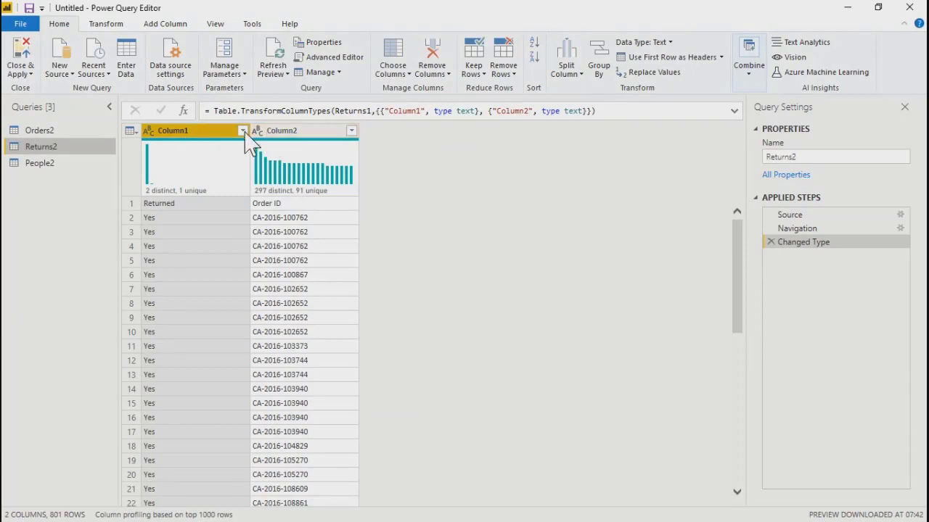
left_click(227, 205)
left_click(280, 206)
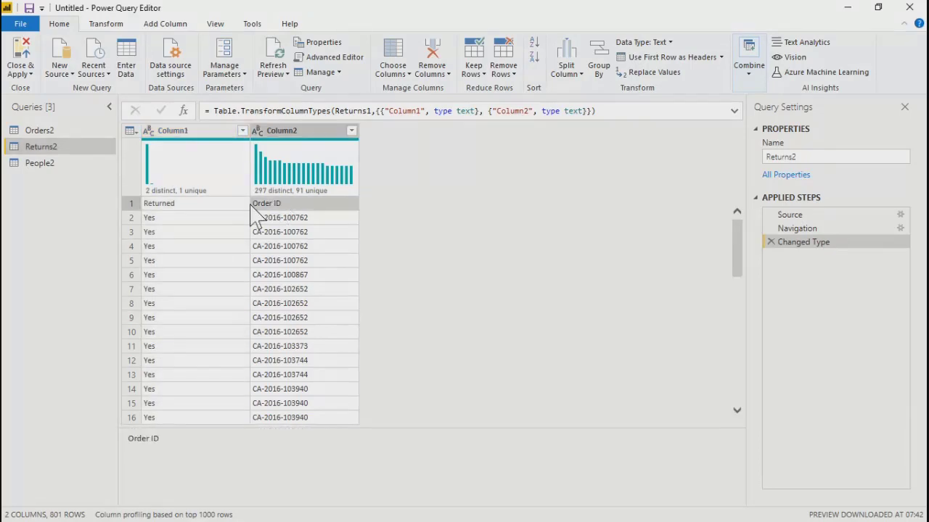
left_click(186, 207)
left_click(267, 211)
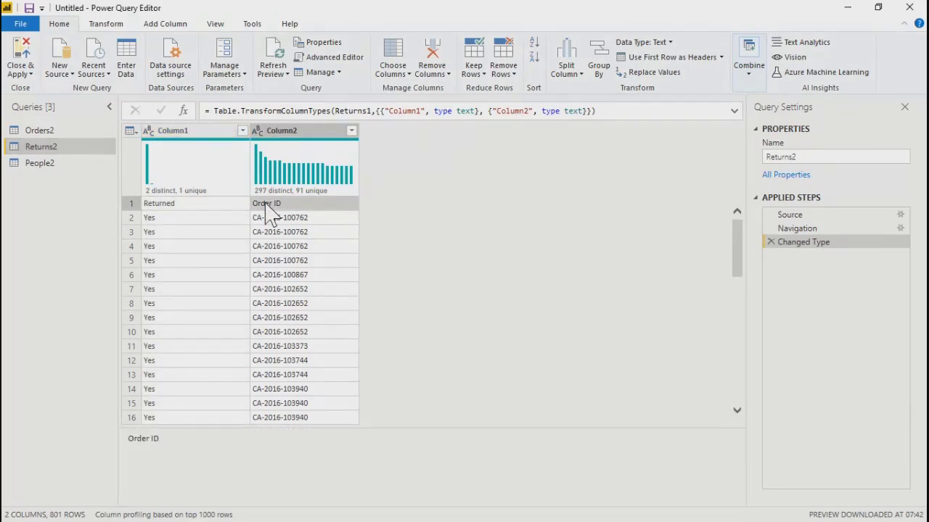
left_click(208, 217)
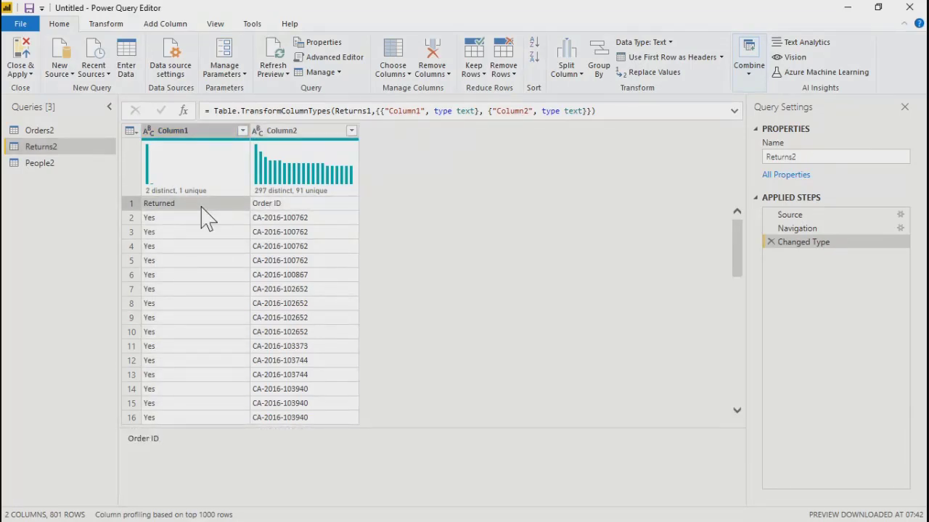
left_click(267, 207)
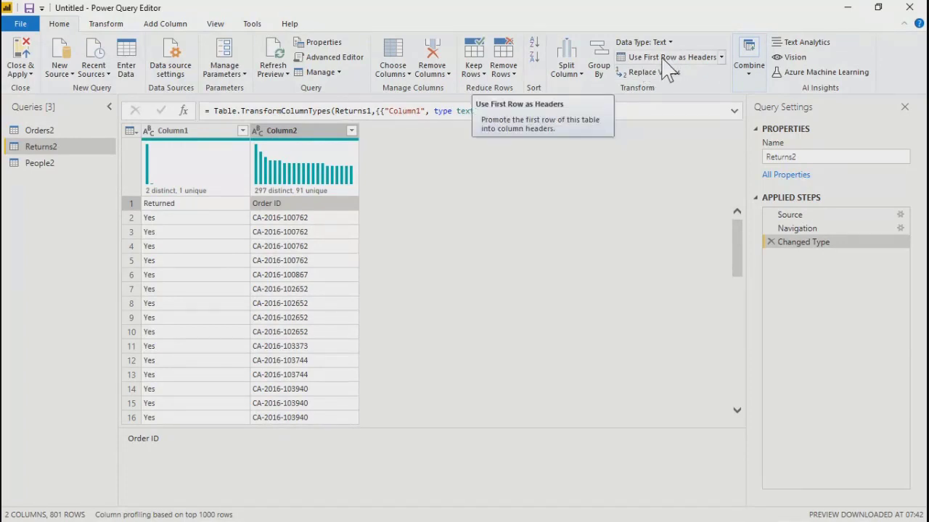
Step: Promote the first row of the Returns2 query to column headers
left_click(722, 58)
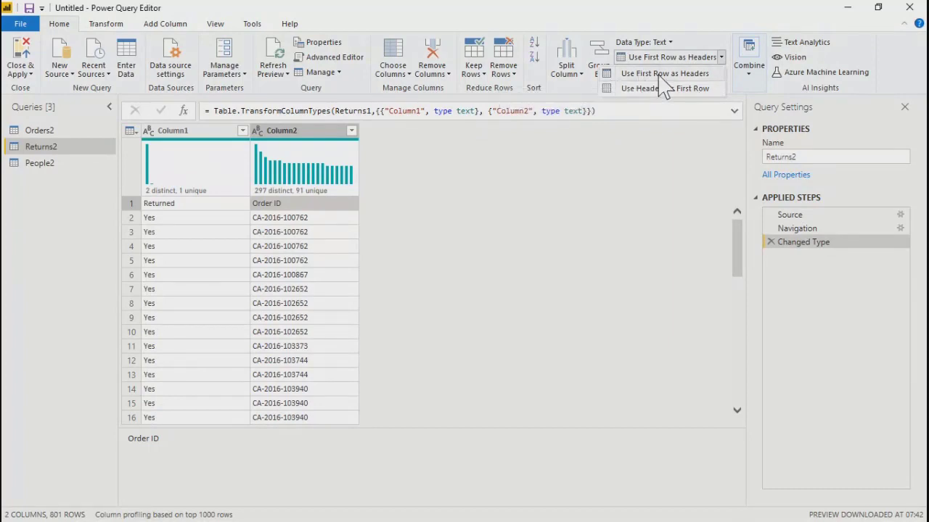
left_click(678, 194)
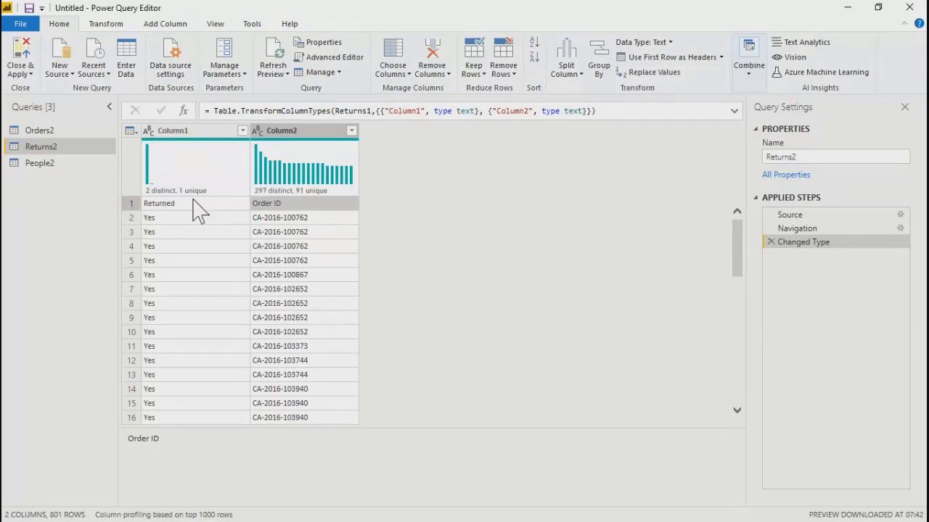
left_click(657, 57)
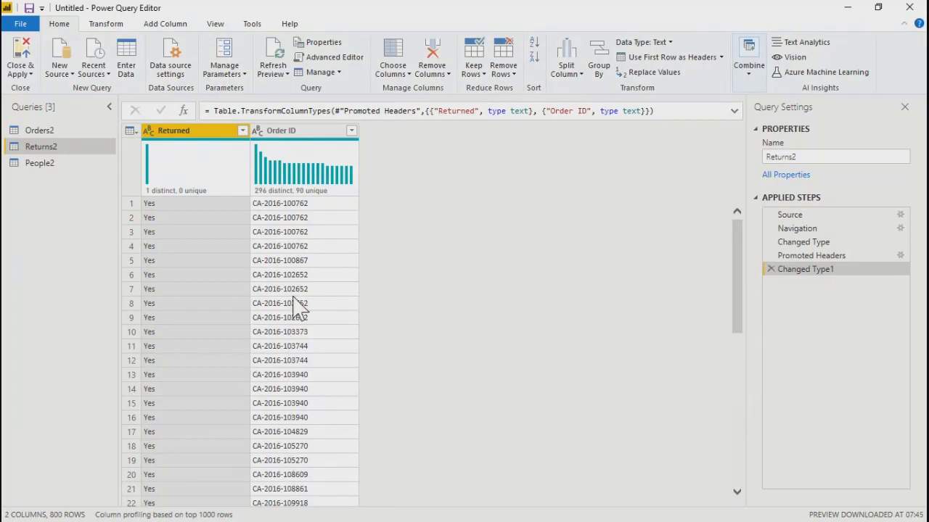
Step: Examine the Person and Region cells in the first row of the People2 query
left_click(44, 164)
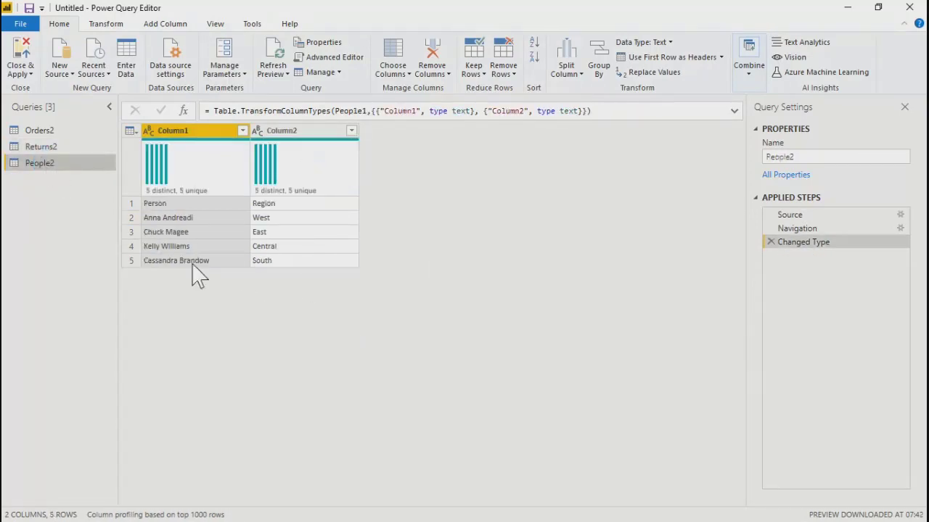
left_click(211, 204)
left_click(264, 206)
left_click(209, 207)
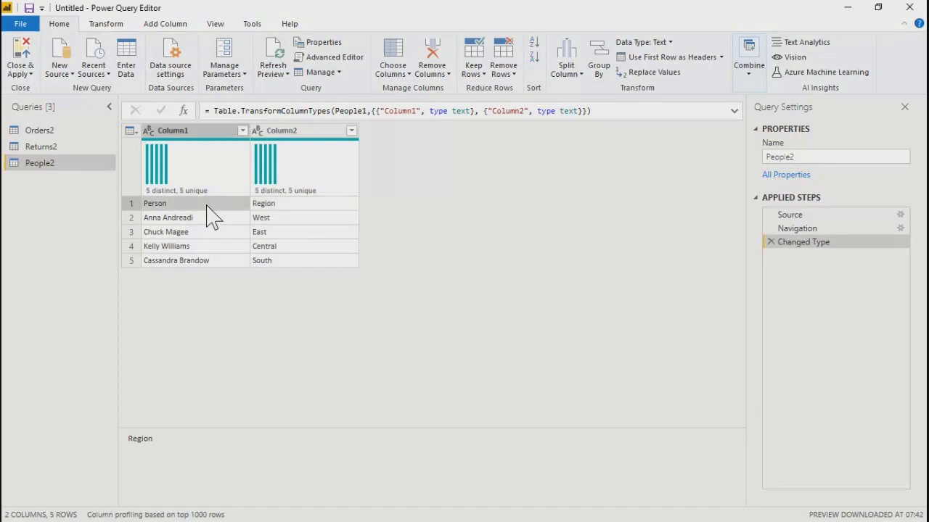
left_click(299, 218)
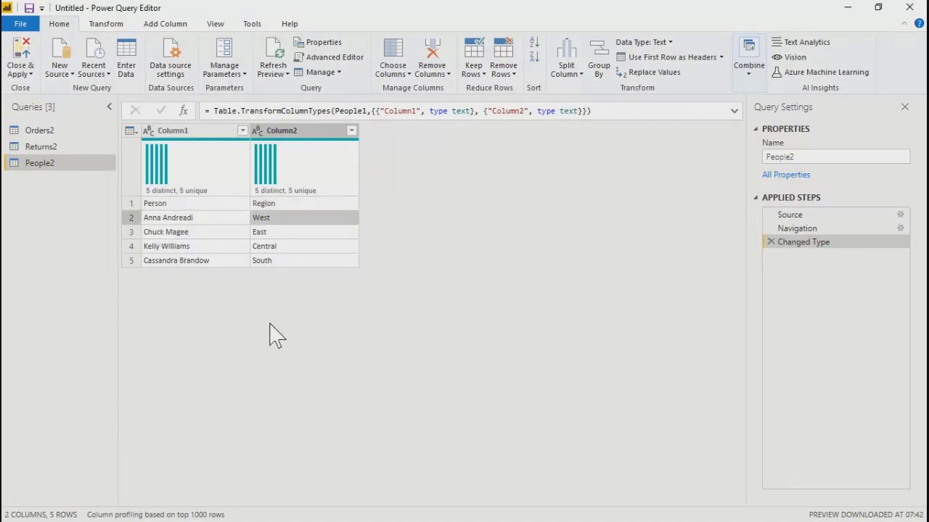
Step: Promote the first row of the People2 query, containing Person and Region, to column headers
left_click(194, 207)
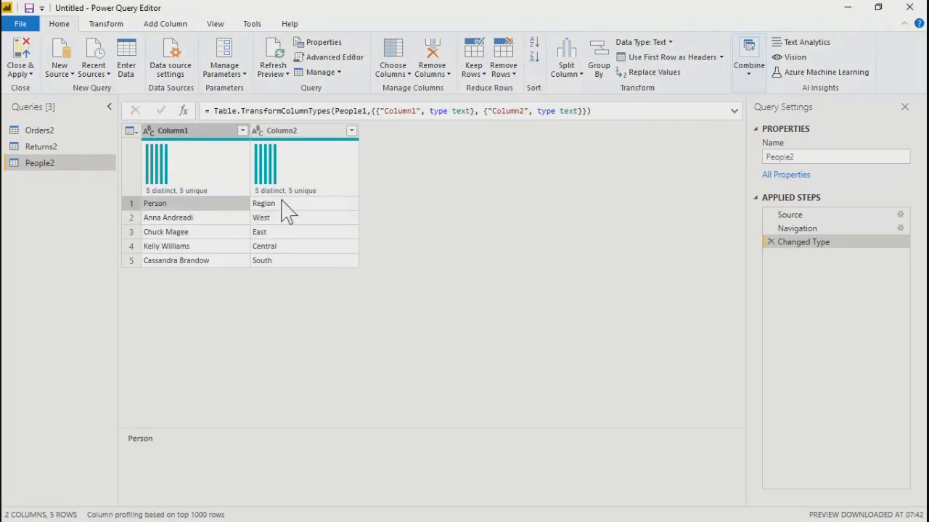
left_click(283, 202)
left_click(220, 205)
left_click(288, 196)
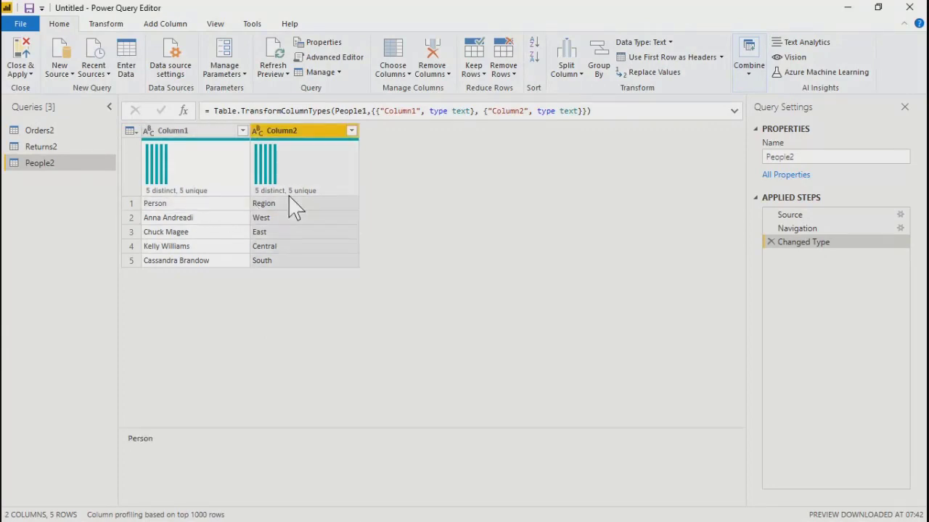
left_click(224, 207)
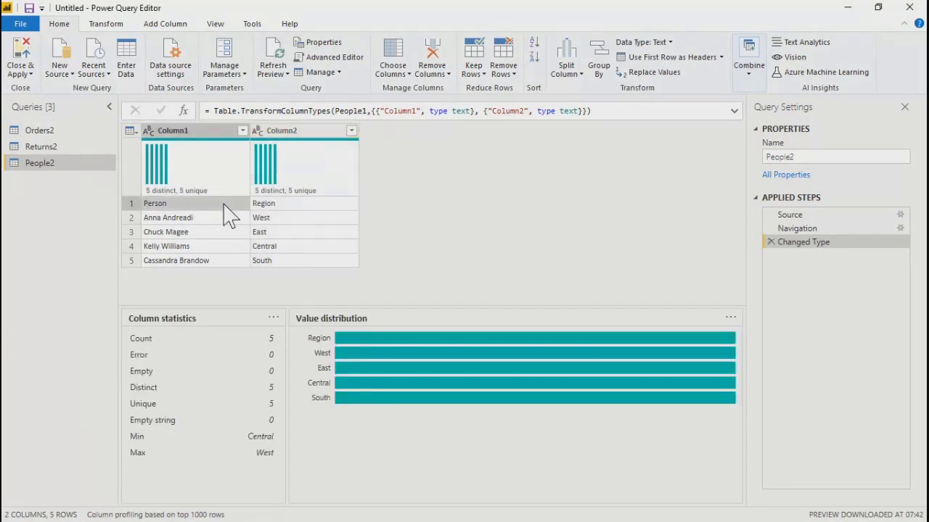
left_click(657, 59)
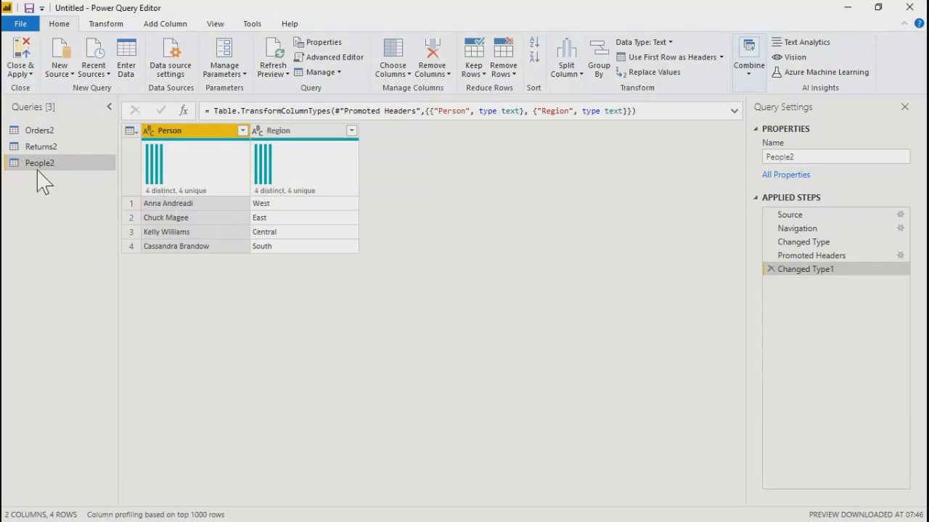
Step: Check the column headers of the Returns2 and Orders2 queries and the value distribution of the Row ID column in Orders2
left_click(37, 147)
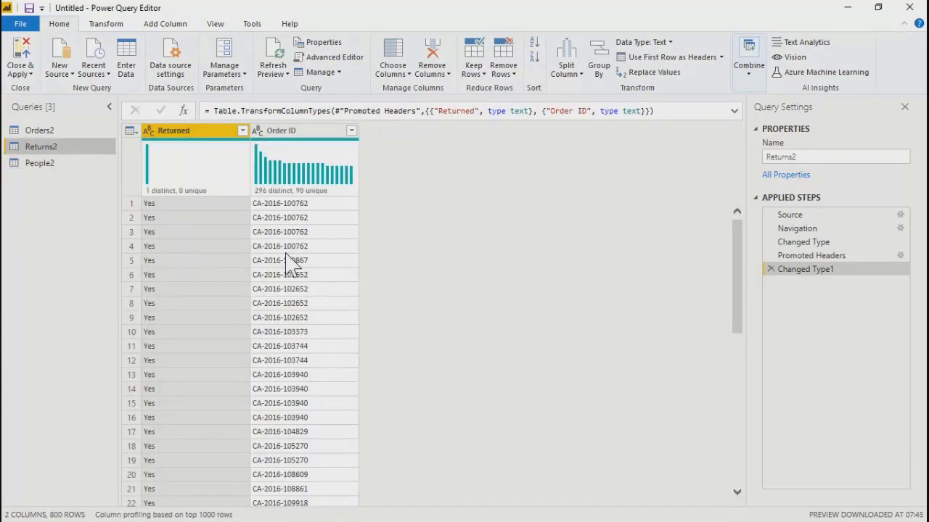
left_click(33, 131)
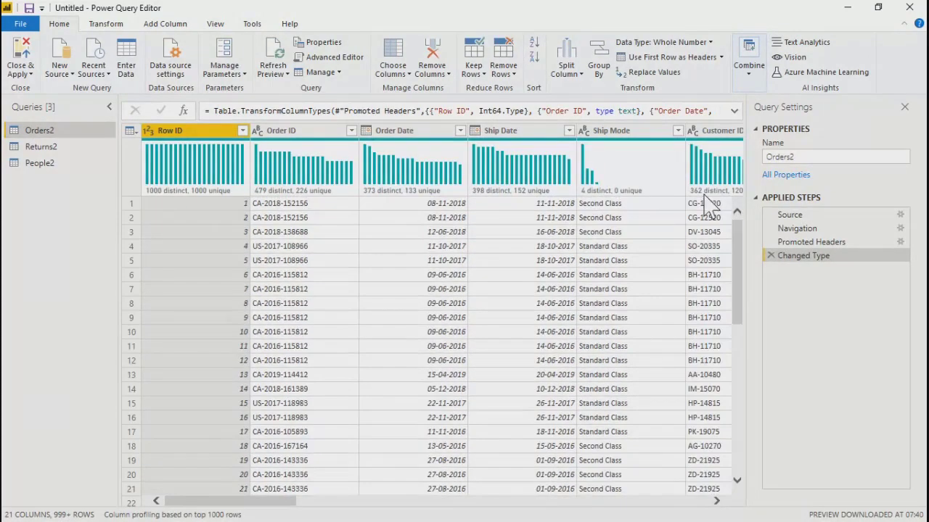
left_click_drag(193, 500, 124, 503)
left_click(205, 277)
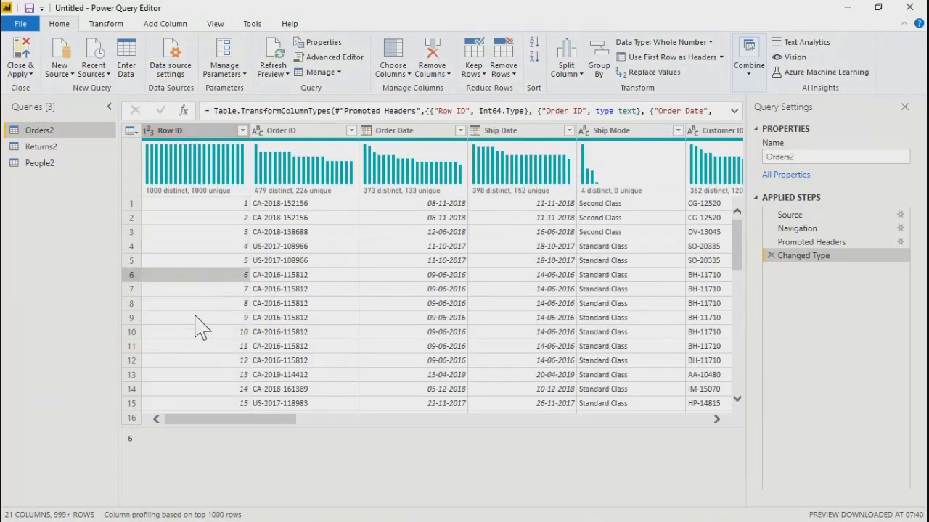
mouse_move(174, 170)
left_click_drag(213, 419, 163, 428)
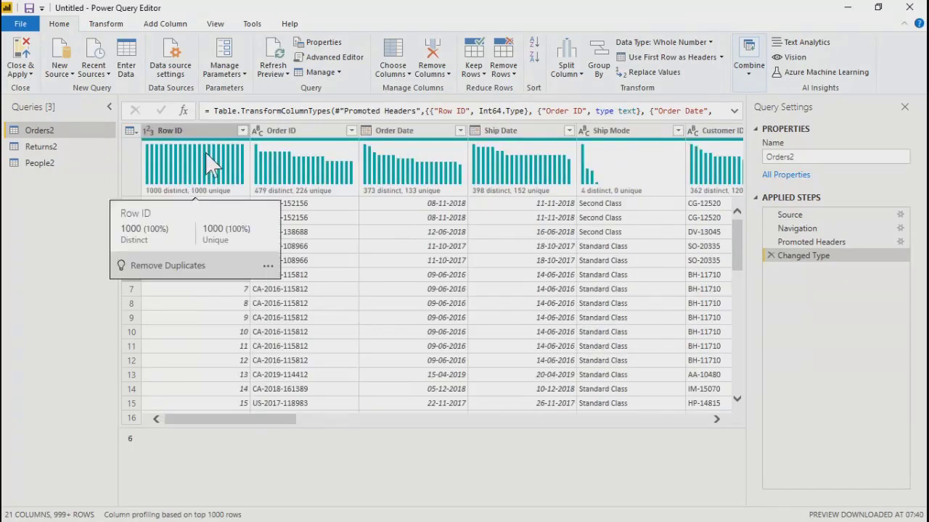
Step: Examine the column profiles of Order ID, Row ID, Order Date and Ship Date in the Orders2 query
left_click(296, 266)
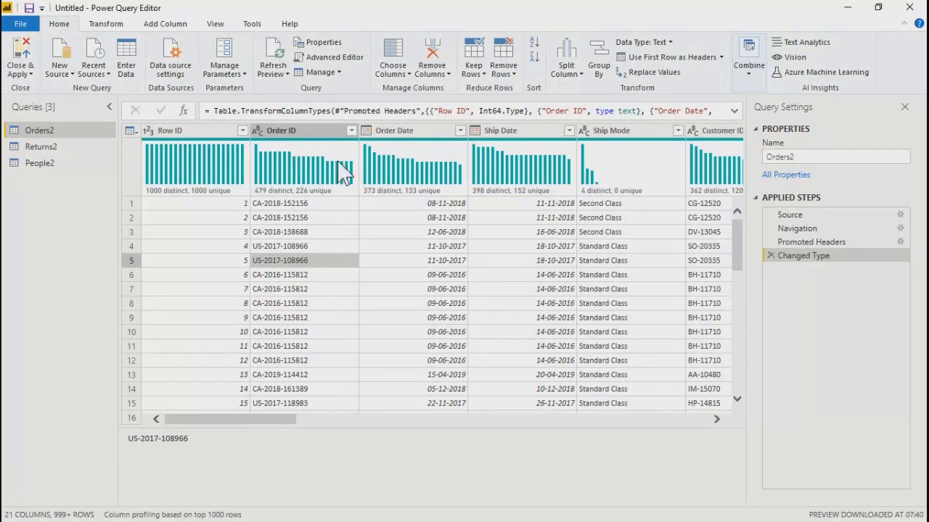
mouse_move(265, 156)
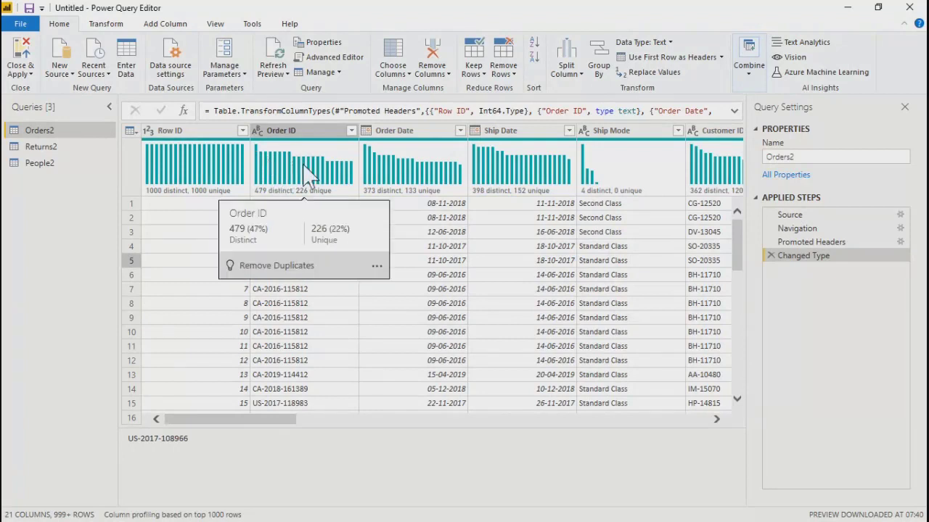
left_click(299, 168)
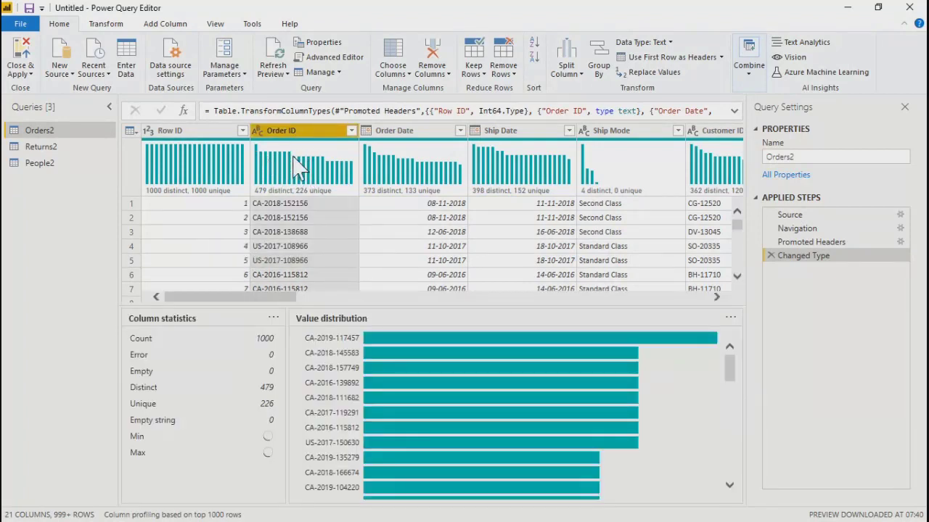
mouse_move(299, 169)
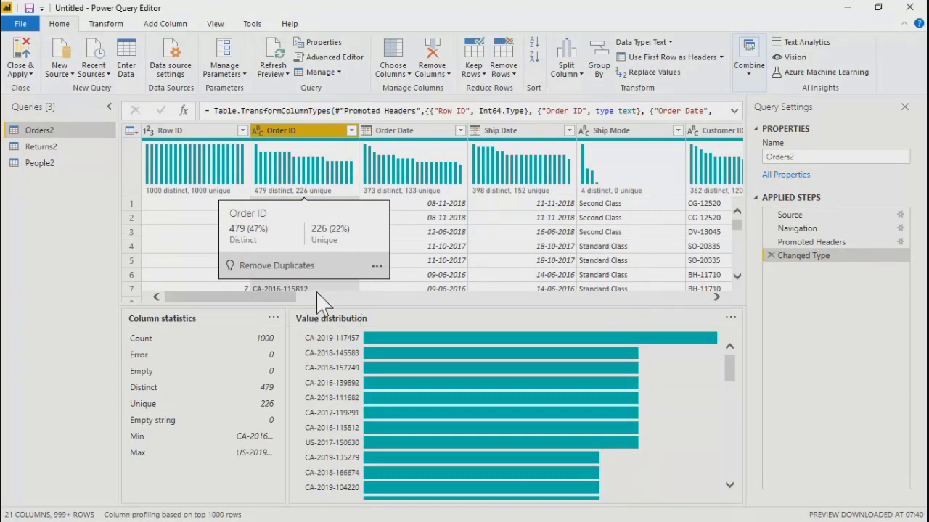
left_click(174, 130)
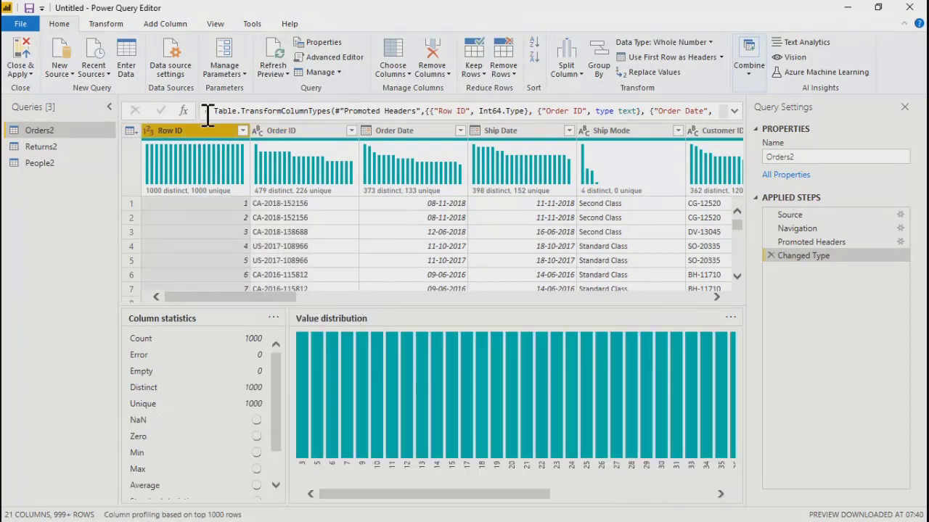
left_click(401, 134)
left_click(502, 135)
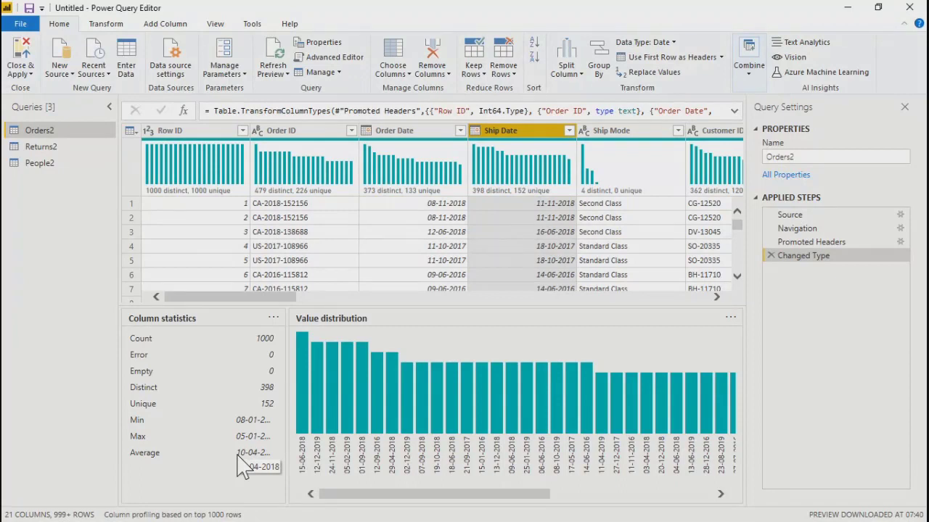
Step: Examine the column statistics of the Sales column in Orders2, from count to standard deviation, and return to the first columns
left_click_drag(237, 297, 630, 297)
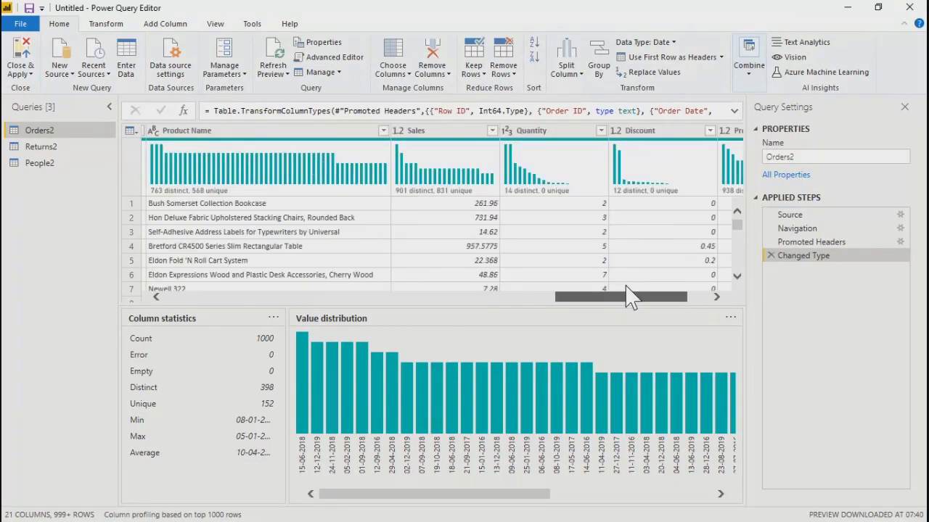
left_click(439, 136)
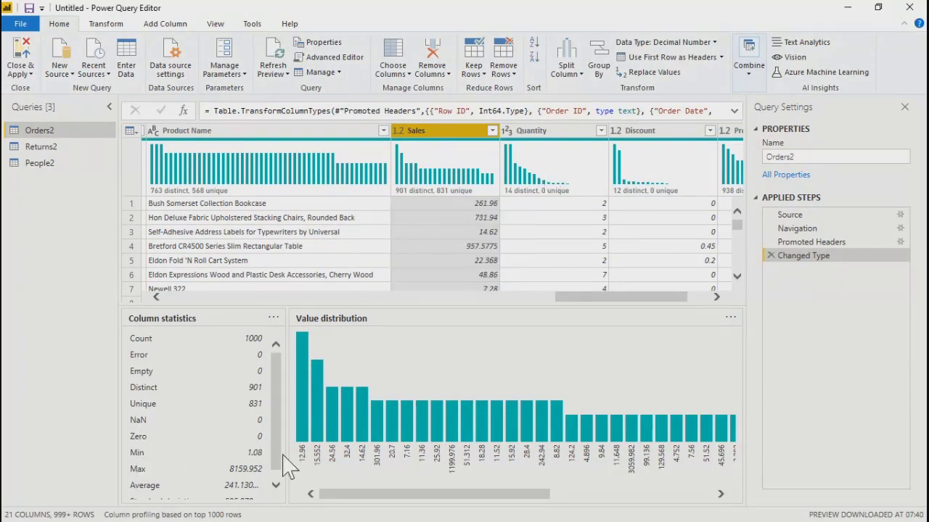
scroll(282, 475, "down", 1)
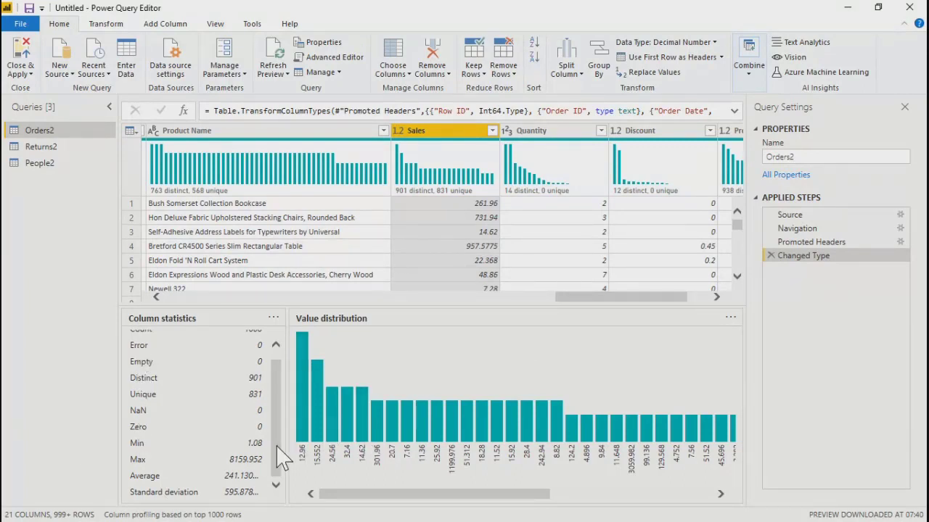
scroll(280, 435, "up", 1)
scroll(285, 443, "down", 1)
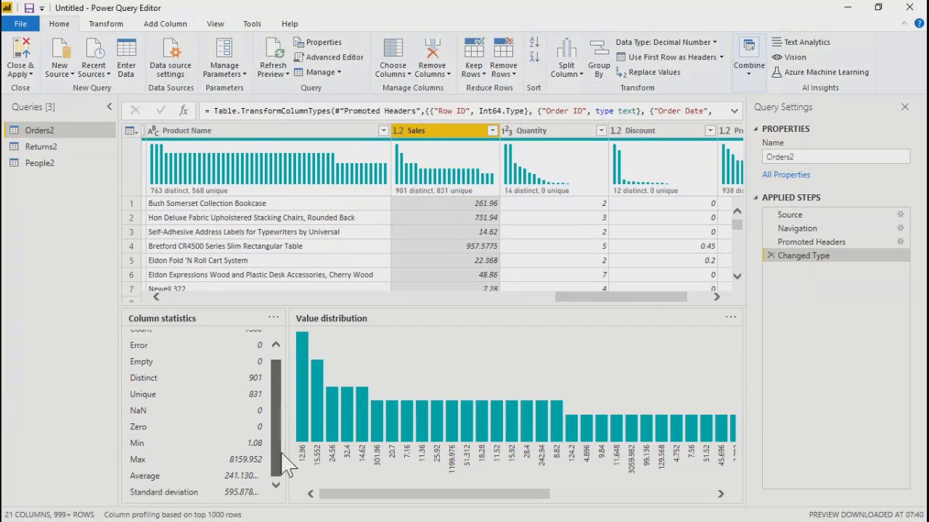
scroll(281, 435, "up", 1)
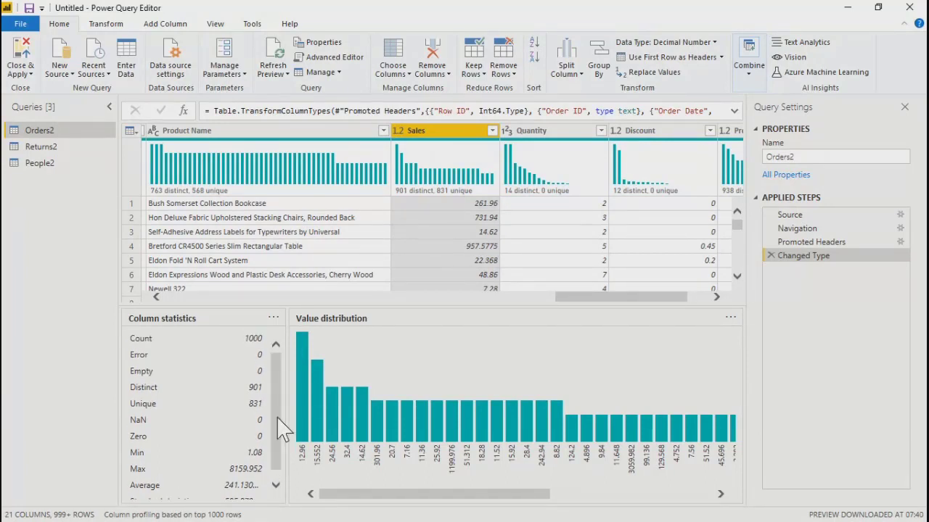
left_click_drag(277, 418, 272, 385)
left_click_drag(584, 297, 138, 356)
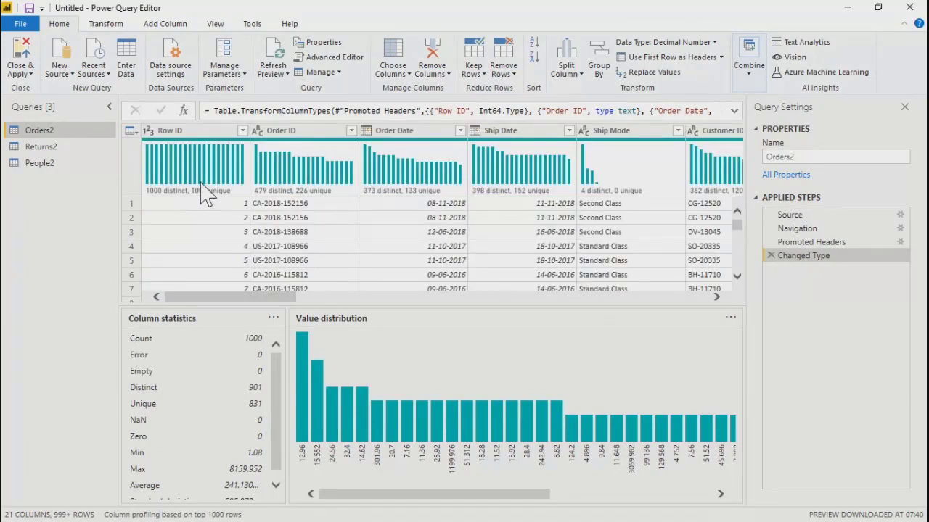
left_click_drag(348, 504, 290, 503)
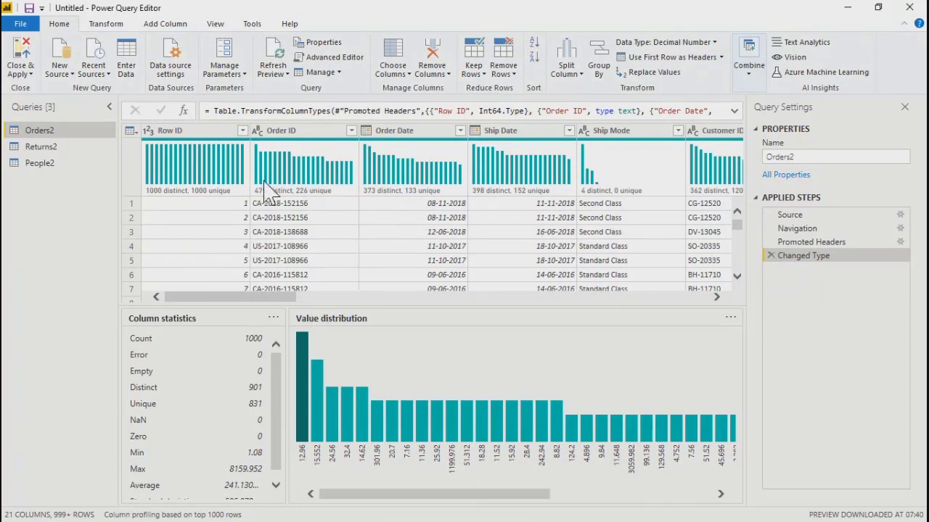
left_click_drag(243, 297, 130, 315)
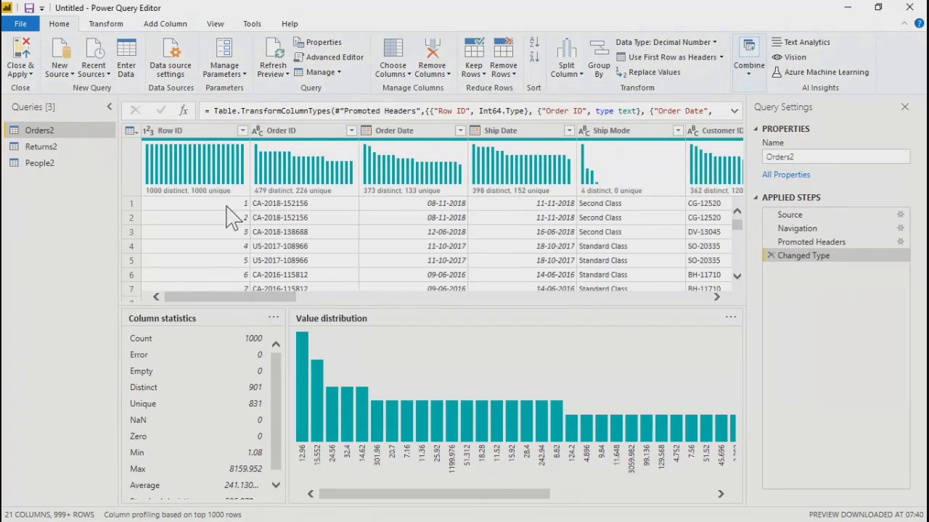
Step: Review the Returns2, People2 and Orders2 queries, apply their changes and close the Power Query Editor
left_click(42, 148)
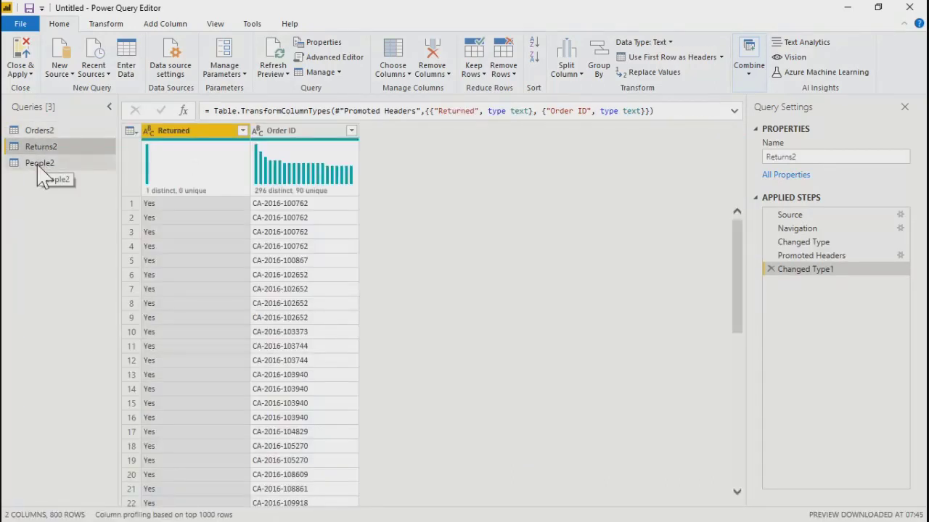
left_click(36, 162)
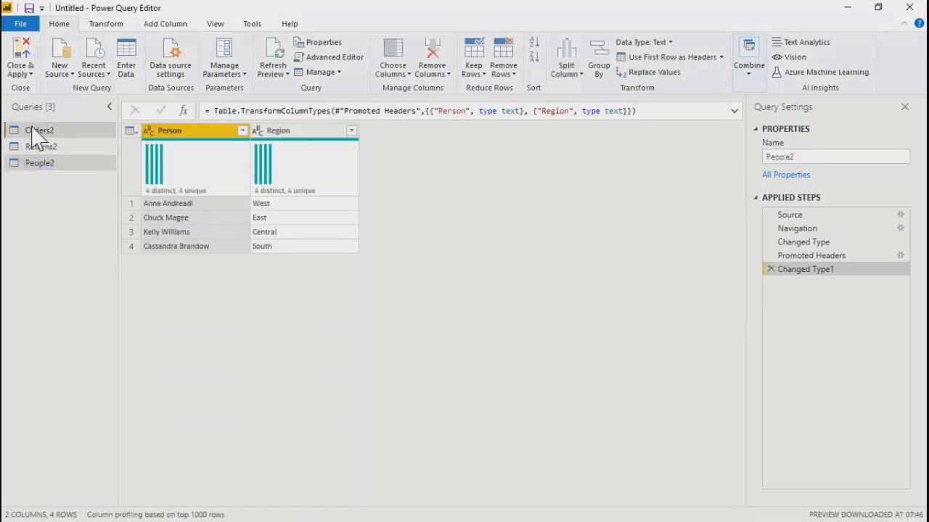
left_click(33, 127)
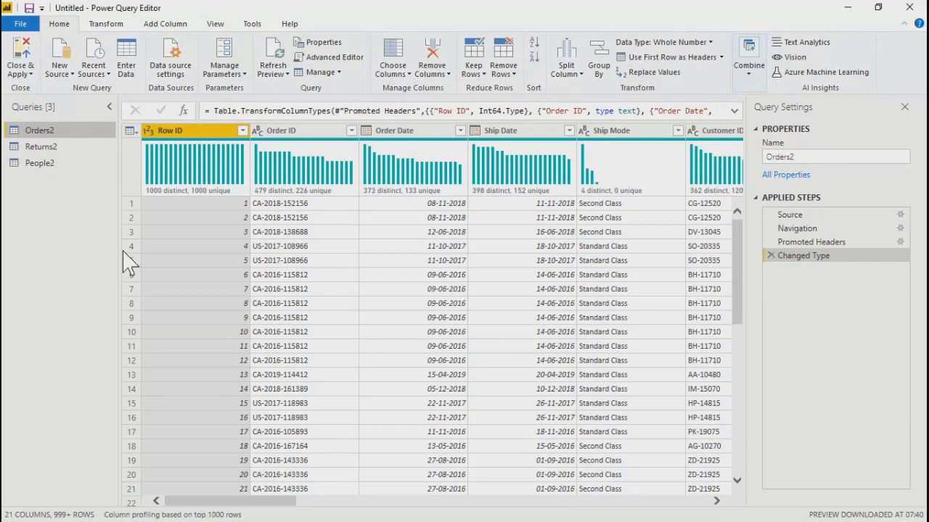
left_click(19, 57)
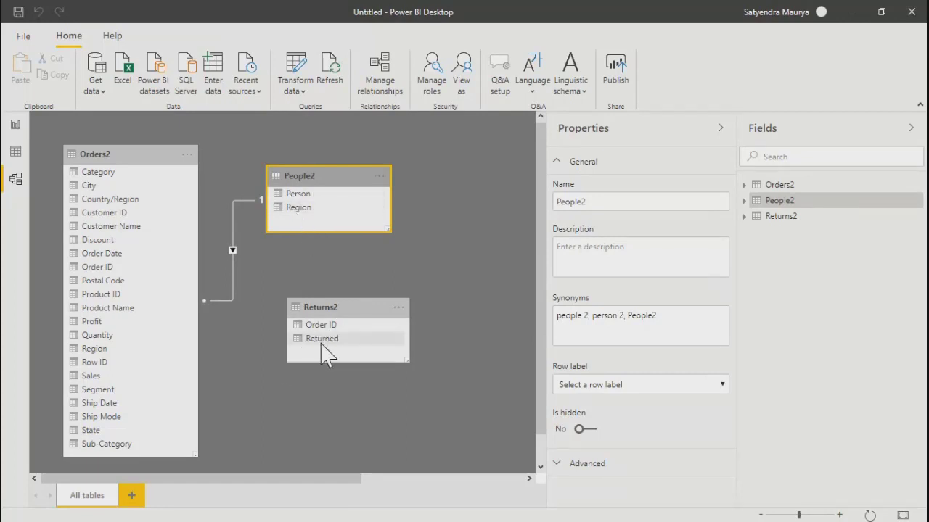
Step: Create an active many-to-many relationship between Order ID in Orders2 and Order ID in Returns2, applying the security filter in both directions
left_click(433, 264)
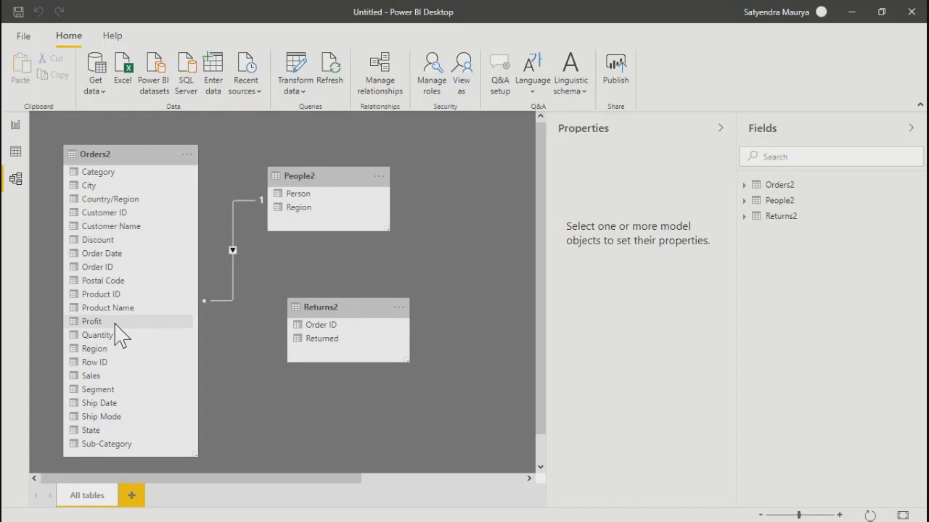
left_click(95, 268)
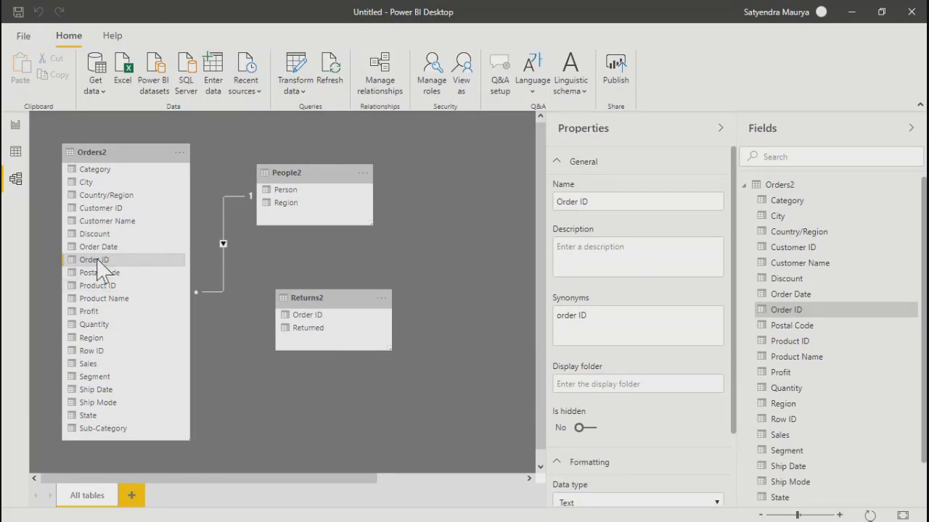
left_click_drag(97, 259, 308, 325)
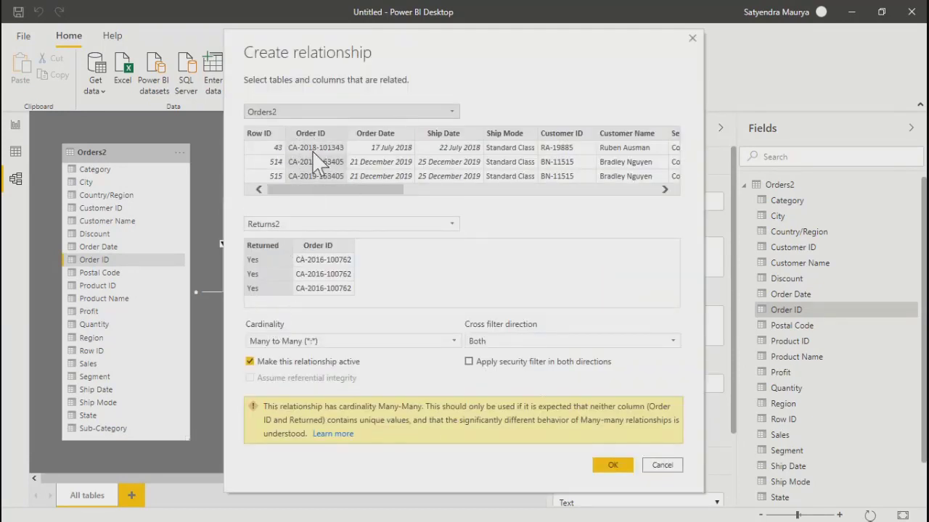
left_click(319, 254)
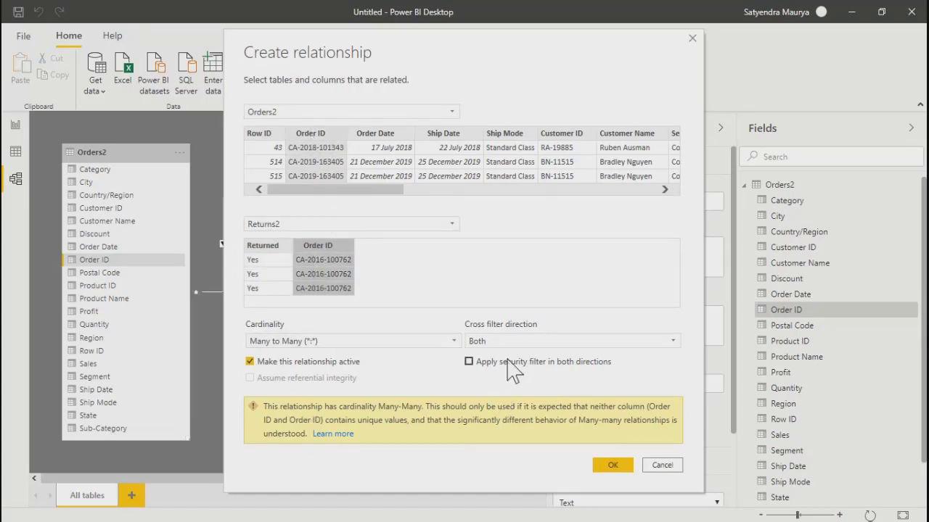
left_click(470, 363)
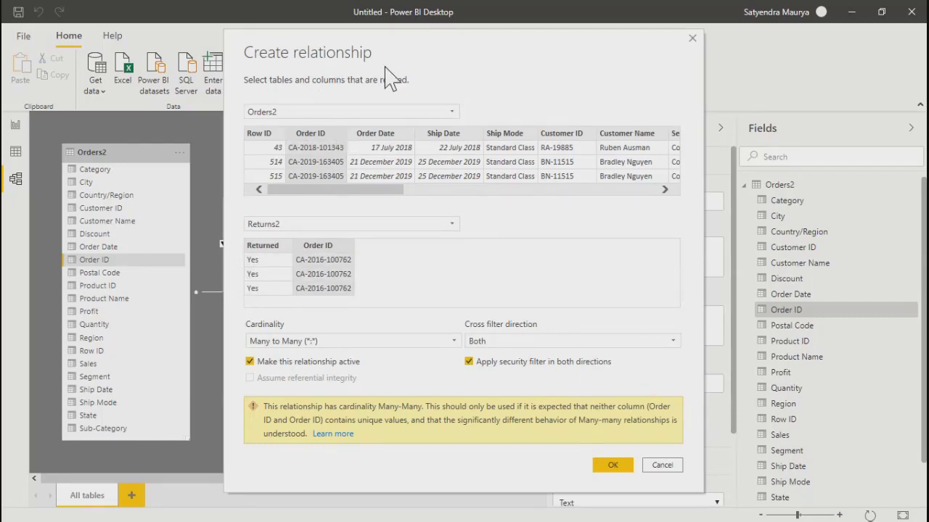
left_click_drag(369, 51, 530, 55)
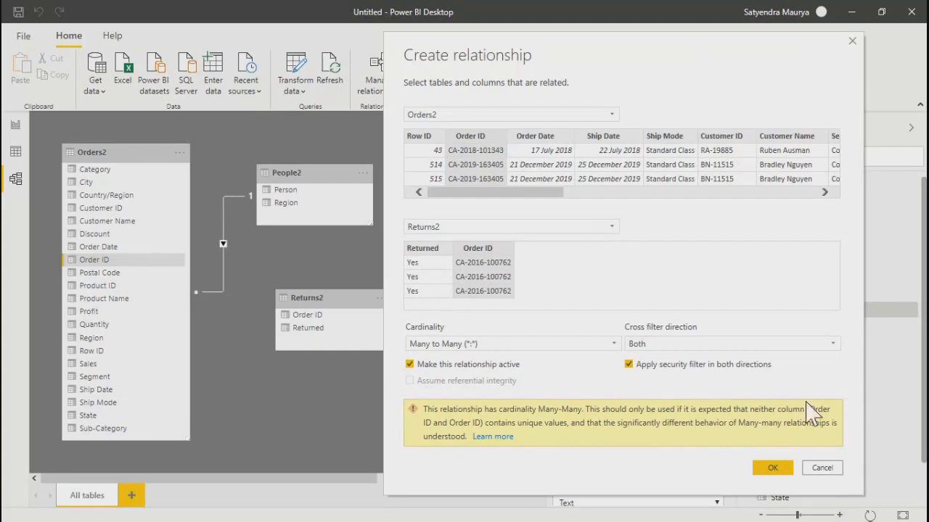
left_click(772, 468)
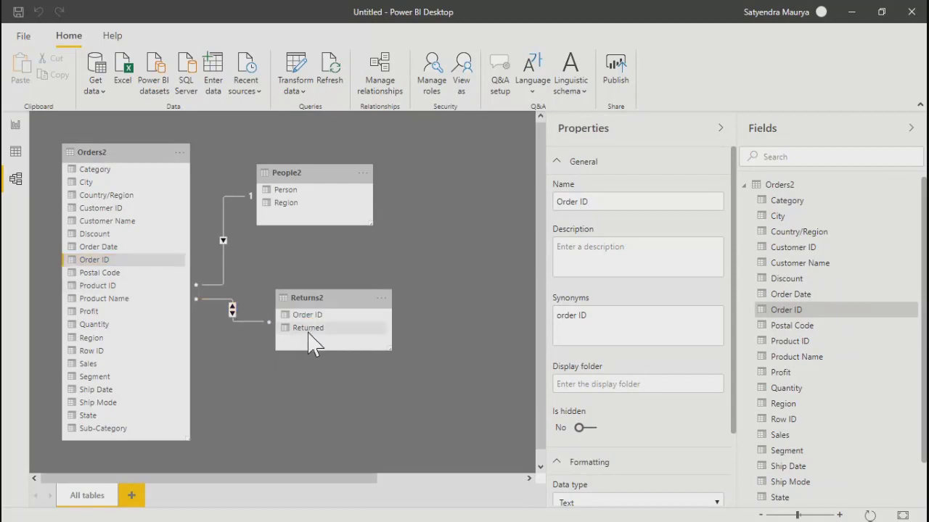
Step: Set the cross filter direction of the Region relationship between Orders2 and People2 to Both
double_click(222, 240)
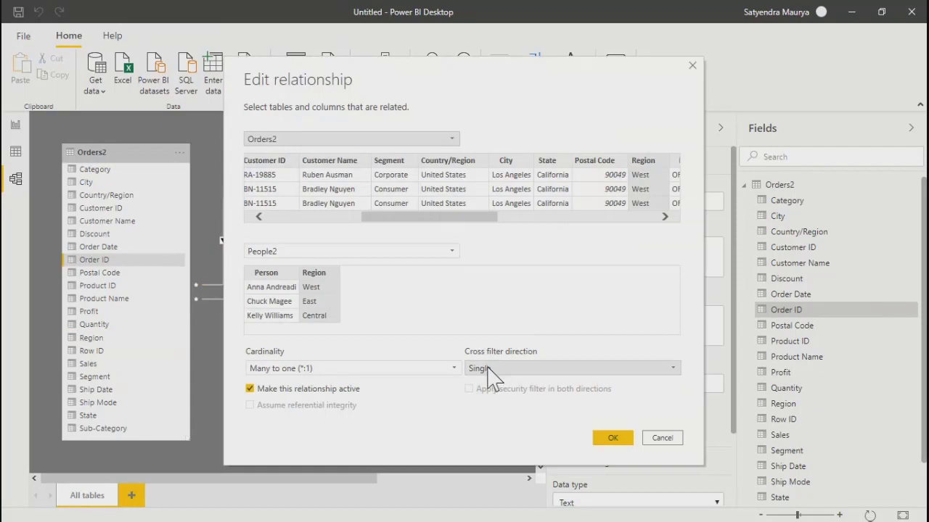
left_click(488, 372)
left_click(486, 398)
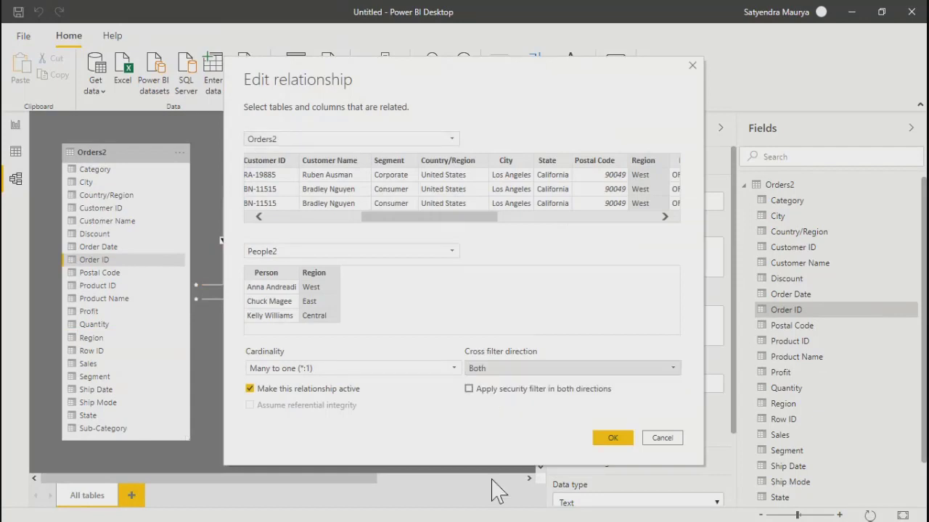
Step: Try to apply the security filter in both directions to the Orders2–People2 relationship, and reset its cross filter direction to Both
left_click(471, 390)
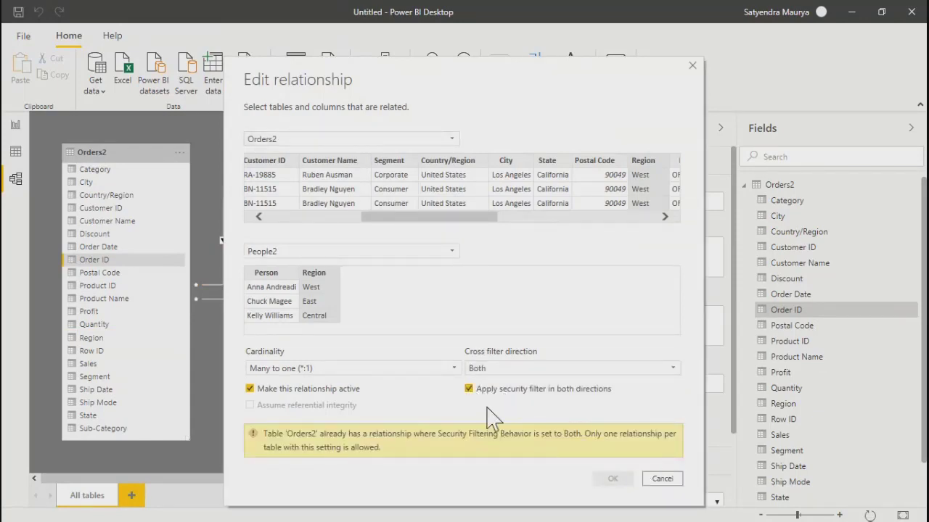
left_click(479, 371)
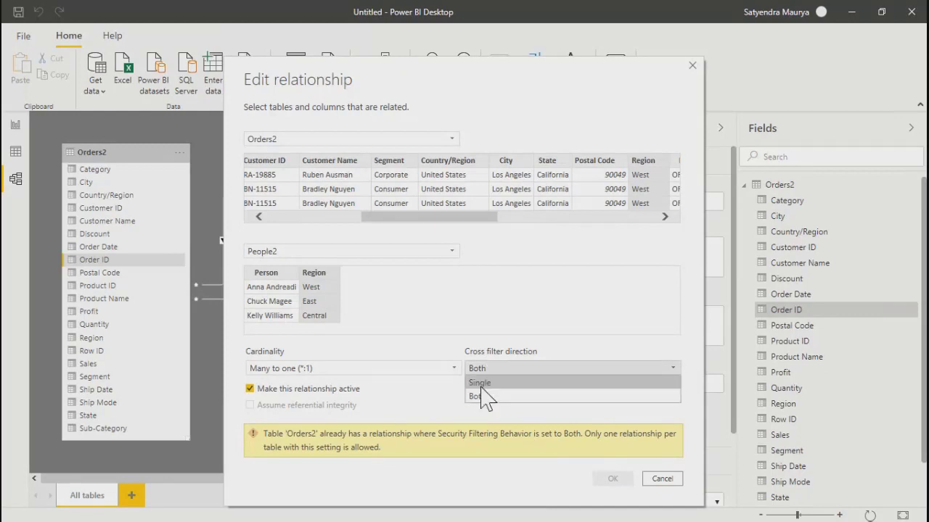
left_click(481, 383)
left_click(480, 370)
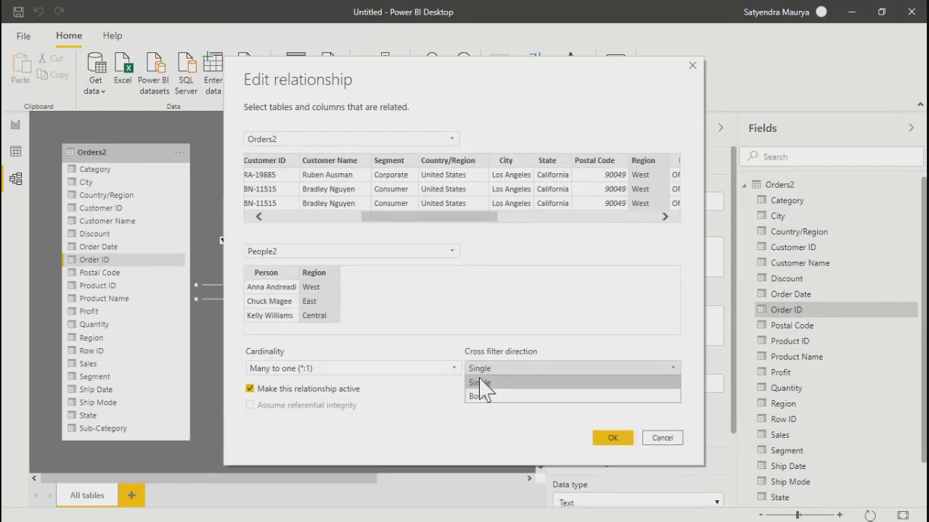
left_click(481, 398)
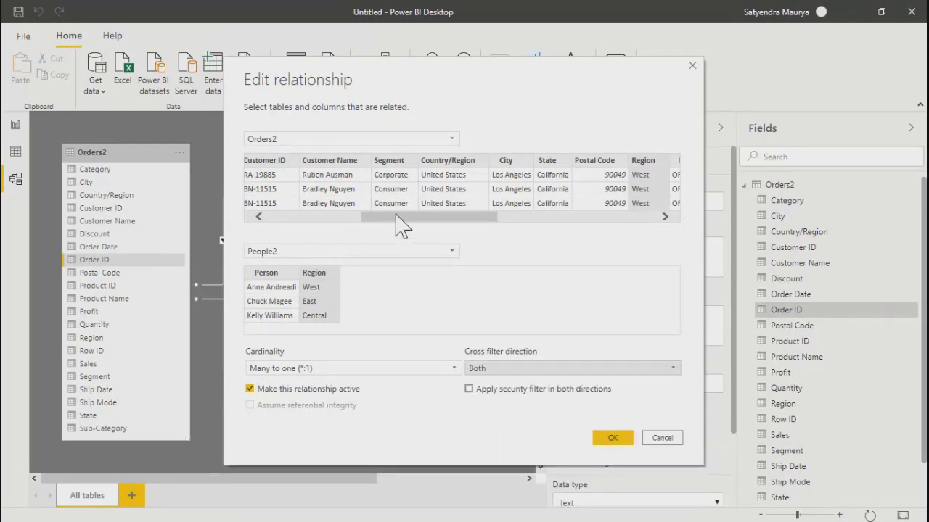
Step: Check the matched Region columns in Orders2 and People2 and save the edited relationship
left_click_drag(397, 216, 482, 230)
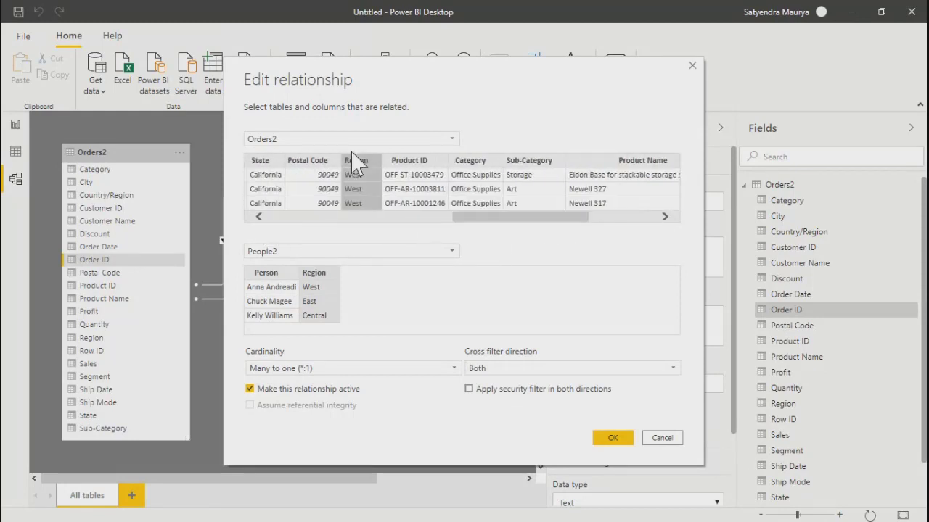
left_click(319, 279)
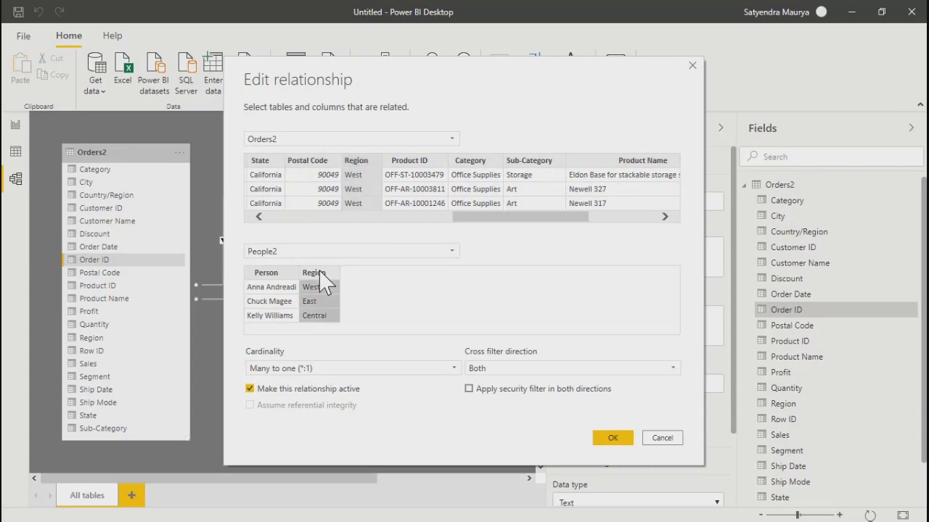
left_click(613, 438)
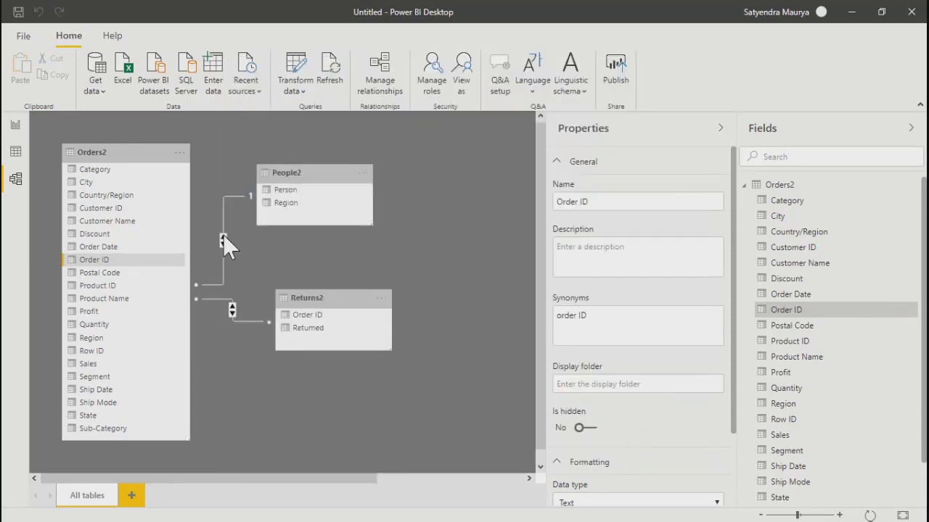
Step: Rearrange the model diagram by shifting Orders2 slightly and spacing People2 and Returns2 farther from it and from each other
left_click(280, 396)
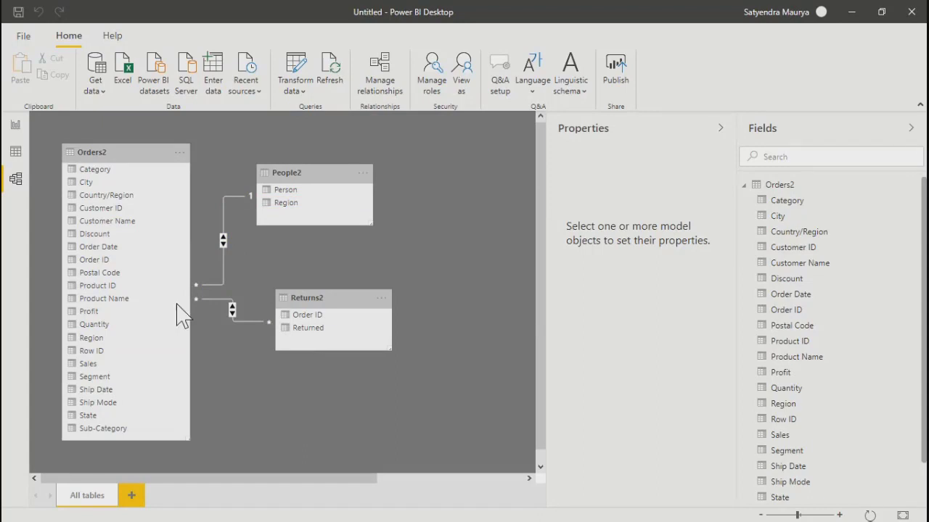
left_click_drag(128, 153, 148, 157)
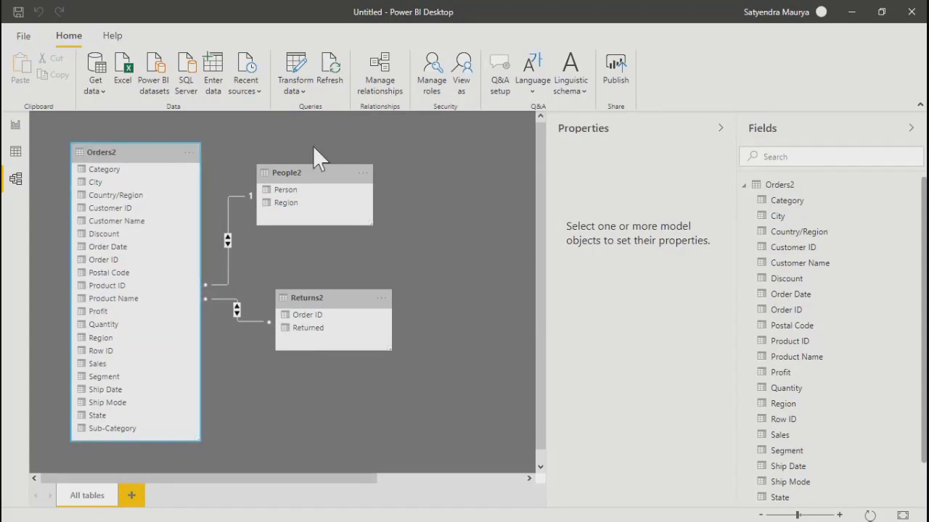
left_click_drag(309, 177, 370, 171)
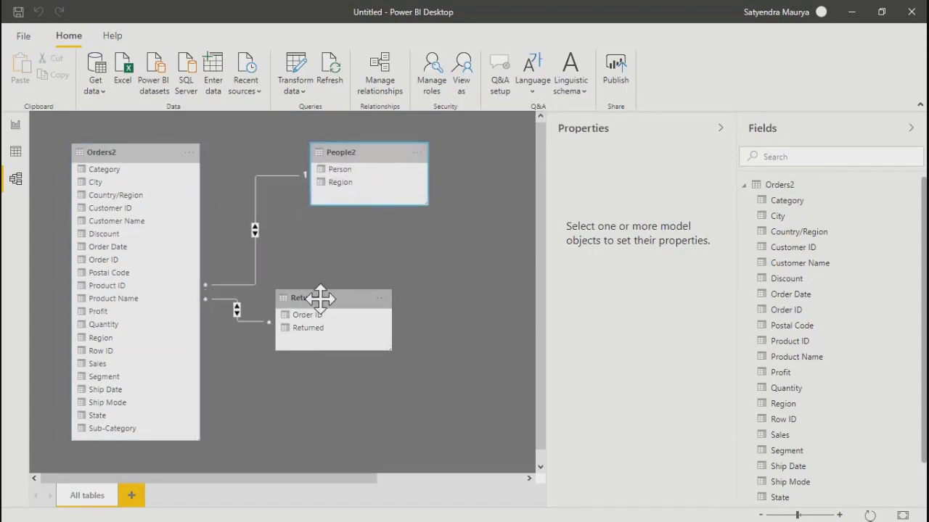
left_click_drag(322, 297, 374, 362)
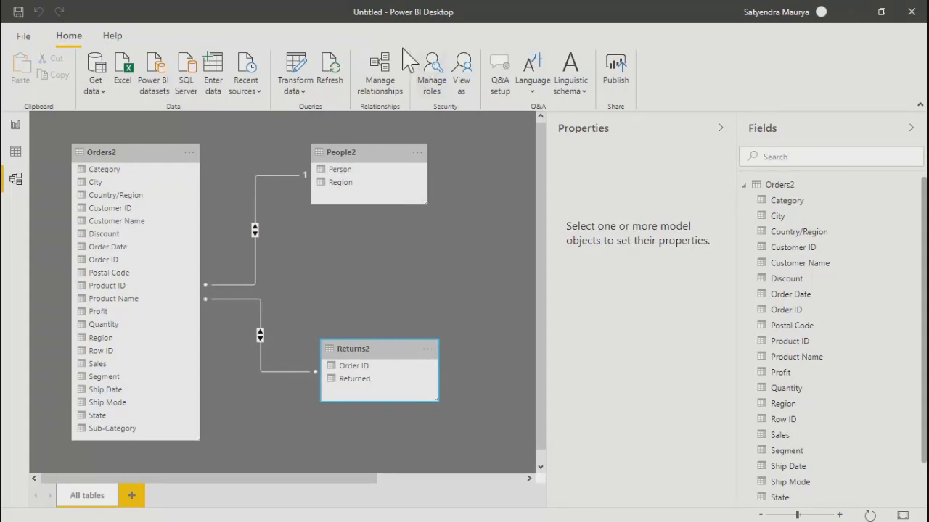
Step: Review the settings of the Orders2–Returns2 and Orders2–People2 relationships from the list of managed relationships
left_click(384, 91)
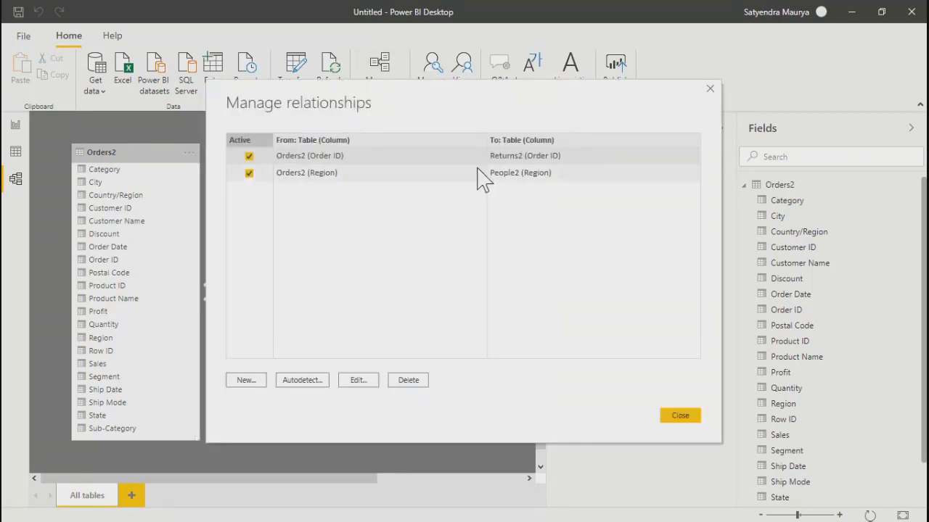
left_click_drag(399, 103, 384, 88)
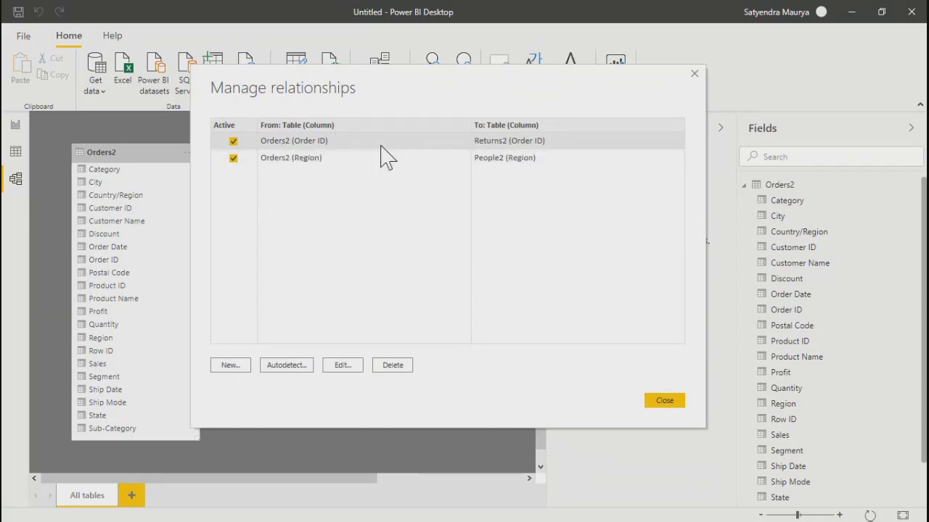
left_click(344, 368)
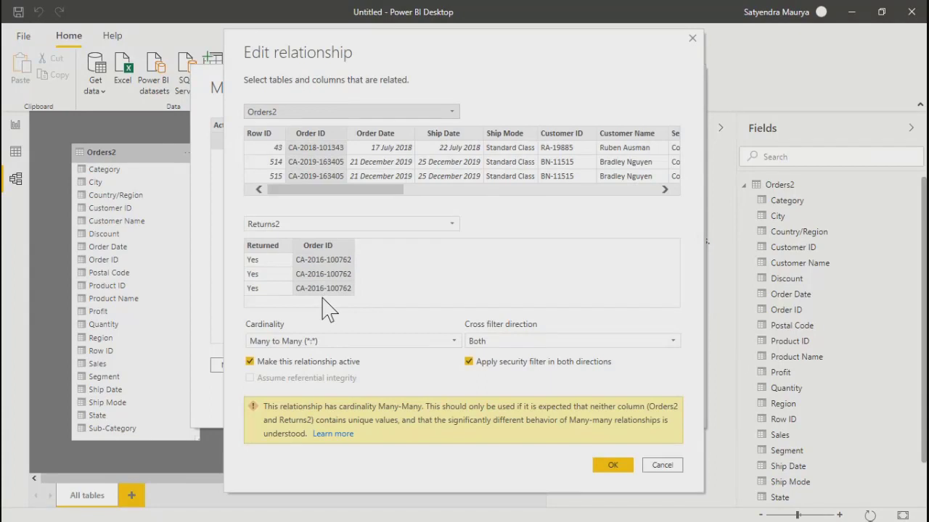
left_click(611, 466)
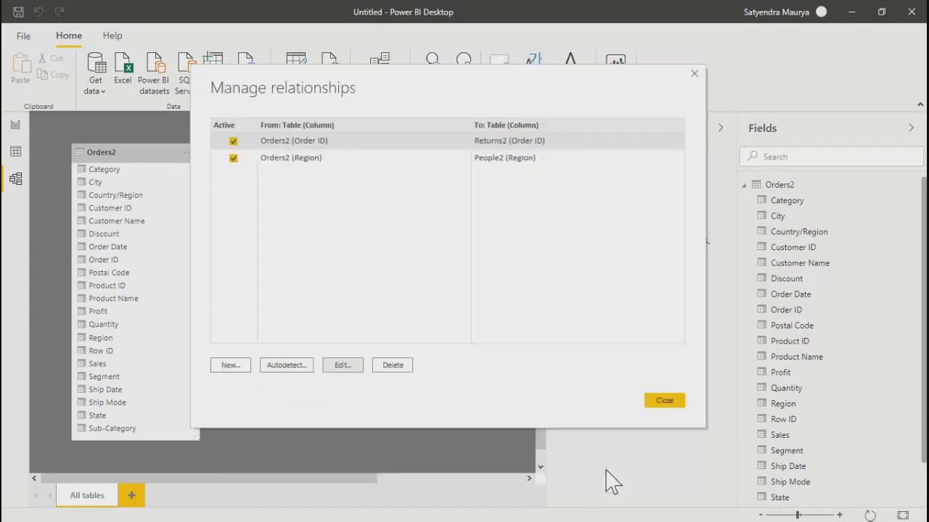
left_click(303, 162)
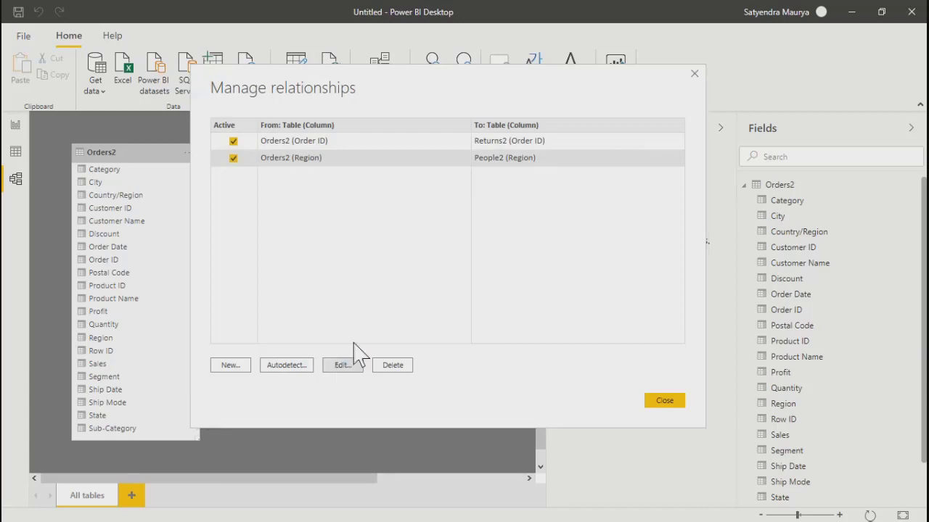
left_click(352, 364)
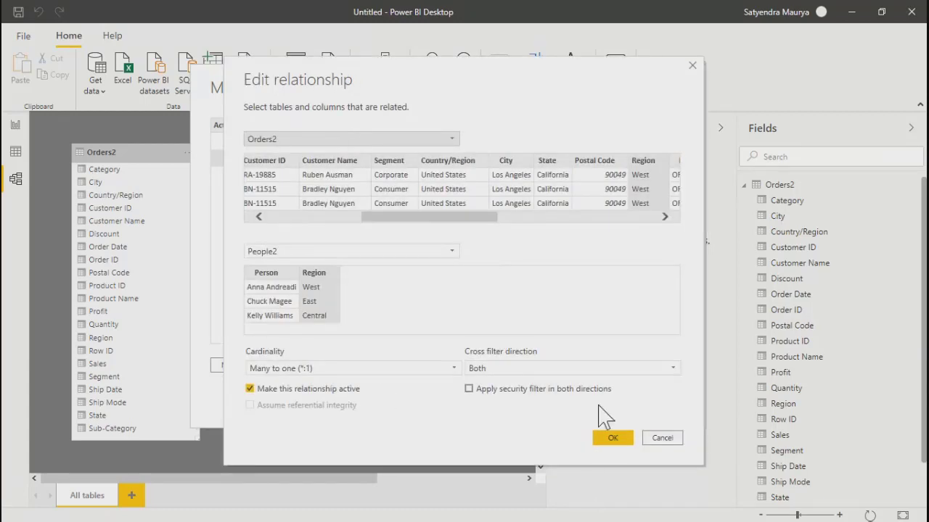
left_click(692, 65)
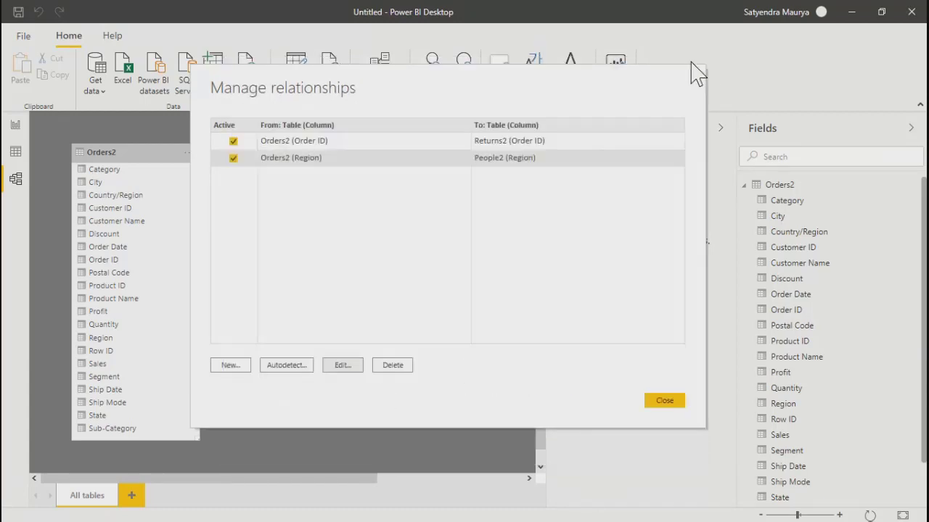
Step: Autodetect any new relationships between the model's tables and dismiss the result
left_click(279, 365)
left_click(283, 370)
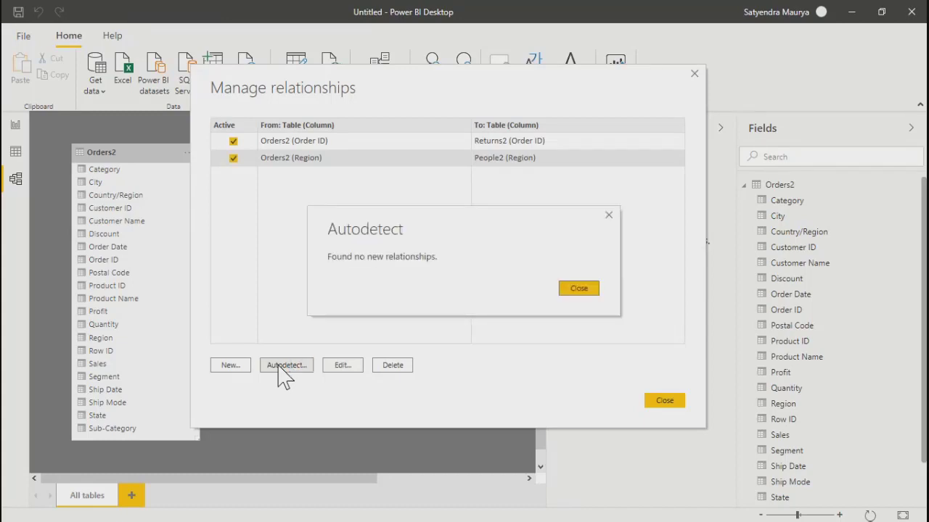
left_click(581, 291)
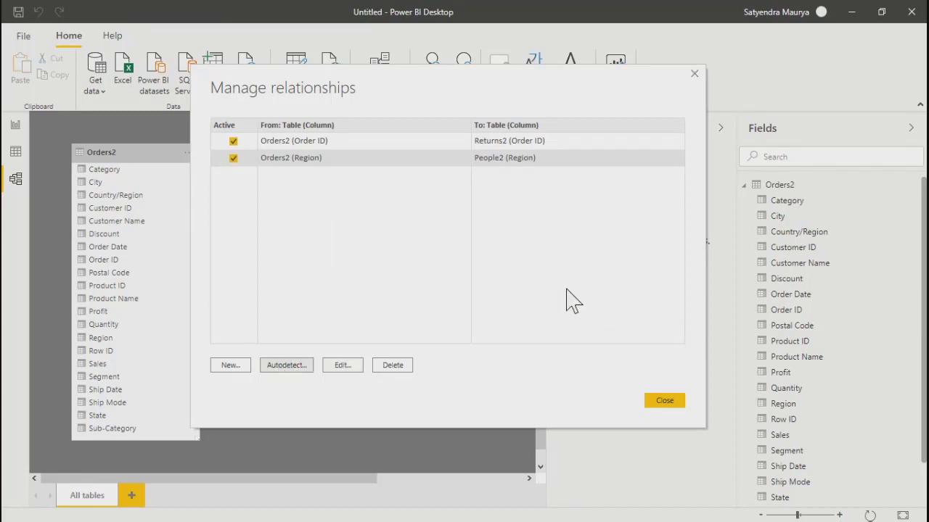
Step: Compare the listed relationships with the model diagram, run Autodetect again and close the relationship manager
left_click(286, 146)
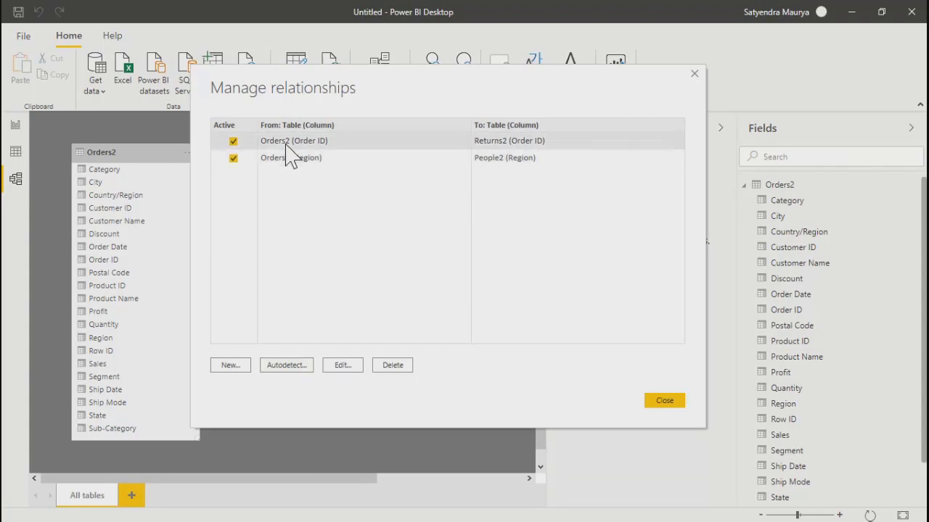
left_click(287, 157)
left_click_drag(367, 95, 632, 75)
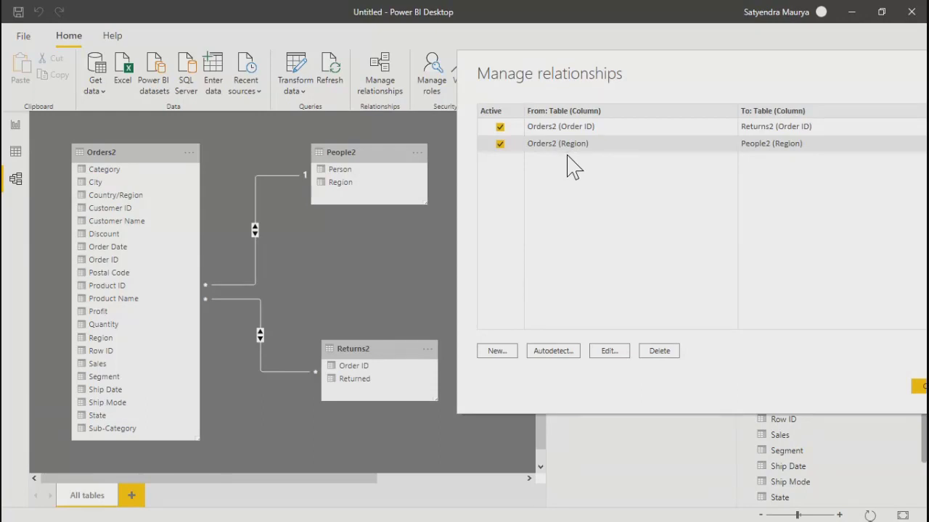
left_click(559, 354)
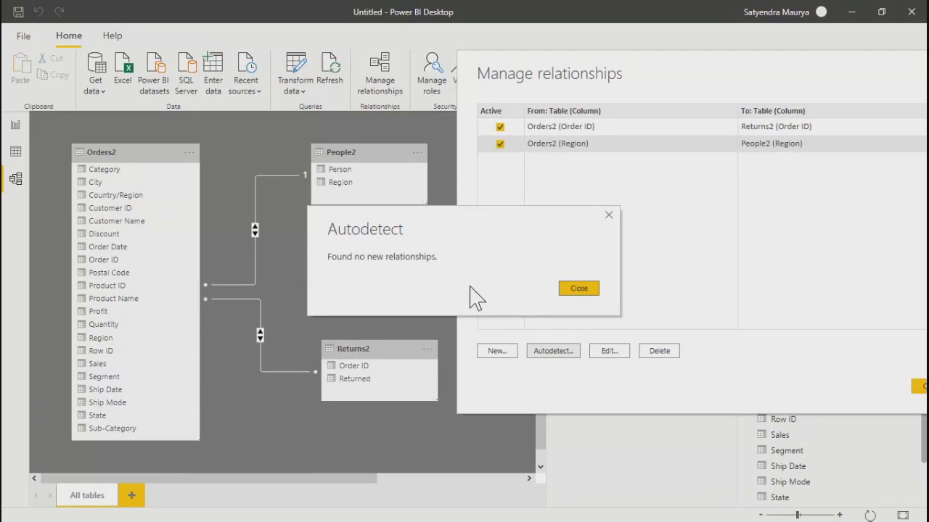
left_click(577, 291)
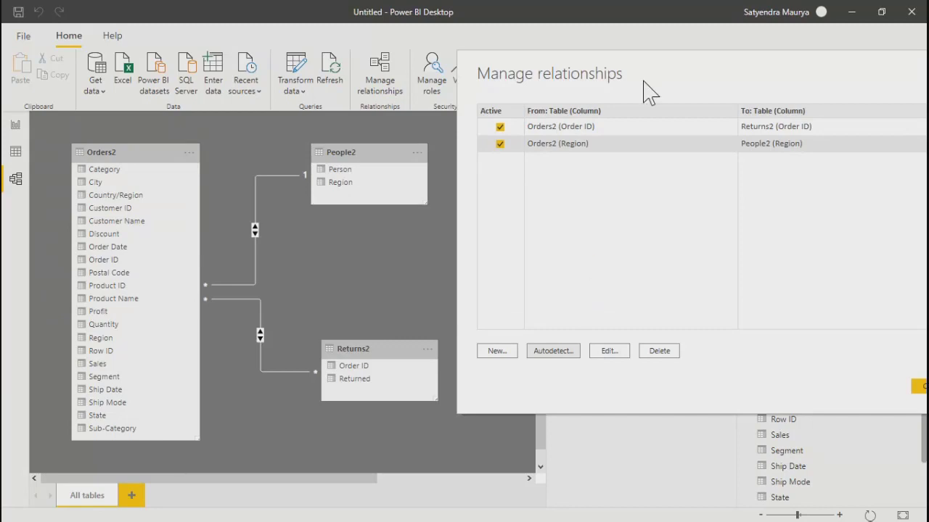
left_click_drag(646, 83, 580, 99)
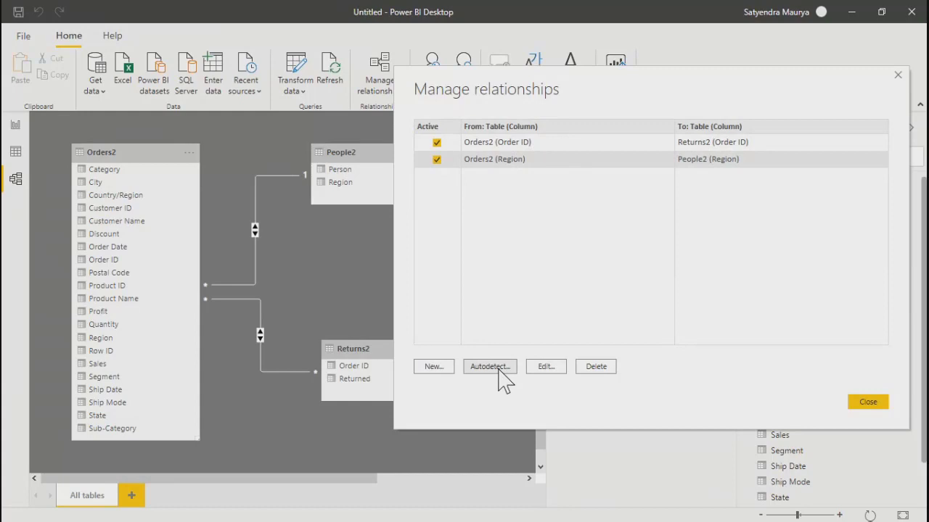
left_click(863, 405)
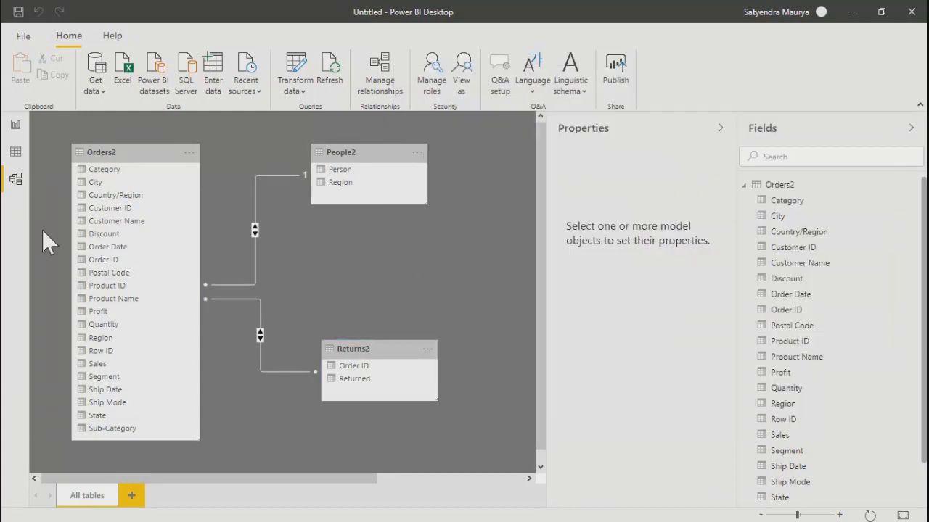
Step: Switch to the report view, inspect the fields of People2 and Returns2, and collapse all three tables in the field list
left_click(16, 127)
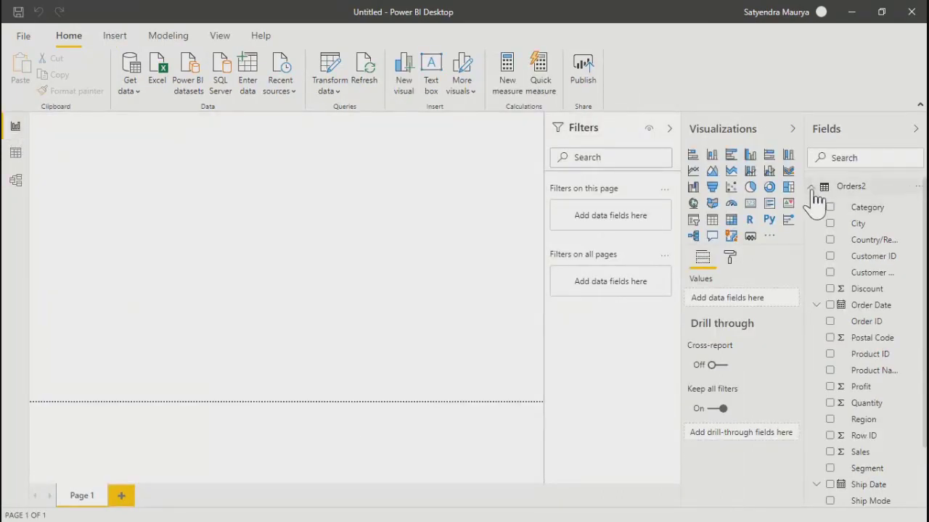
left_click(813, 189)
left_click(813, 207)
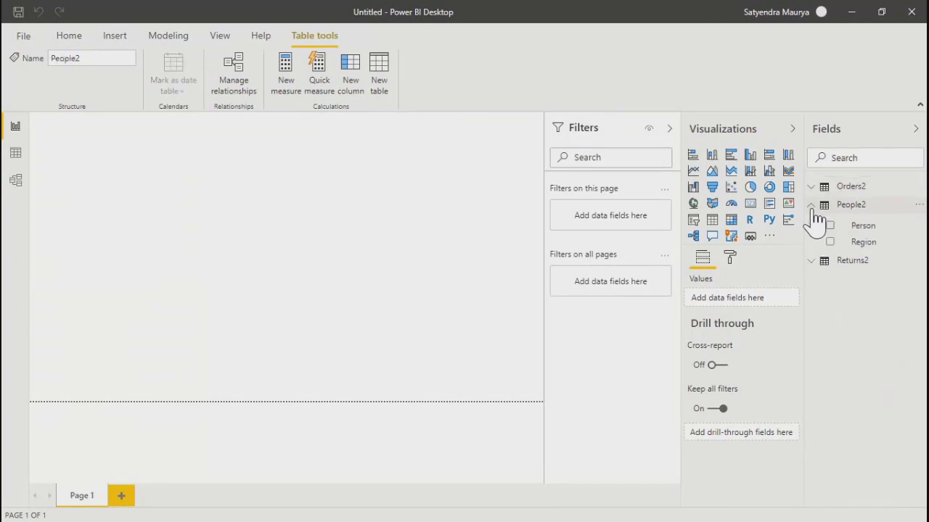
left_click(811, 209)
left_click(812, 224)
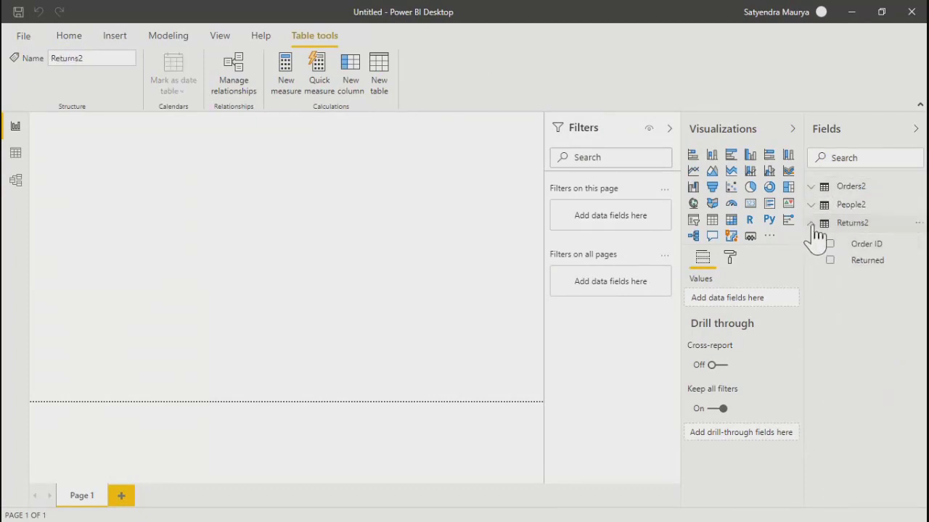
left_click(812, 225)
left_click(201, 197)
Step: Reopen the queries in the Power Query Editor, look over the available column transformations and close the editor
left_click(327, 82)
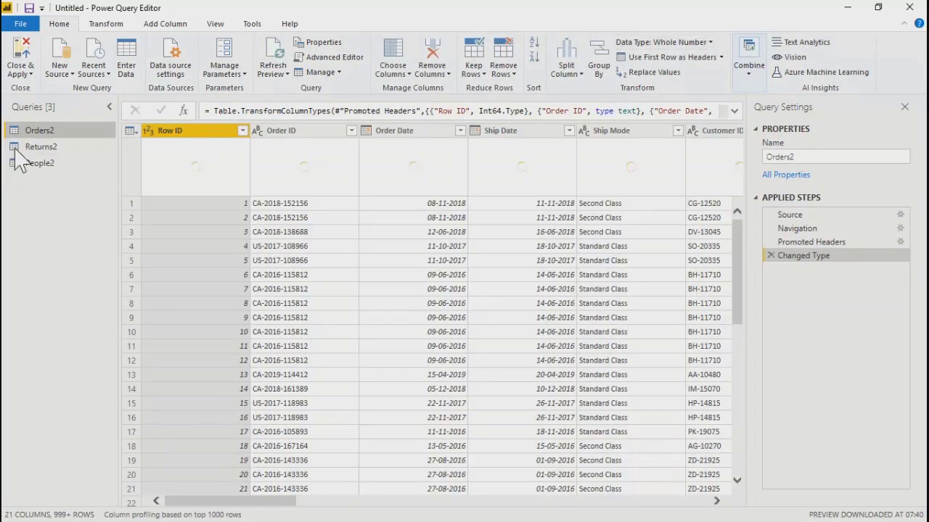
left_click(116, 25)
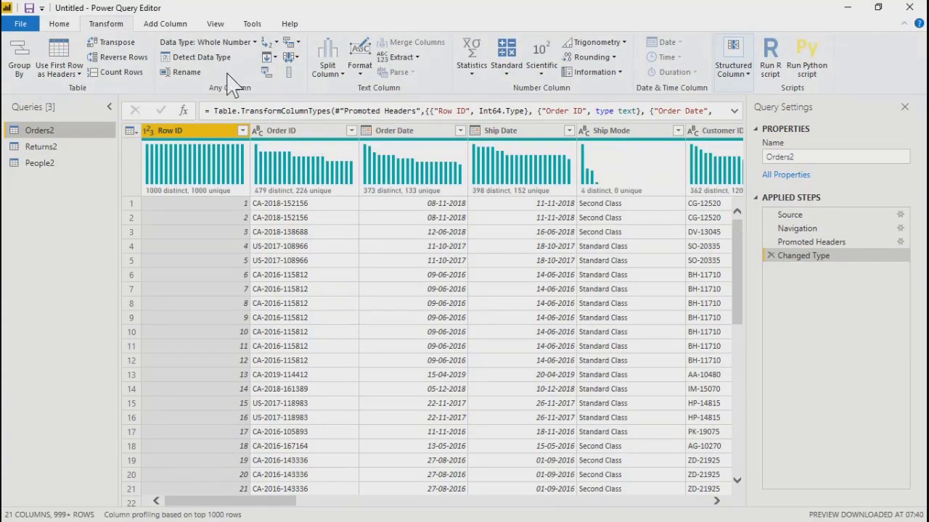
left_click(59, 26)
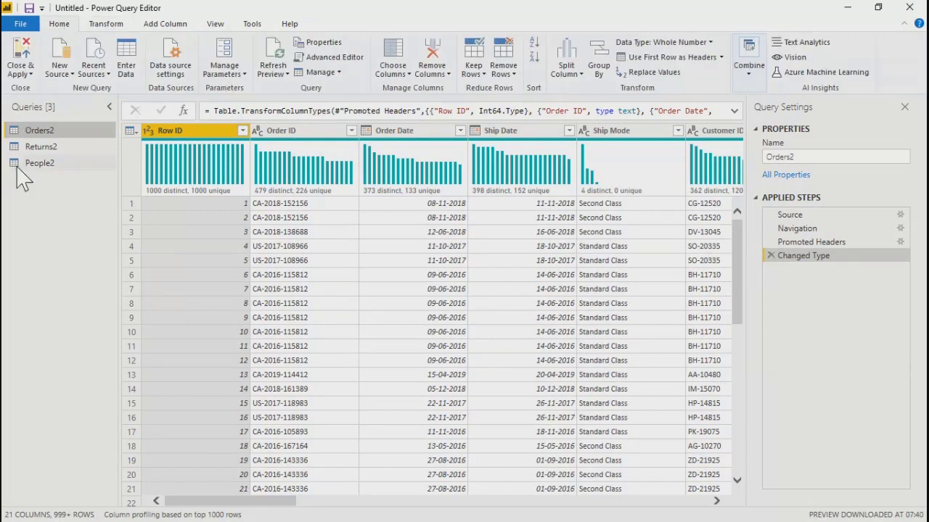
left_click(899, 10)
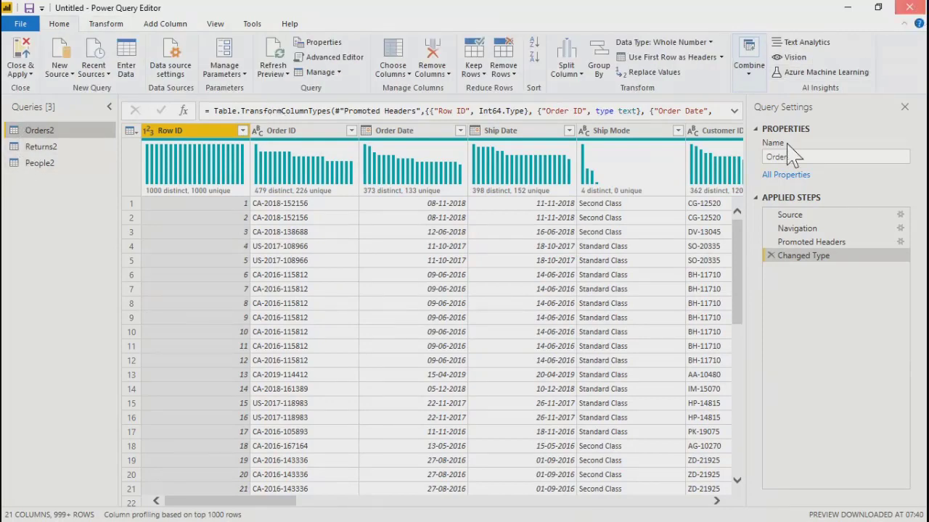
Step: Switch to the model view, then open and close the Power Query Editor and the relationship manager
left_click(16, 182)
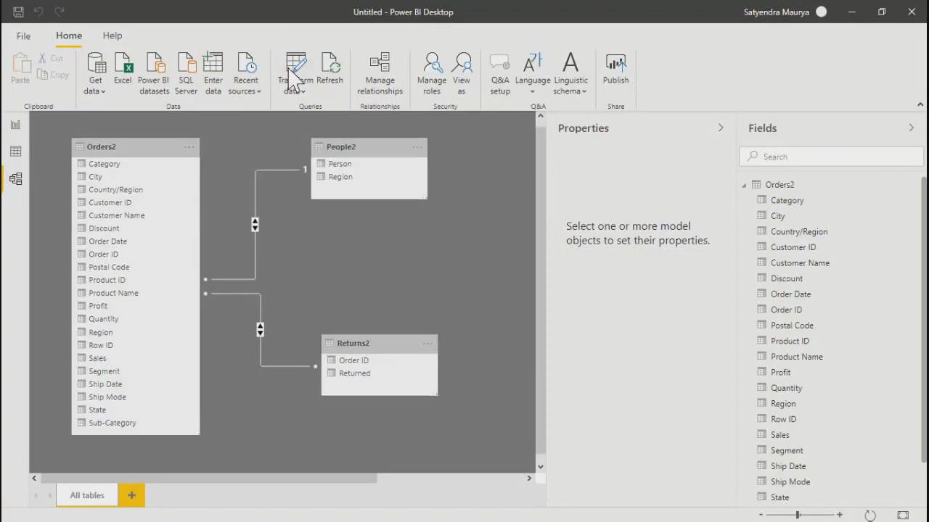
left_click(297, 69)
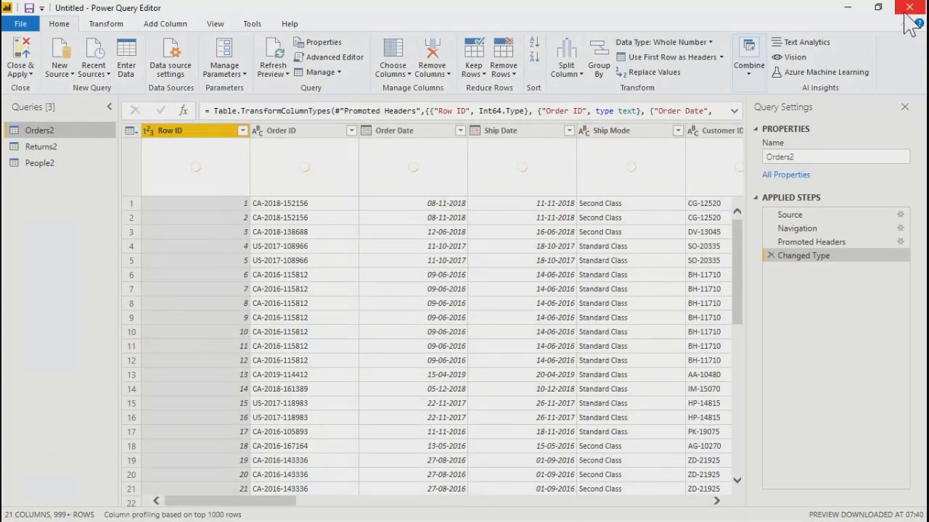
left_click(909, 7)
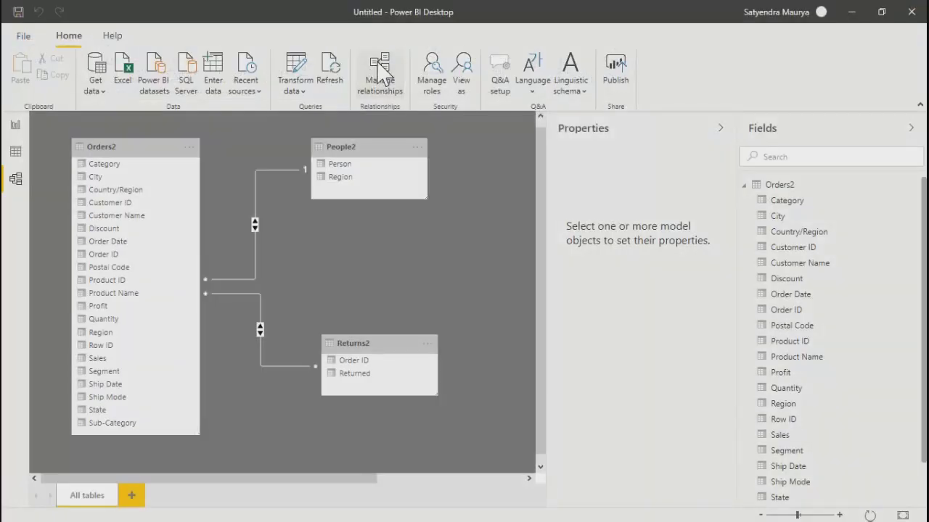
left_click(381, 72)
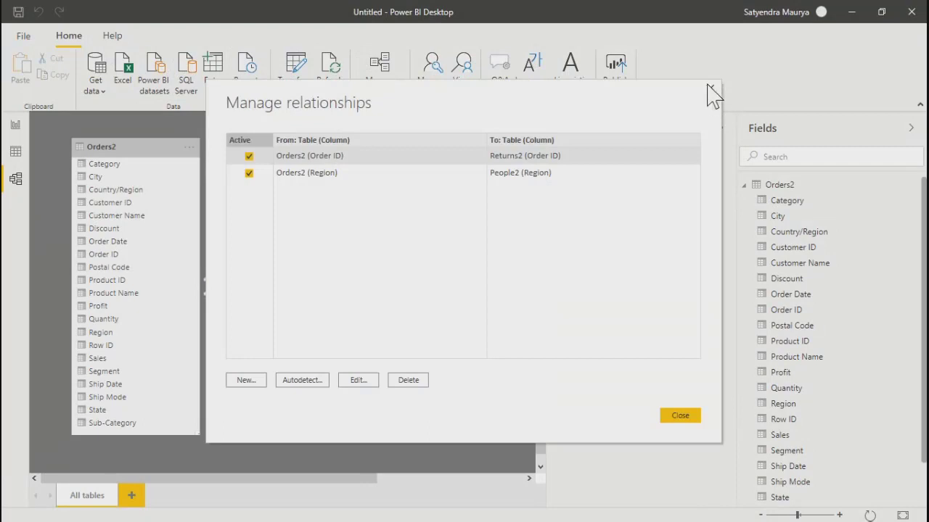
left_click(709, 88)
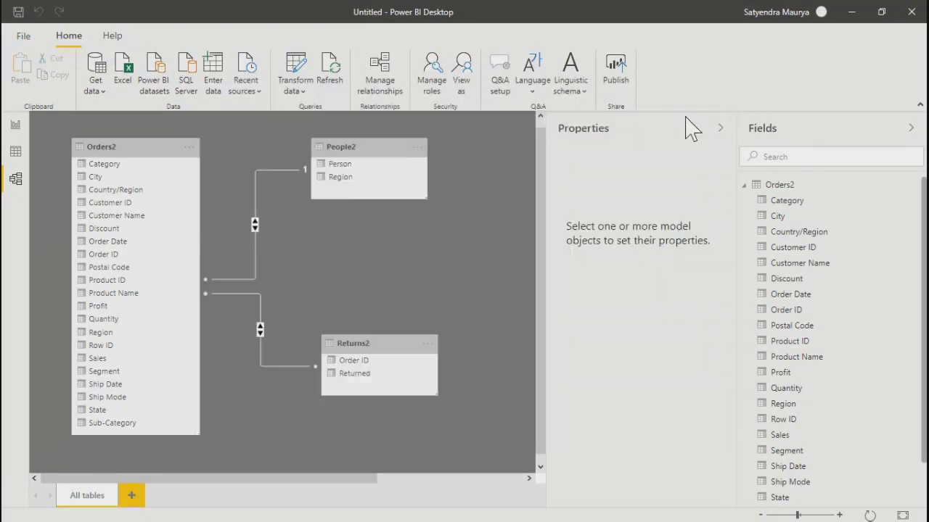
Step: Open the Orders2–People2 relationship, review its cardinality options against the model diagram, and close it without changes
double_click(255, 224)
left_click_drag(464, 66, 424, 55)
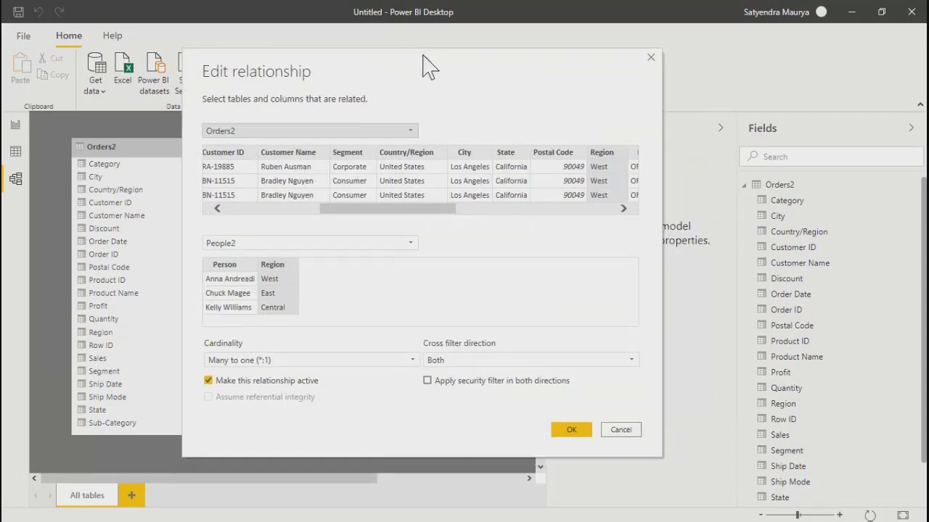
left_click(244, 362)
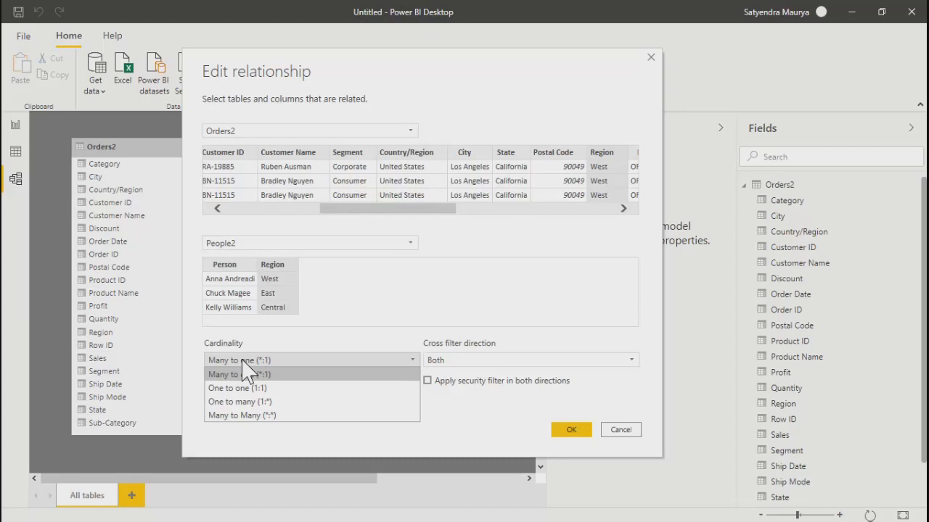
left_click_drag(399, 75, 598, 69)
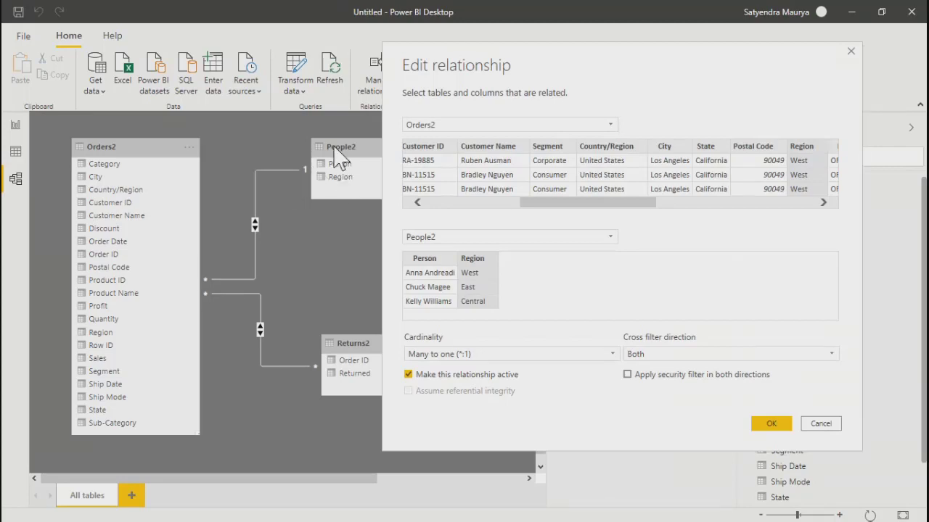
left_click(850, 51)
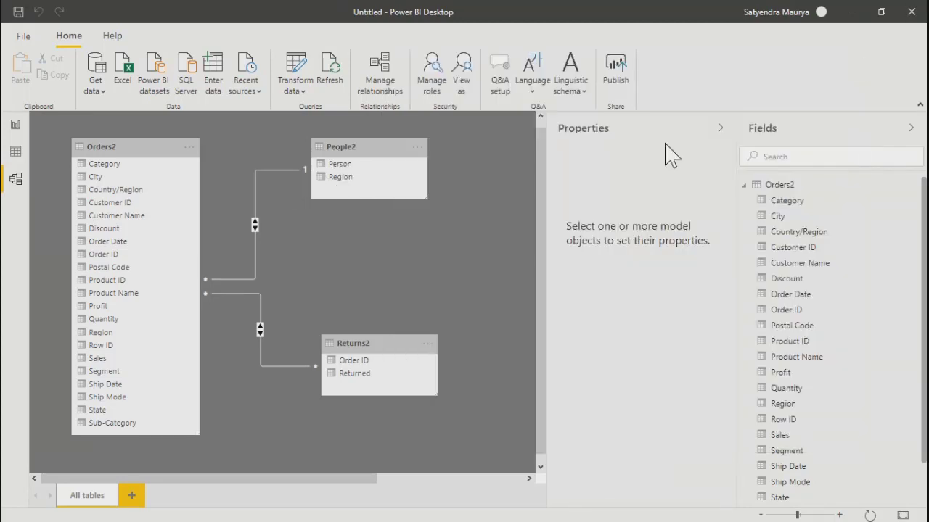
Step: Compare the Region fields of People2 and Orders2 in the model diagram, and inspect the Row ID field of Orders2
left_click(336, 177)
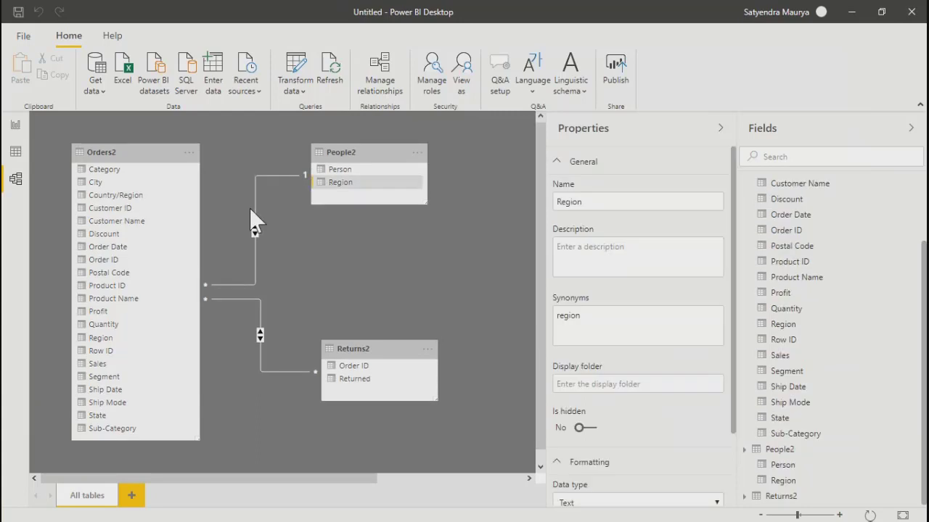
left_click(93, 340)
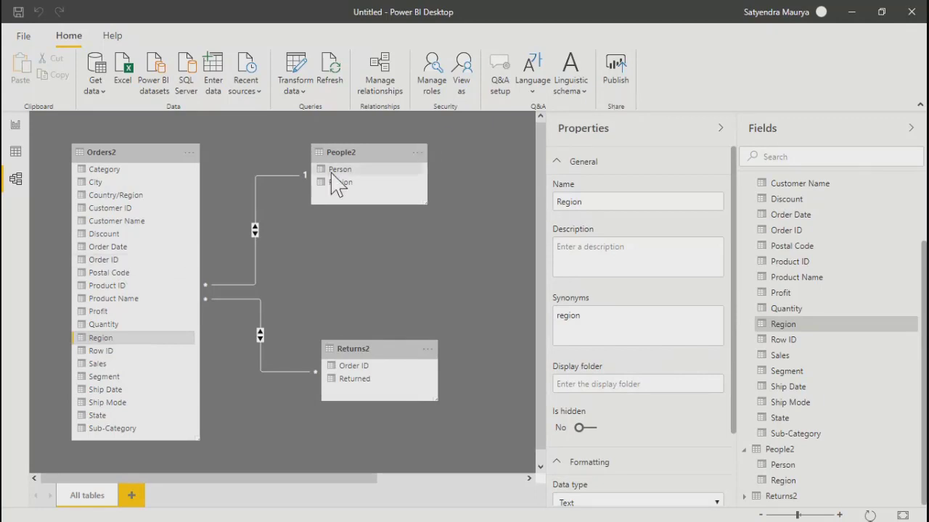
left_click(380, 152)
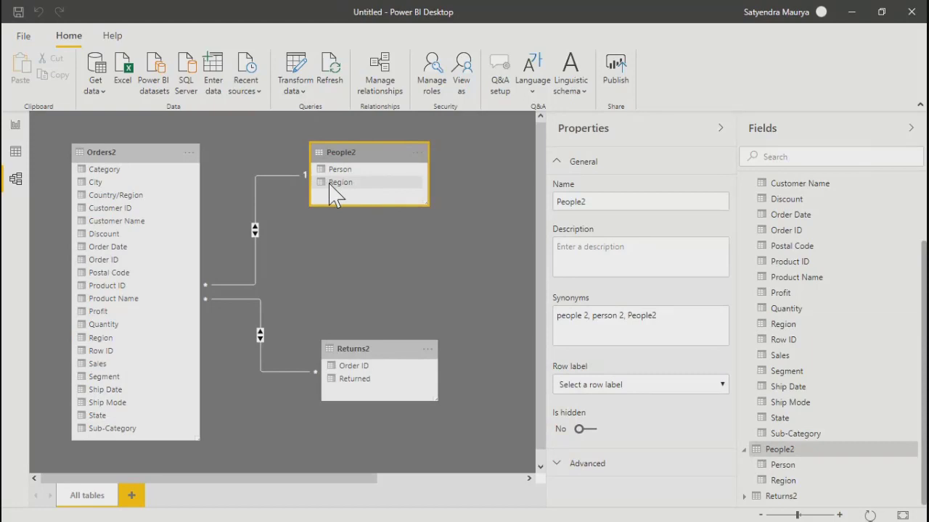
left_click(98, 340)
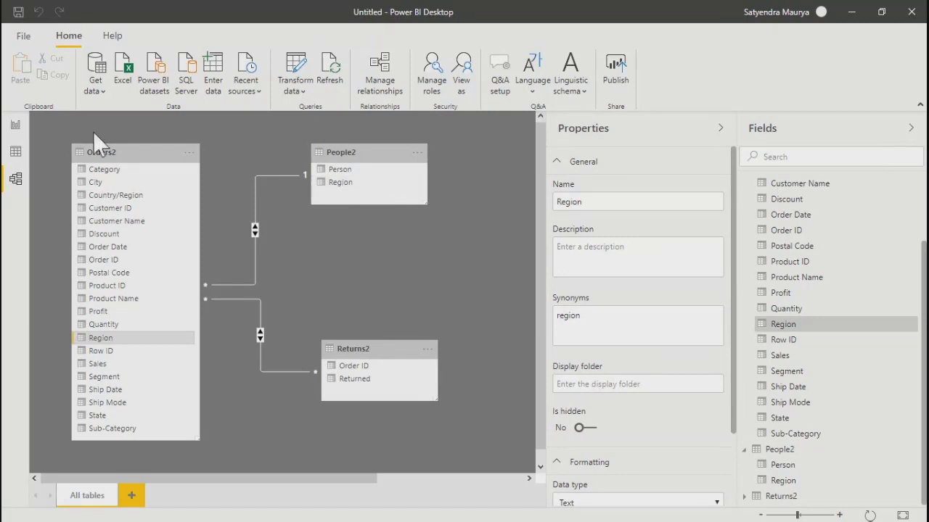
left_click(116, 151)
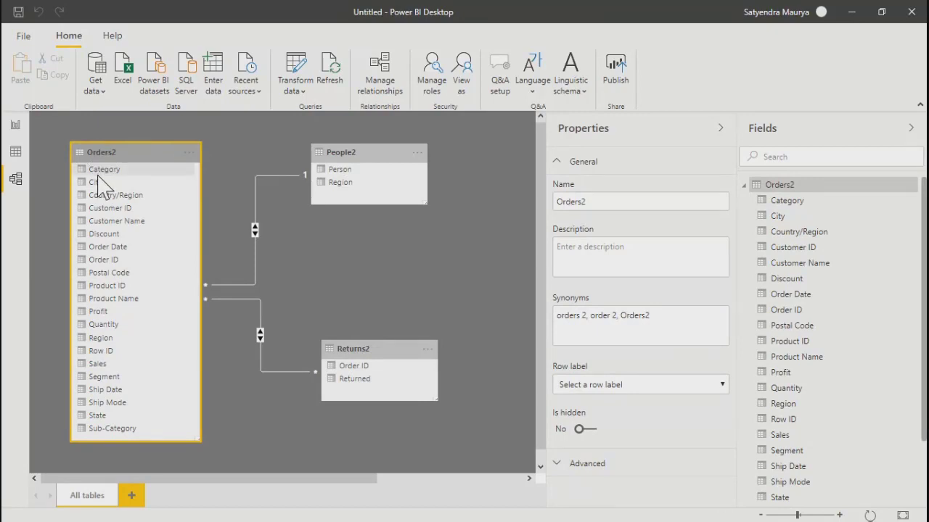
left_click(105, 354)
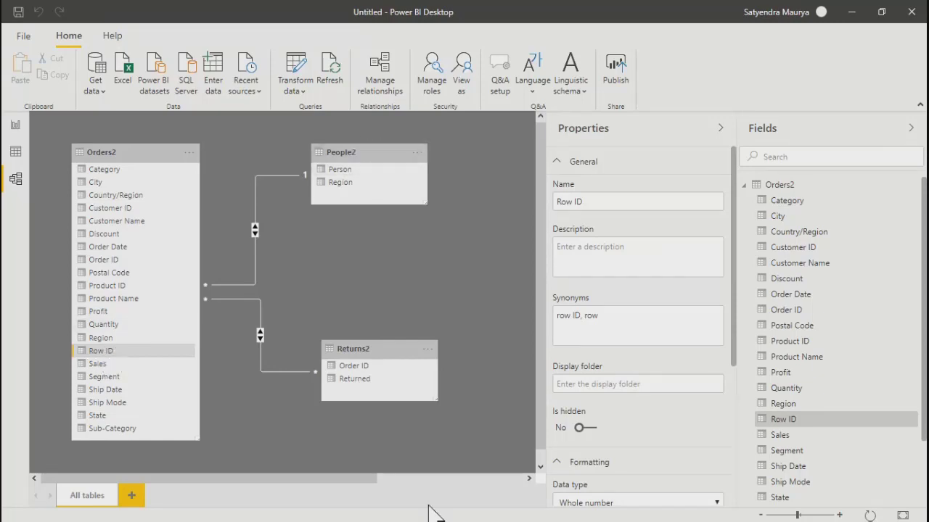
Step: Switch to Excel 2016 and create a blank workbook in a maximized window
key("alt+Tab")
key("Escape")
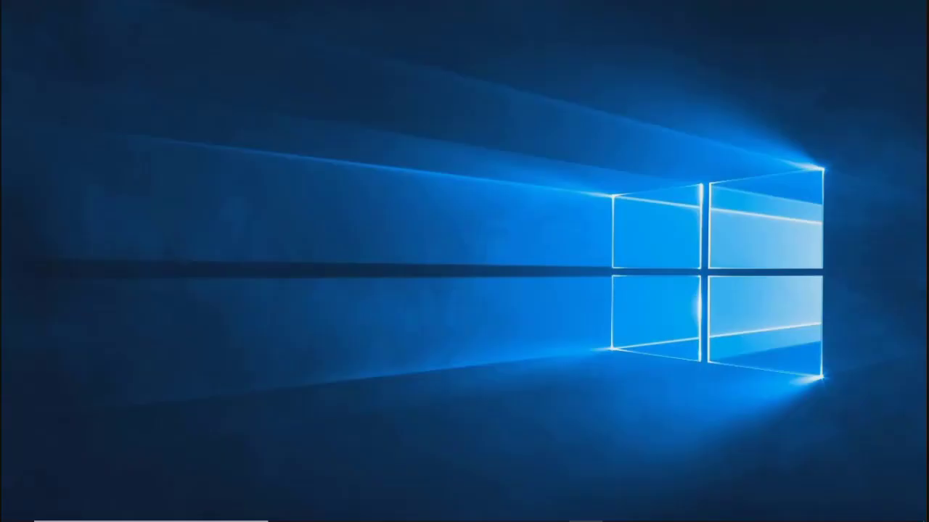
mouse_move(243, 511)
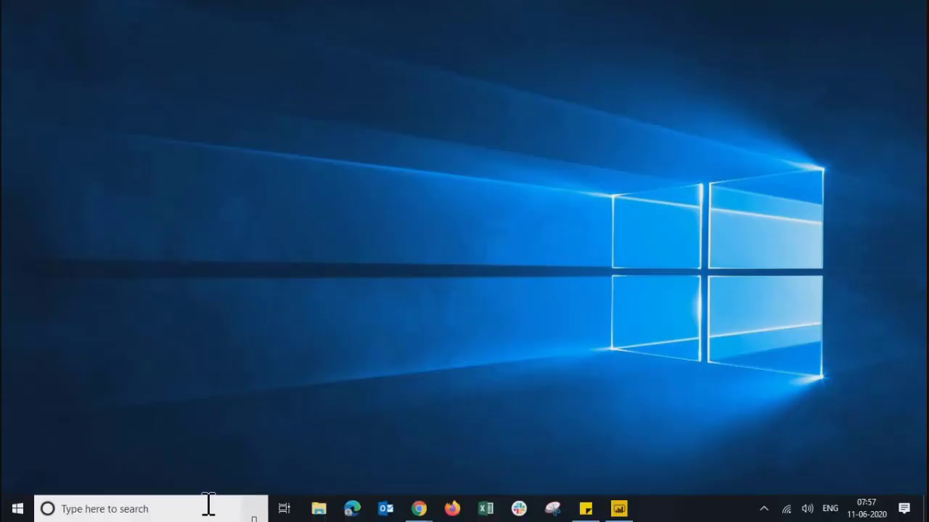
left_click(207, 509)
type("EXCEL")
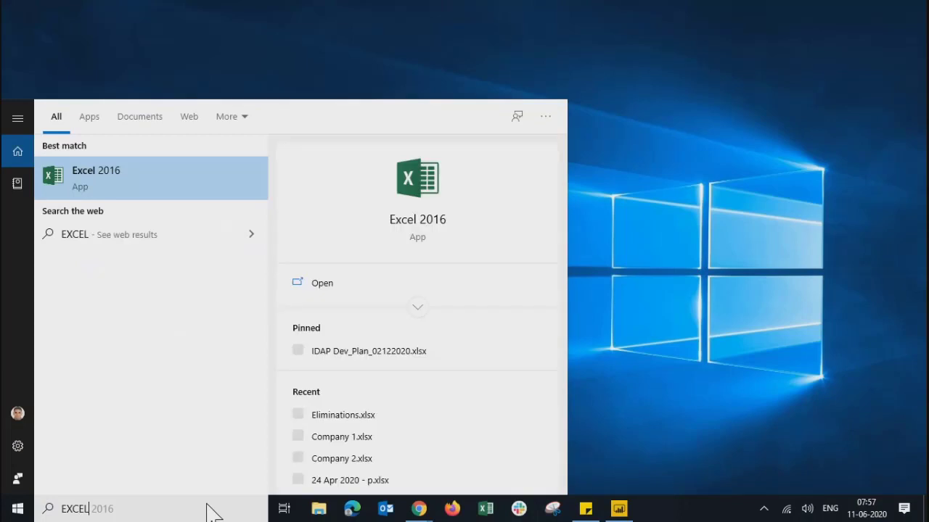
left_click(422, 190)
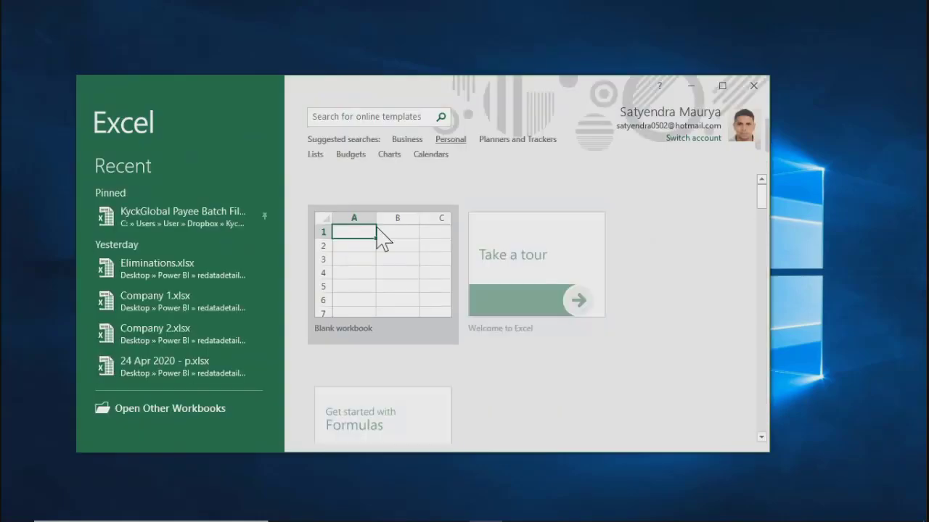
left_click(379, 250)
left_click(721, 86)
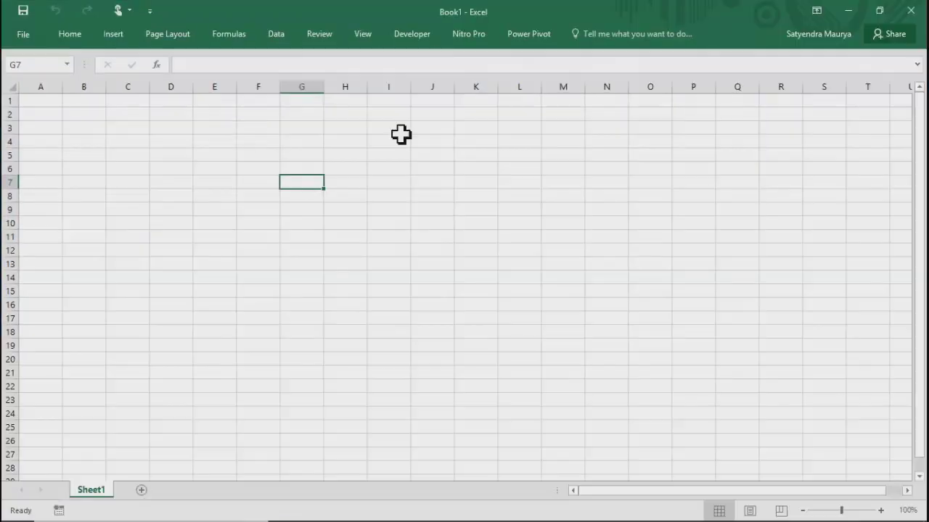
Step: Enter the title Table1 in cell D4
left_click(187, 142)
type("16")
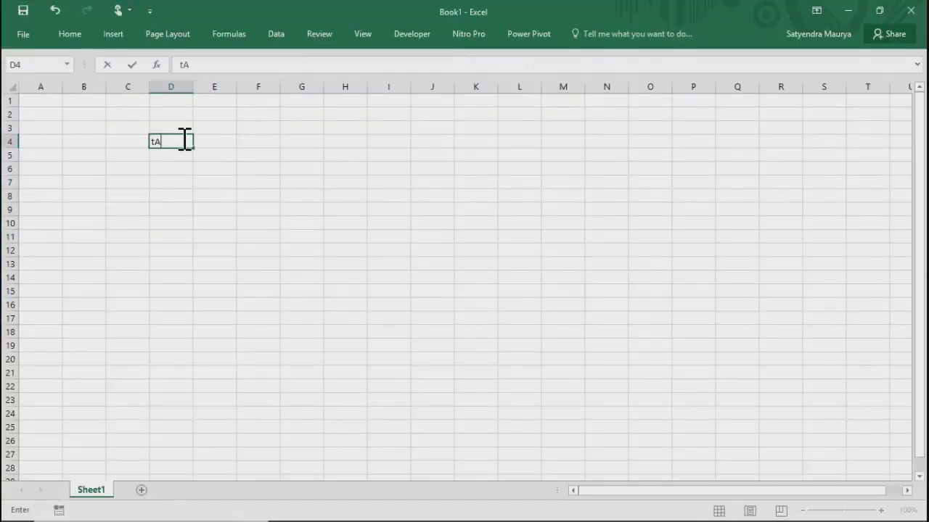
key("BackSpace")
key("BackSpace")
type("Table1")
key("Return")
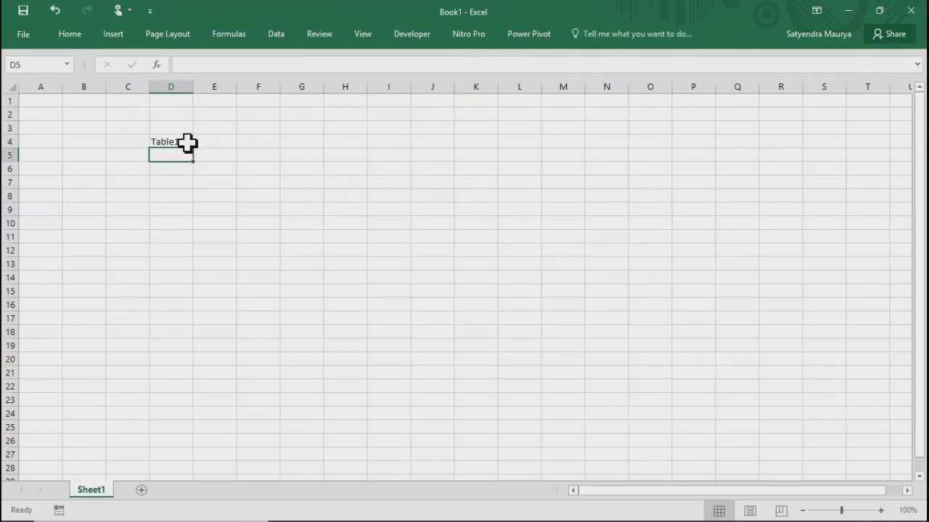
Step: Enter the title Table2 in cell G4
key("Right")
key("Right")
key("Right")
key("Up")
type("Ta")
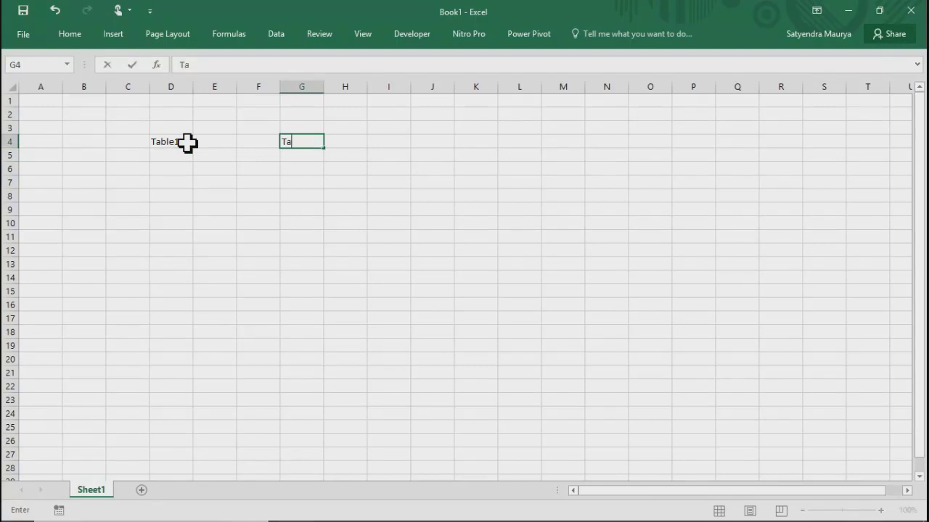
type("ble2")
key("Return")
Step: Enter Row ID in cell C5 as the first column header of Table1
key("Left")
key("Left")
key("Left")
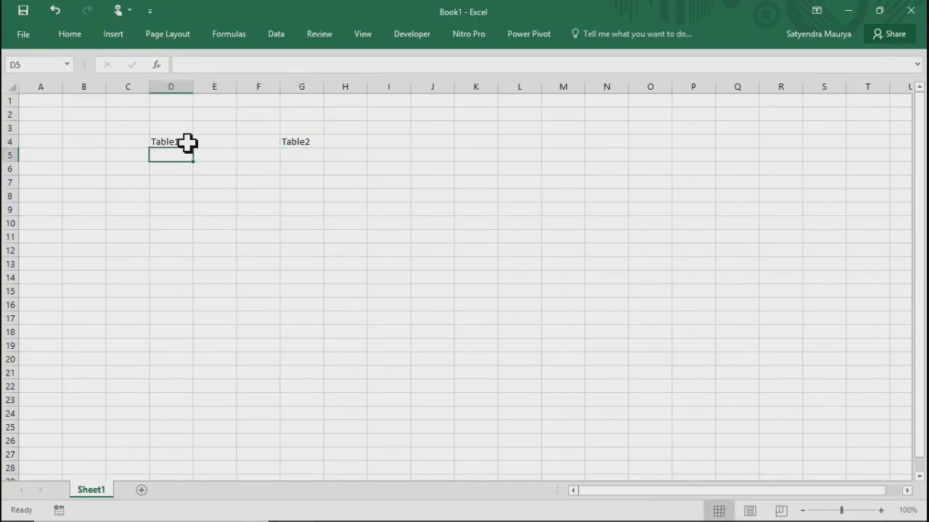
key("Left")
key("Right")
key("Left")
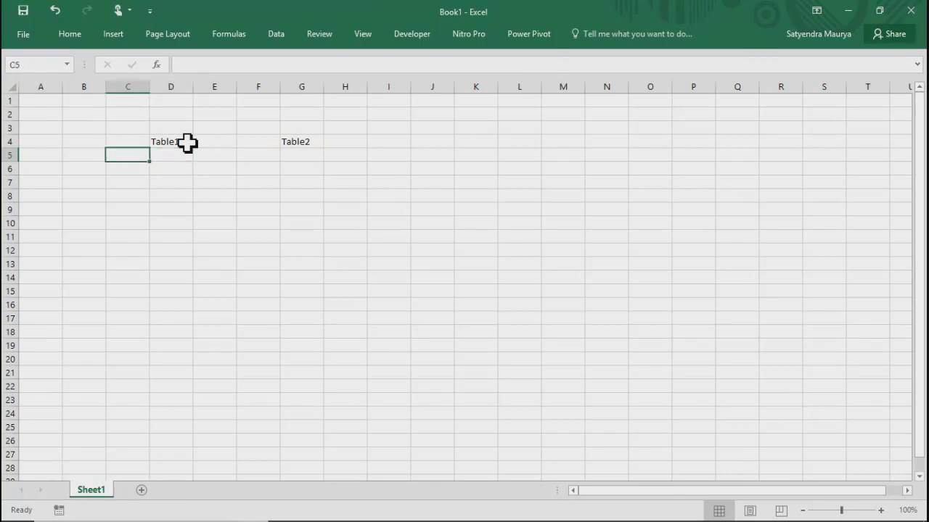
type("Name")
key("BackSpace")
key("BackSpace")
key("BackSpace")
key("BackSpace")
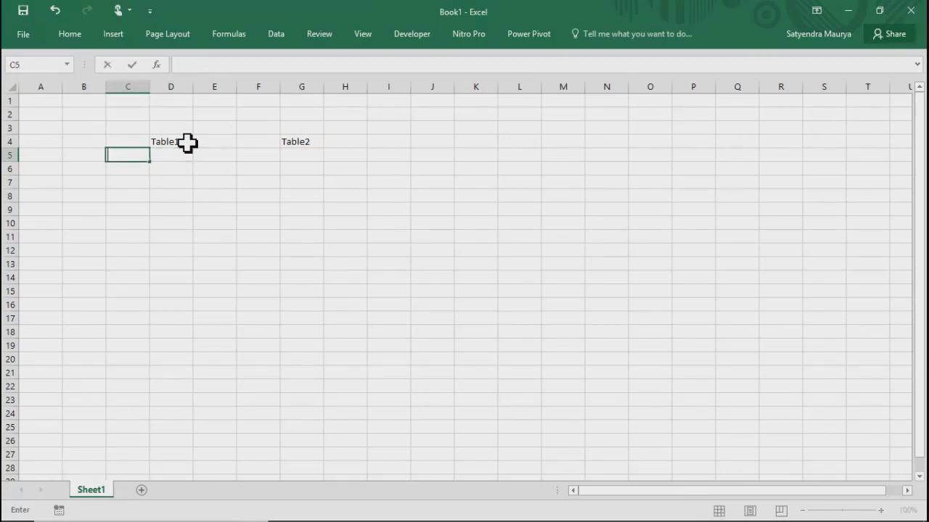
type("Row ID")
key("Return")
Step: Enter City in cell D5 as the second column header of Table1
key("Right")
key("Up")
type("Ci")
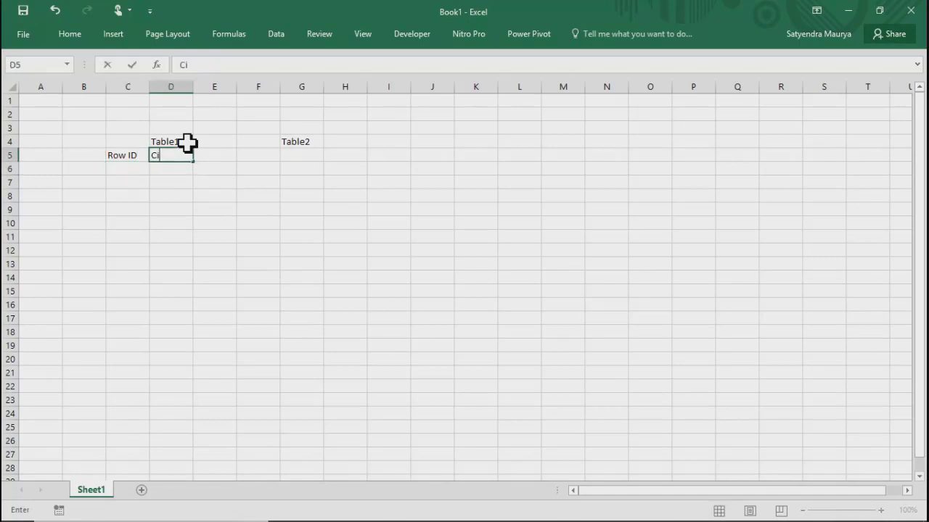
type("ty")
key("Return")
Step: Enter Row ID in cell G5 as the first column header of Table2
key("Right")
key("Right")
key("Right")
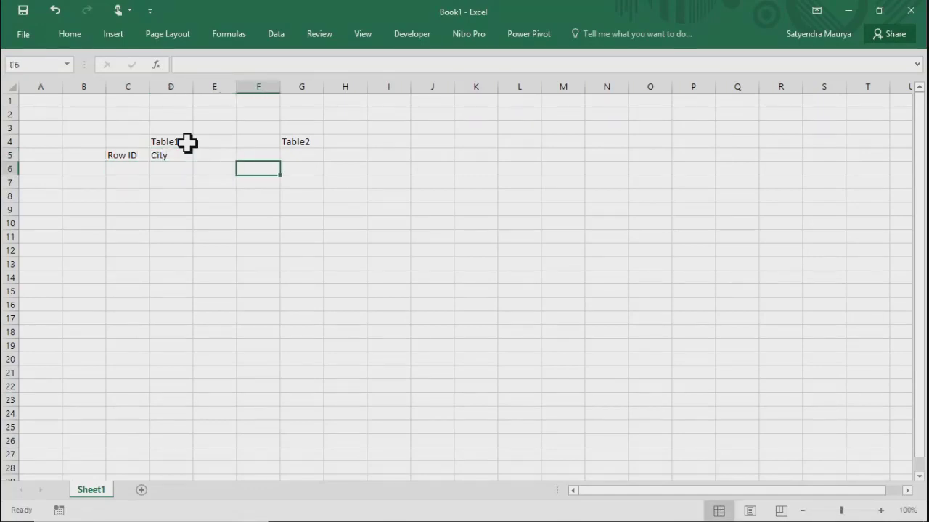
key("Up")
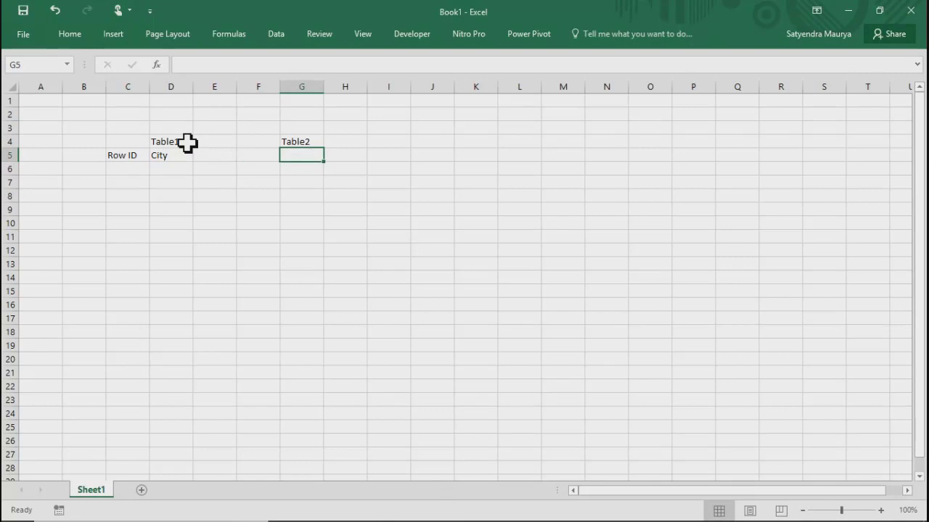
type("Row")
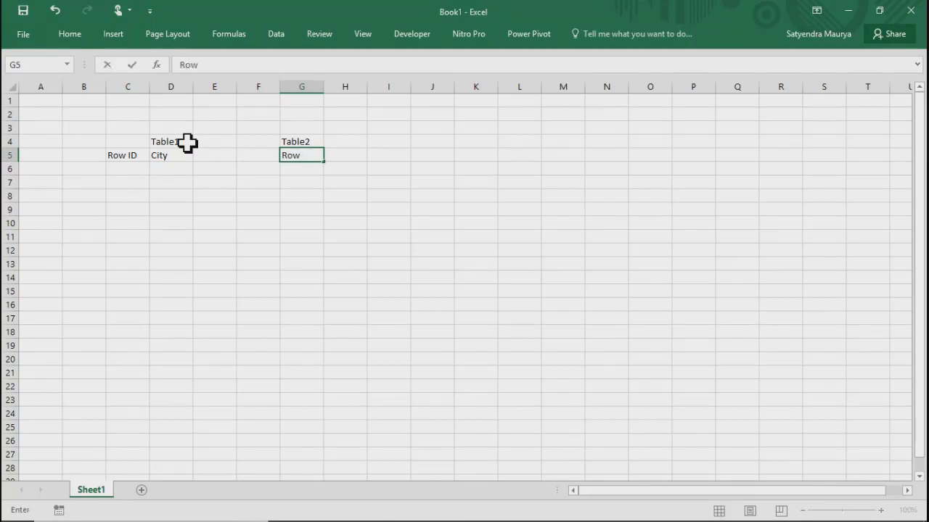
type(" ID")
key("Return")
Step: Add the remaining Table2 headers: State in cell H5 and City in cell I5
key("Right")
key("Up")
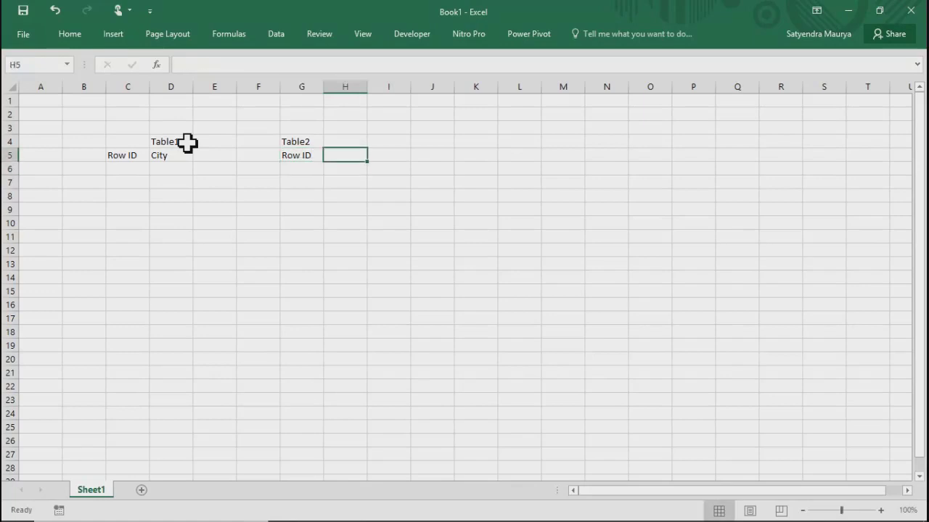
type("City")
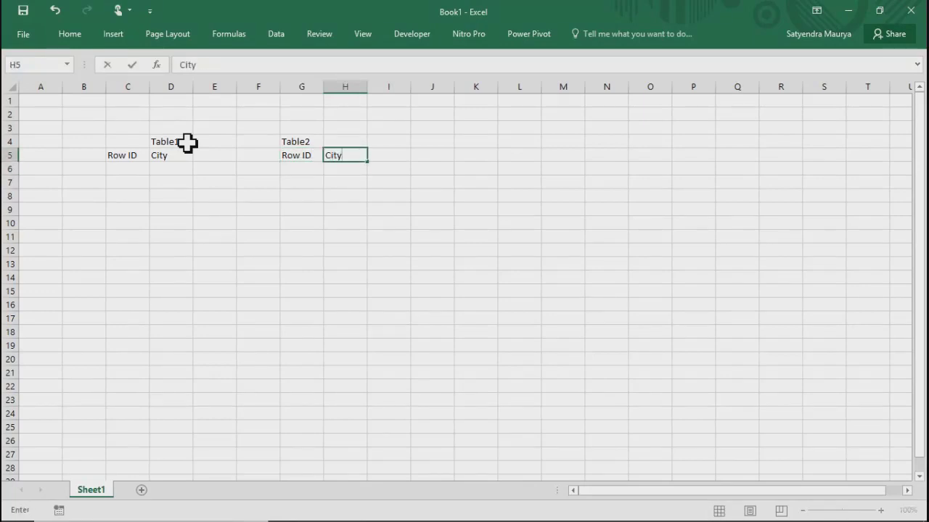
key("BackSpace")
key("BackSpace")
key("BackSpace")
key("BackSpace")
type("State")
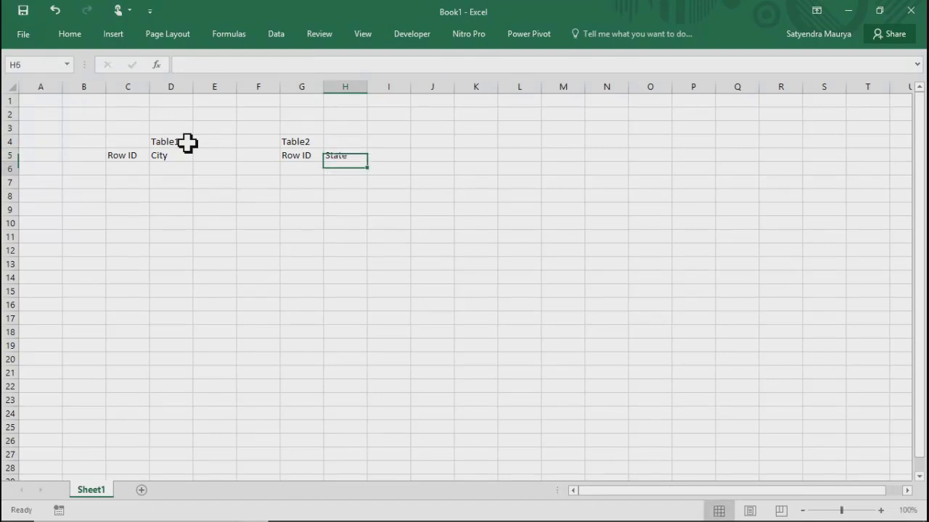
key("Tab")
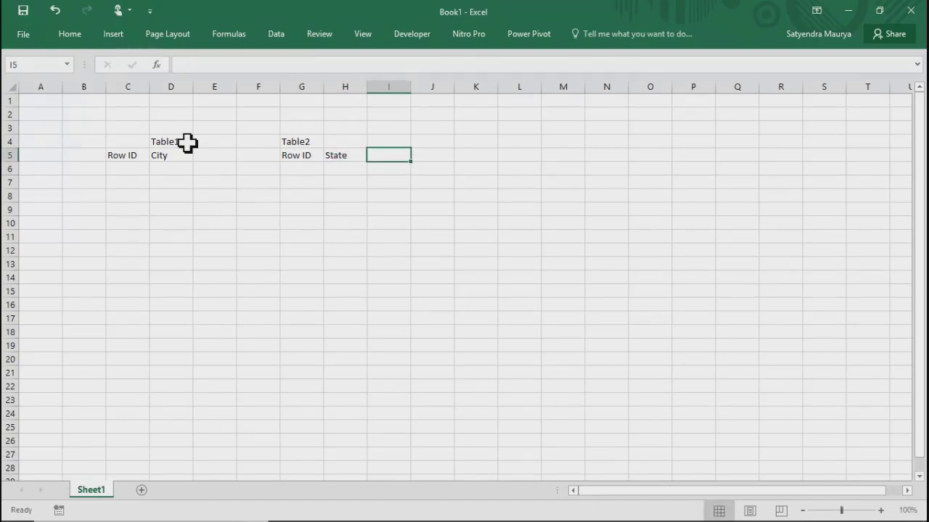
type("City")
key("Return")
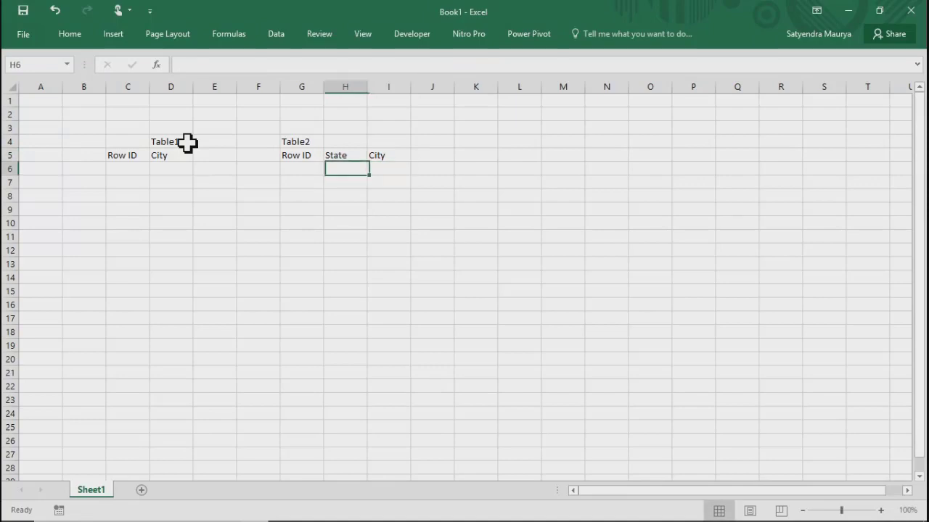
Step: Fill Table1's Row ID column with the numbers 1 to 5 in cells C6 to C10
key("Left")
key("Left")
key("Left")
key("Left")
key("Left")
type("1")
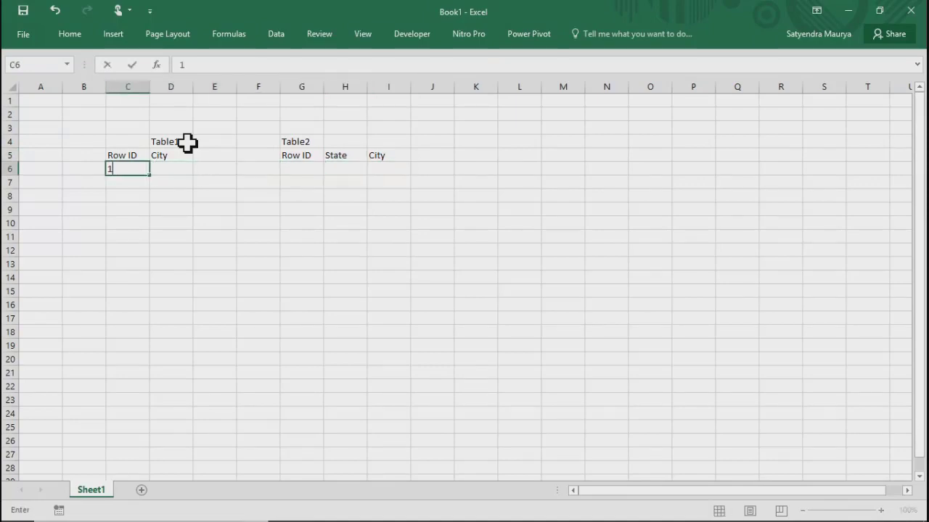
key("Return")
type("2")
key("Return")
type("3")
key("Return")
type("4")
key("Return")
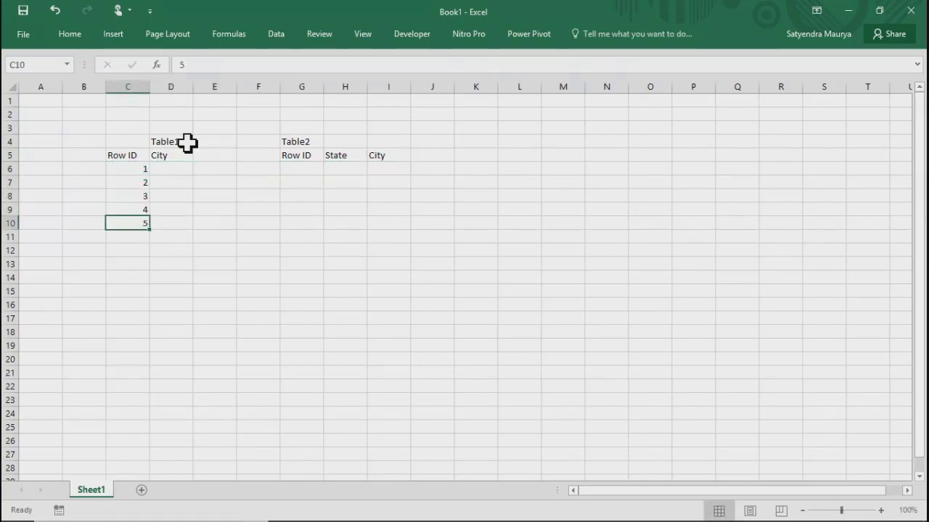
type("5")
key("Return")
Step: Fill Table2's Row ID column with the numbers 1 to 5 in cells G6 to G10
key("Right")
key("Right")
key("Right")
key("Up")
key("Up")
key("Up")
key("Up")
key("Up")
key("Up")
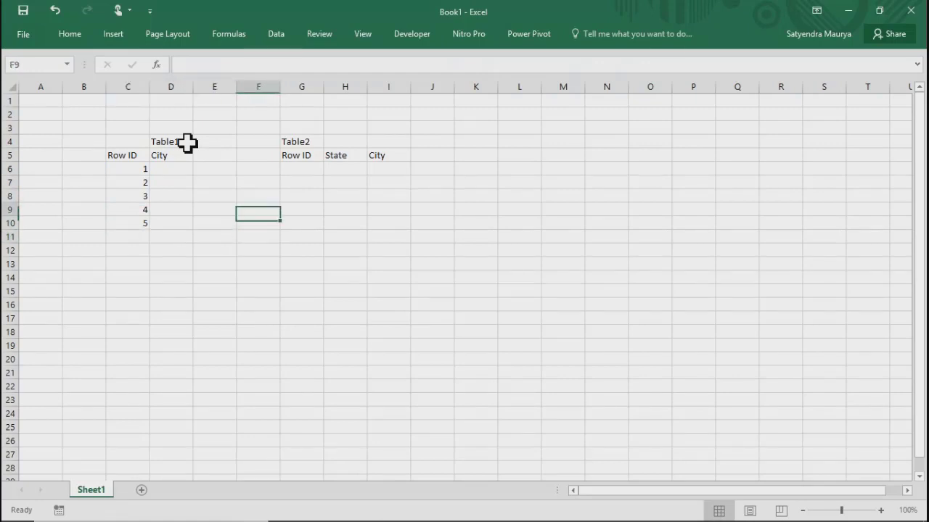
key("Right")
key("Down")
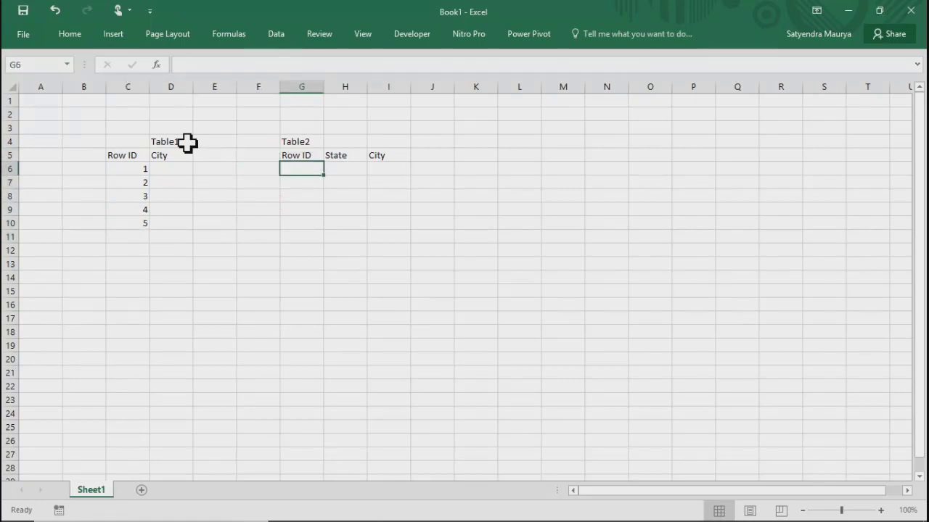
type("1")
key("Return")
type("2")
key("Return")
type("3")
key("Return")
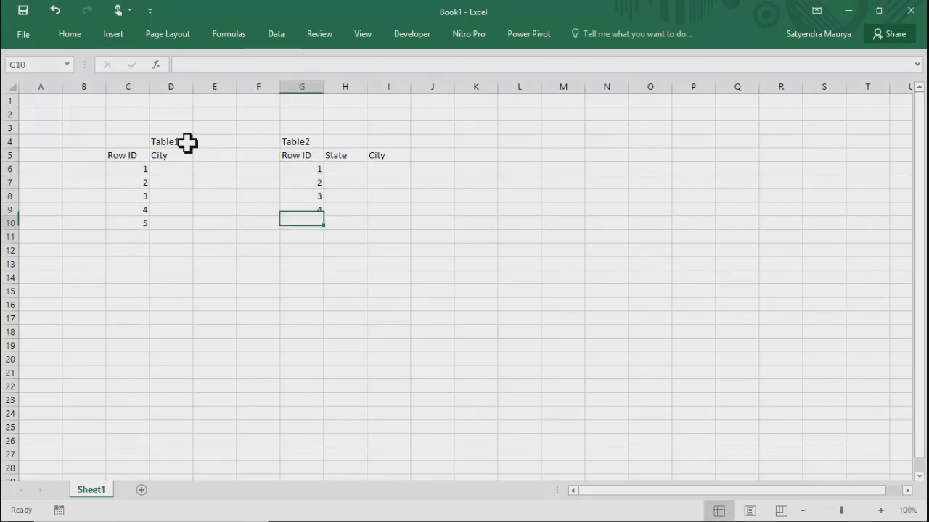
type("4 5")
key("Return")
Step: Enter Lucknow in cell D6 and HYD in cell D7 of Table1's City column
key("Left")
key("Left")
key("Up")
key("Up")
key("Up")
key("Up")
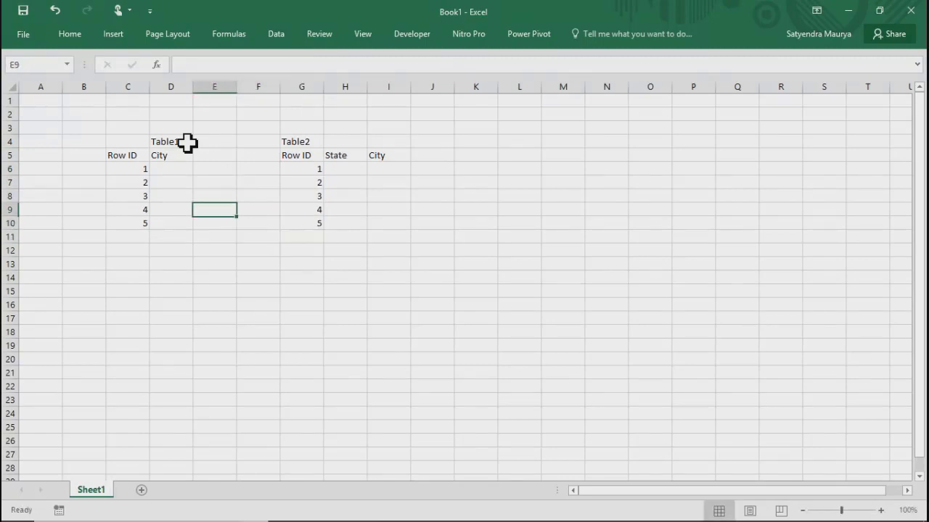
key("Up")
key("Left")
type("Luc")
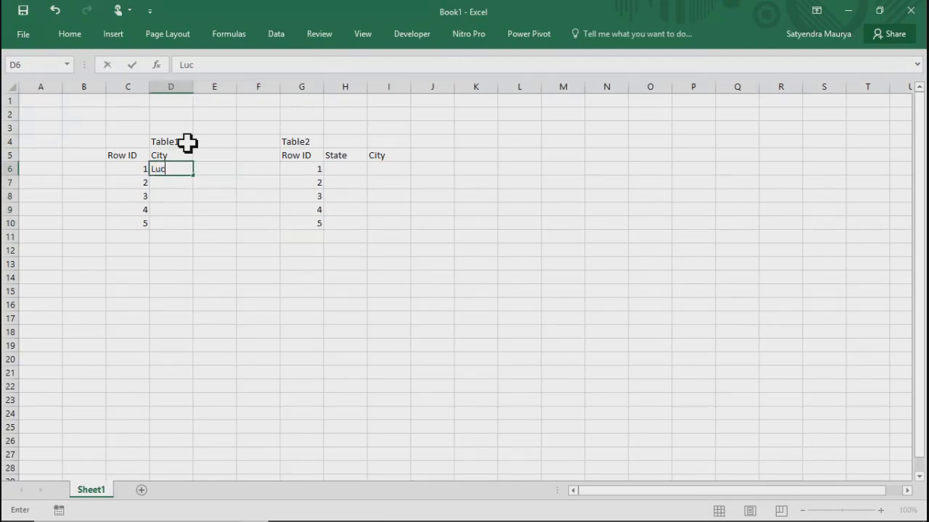
type("know")
key("Return")
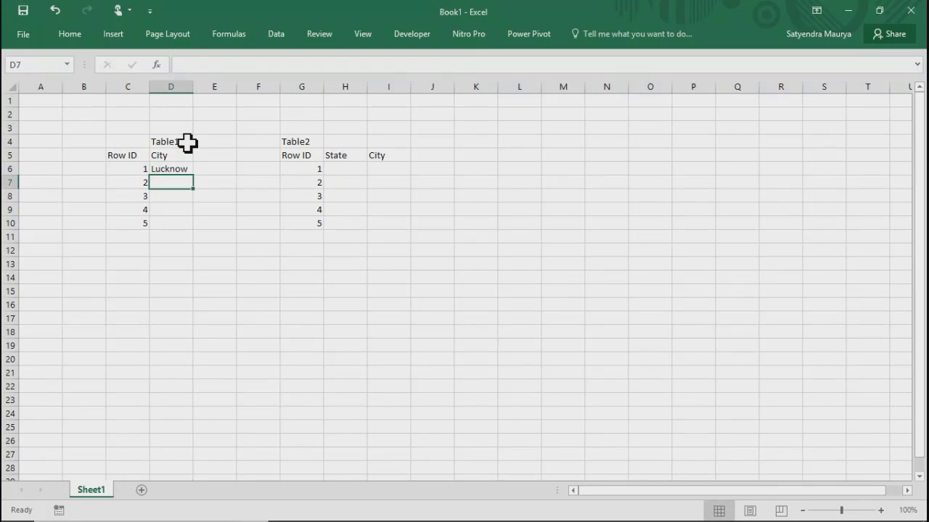
type("HYD")
key("Return")
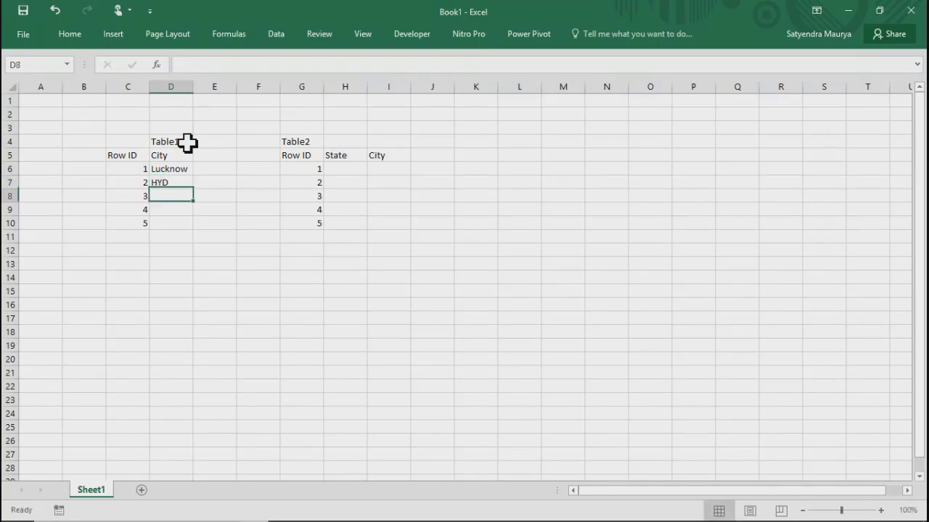
Step: Complete Table1's City column with Bang, Delhi and Jaipur in cells D8 to D10
type("Bang")
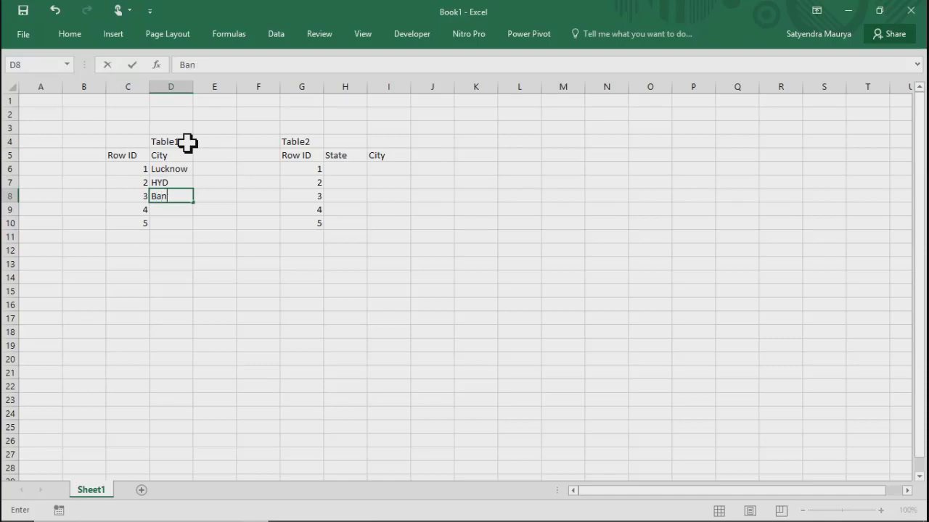
key("Return")
type("elhi")
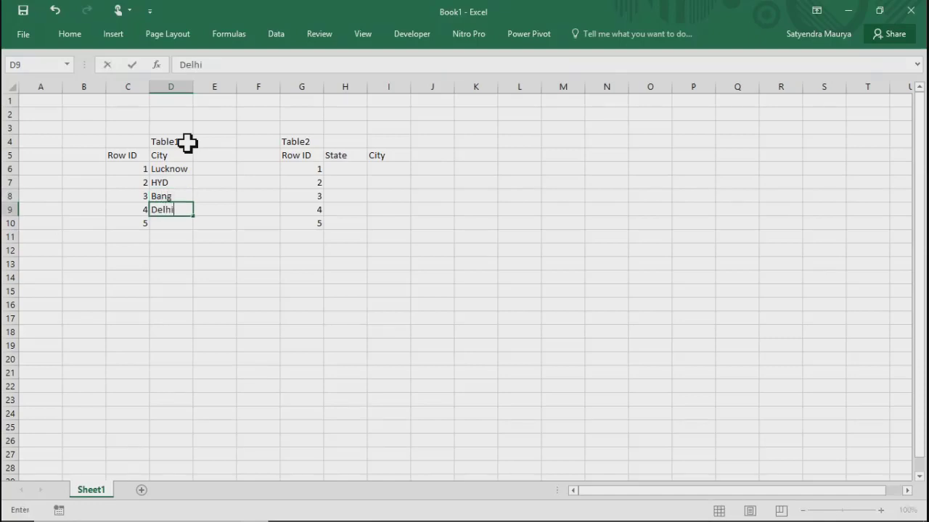
key("Return")
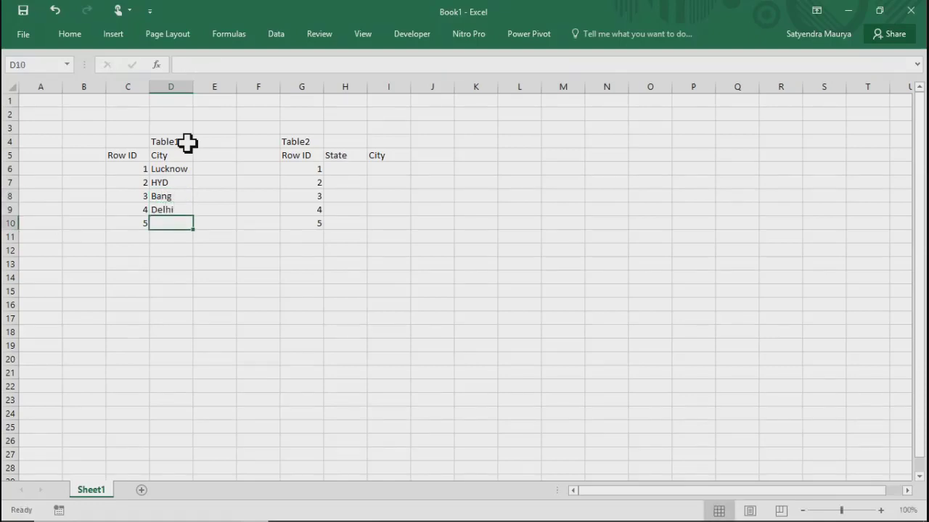
type("Jai")
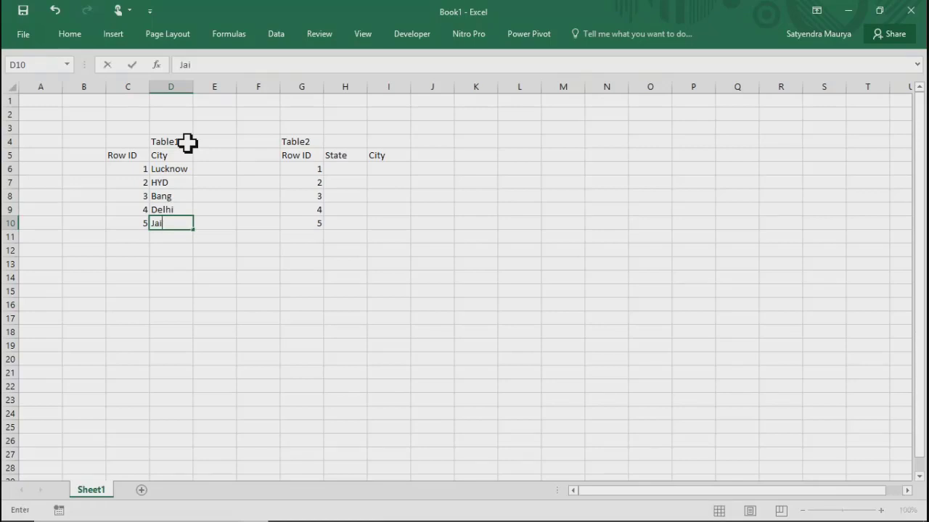
type("pur")
key("Return")
Step: Fill Table2's first row with state UP in cell H6 and city Lucknow in cell I6
key("Right")
key("Right")
key("Right")
key("Right")
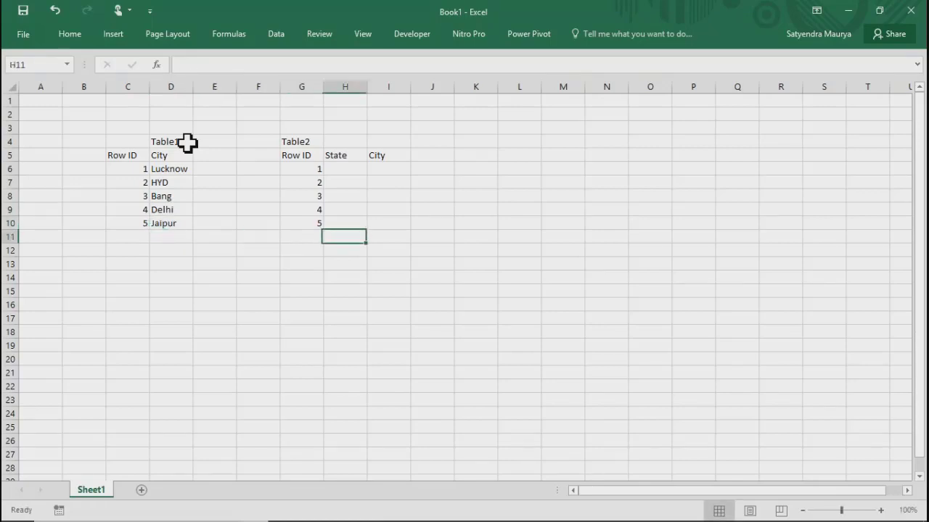
key("Up")
key("Up")
key("Up")
key("Up")
key("Up")
type("UP")
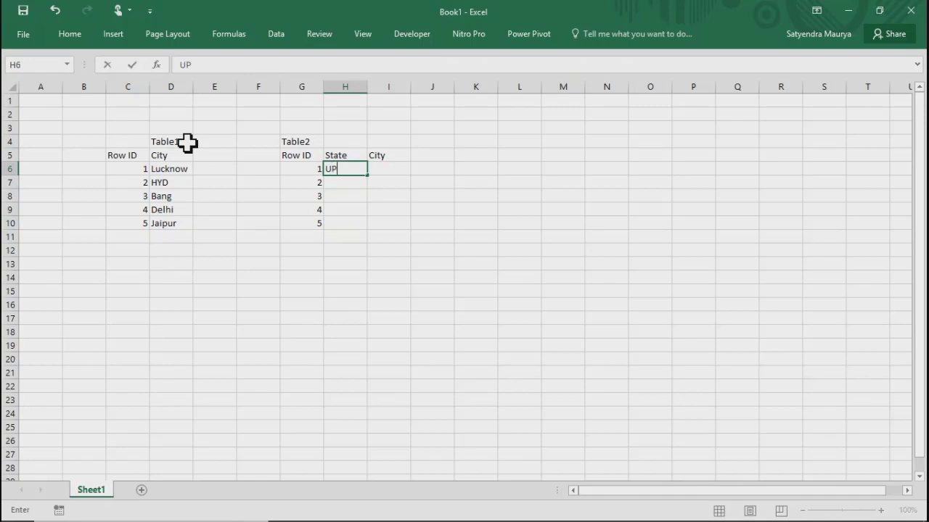
key("Return")
key("Up")
key("Right")
type("Lucknow")
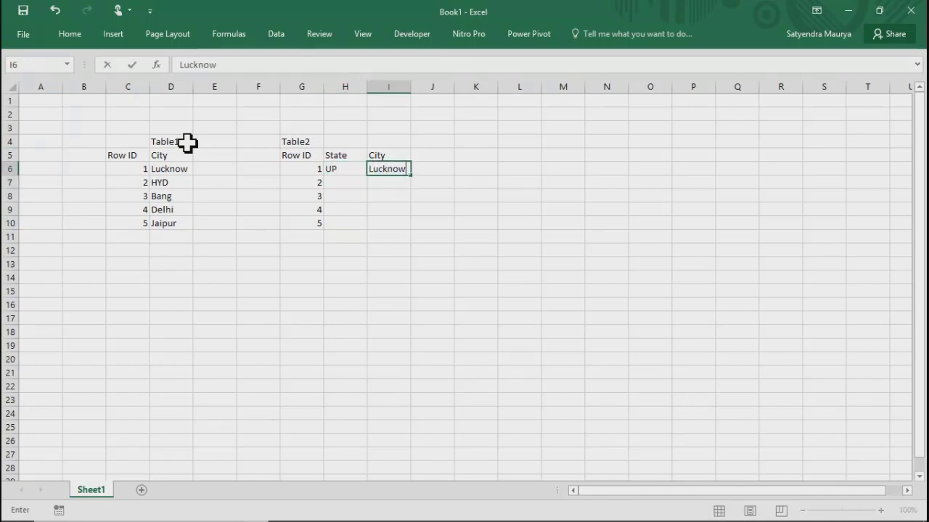
key("Return")
Step: Fill Table2's second row with state Raj in cell H7 and city Jaipur in cell I7
key("Up")
key("Left")
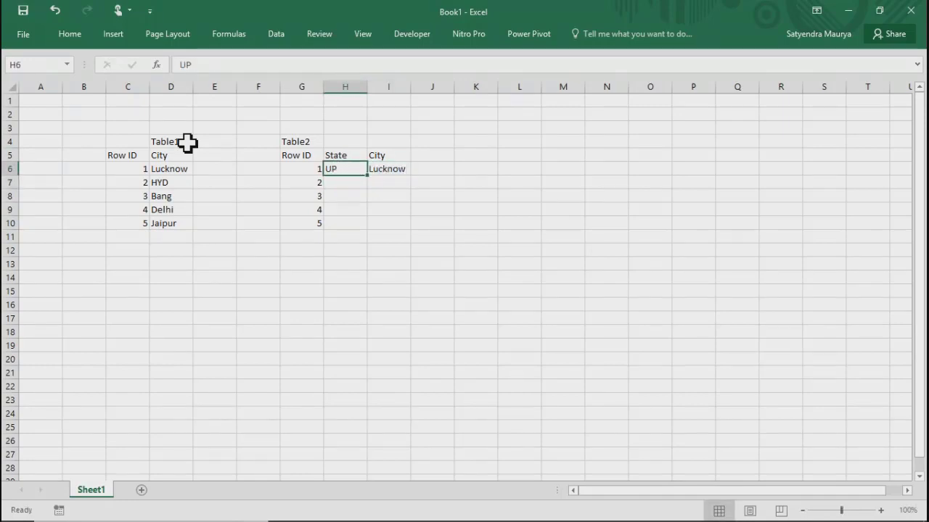
key("Left")
key("Left")
key("Right")
key("Right")
key("Down")
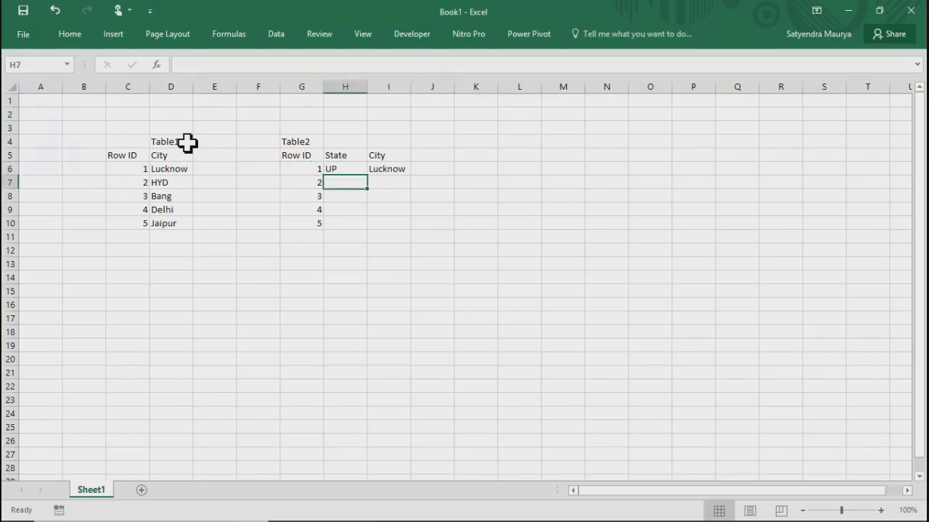
key("Down")
key("Up")
key("Down")
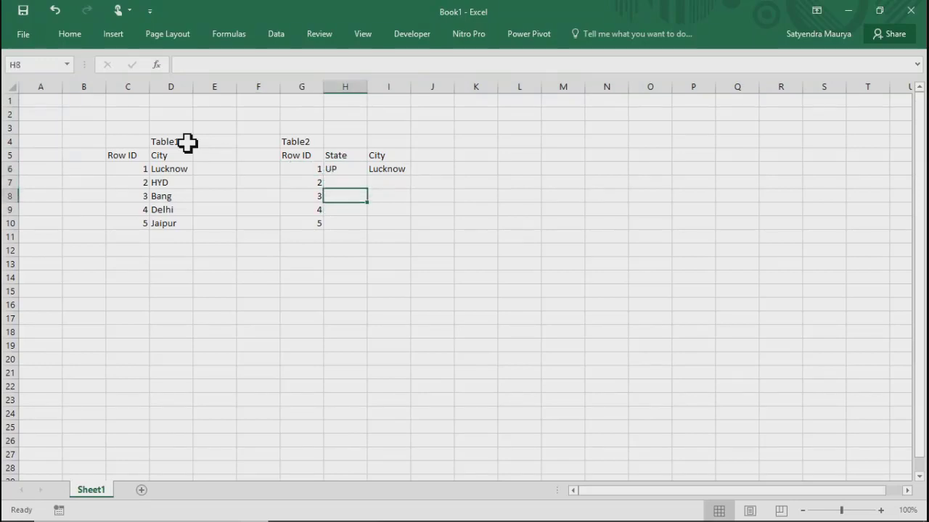
key("Up")
type("Raj")
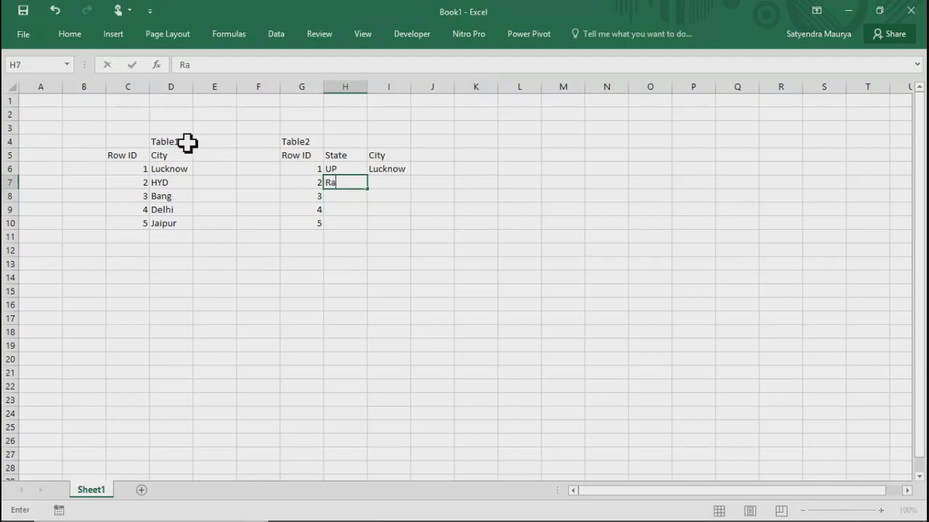
key("Return")
key("Up")
key("Right")
type("Jaipur")
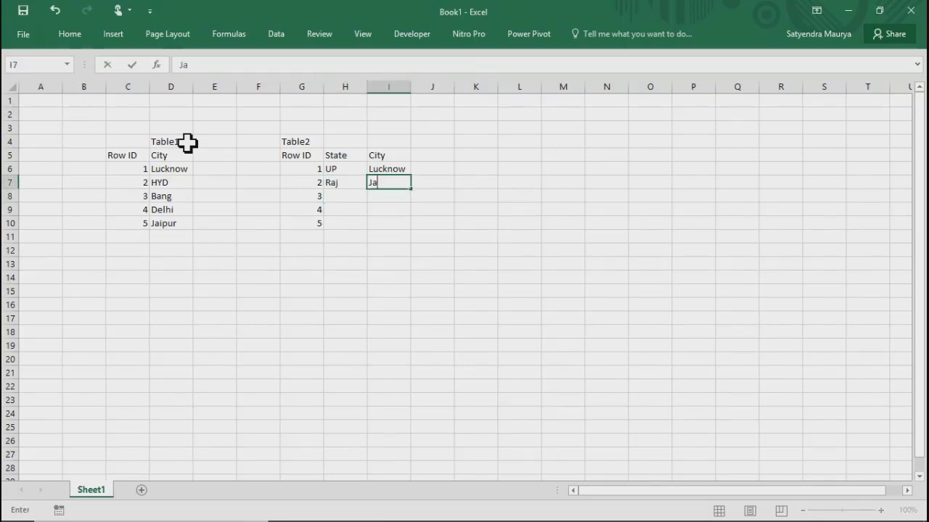
key("Return")
key("Left")
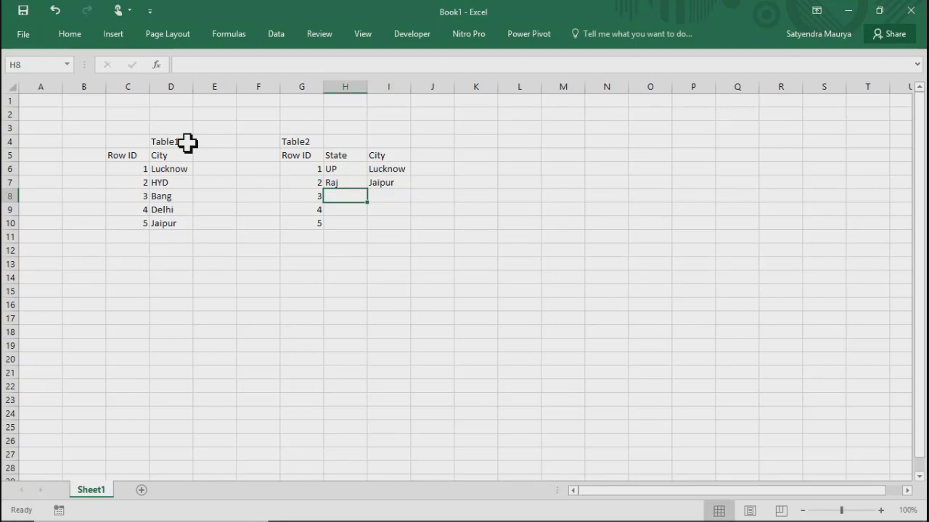
type("Bang")
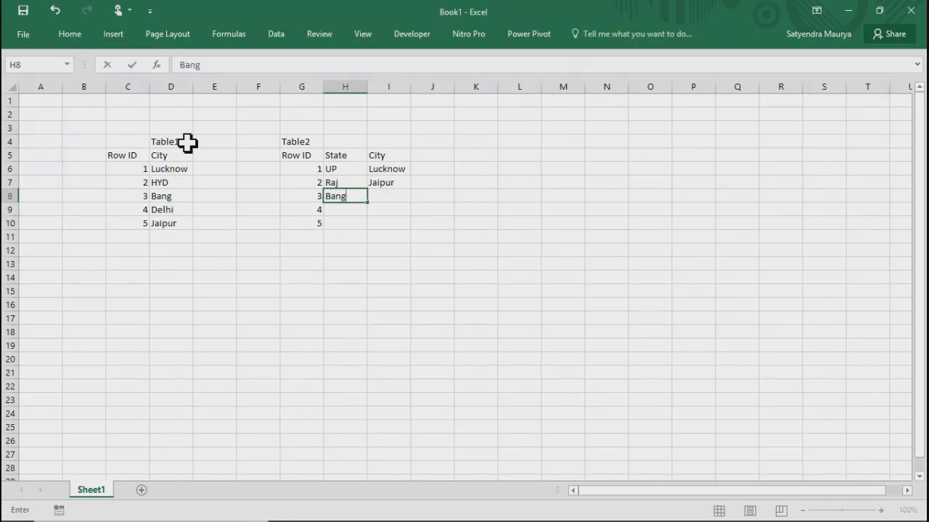
key("BackSpace")
key("BackSpace")
key("BackSpace")
key("BackSpace")
Step: Fill Table2's third row with state Karnataka in cell H8 and city Bangalore in cell I8
type("Karnataka")
key("Return")
key("Right")
key("Up")
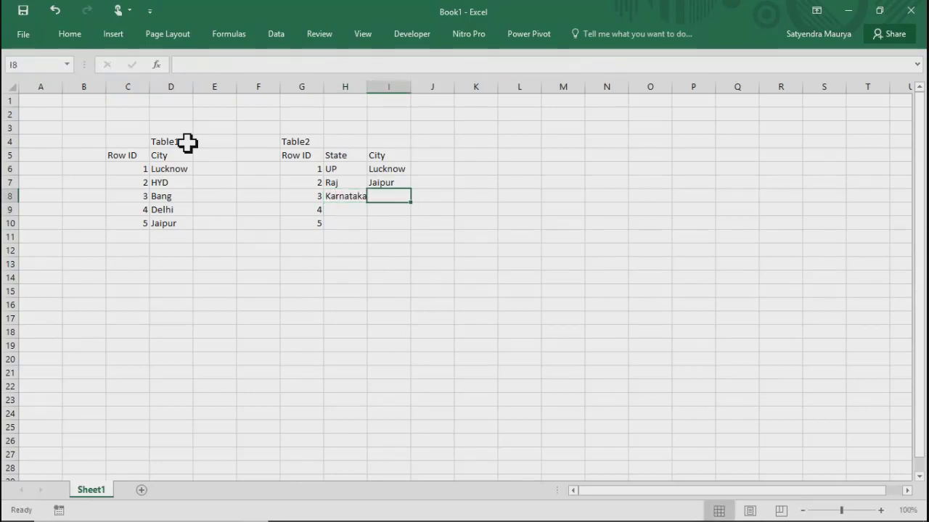
type("Bangalore")
key("Return")
Step: Copy Bangalore from cell I8 of Table2 into cell D8 of Table1's City column
key("Up")
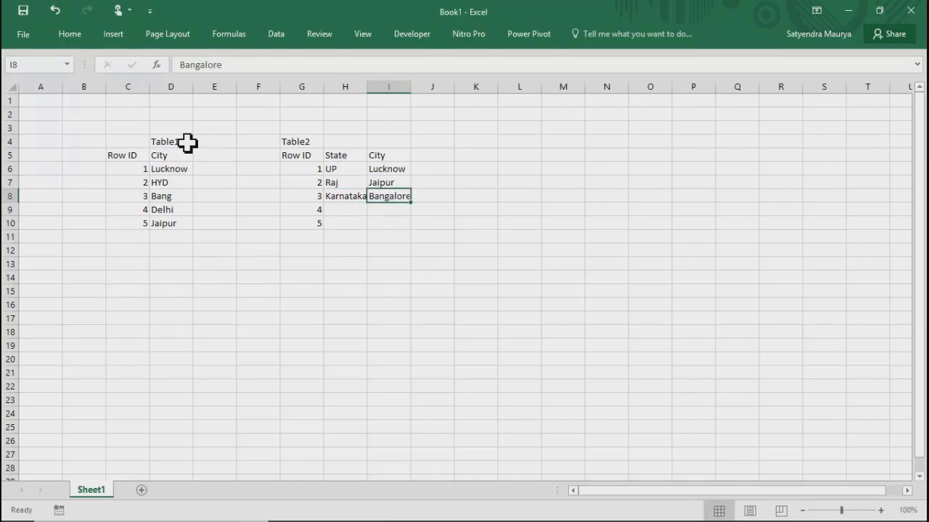
key("ctrl+c")
key("Left")
key("Left")
key("Left")
key("Left")
key("Left")
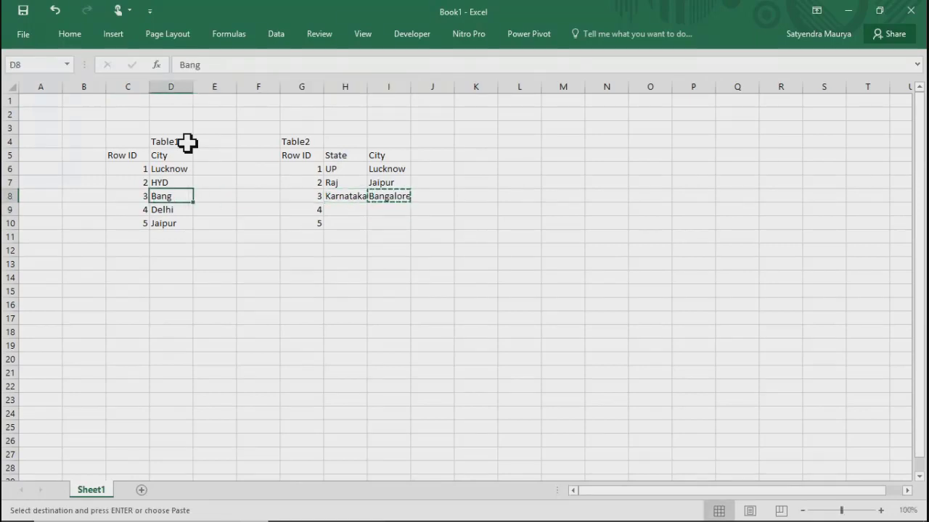
key("ctrl+v")
Step: Fill Table2's fourth row with Delhi as the state in cell H9 and Delhi as the city in cell I9
key("Right")
key("Right")
key("Right")
key("Down")
key("Right")
key("Right")
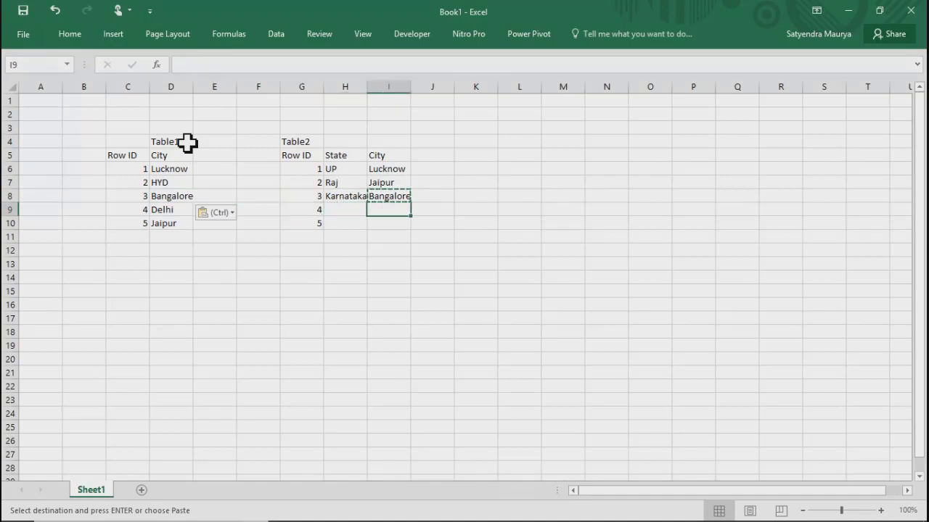
key("Left")
type("Delhi")
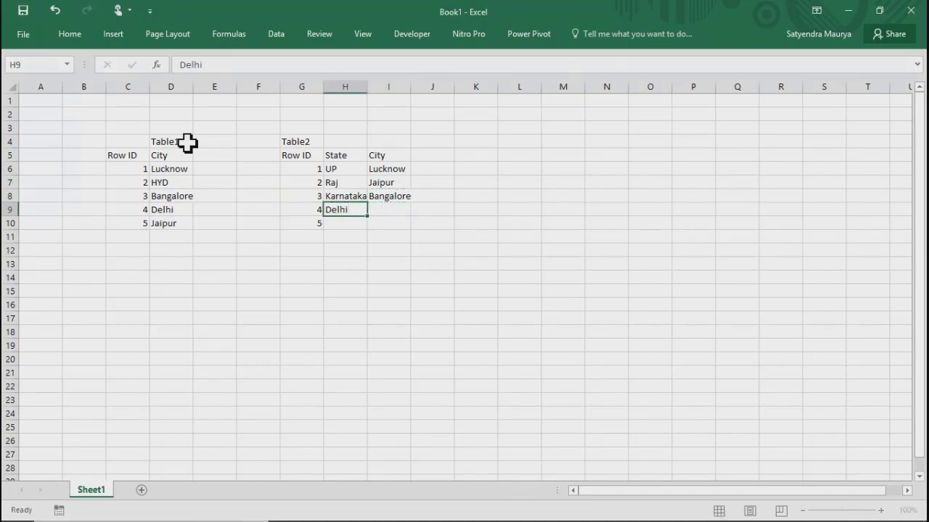
key("Tab")
type("Delh")
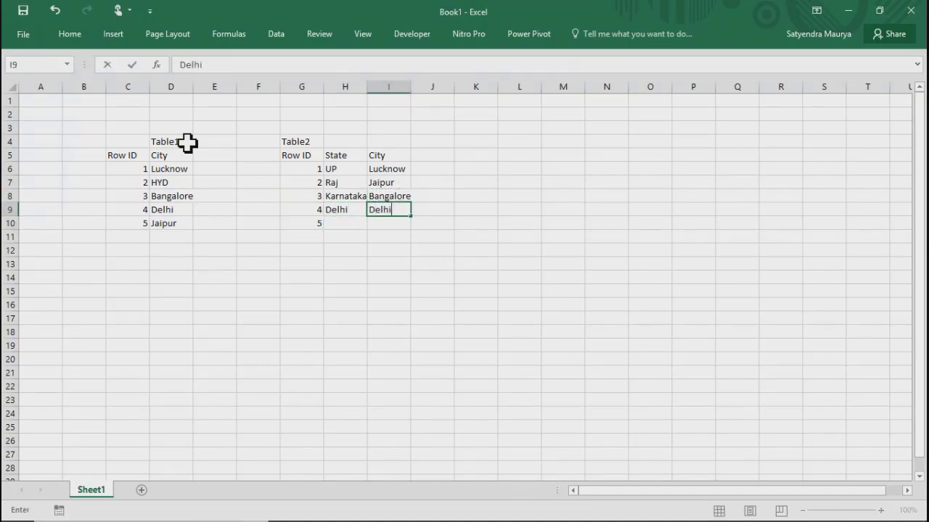
key("Return")
key("Left")
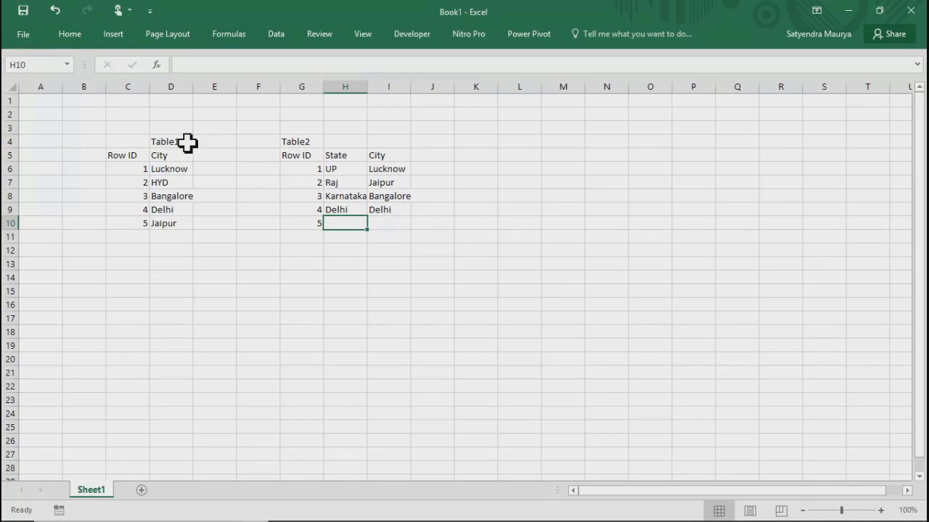
type("HY")
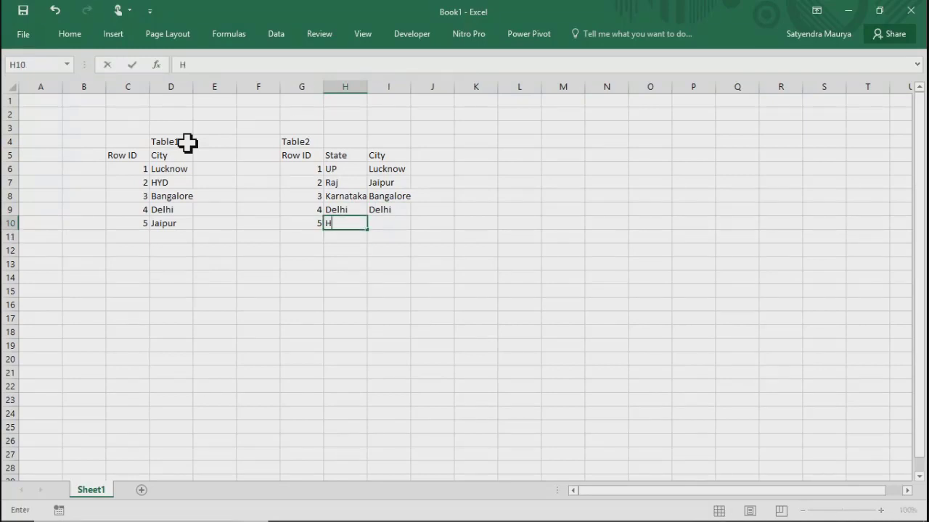
key("BackSpace")
key("BackSpace")
type("An")
key("BackSpace")
key("BackSpace")
Step: Fill Table2's fifth row with state Telangana in cell H10 and city HYD in cell I10
type("Te")
type("a")
key("BackSpace")
key("BackSpace")
type("elangana")
key("Return")
key("Right")
key("Up")
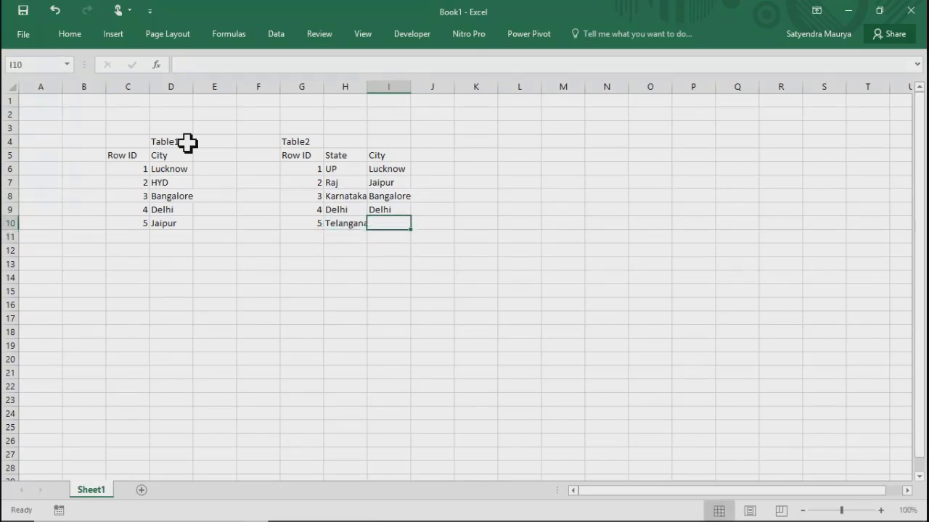
type("HYD")
key("Return")
Step: AutoFit the column widths to the contents of Table2's range G5:I10
key("Up")
key("Up")
key("Up")
key("Up")
key("Up")
key("Up")
key("Up")
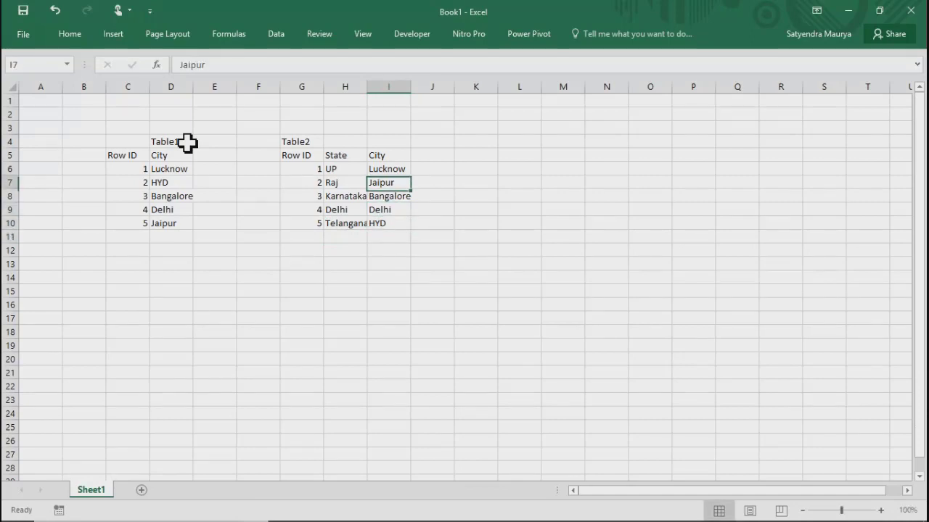
key("Left")
key("Left")
key("Down")
key("shift+Right")
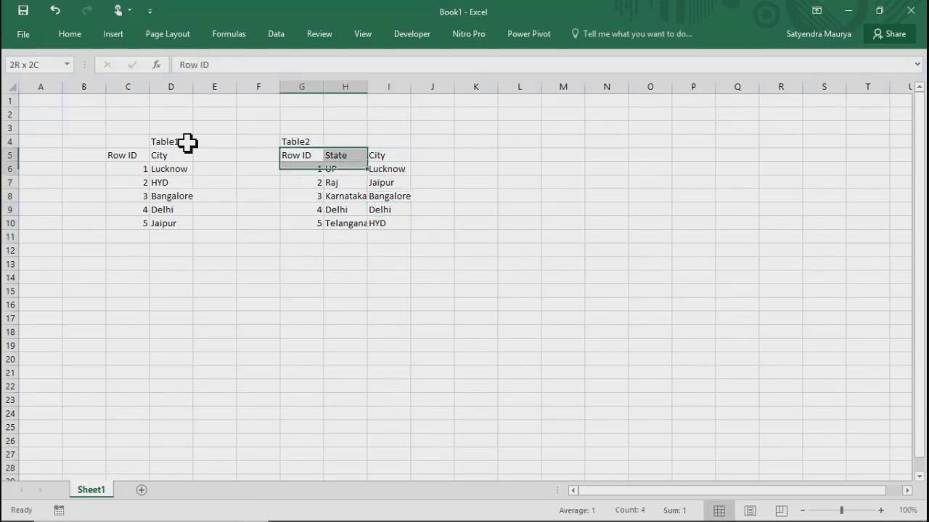
key("shift+Down")
key("shift+Down")
key("shift+Down")
key("shift+Down")
key("shift+Down")
key("shift+Right")
key("alt+o")
key("c")
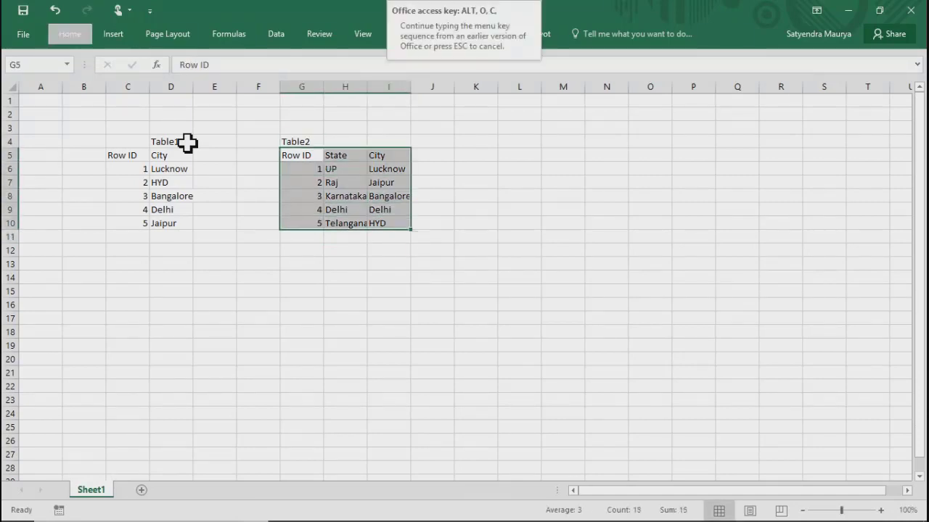
key("a")
key("Left")
key("Left")
key("Left")
key("Left")
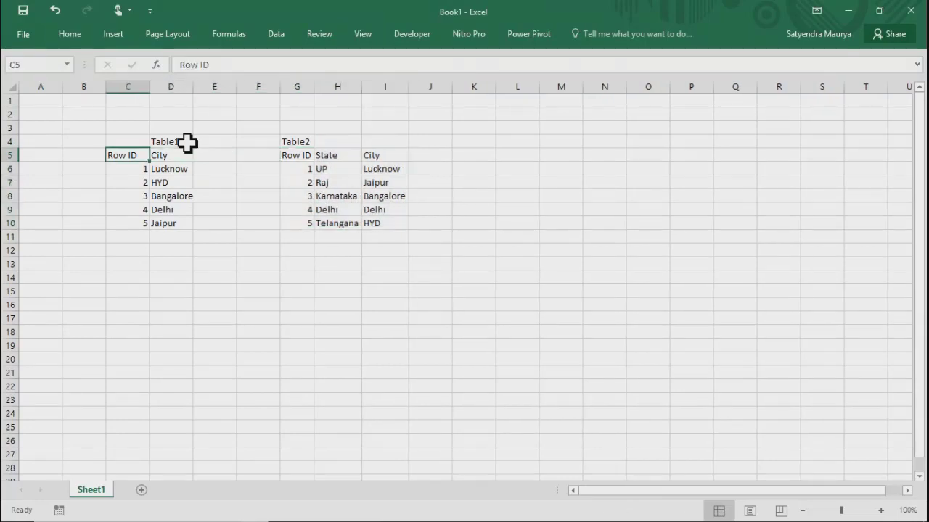
key("shift+Right")
key("shift+Down")
key("Down")
key("Down")
key("Down")
key("Down")
key("Down")
key("Down")
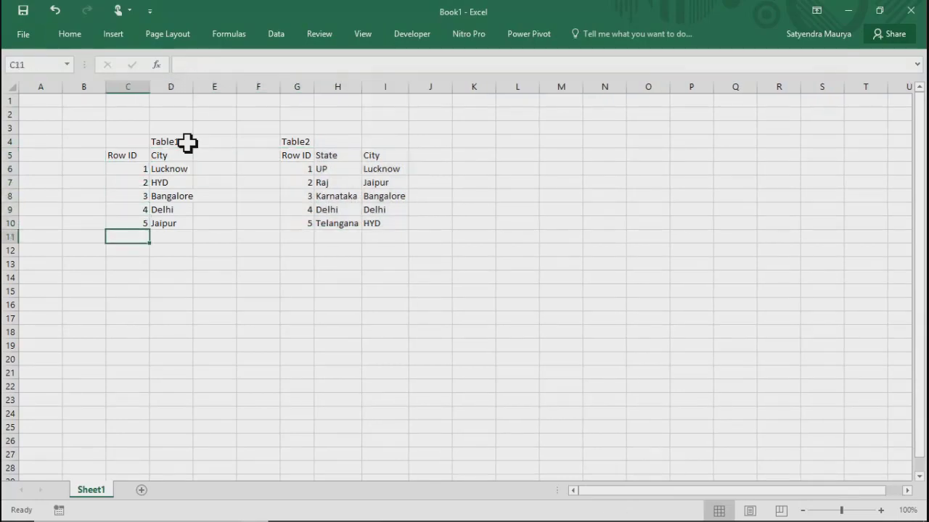
key("Right")
key("Down")
key("Up")
key("Up")
Step: Duplicate Table2's Telangana/HYD row from G10:I10 into row 11 directly below it
key("Right")
key("Right")
key("Right")
key("Right")
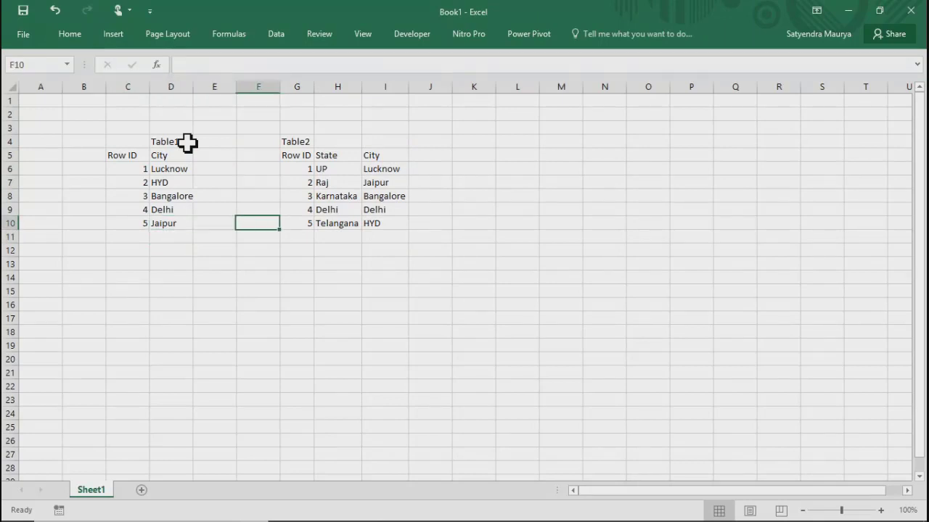
key("Left")
key("shift+Right")
key("shift+Right")
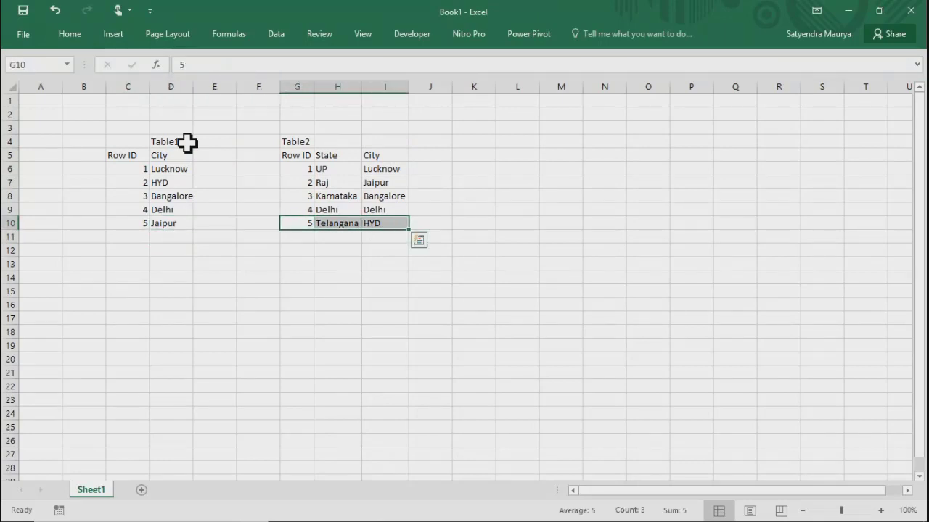
key("ctrl+c")
key("Down")
key("ctrl+v")
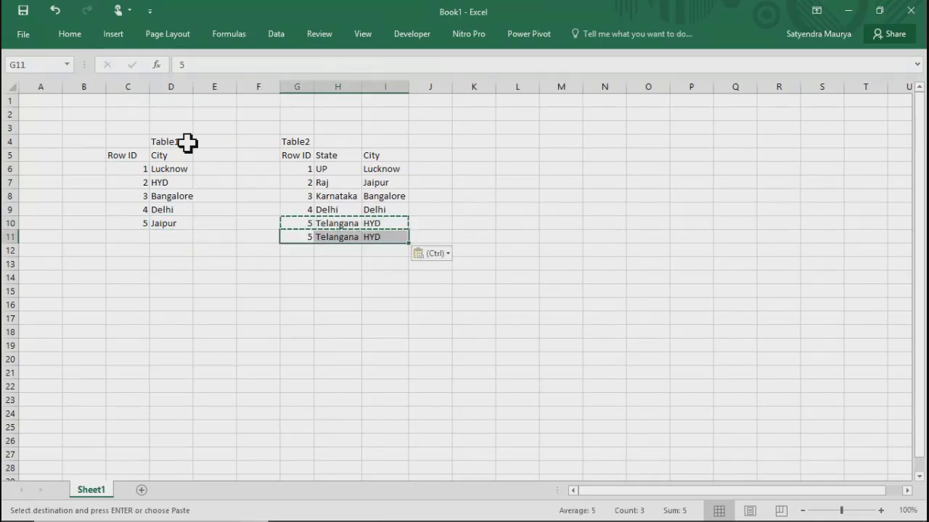
key("Left")
key("Left")
key("Escape")
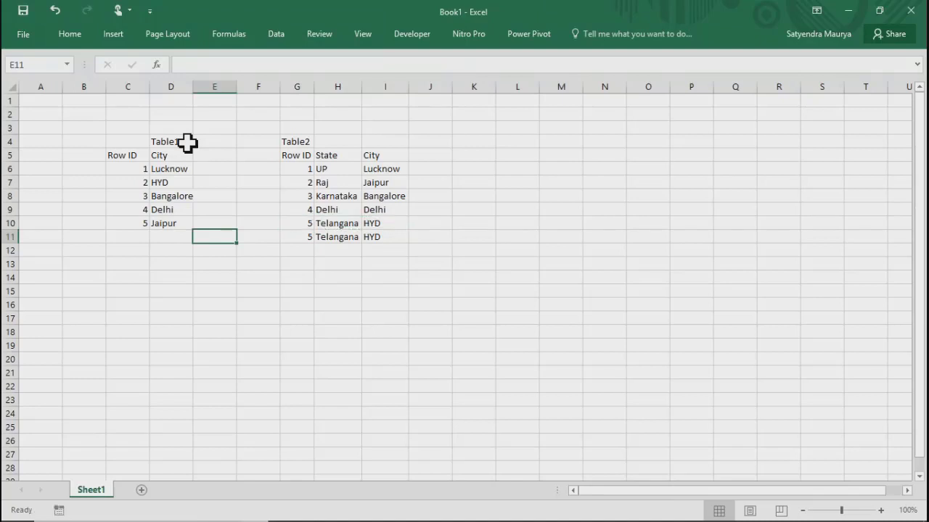
Step: Add a third column header, Name, to Table1 in cell E5
key("Right")
key("Right")
key("Right")
key("Left")
key("Left")
key("Left")
key("Left")
key("Left")
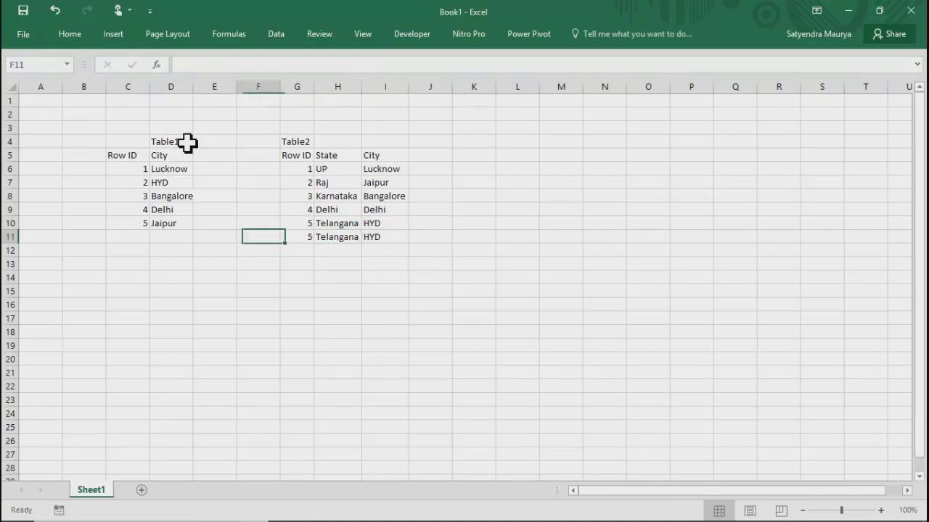
key("Right")
key("Up")
key("Up")
key("Up")
key("Up")
key("Up")
key("Up")
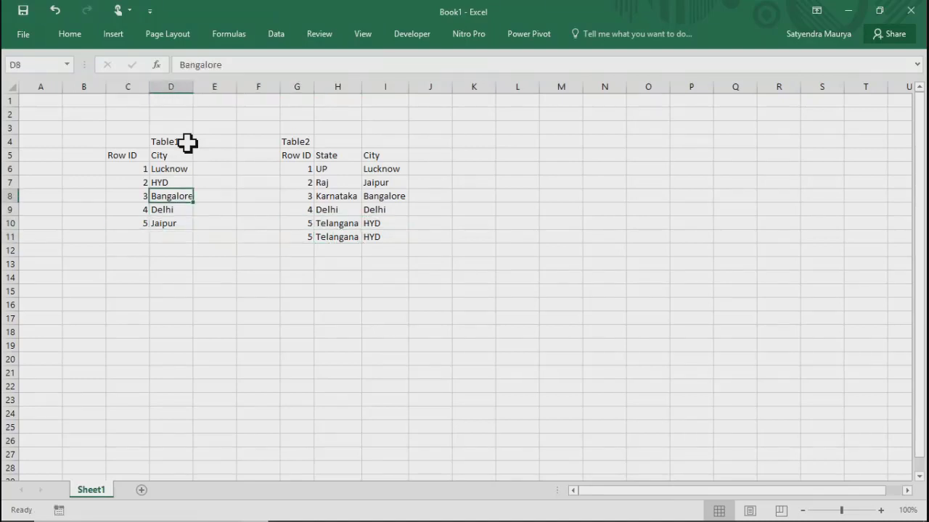
key("Right")
type("Name")
key("Return")
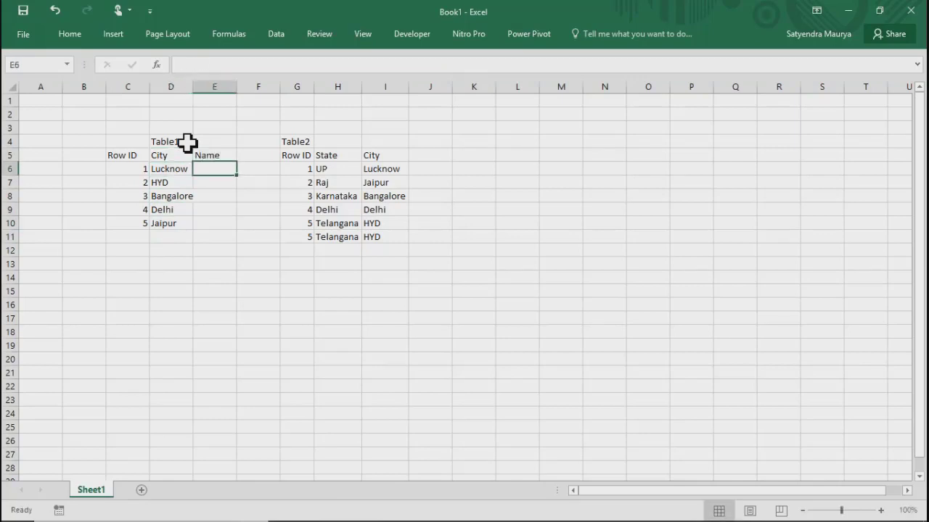
Step: Enter a person's first name for each of Table1's first three rows in cells E6 to E8
type("Ram")
key("Return")
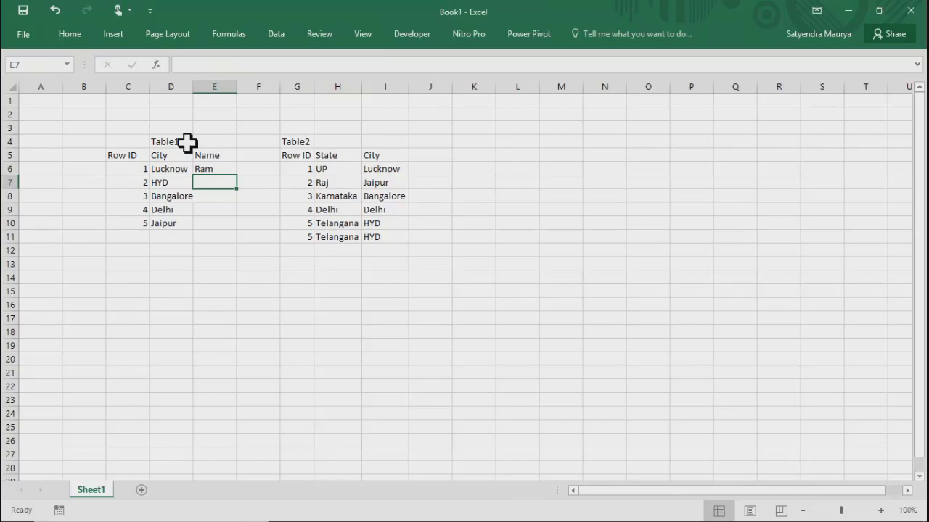
type("Jhon")
key("BackSpace")
key("BackSpace")
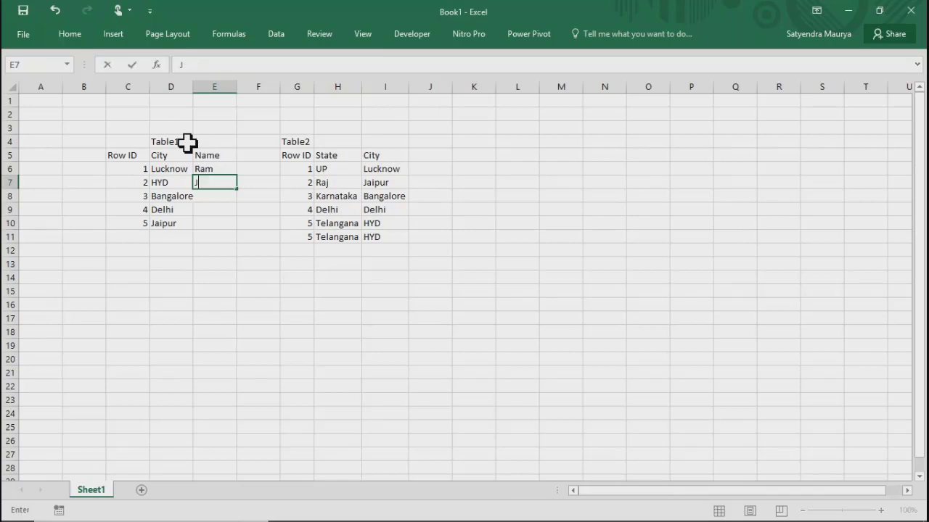
type("ohn")
key("Return")
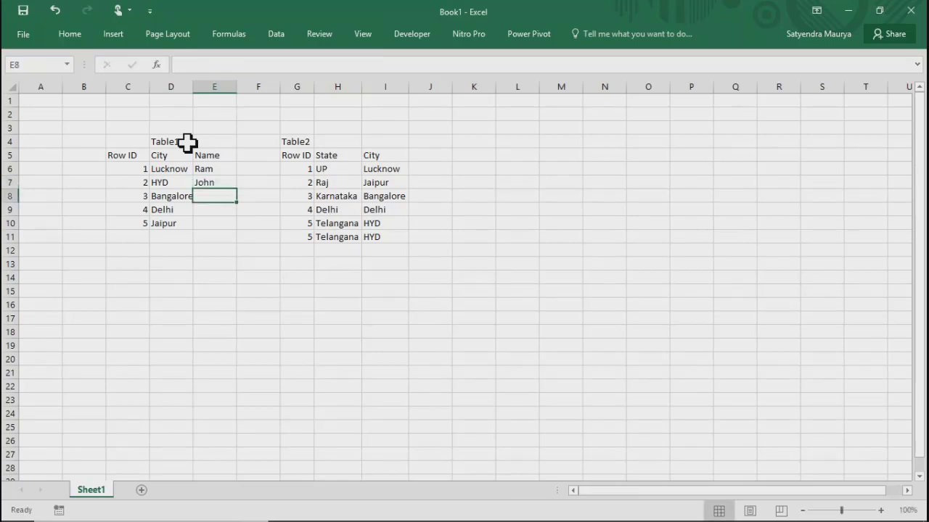
type("Jake")
key("Return")
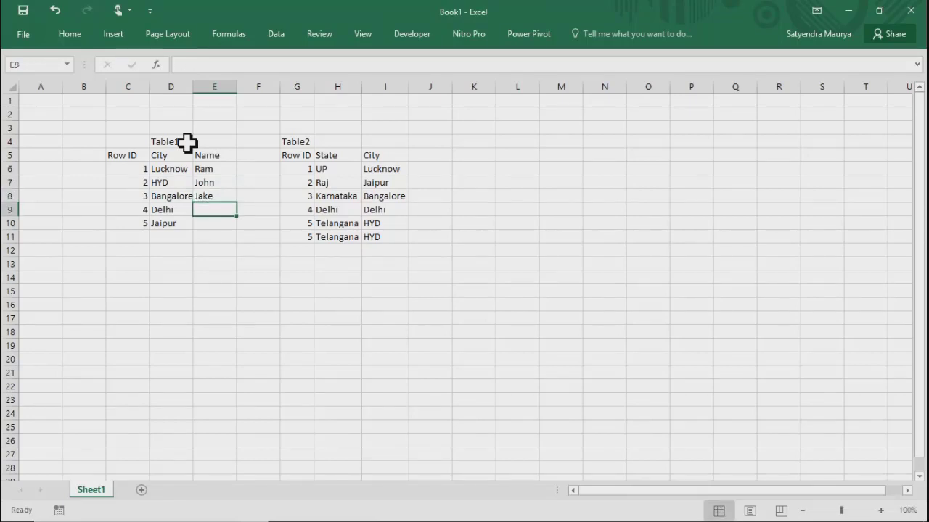
Step: Enter first names for Table1's Delhi and Jaipur rows in cells E9 and E10
type("Satyendra")
key("Return")
type("An")
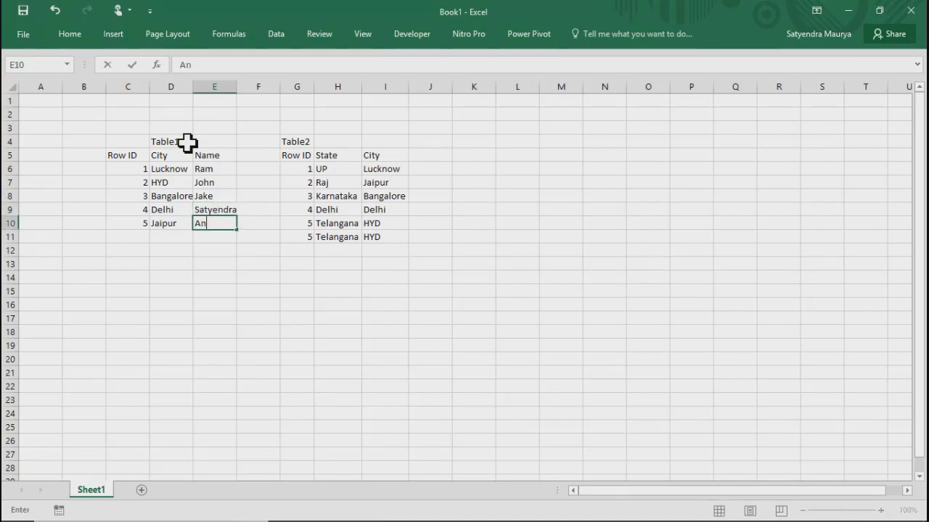
type("inash")
key("Return")
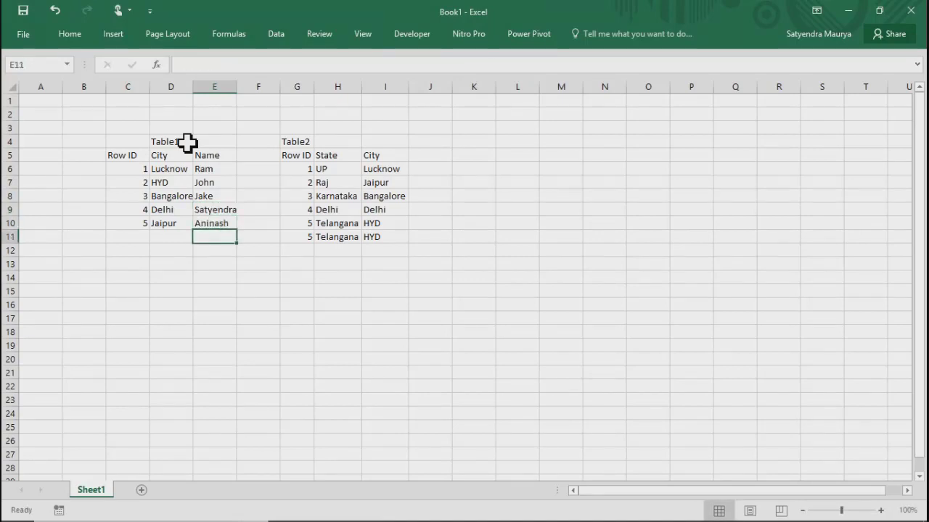
Step: Correct the misspelled first name in cell E10 by replacing its second letter with v
key("Up")
key("F2")
key("Left")
key("Left")
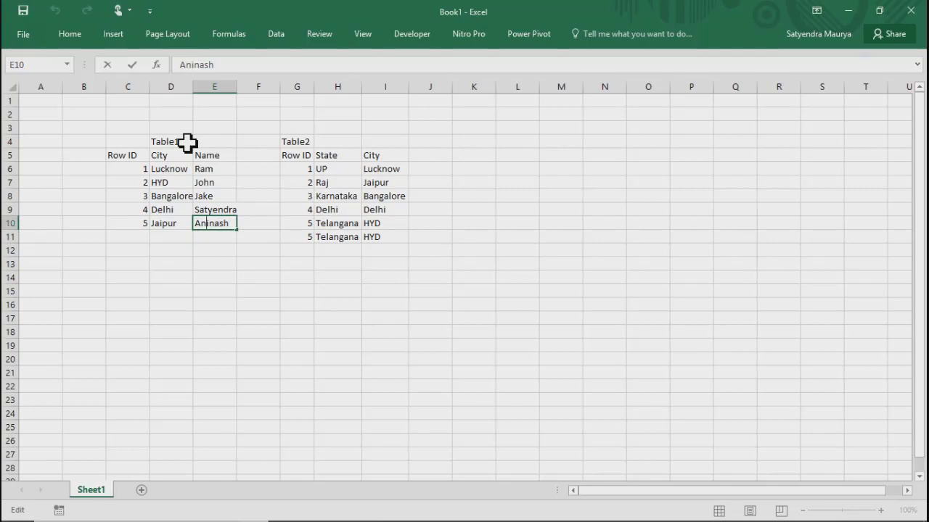
key("BackSpace")
type("v")
key("Return")
key("Up")
key("Up")
key("Up")
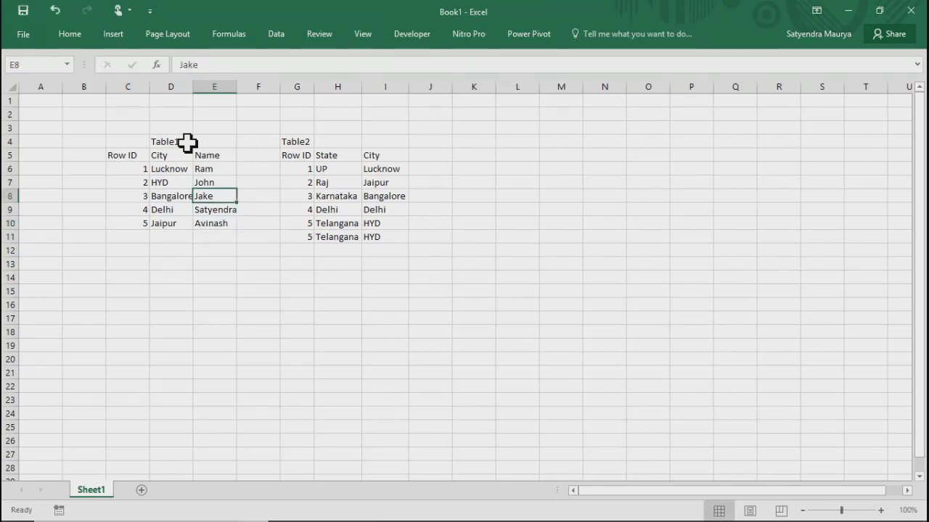
key("Up")
key("Up")
key("Up")
key("Down")
key("Down")
key("Down")
key("Down")
key("Down")
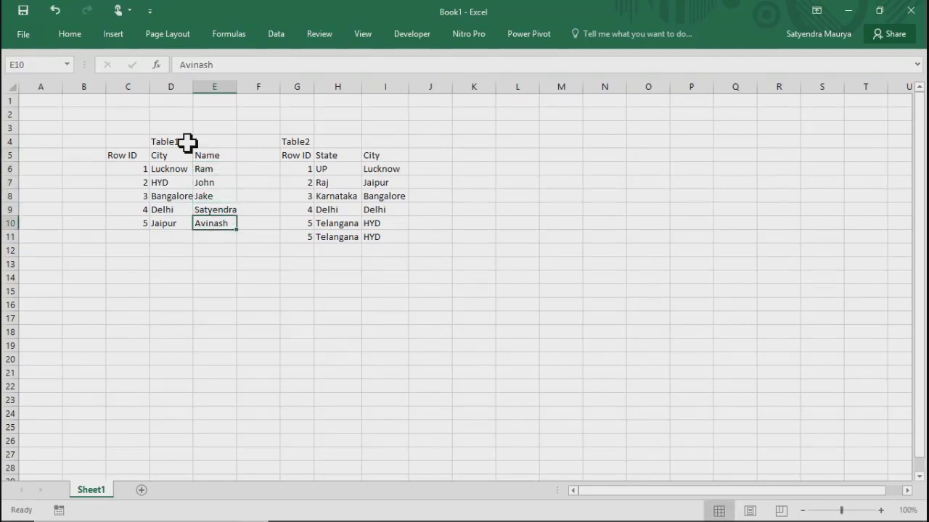
Step: Add a row to Table1 with Row ID 6 in C11, city Jaipur in D11 and a person's first name in E11
key("Down")
key("Left")
key("Left")
type("6")
key("Tab")
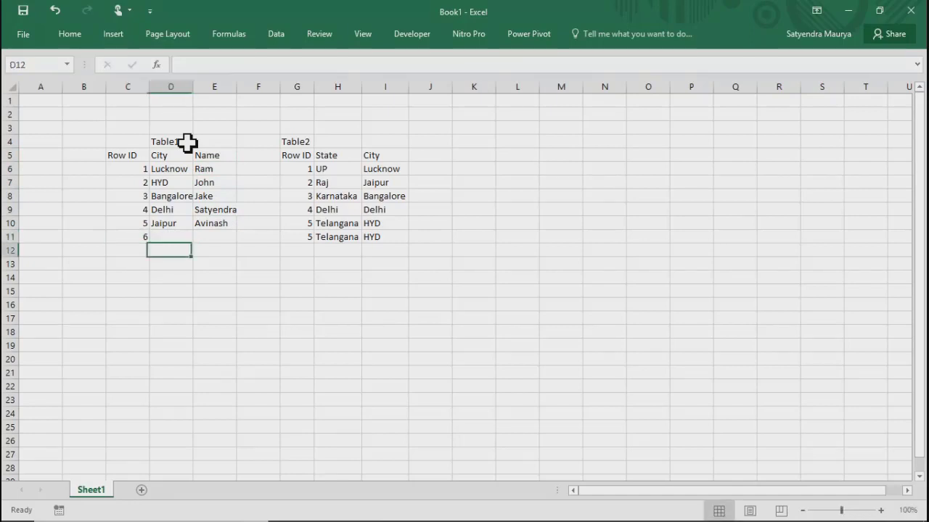
type("Jaipur")
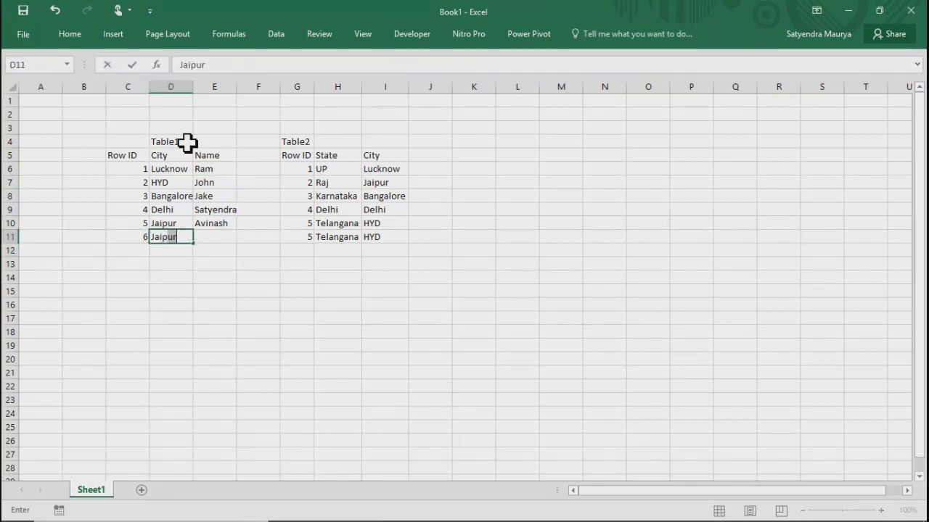
key("Tab")
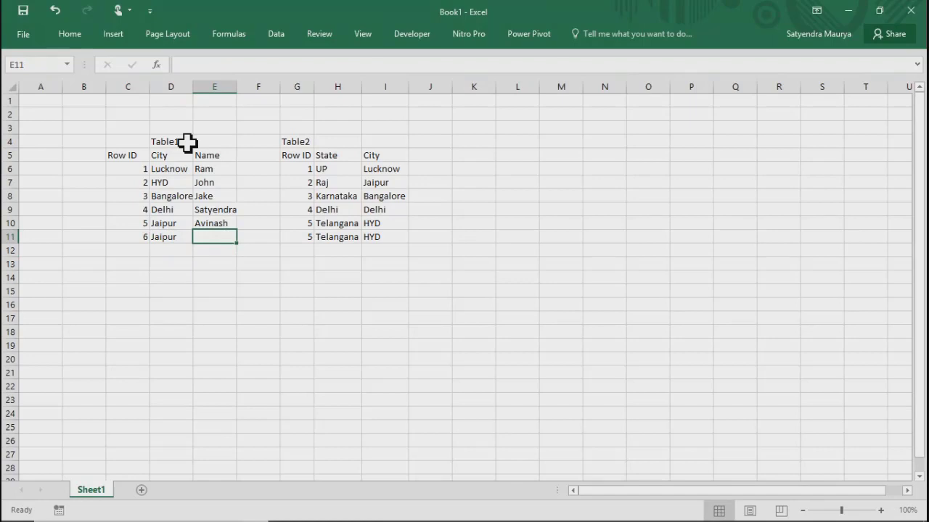
type("Anand")
key("Return")
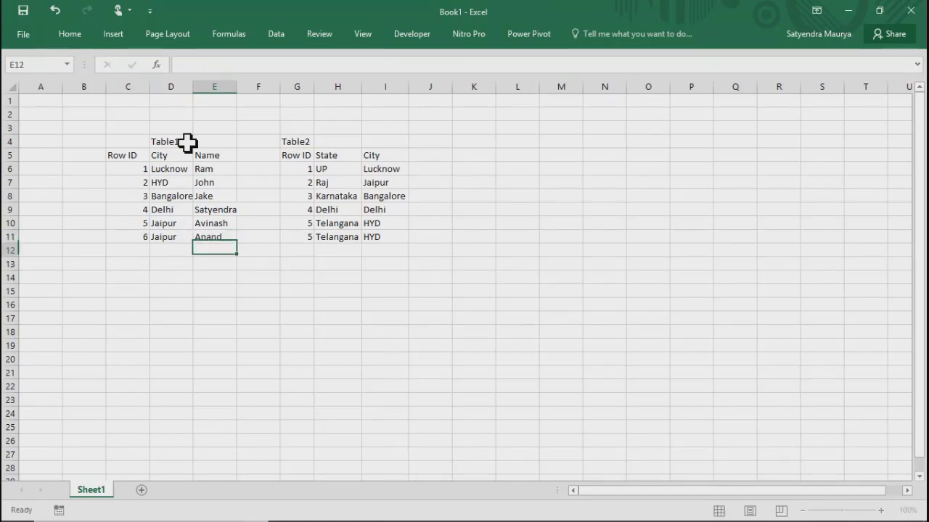
Step: Make Table1's header cells C5:E5 bold
key("Up")
key("Up")
key("Up")
key("Up")
key("Up")
key("Up")
key("Up")
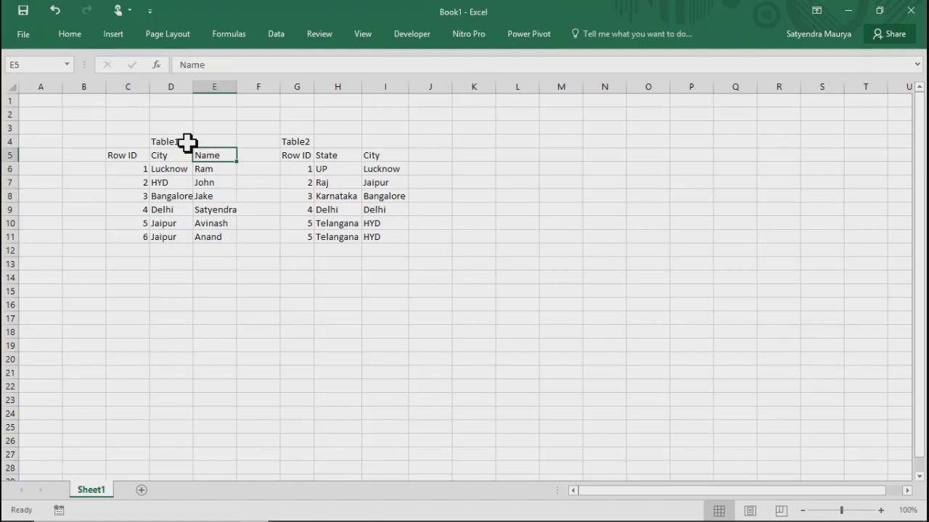
key("shift+Left")
key("shift+Left")
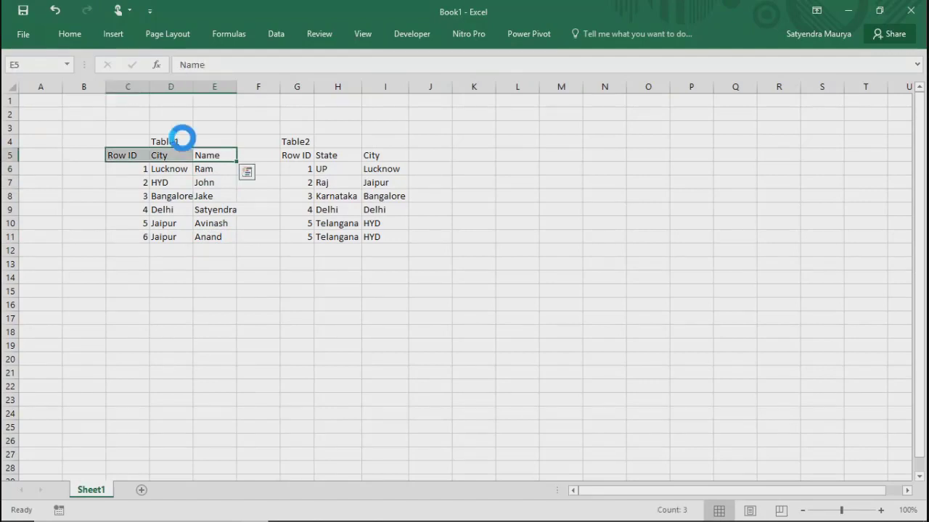
key("ctrl+b")
Step: Make Table2's header cells G5:I5 bold
key("Right")
key("Right")
key("shift+Right")
key("shift+Right")
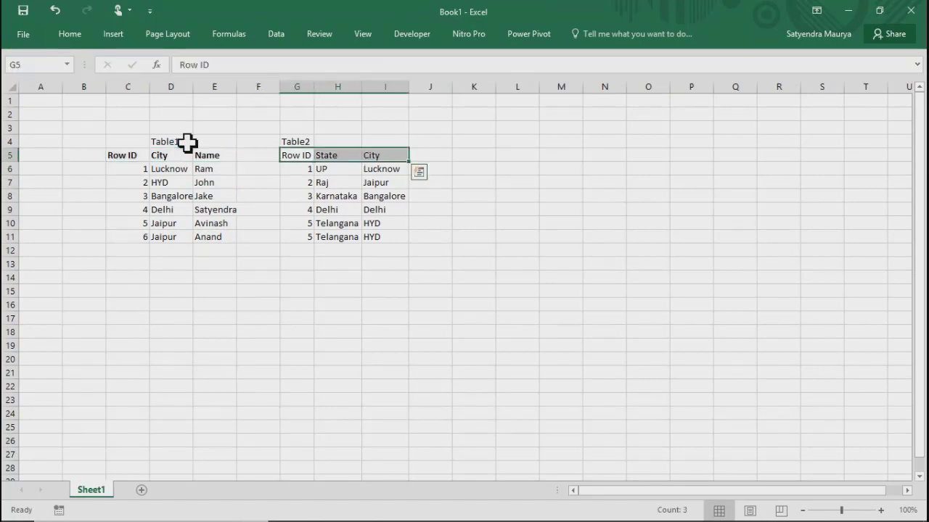
key("ctrl+b")
Step: Select the empty cell D14 below Table1
key("Down")
key("Down")
key("Down")
key("Down")
key("Down")
key("Down")
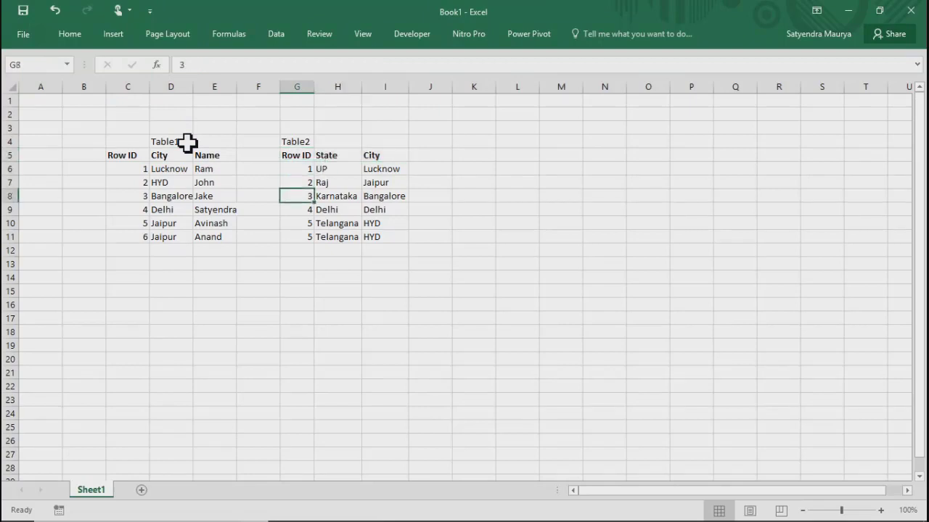
key("Left")
key("Left")
key("Left")
key("Down")
key("Down")
key("Down")
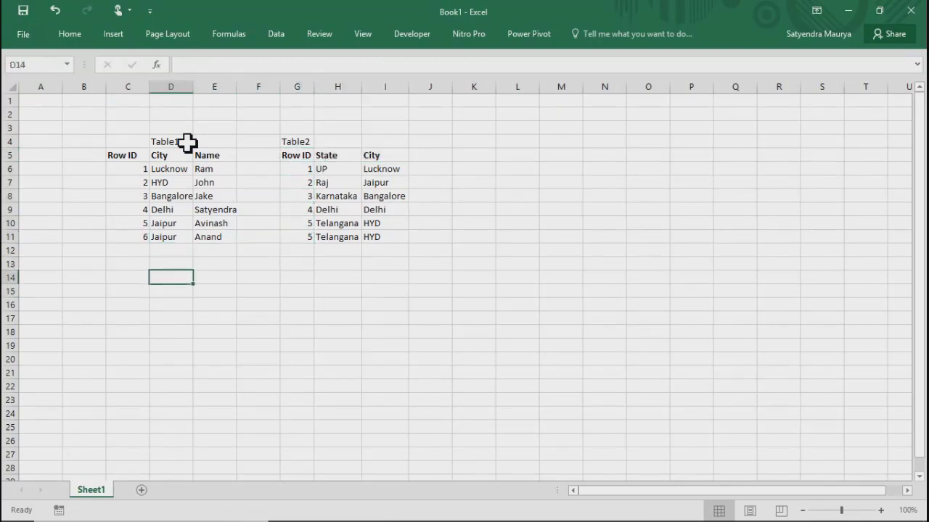
key("alt+Tab")
key("alt+Tab")
key("alt+Tab")
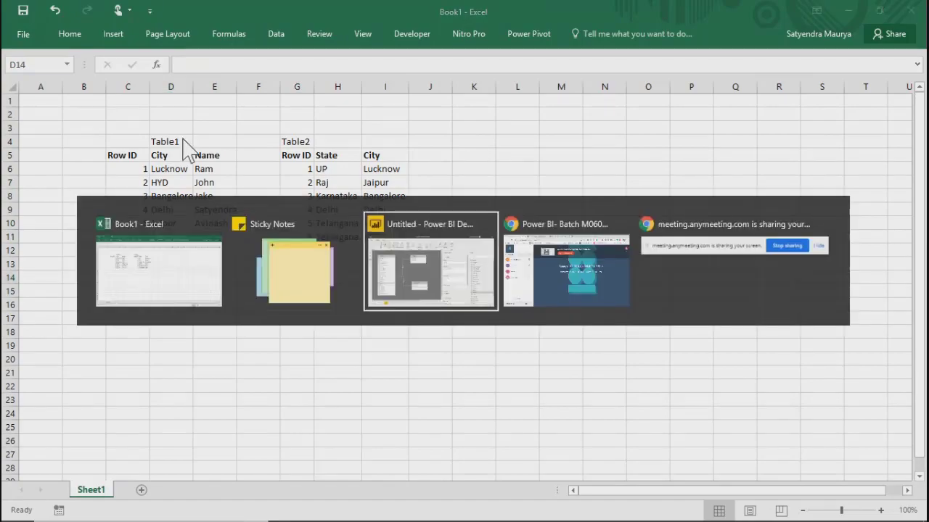
key("alt+Tab")
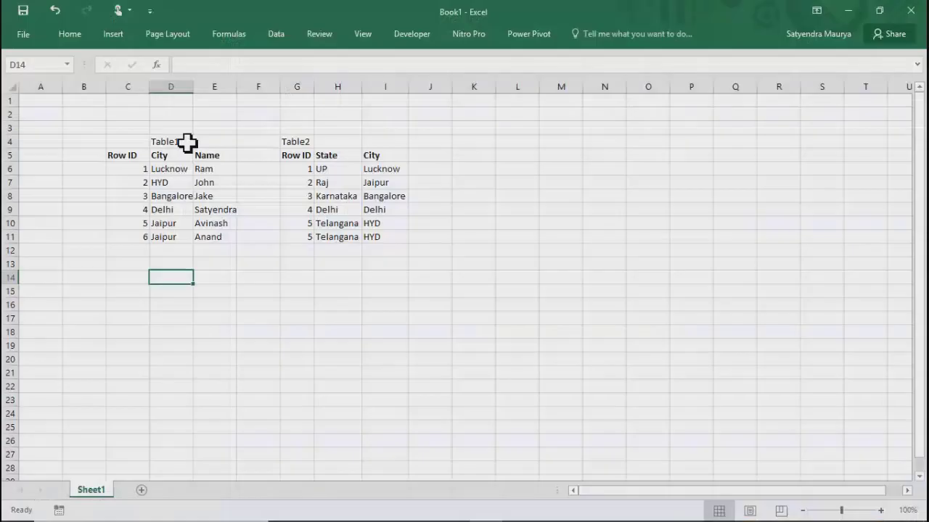
Step: Enter "One 1 One" in cell D14 and AutoFit column D's width to that text
type("One 1")
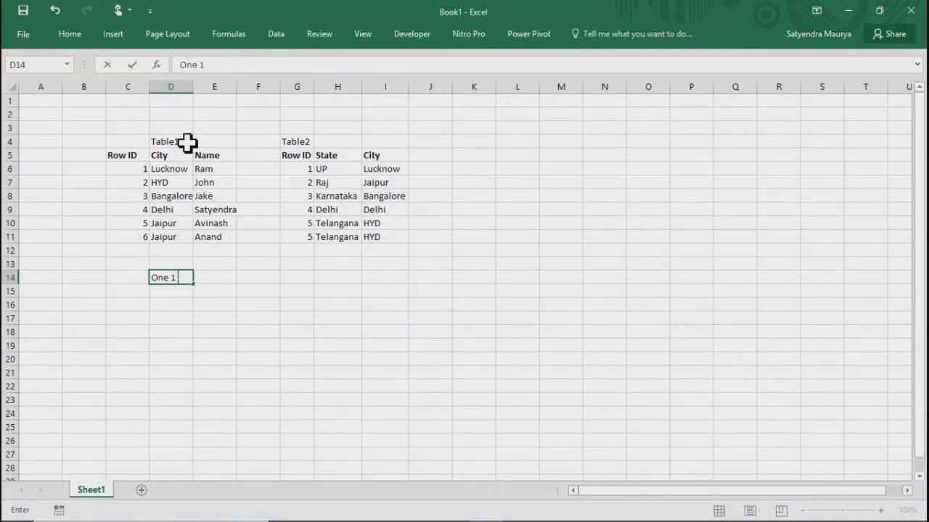
type(" One")
key("Return")
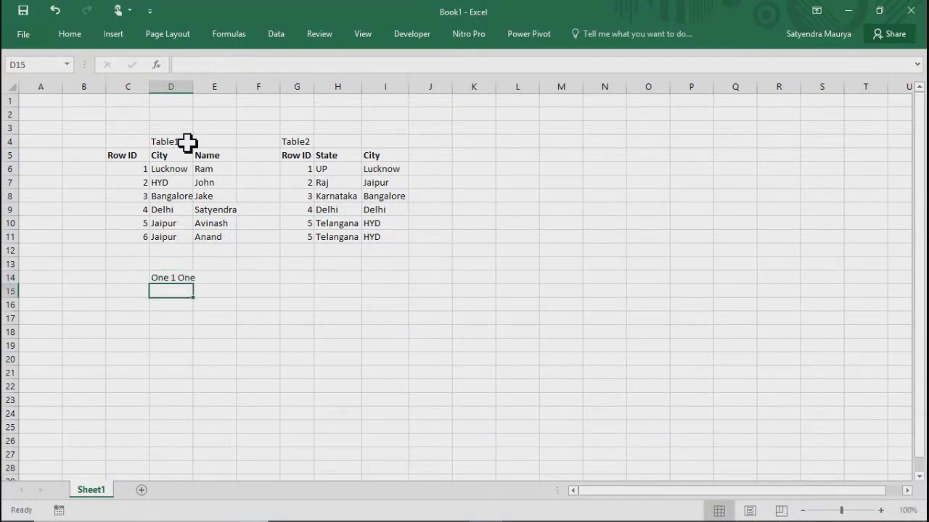
key("Right")
key("Up")
key("Left")
key("alt+h")
key("o")
key("i")
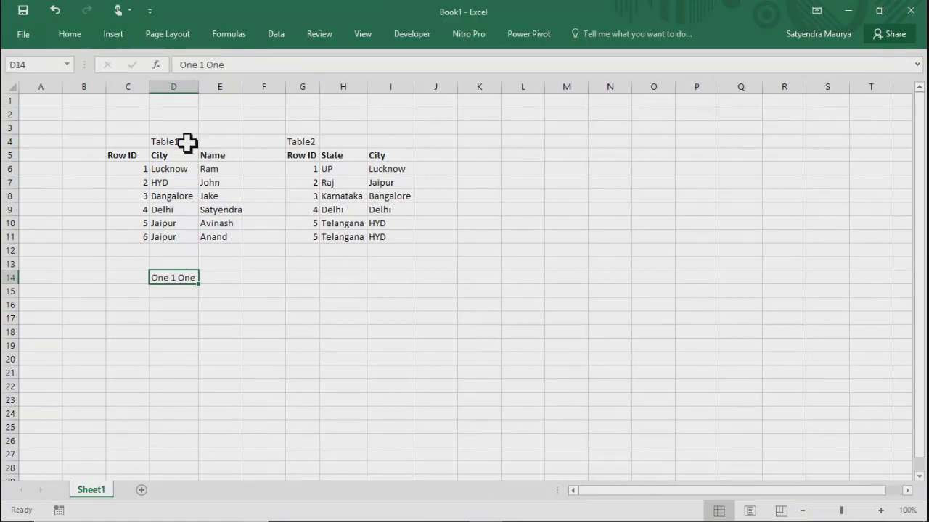
Step: Compare the Row ID values of Table1 with those of Table2 row by row, including Table2's repeated 5
key("Right")
key("Right")
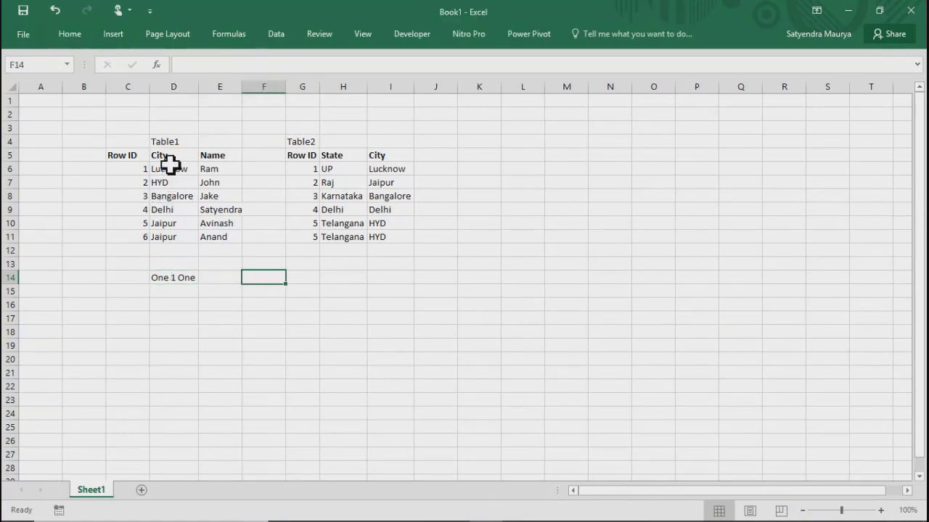
left_click(135, 158)
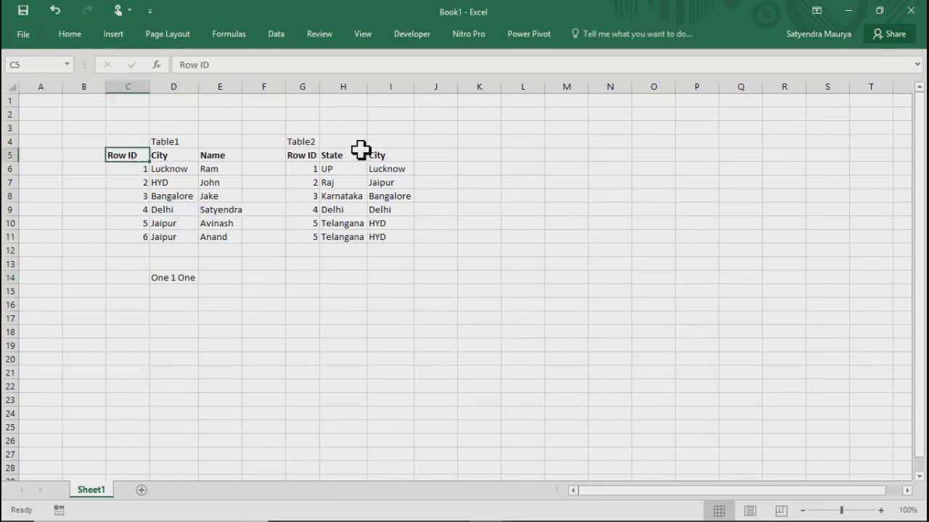
left_click(308, 161)
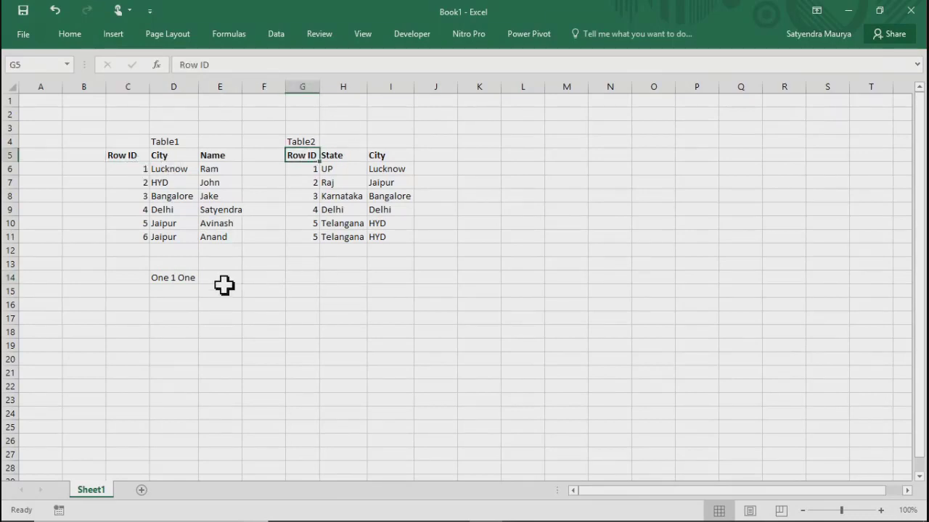
left_click(223, 279)
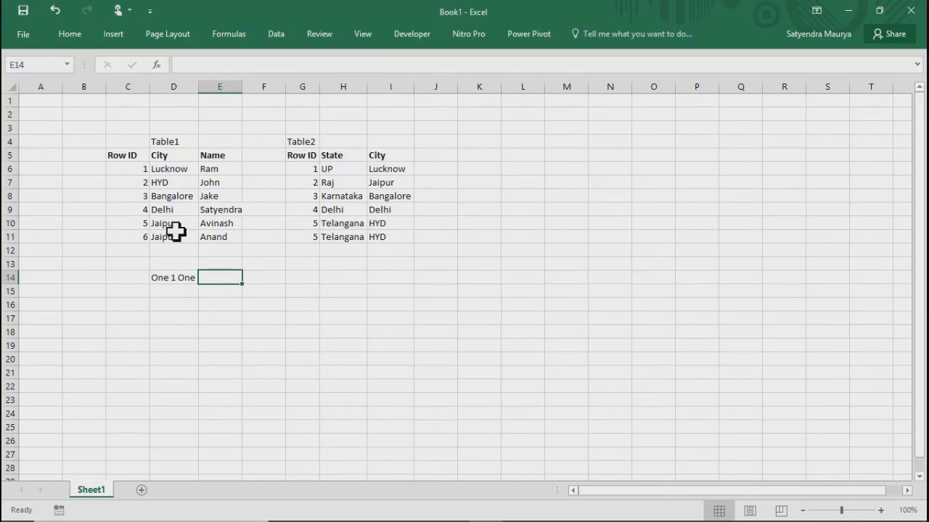
left_click(143, 171)
left_click(308, 169)
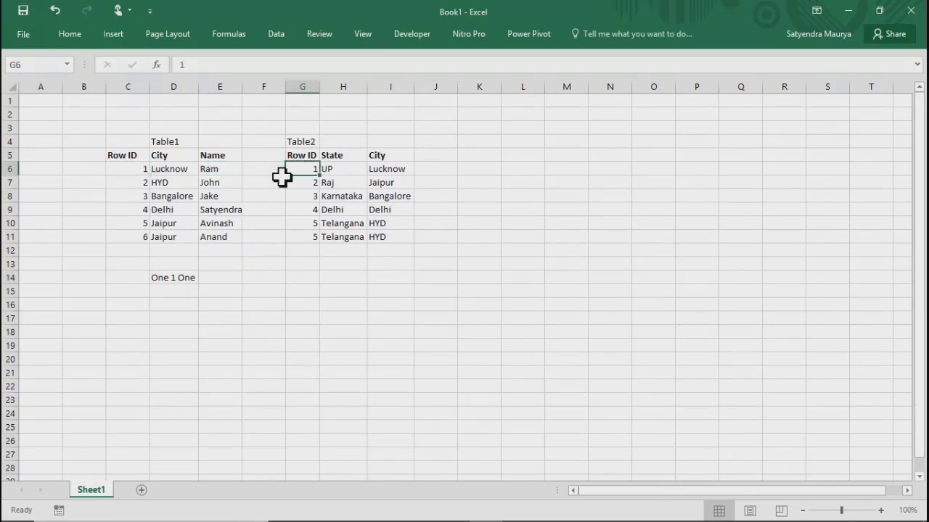
left_click(132, 186)
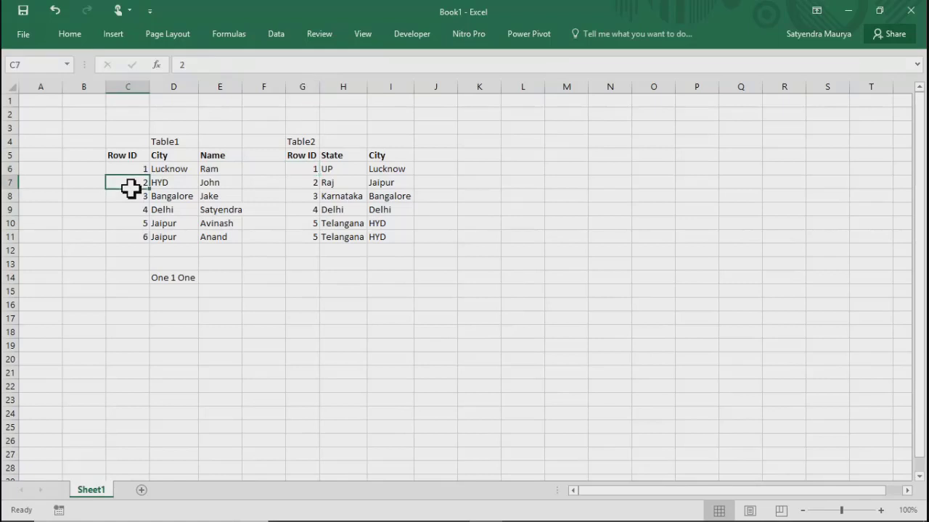
left_click(309, 186)
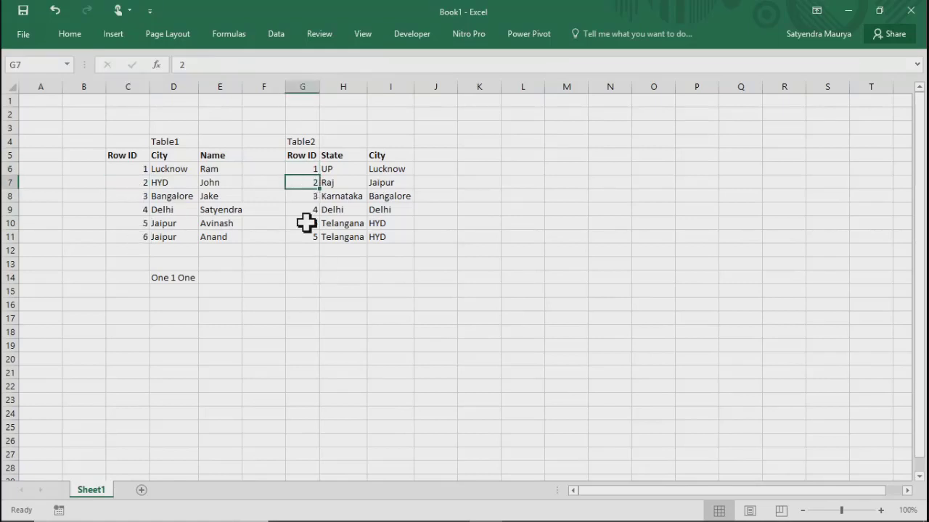
left_click(134, 226)
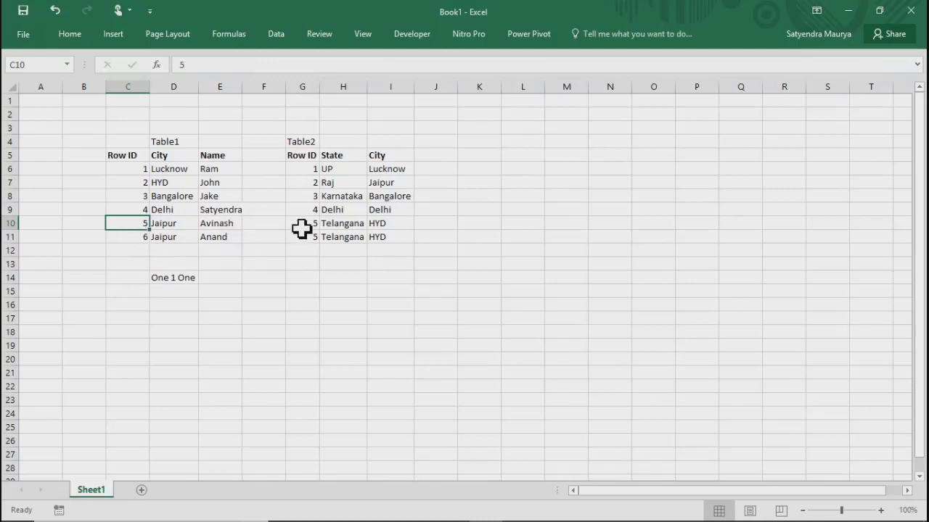
left_click_drag(300, 227, 304, 253)
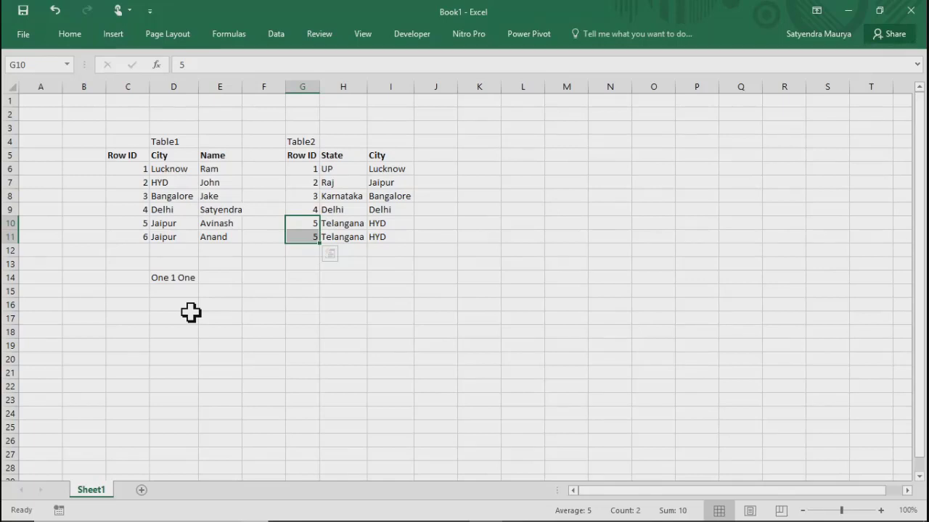
Step: Check how Row ID 5 and the city Jaipur in Table1 match their counterparts in Table2
left_click(136, 226)
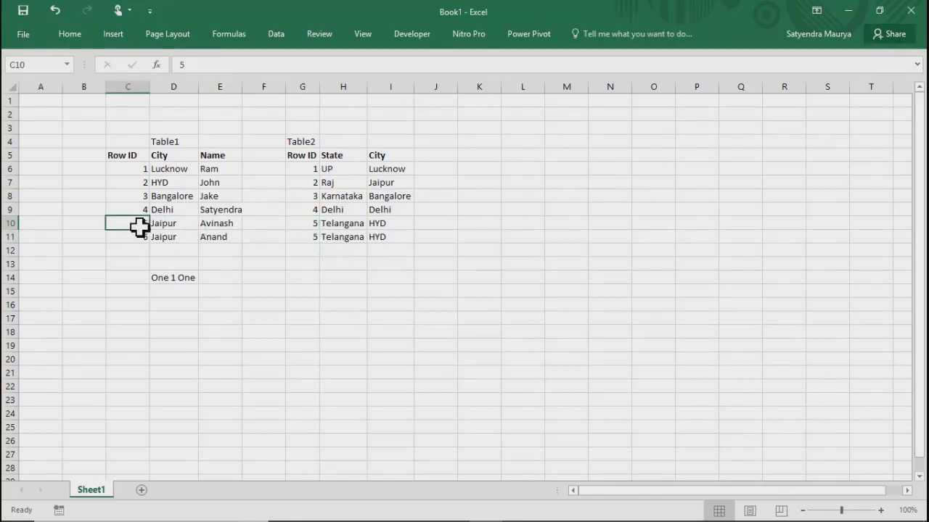
mouse_move(307, 230)
left_mouse_down()
mouse_move(313, 253)
mouse_move(313, 244)
left_mouse_up()
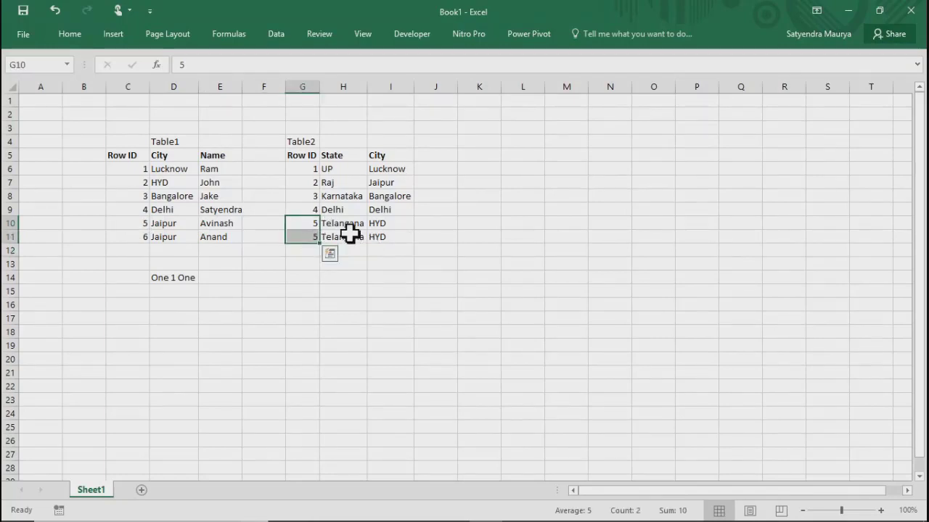
left_click(176, 280)
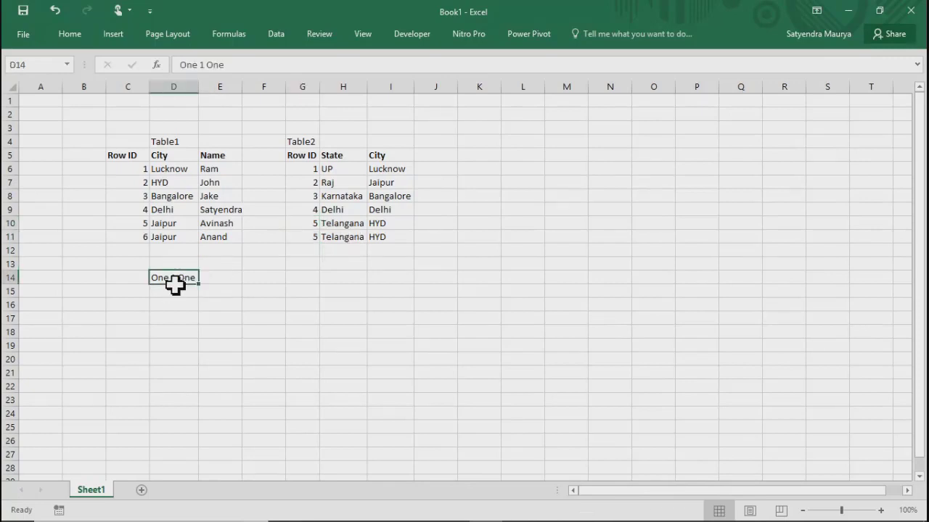
left_click(137, 227)
key("Right")
key("Right")
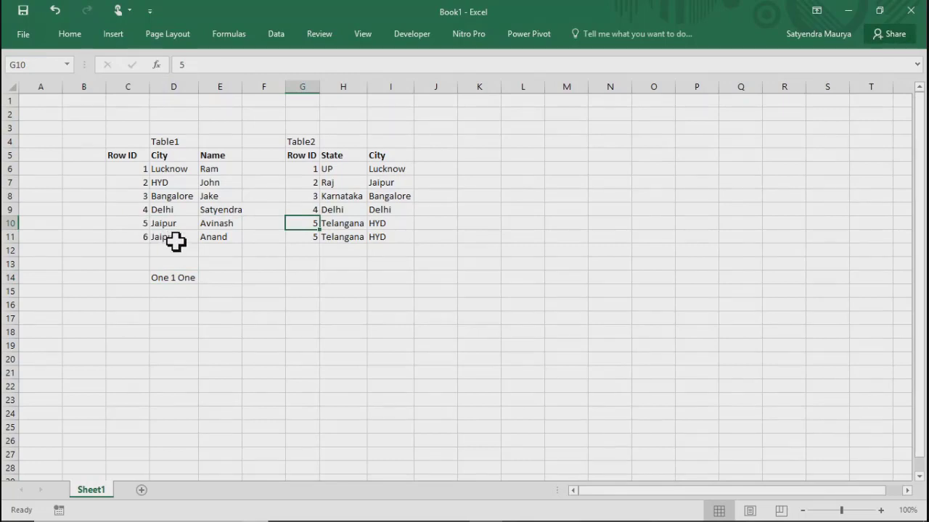
left_click(171, 226)
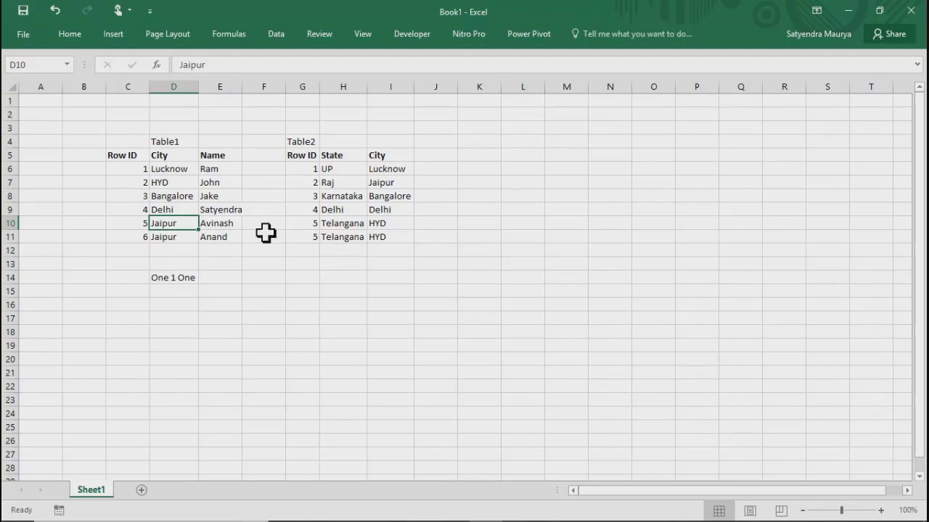
left_click(397, 187)
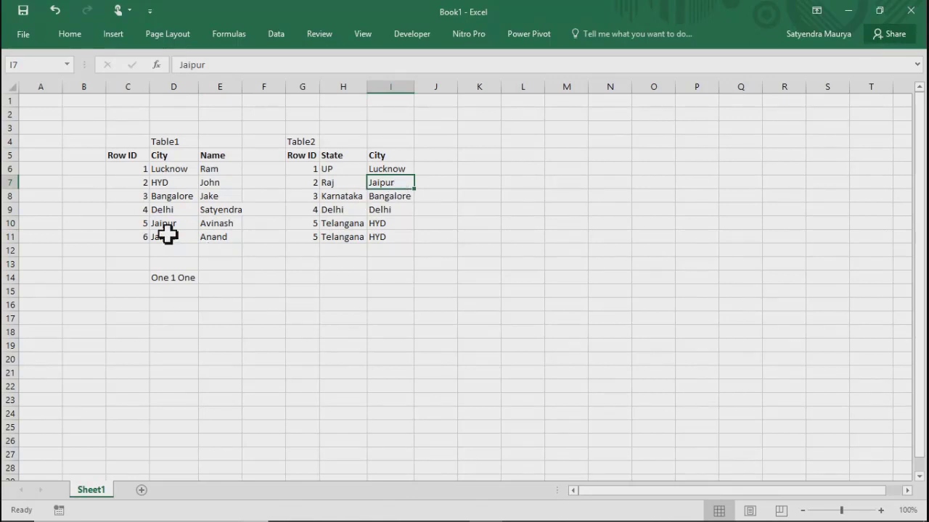
left_click(230, 287)
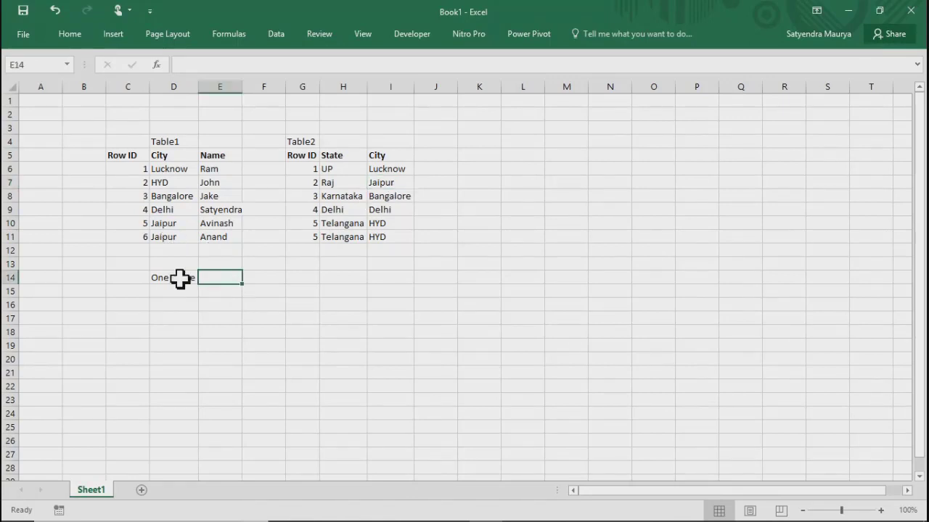
Step: Replace the text in cell D14 with "Row ID"
left_click(168, 279)
key("Delete")
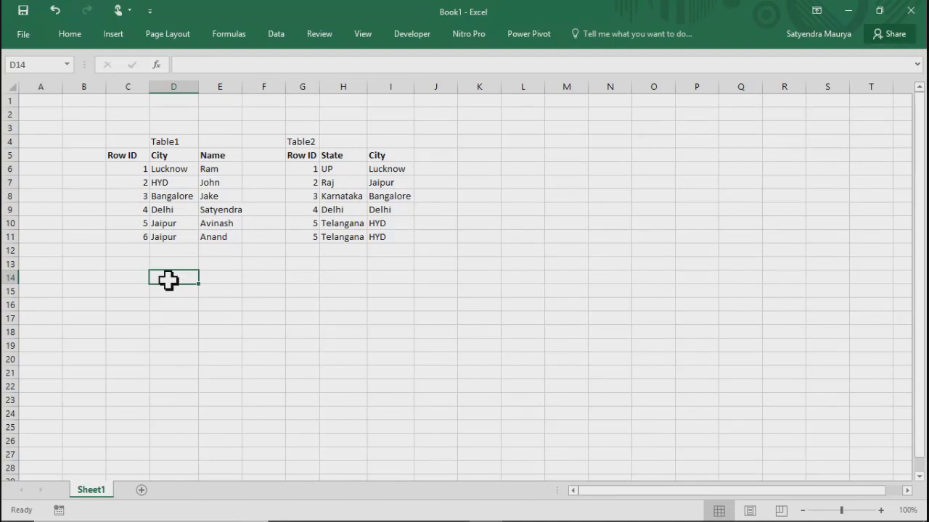
type("Raow")
key("BackSpace")
key("BackSpace")
key("BackSpace")
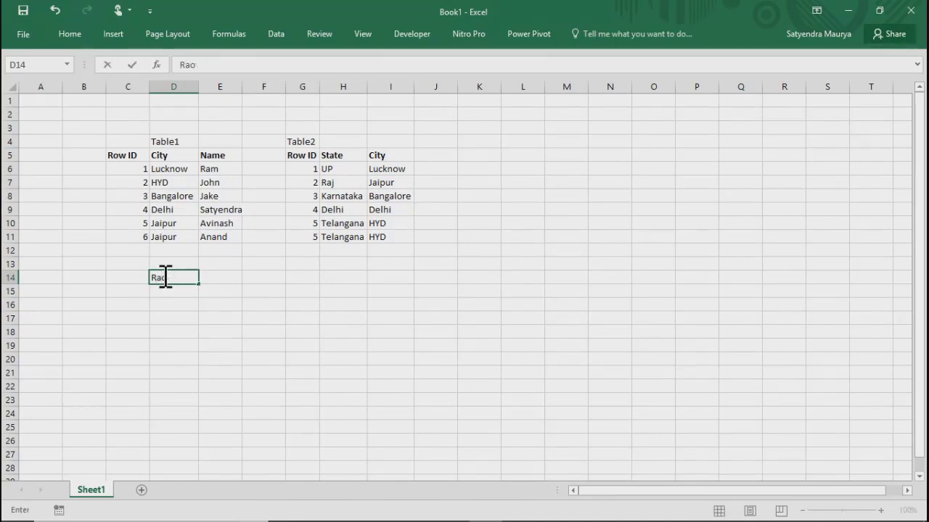
type("ow ID")
key("Return")
Step: Enter "One to Many" in cell E14 beside the Row ID label
key("Right")
key("Up")
type("Raj")
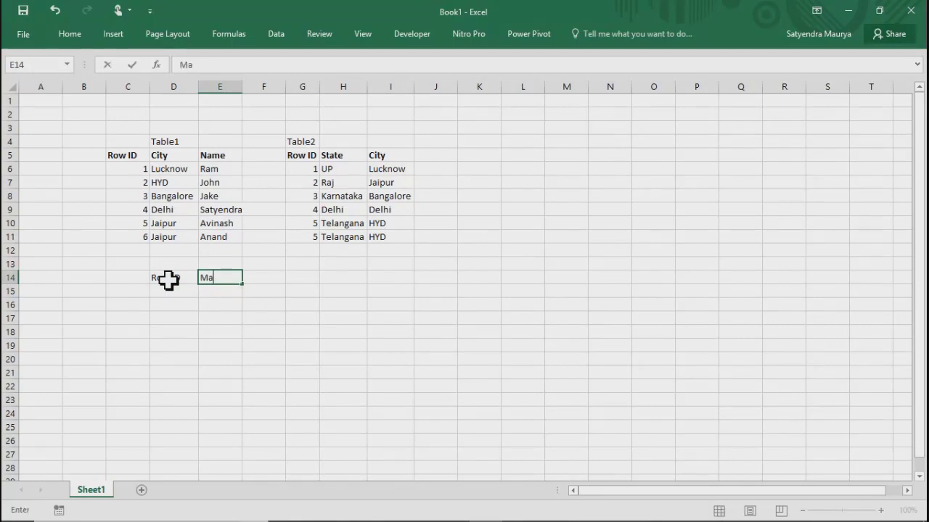
key("BackSpace")
key("BackSpace")
key("BackSpace")
type("One to Many")
key("Return")
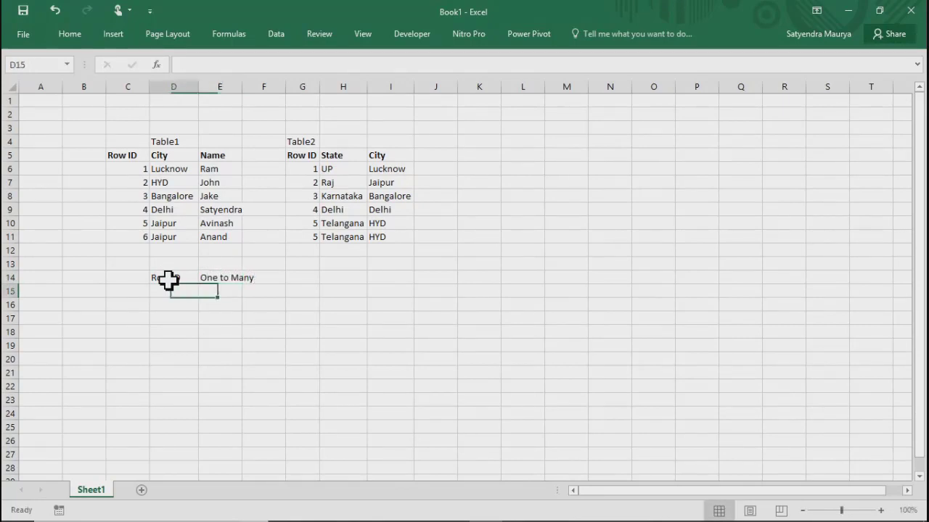
Step: Enter "City" in cell D15 and "Many to One" in cell E15
key("Left")
type("City")
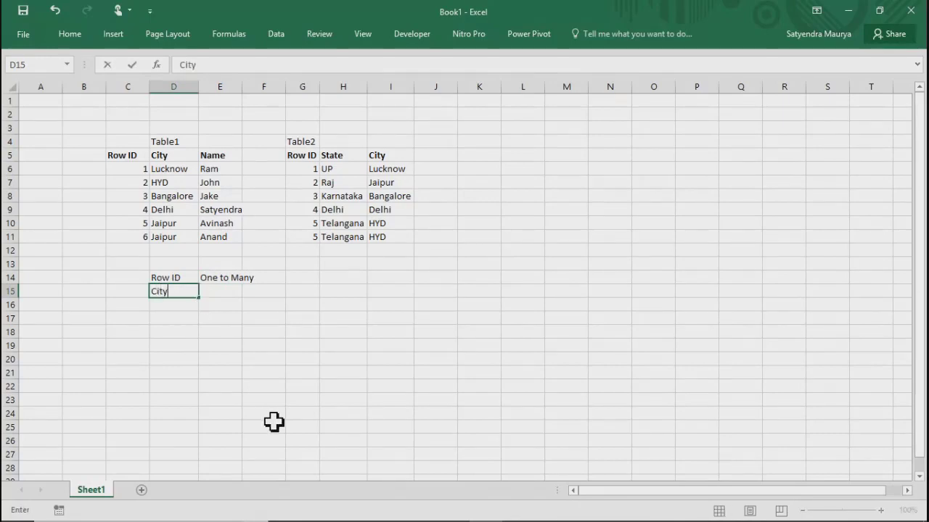
key("Return")
key("Right")
key("Up")
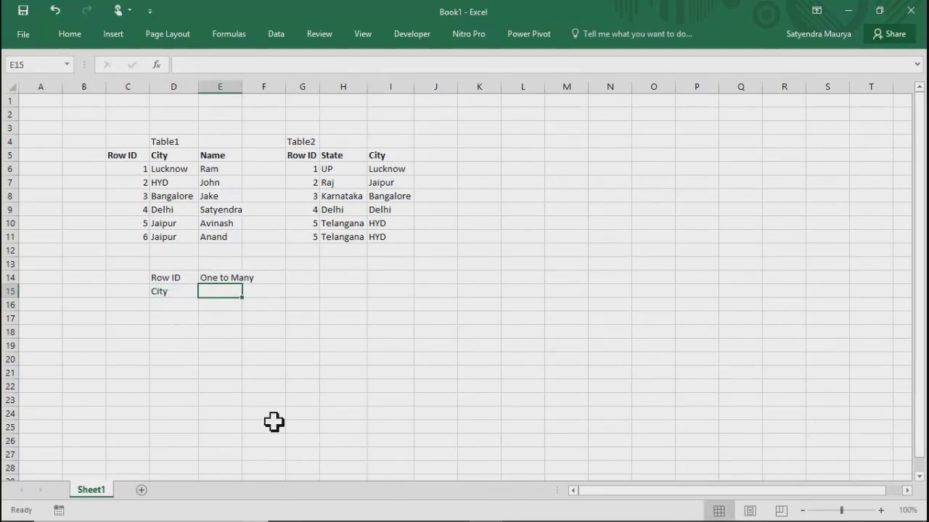
type("Many")
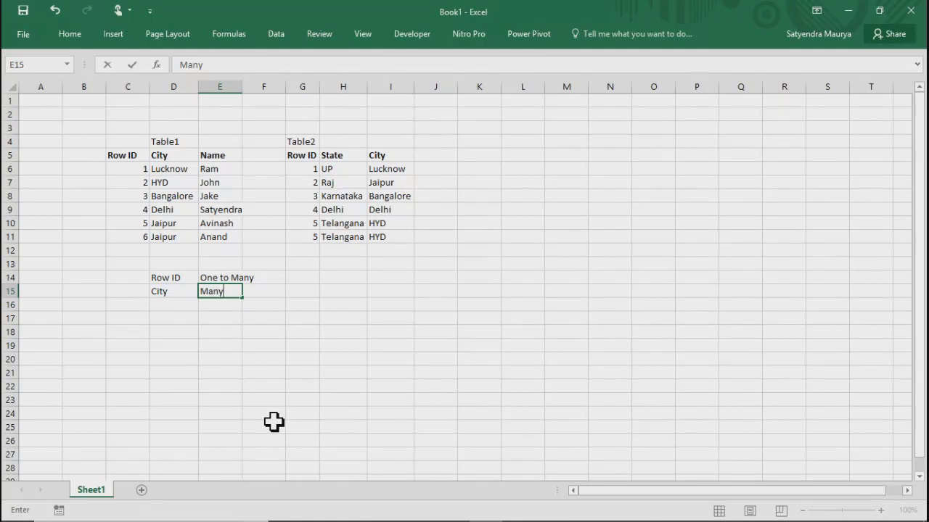
type(" to One")
key("Return")
key("Up")
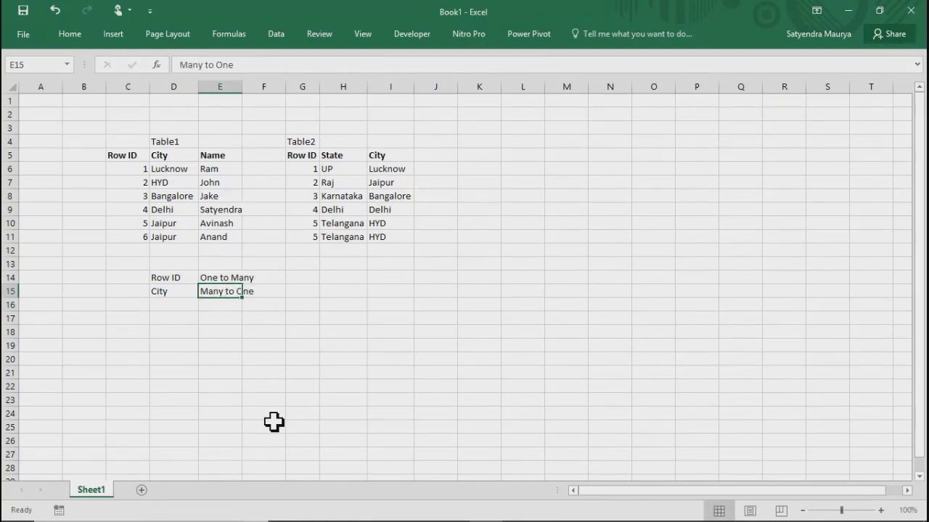
Step: Examine the repeated HYD entries in Table2's City column against the relationship labels in rows 14 and 15
left_click(390, 229)
key("Down")
key("Up")
key("Down")
key("Up")
key("Down")
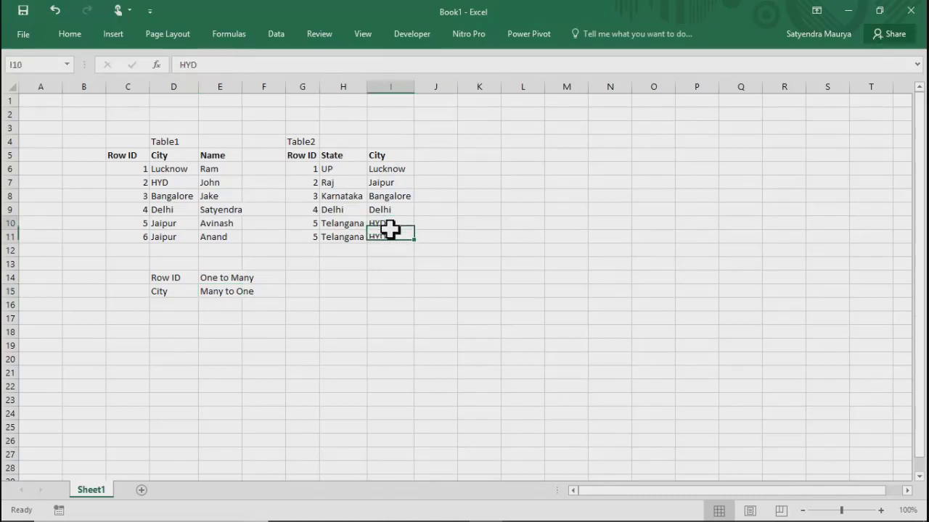
key("Down")
key("Up")
key("Down")
key("Left")
key("Right")
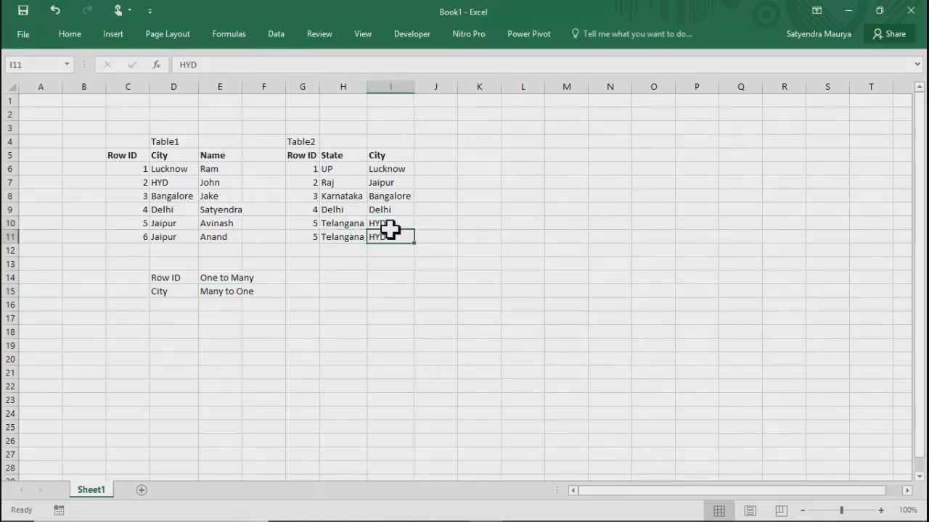
key("Left")
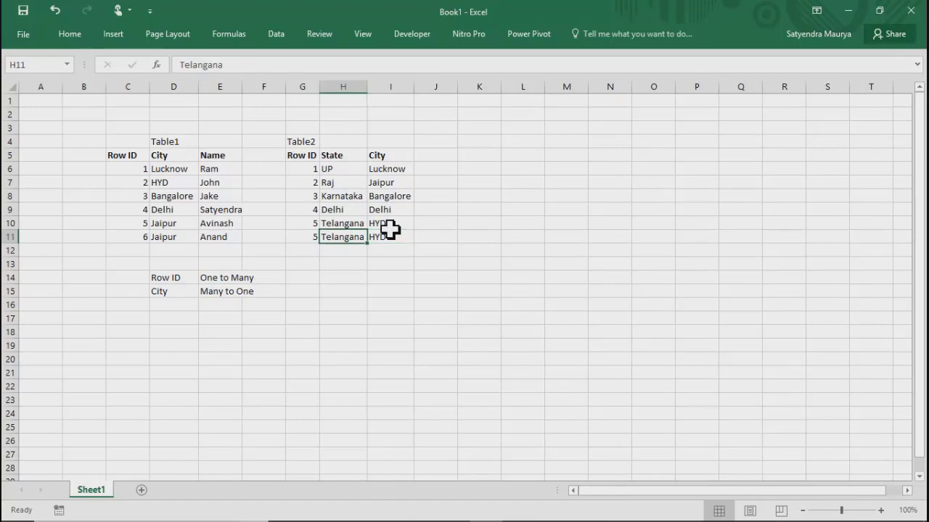
key("Left")
key("Left")
key("Down")
key("Down")
key("Down")
key("Down")
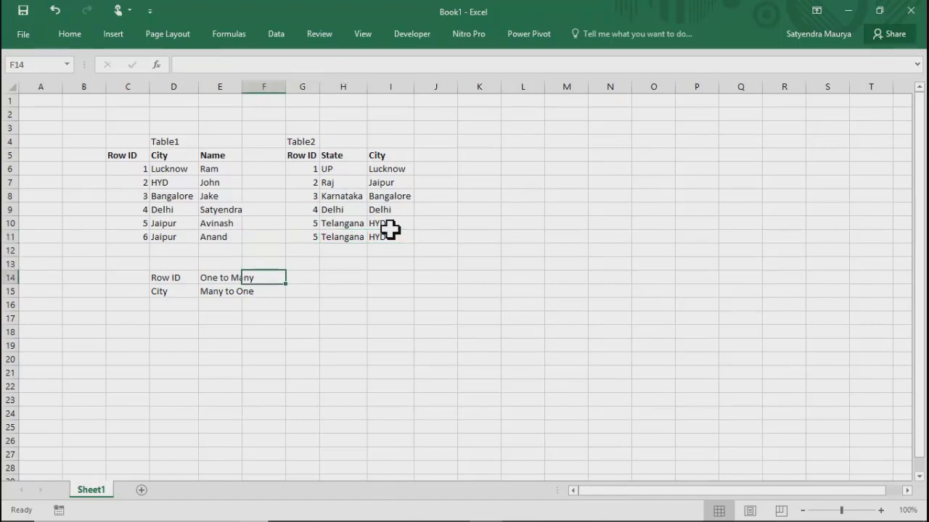
key("Left")
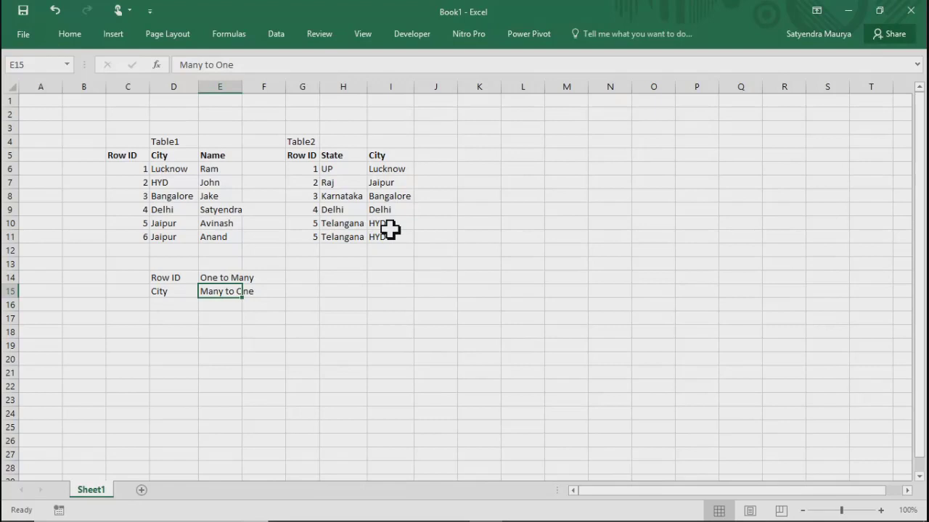
key("Right")
key("Right")
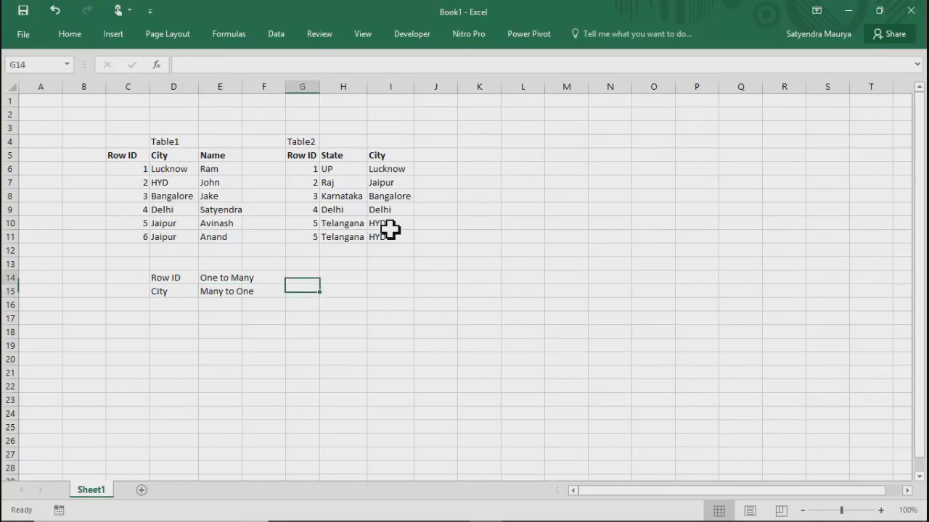
Step: Highlight Table2's two Telangana rows, G10:I11, to examine the duplicated records
key("Up")
key("Up")
key("Up")
key("Up")
key("Up")
key("shift+Right")
key("shift+Right")
key("shift+Down")
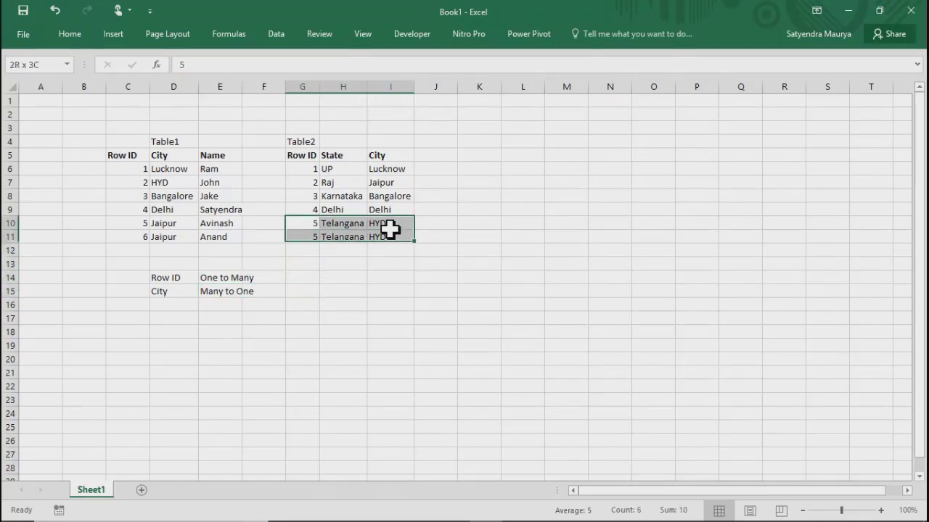
key("shift+Down")
Step: Enter "Many to Many" in cell F15 as the second relationship type for City
key("Left")
key("Down")
key("Down")
key("Down")
key("Down")
key("Down")
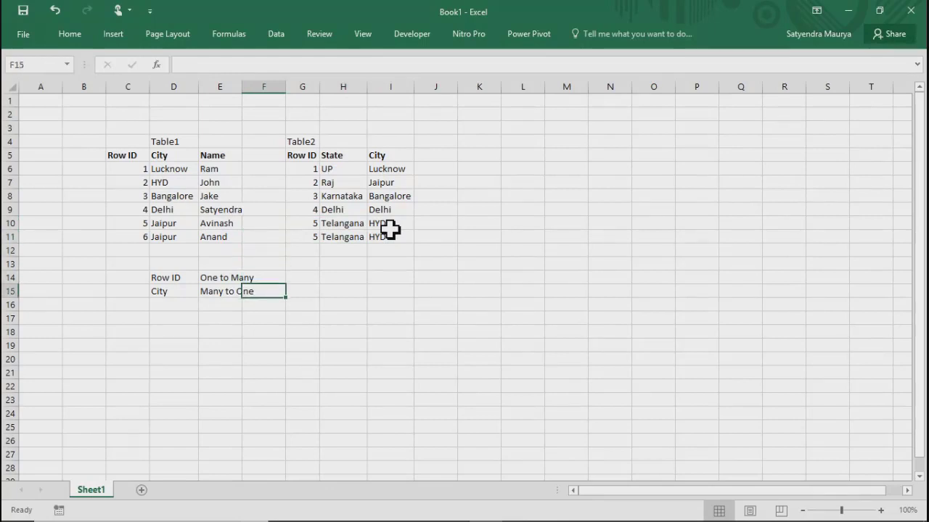
type("Many t")
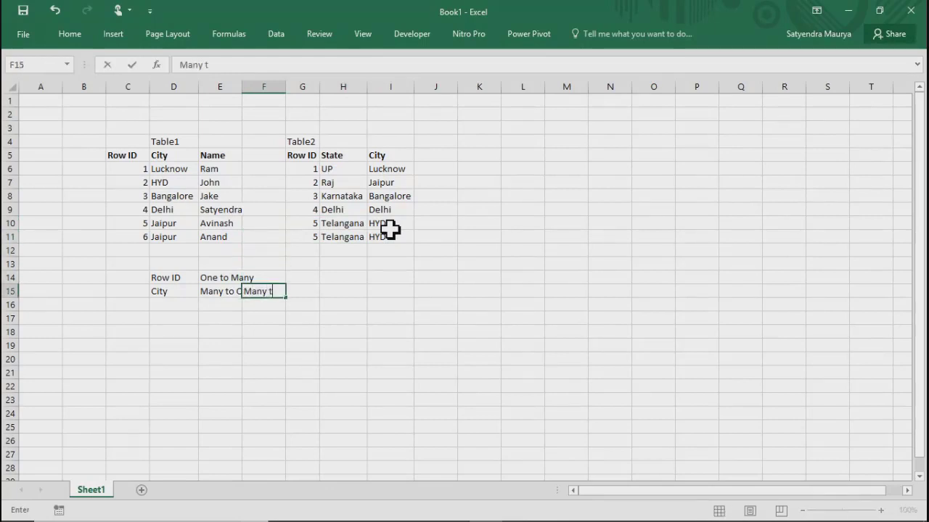
type("o Mnay")
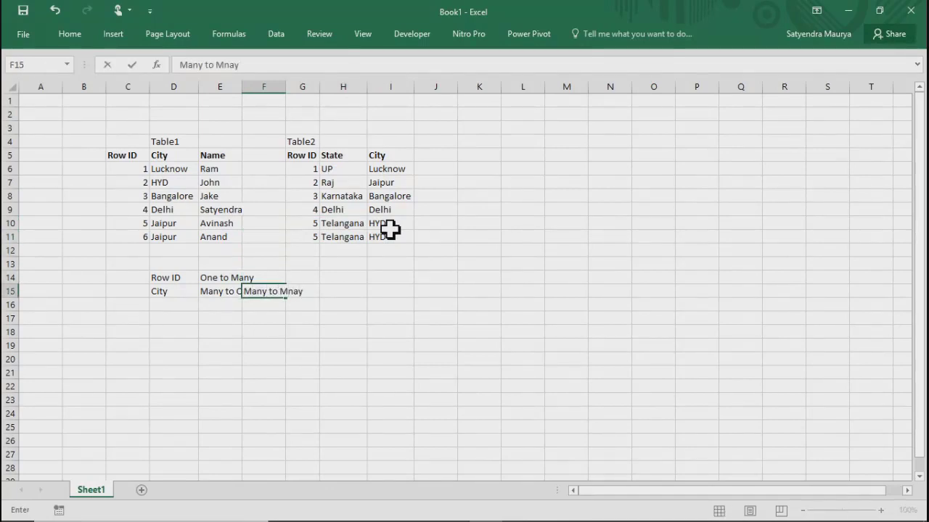
key("BackSpace")
key("BackSpace")
key("BackSpace")
type("any")
key("Return")
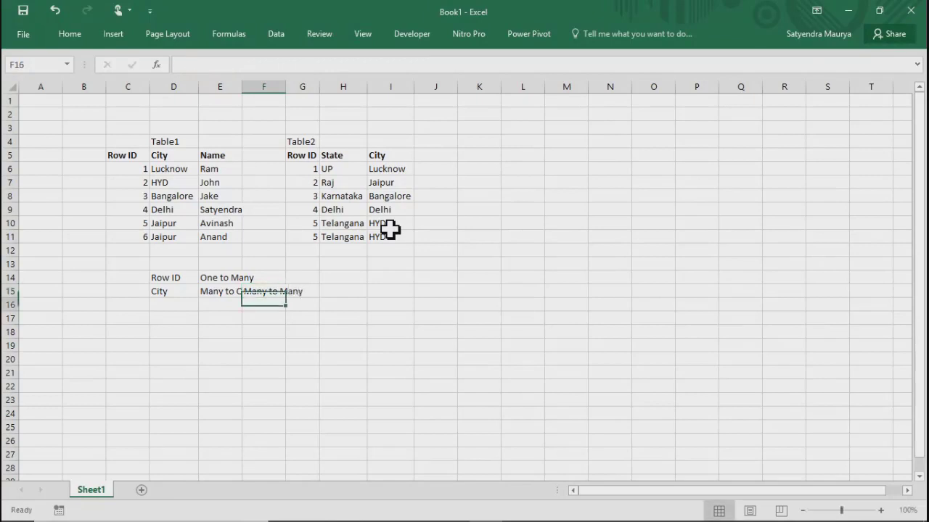
Step: AutoFit the widths of columns E and F to the relationship labels in E15 and F15
key("Up")
key("Left")
key("shift+Right")
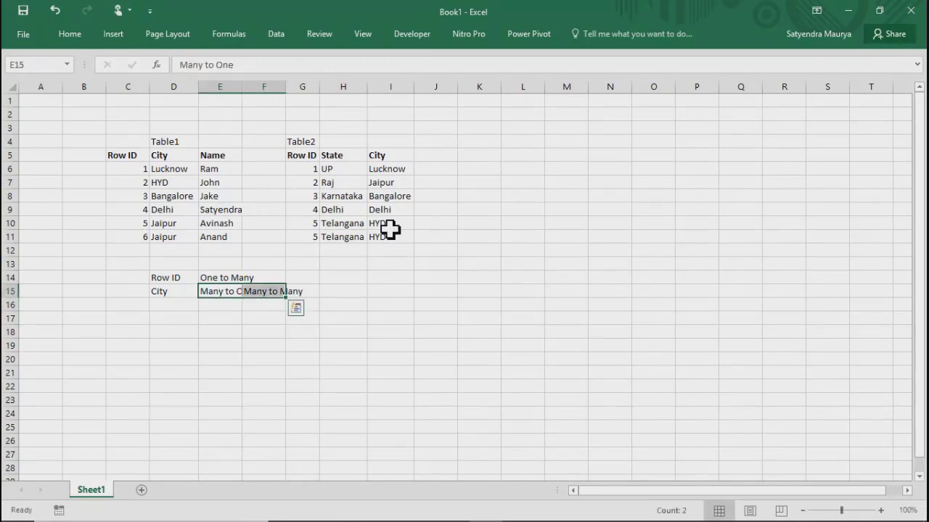
key("alt+h")
key("o")
key("i")
key("Down")
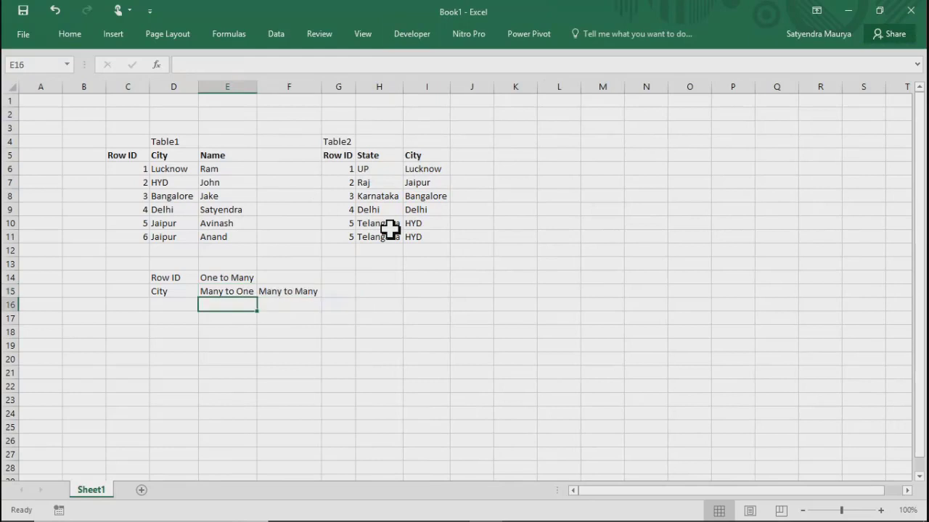
Step: Compare the City columns of Table1 and Table2 against the relationship labels entered for City in row 15
key("Up")
key("Right")
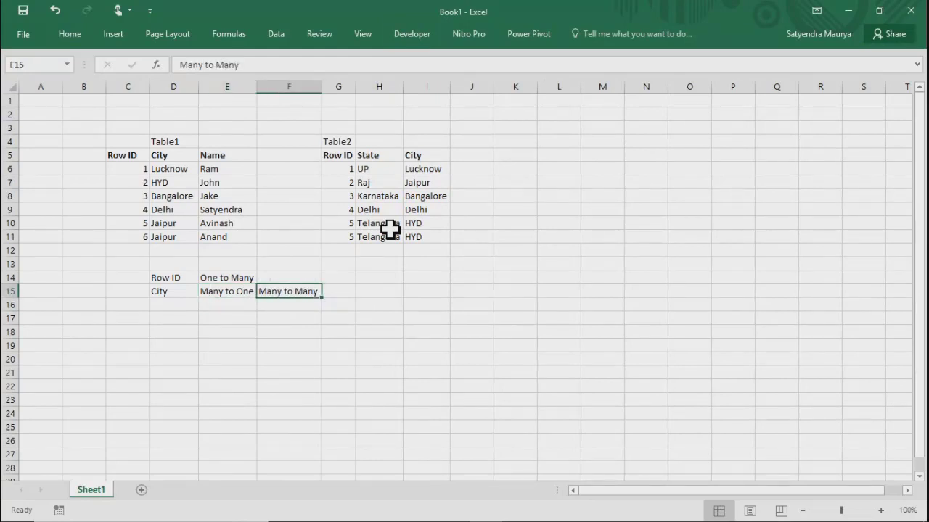
key("Left")
key("Left")
key("Up")
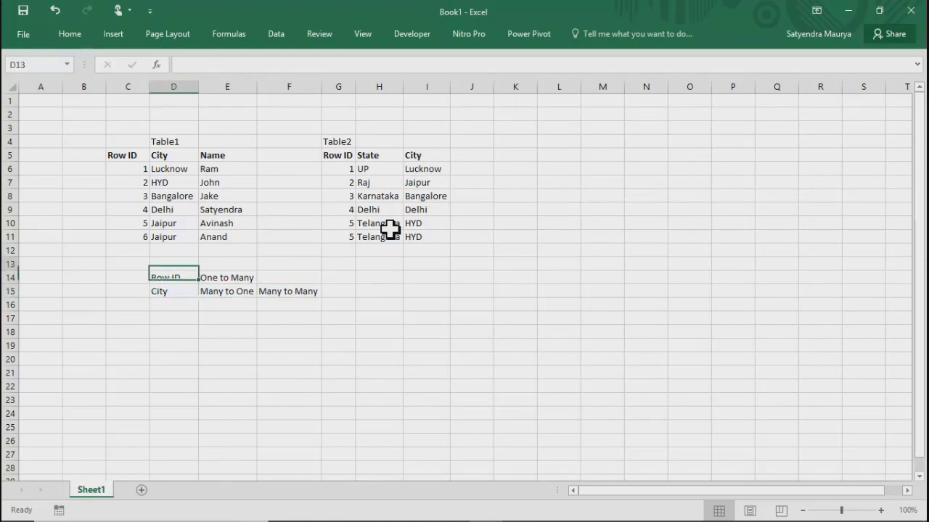
key("Up")
key("Up")
key("Up")
key("Up")
key("Up")
key("Up")
key("Up")
key("Up")
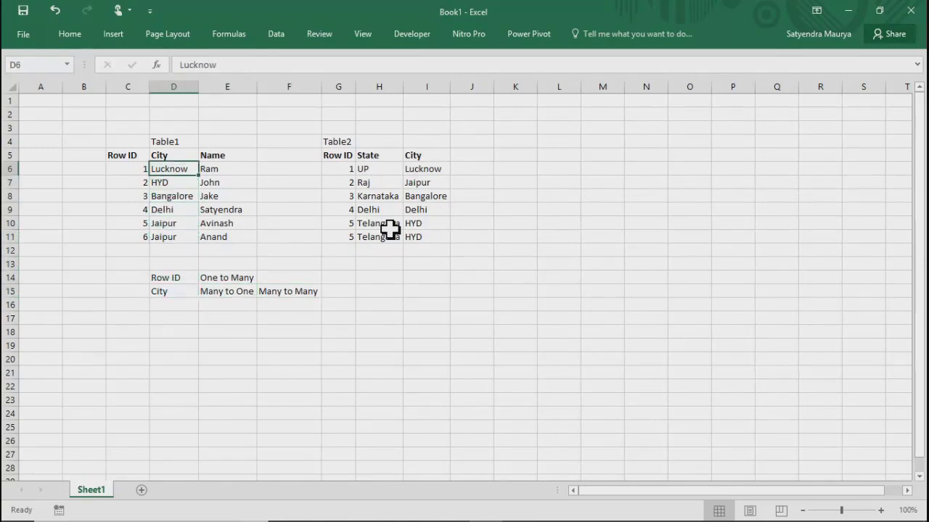
key("Right")
key("Right")
key("Right")
key("Right")
key("Right")
key("Right")
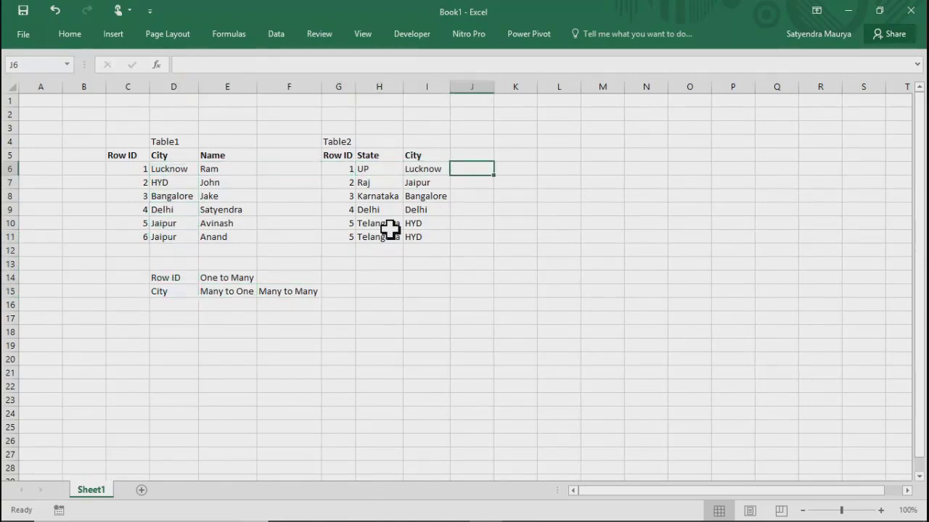
key("Up")
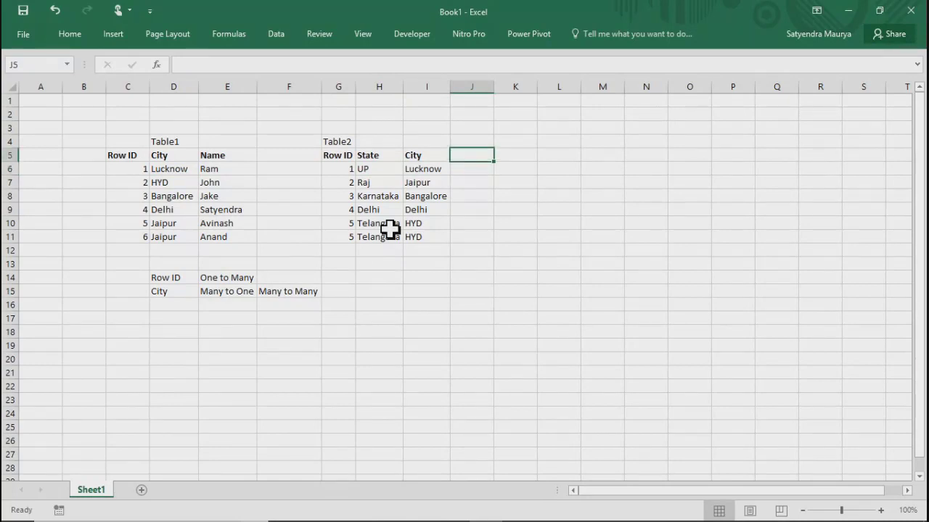
Step: Clear Table2's duplicate Telangana record in G11:I11
key("Down")
key("Down")
key("Down")
key("Down")
key("Down")
key("Down")
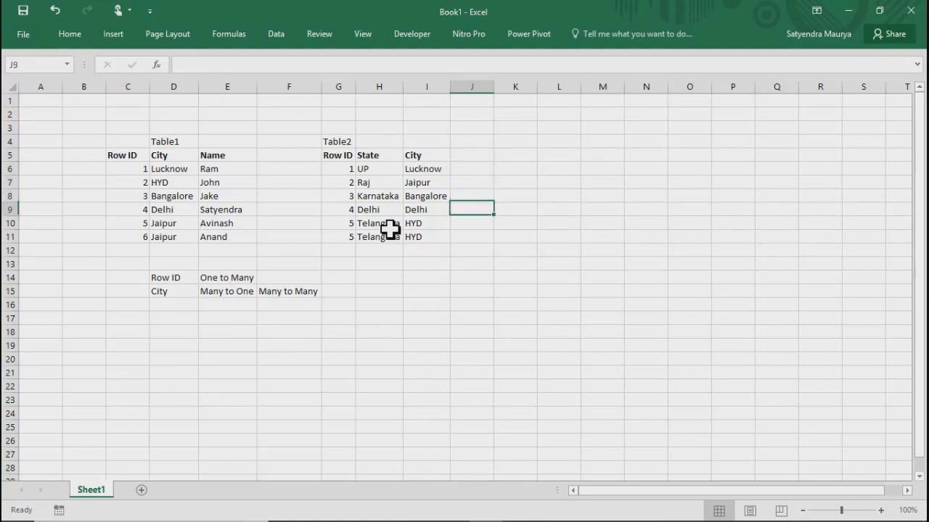
key("Left")
key("Left")
key("shift+Right")
key("Left")
key("Right")
key("Right")
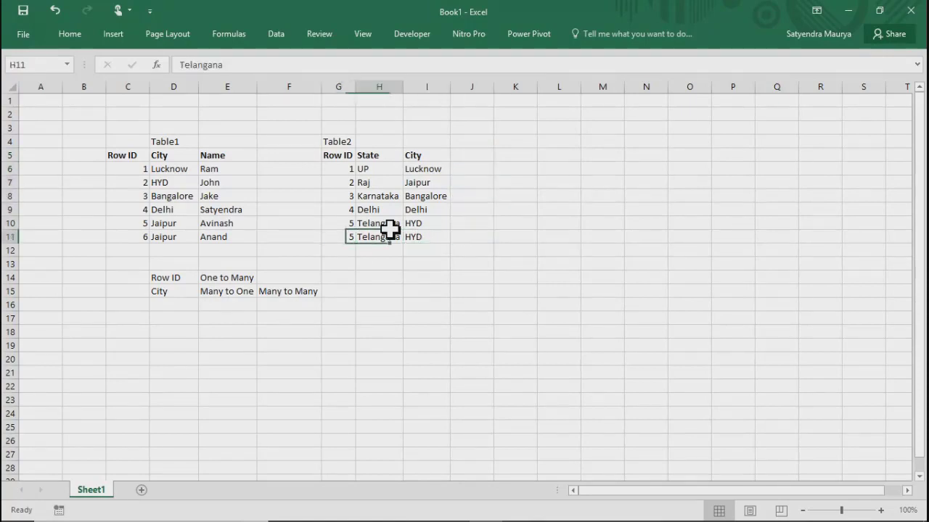
key("Left")
key("Left")
key("shift+Right")
key("shift+Right")
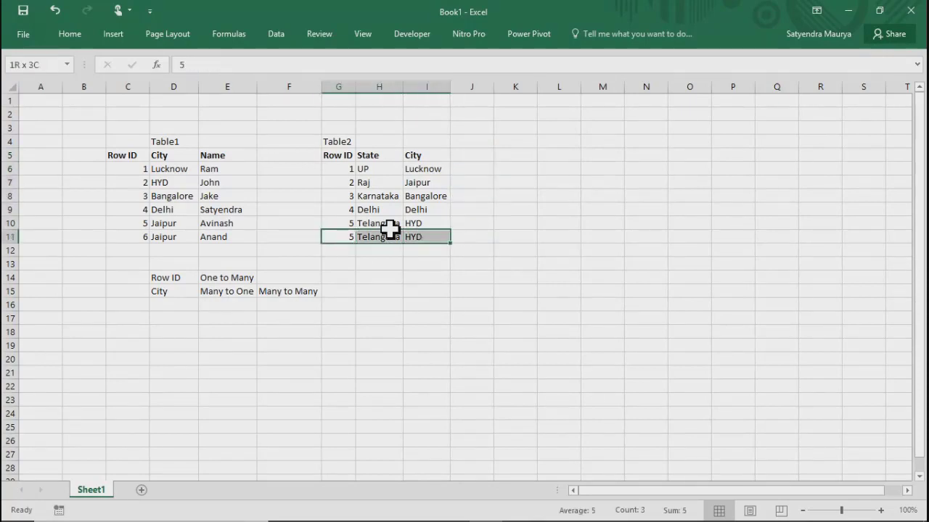
key("Delete")
key("Down")
key("Up")
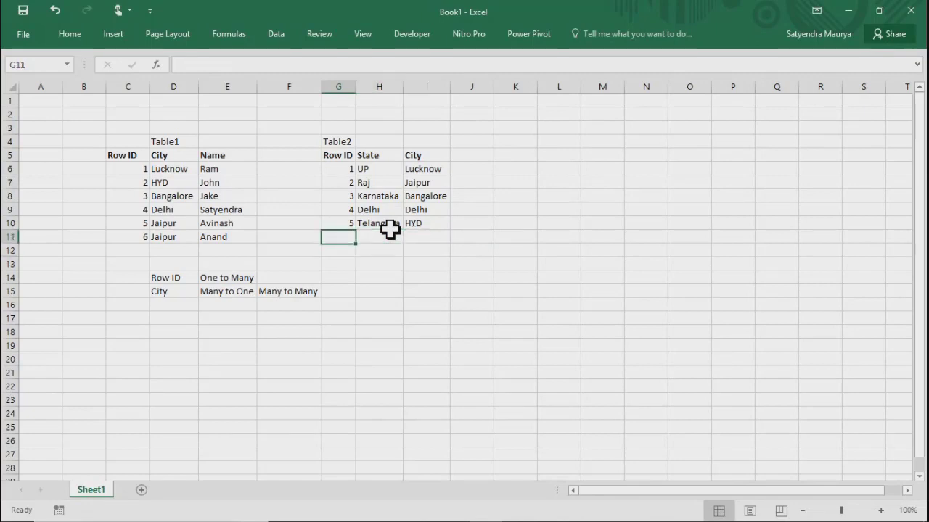
Step: Clear the "Many to Many" label from cell F15
key("Up")
key("Down")
key("Down")
key("Down")
key("Down")
key("Down")
key("Left")
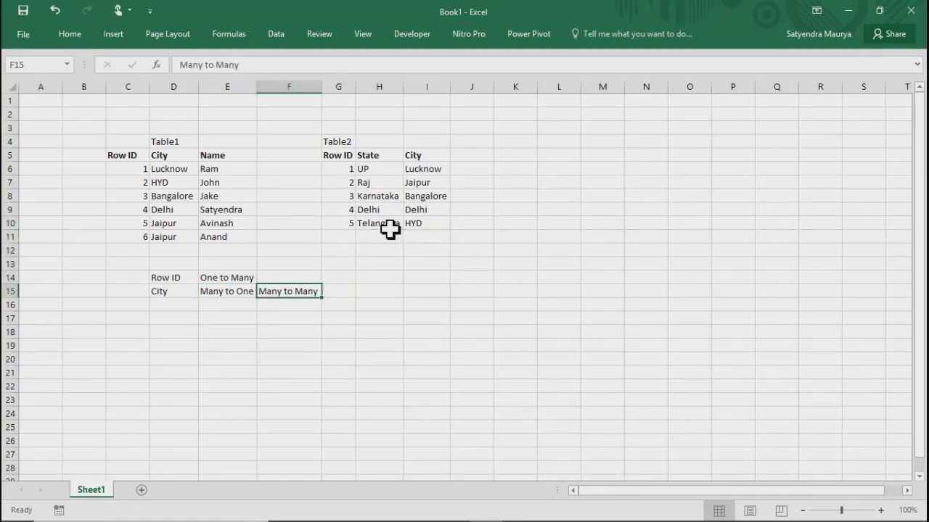
key("Delete")
Step: Enter "Row ID" in cell D16 below the City label
key("Left")
key("Down")
key("Left")
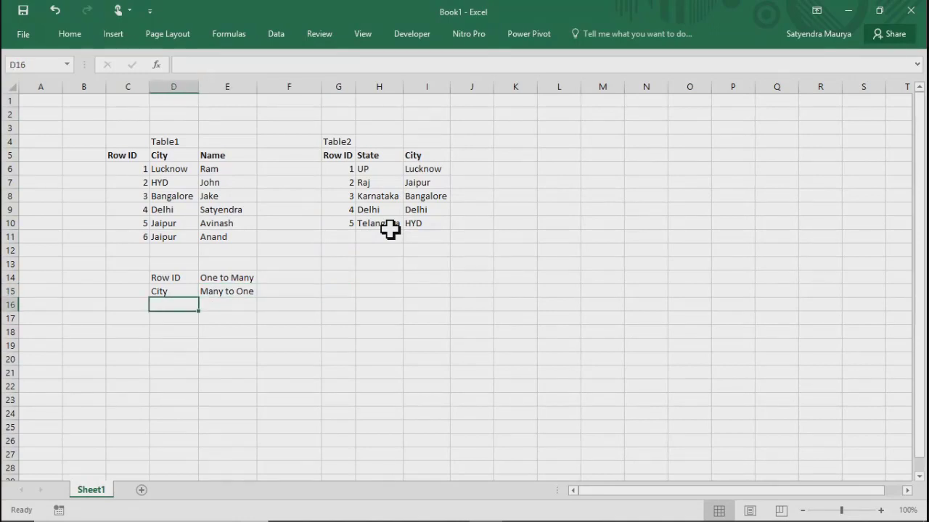
type("Row ID")
key("Return")
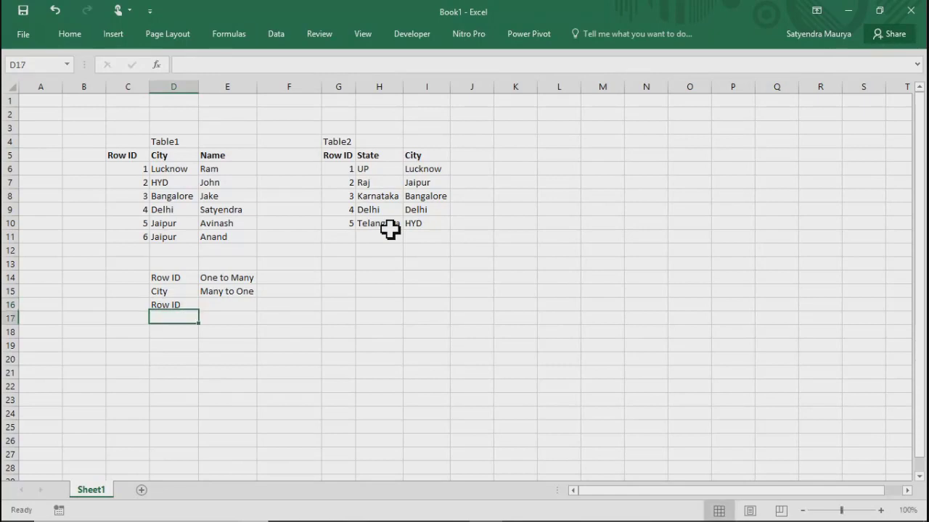
Step: Clear the earlier Row ID and "One to Many" labels from row 14
key("Up")
key("Up")
key("Up")
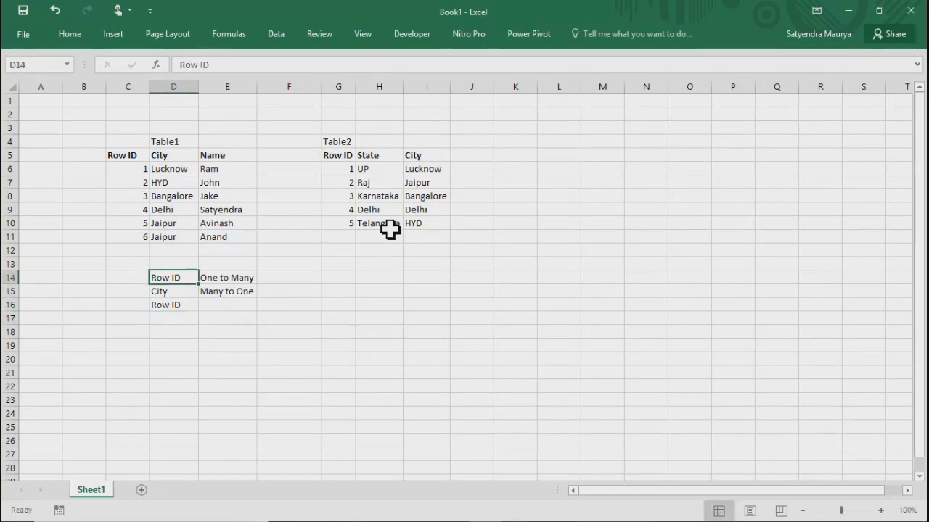
key("shift+Right")
key("shift+Right")
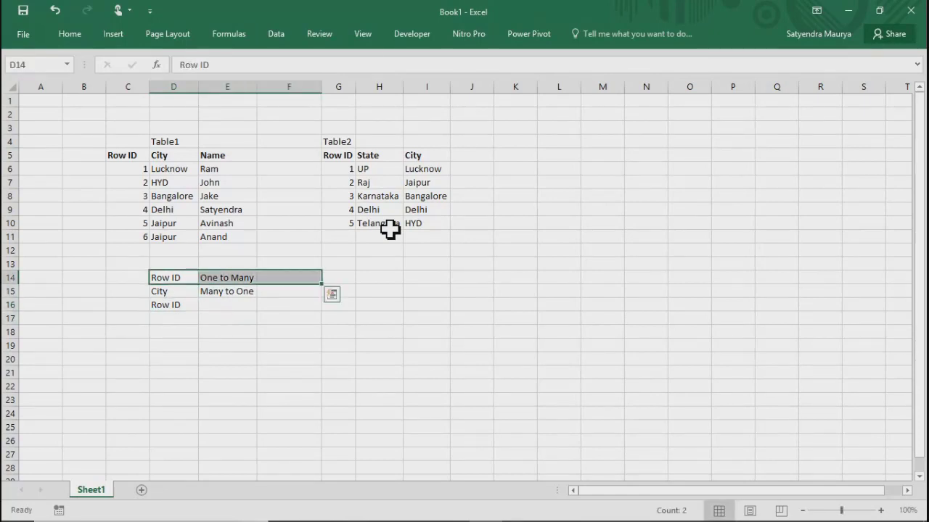
key("Delete")
Step: Compare the Row ID values of Table1 and Table2, starting from cells C6 and G6
key("Up")
key("Up")
key("Up")
key("Up")
key("Up")
key("Up")
key("Up")
key("Up")
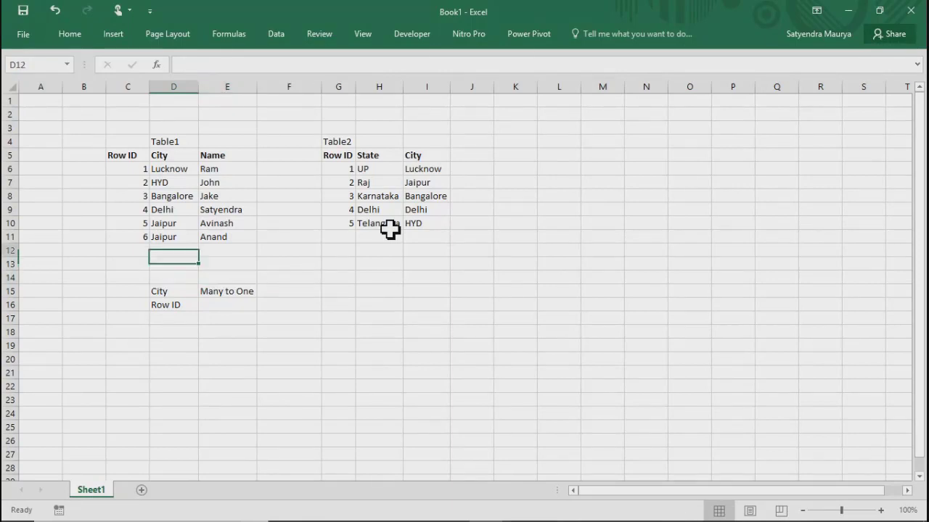
key("Left")
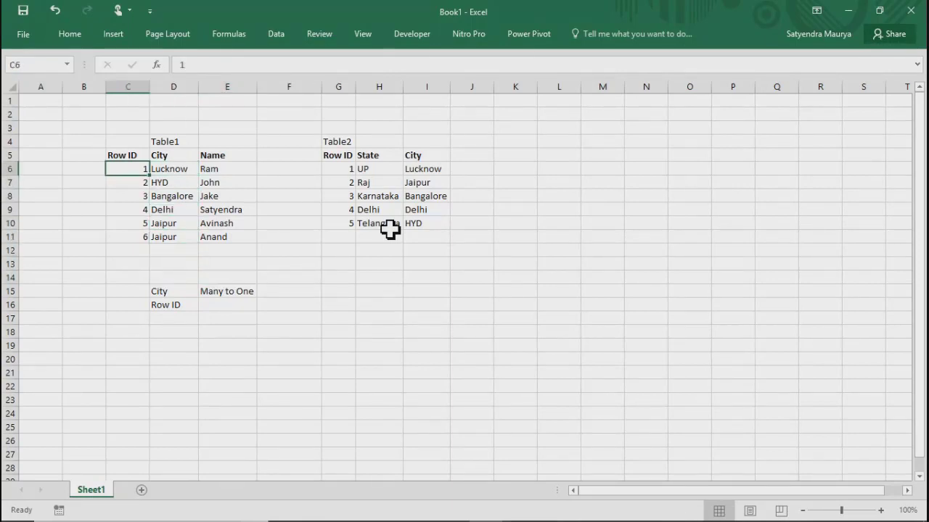
left_click(352, 173)
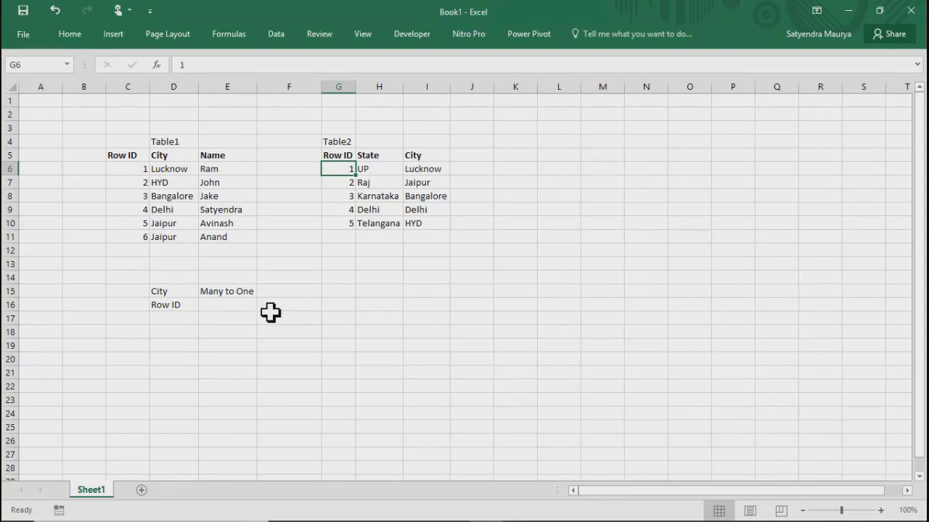
Step: Enter "One to One" in cell E16 as the relationship type for Row ID
left_click(226, 311)
type("One")
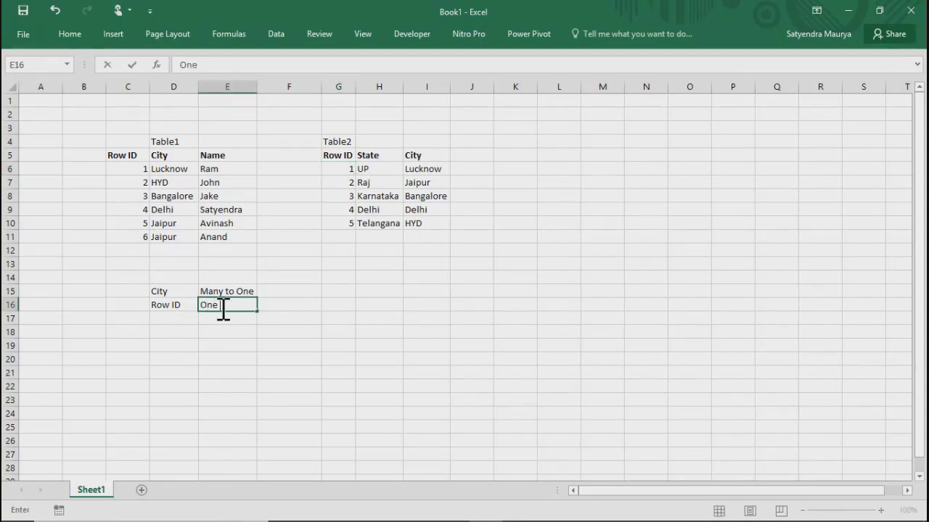
type(" to One")
key("Return")
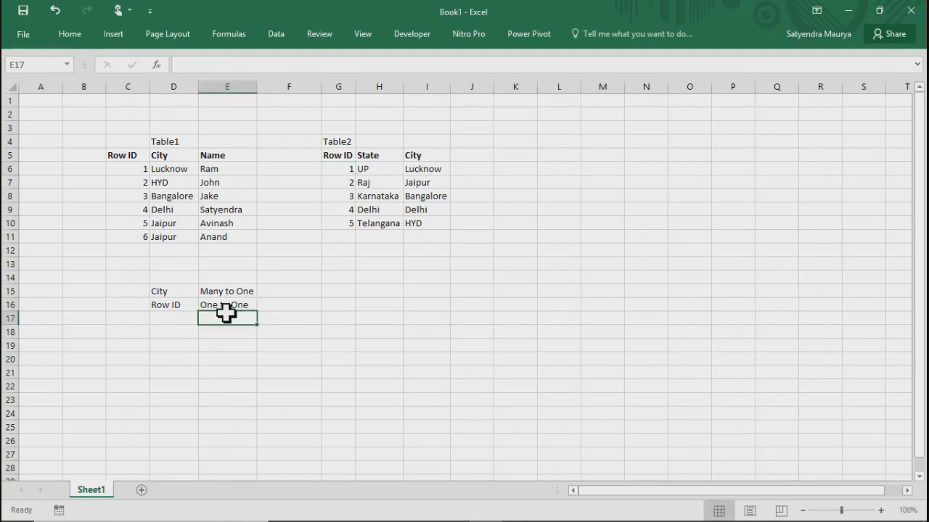
left_click(226, 311)
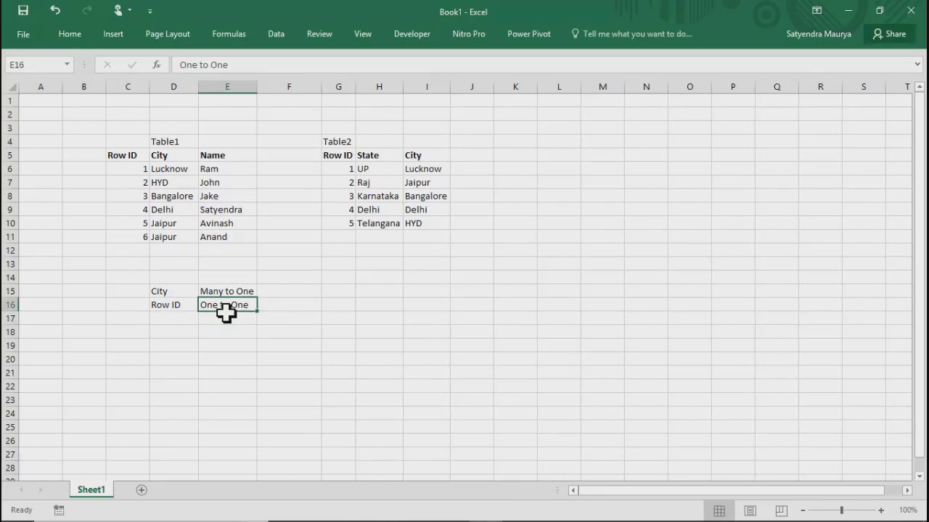
key("Return")
left_click(242, 306)
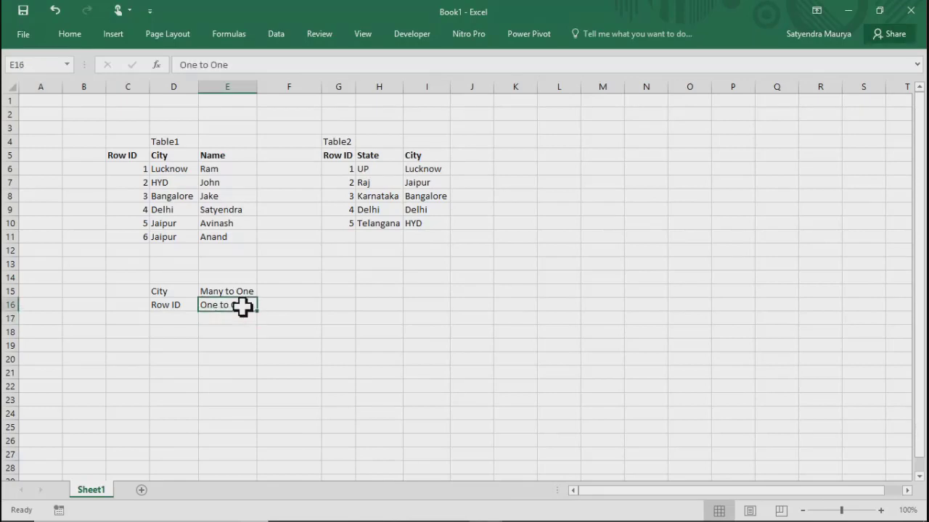
Step: Highlight the Table1 and Table2 headings, Table1's City values in D6:D11 and its Row ID values in C6:C11
left_click(306, 312)
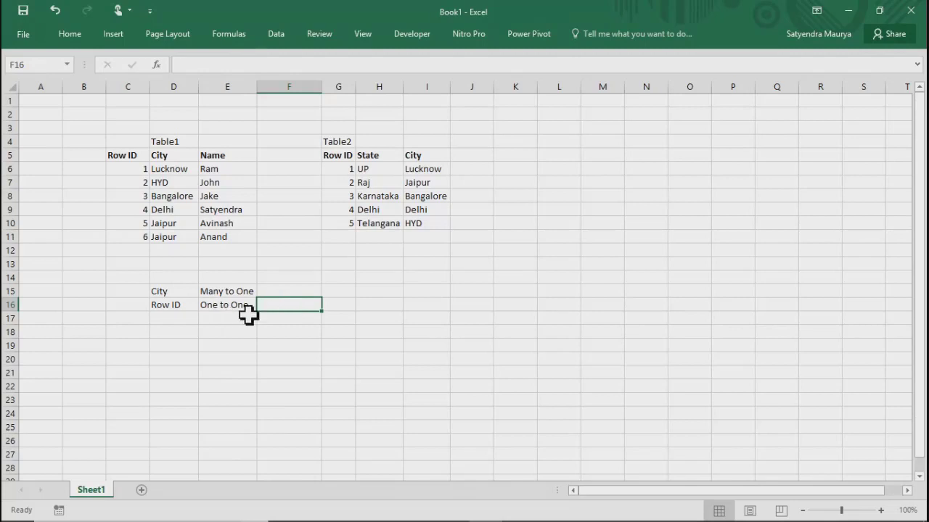
left_click_drag(180, 145, 481, 142)
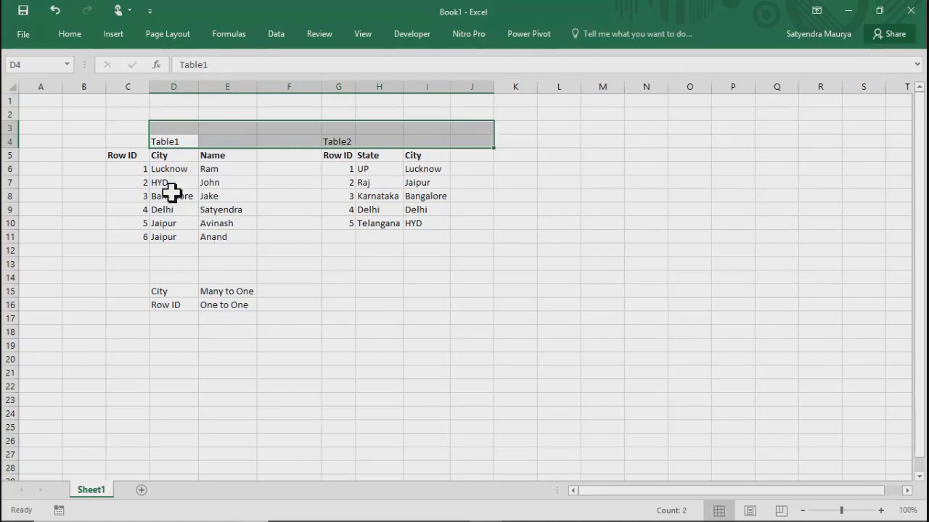
left_click_drag(174, 173, 170, 237)
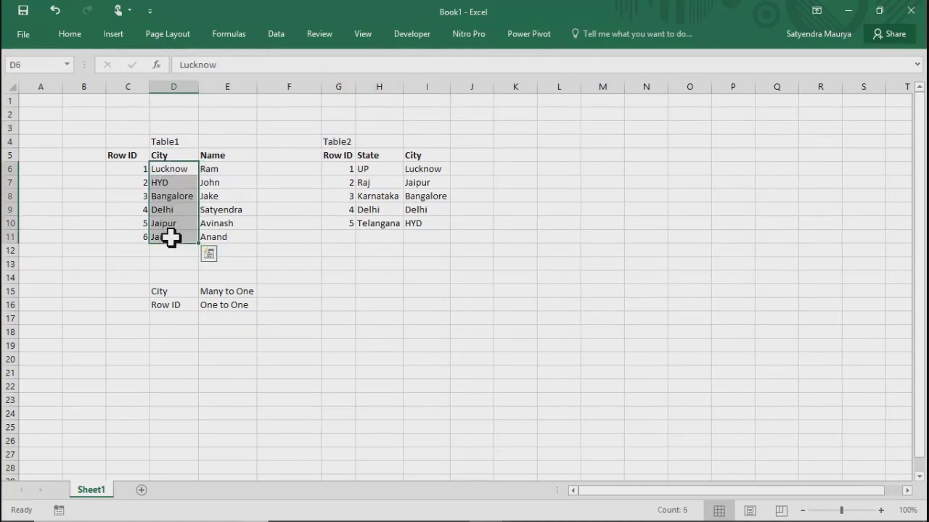
left_click_drag(139, 172, 139, 239)
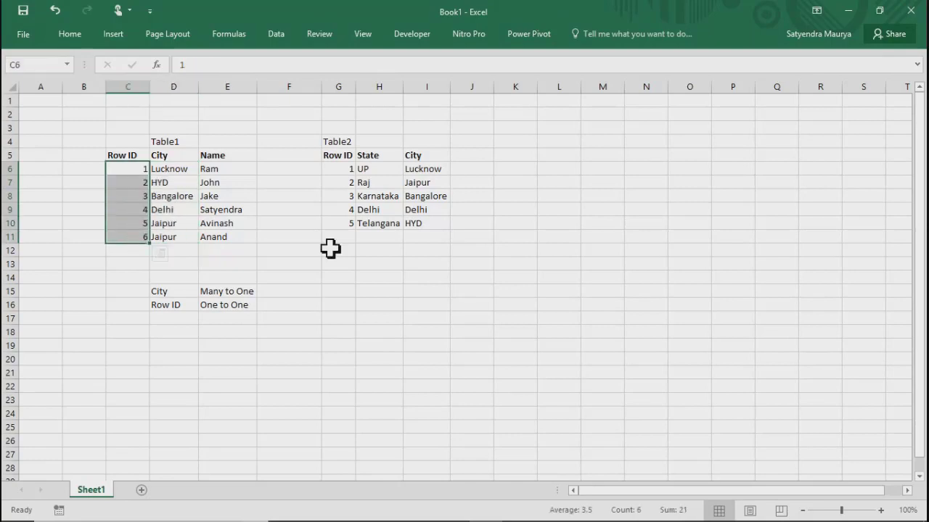
Step: Write "NULL" in cell F11 beside Table1's sixth record, and erase it again
left_click(277, 226)
left_click(276, 239)
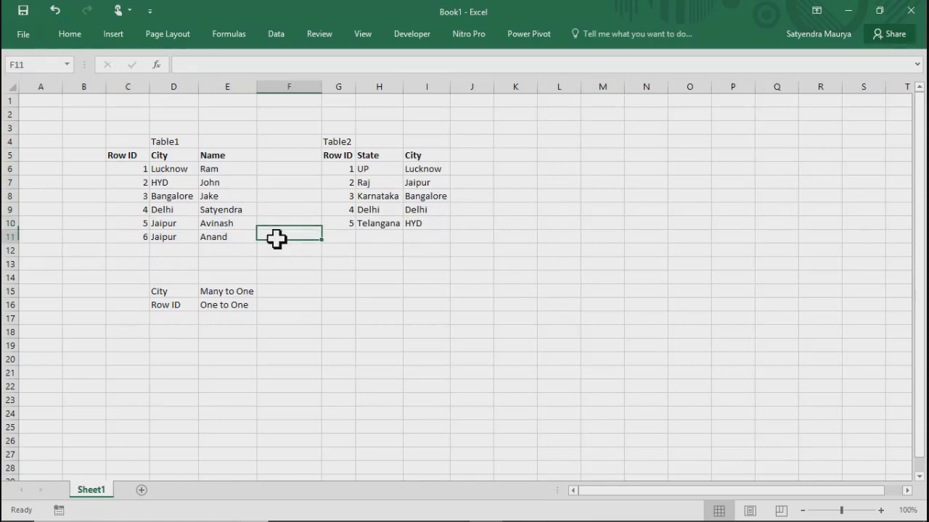
type("NULL")
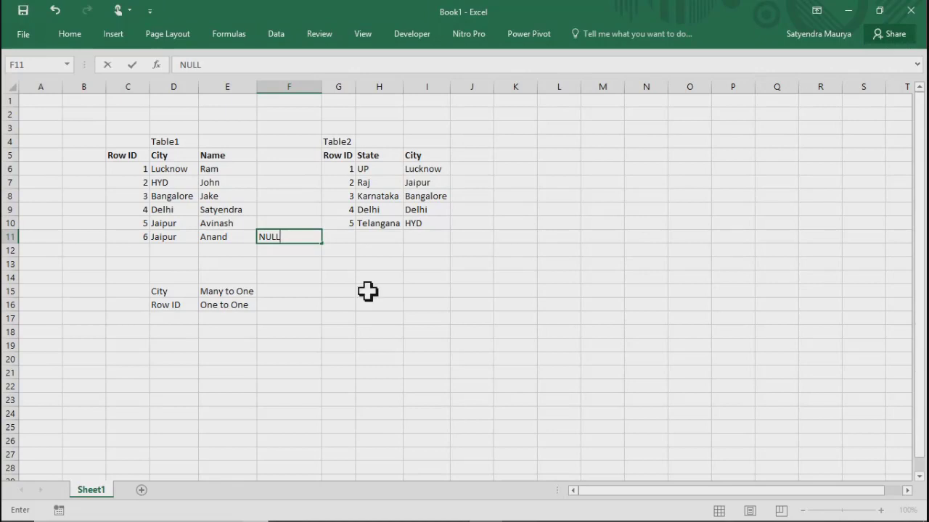
key("BackSpace")
key("BackSpace")
key("BackSpace")
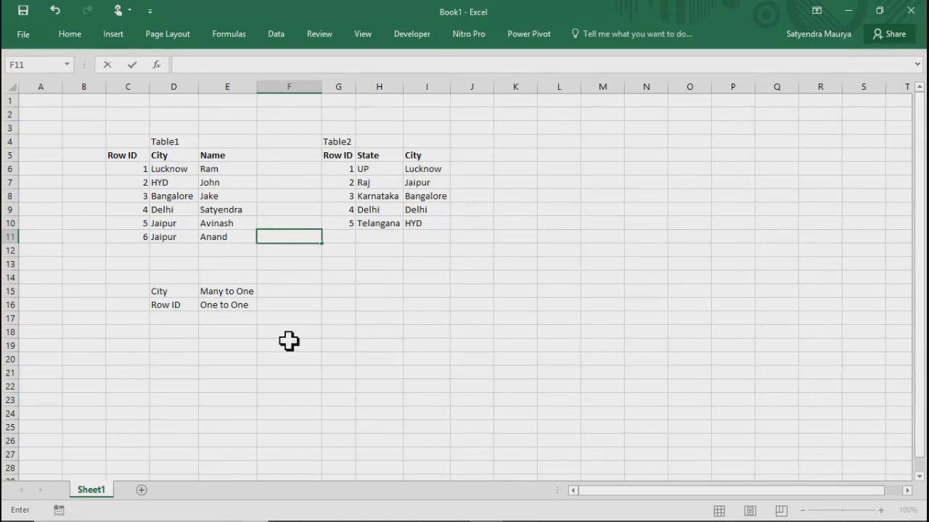
Step: Enter "Inner Join" in cell F16 beside the One to One label
left_click(270, 310)
type("I")
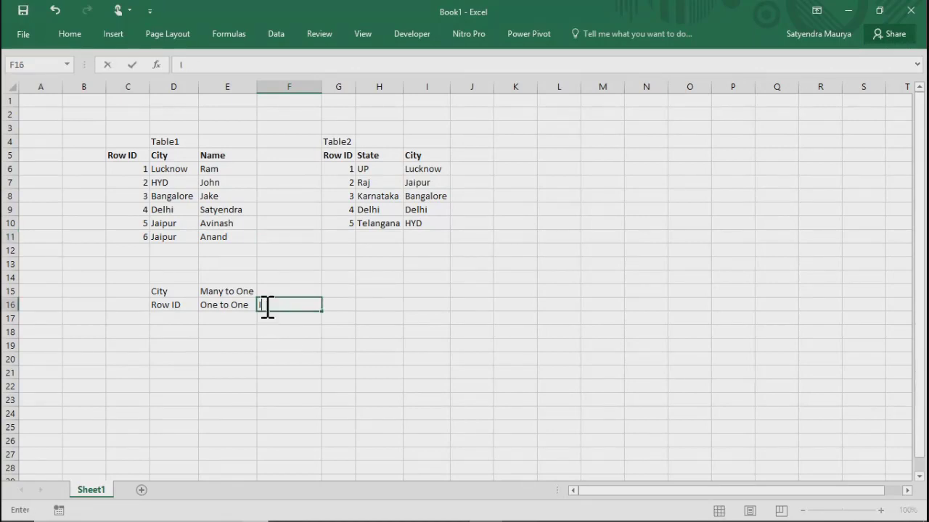
type("nner Join")
key("Return")
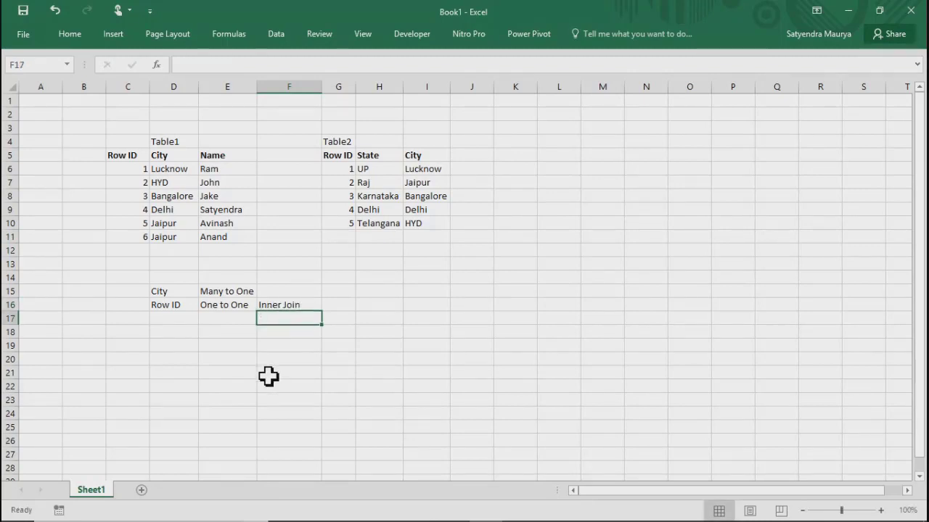
Step: Highlight the City relationship in D15:E15 and the repeated Jaipur entries in D10:D11 to examine how they correspond
left_click(179, 317)
left_click_drag(182, 293, 226, 295)
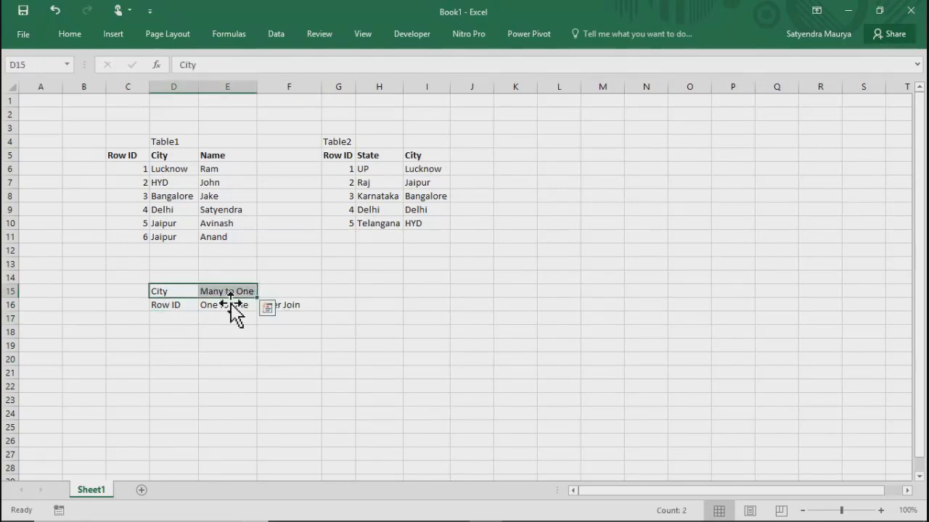
left_click_drag(167, 230, 167, 240)
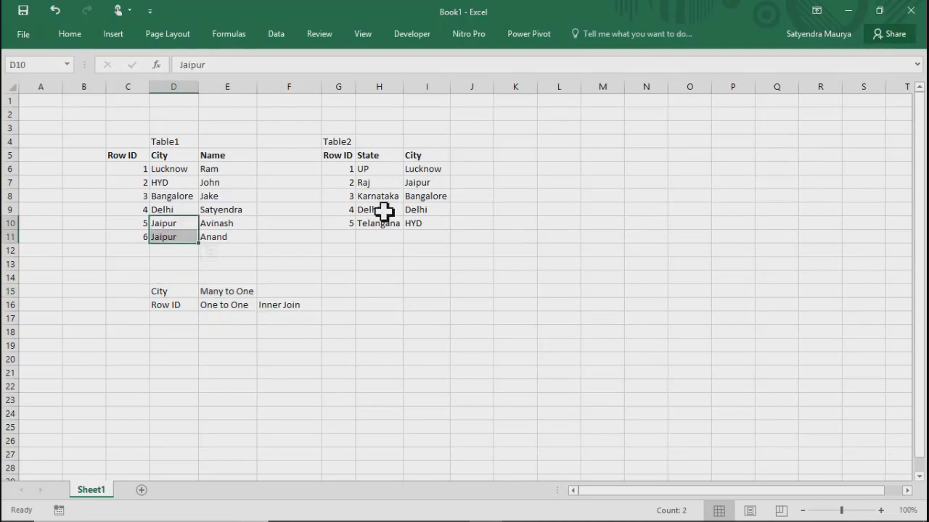
left_click(343, 291)
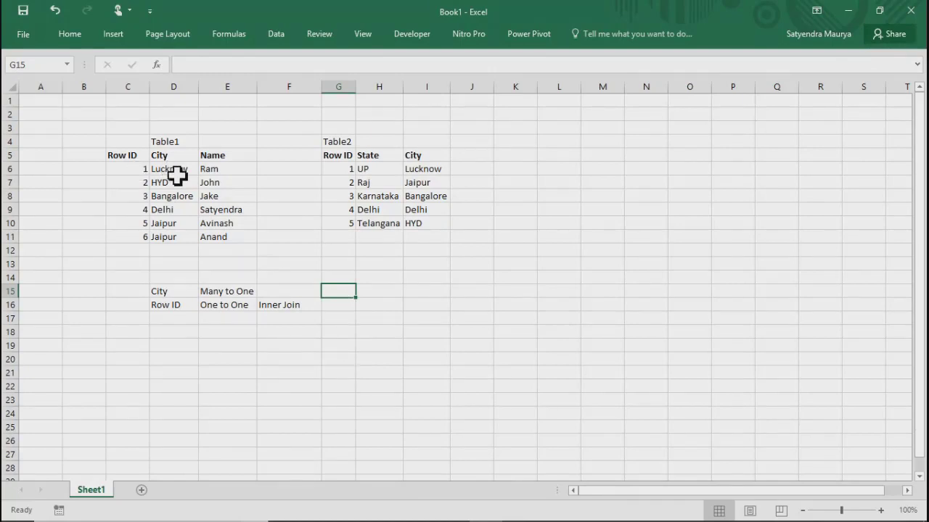
Step: Highlight the City values of Table1 in D6:D11 and of Table2 in I6:I10 to compare the two columns
left_click_drag(173, 170, 166, 238)
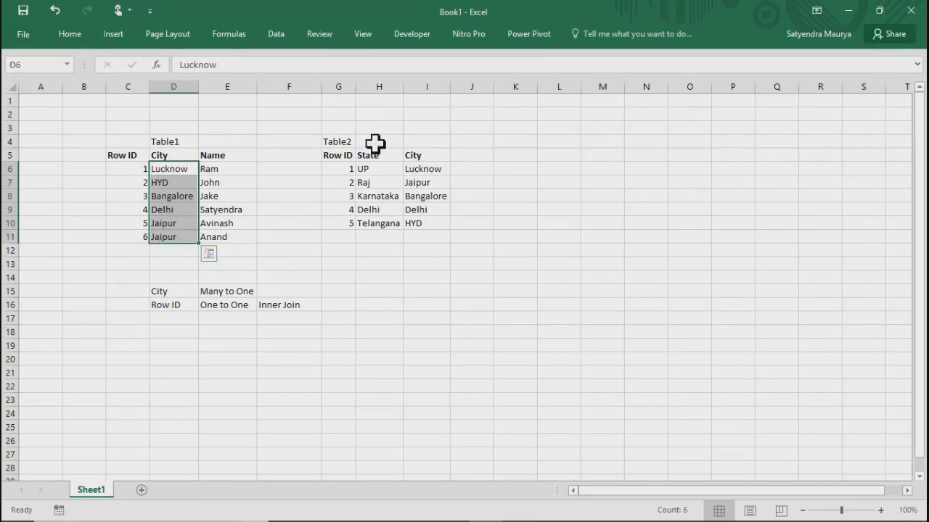
left_click_drag(428, 174, 423, 229)
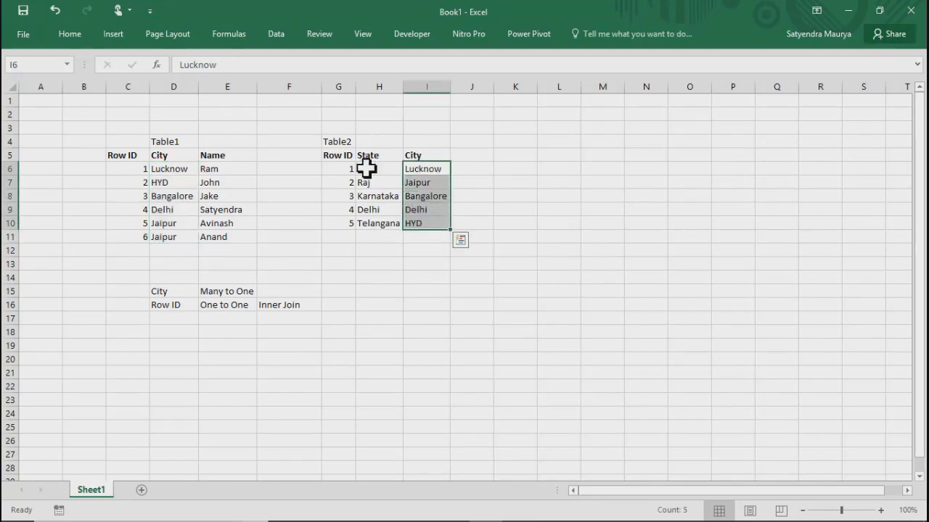
left_click(363, 246)
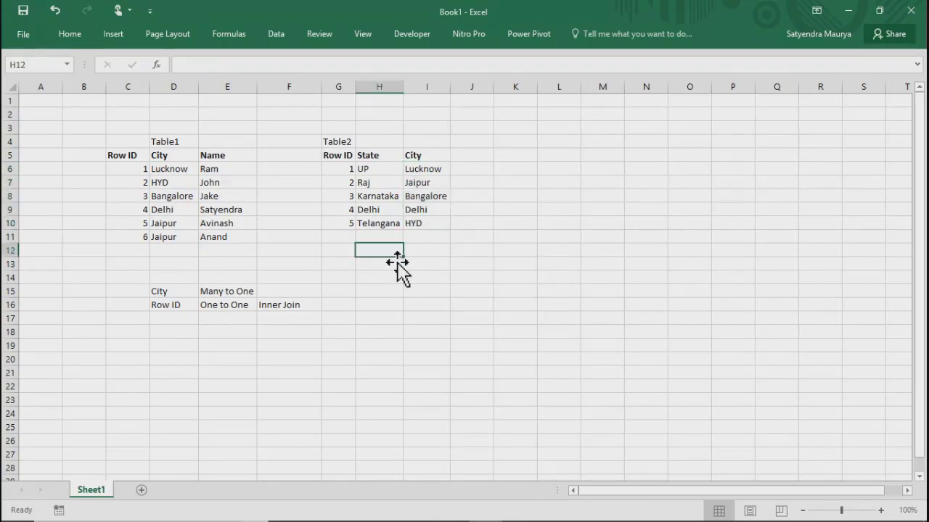
left_click(418, 225)
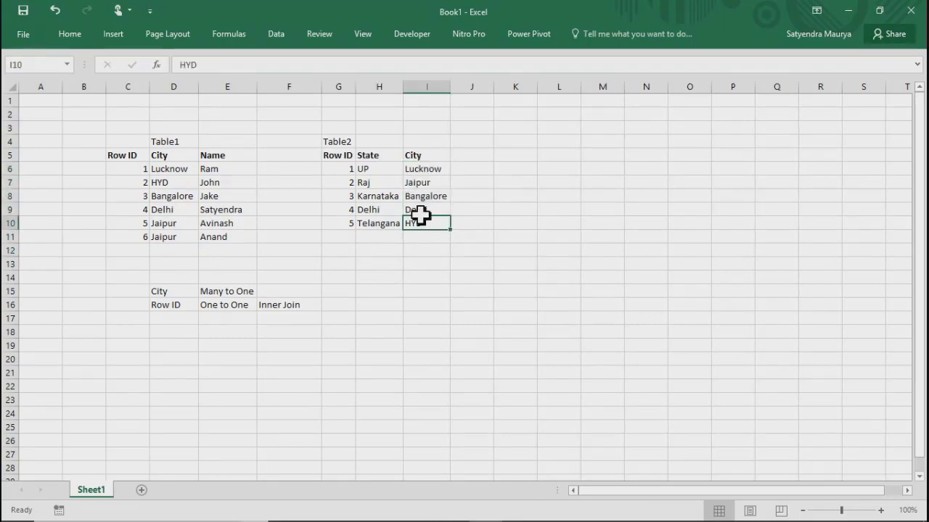
left_click(421, 211)
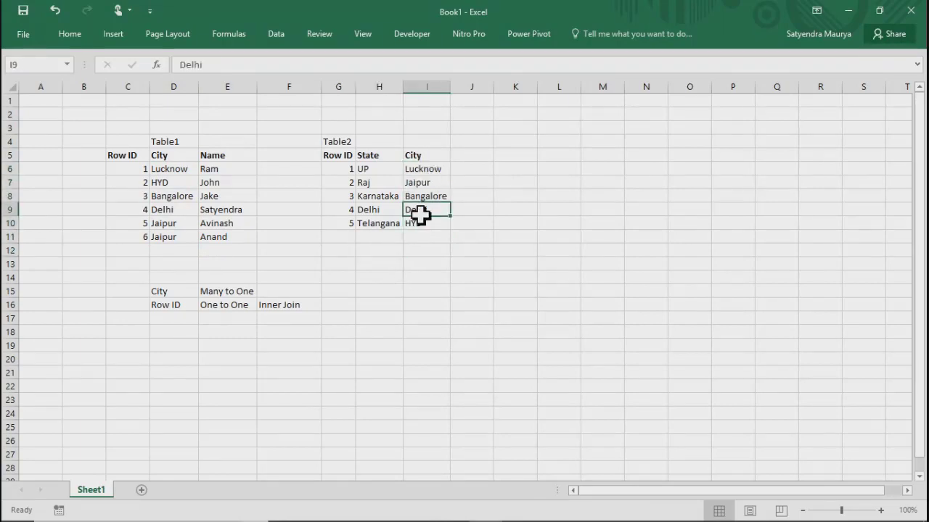
left_click(423, 194)
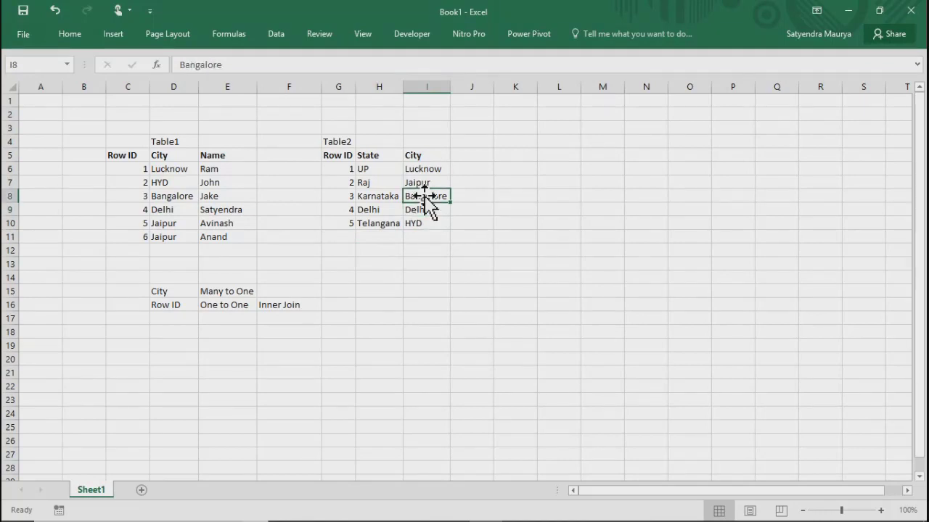
left_click_drag(423, 171, 421, 227)
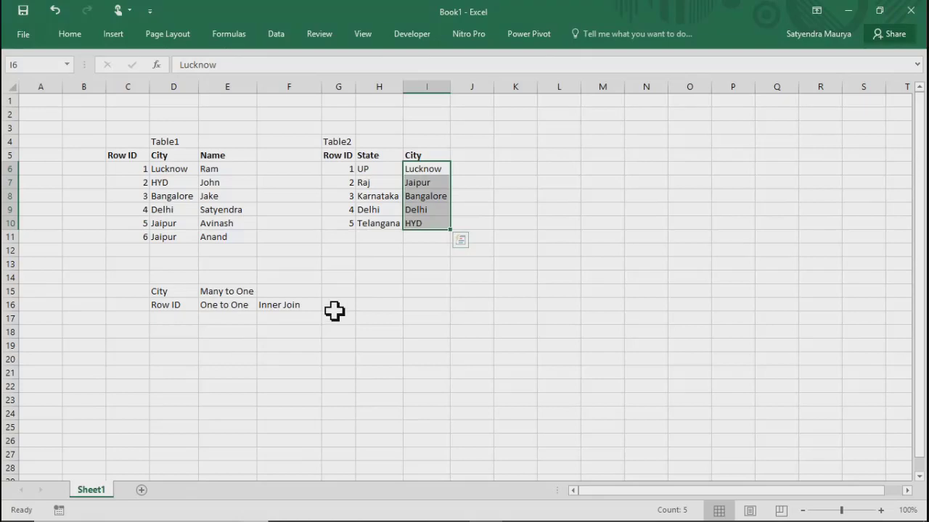
left_click(313, 294)
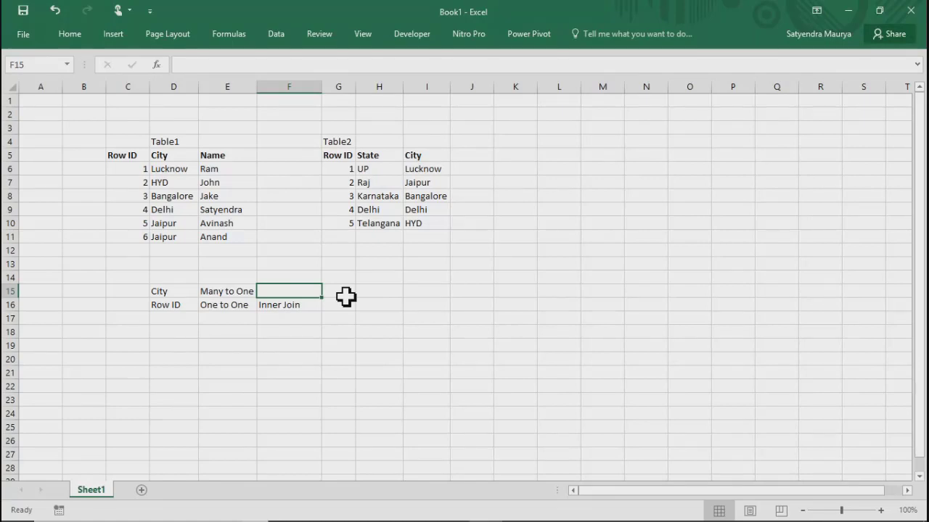
left_click(288, 331)
Step: Examine how Table1's repeated Jaipur entries in D10:D11 match Table2's Jaipur record in row 7
left_click(231, 248)
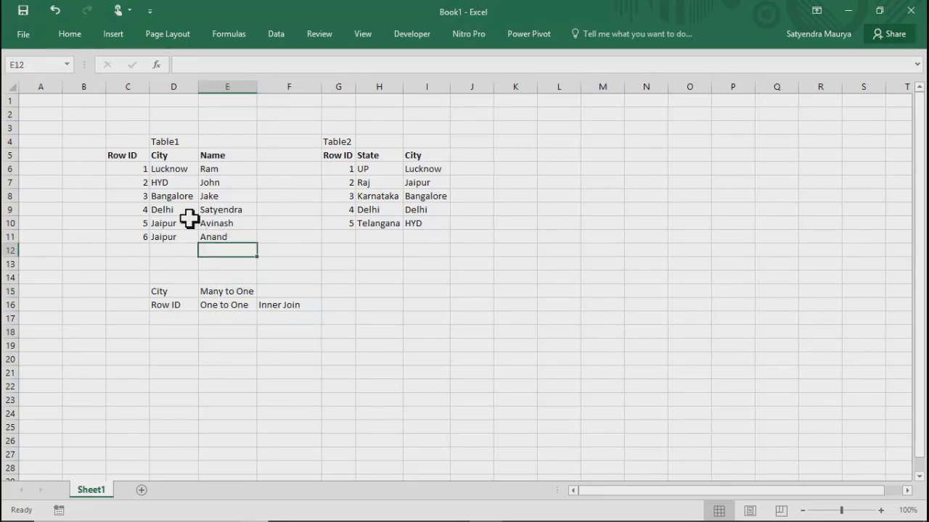
left_click(175, 238)
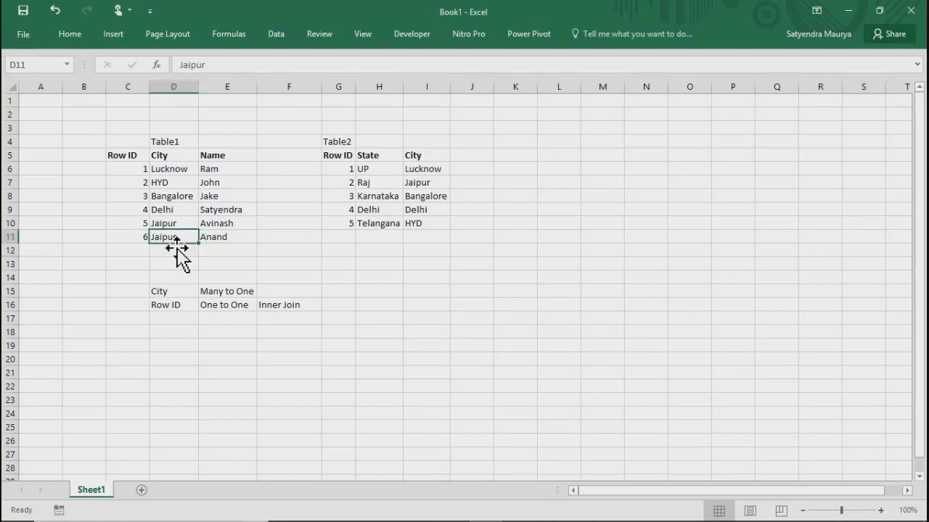
left_click(283, 240)
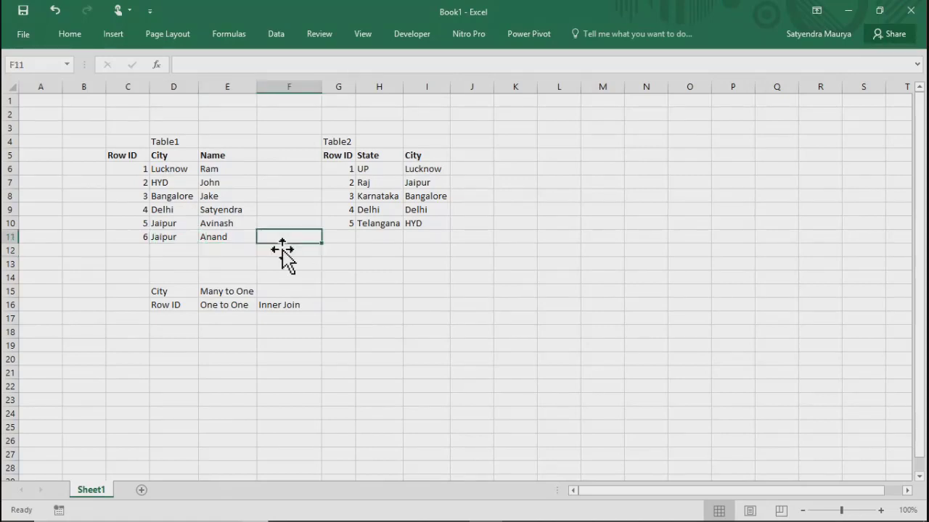
left_click(424, 186)
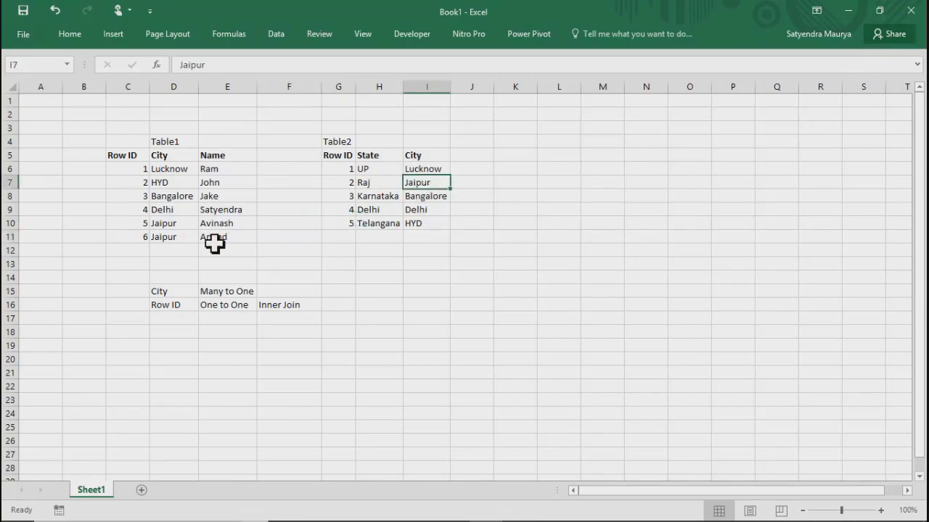
left_click_drag(186, 227, 186, 247)
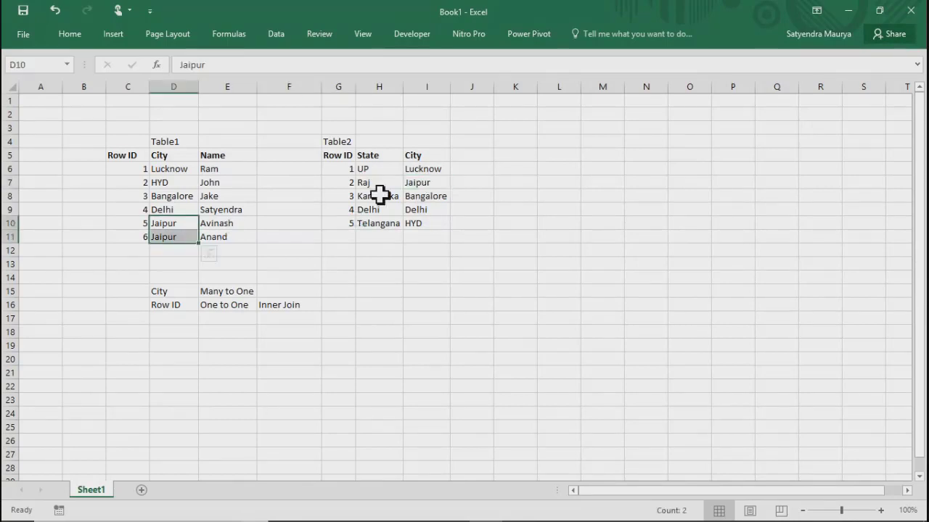
left_click_drag(348, 187, 387, 187)
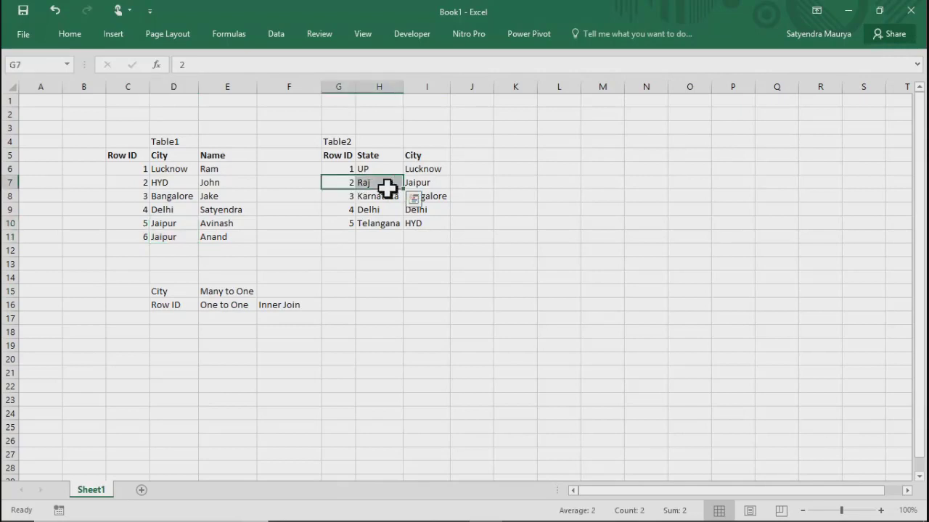
left_click_drag(268, 226, 273, 240)
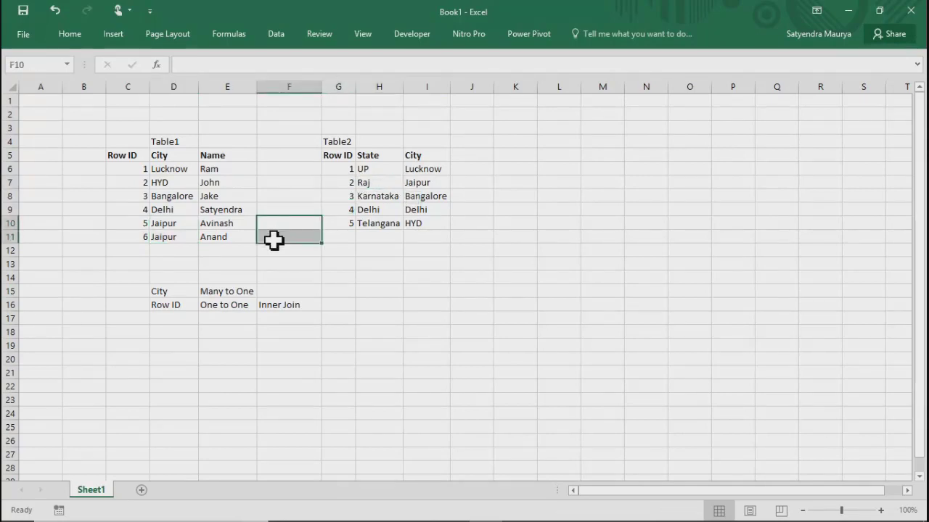
Step: Enter "Left Out Join" in cell F15 beside the Many to One label
left_click(296, 294)
type("Left")
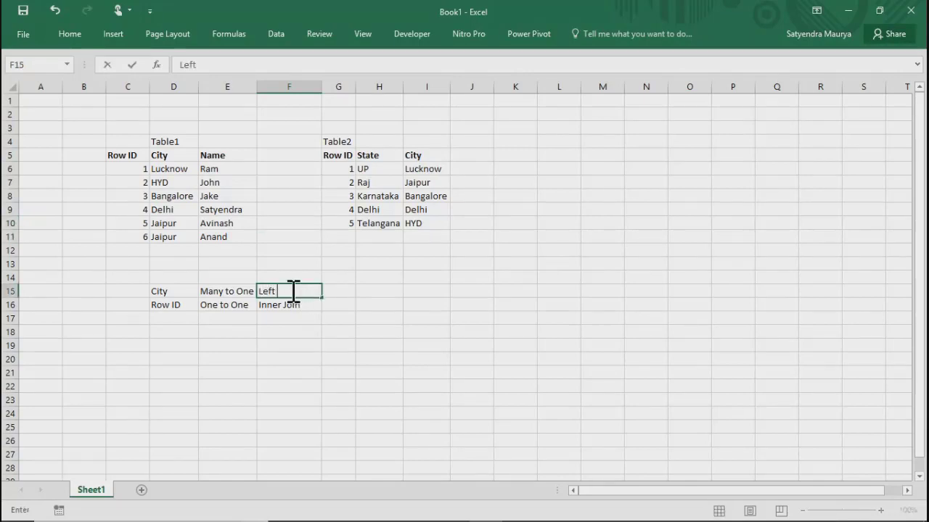
type(" Out Join")
key("Return")
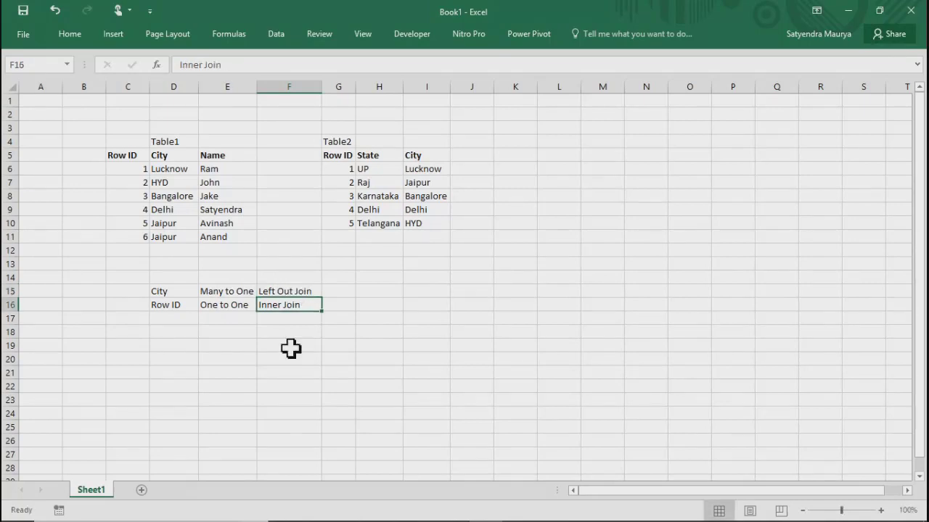
Step: Correct the join type in cell F15 to read "Left Outer Join"
left_click(224, 323)
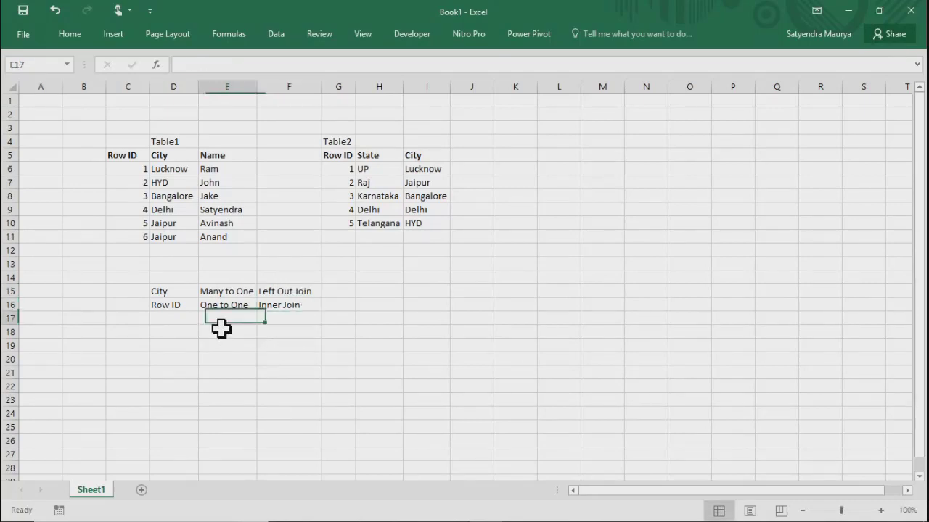
left_click(280, 293)
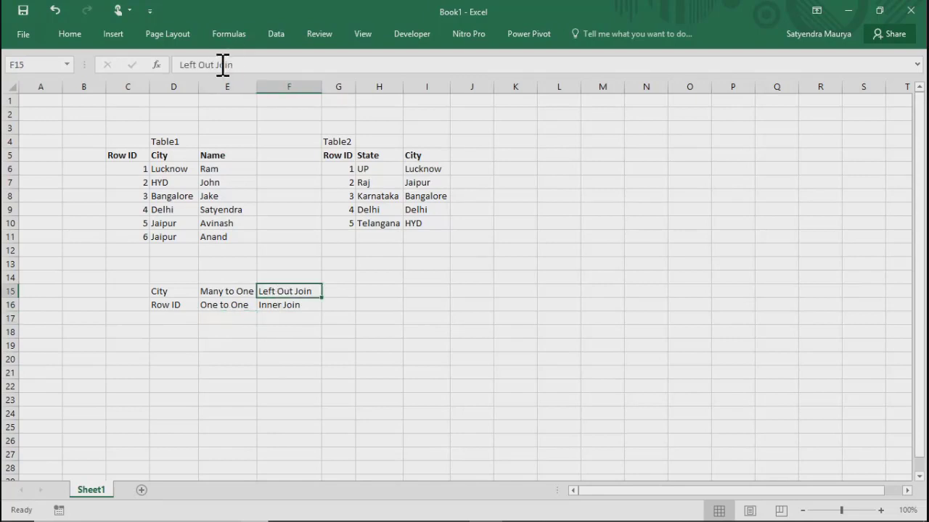
left_click(215, 64)
type("er")
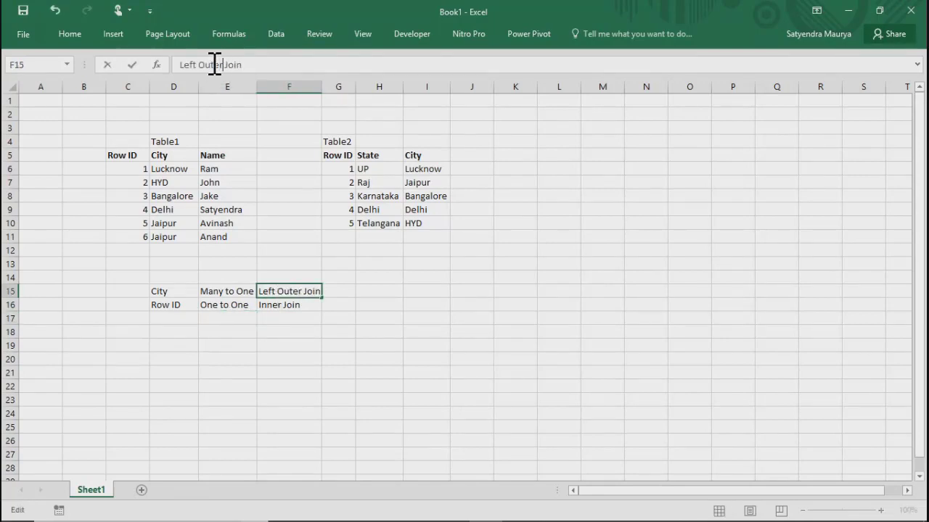
left_click(176, 358)
left_click(175, 319)
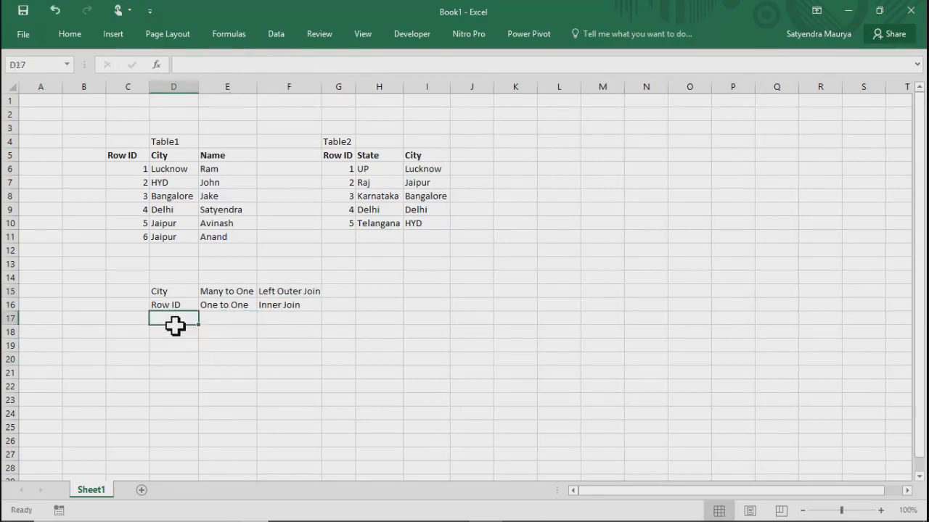
Step: Change the Row IDs so Delhi is 5 in both Table1 and Table2, and the last Jaipur row of Table1 is 1
left_click(349, 242)
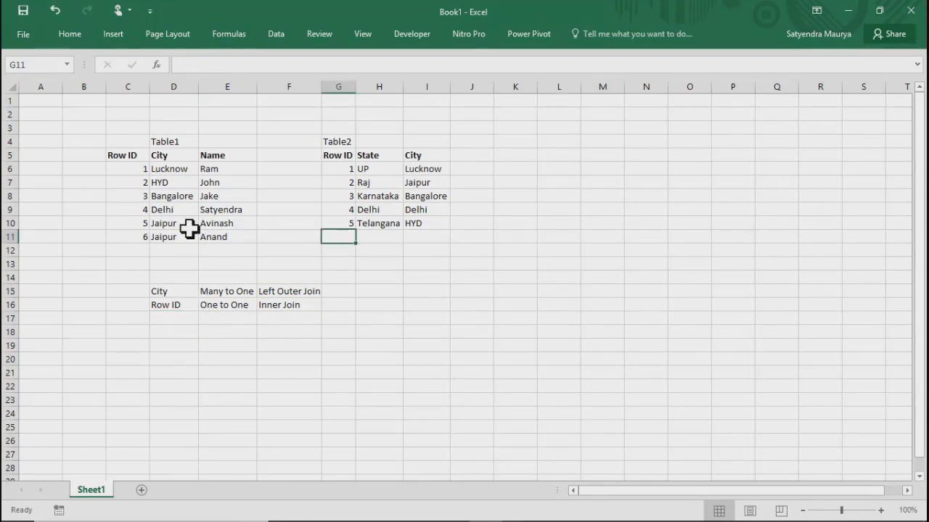
left_click(137, 213)
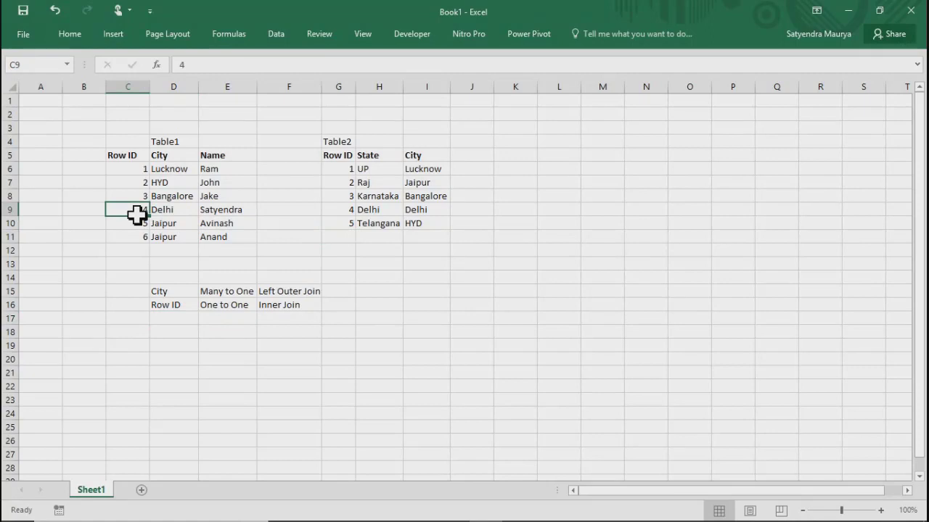
type("5")
left_click(337, 215)
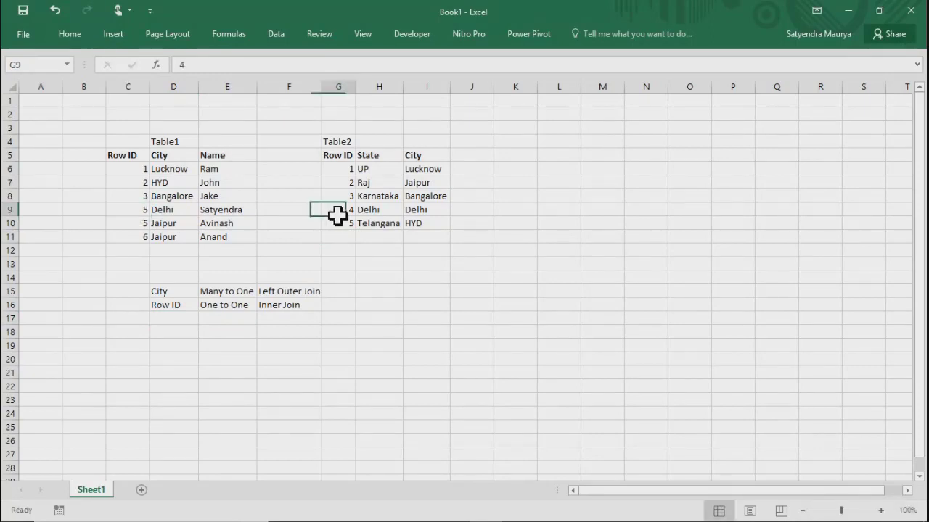
type("5")
left_click(141, 240)
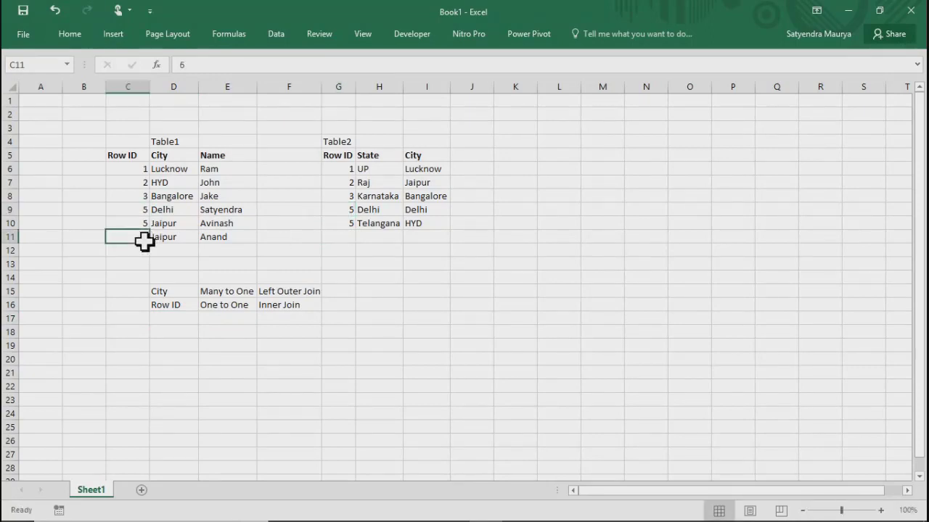
type("1")
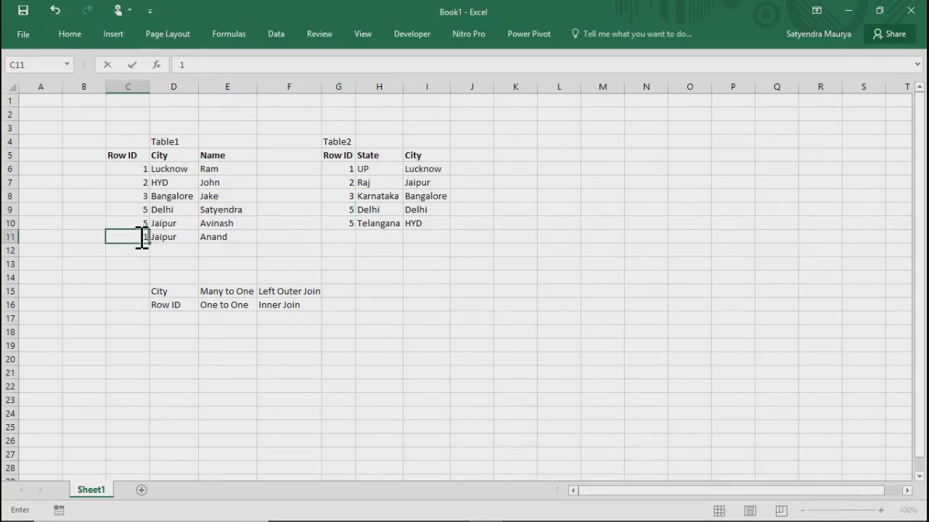
left_click(343, 173)
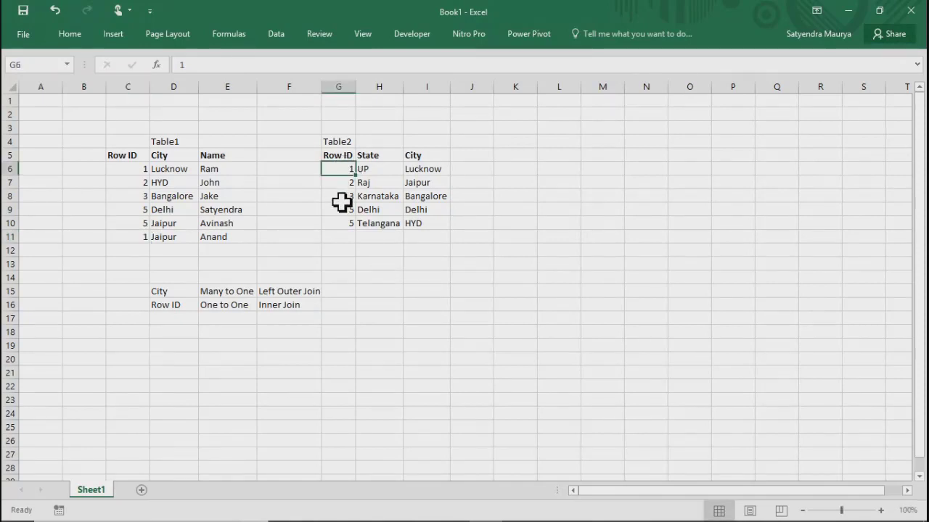
left_click(341, 202)
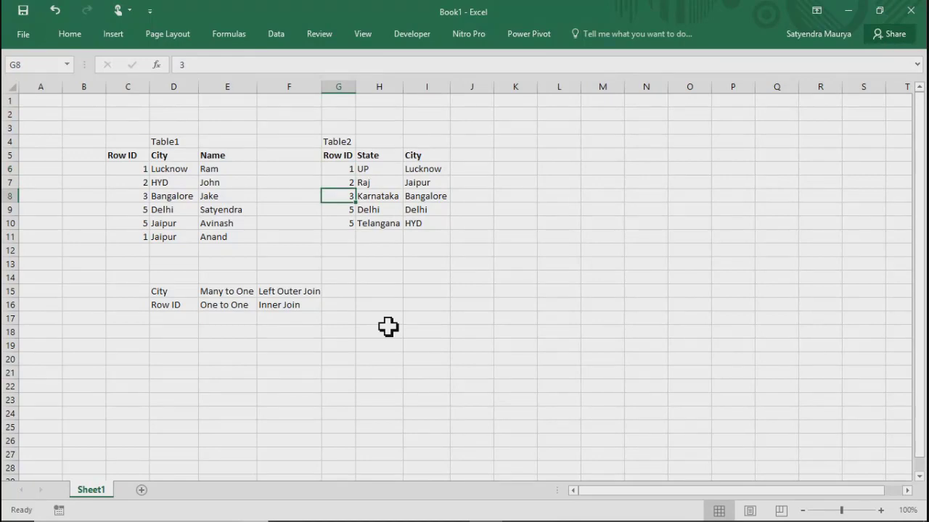
Step: Add a Row ID entry in D17 of the join summary with the relationship Many to Many in E17
left_click(185, 319)
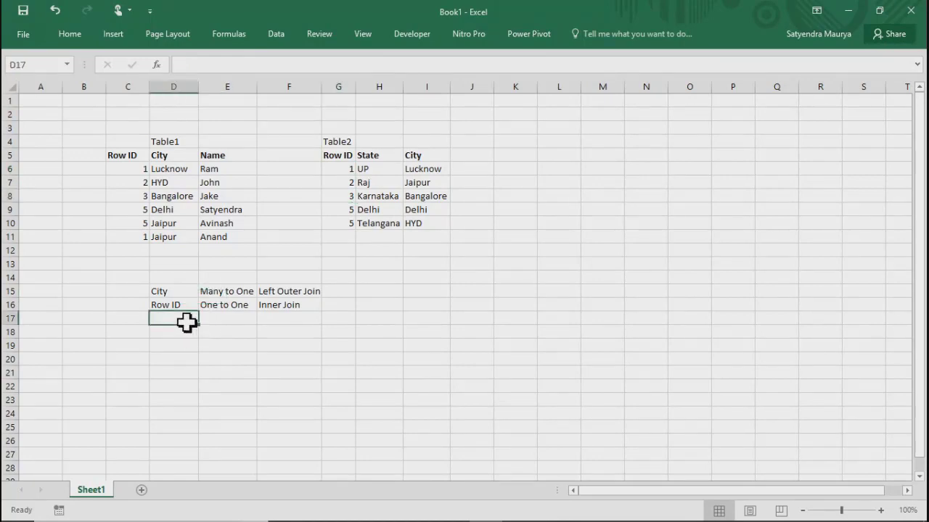
type("Row ID")
key("Tab")
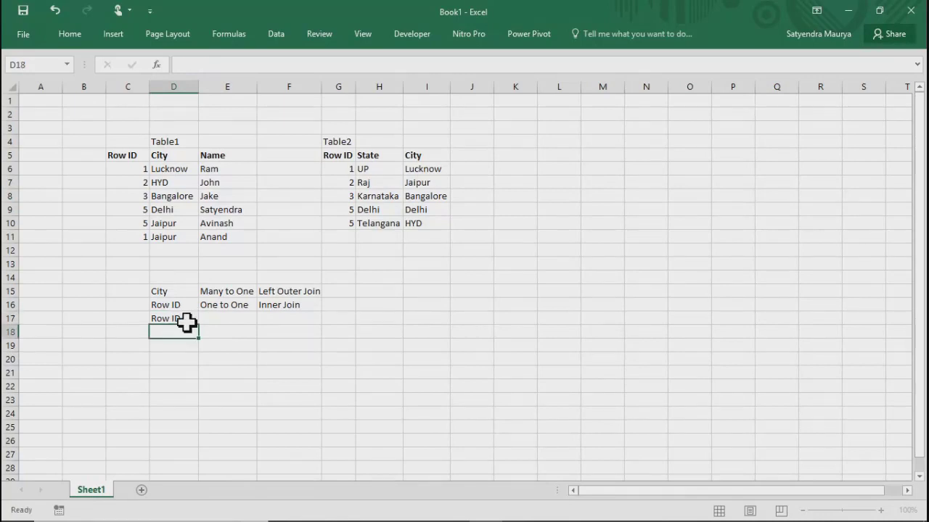
type("Many ")
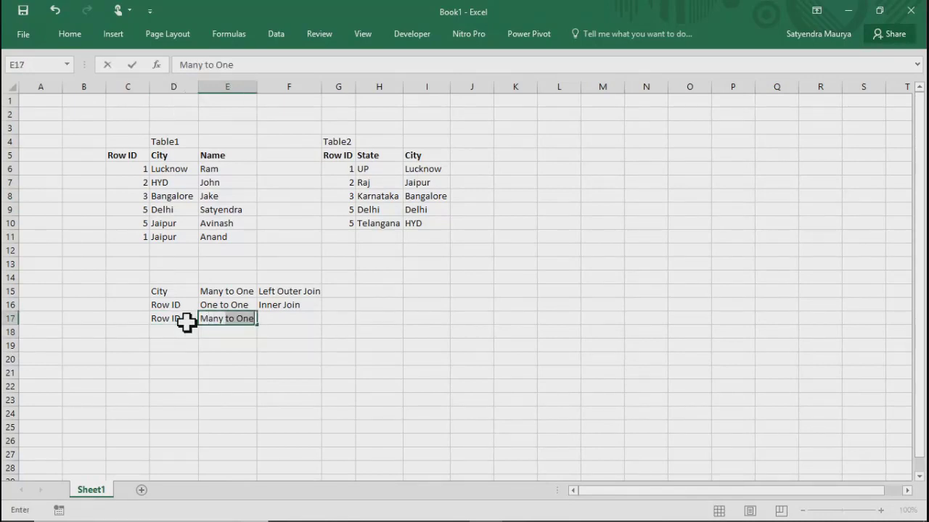
type("to Many")
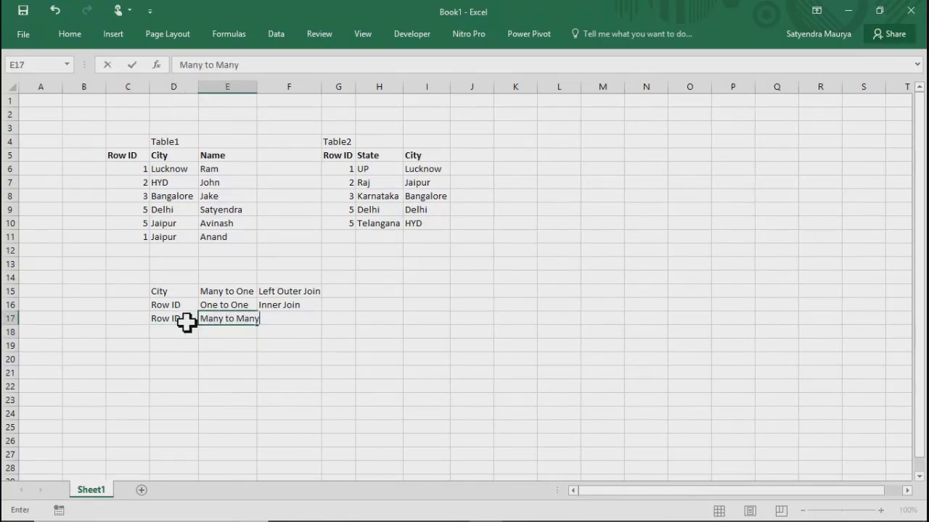
key("Tab")
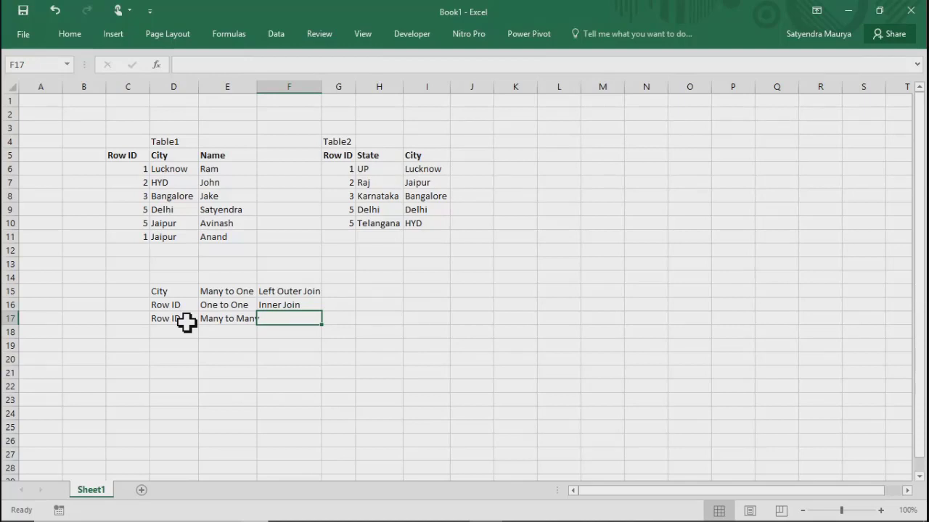
Step: Compare the rows with Row IDs 2 and 3 between Table1 and Table2
left_click(142, 185)
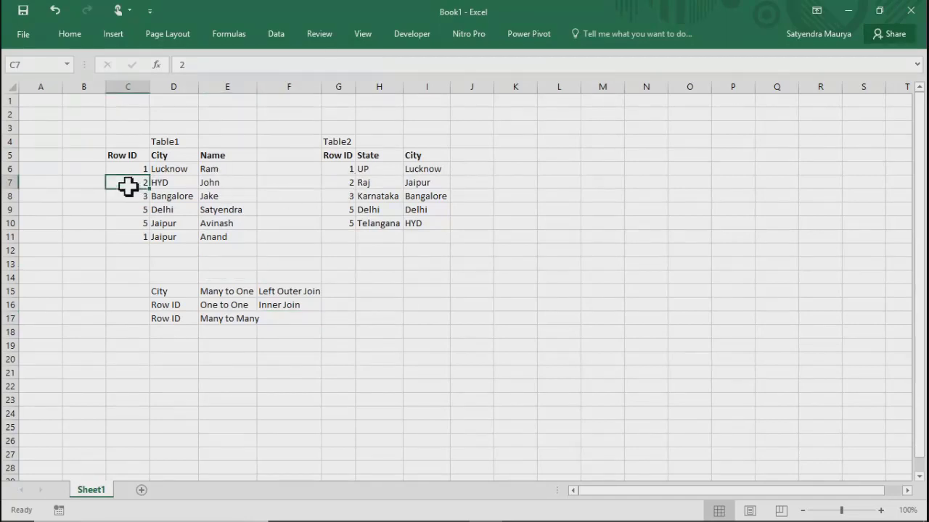
left_click_drag(129, 186, 386, 195)
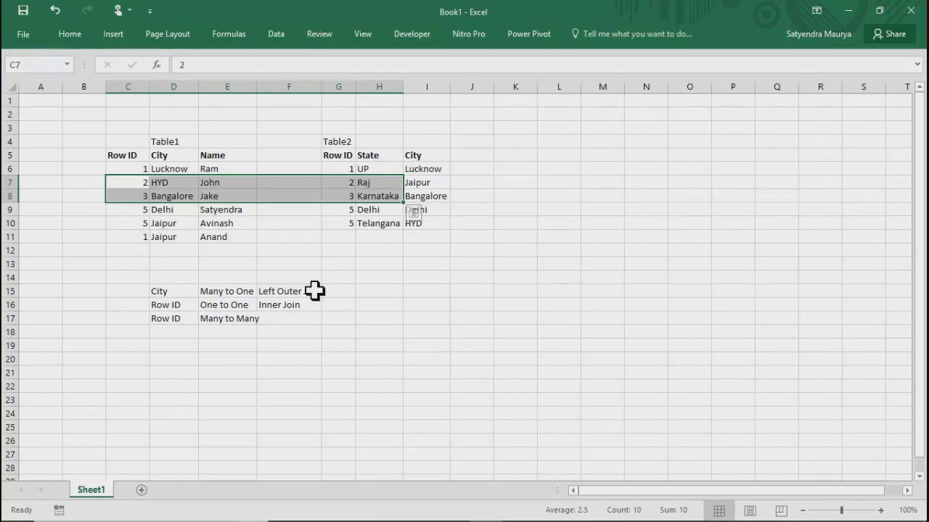
left_click(363, 320)
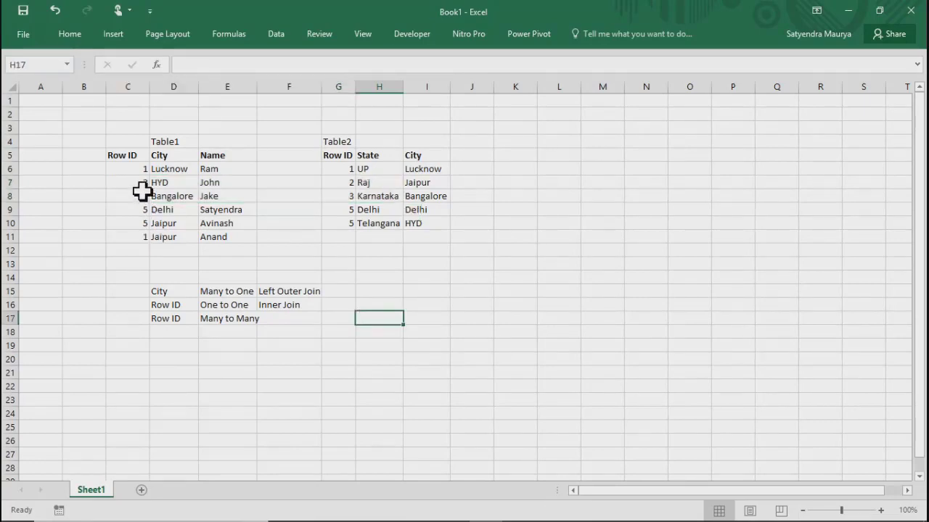
left_click_drag(140, 188, 140, 203)
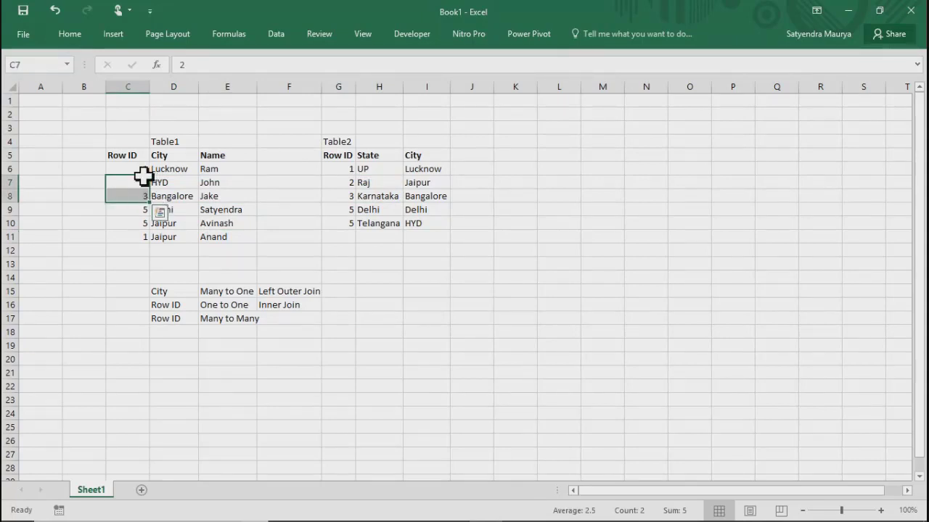
left_click(344, 173)
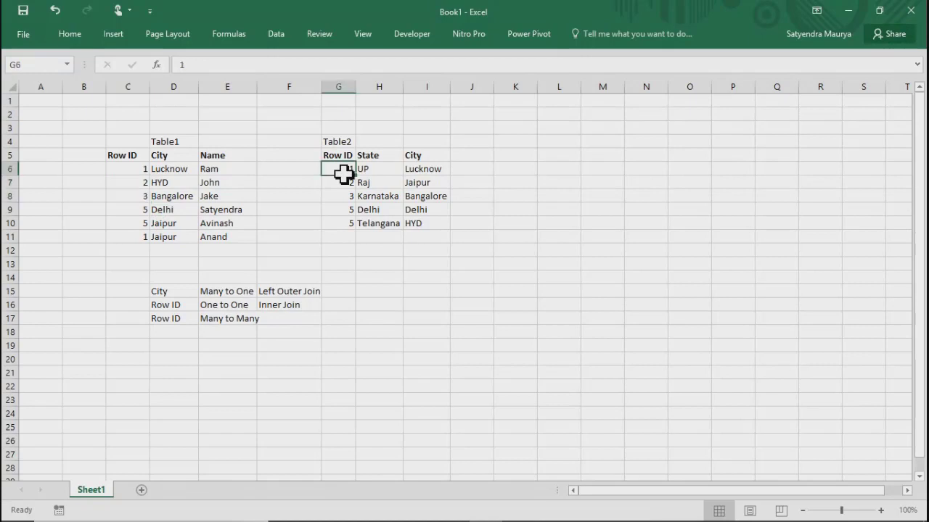
left_click_drag(341, 182, 336, 200)
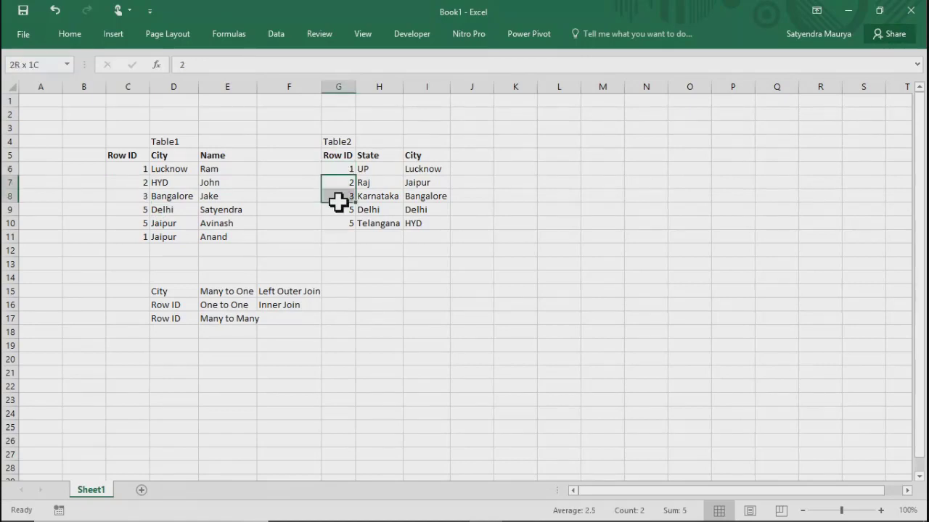
left_click(130, 187)
Step: Enter the match counts beside Table1's first three rows: 2 in B6, 1 in B7 and 1 in B8
left_click(83, 185)
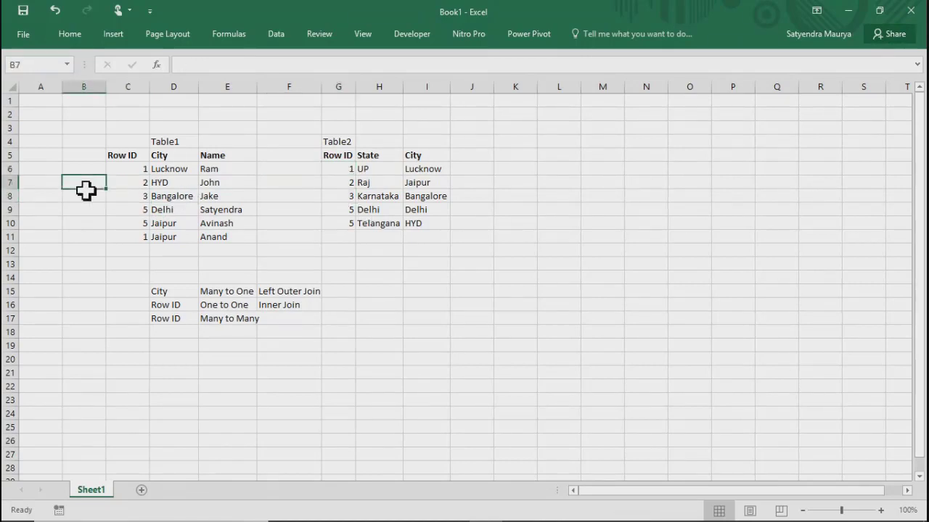
type("1")
key("Return")
type("1")
key("Return")
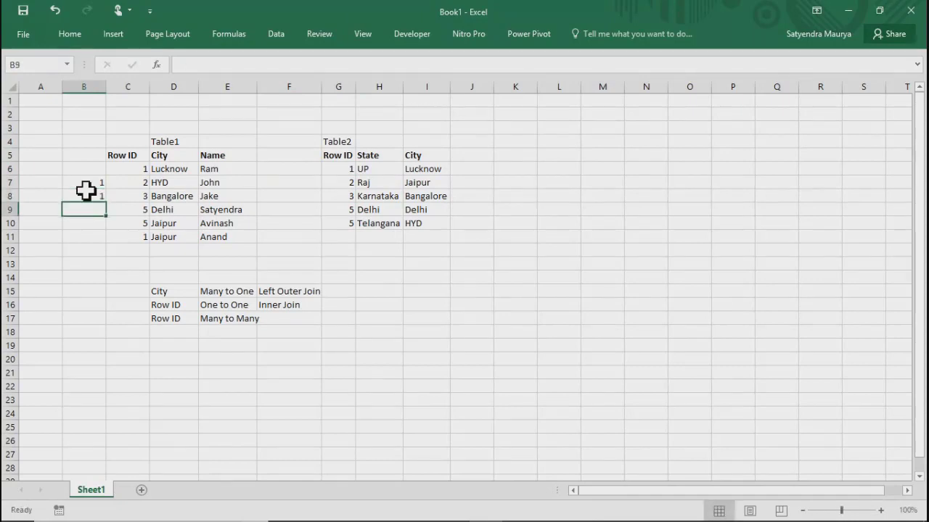
key("Up")
key("Up")
key("Up")
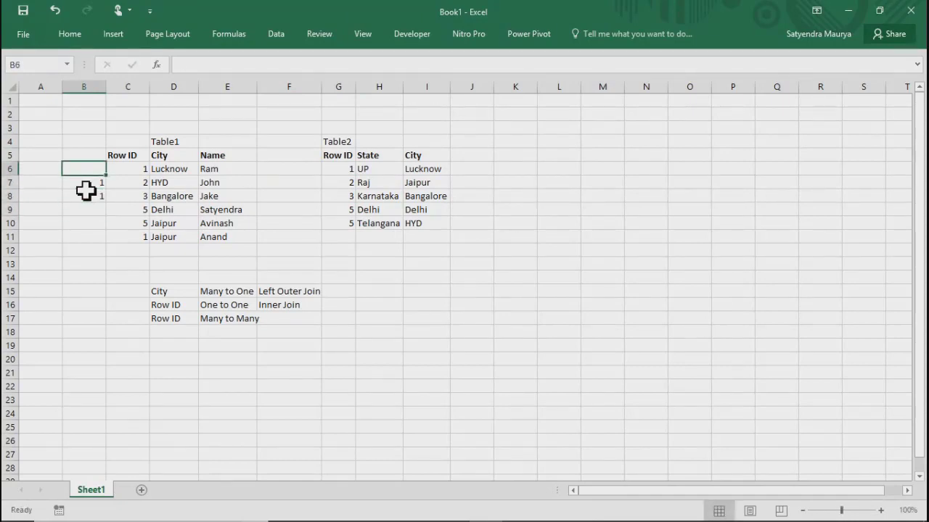
type("2")
key("Return")
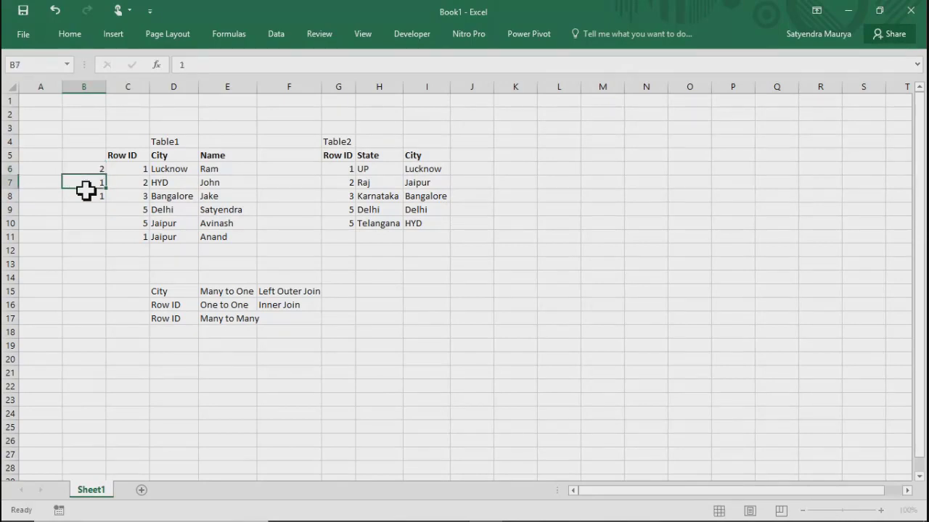
Step: Enter the match count 4 in B9 and total the counts in B10 with =SUM(B6:B9)
key("Down")
key("Down")
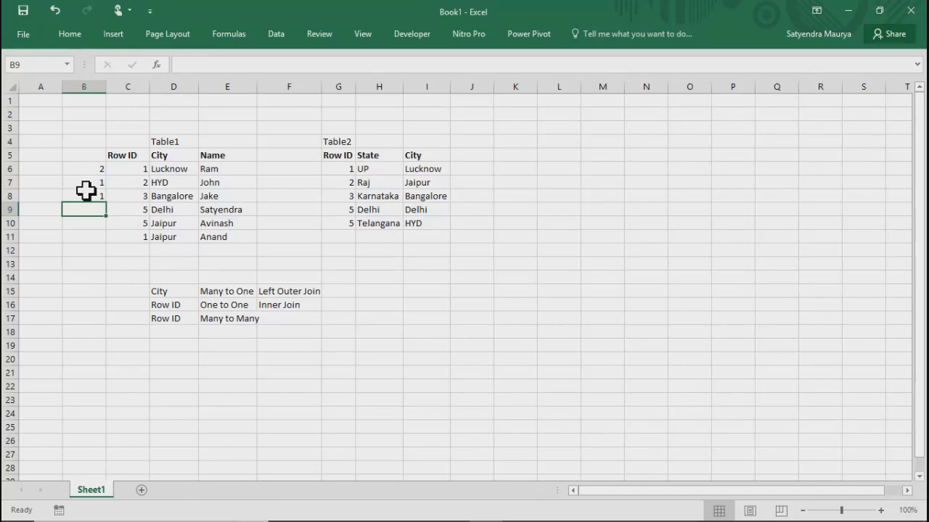
type("4")
key("Return")
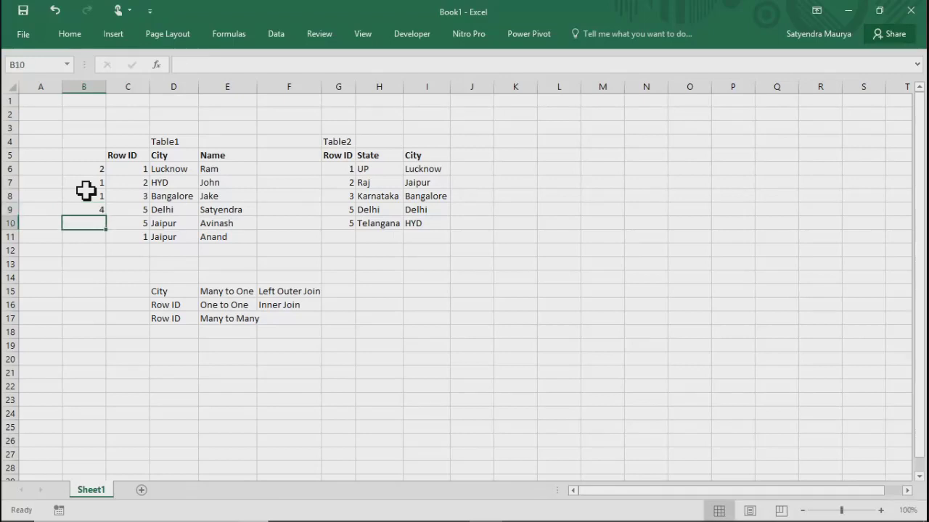
key("alt+equal")
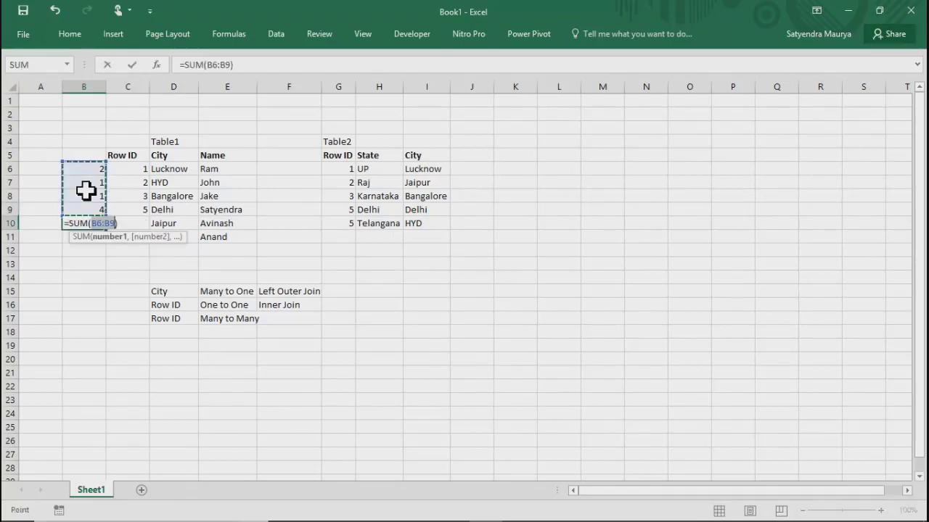
key("Return")
key("Up")
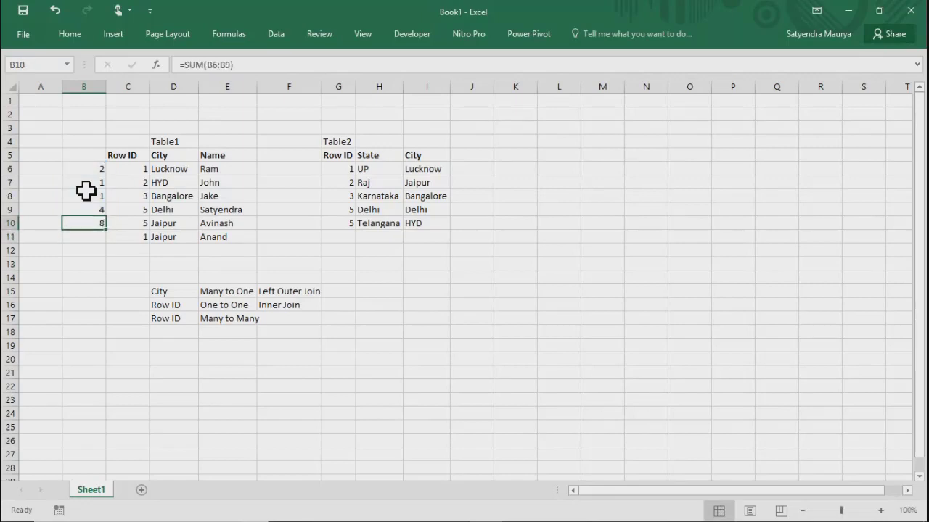
Step: Enter Cross Join in F17 as the join type for the Many to Many relationship
key("Down")
key("Down")
key("Down")
key("Down")
key("Down")
key("Down")
key("Down")
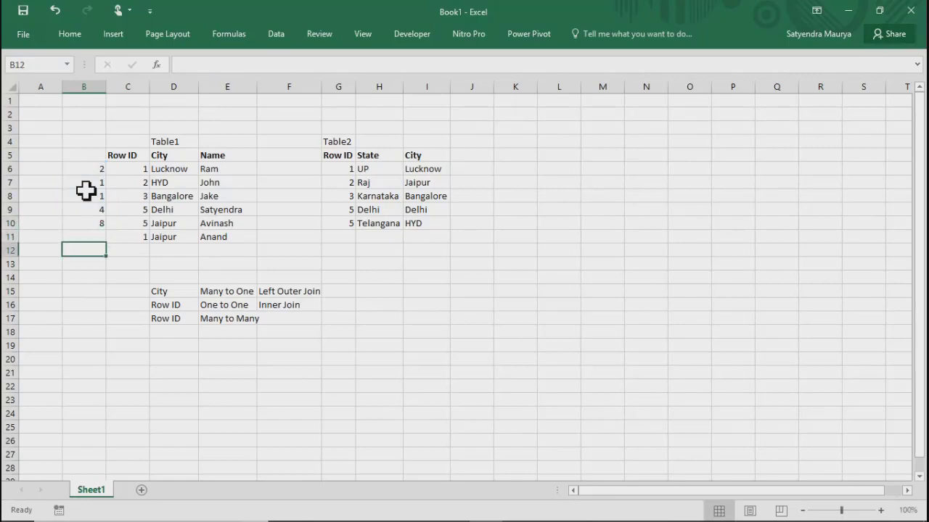
key("Right")
key("Right")
key("Down")
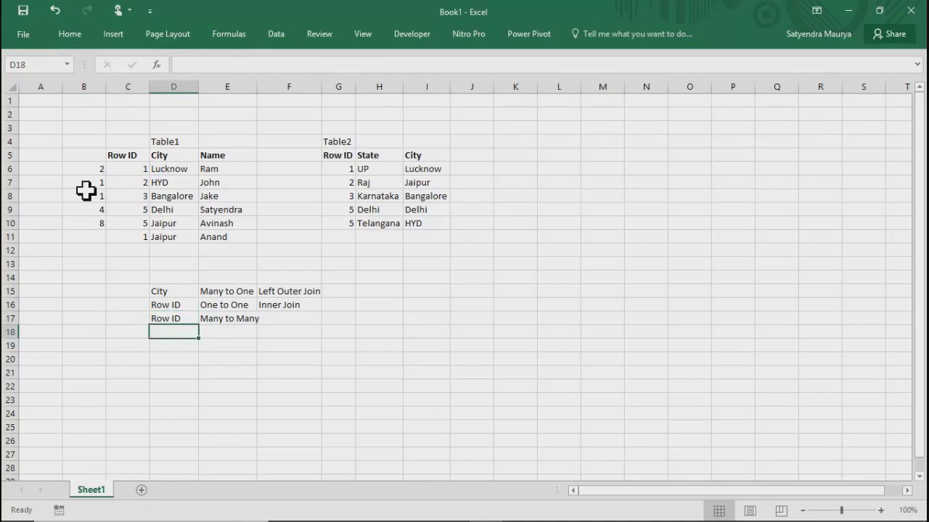
key("Up")
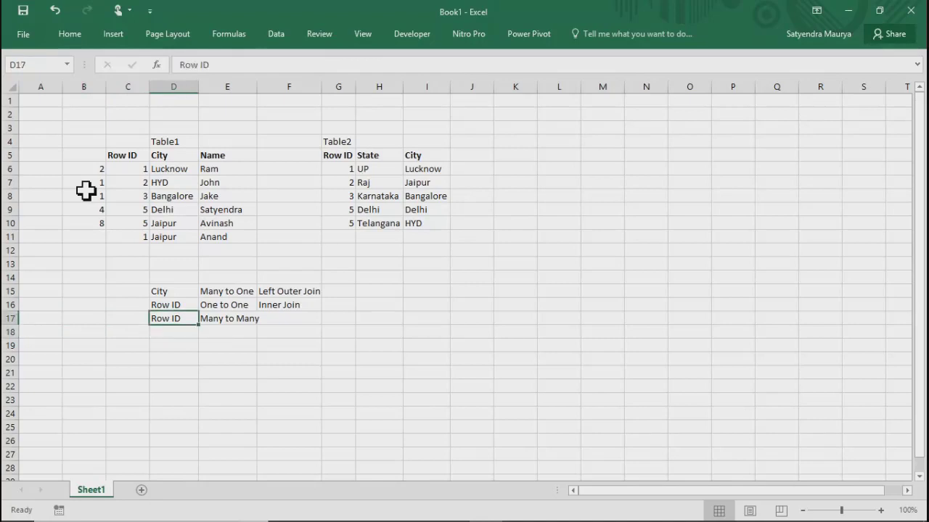
key("Down")
key("Up")
key("Right")
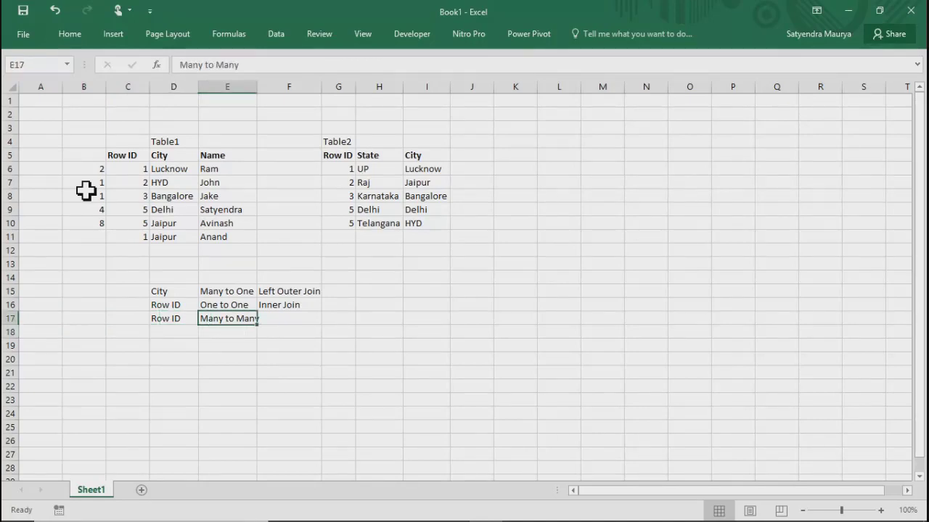
key("Right")
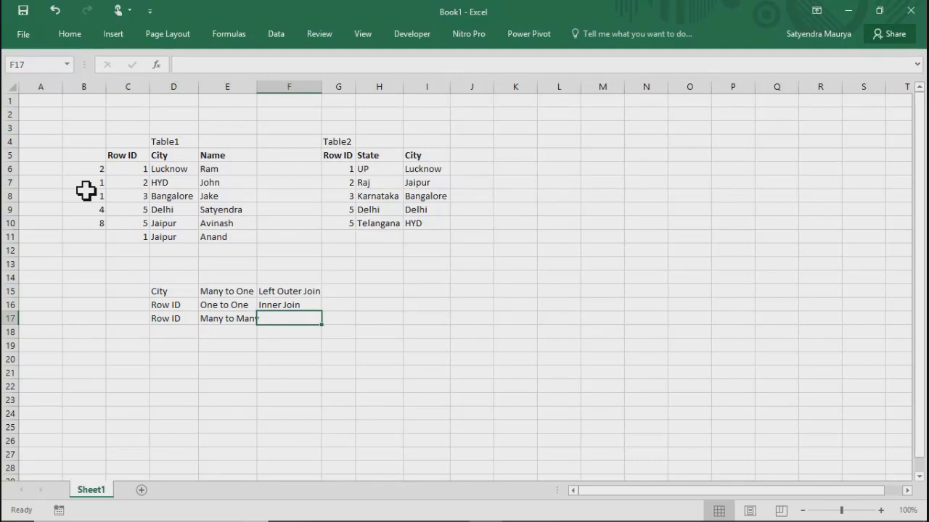
type("Cross ")
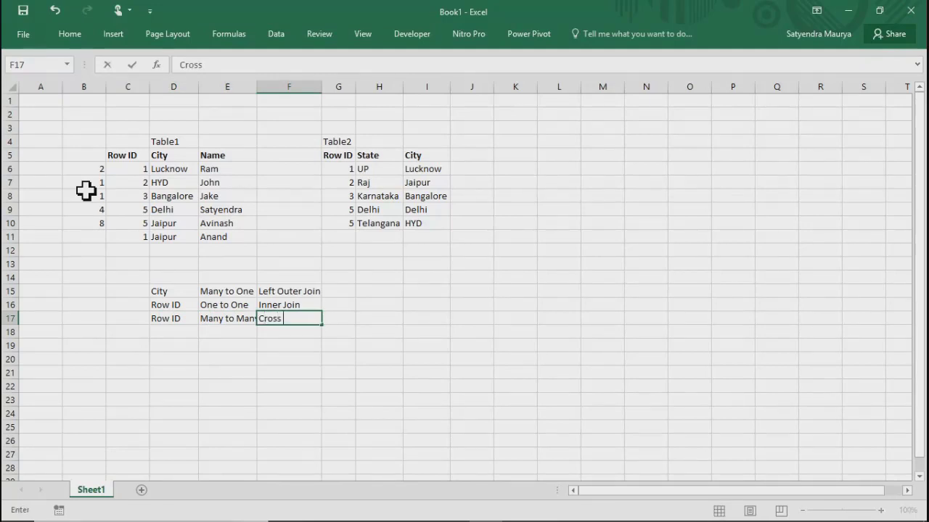
type("Join")
key("Return")
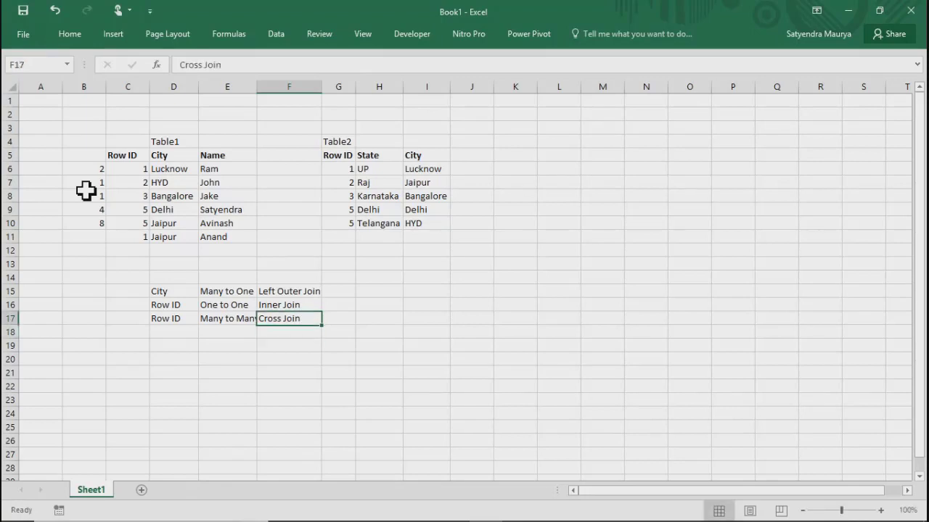
key("Up")
key("Left")
key("Left")
key("Up")
key("Up")
key("Up")
key("Up")
key("Up")
key("Up")
key("Left")
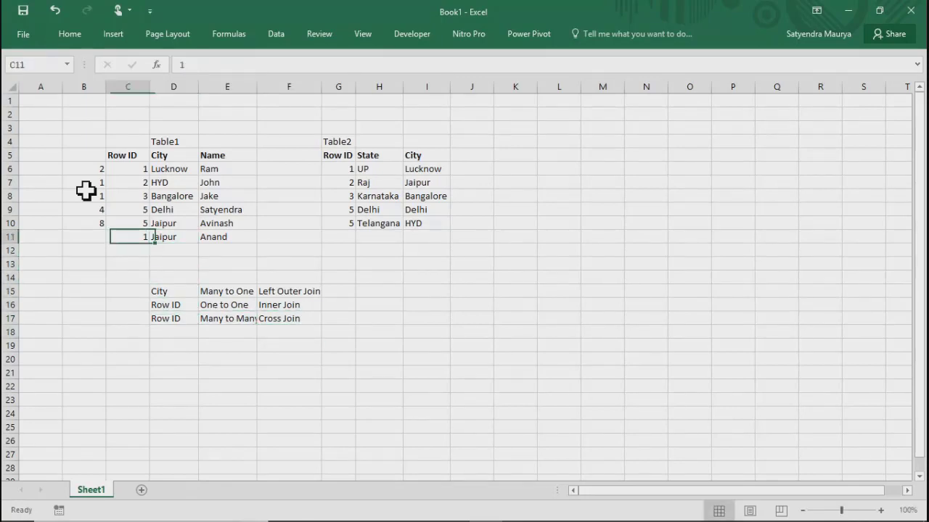
key("Down")
key("Down")
key("Down")
key("Down")
key("Down")
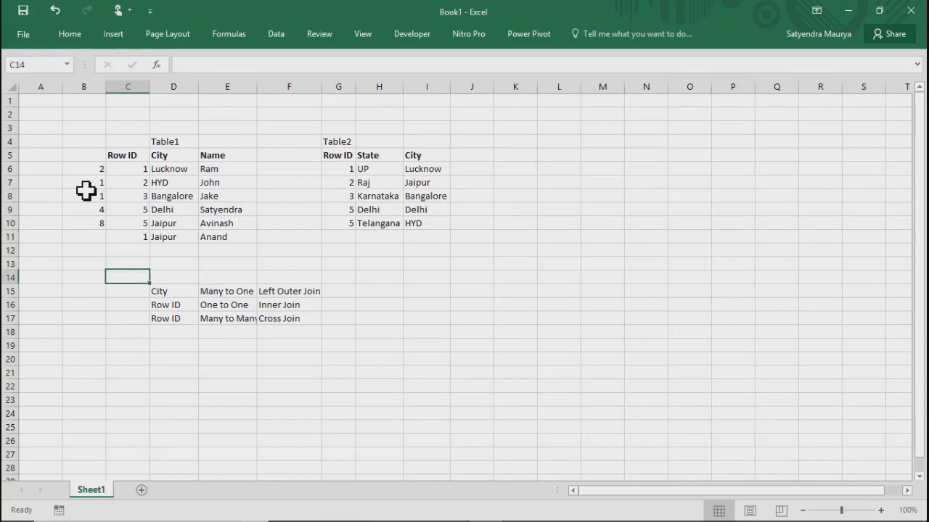
Step: Review the Many to Many entry on Row ID and its join type in row 17
key("Right")
key("Down")
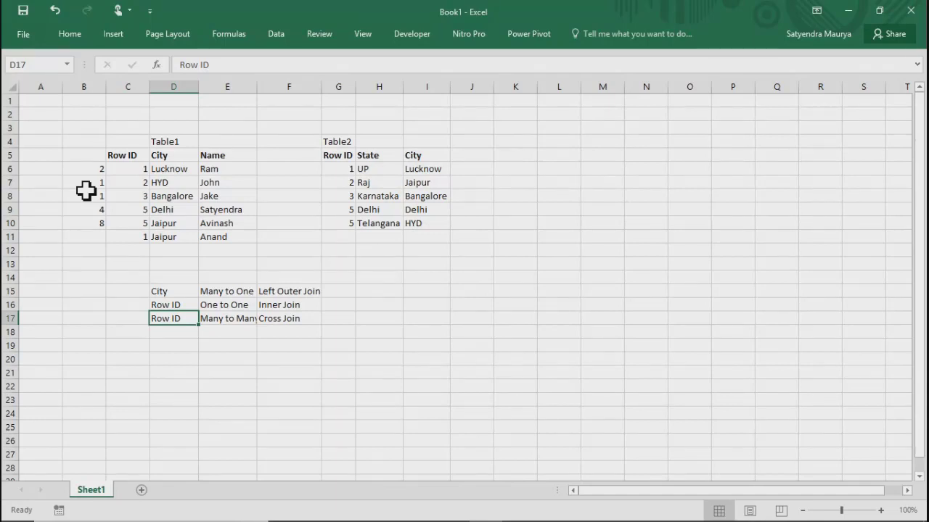
key("Right")
key("Right")
key("Left")
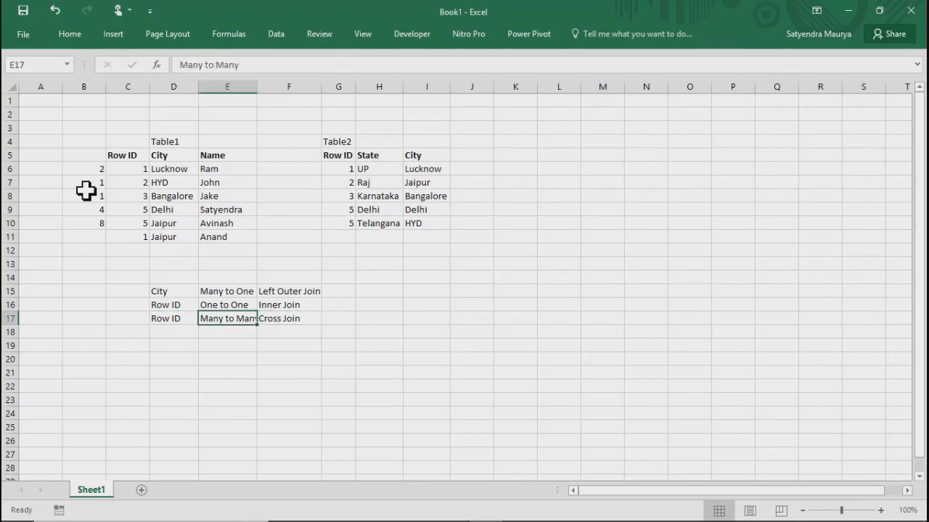
key("Right")
key("Up")
key("Up")
key("Up")
key("Right")
key("Up")
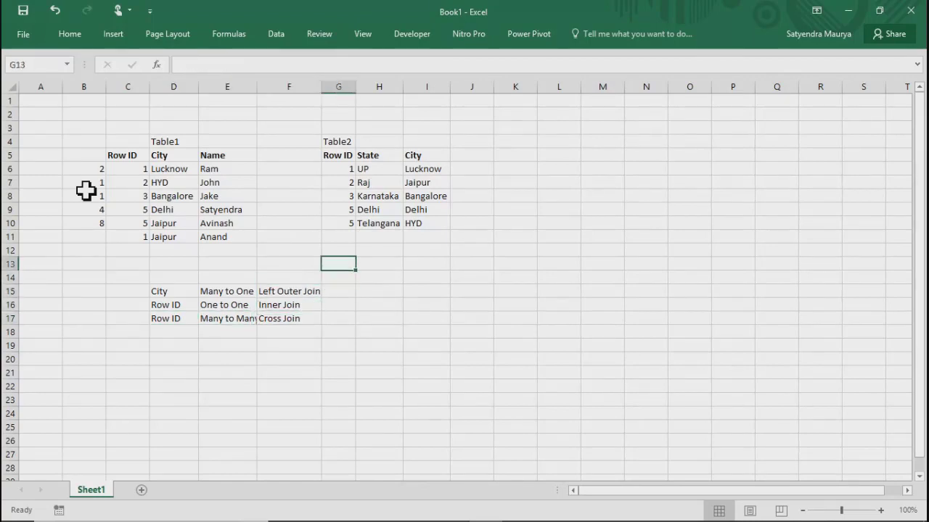
key("Up")
key("Up")
key("Down")
key("Down")
key("Down")
key("Down")
key("Down")
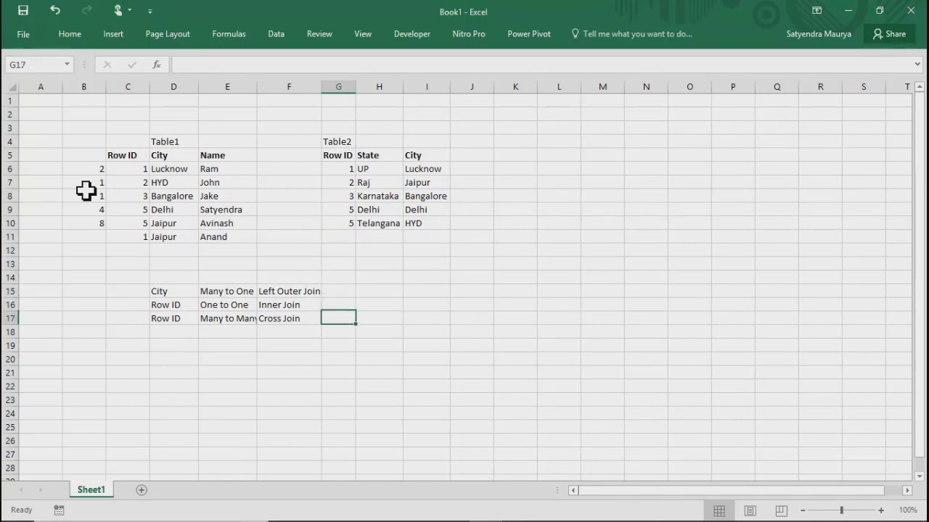
Step: Enter One to Many in E18 as the next relationship type below Many to Many
key("Left")
key("Left")
key("F2")
type("One ")
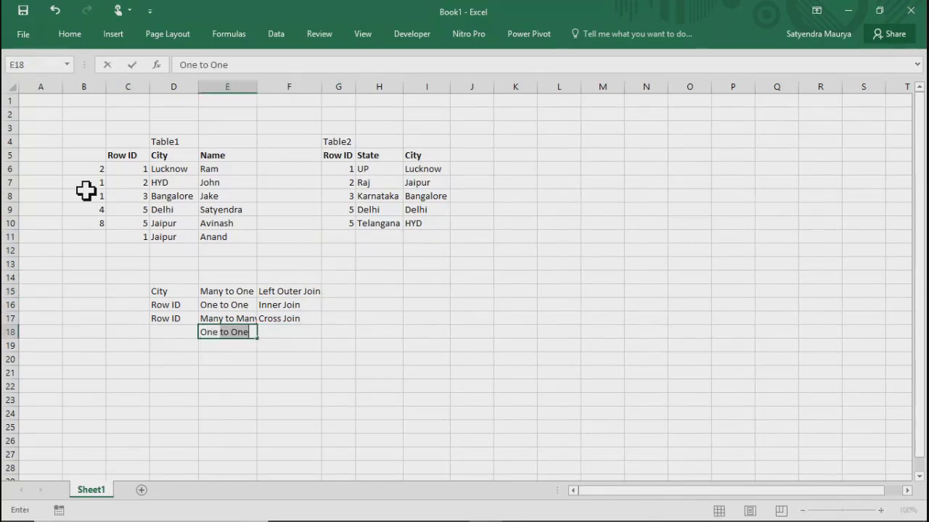
type("to Many")
key("Return")
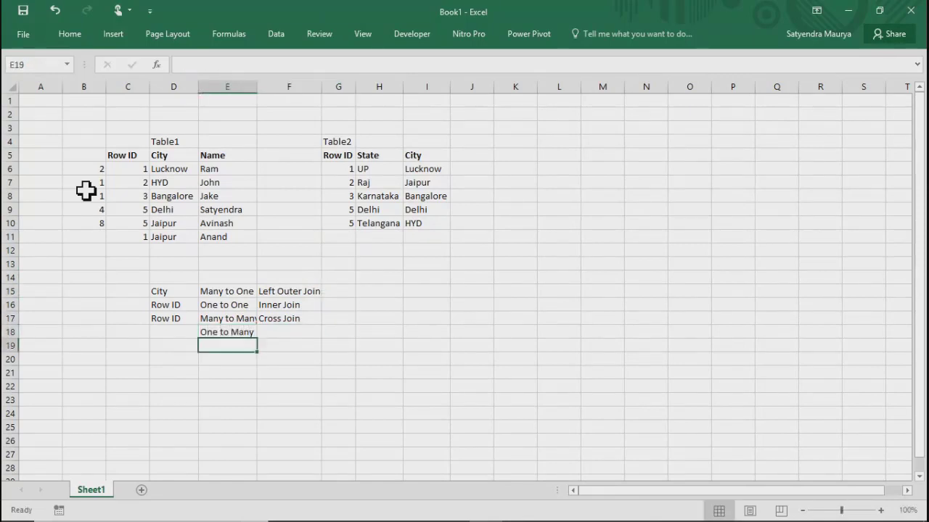
Step: Enter Right Out join in F18 as the join type for the One to Many relationship
key("Right")
key("Up")
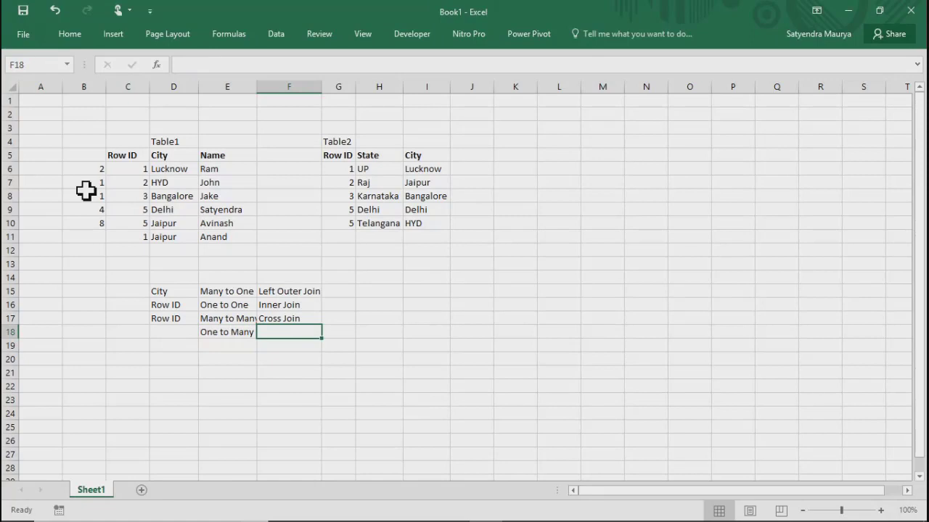
type("Right Out join")
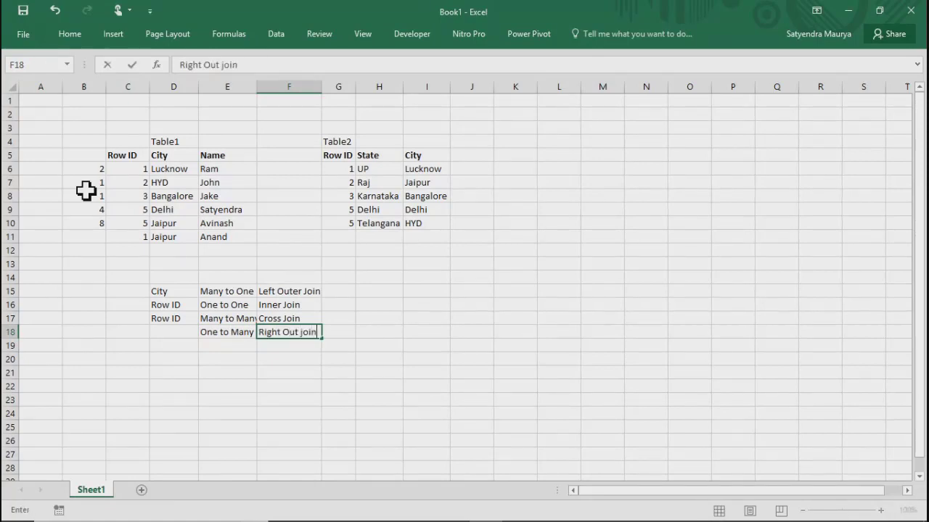
key("Return")
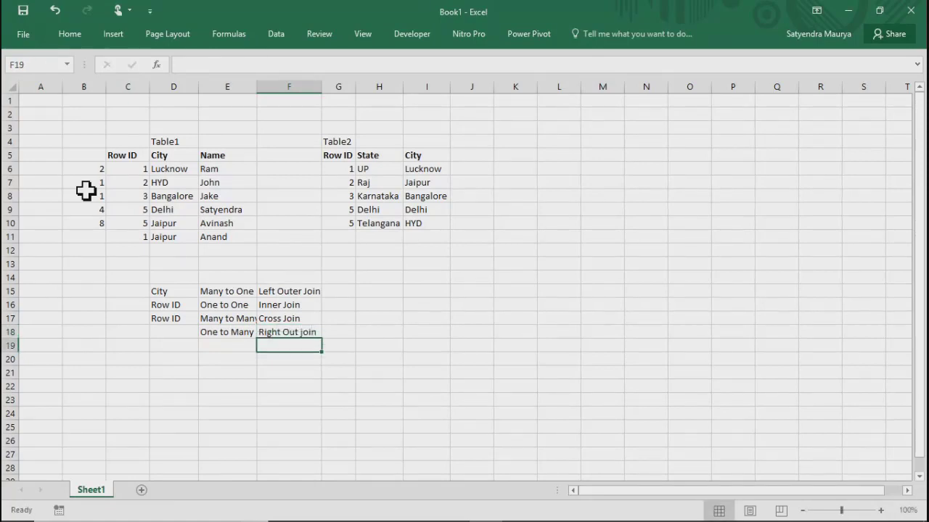
key("Up")
key("Left")
key("Left")
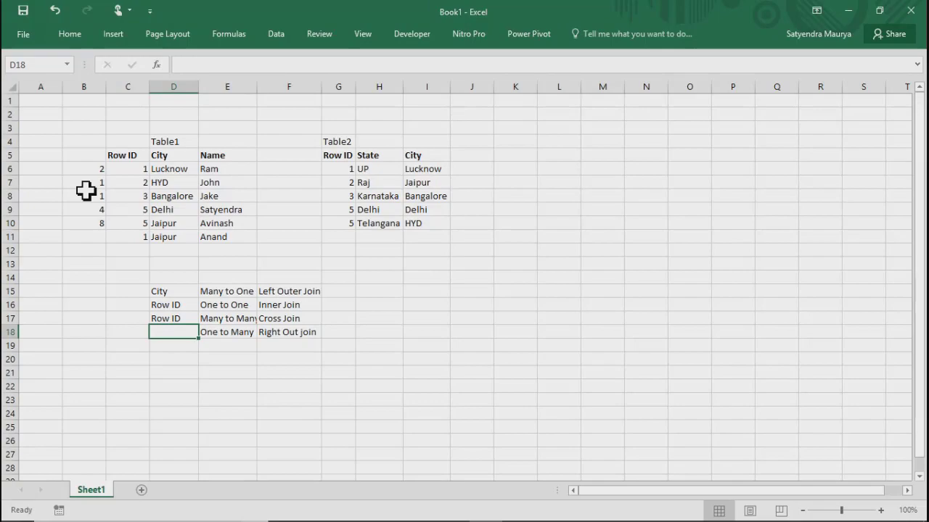
Step: Switch to the Power BI Desktop model view showing the Orders2, People2 and Returns2 relationships
key("alt+Tab")
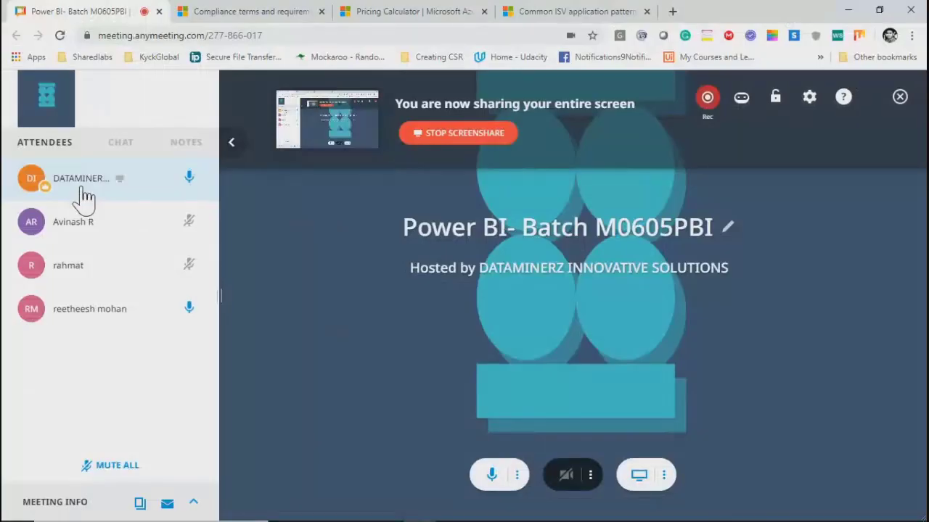
key("alt+Tab")
key("alt+Tab")
key("alt+Tab")
key("alt+Tab")
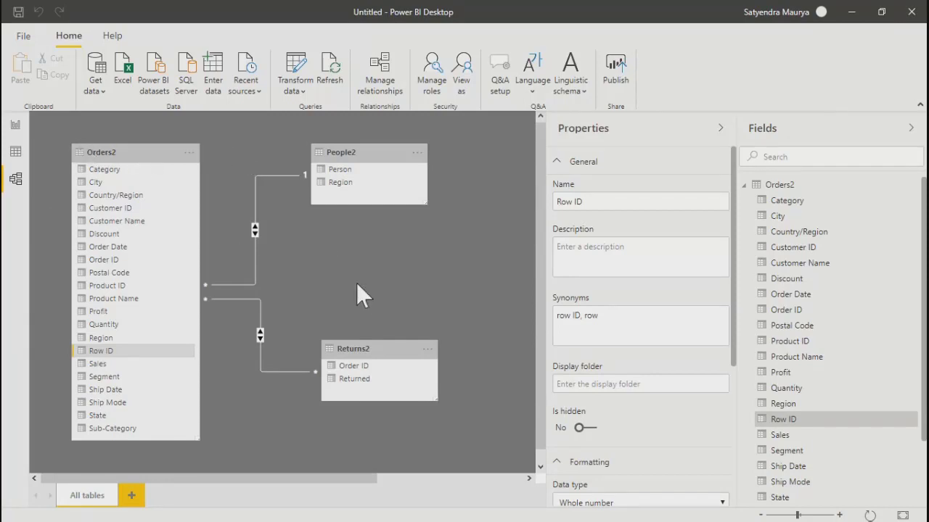
right_click(774, 187)
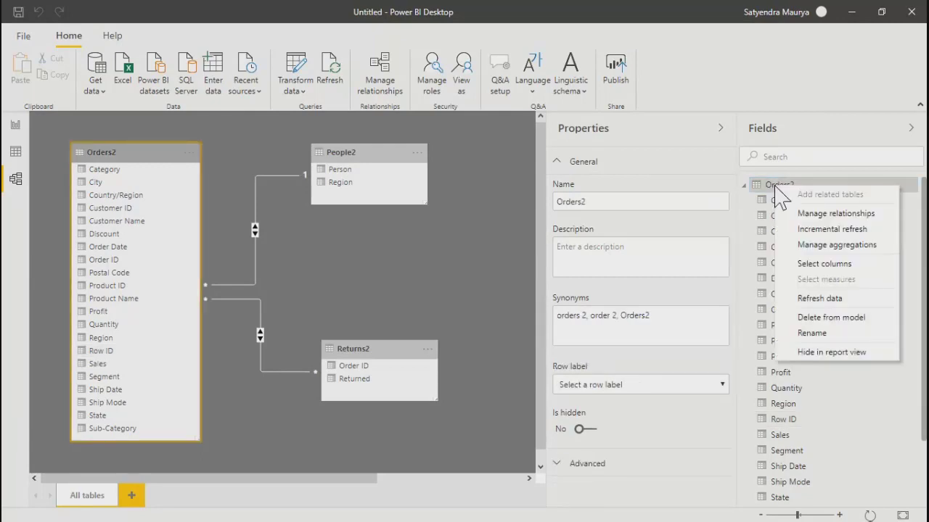
left_click(375, 261)
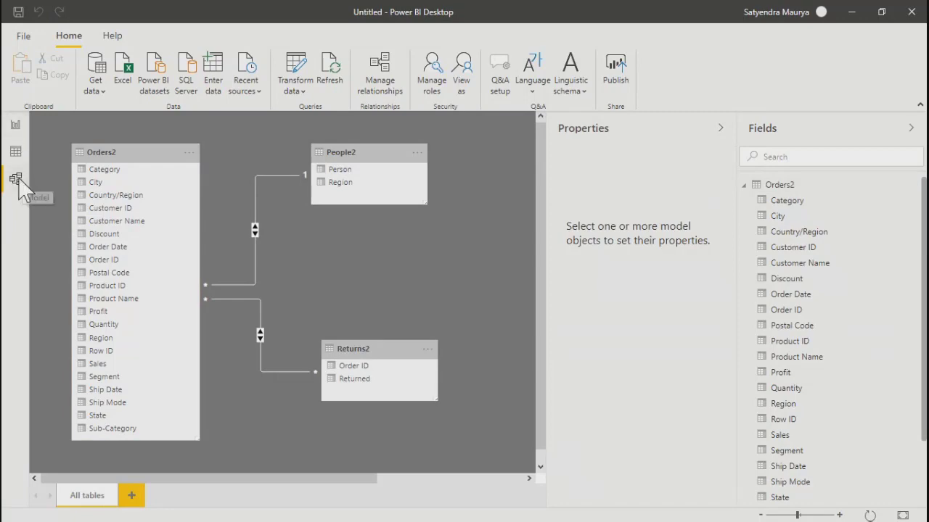
Step: Open the Power Query Editor and examine the column statistics of Row ID in Orders2
left_click(294, 72)
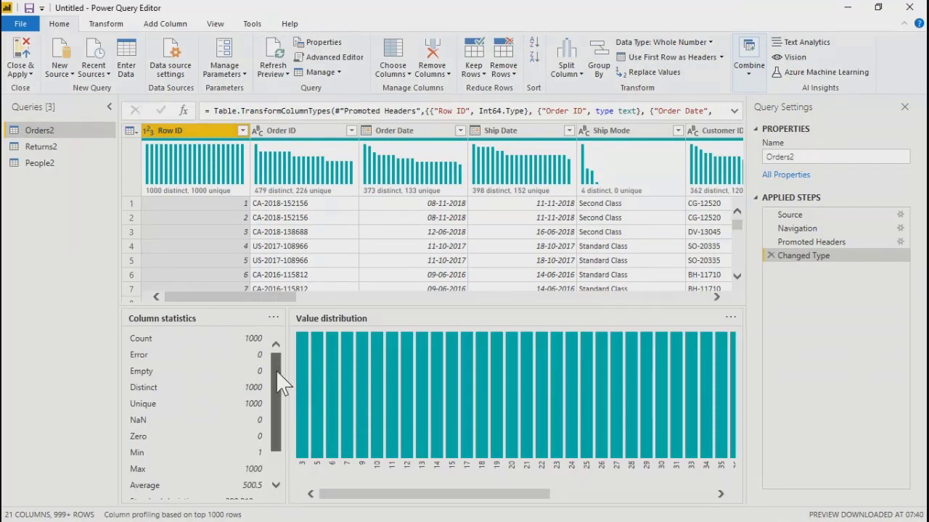
mouse_move(277, 372)
left_mouse_down()
mouse_move(278, 431)
mouse_move(277, 376)
left_mouse_up()
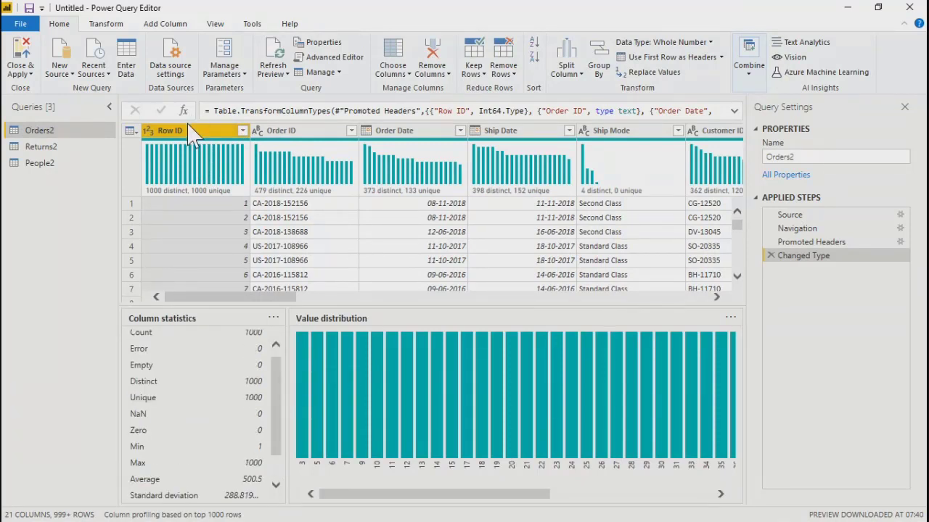
scroll(146, 370, "up", 1)
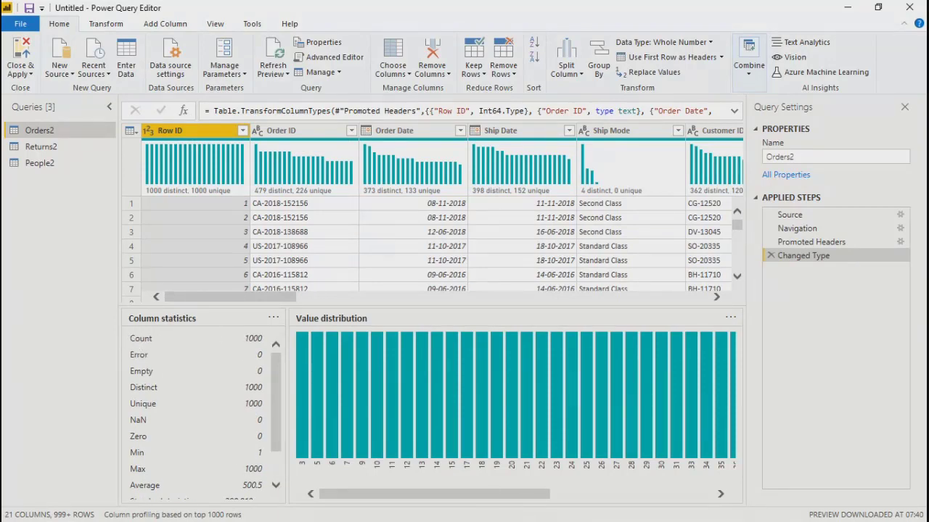
Step: Switch to the AnyMeeting session, mute all attendees and return to the Power Query Editor
key("alt+Tab")
key("alt+Tab")
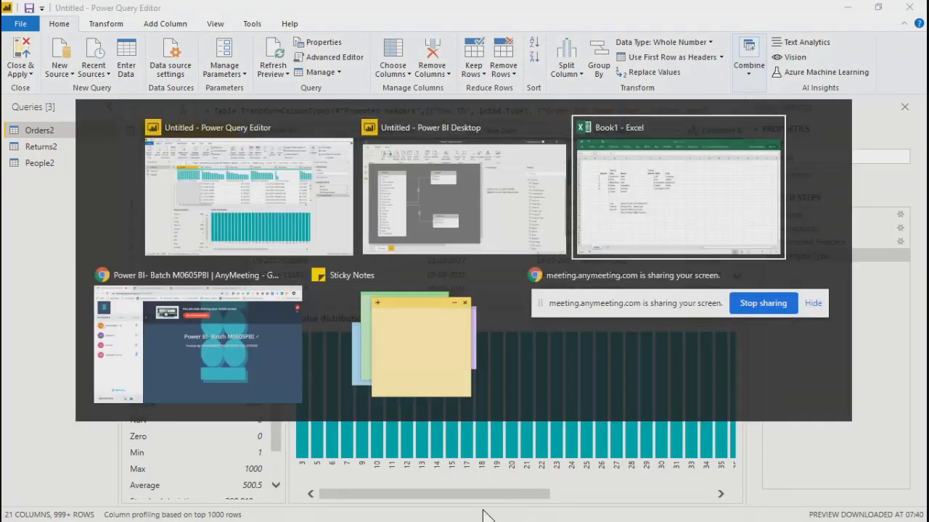
key("alt+Tab")
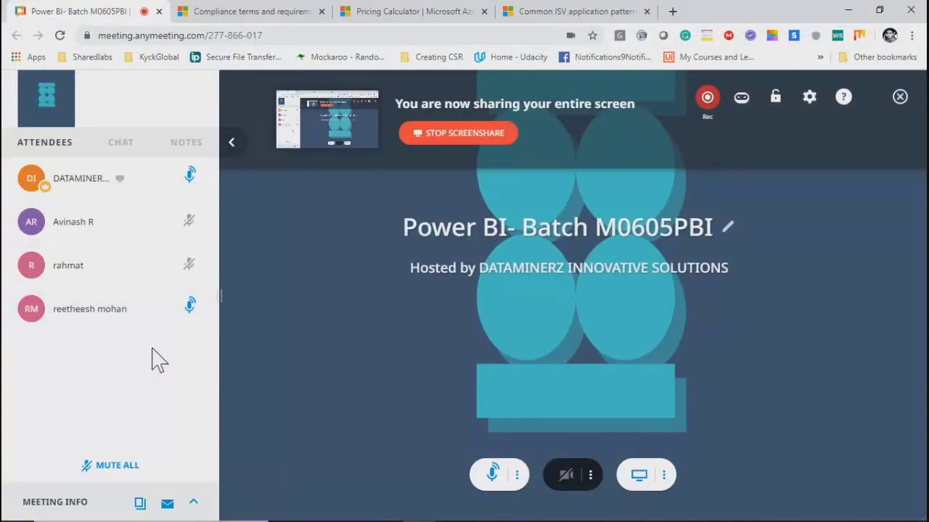
left_click(101, 465)
key("alt+Tab")
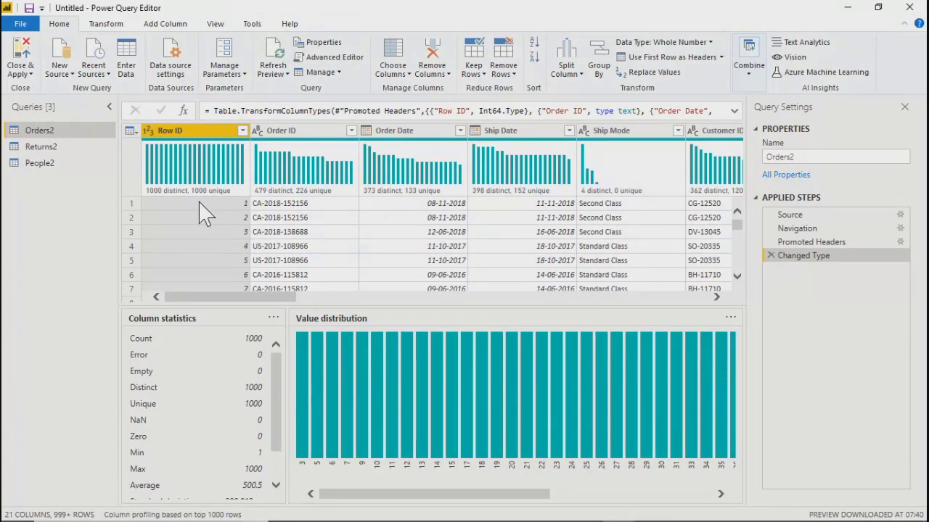
Step: Compare the column statistics and value distributions of Order ID and Row ID in Orders2
left_click(310, 205)
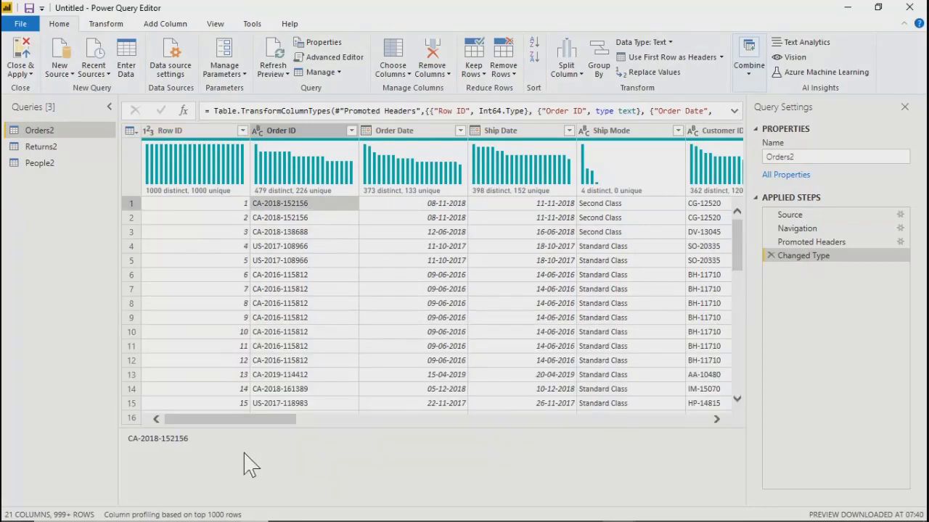
left_click(309, 159)
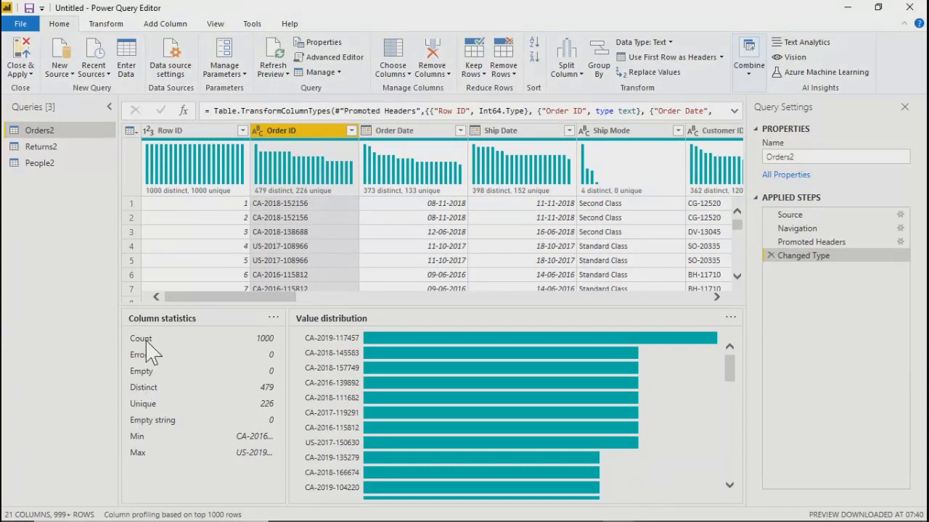
left_click(159, 134)
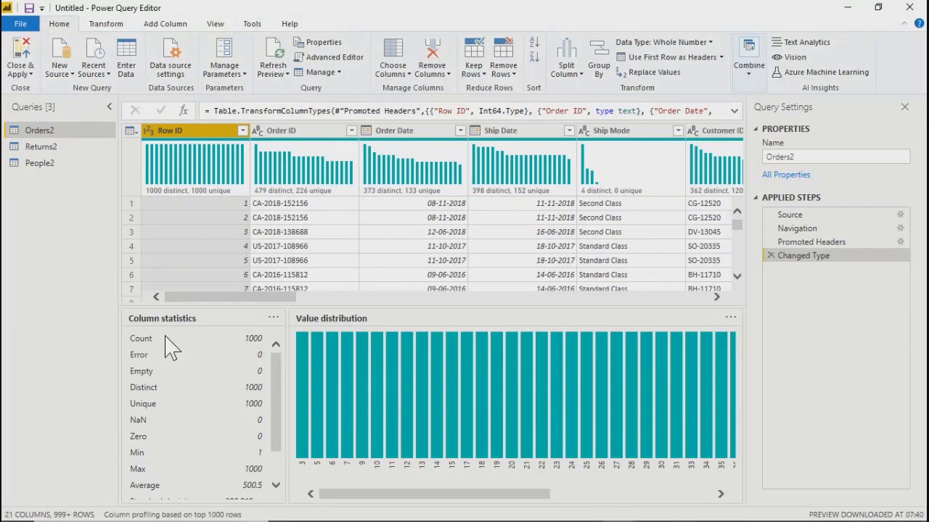
left_click(299, 133)
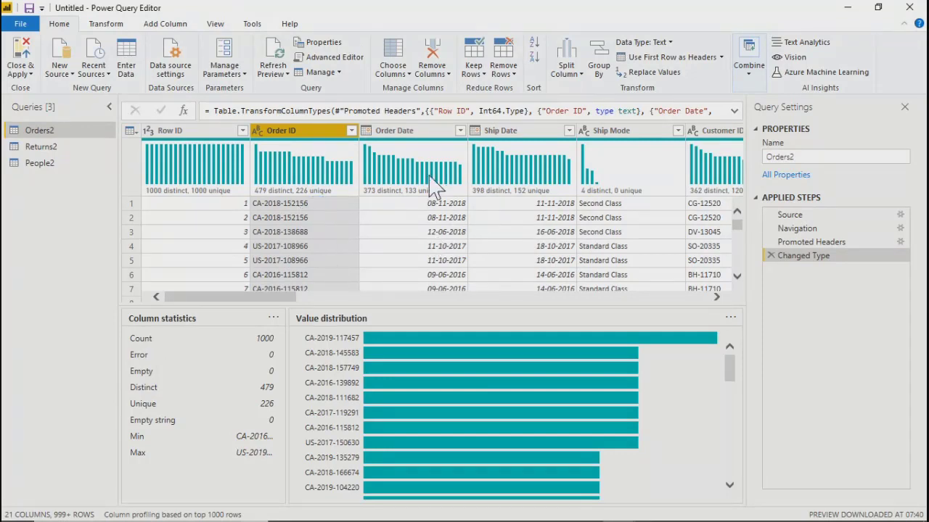
Step: Examine the column statistics and value distributions of Ship Mode, Segment and Country/Region
mouse_move(419, 158)
left_click_drag(281, 298, 322, 298)
left_click(435, 130)
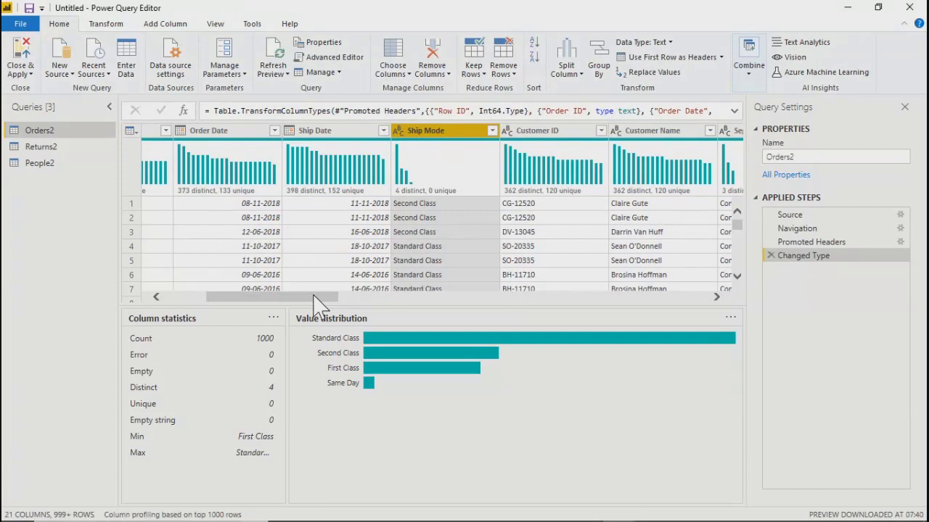
left_click_drag(314, 295, 375, 304)
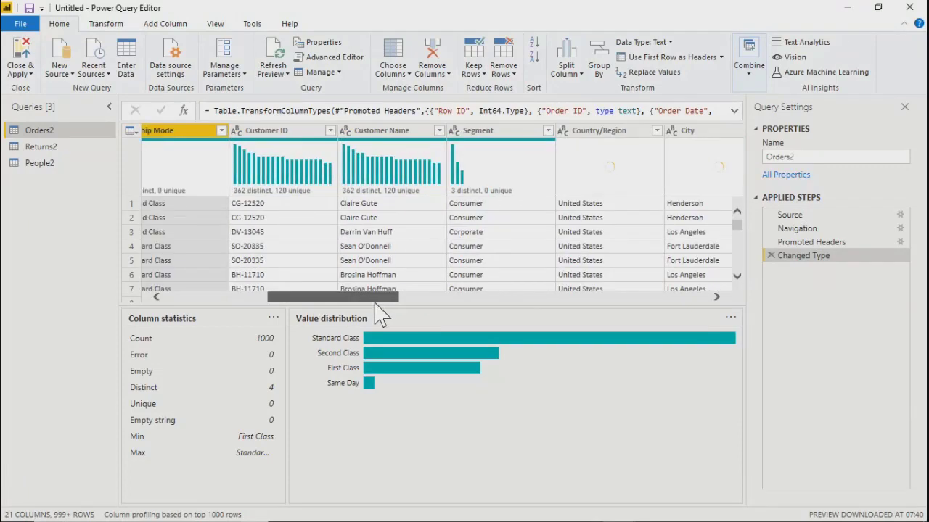
left_click(481, 141)
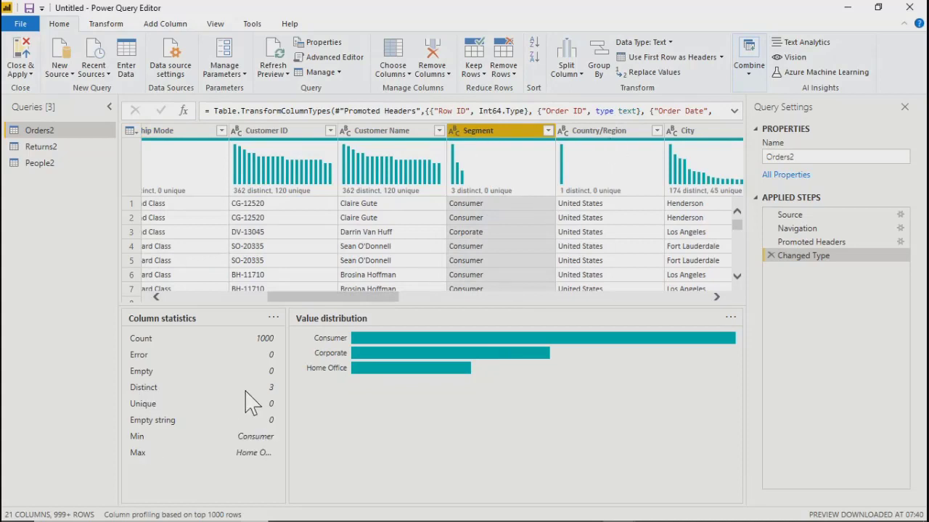
left_click(589, 142)
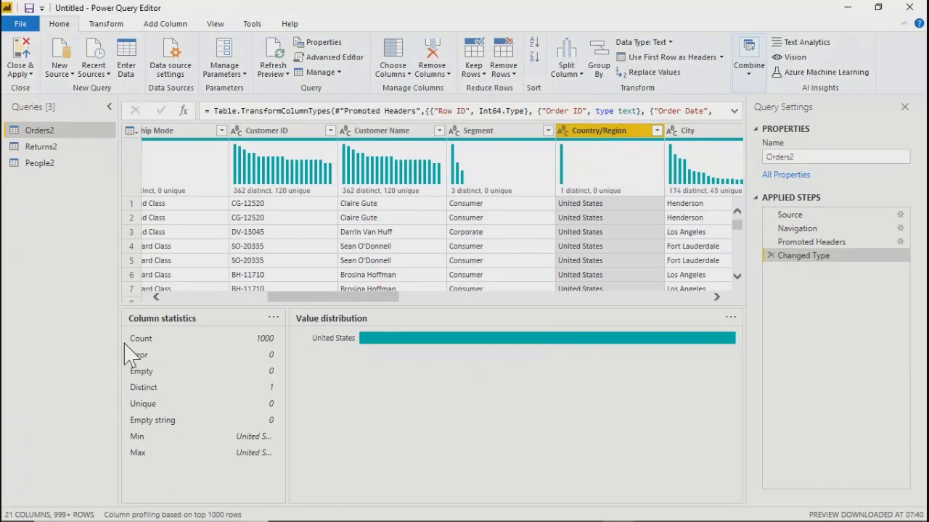
Step: Examine the City column's statistics and look through individual values in the Segment column
left_click_drag(324, 300, 386, 302)
left_click(432, 135)
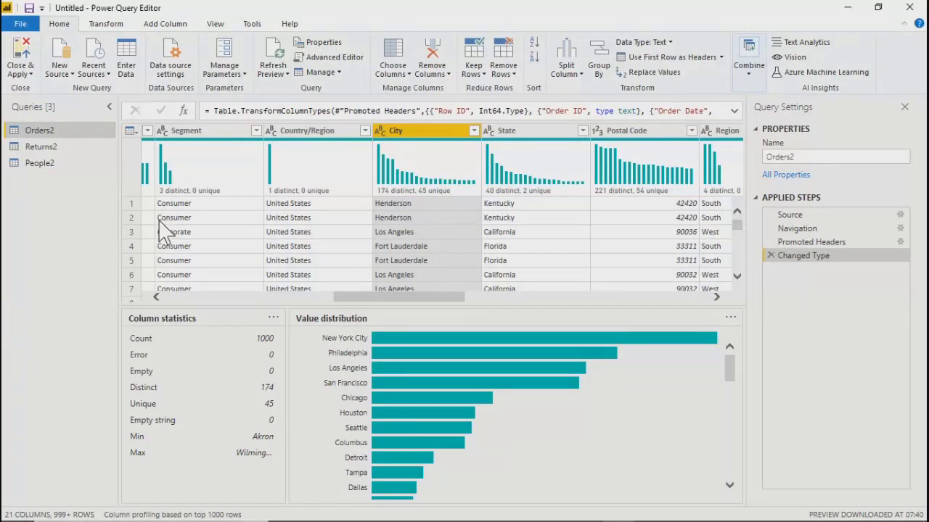
left_click(175, 205)
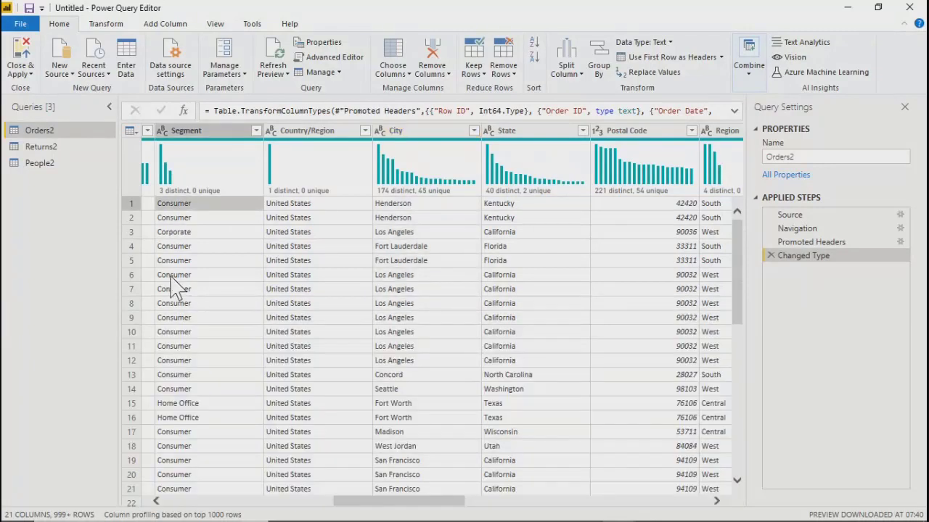
left_click(169, 391)
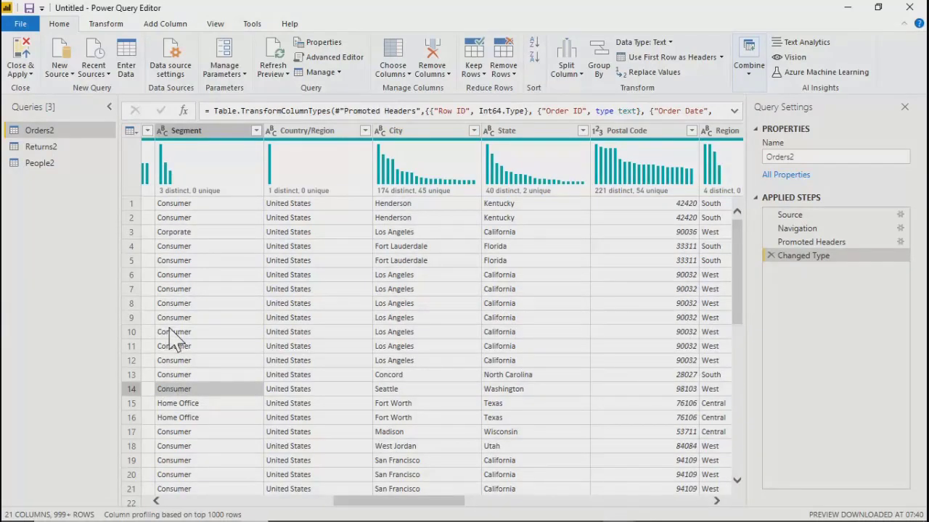
left_click(178, 205)
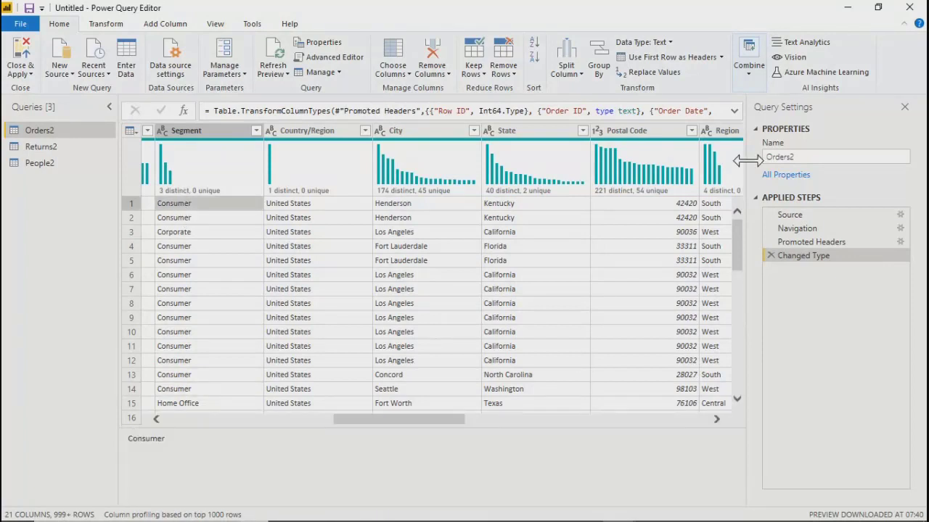
Step: Examine the State column's statistics and value distribution, including the list of individual states in its filter
left_click(516, 132)
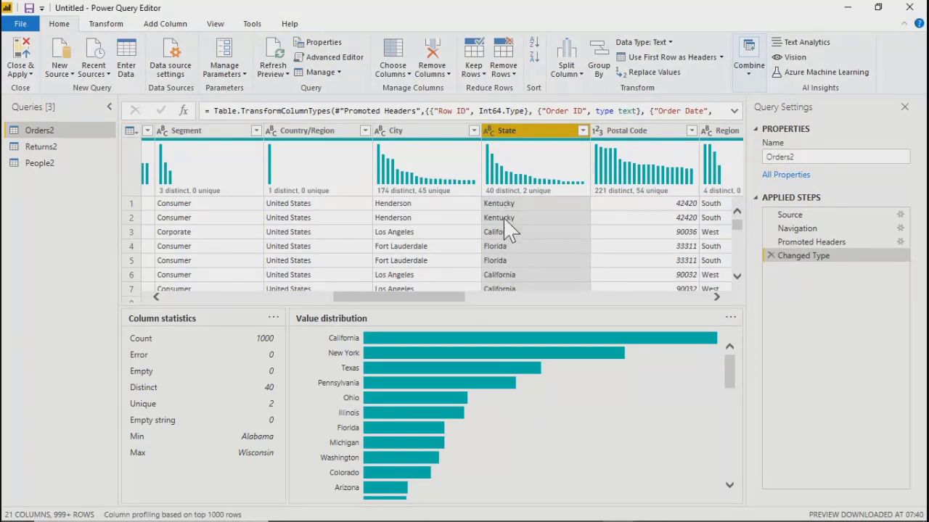
left_click(583, 131)
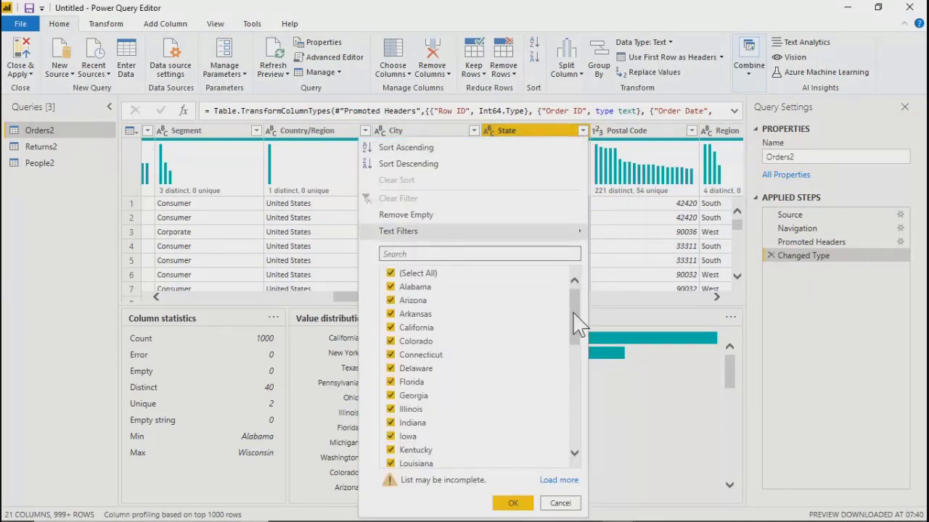
left_click_drag(576, 321, 576, 290)
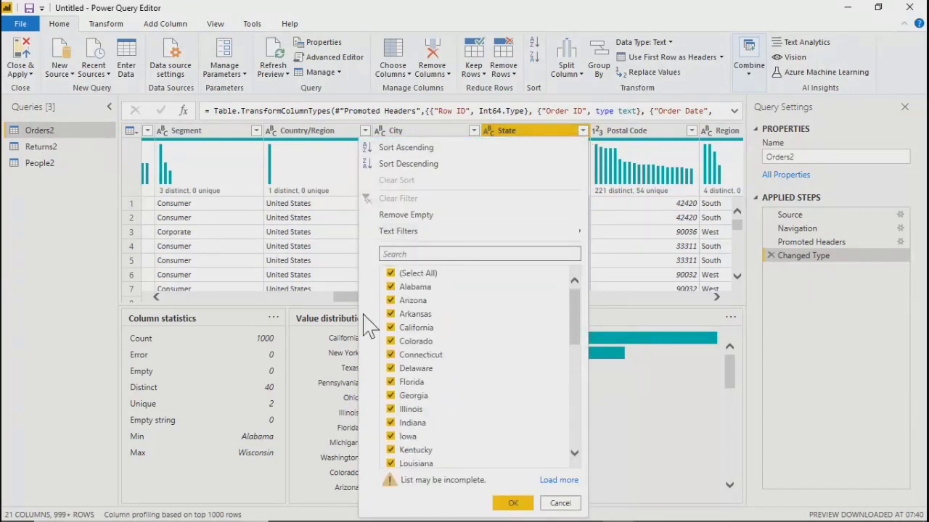
left_click(560, 503)
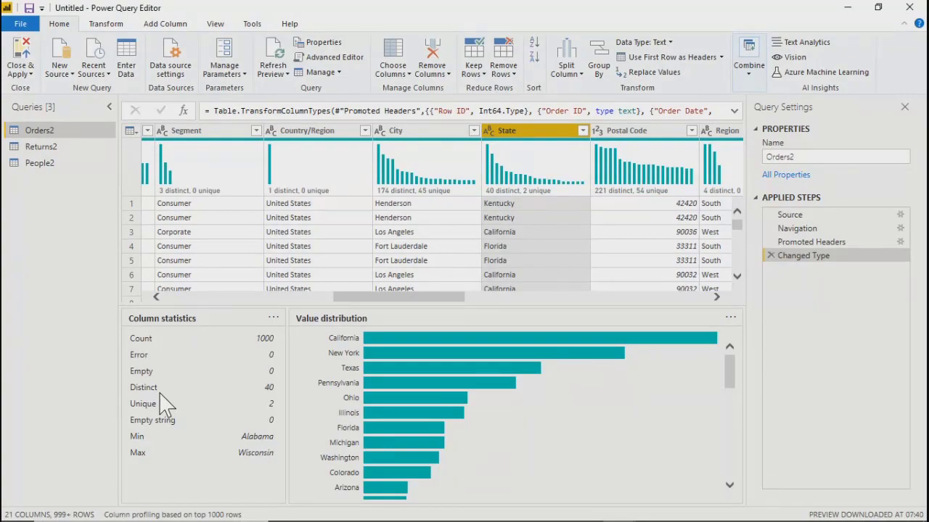
Step: Switch to the Book1 workbook in Excel and enter 5 in cell D13 beneath Table1's City values
key("alt+Tab")
key("alt+Tab")
key("alt+Tab")
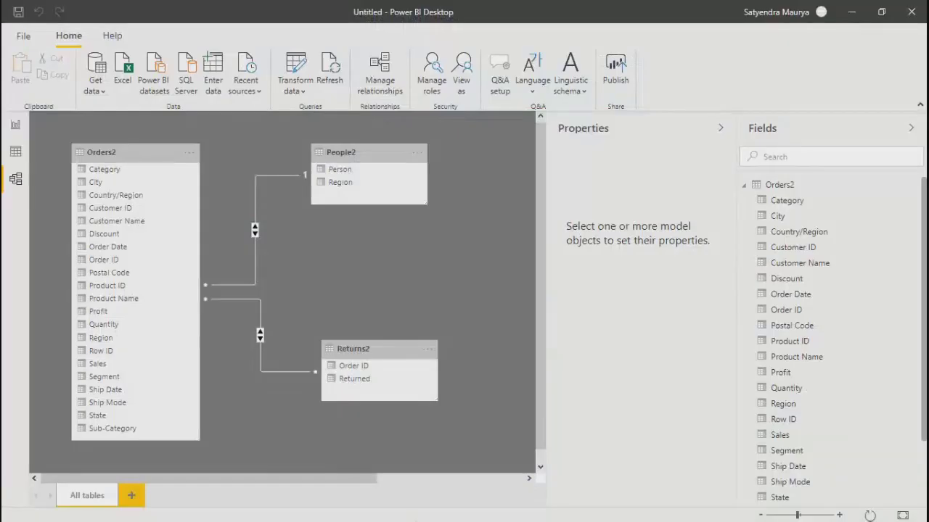
key("alt+Tab")
key("alt+Tab")
key("alt+Tab")
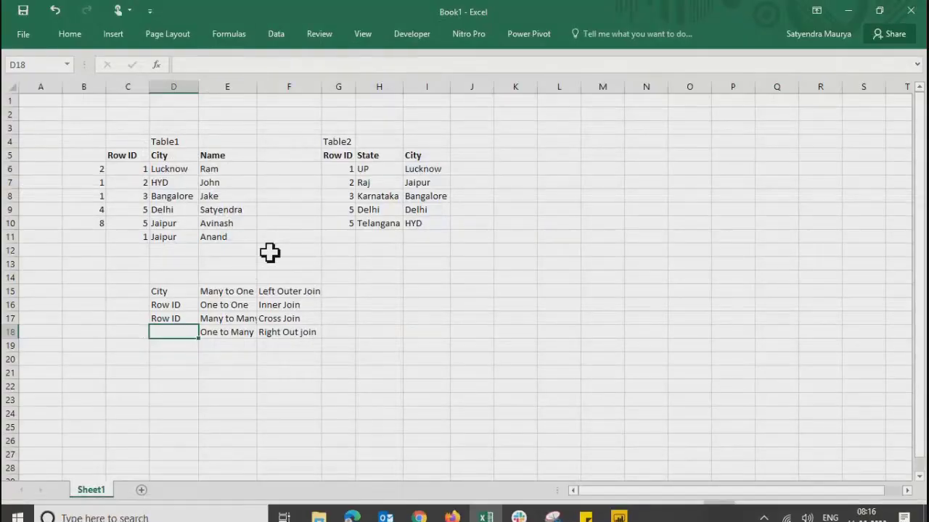
left_click(270, 251)
left_click_drag(170, 172, 177, 241)
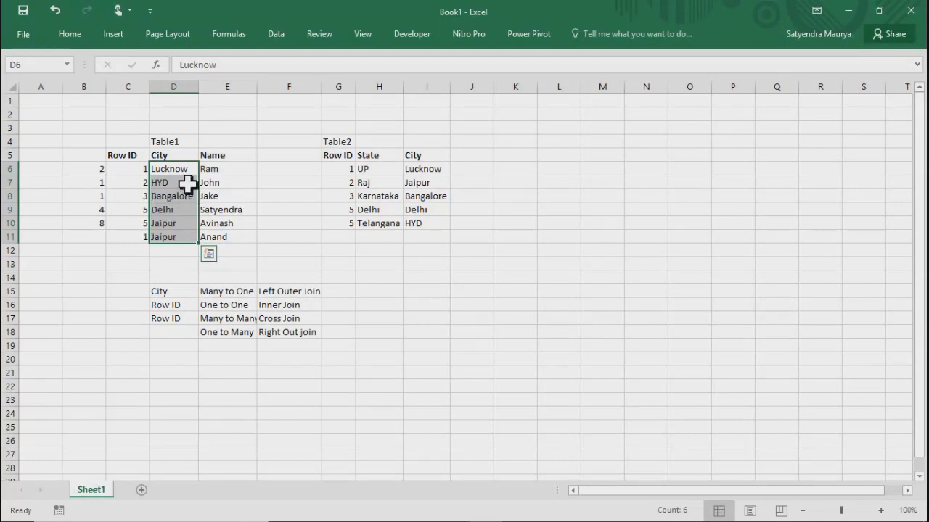
left_click(165, 265)
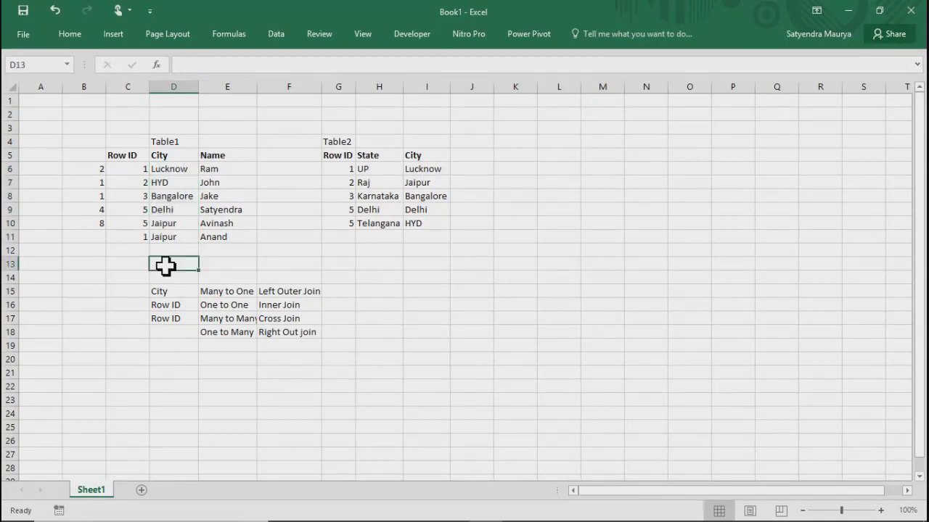
type("5")
left_click(164, 264)
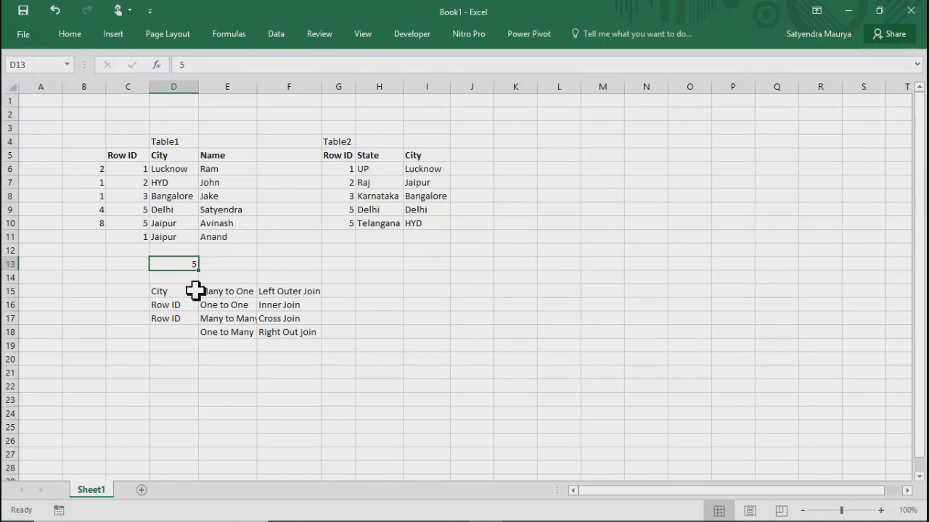
Step: Highlight the Table1 City values from Lucknow to Delhi to illustrate values that occur only once
left_click(234, 271)
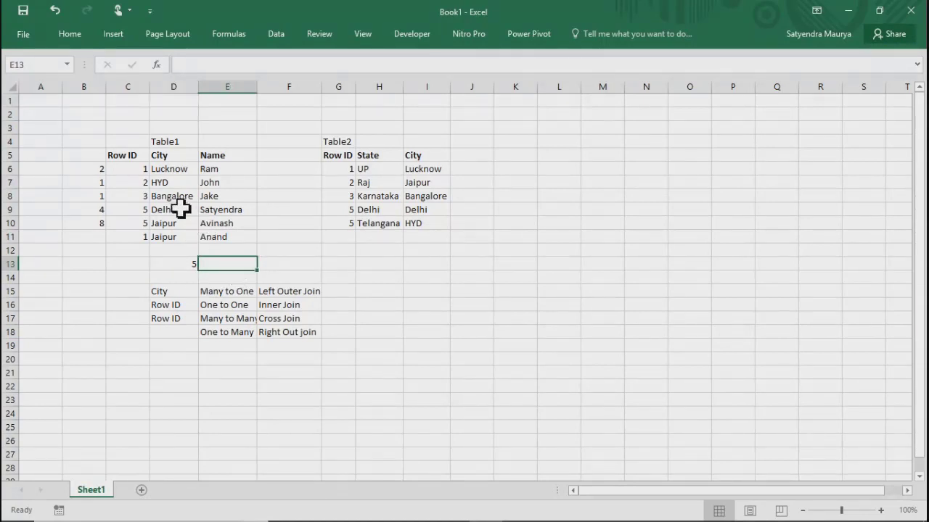
left_click_drag(179, 211, 171, 175)
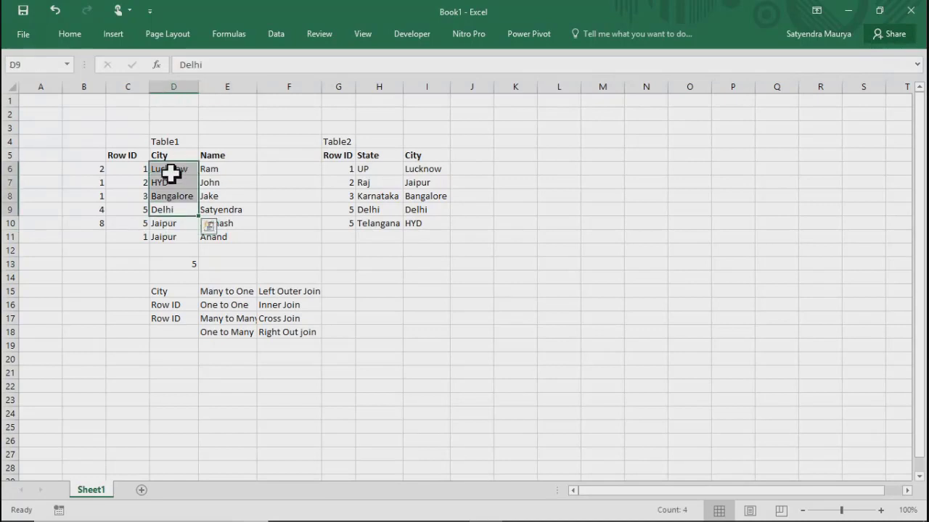
left_click_drag(179, 224, 175, 168)
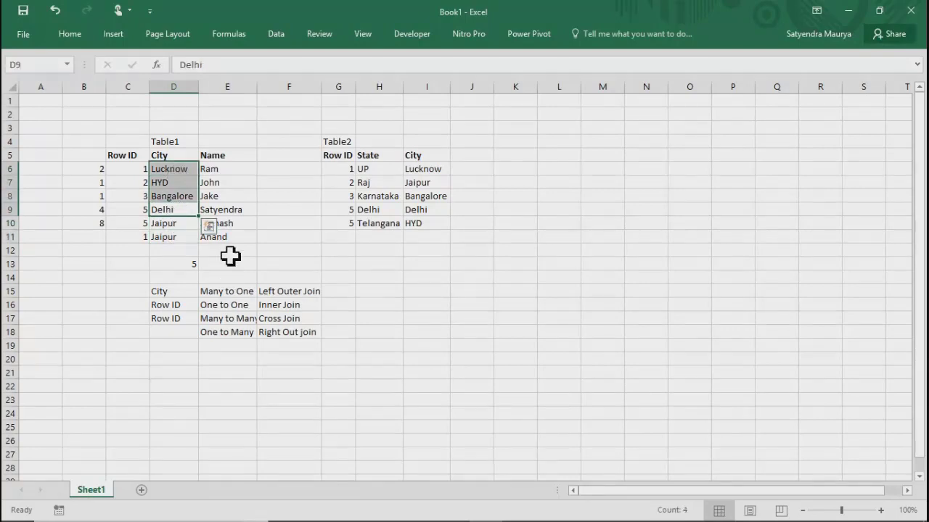
left_click(231, 277)
Step: Return to the Power Query Editor and look across the Orders2 columns from State through Profit and back to Row ID
key("alt+Tab")
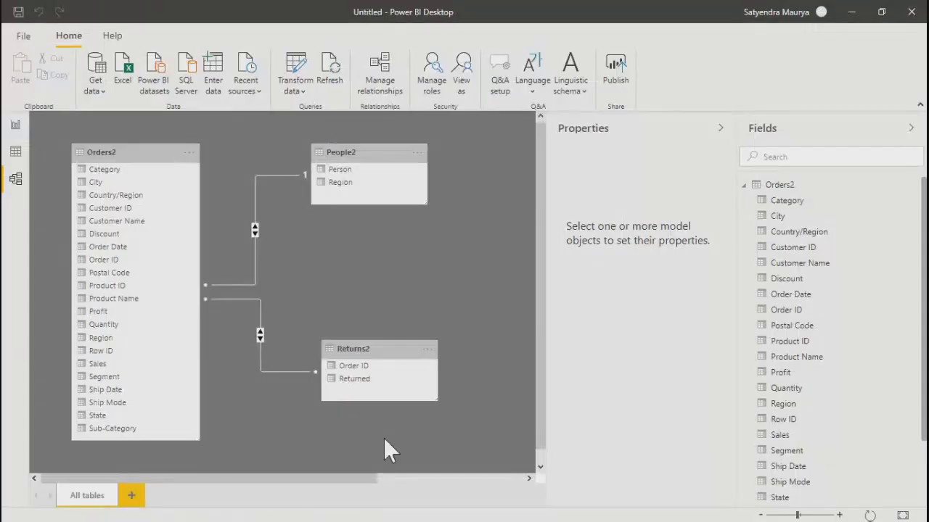
key("alt+Tab")
key("alt+Tab")
key("alt+Tab")
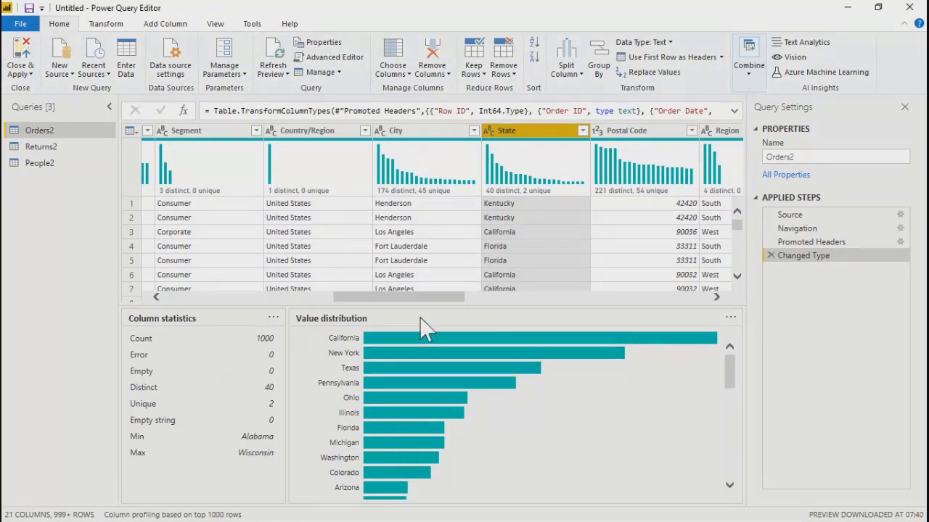
left_click_drag(411, 297, 670, 294)
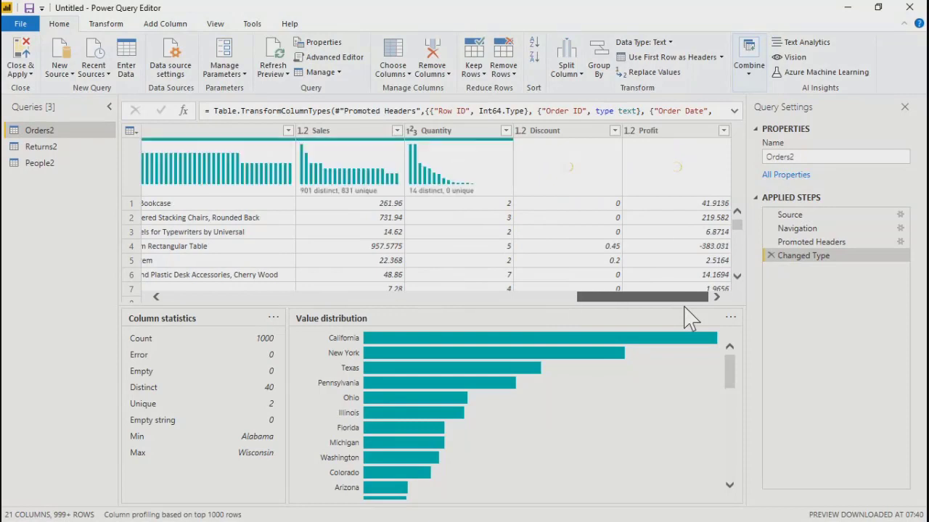
left_click_drag(684, 307, 156, 352)
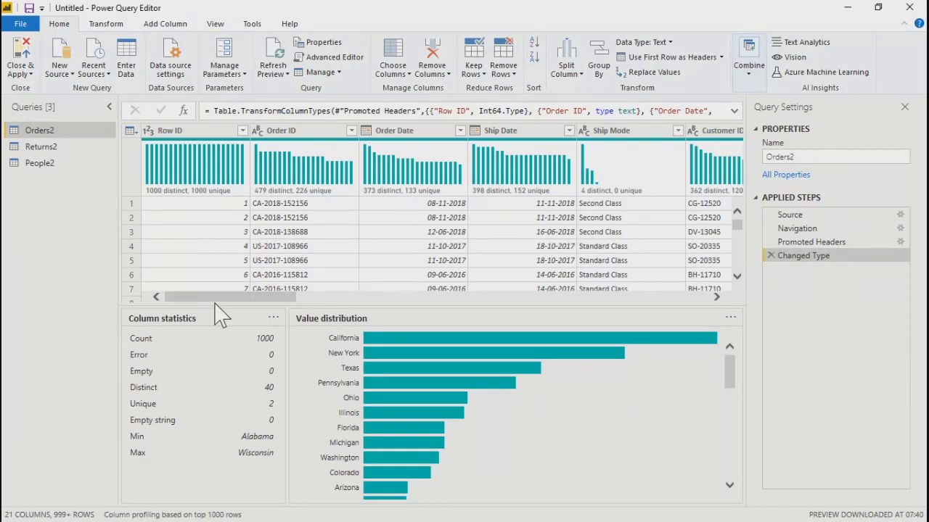
left_click_drag(210, 299, 185, 323)
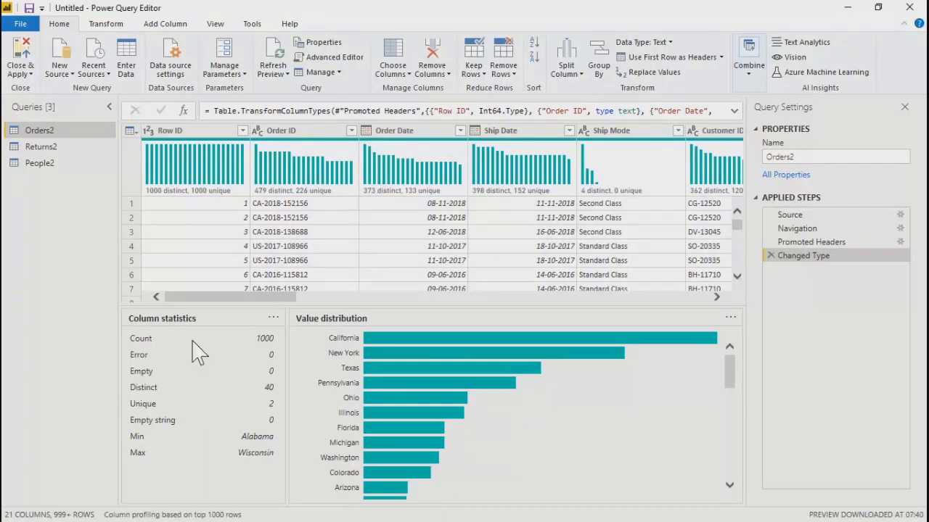
left_click_drag(201, 297, 109, 262)
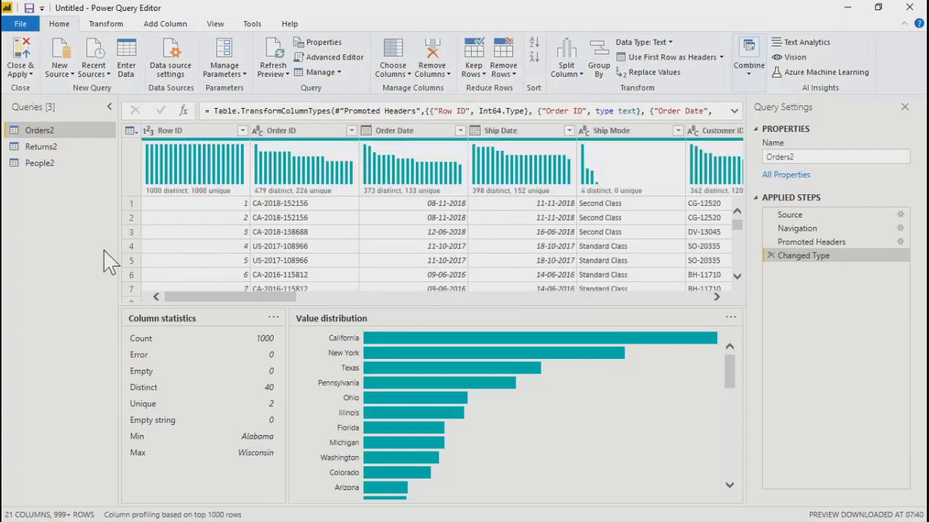
Step: Compare the columns of the Returns2 query with the Order ID values in Orders2
left_click(34, 146)
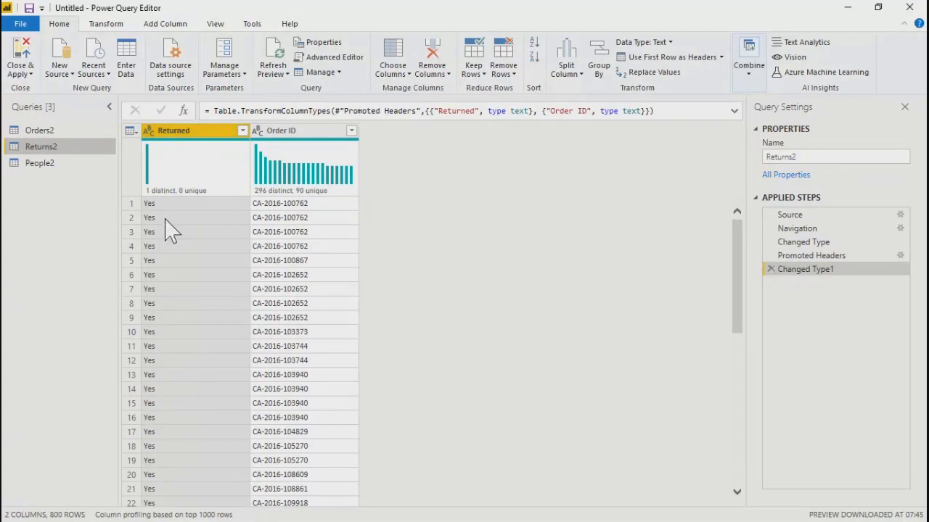
left_click(29, 131)
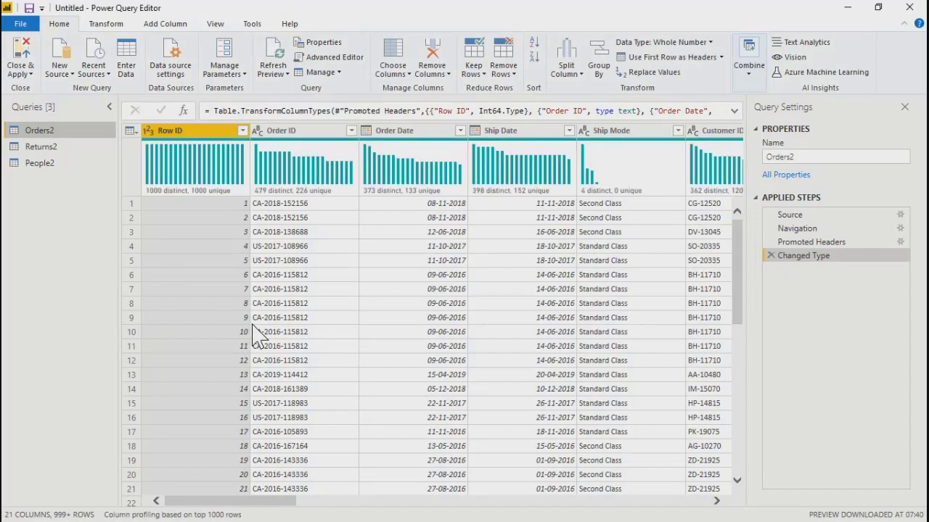
left_click(287, 247)
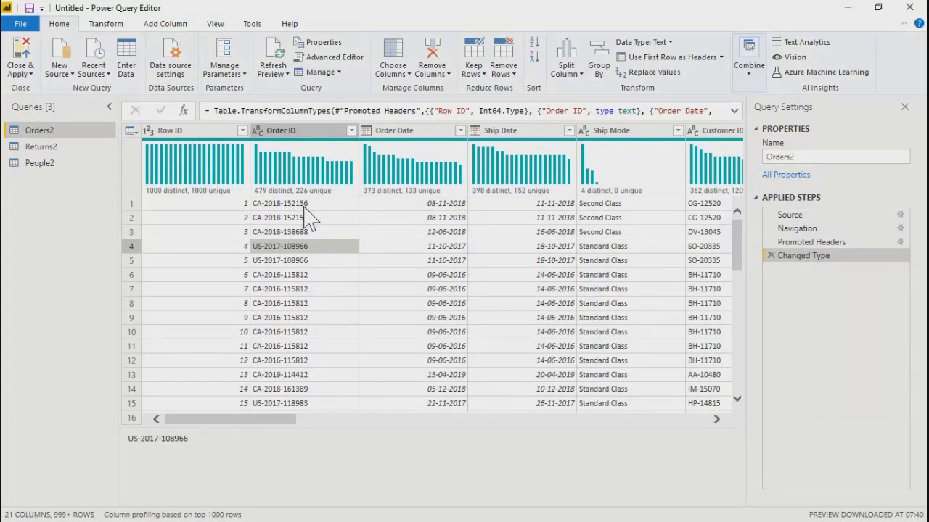
Step: Split the Orders2 Order ID column by the custom delimiter "-" at each occurrence of the delimiter
left_click(261, 205)
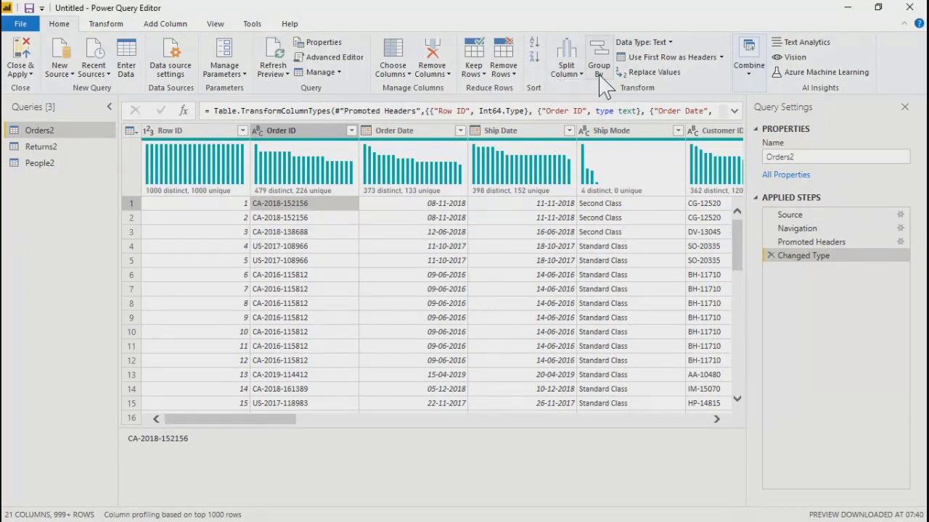
left_click(572, 73)
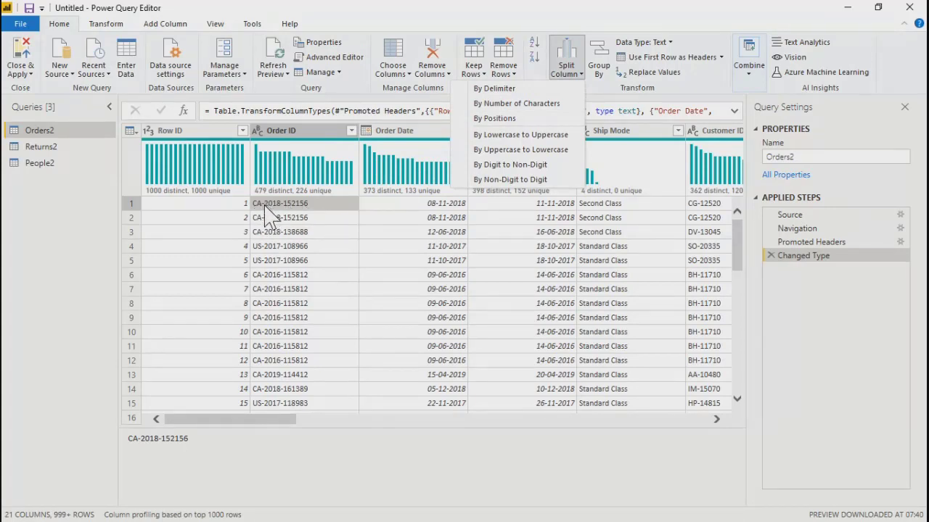
left_click(512, 90)
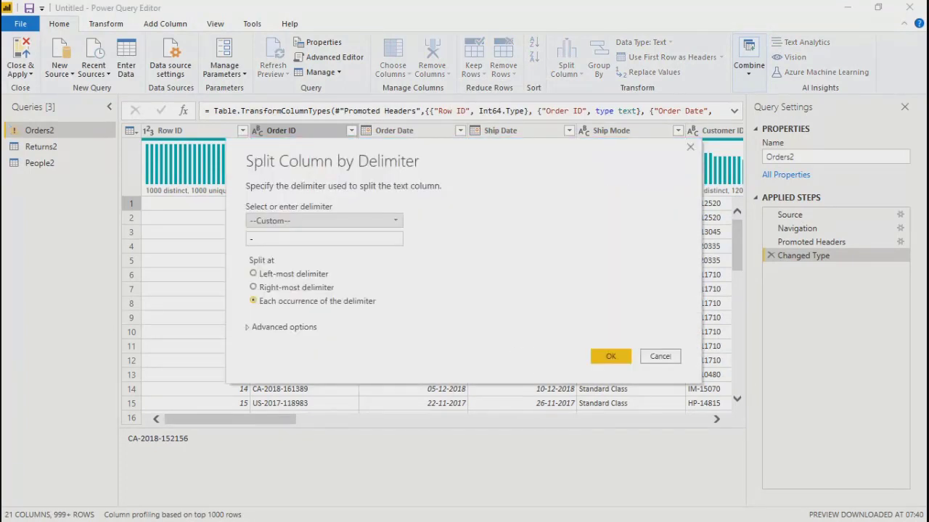
left_click_drag(388, 154, 513, 161)
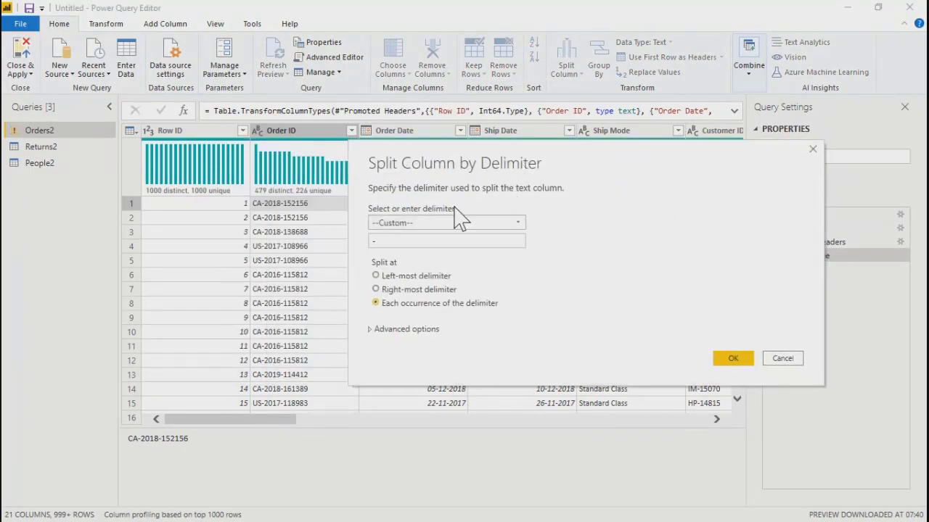
double_click(378, 243)
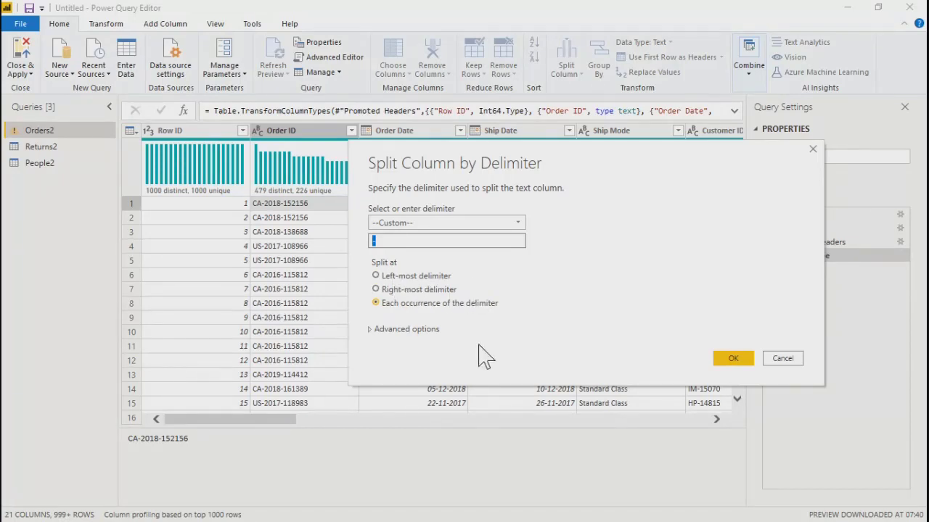
left_click(734, 358)
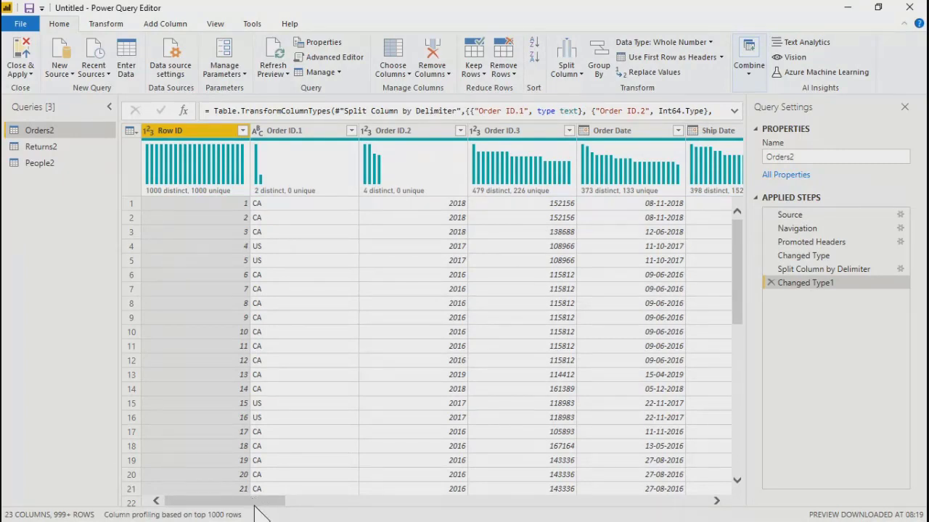
Step: Review the split columns and compare Orders2 at the Changed Type and Split Column by Delimiter steps
left_click_drag(263, 501, 109, 507)
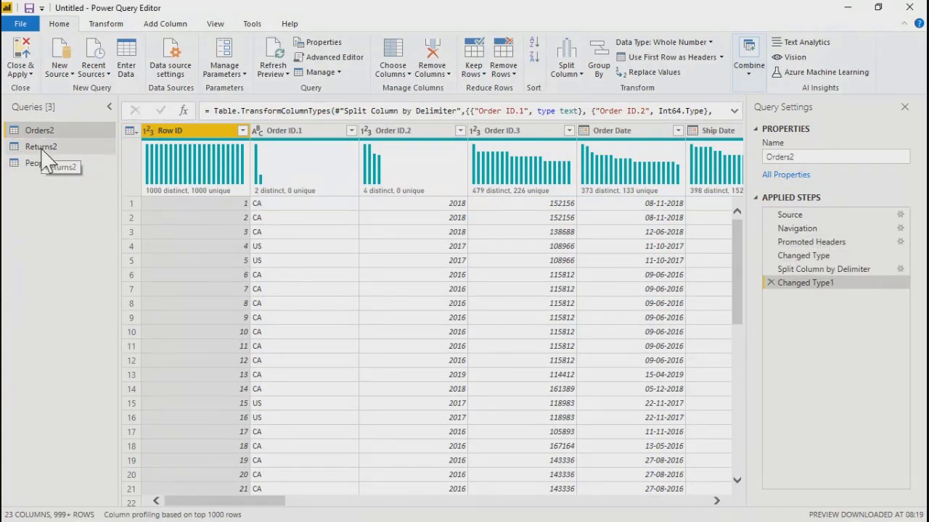
left_click(805, 258)
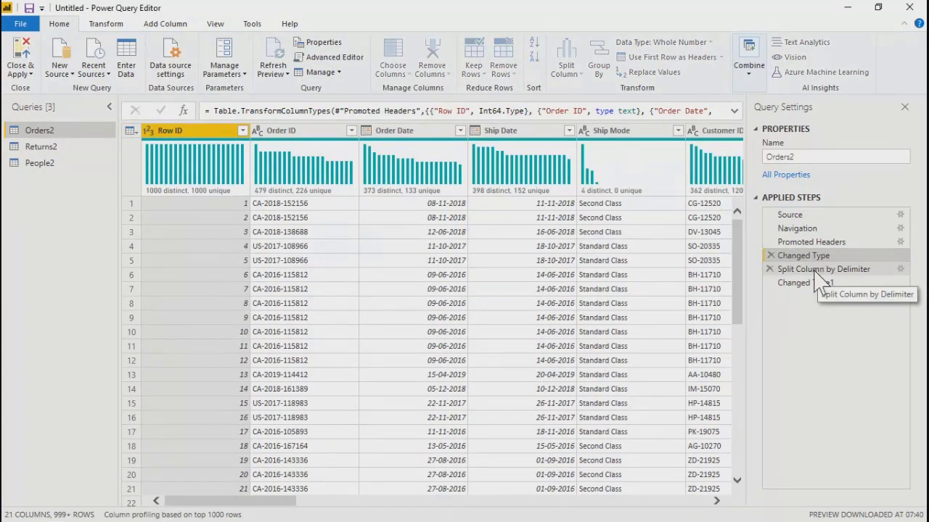
left_click(815, 273)
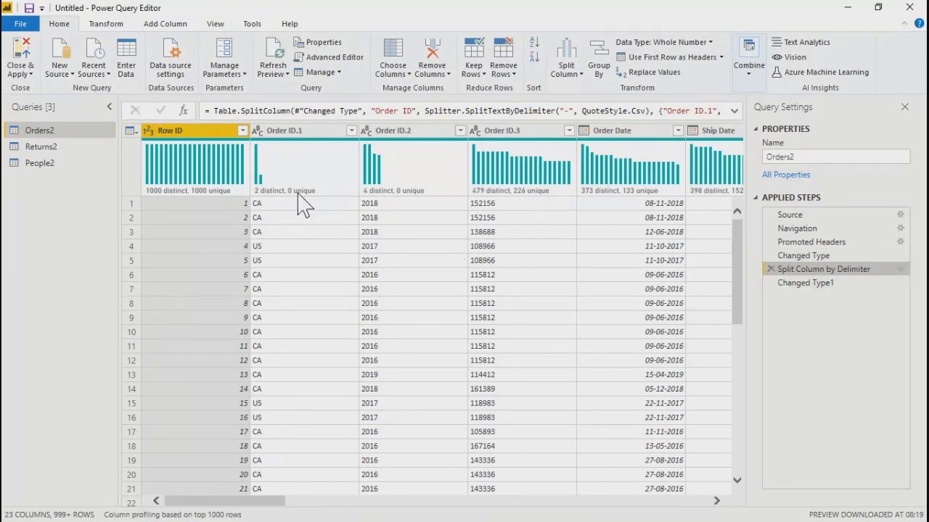
Step: Delete the Split Column by Delimiter and Changed Type1 steps from Orders2, and check the restored Order ID column
left_click(772, 269)
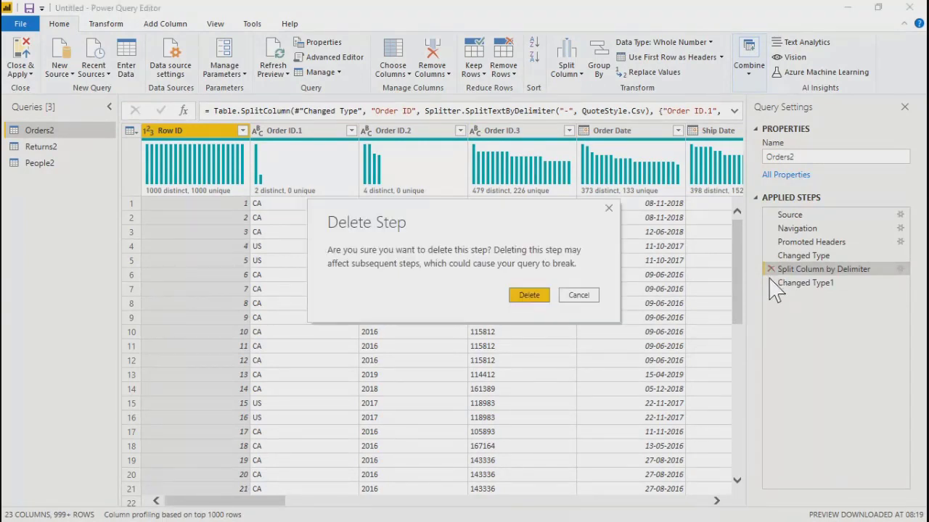
left_click(519, 298)
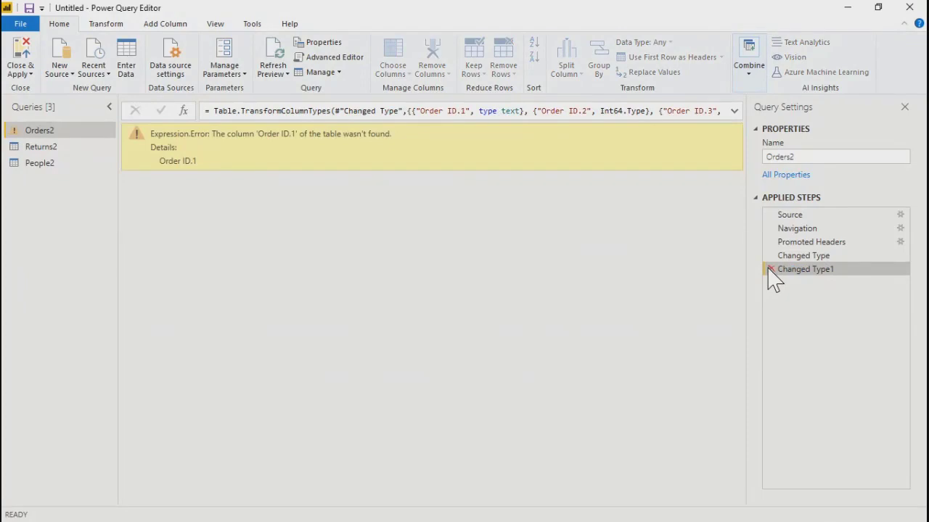
left_click(771, 269)
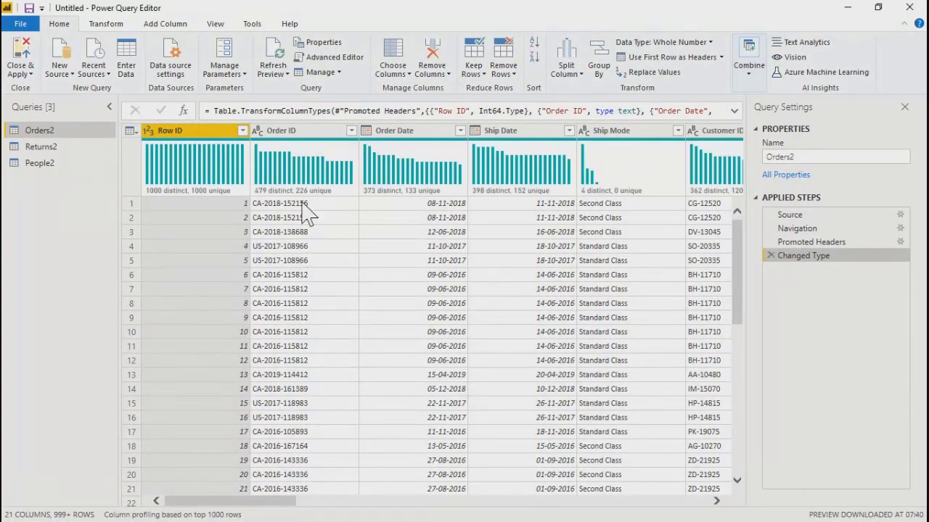
left_click(311, 245)
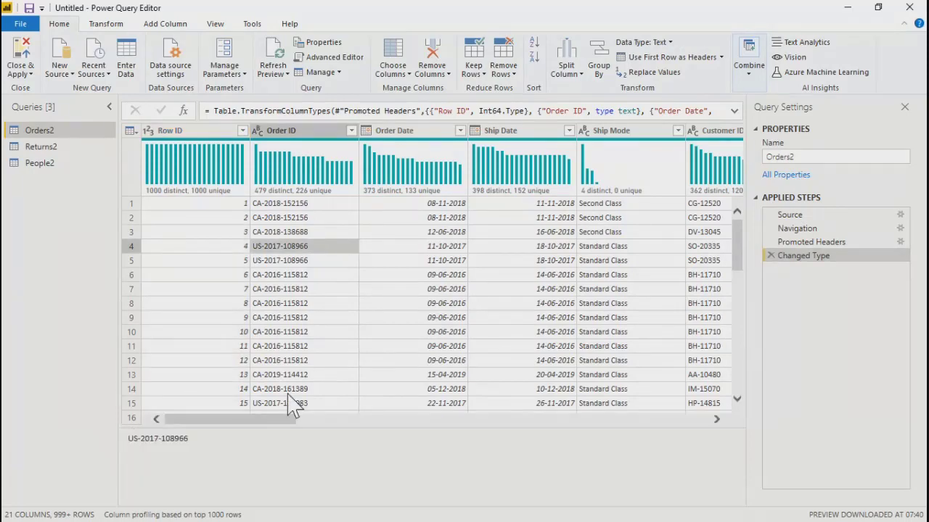
left_click_drag(275, 420, 234, 419)
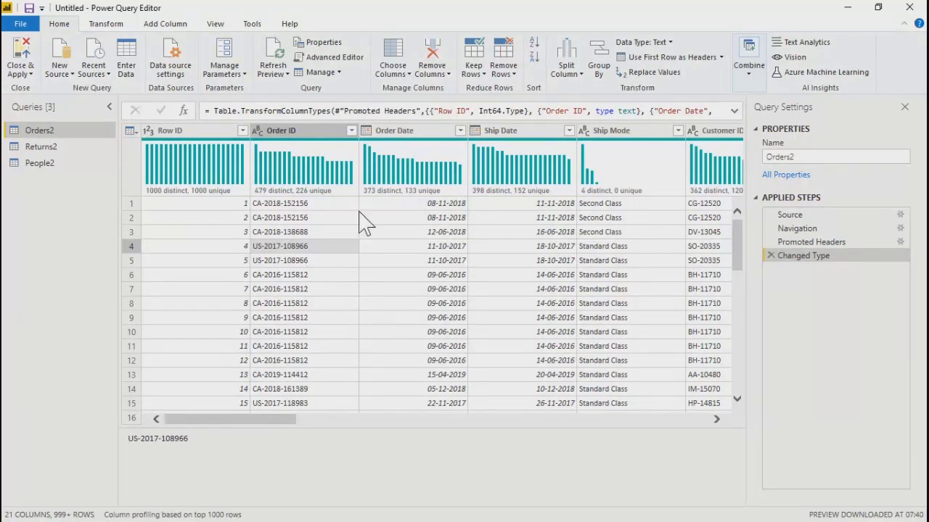
Step: Examine how the Product ID values in Orders2 relate to the Category and Sub-Category columns, and check the Postal Code column's distribution
left_click_drag(255, 420, 533, 472)
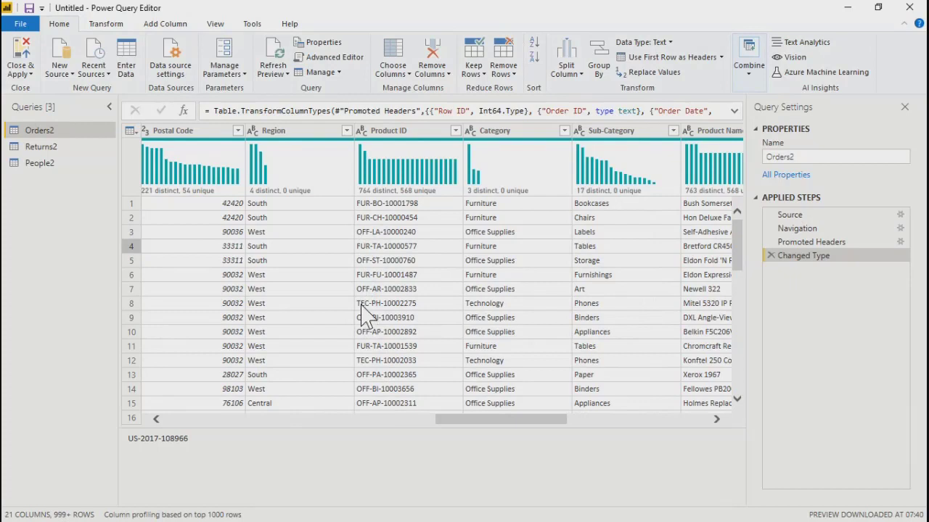
left_click(366, 204)
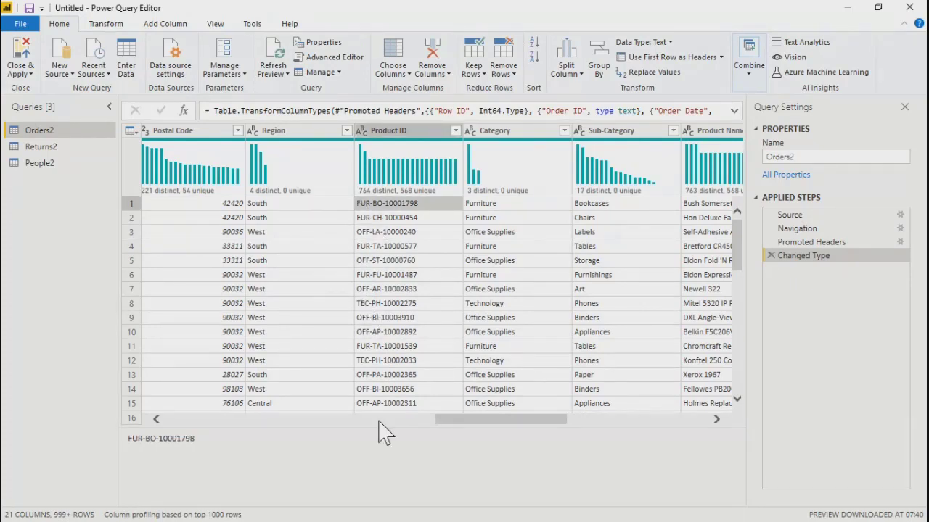
mouse_move(481, 420)
left_mouse_down()
mouse_move(508, 419)
mouse_move(507, 429)
mouse_move(483, 431)
left_mouse_up()
left_click(491, 207)
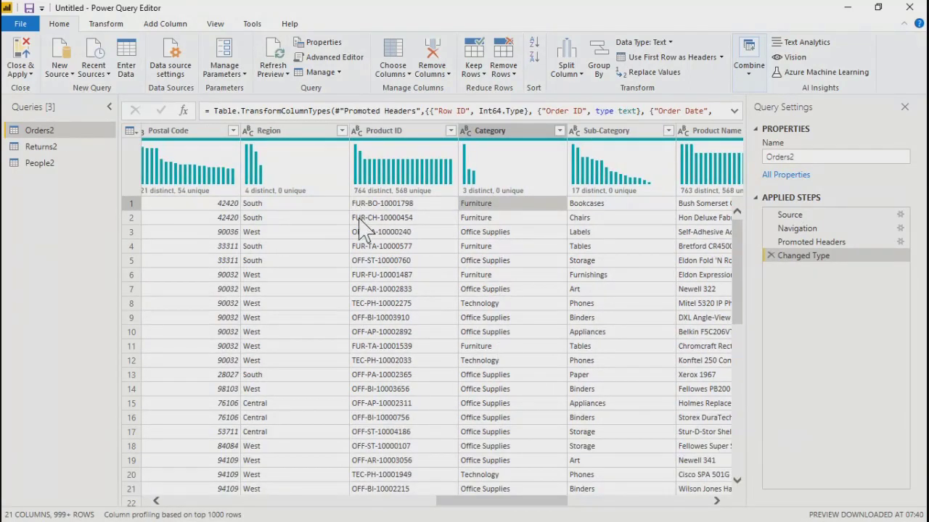
left_click(356, 304)
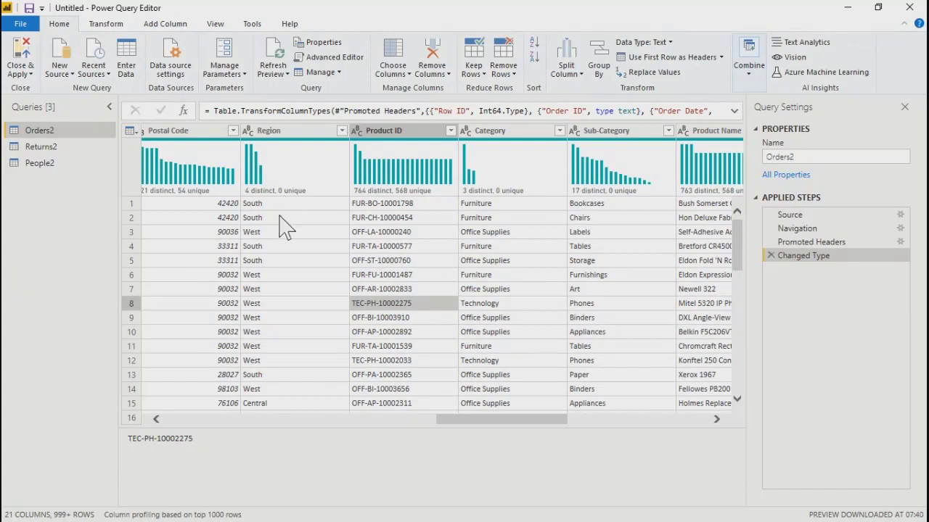
left_click(579, 206)
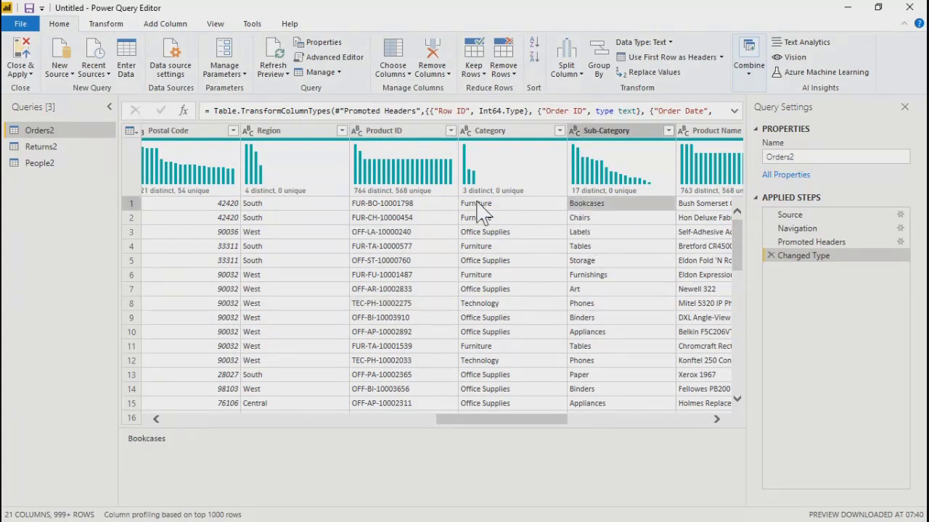
left_click(477, 206)
left_click(580, 206)
mouse_move(172, 161)
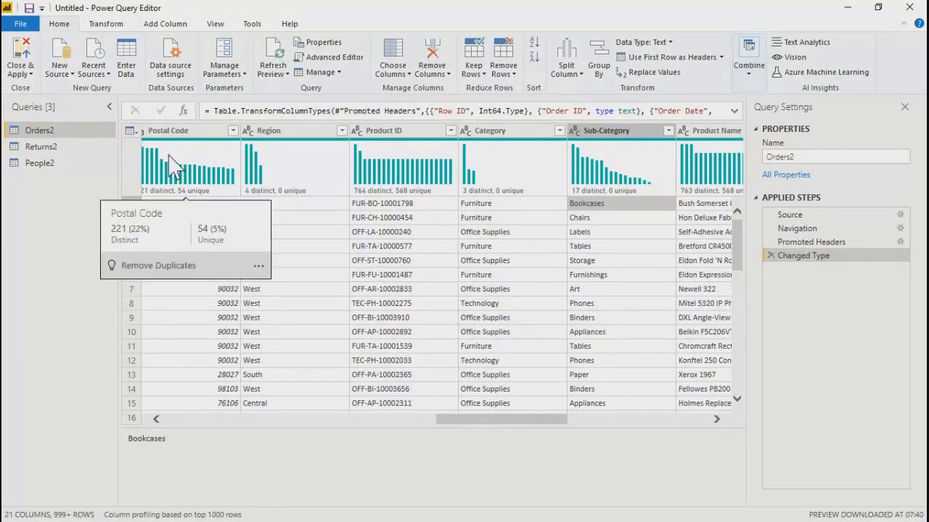
left_click_drag(496, 420, 145, 421)
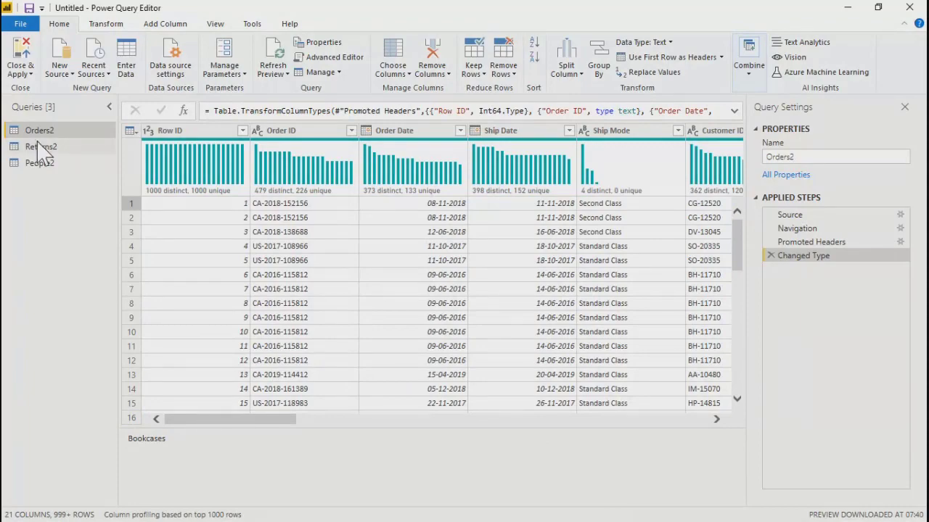
Step: Close and apply the Power Query changes, and list the Orders2 fields in the report view
left_click(21, 58)
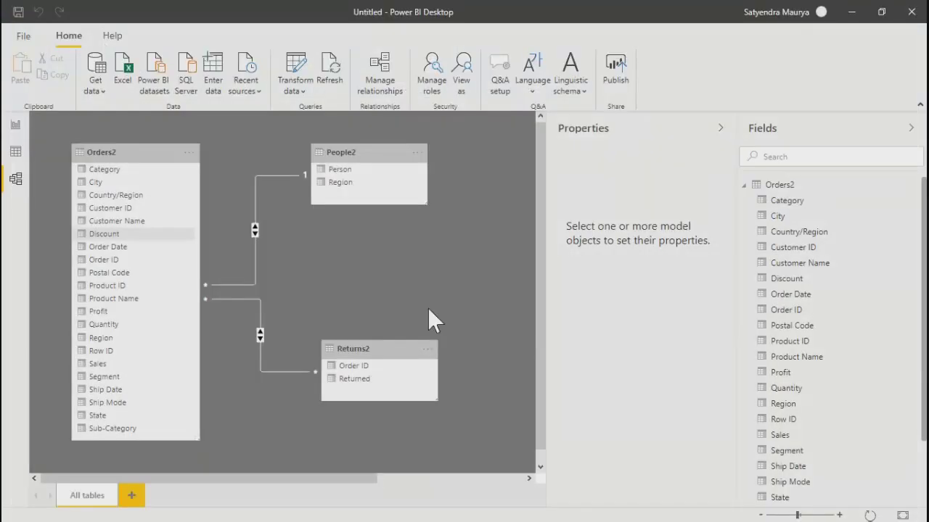
left_click(15, 125)
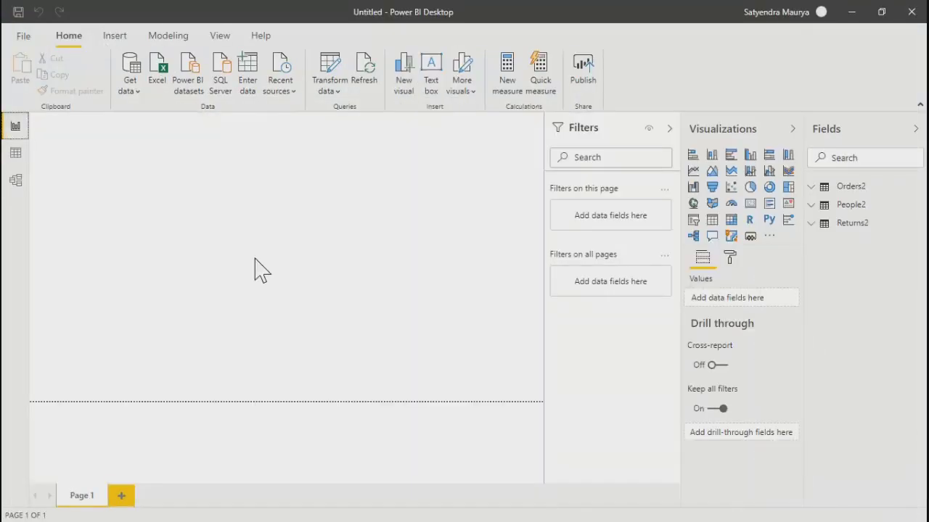
left_click(814, 187)
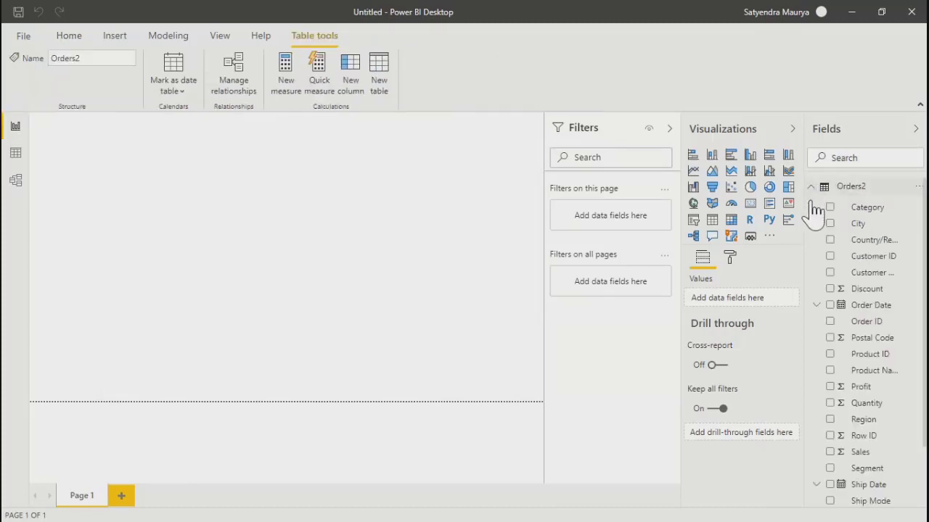
left_click(803, 188)
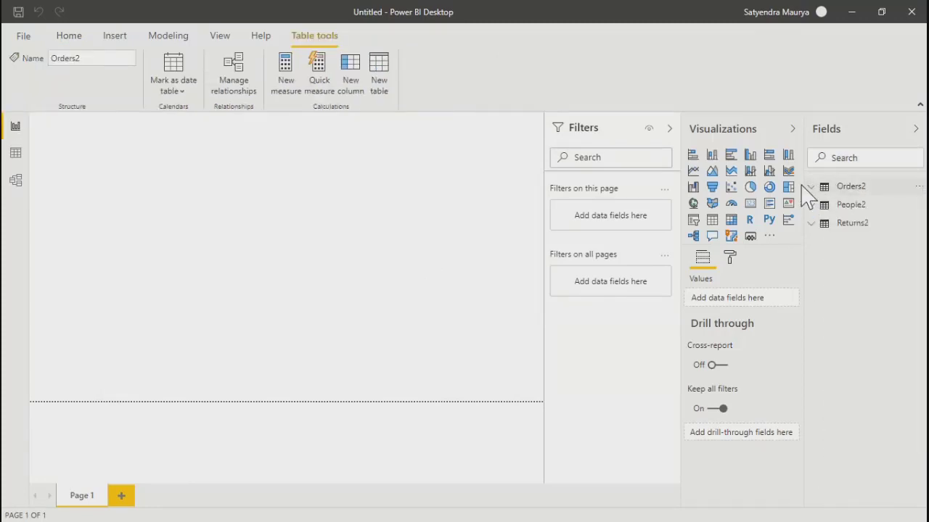
left_click(110, 260)
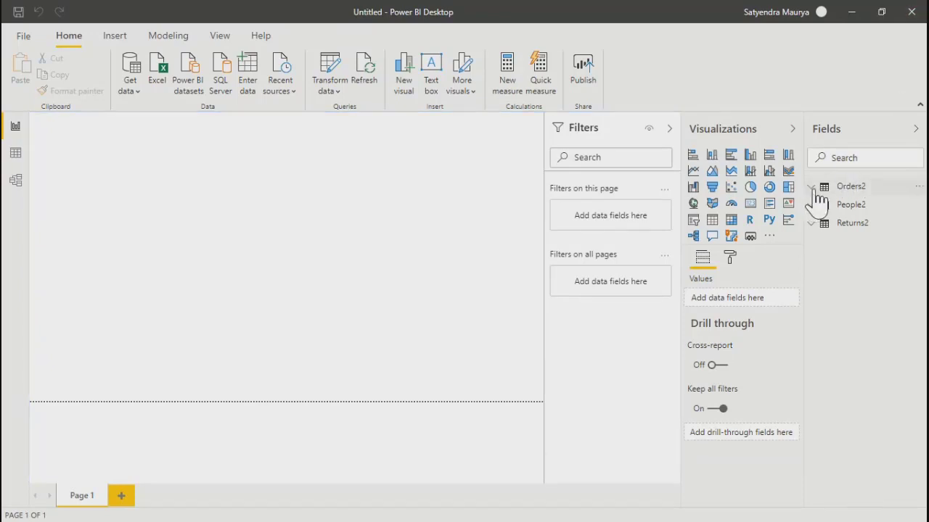
left_click(845, 187)
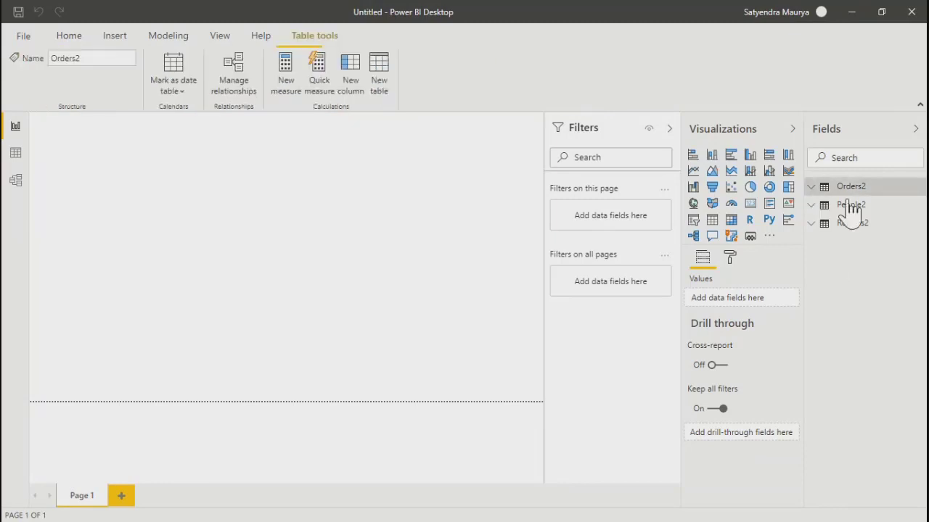
left_click(811, 188)
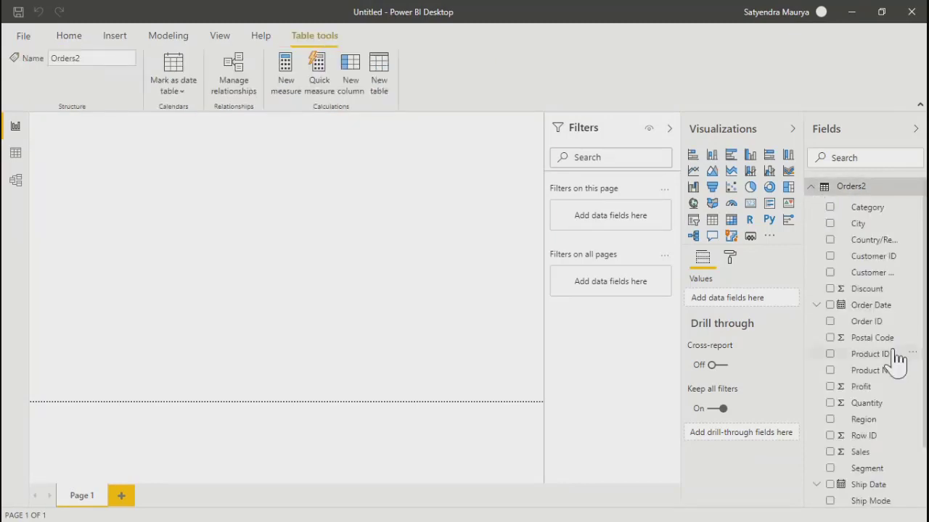
Step: Build a table visual on Page 1 from the Orders2 fields Category, Sub-Category, Sales and Profit
left_click(831, 209)
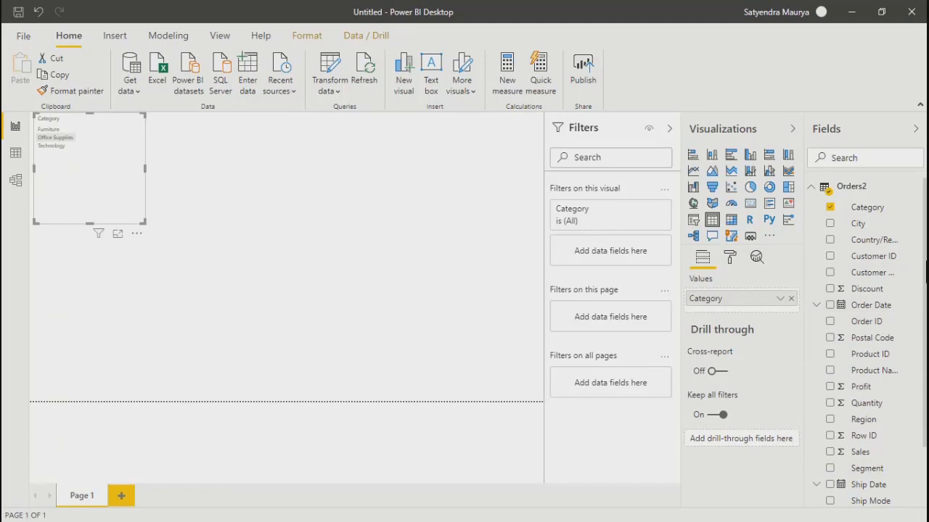
scroll(926, 272, "down", 3)
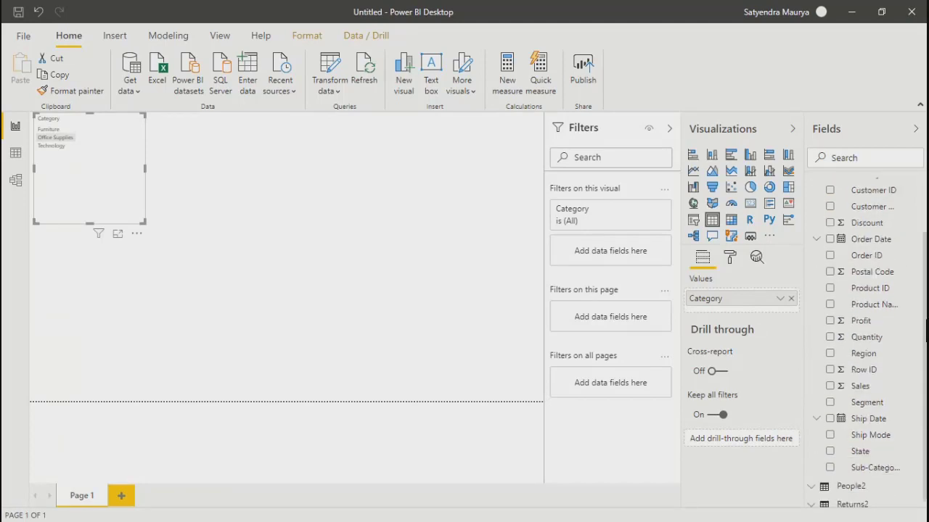
left_click(829, 462)
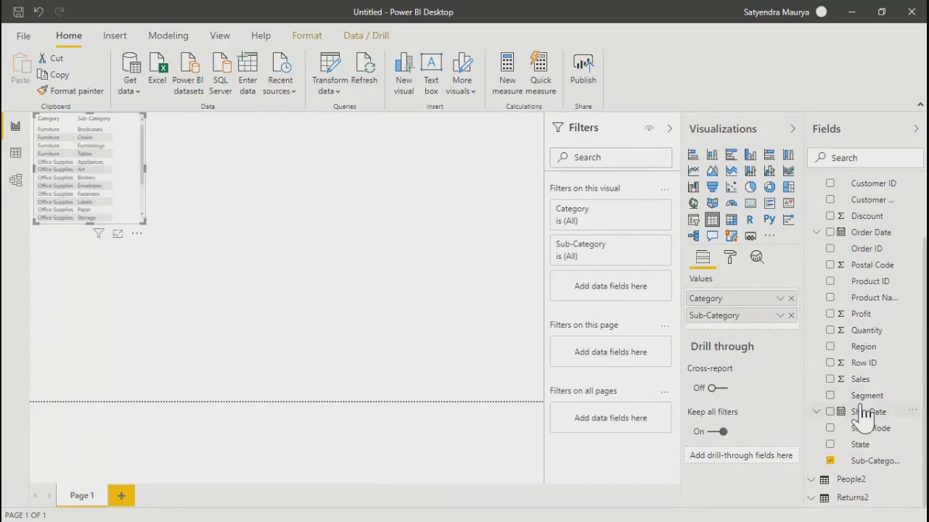
left_click(830, 380)
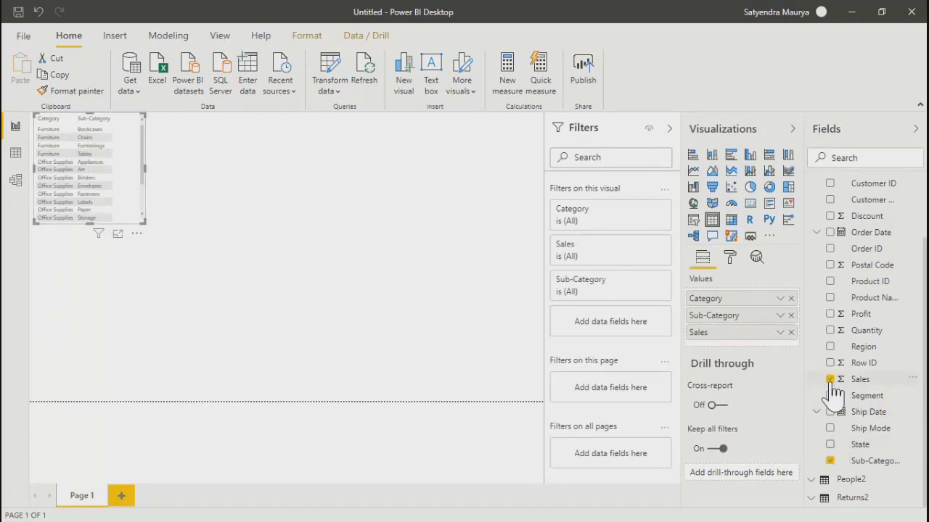
left_click(830, 314)
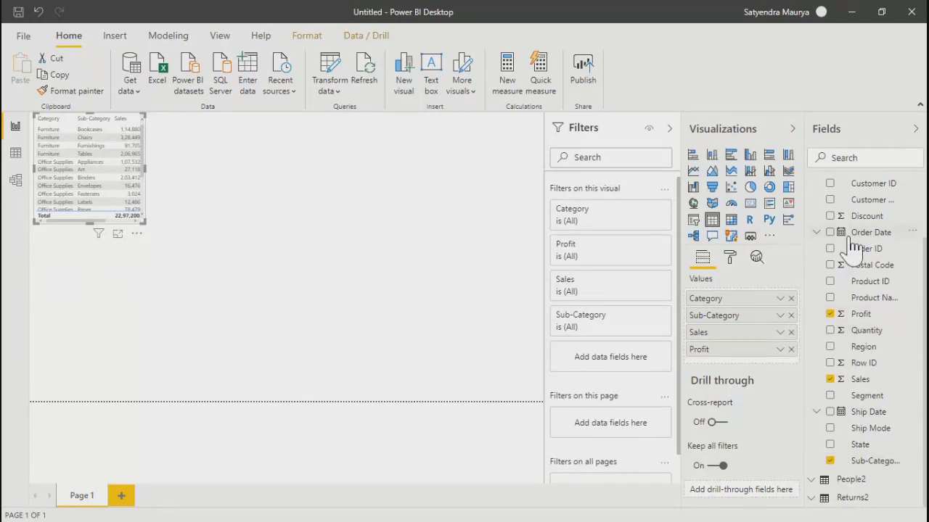
Step: Enlarge the table visual so that all four columns and every sub-category row fit inside it
left_click_drag(145, 222, 246, 330)
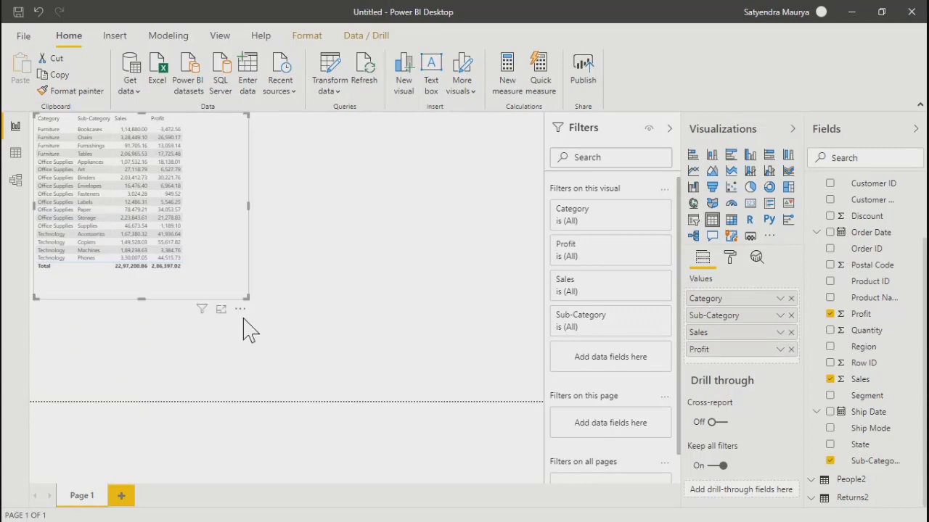
left_click(397, 293)
left_click(215, 205)
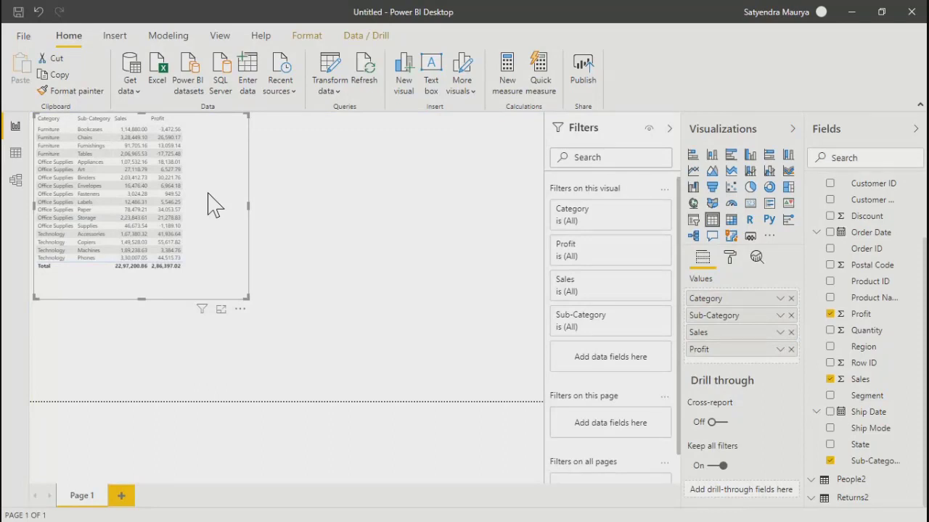
Step: Examine the sales and profit table in focus mode and return to the report page
left_click(220, 310)
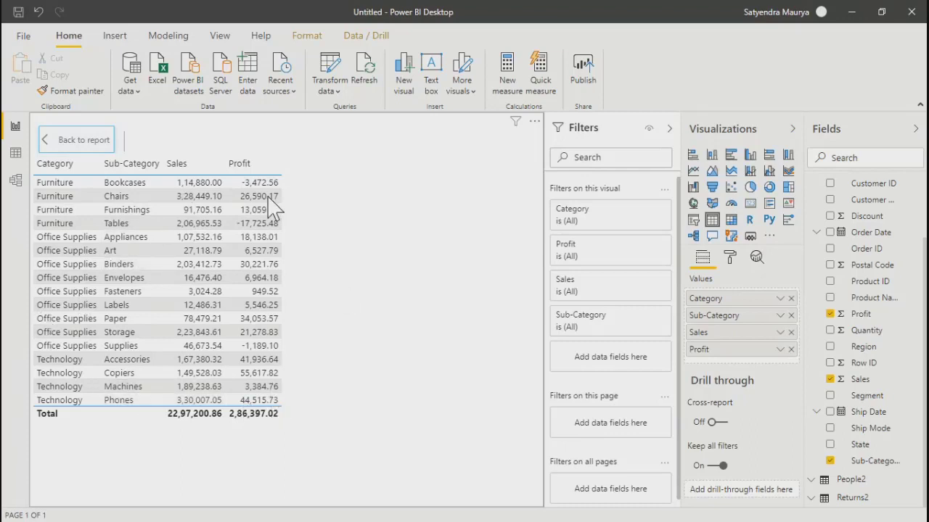
left_click(65, 144)
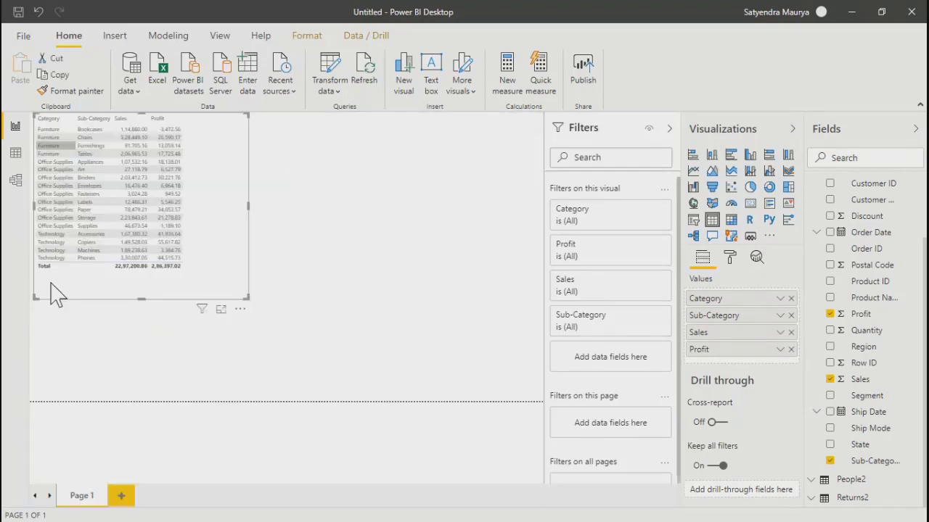
left_click(221, 309)
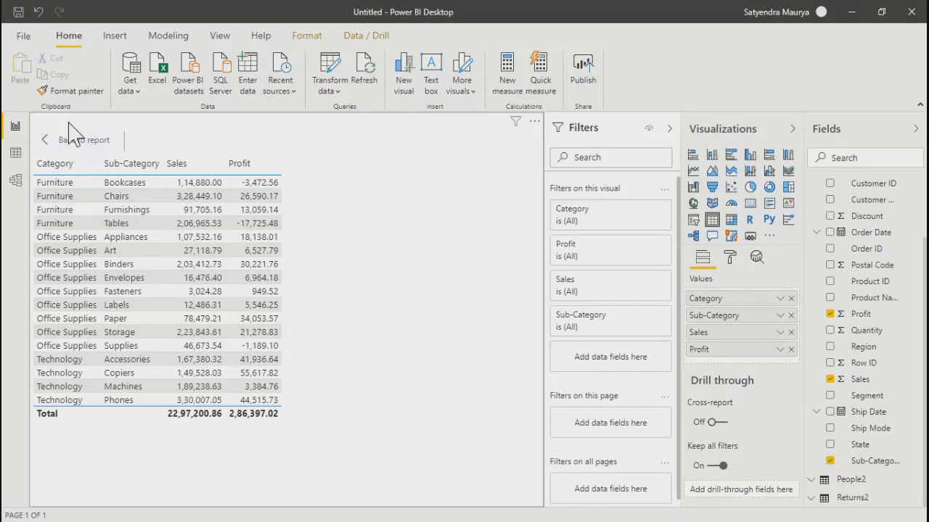
left_click(69, 150)
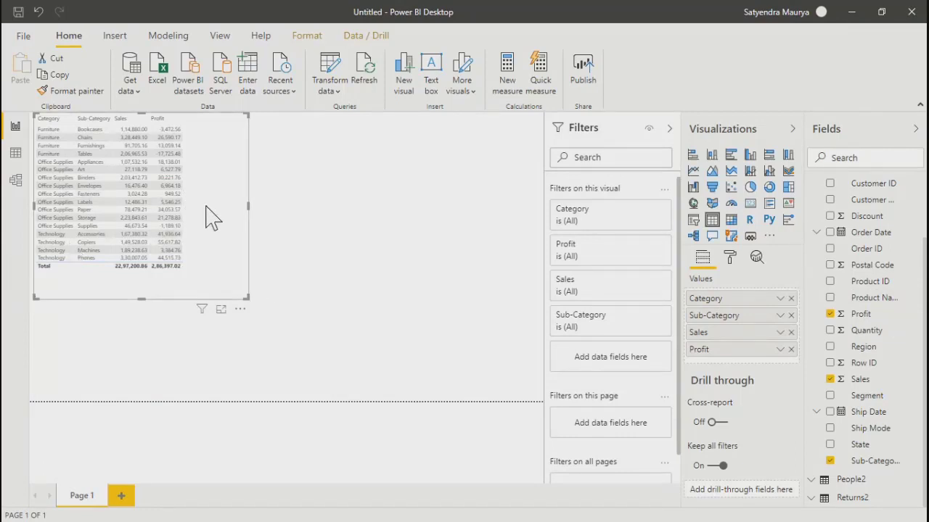
Step: Try the visual as pie, donut, line, area, stacked area and matrix types, and switch it back to a table
left_click(750, 188)
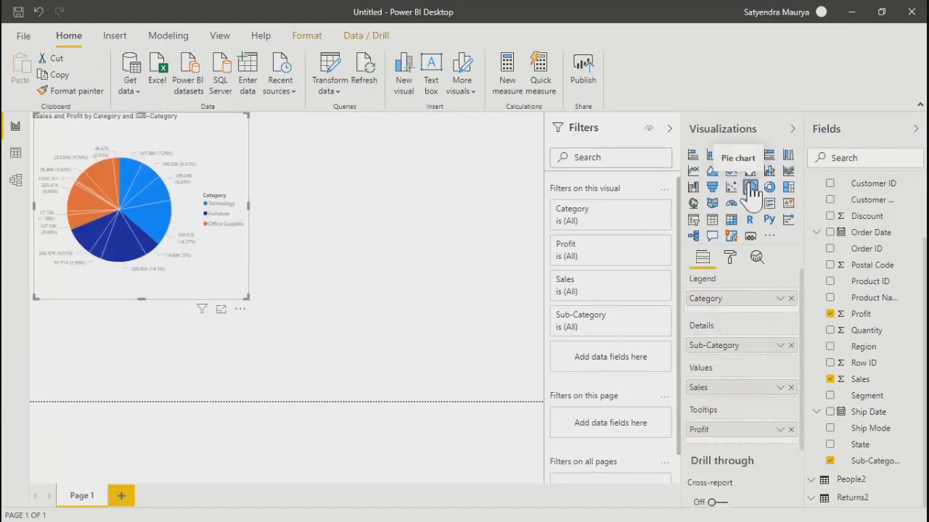
left_click(769, 189)
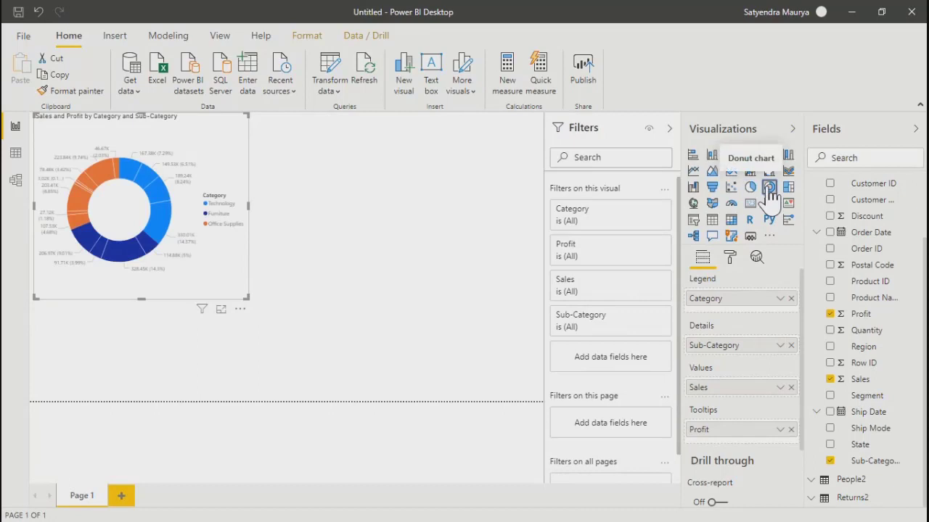
left_click(693, 171)
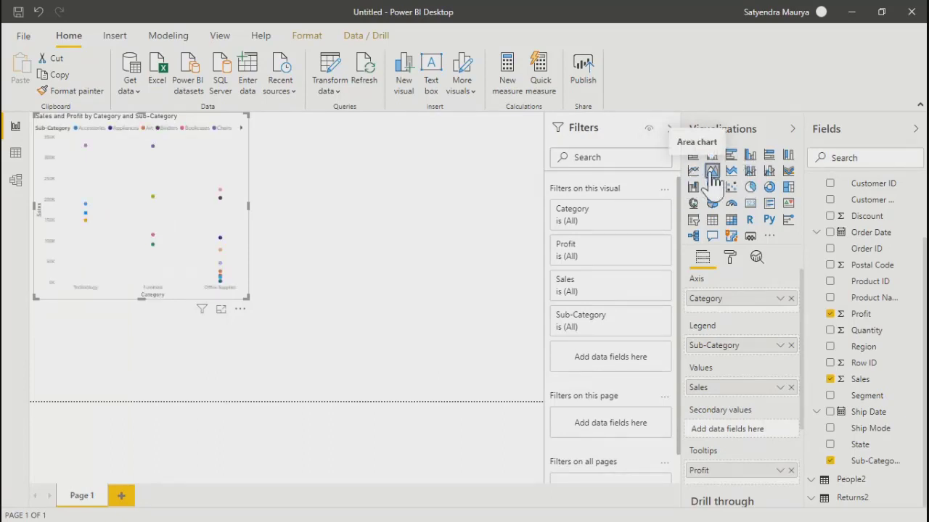
left_click(711, 174)
left_click(731, 171)
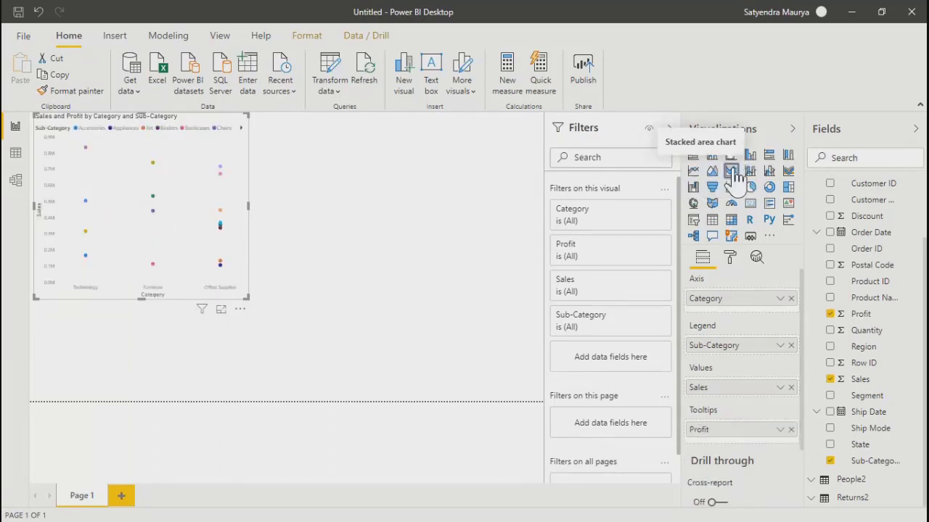
left_click(752, 187)
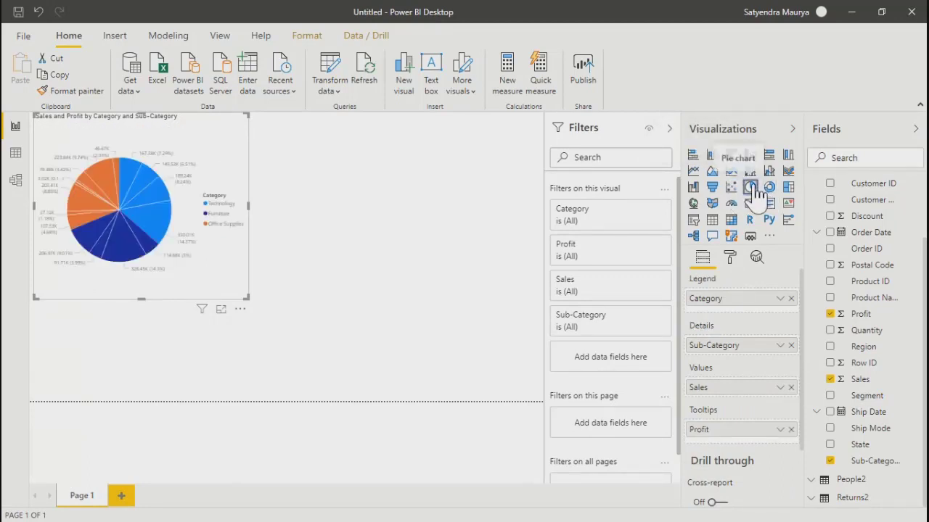
left_click(769, 188)
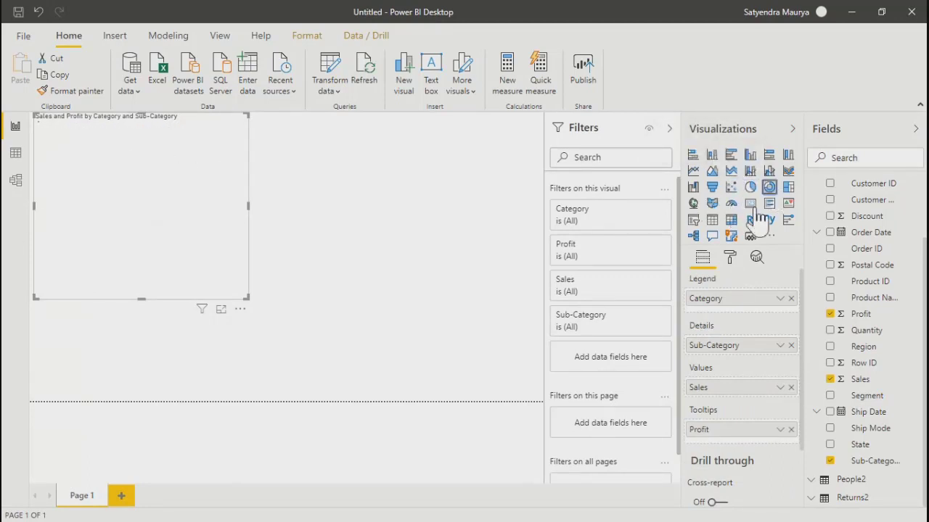
left_click(732, 221)
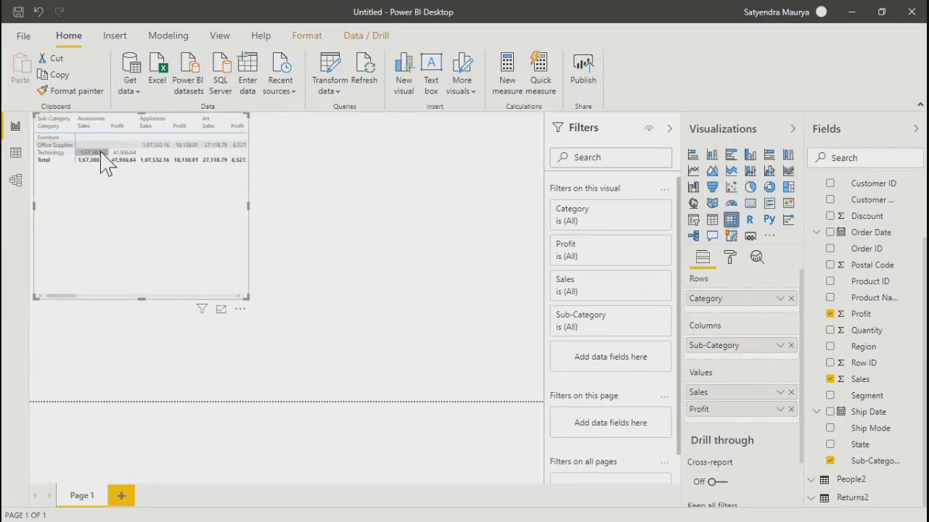
left_click(713, 222)
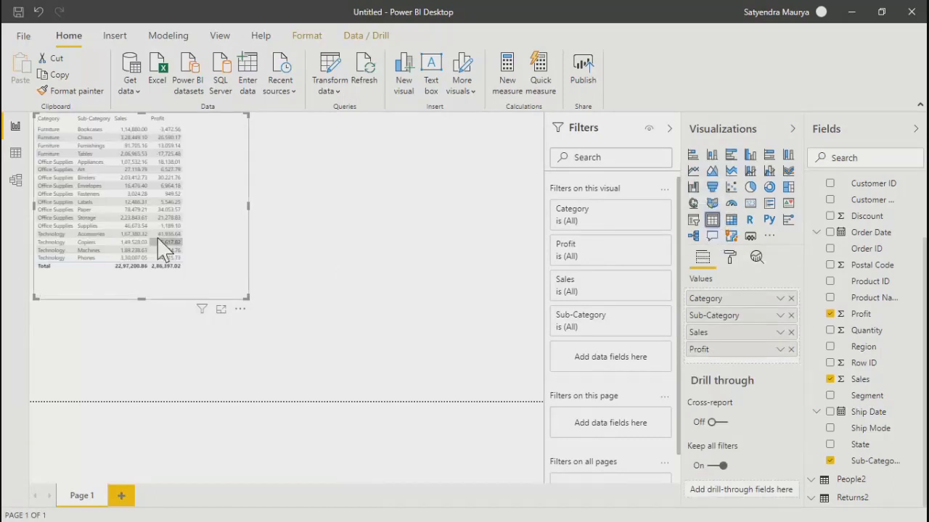
Step: View the restored table's figures by category and sub-category in focus mode and go back to the report
left_click(221, 310)
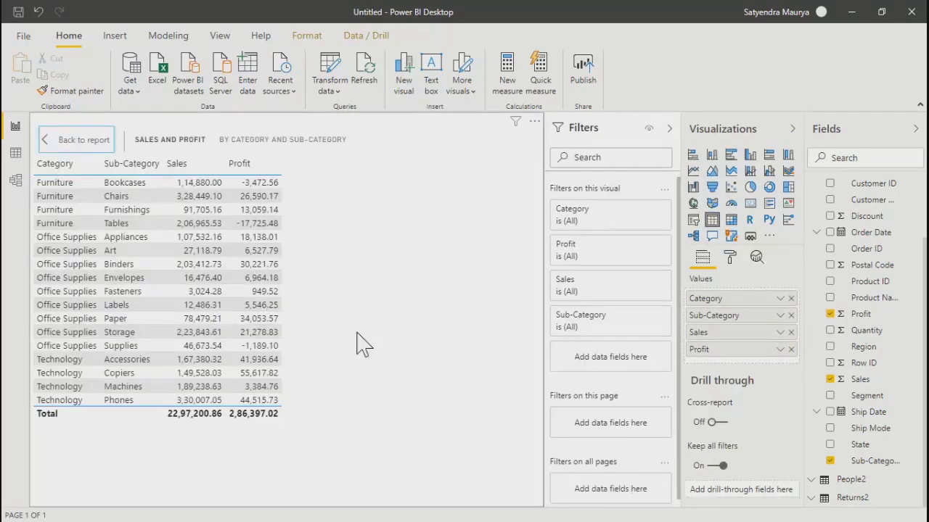
left_click(62, 142)
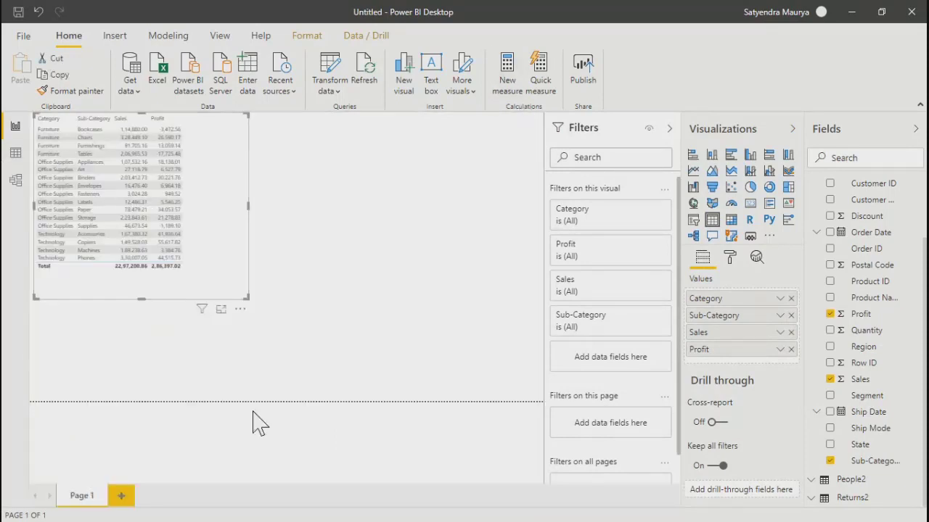
Step: Shrink the table visual to fit its rows and add a pie chart of Sales by Segment beneath it
left_click_drag(247, 297, 194, 274)
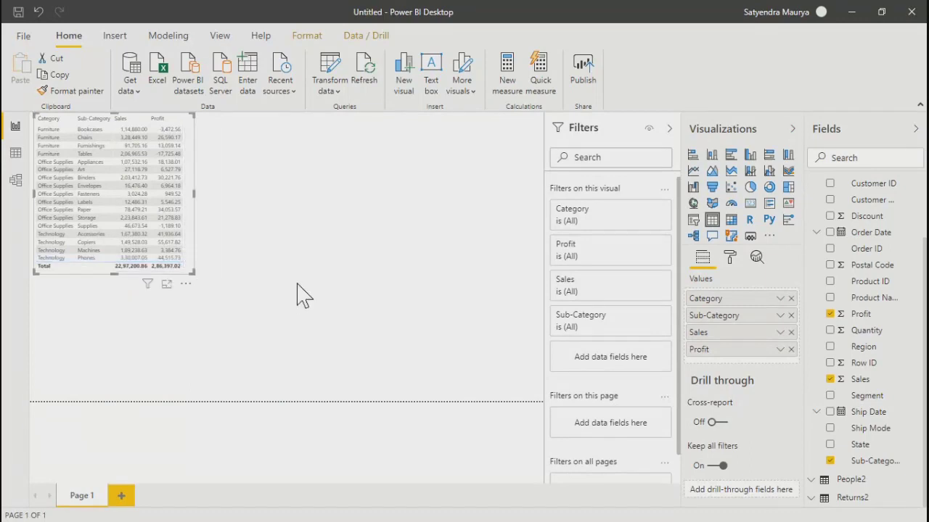
left_click(304, 294)
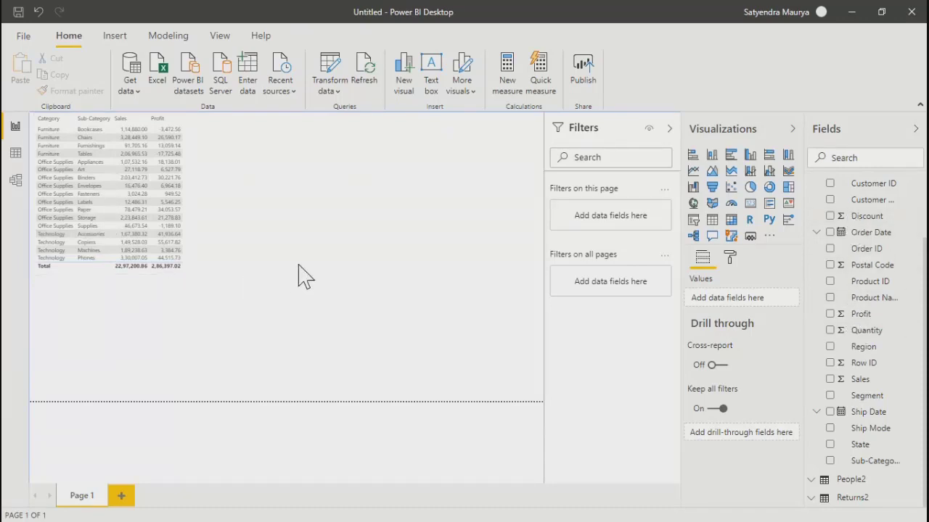
left_click(751, 189)
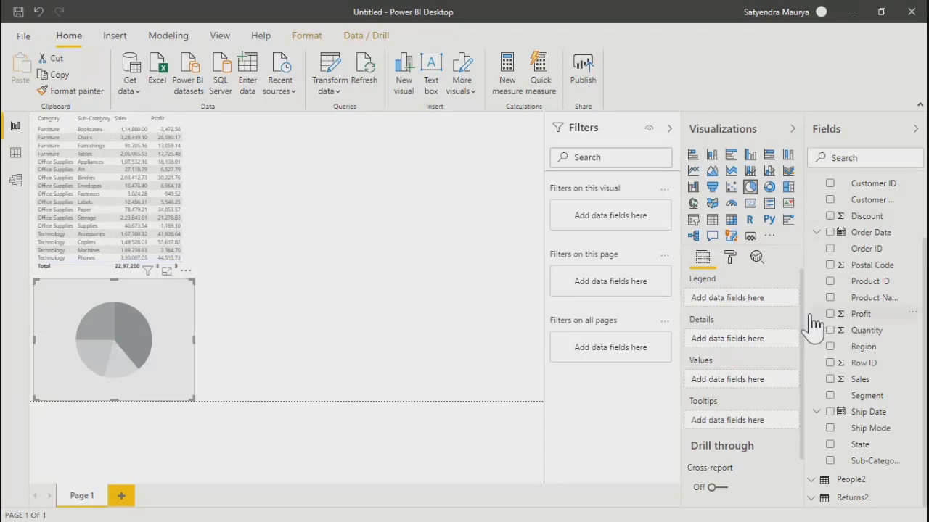
left_click(830, 396)
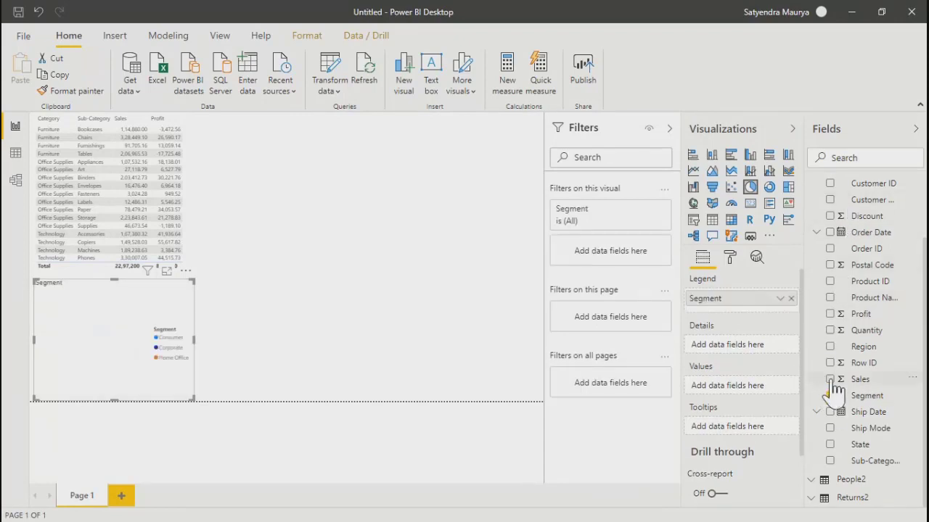
left_click(830, 379)
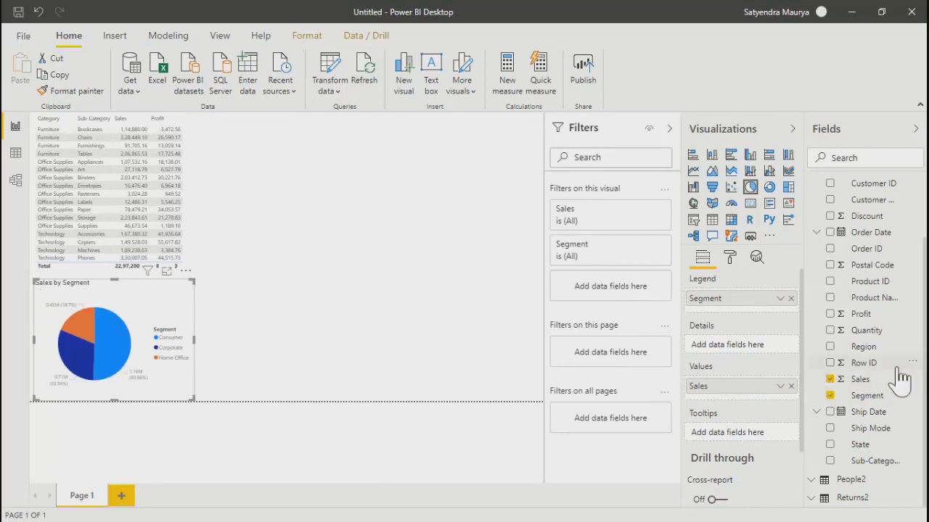
left_click(396, 335)
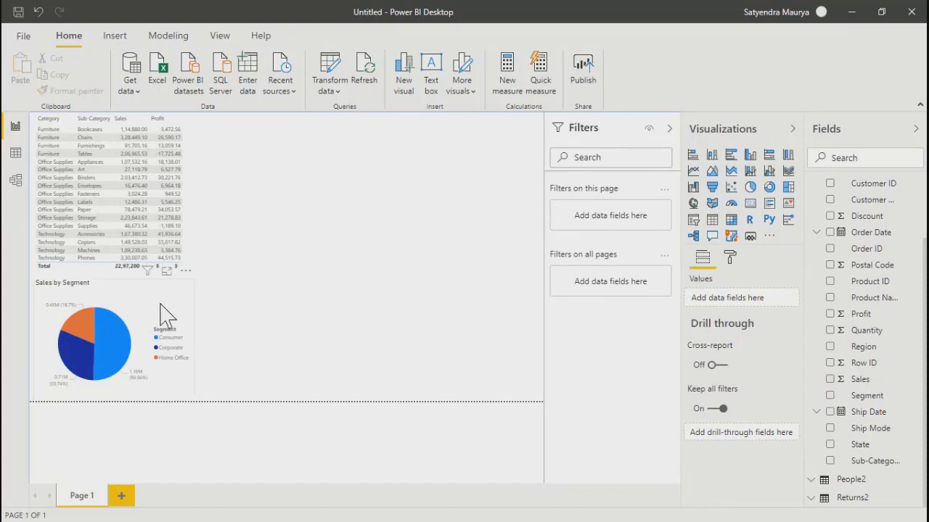
Step: Add a map visual with City as location and Profit as bubble size, and widen it on the report page
left_click(172, 316)
left_click(412, 316)
left_click(695, 204)
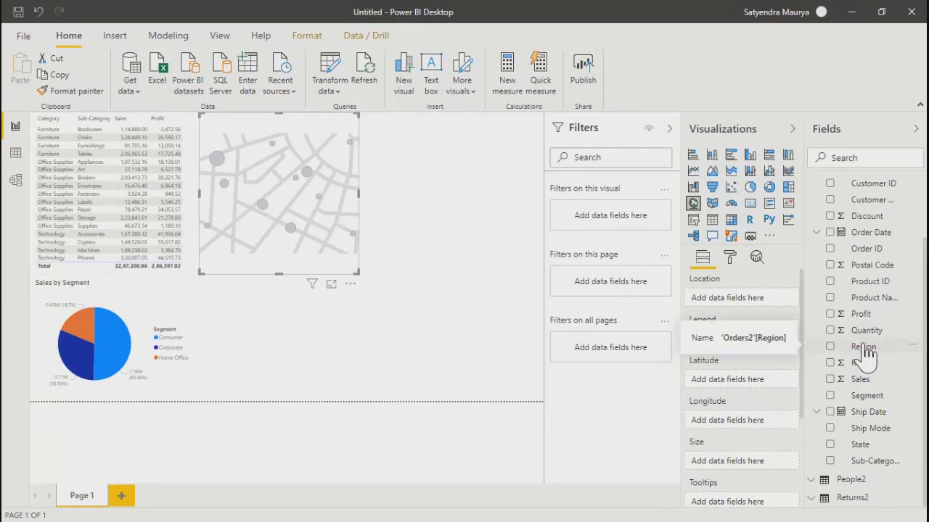
scroll(865, 355, "up", 2)
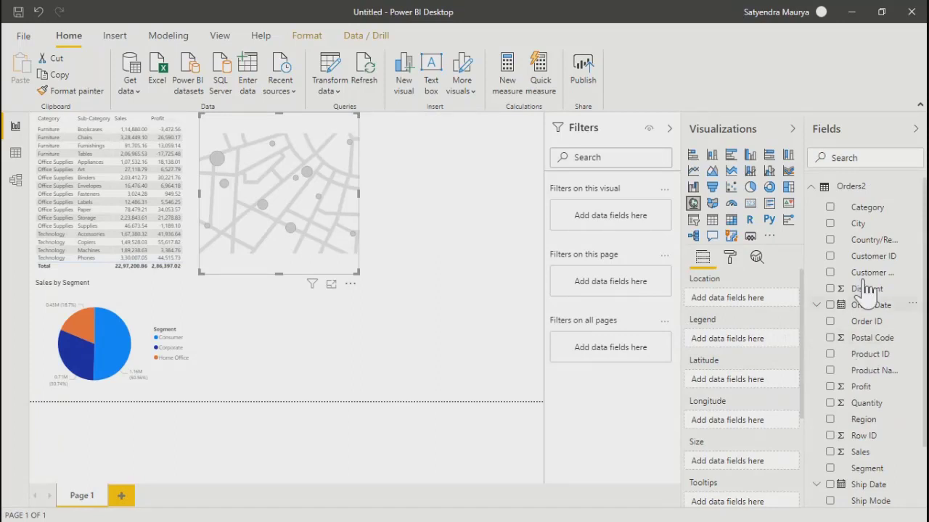
left_click(830, 223)
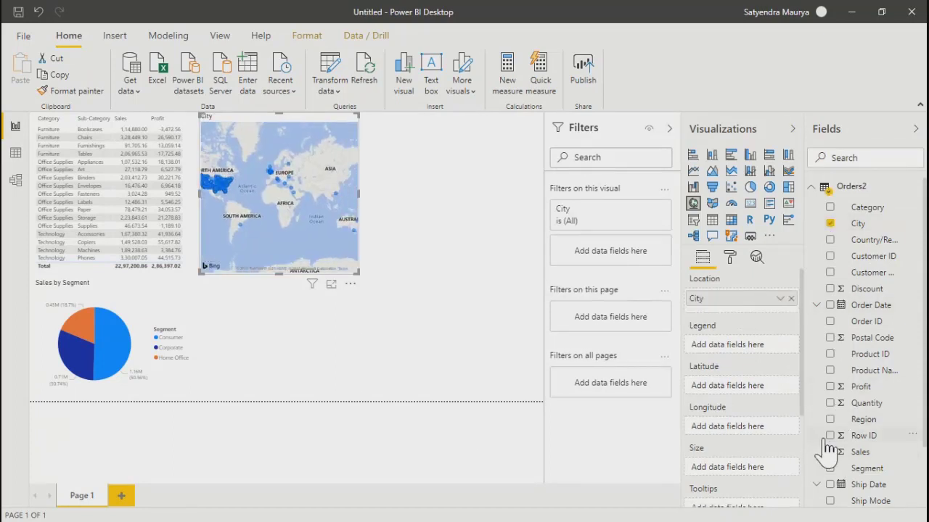
left_click(831, 388)
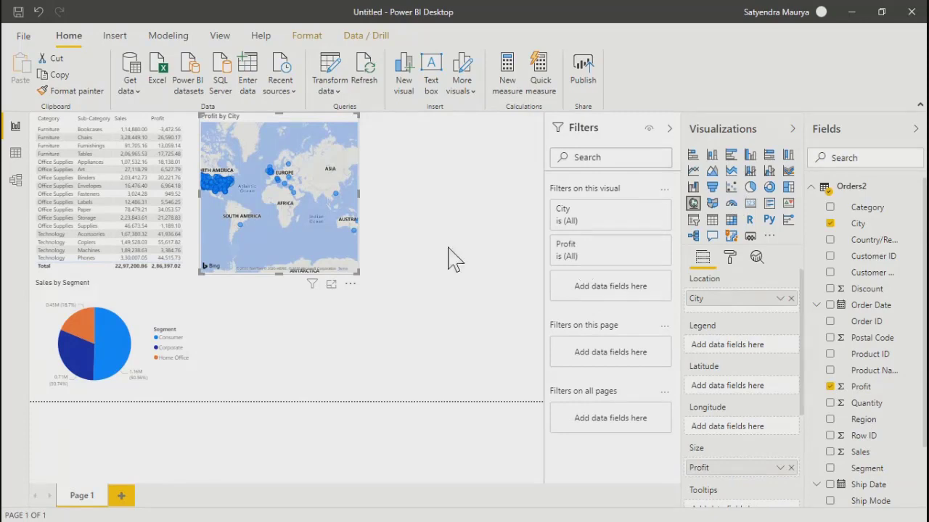
left_click_drag(357, 272, 465, 275)
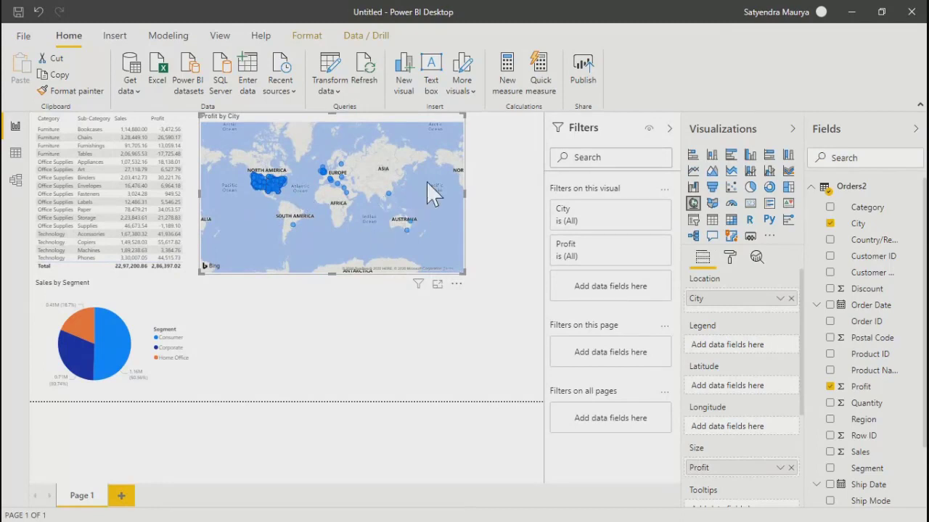
Step: Convert the city map to a filled map and replace City with State as its location
left_click(717, 208)
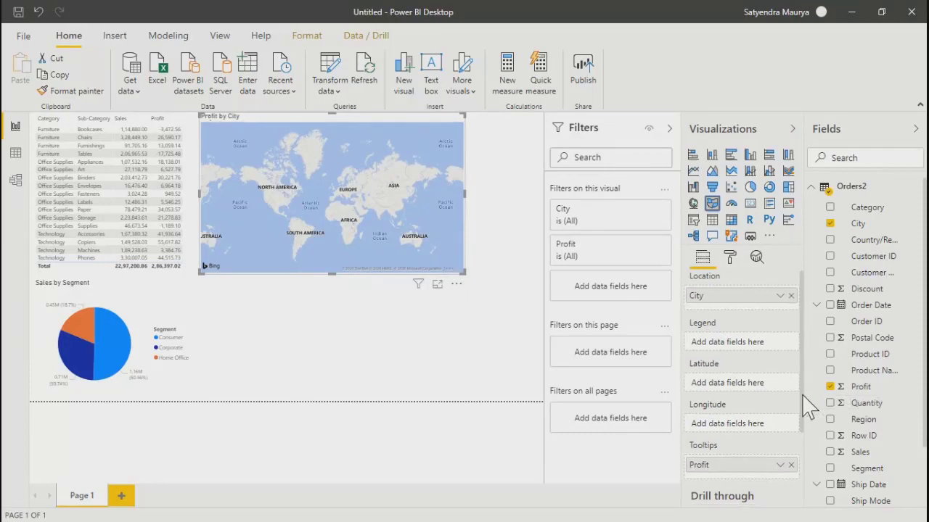
scroll(802, 406, "down", 2)
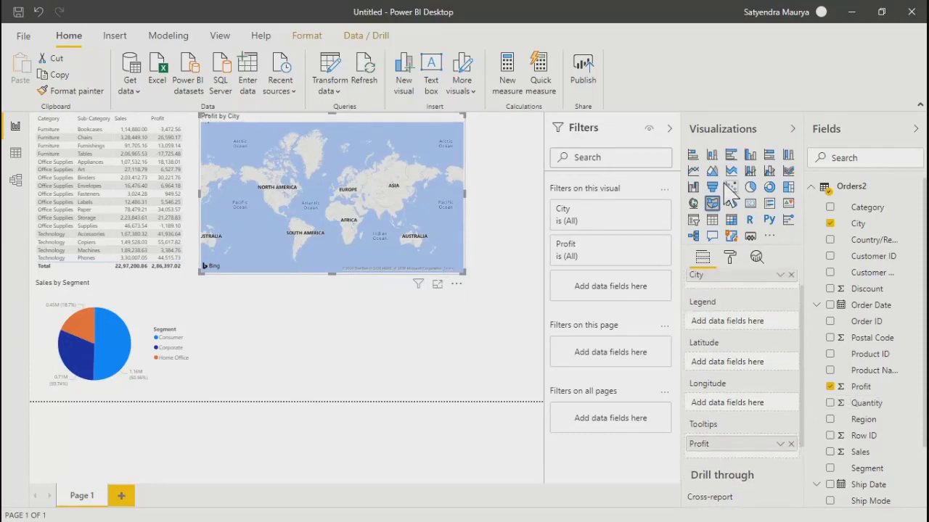
scroll(762, 348, "up", 1)
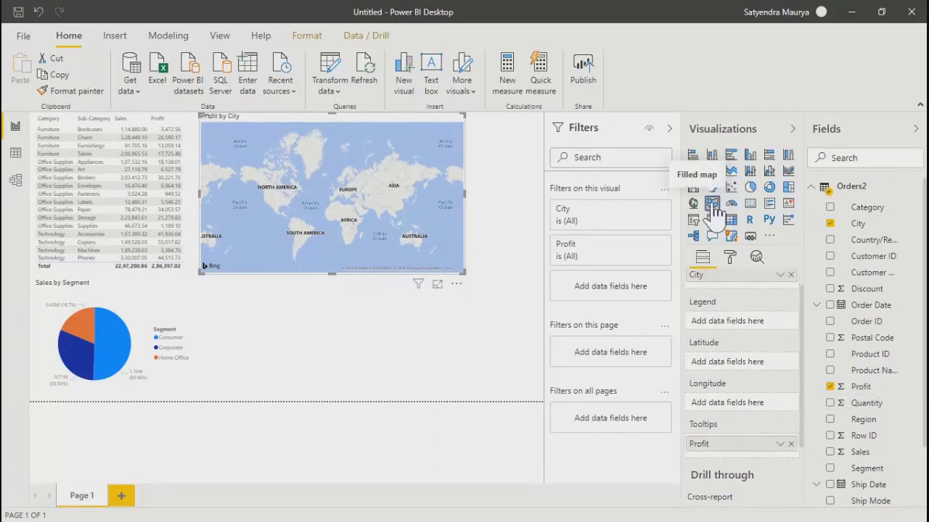
left_click(713, 205)
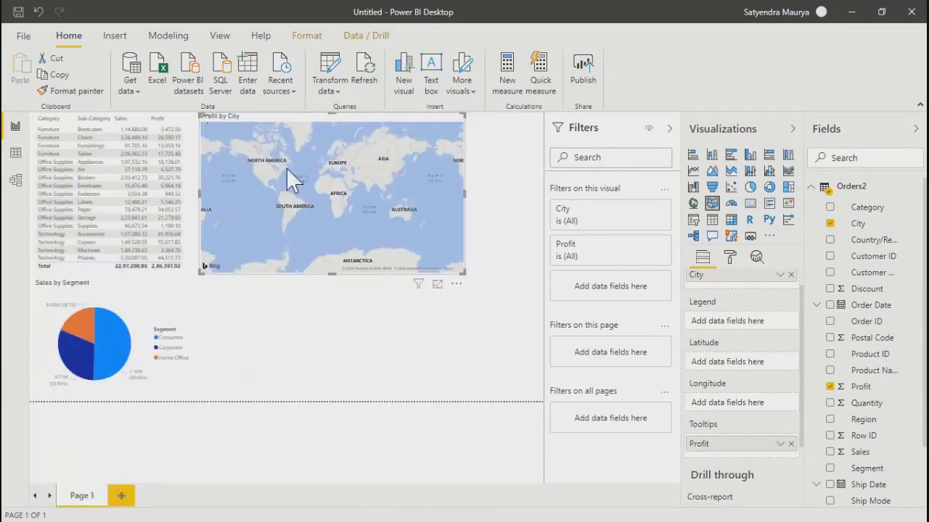
left_click(791, 277)
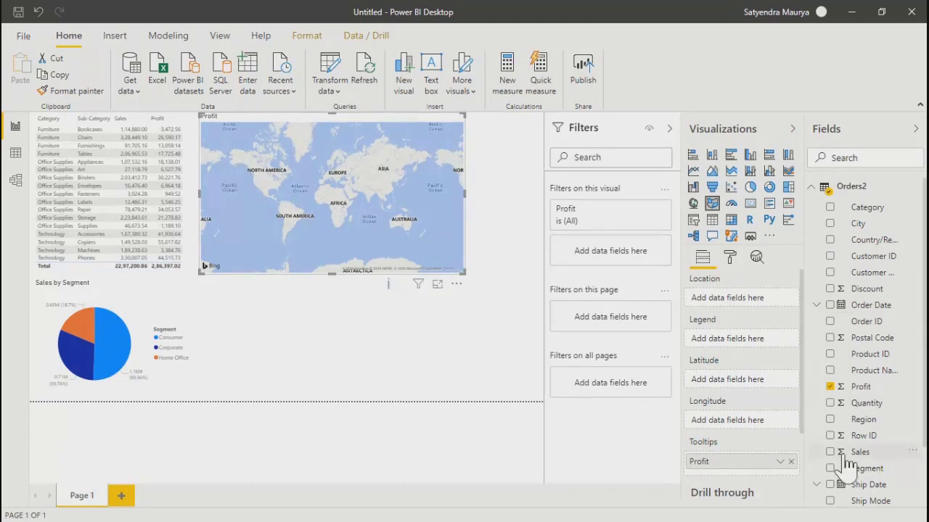
scroll(863, 472, "down", 3)
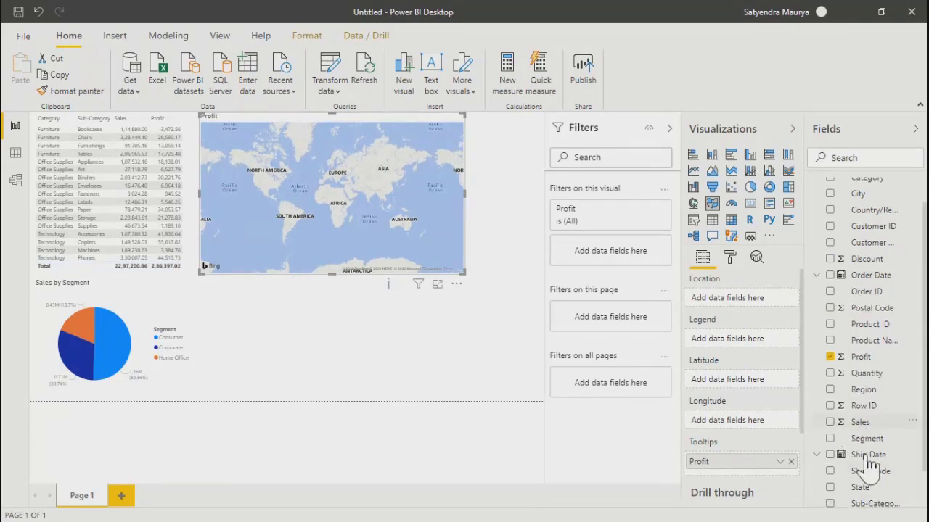
left_click(830, 445)
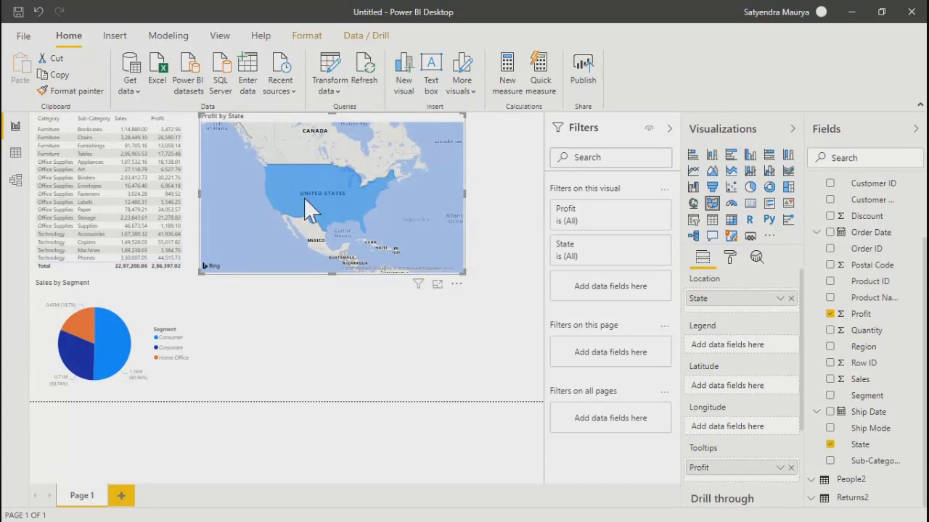
Step: Check a state's profit on the filled map, try it as a bubble map, and switch back to the filled map
mouse_move(308, 209)
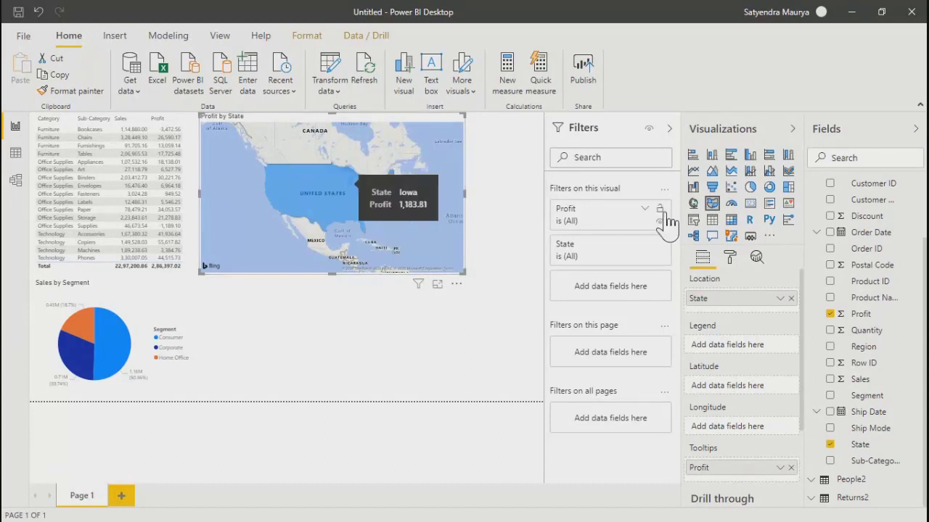
left_click(694, 205)
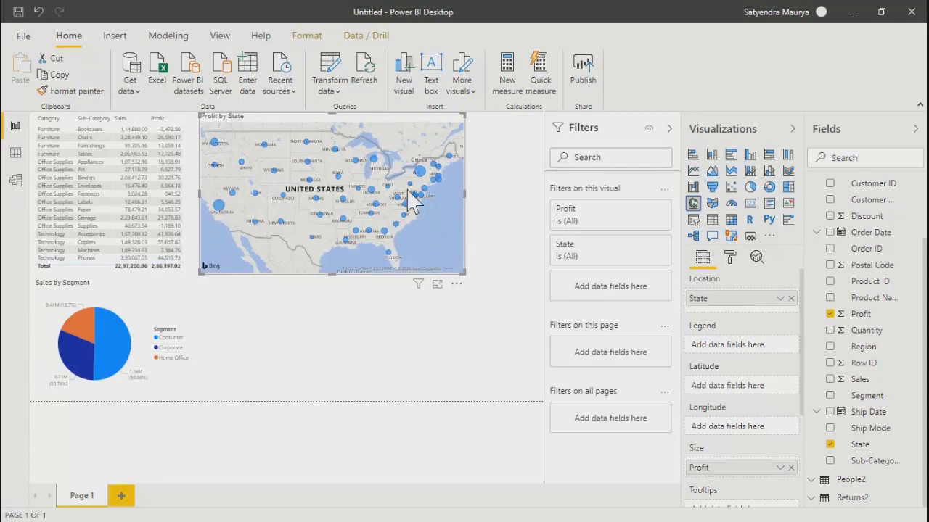
left_click(710, 204)
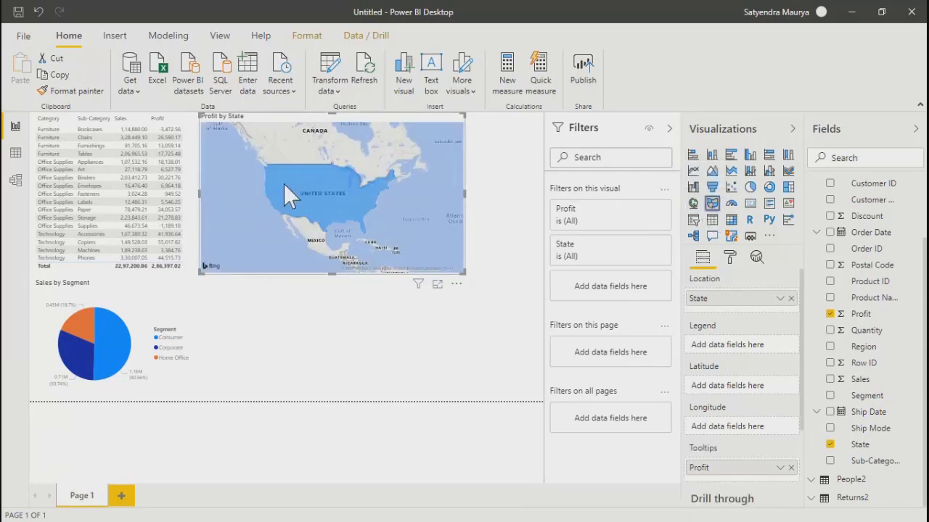
Step: Open the filled map in focus mode and add State to its legend to colour each state separately
left_click(437, 285)
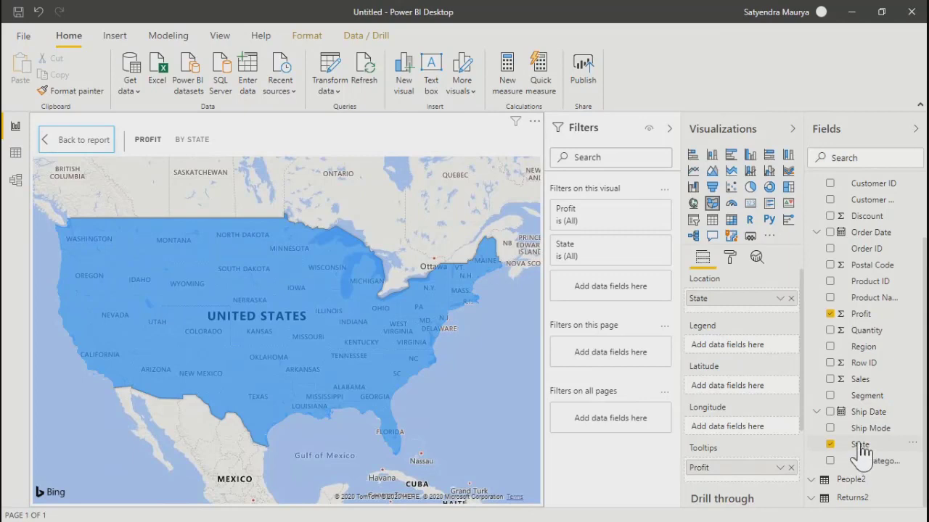
left_click_drag(862, 451, 722, 354)
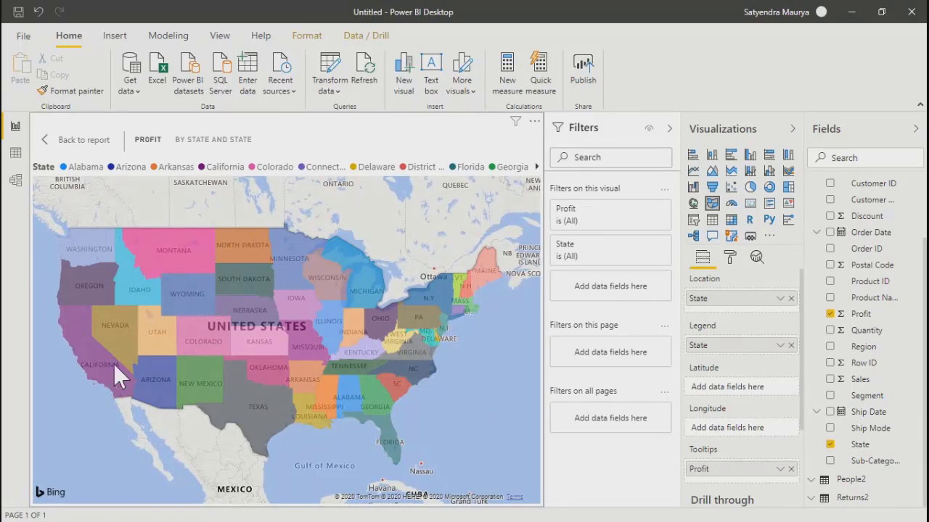
mouse_move(113, 363)
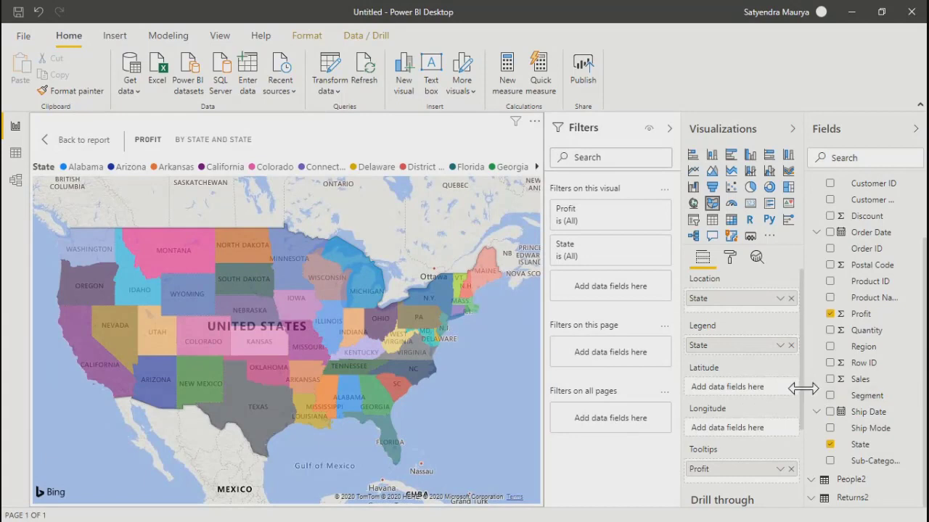
mouse_move(806, 394)
left_mouse_down()
mouse_move(815, 444)
mouse_move(814, 453)
mouse_move(803, 415)
mouse_move(805, 461)
mouse_move(801, 394)
left_mouse_up()
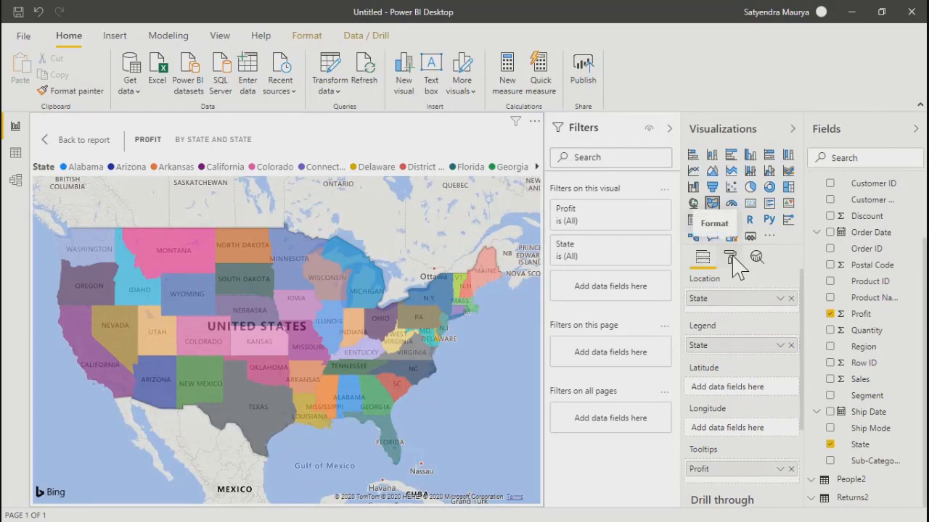
Step: Change the visual to a bubble map, add State to its legend, and return to the report page
left_click(693, 205)
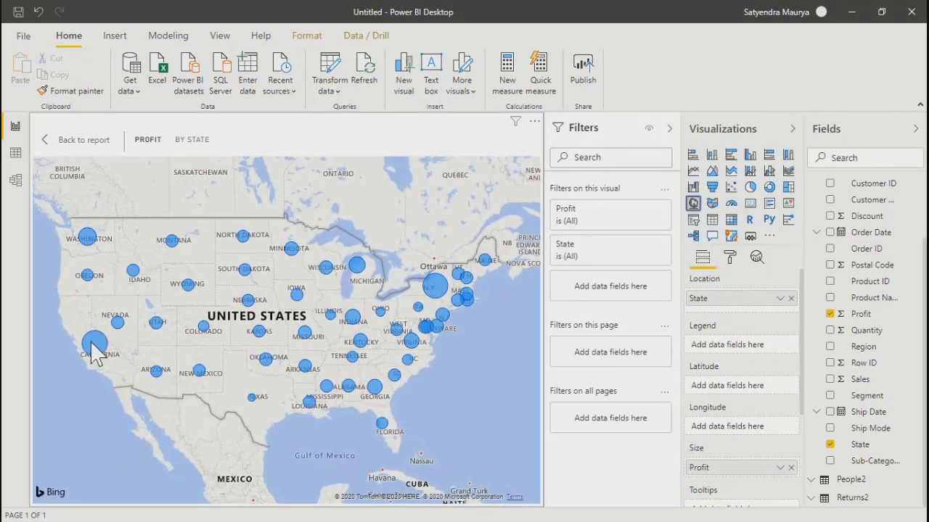
mouse_move(94, 346)
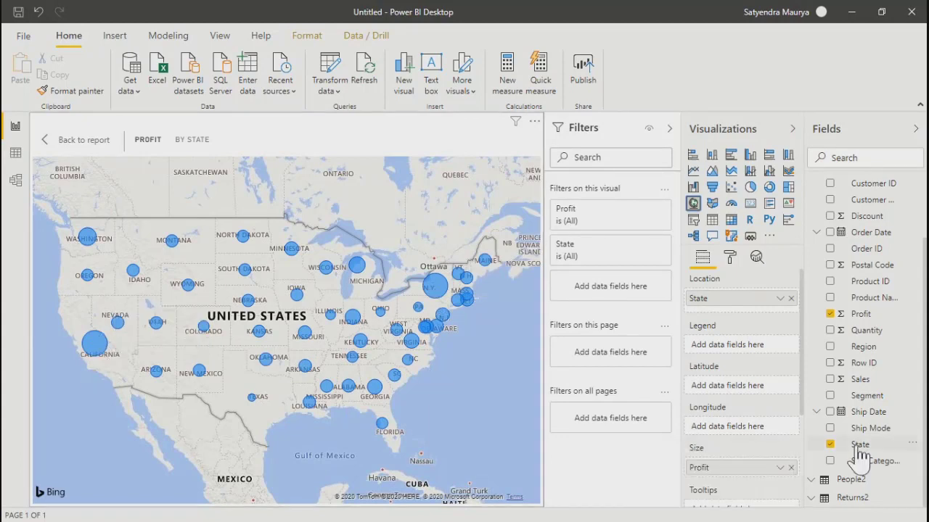
left_click_drag(851, 445, 737, 354)
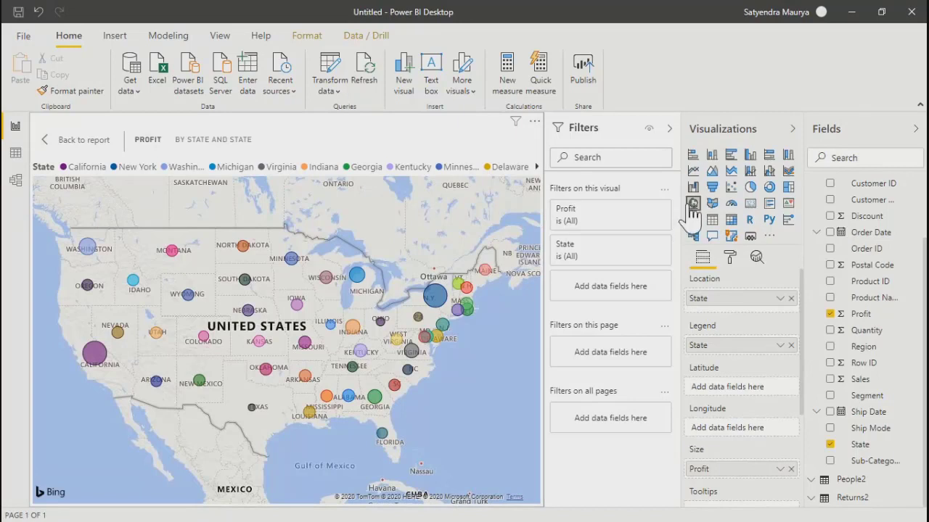
left_click(78, 142)
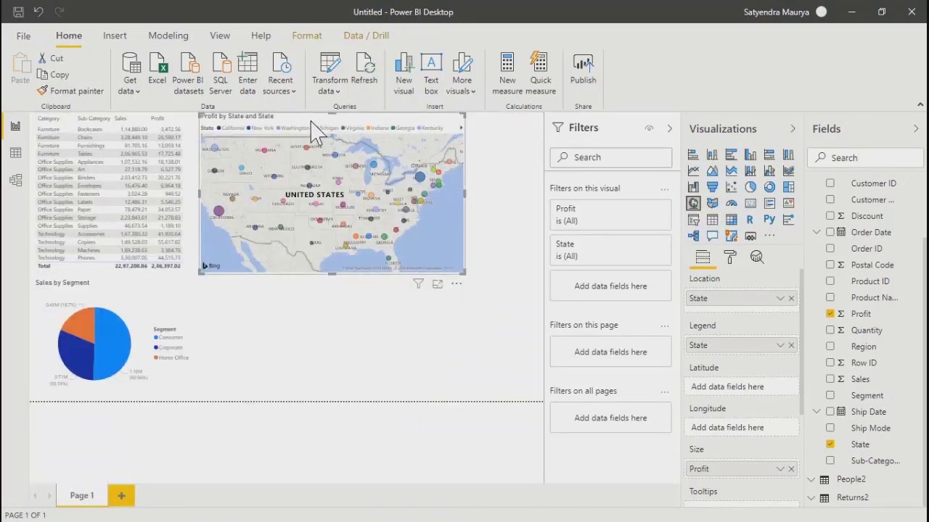
Step: Move the state profit map slightly closer to the table, reduce its width, and deselect it
left_click_drag(317, 120, 321, 134)
left_click(351, 356)
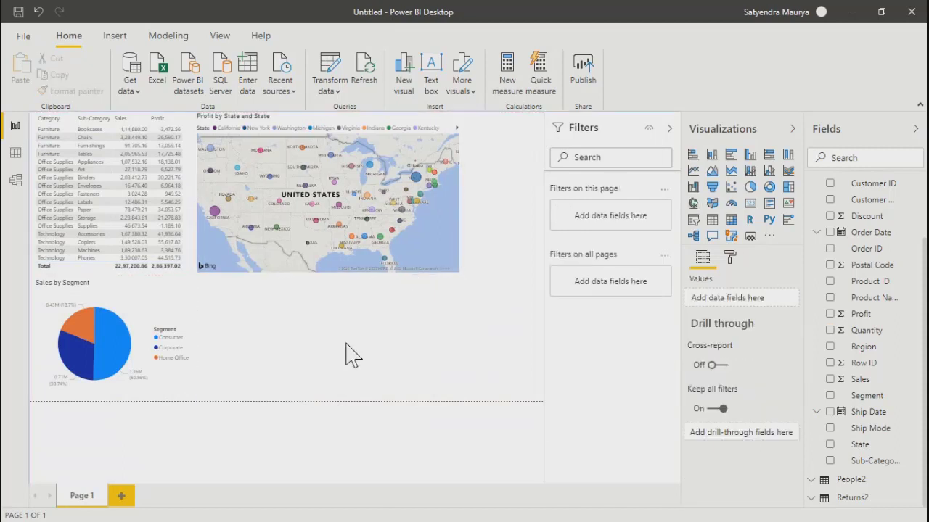
left_click(444, 227)
left_click_drag(457, 196, 420, 207)
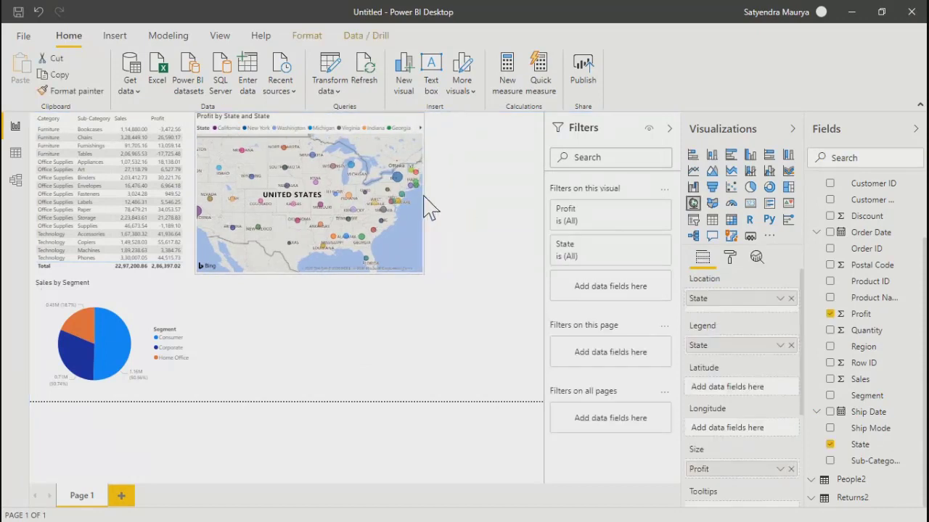
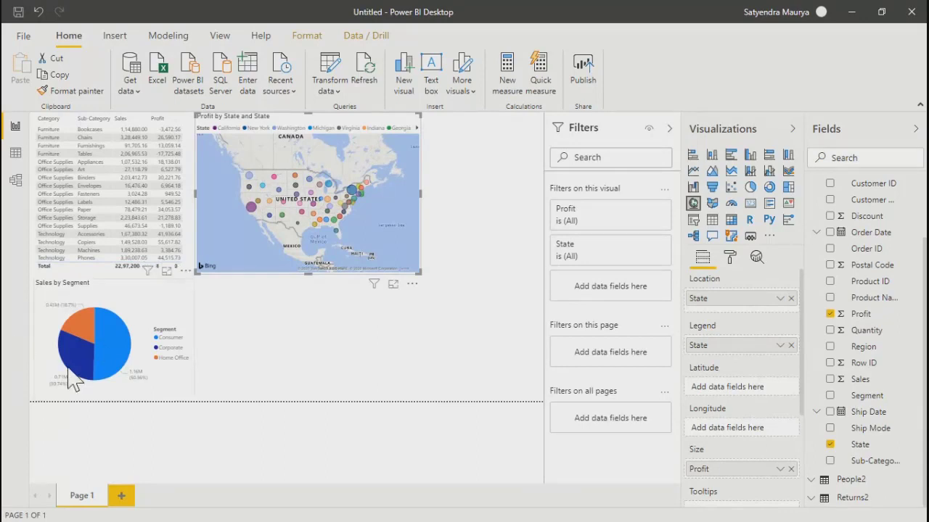
left_click(287, 368)
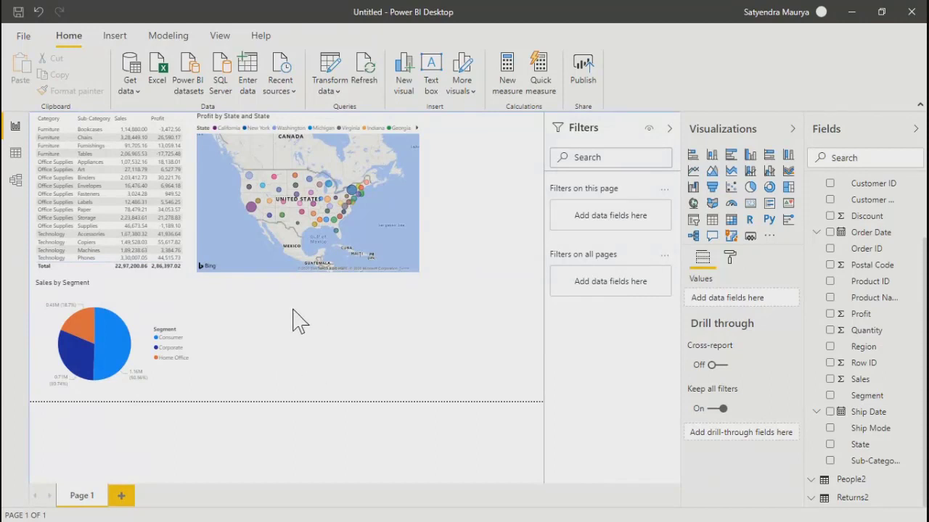
left_click(214, 197)
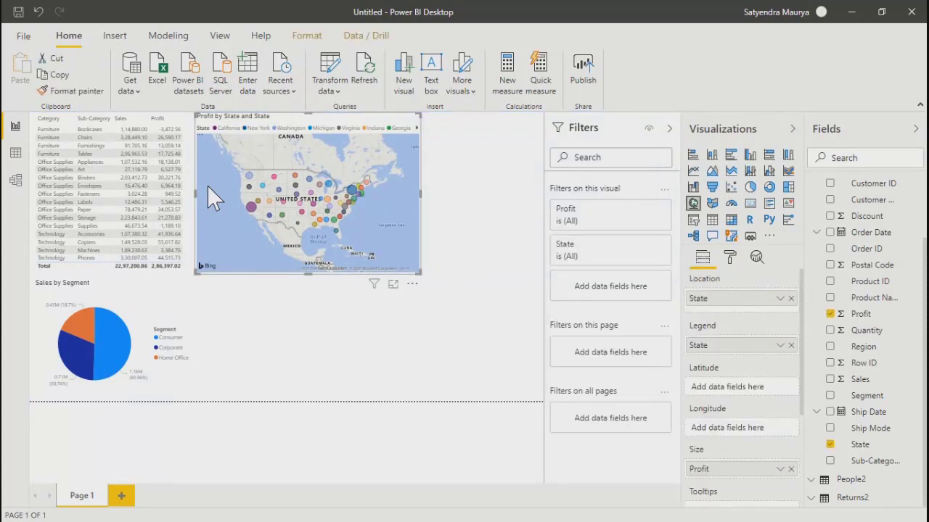
left_click(466, 225)
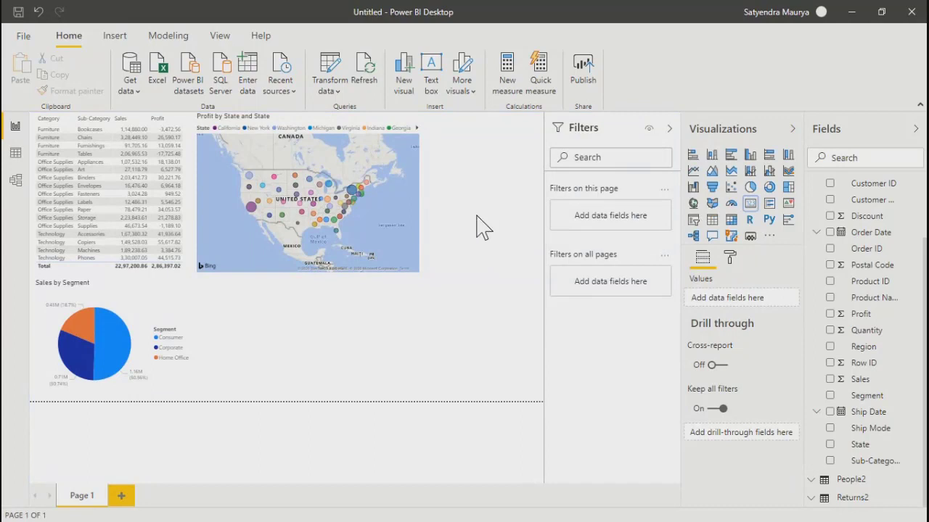
Step: Add two card visuals, shrink both, and stack them in the free space to the right of the state profit map
left_click(750, 204)
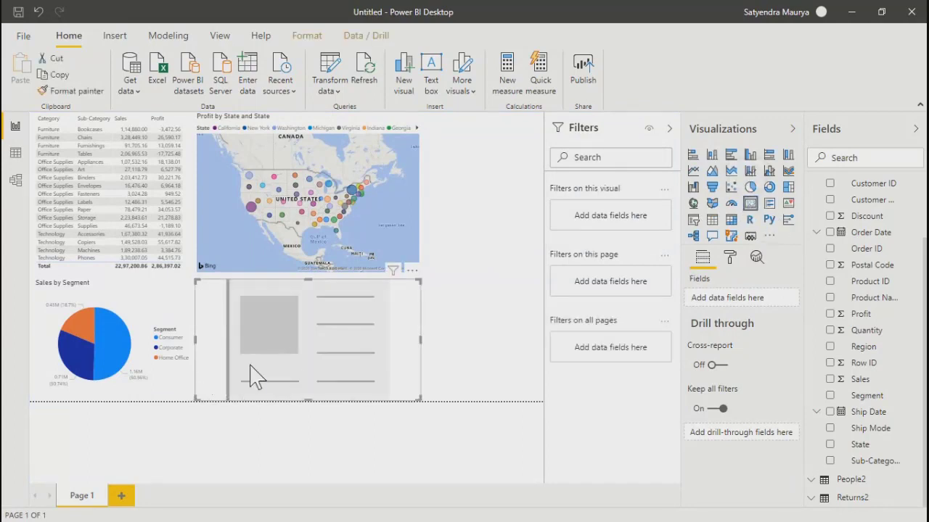
left_click_drag(197, 398, 301, 369)
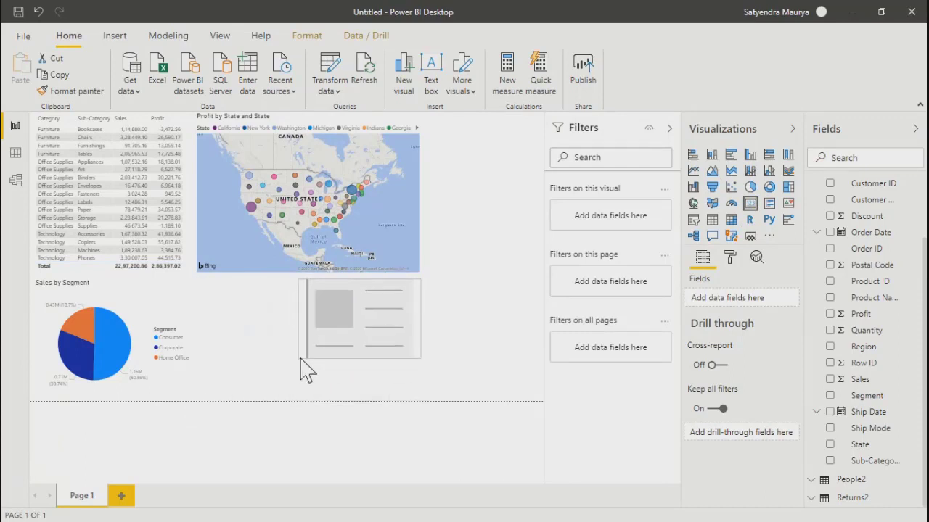
left_click_drag(353, 340, 482, 170)
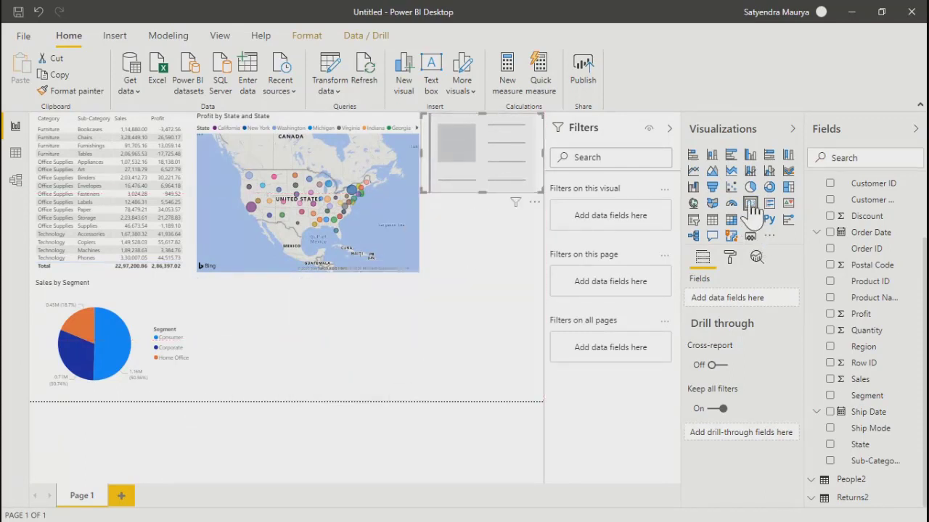
key("Escape")
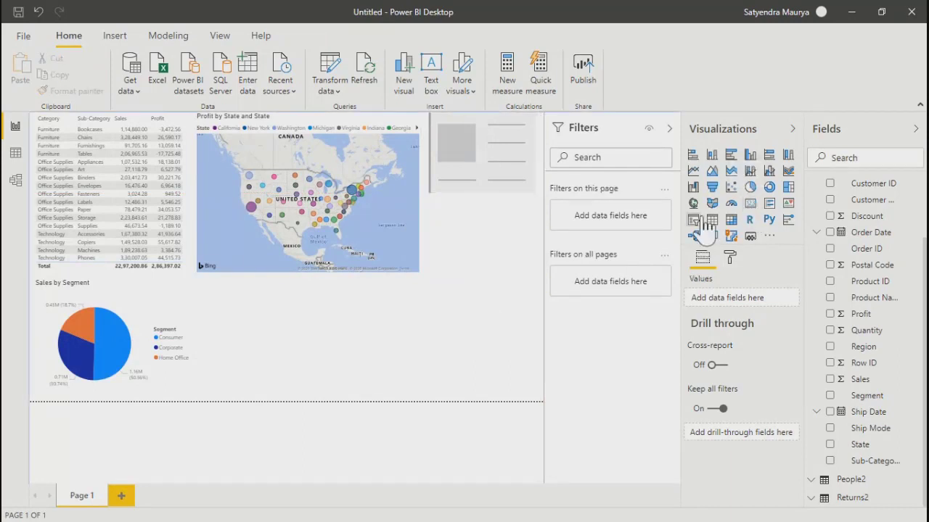
left_click(751, 205)
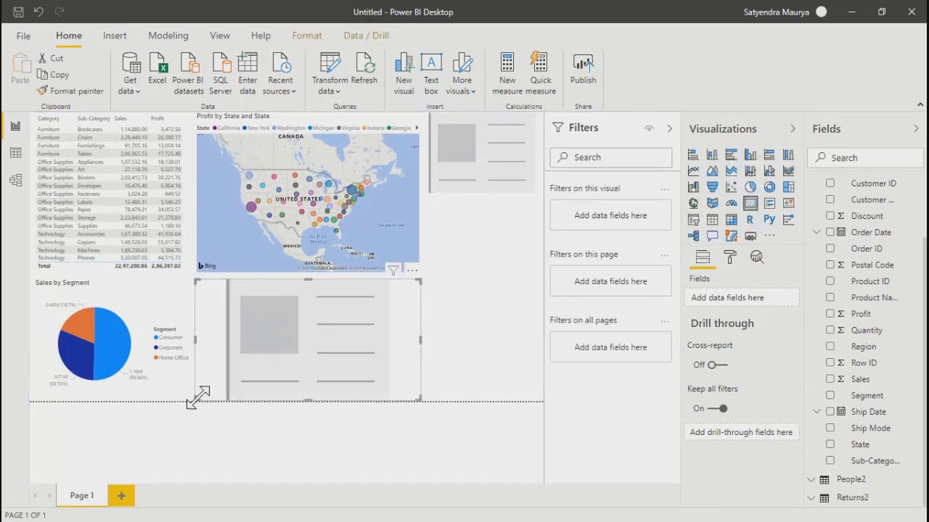
left_click_drag(196, 399, 468, 250)
left_click_drag(524, 254, 538, 269)
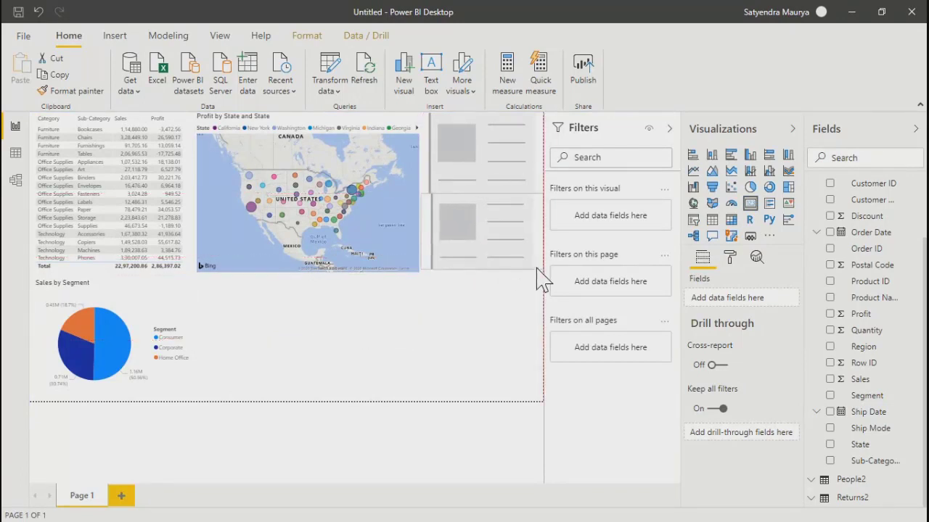
Step: Assign Sales to the upper card and Profit to the lower card, and deselect them
left_click(494, 147)
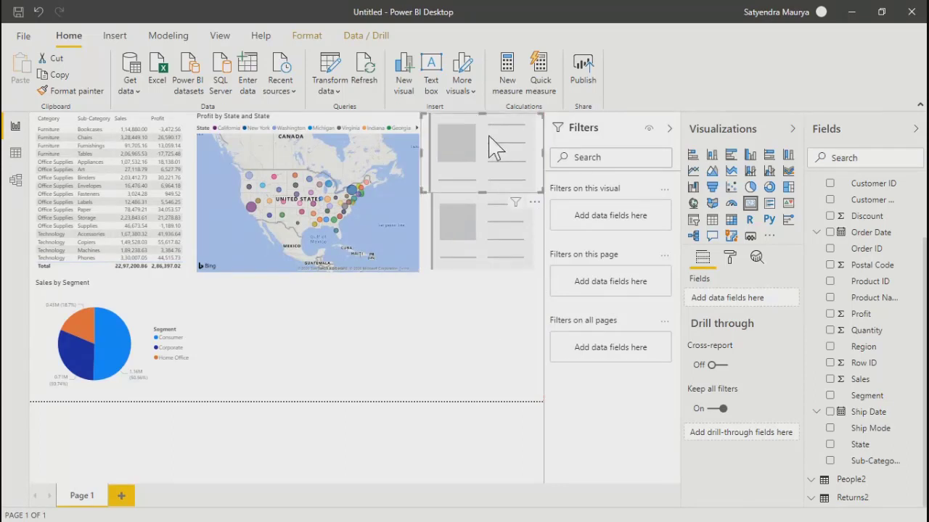
left_click(830, 379)
left_click(481, 228)
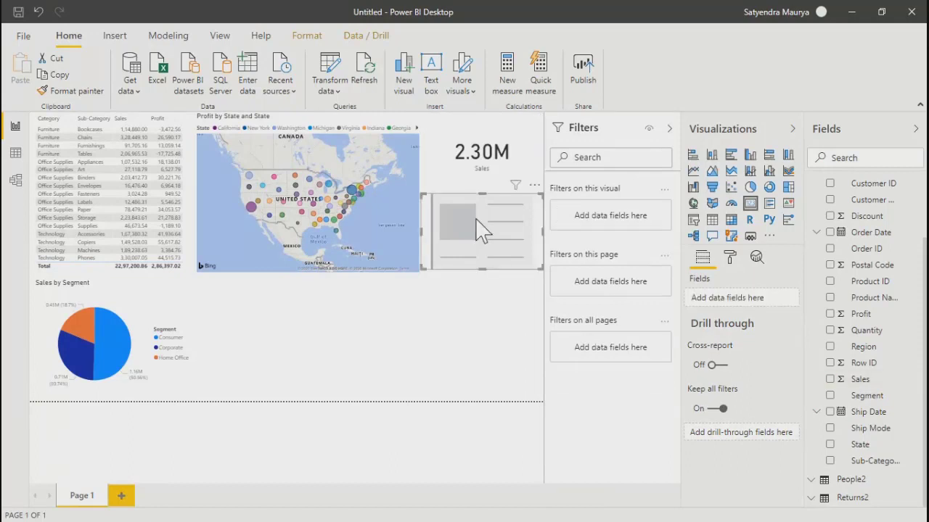
left_click(831, 315)
left_click(388, 338)
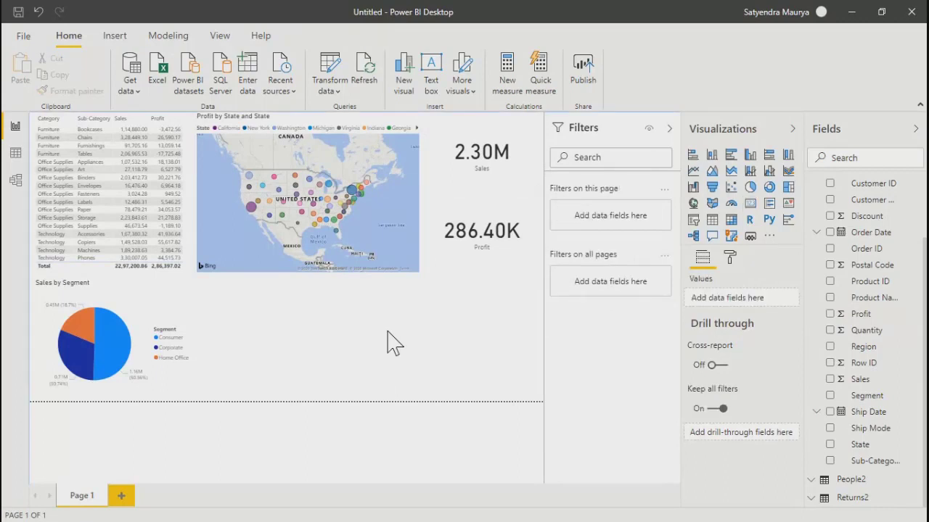
Step: Move the state profit map down to the report page's lower edge and place the Profit card beside the Sales card
left_click(478, 231)
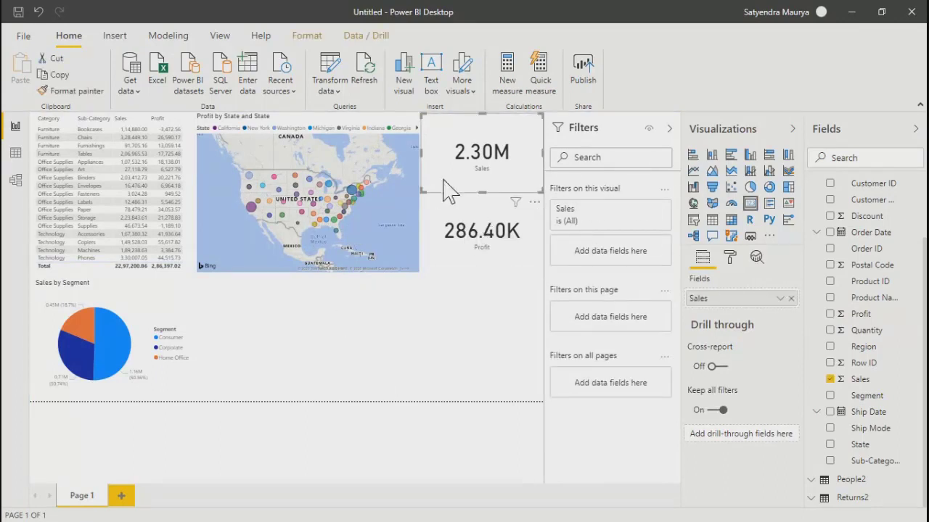
left_click(303, 143)
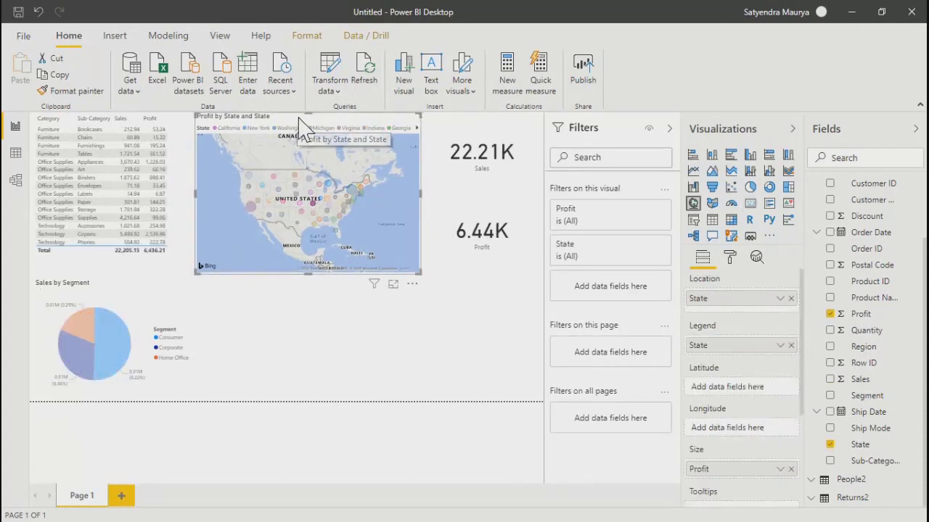
left_click_drag(298, 116, 294, 262)
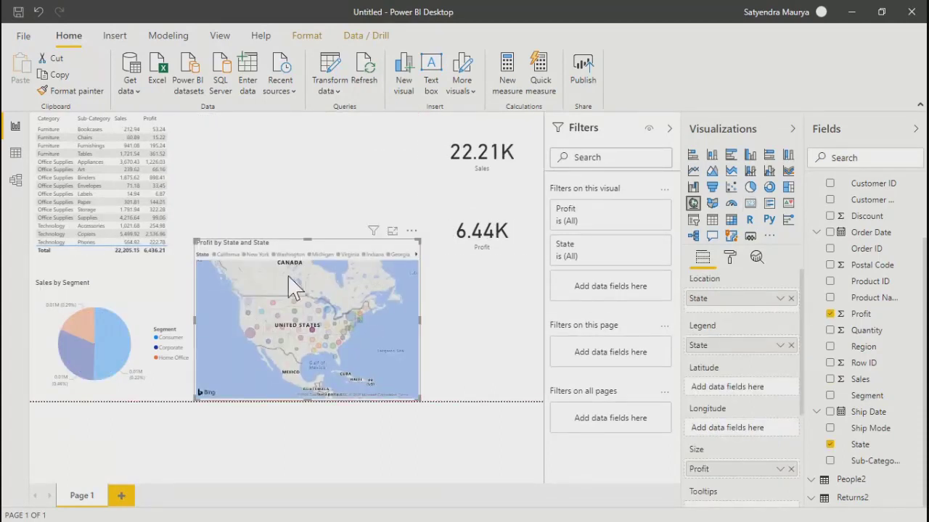
left_click(487, 218)
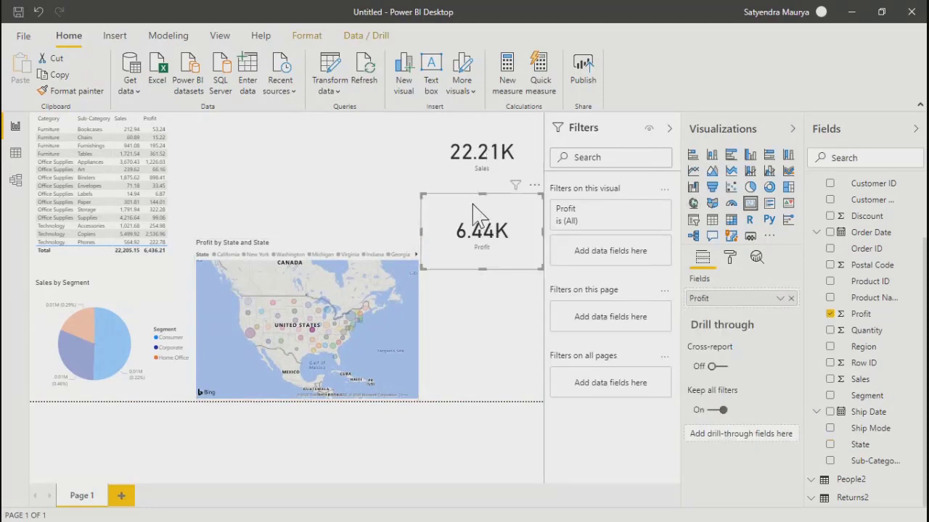
left_click_drag(472, 212, 353, 129)
left_click(484, 269)
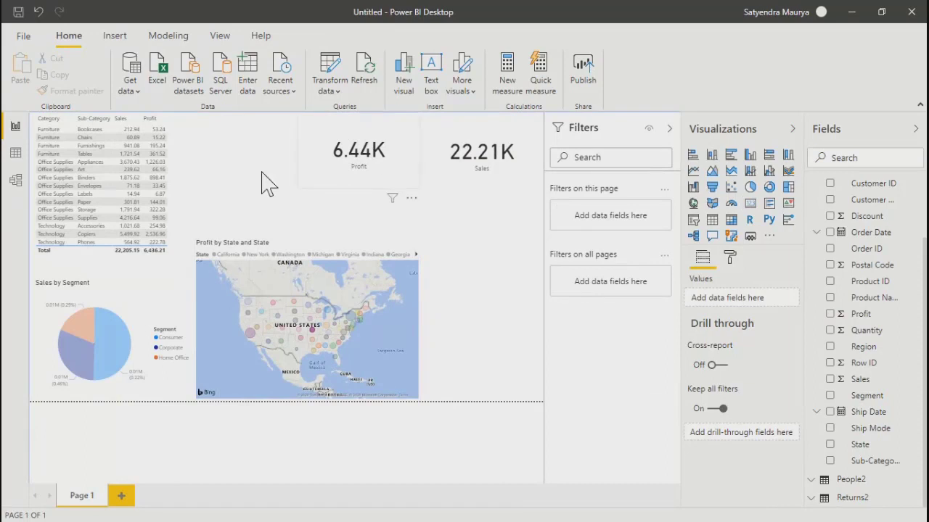
Step: Move the segment pie chart below the cards and resize the table to sit at the page's lower edge, level with the map
left_click(100, 129)
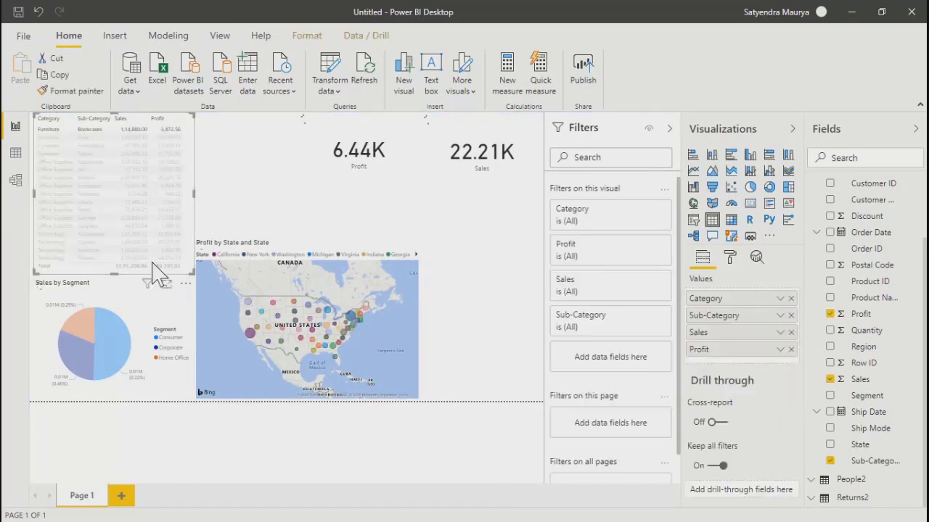
left_click(103, 294)
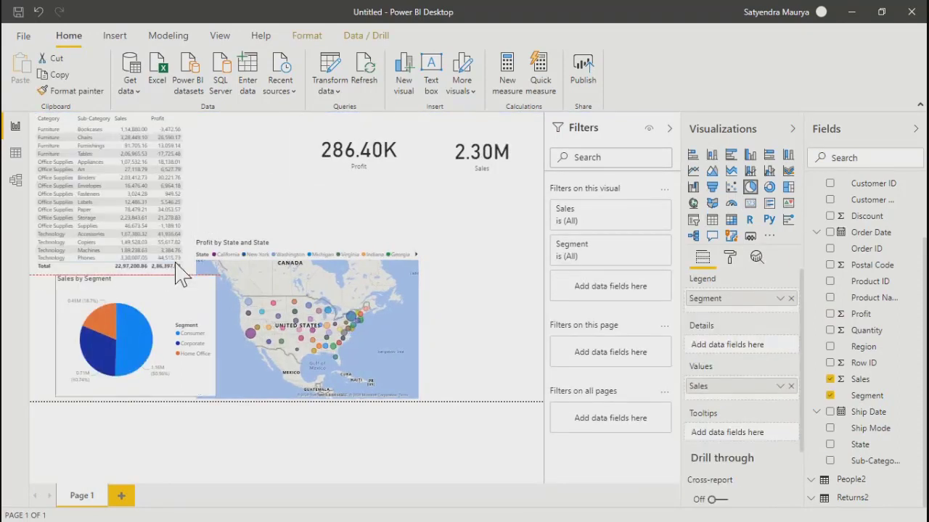
left_click_drag(109, 314, 374, 190)
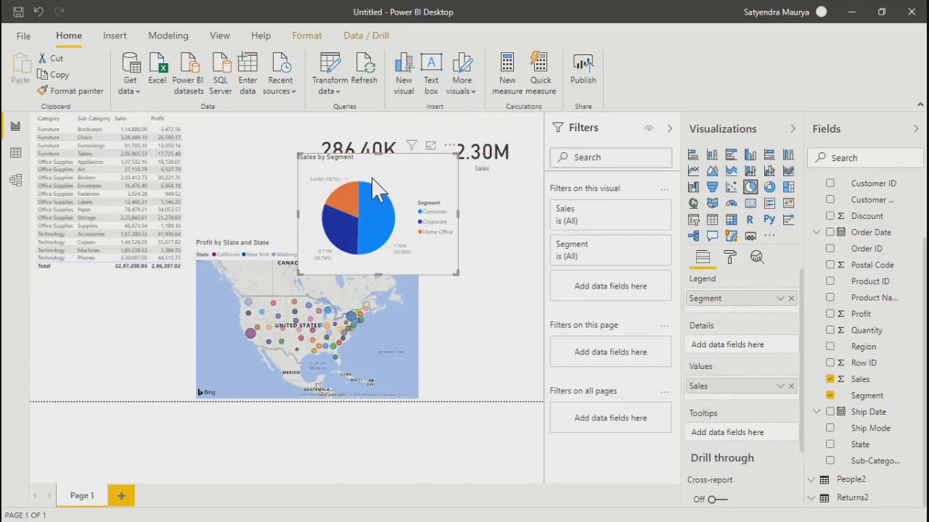
left_click(109, 117)
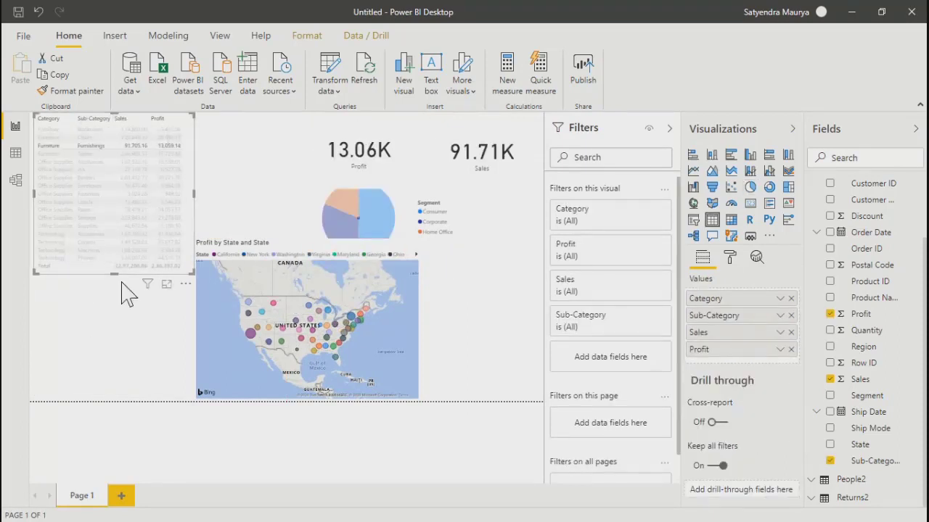
left_click_drag(116, 274, 137, 422)
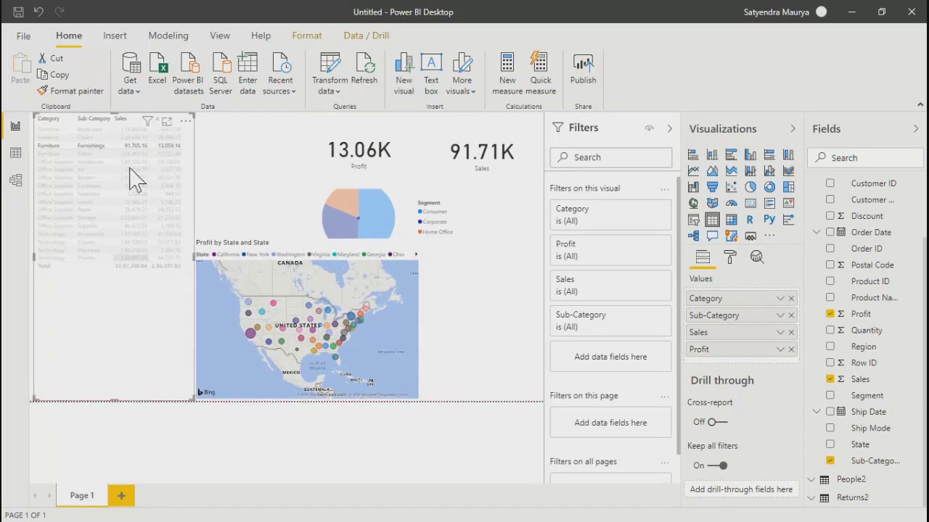
left_click_drag(114, 114, 131, 244)
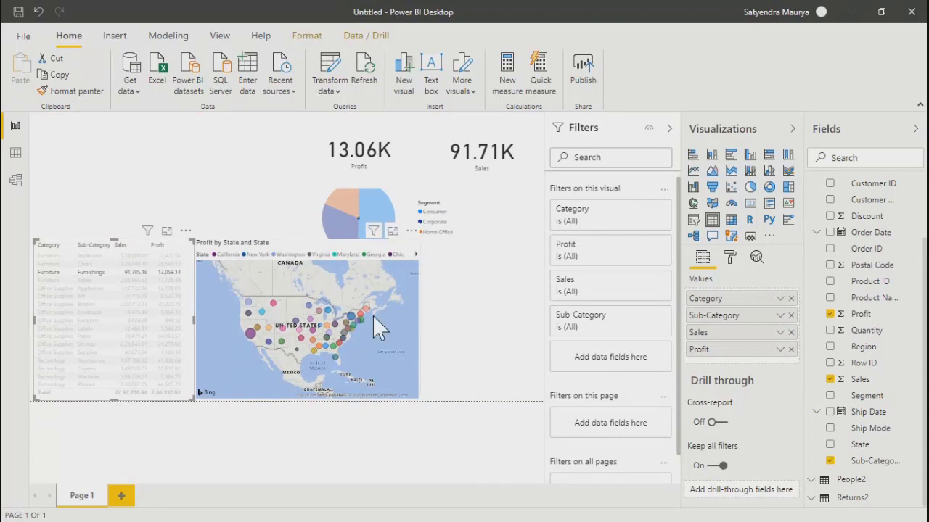
Step: Widen the state profit map to the page's right edge and pull in its left edge to leave a gap beside the table
left_click(418, 335)
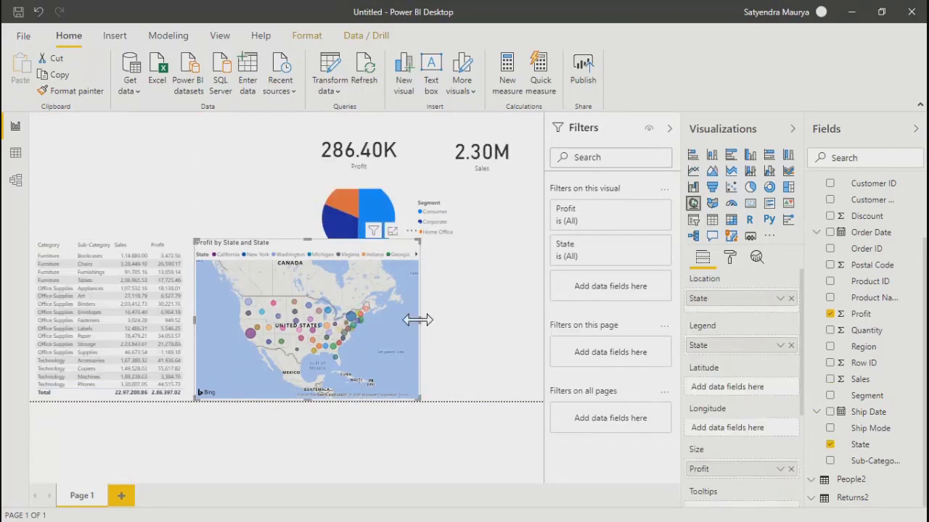
left_click_drag(419, 320, 543, 320)
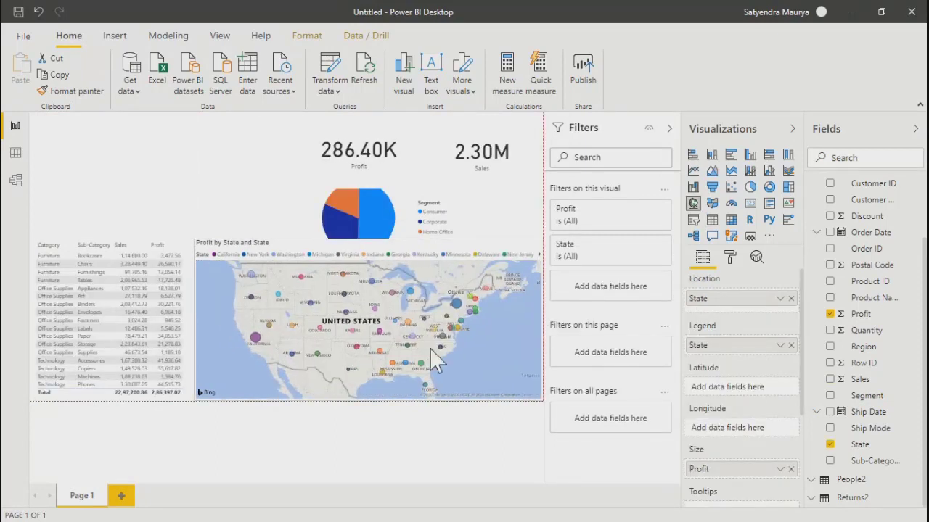
left_click_drag(195, 322, 293, 324)
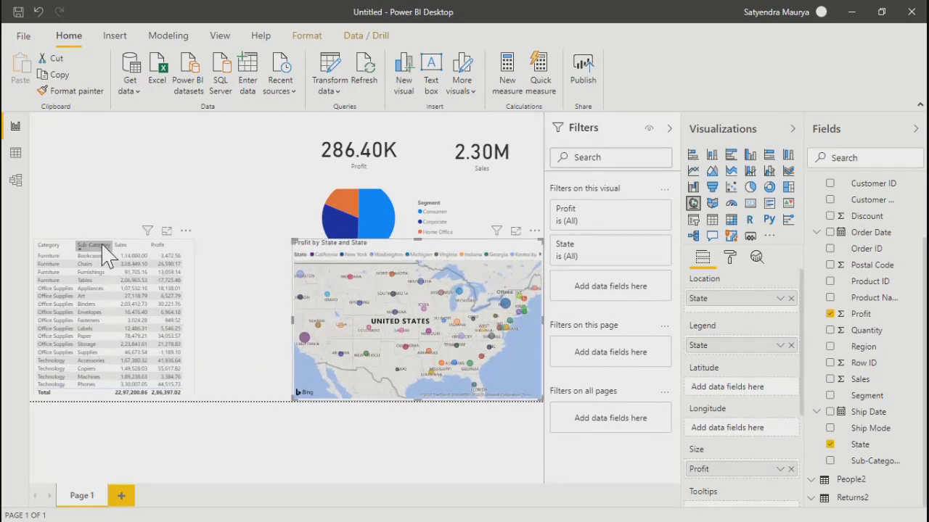
Step: Adjust the table's width so that it closely fits its four columns
left_click(47, 258)
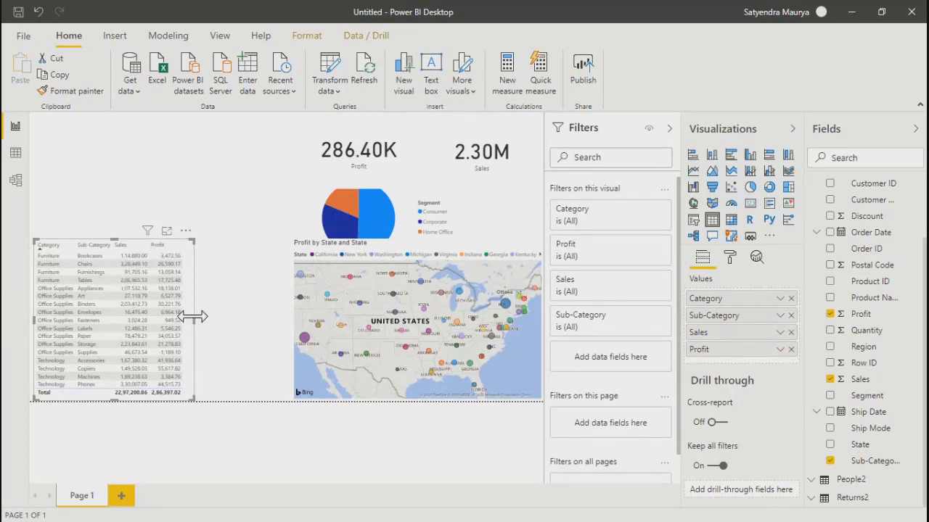
left_click_drag(193, 319, 292, 319)
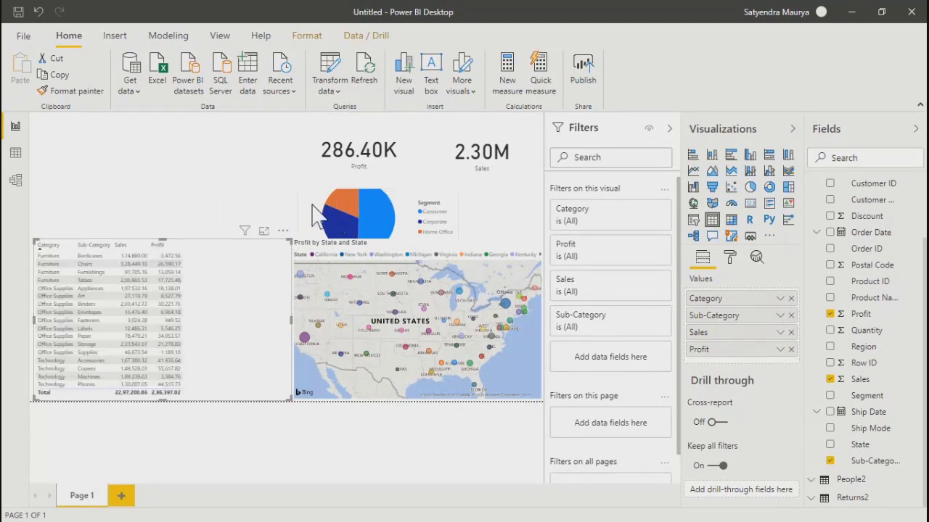
left_click_drag(289, 332, 186, 337)
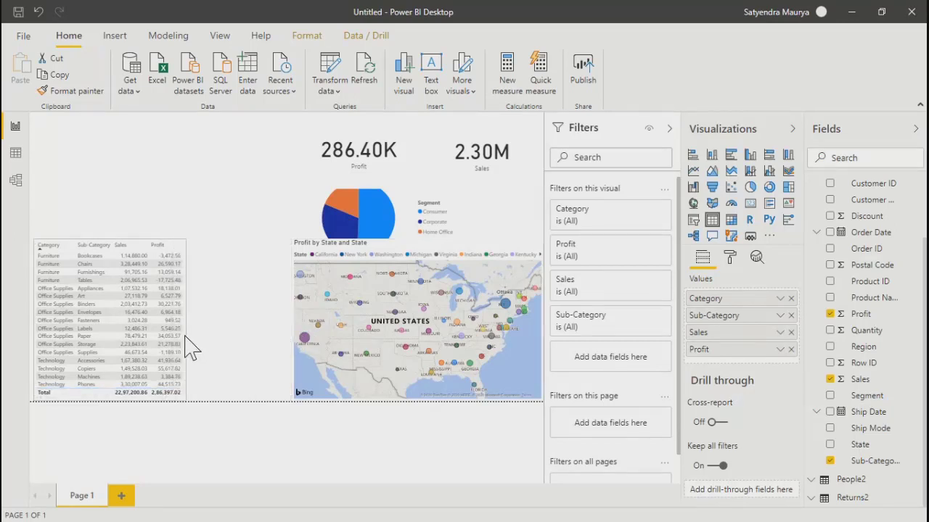
Step: Move the Sales by Segment pie chart into the gap between the table and the map, and clear its segment highlighting
left_click(353, 205)
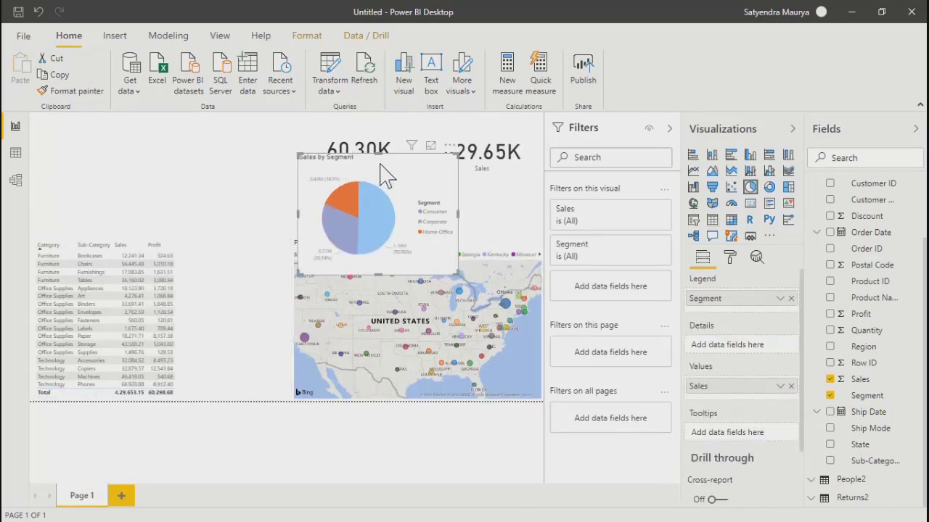
left_click_drag(384, 174, 270, 252)
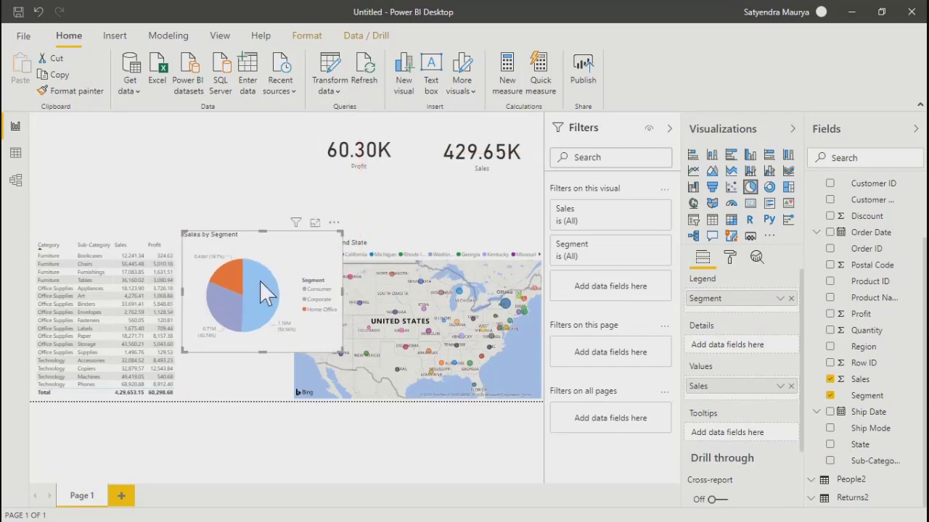
right_click(311, 298)
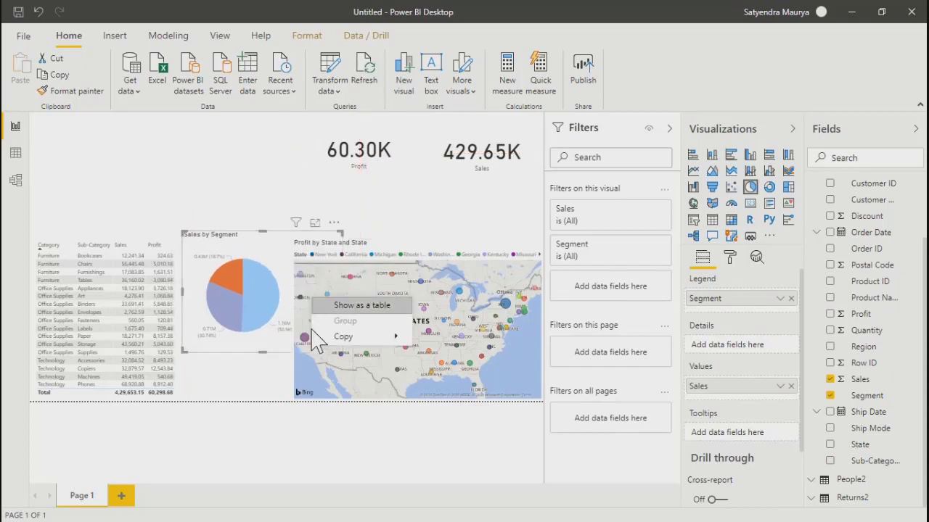
left_click(283, 255)
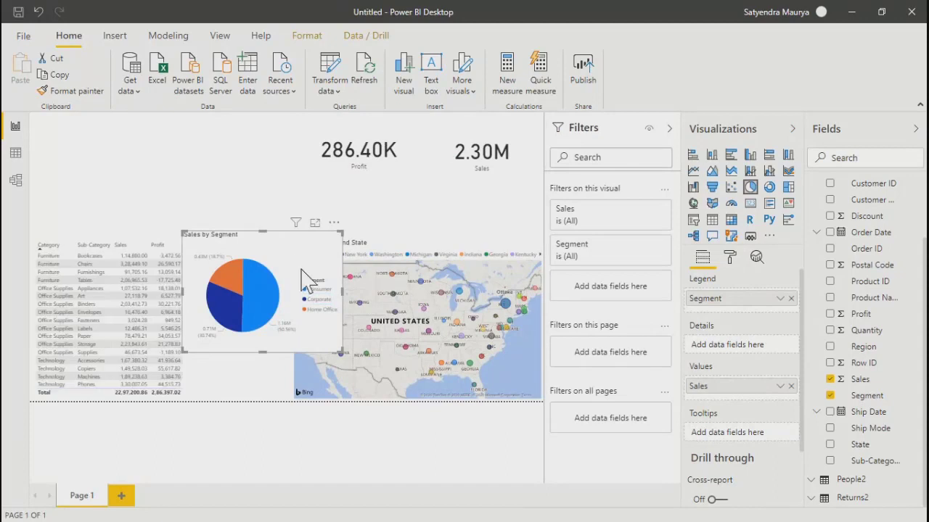
Step: Turn off the pie chart's legend, resize the chart to fit between the table and the map at their height, and deselect it
left_click_drag(802, 378, 804, 332)
left_click(730, 258)
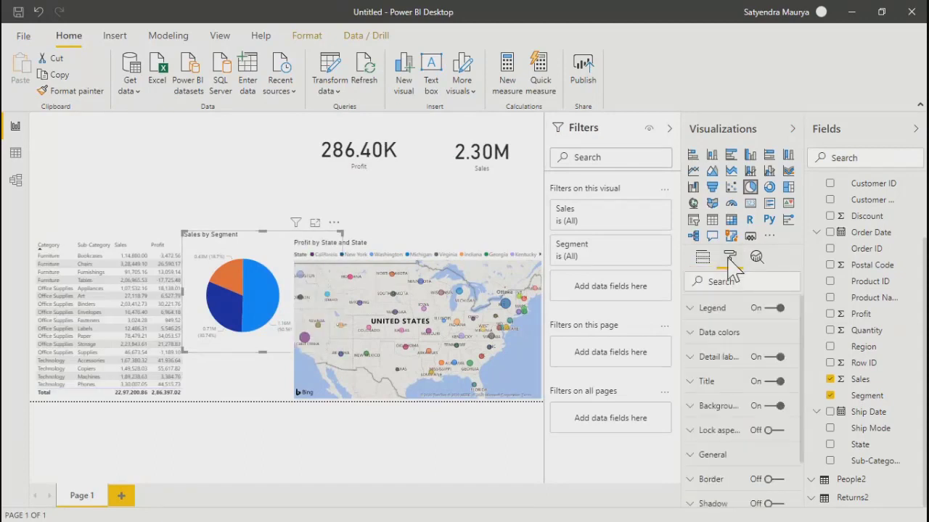
left_click(774, 311)
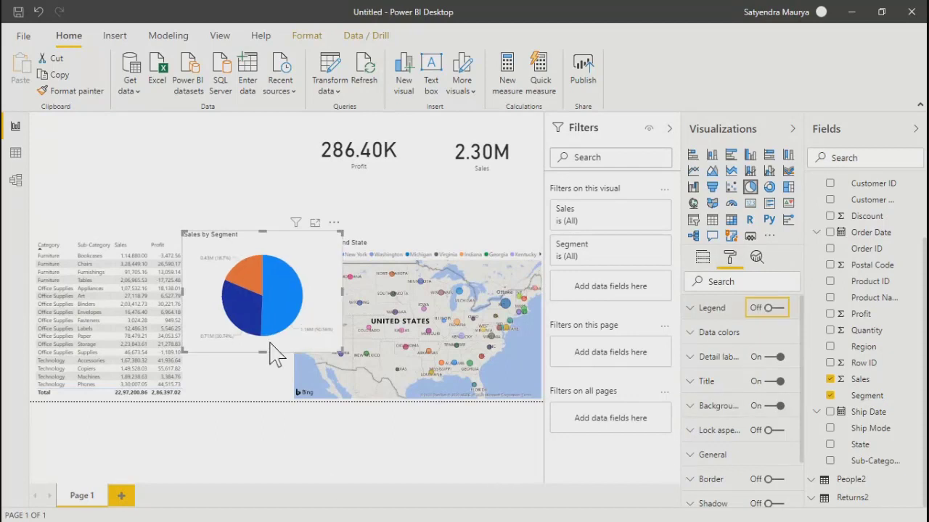
left_click_drag(344, 352, 285, 401)
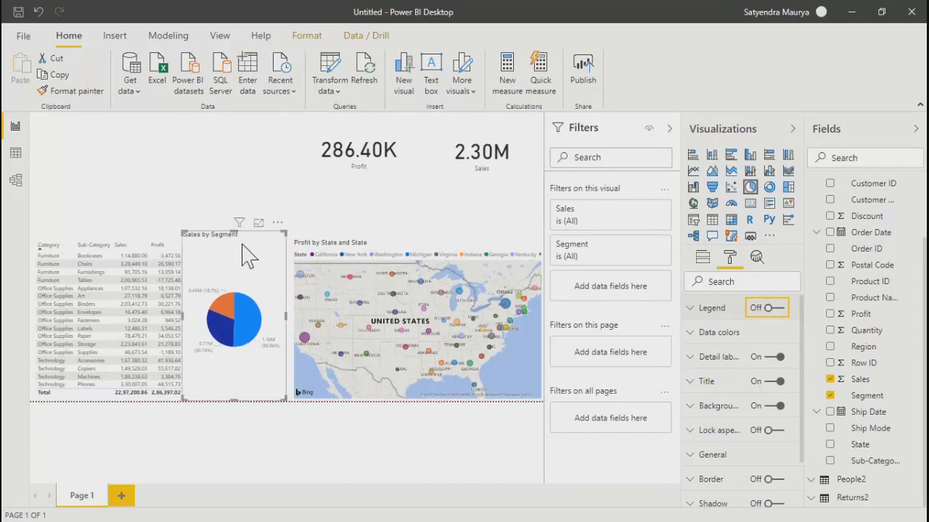
left_click_drag(234, 233, 234, 241)
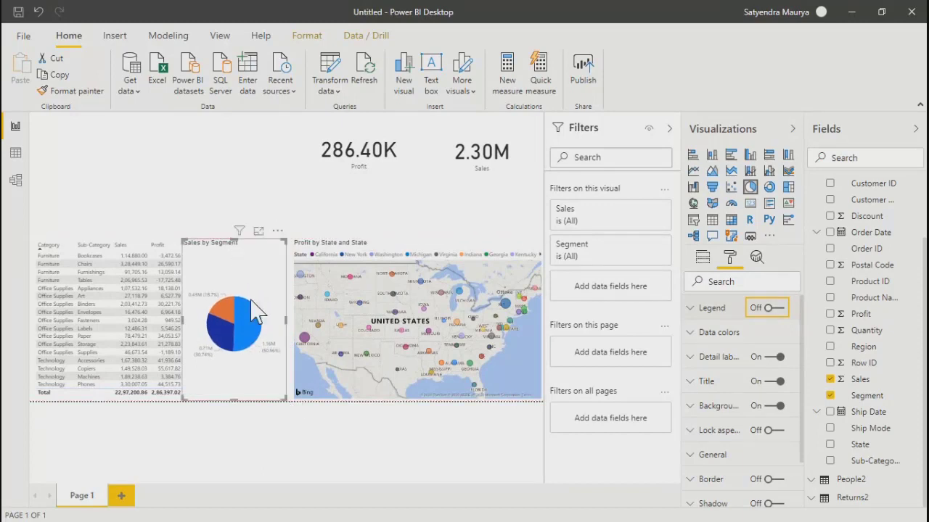
left_click(225, 249)
left_click(187, 177)
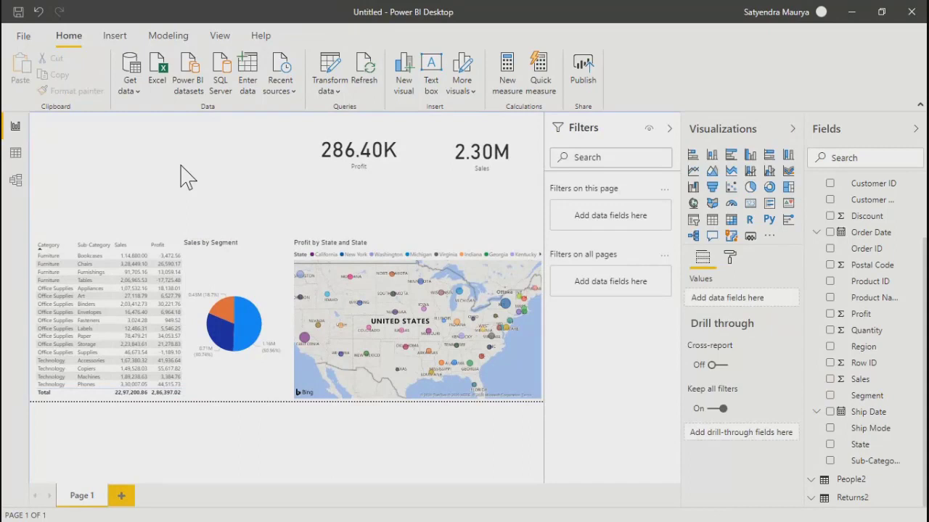
Step: Pull in the left edge of the Sales by Segment pie chart slightly to leave a small gap beside the table
left_click(213, 286)
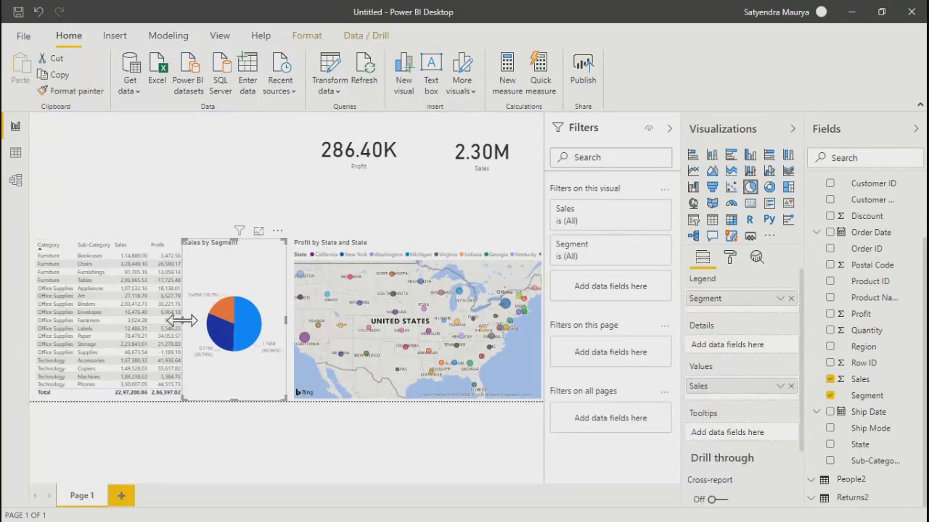
left_click_drag(182, 320, 188, 324)
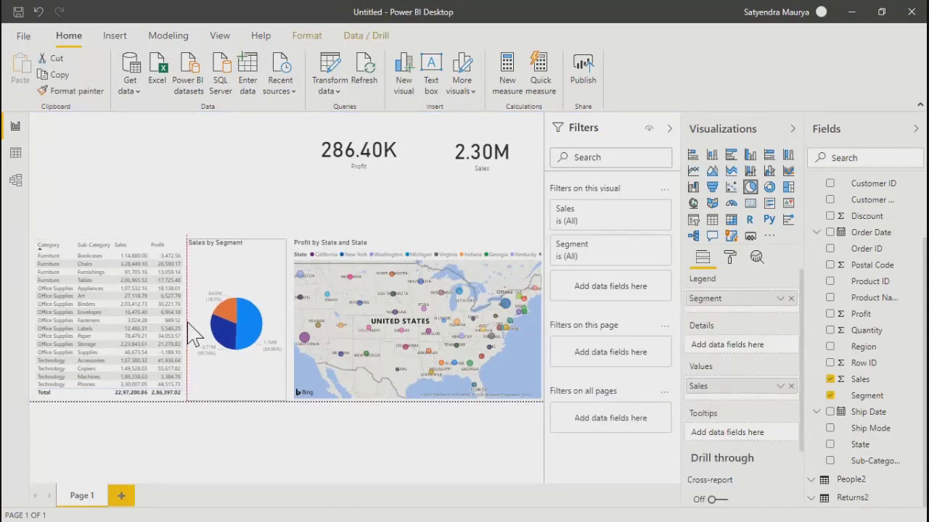
left_click(236, 190)
Step: Move the Profit card to the page's upper-left corner, place the Sales card directly beside it, and shrink both to the same height
left_click(361, 135)
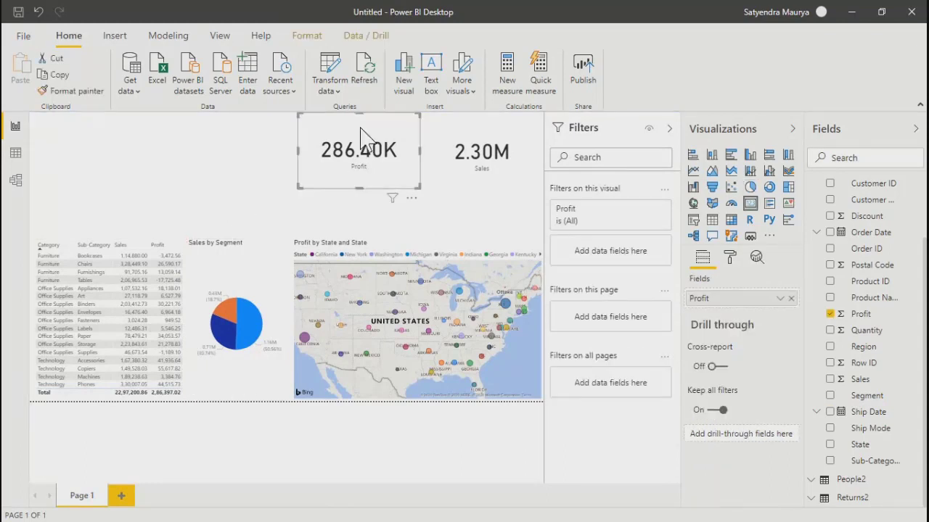
left_click_drag(360, 125, 77, 134)
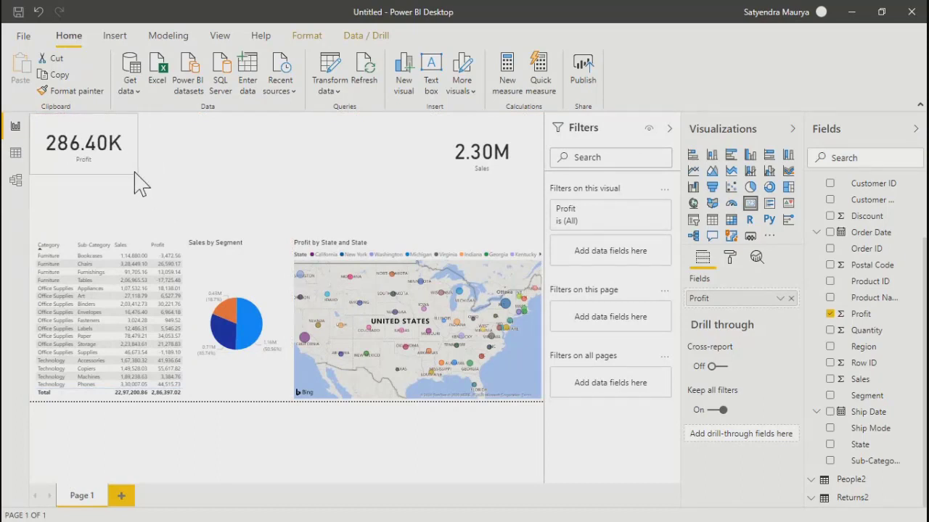
left_click(488, 138)
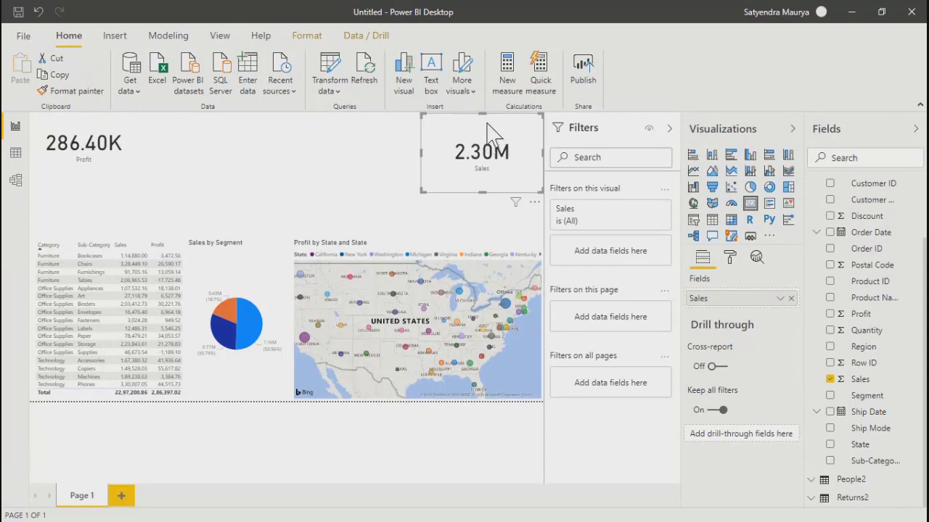
left_click_drag(488, 132, 195, 133)
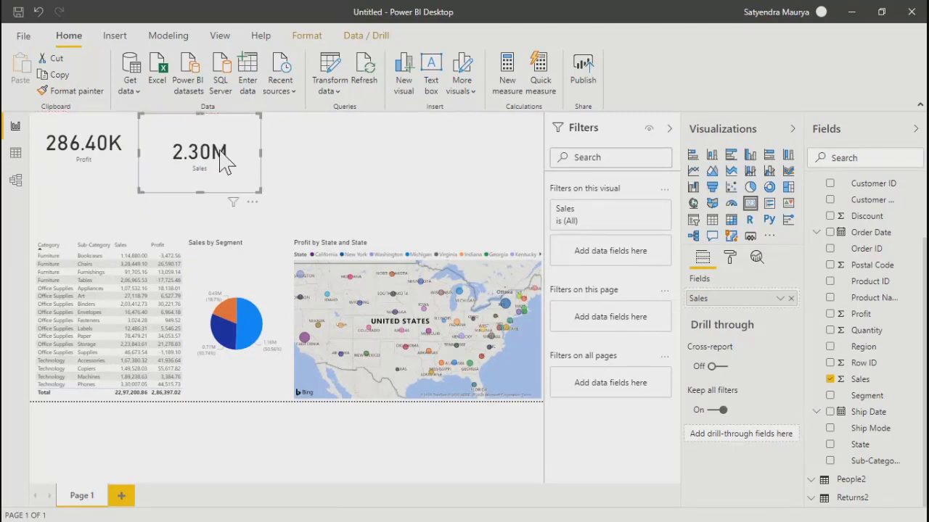
left_click_drag(257, 193, 248, 176)
left_click(191, 183)
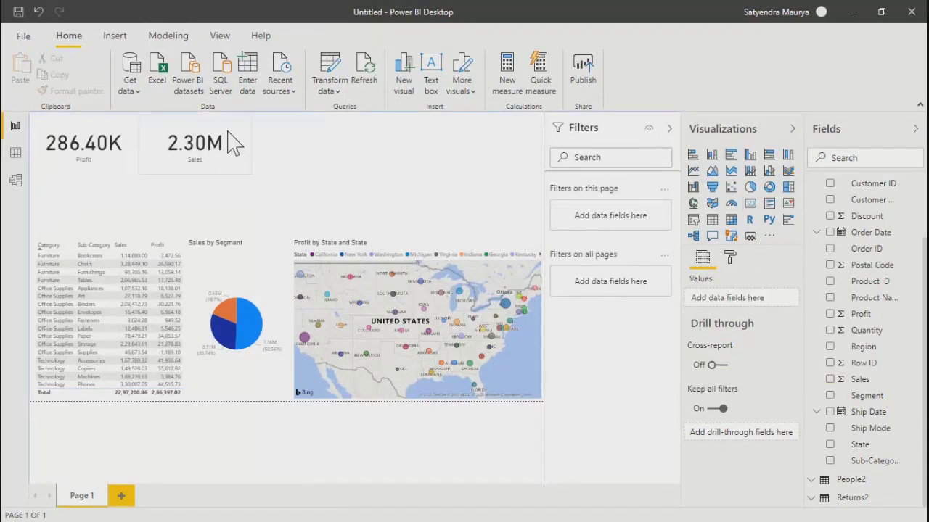
left_click(196, 137)
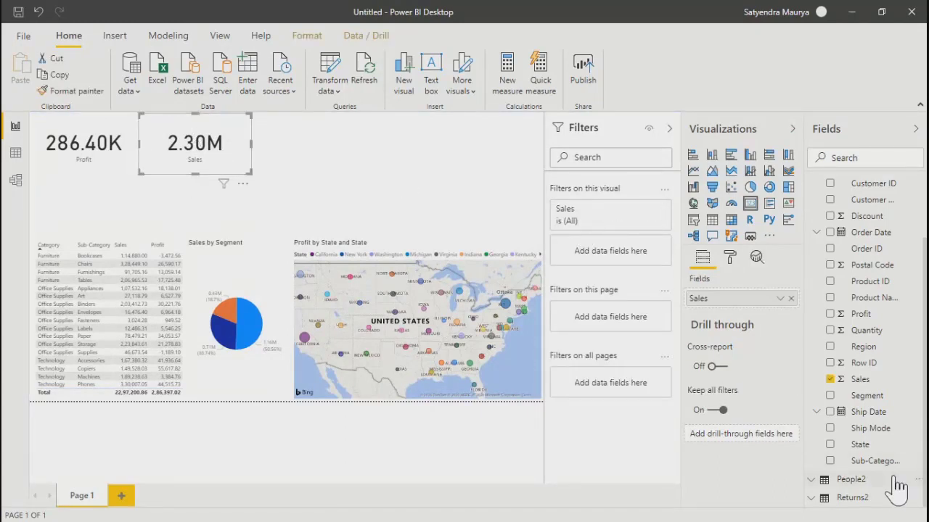
left_click(407, 187)
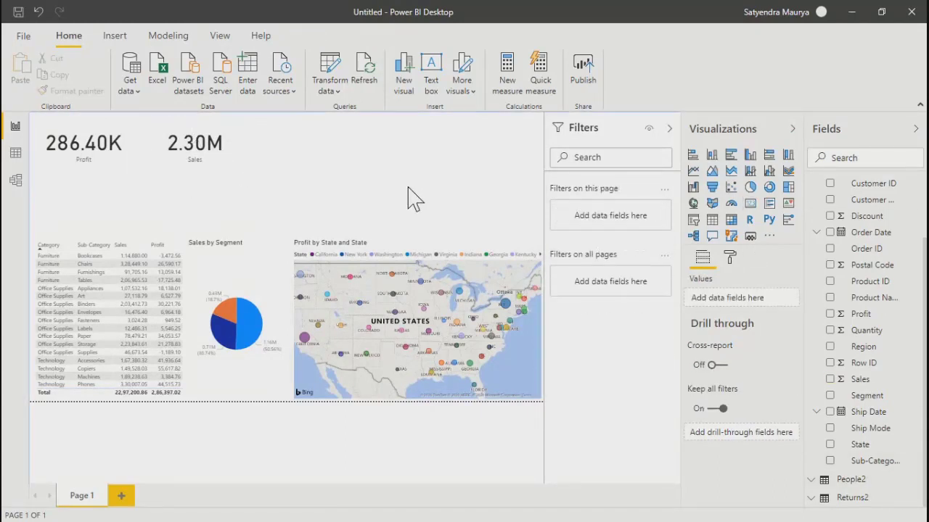
Step: Add a card showing Discount and place it in the top row to the right of the Sales card
left_click(751, 204)
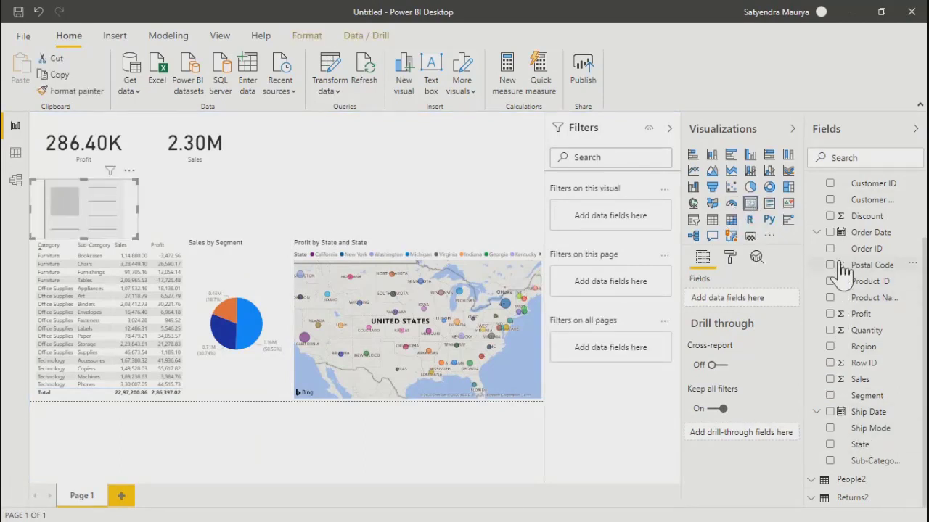
left_click(835, 215)
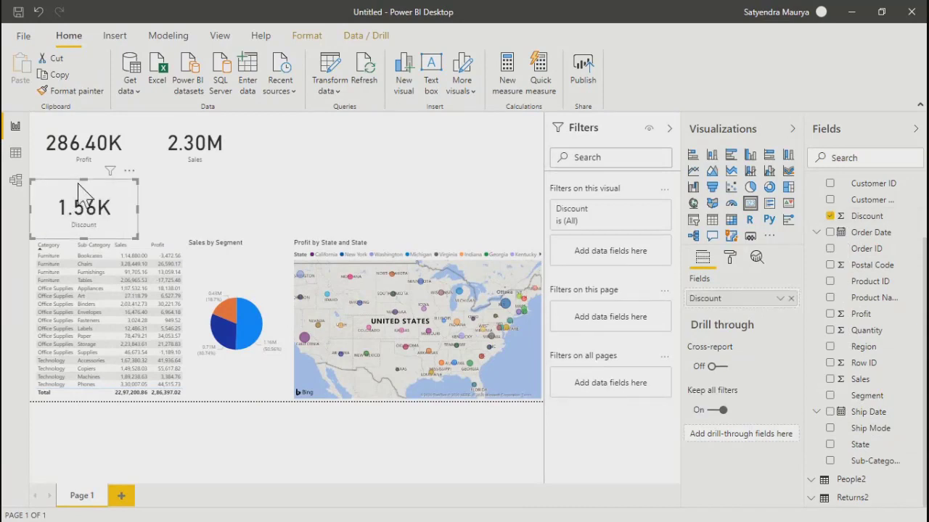
left_click_drag(81, 181, 290, 141)
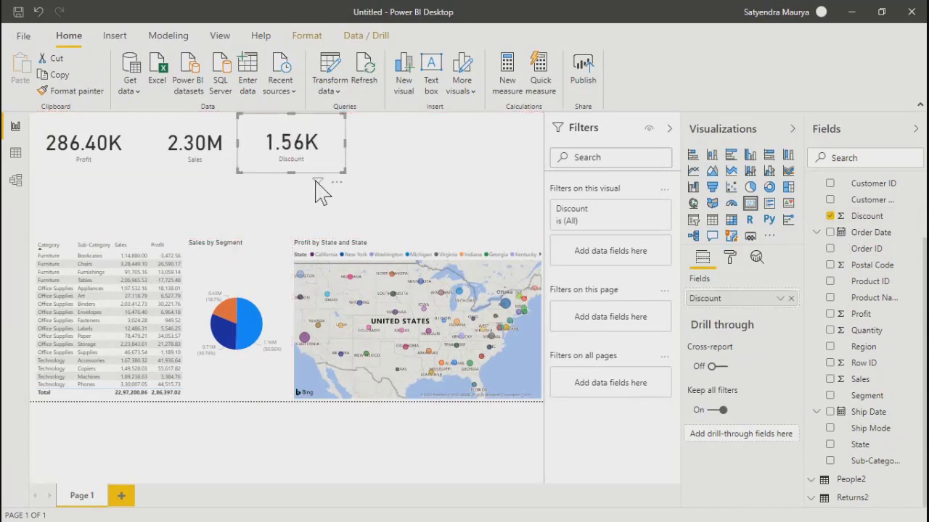
left_click(428, 208)
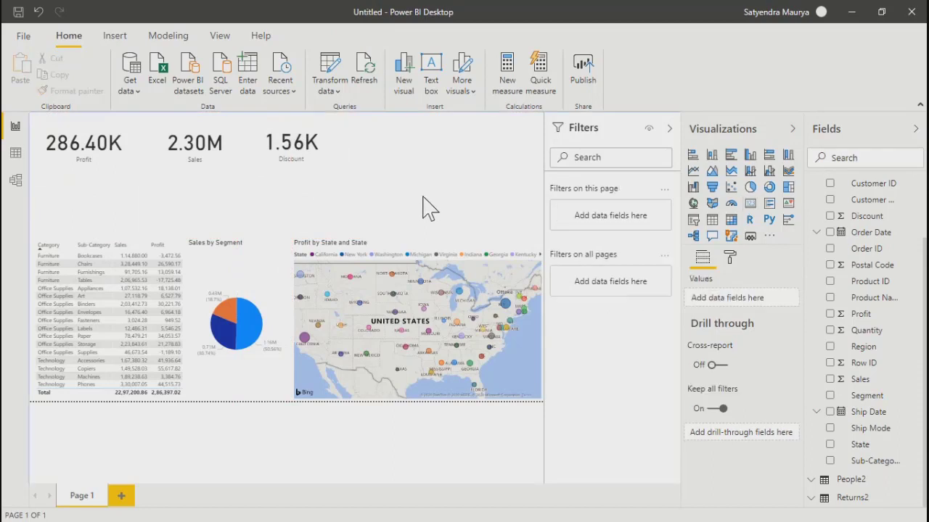
Step: Add a card showing Quantity and place it in the top row to the right of the Discount card
left_click(750, 203)
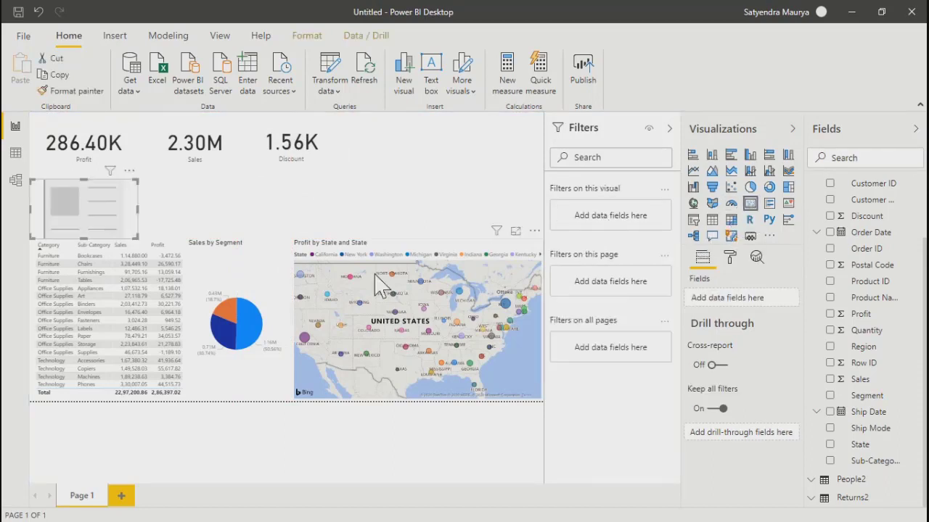
left_click(830, 330)
left_click_drag(75, 203, 370, 132)
left_click(388, 174)
left_click(388, 201)
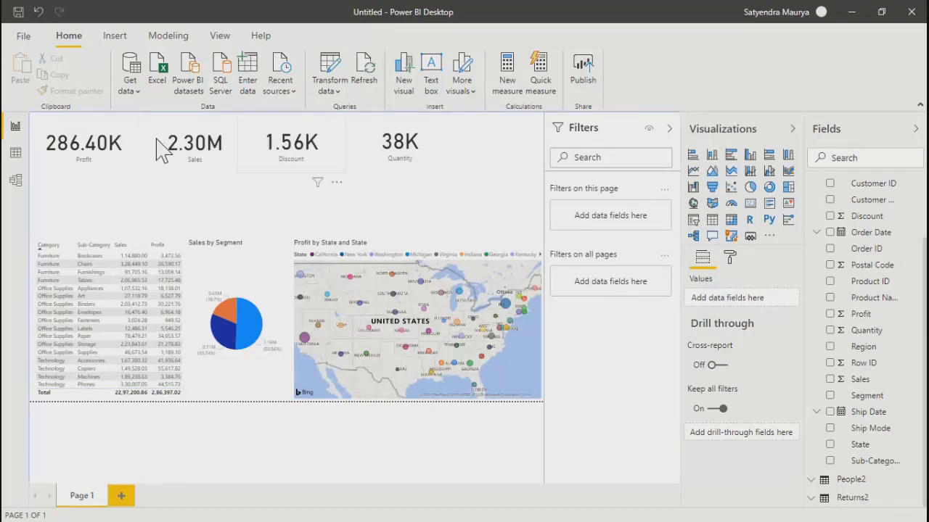
Step: Narrow the Profit card, shift the Sales card against it, and narrow the Sales card so that it meets the Discount card
left_click(135, 143)
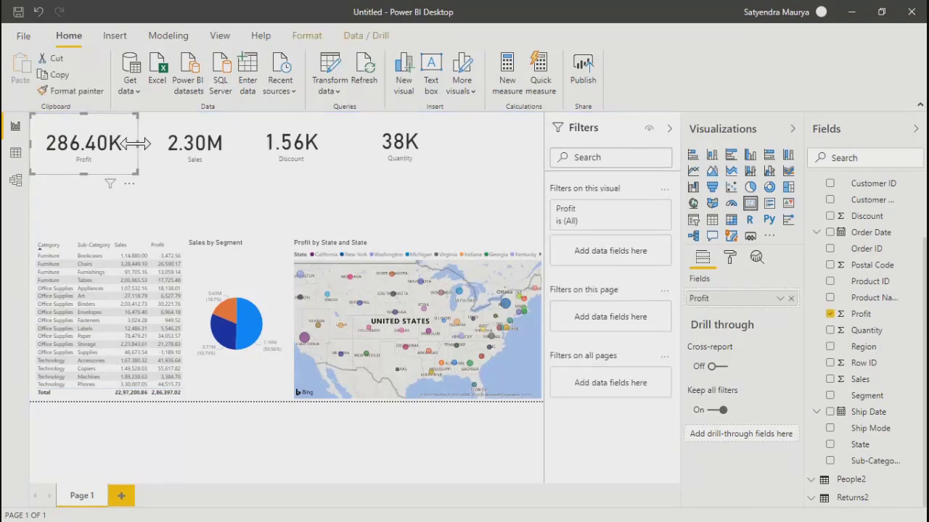
left_click_drag(134, 143, 160, 143)
left_click(162, 132)
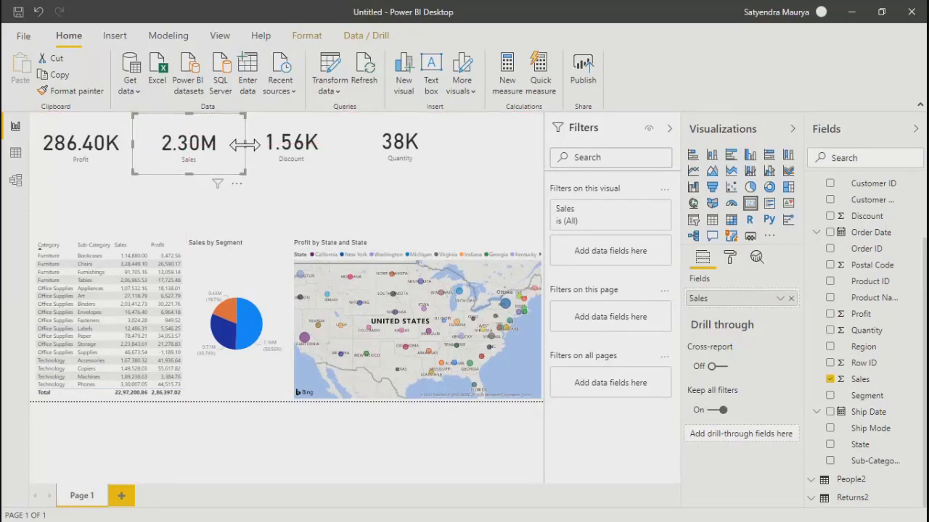
left_click_drag(242, 143, 237, 144)
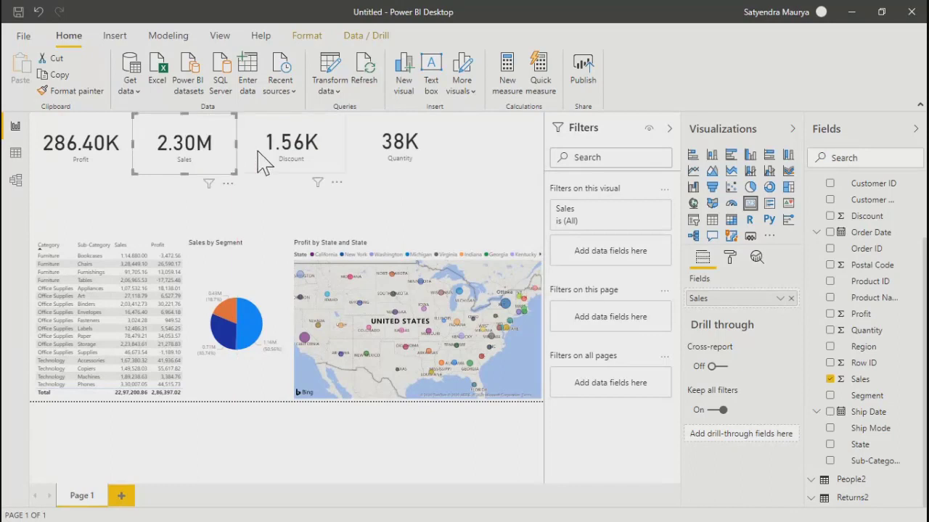
left_click(264, 148)
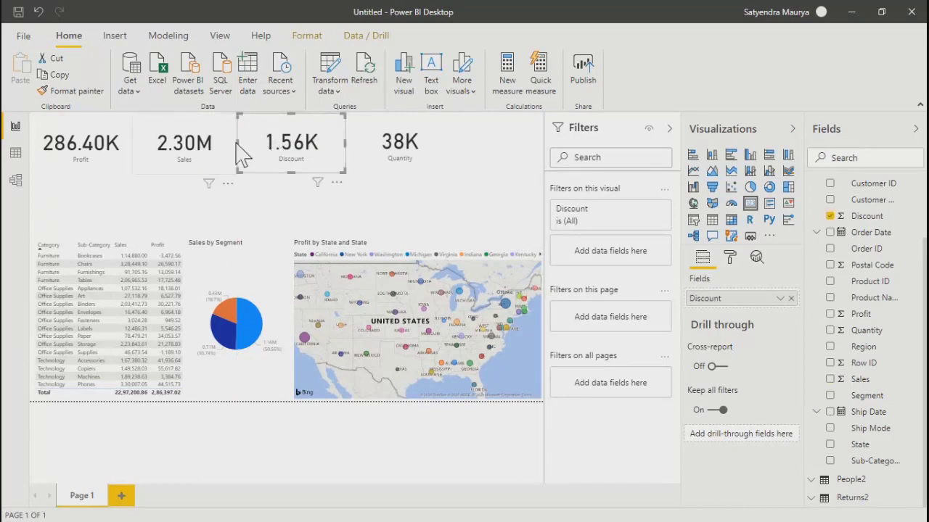
left_click(217, 131)
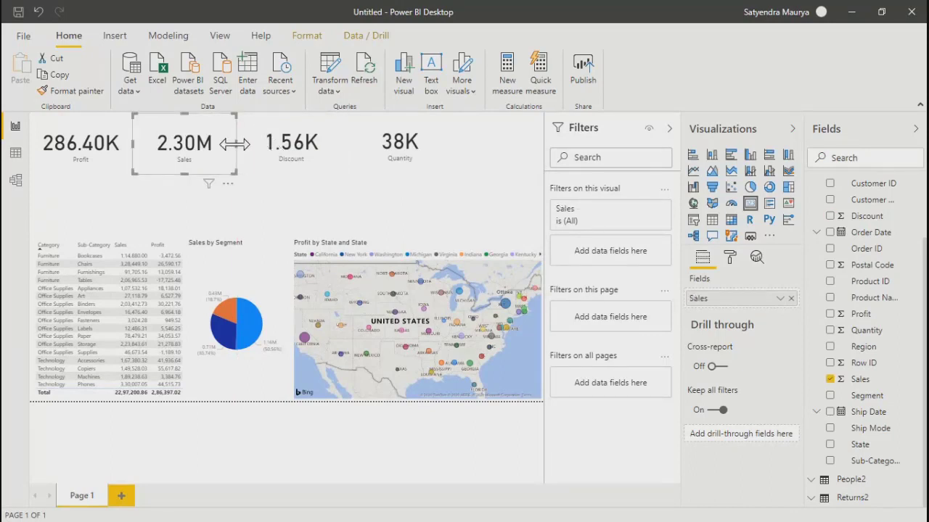
Step: Narrow the Discount card slightly and shift the Quantity card against it, leaving room for a fifth card in the row
left_click(255, 142)
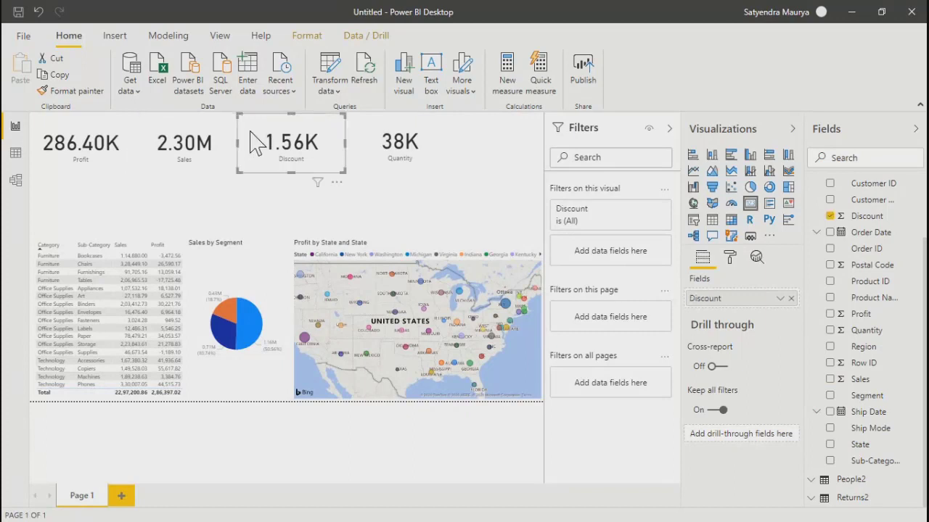
left_click(356, 154)
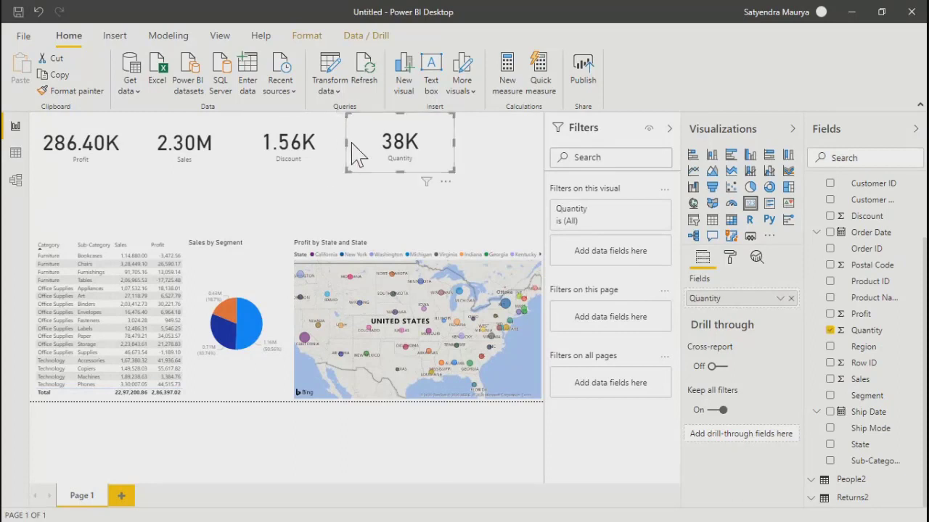
left_click_drag(363, 130, 358, 131)
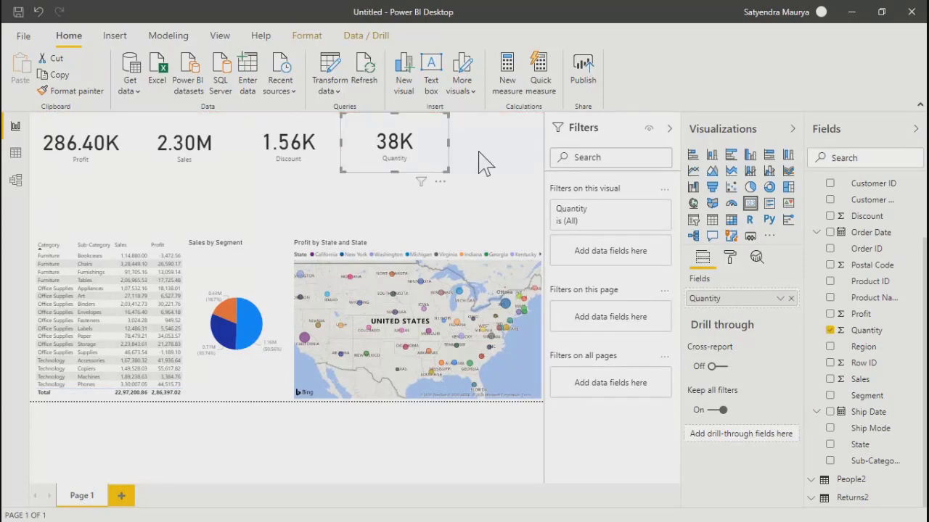
left_click(521, 195)
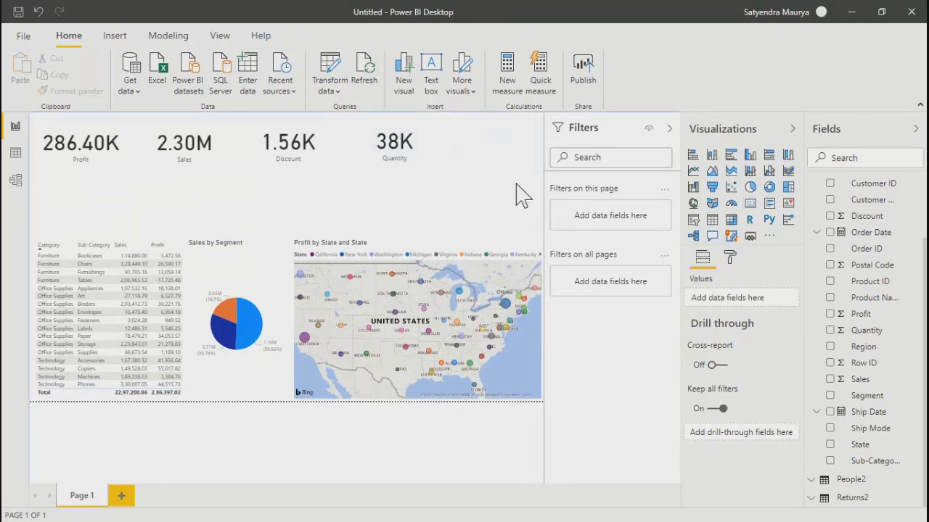
Step: Add a card for Customer ID at the end of the top row and summarize the field as Count
left_click(750, 203)
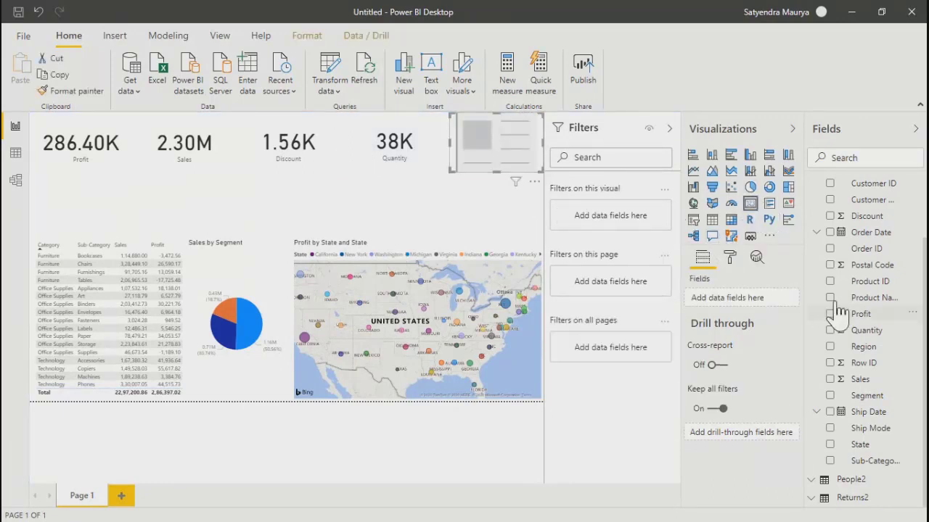
left_click(831, 184)
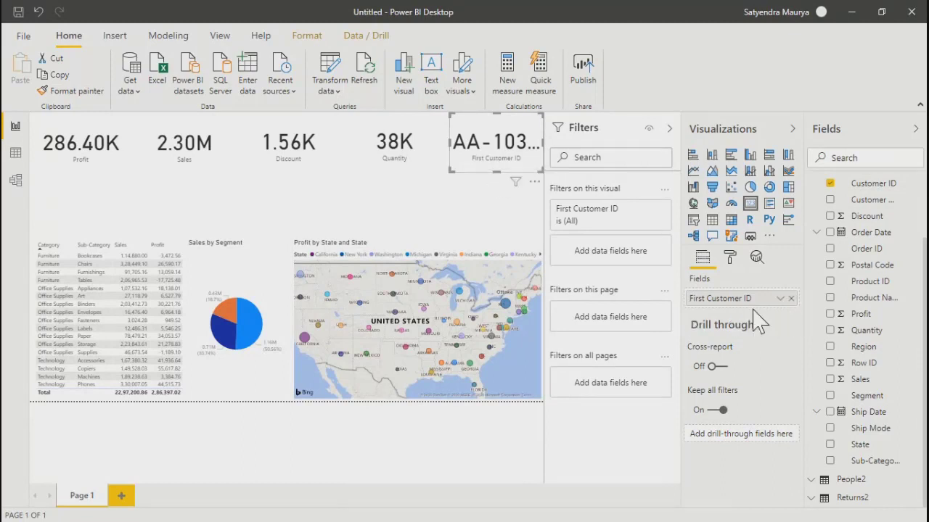
left_click(780, 299)
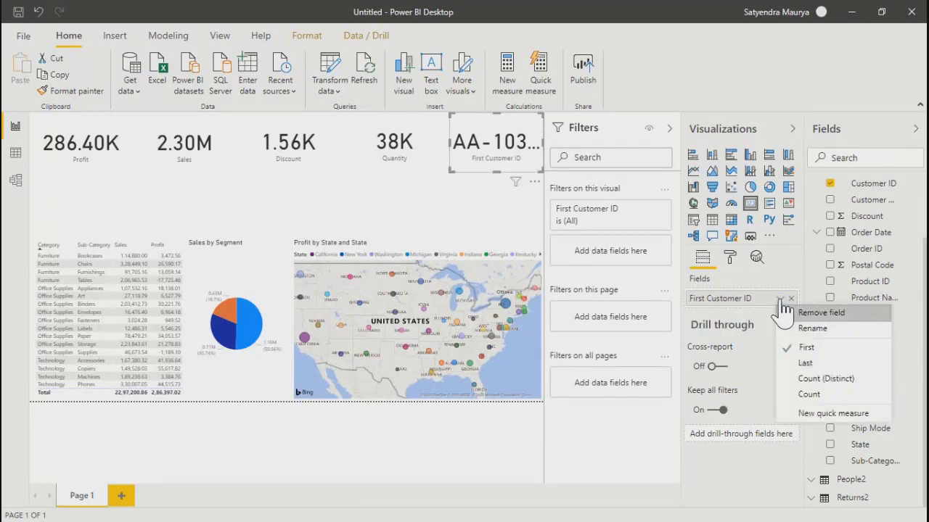
left_click(808, 395)
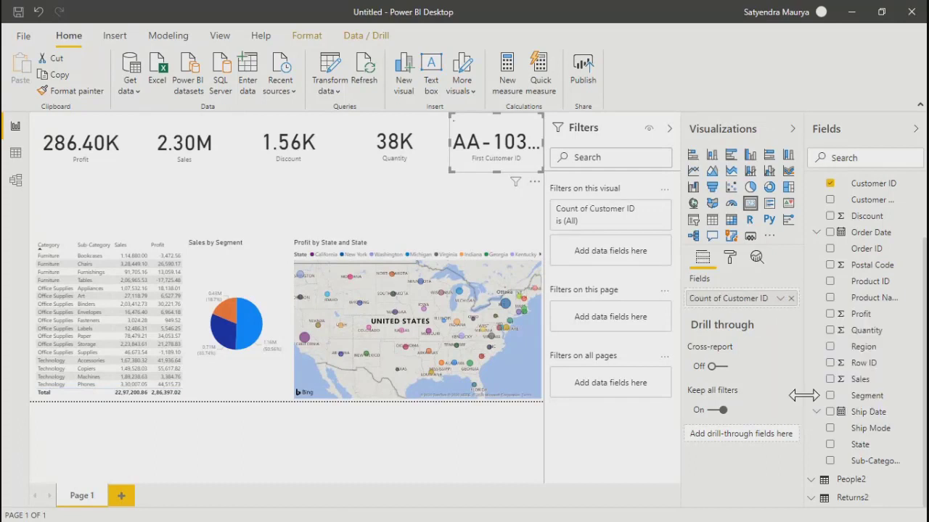
left_click(508, 212)
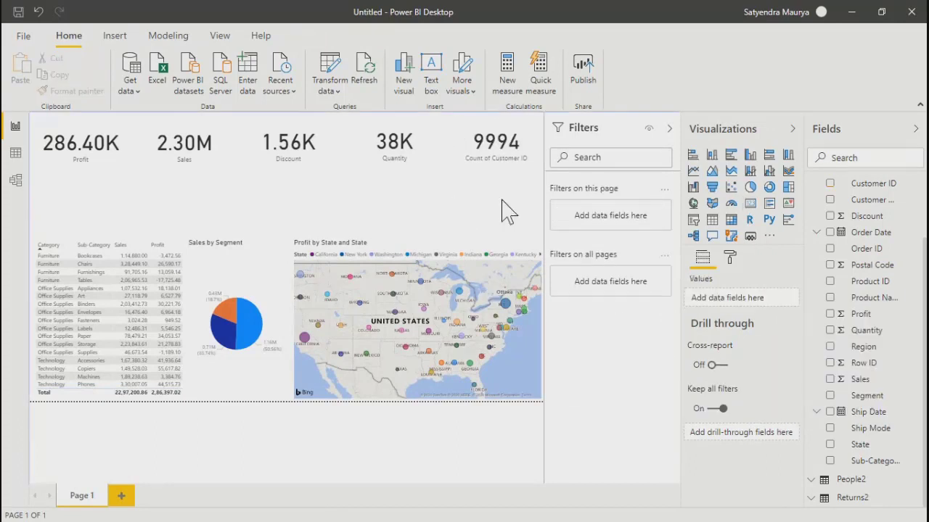
Step: Turn on the border for the Profit card, look at its border options, and deselect the card
left_click(85, 132)
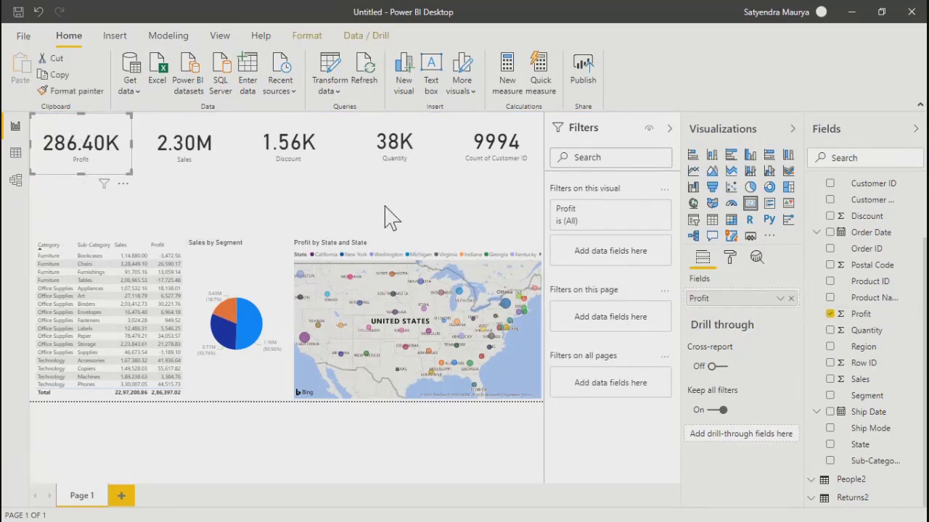
left_click(731, 258)
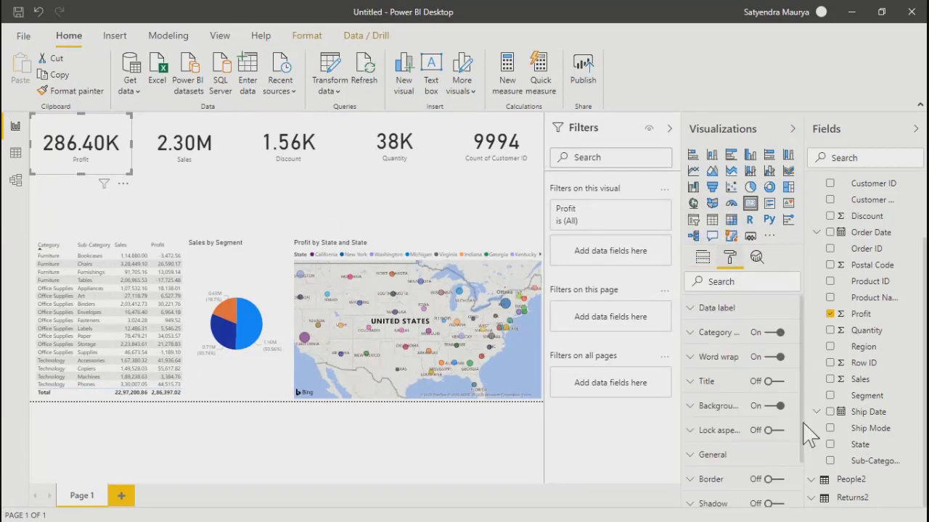
left_click_drag(802, 424, 810, 478)
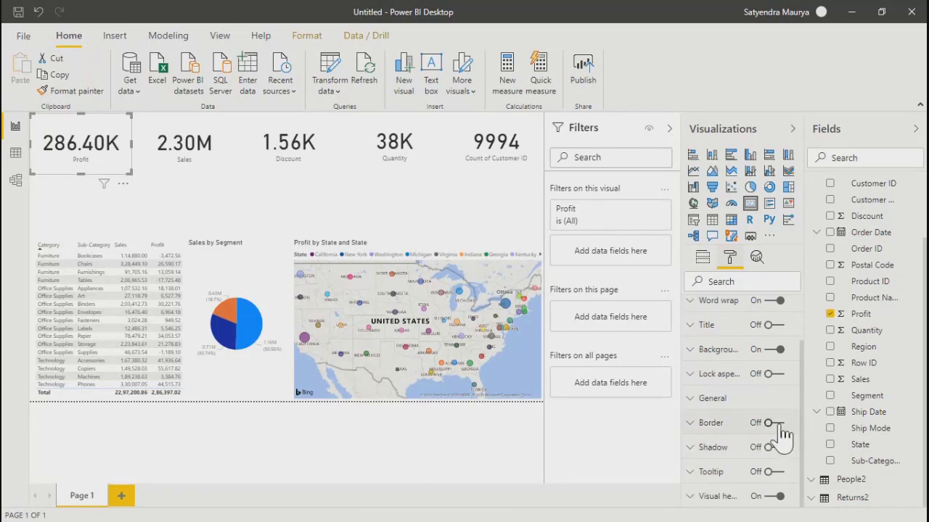
left_click(780, 424)
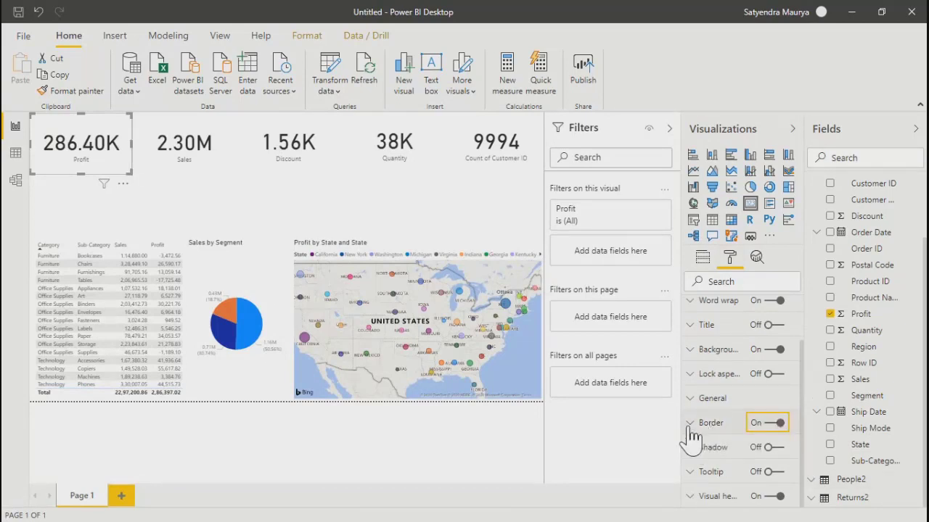
left_click(690, 425)
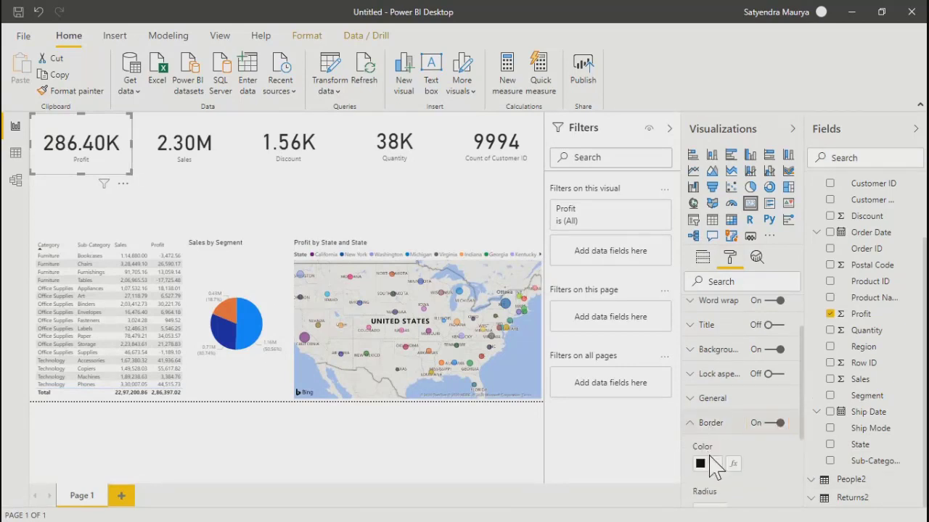
left_click(314, 225)
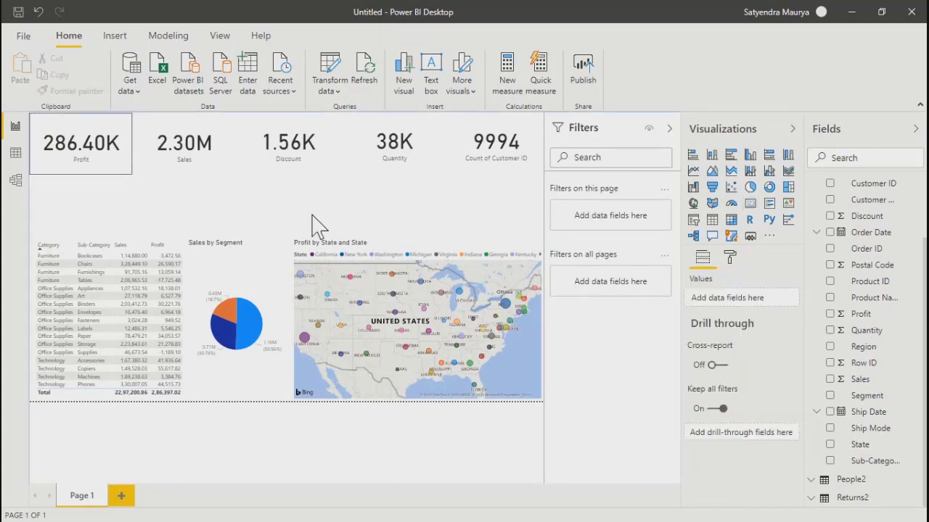
Step: Turn on the border for the Sales card and expand its border options
left_click(146, 145)
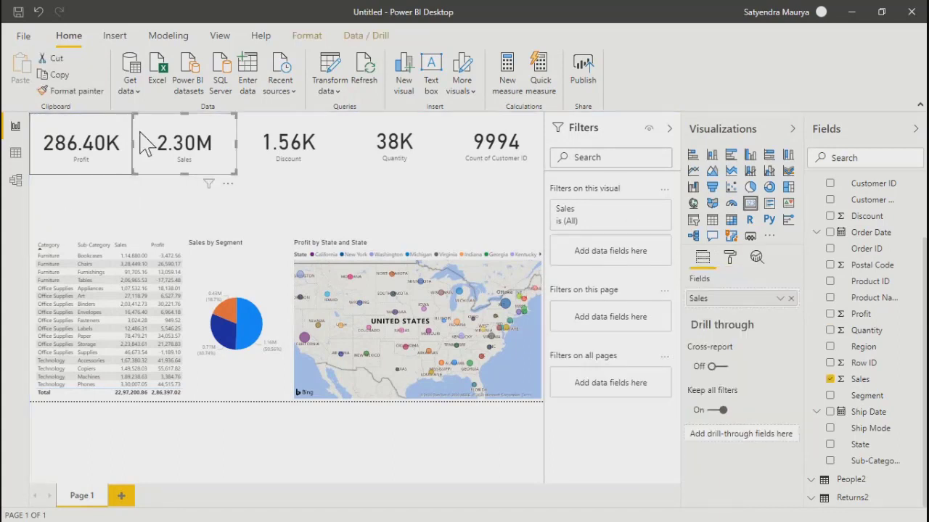
left_click(732, 262)
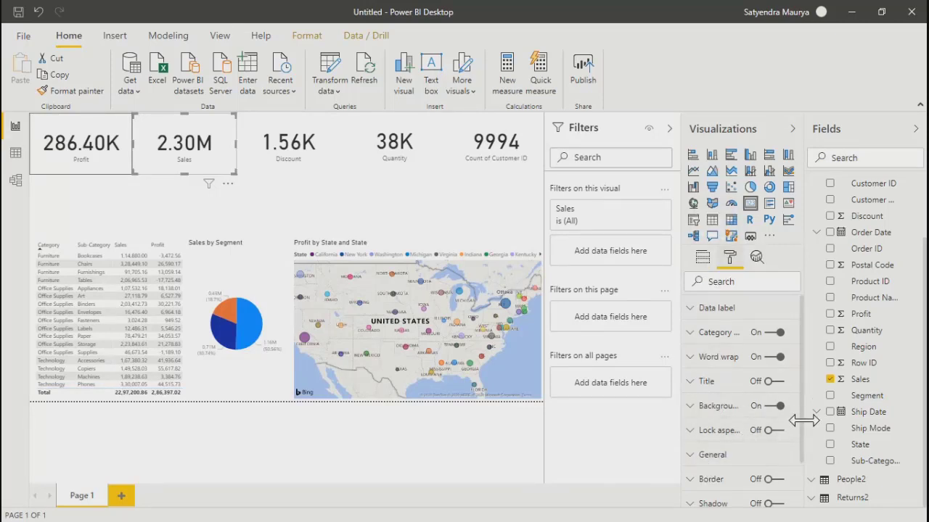
left_click_drag(801, 422, 806, 472)
left_click(774, 424)
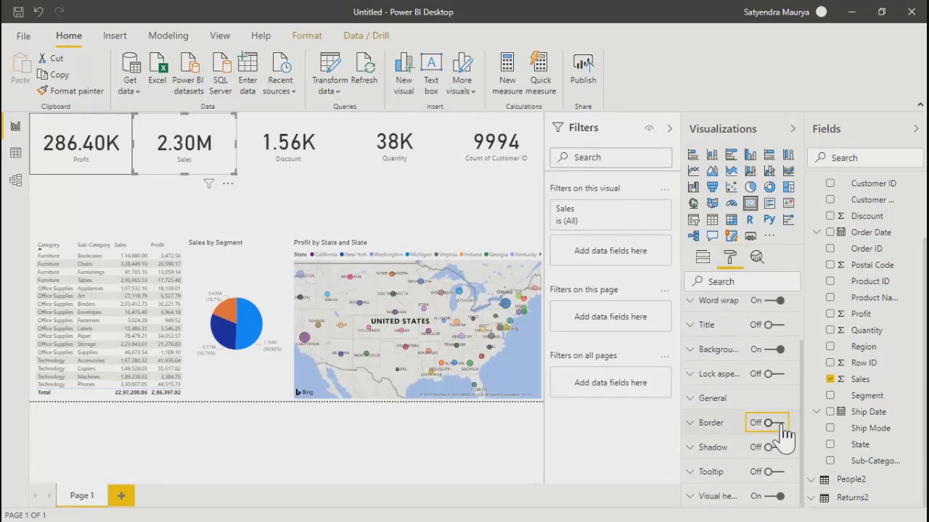
left_click(692, 426)
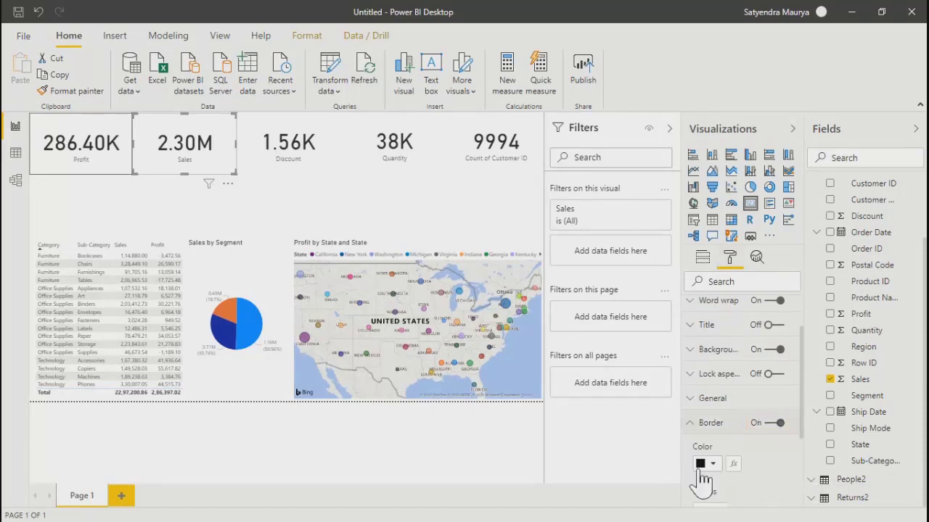
Step: Turn on the border for the Discount, Quantity and Count of Customer ID cards, and deselect the last one
left_click(280, 130)
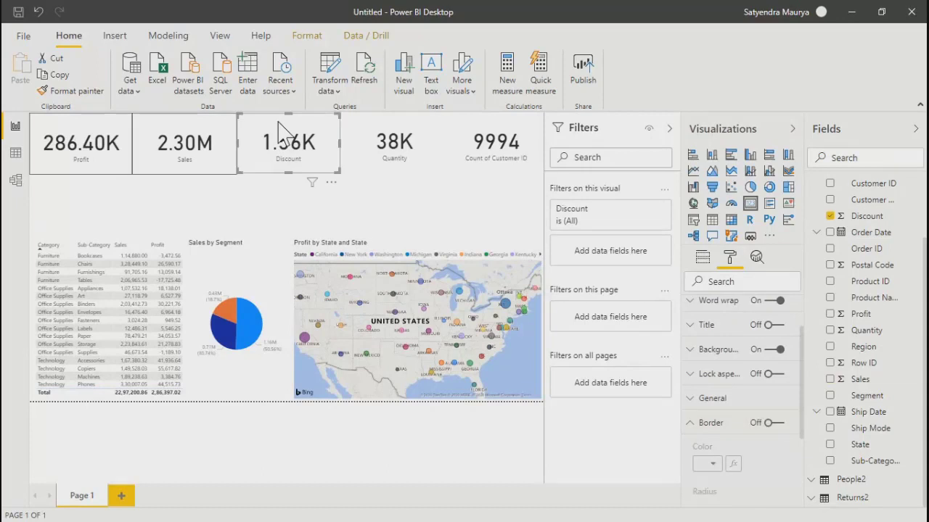
left_click(775, 427)
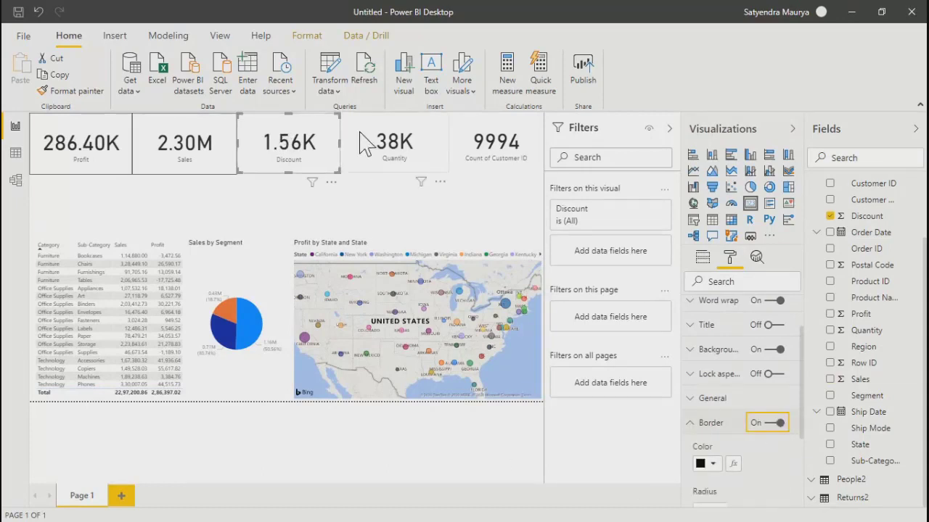
left_click(366, 141)
left_click(775, 424)
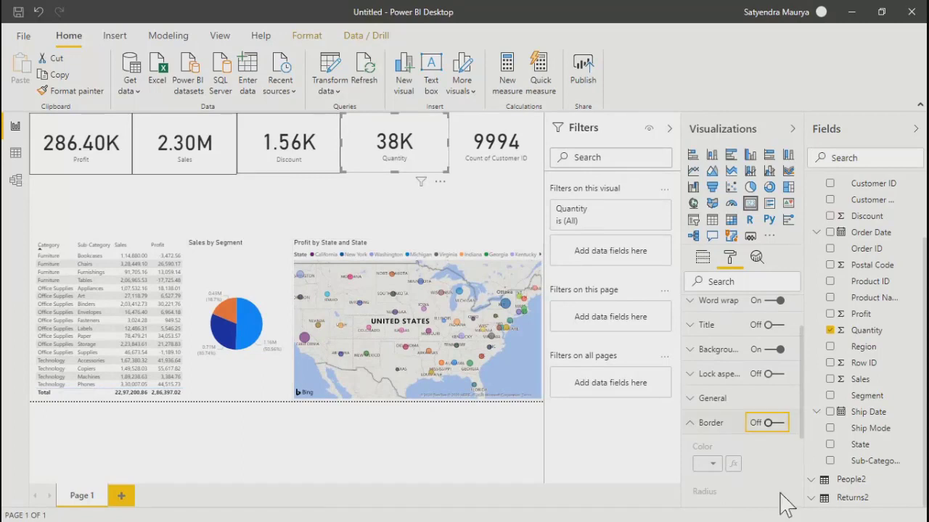
left_click(472, 141)
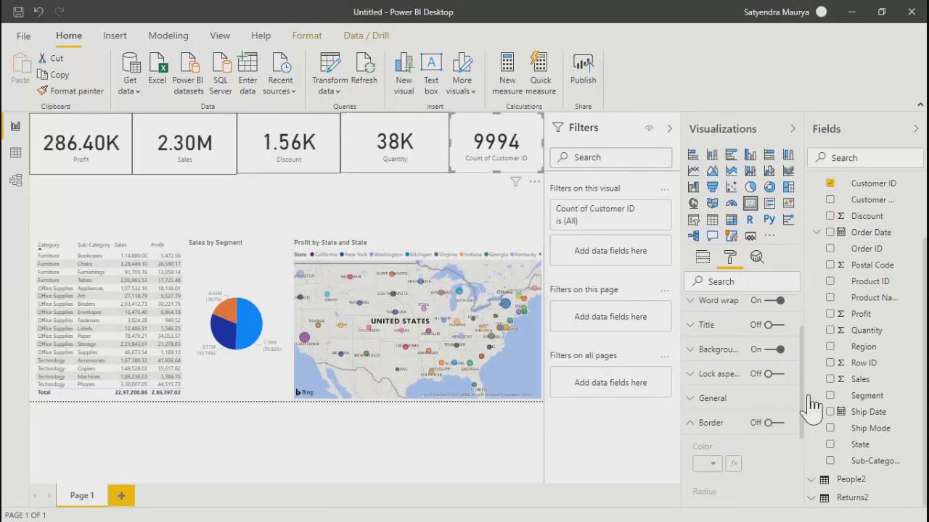
left_click(774, 425)
left_click(195, 216)
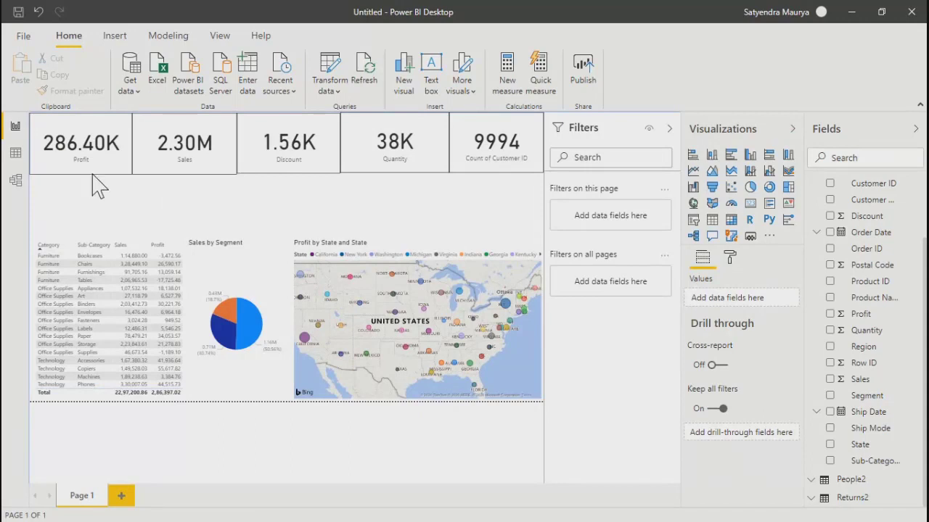
Step: Extend the Discount, Quantity and Count of Customer ID cards downward so their lower edges line up with the Profit and Sales cards
left_click(281, 164)
left_click_drag(289, 172, 296, 189)
left_click(392, 168)
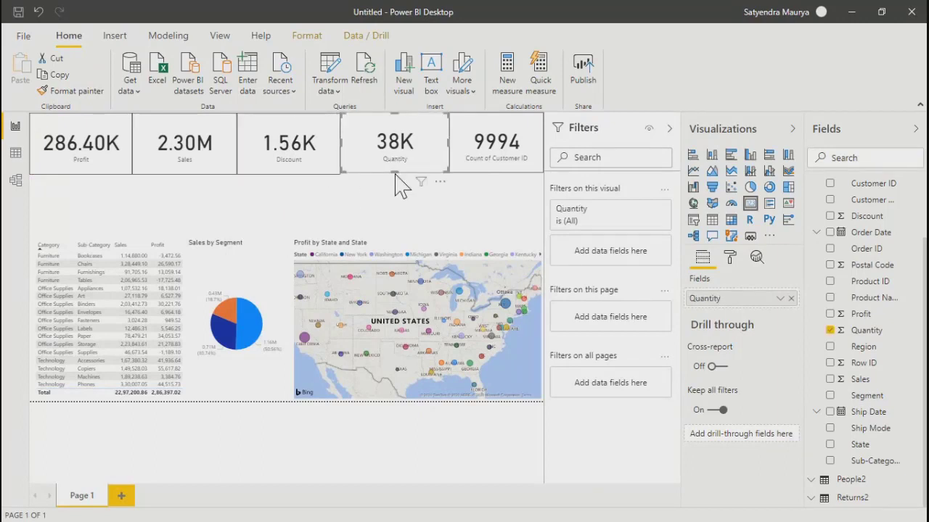
left_click_drag(396, 174, 396, 174)
left_click(461, 169)
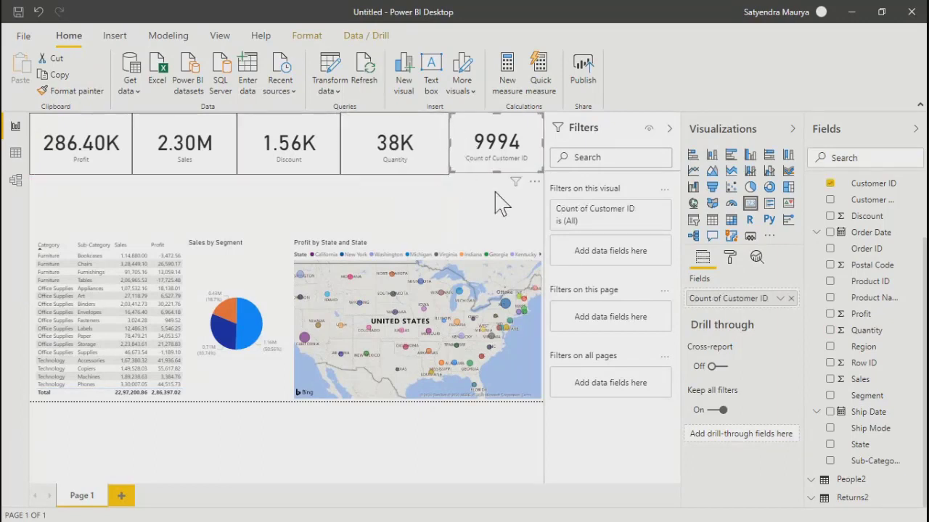
left_click_drag(498, 173, 497, 176)
left_click(443, 195)
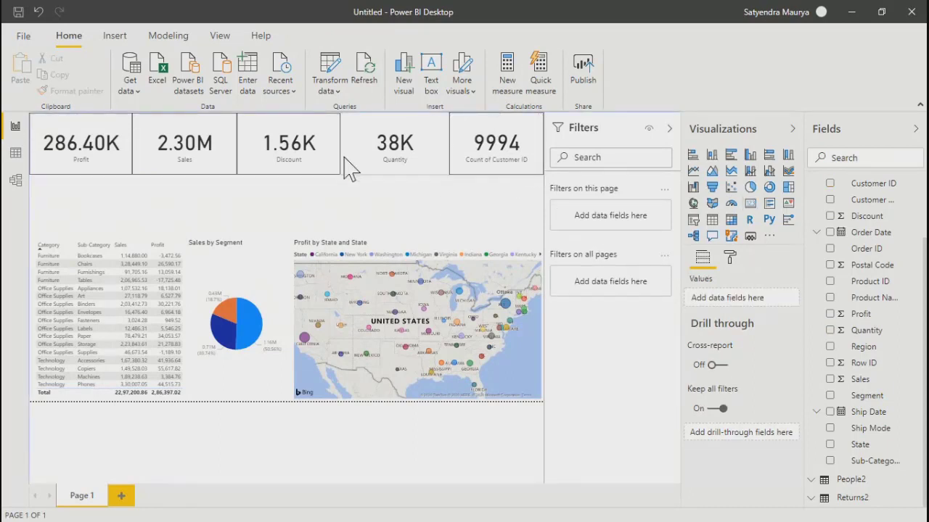
Step: Narrow the Quantity card slightly and widen the Count of Customer ID card so that the two cards meet
left_click(368, 149)
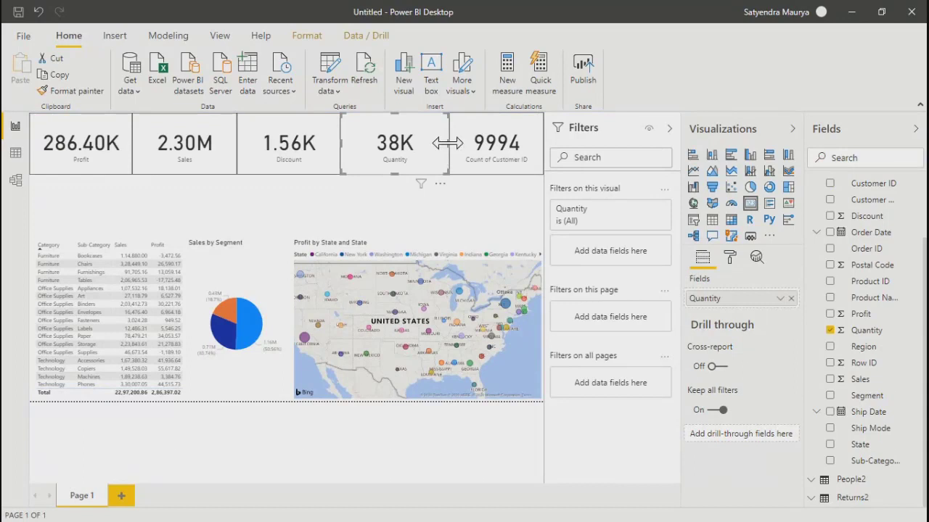
left_click_drag(446, 144, 440, 145)
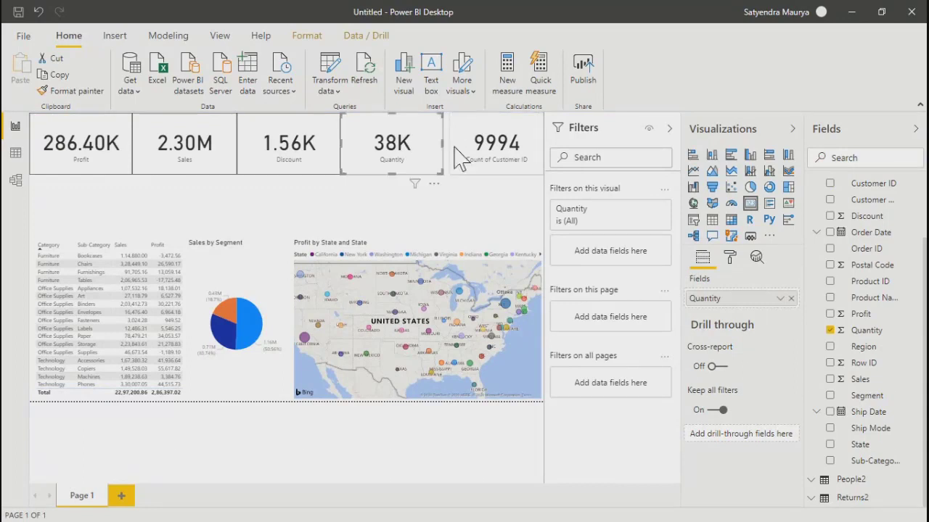
left_click(457, 152)
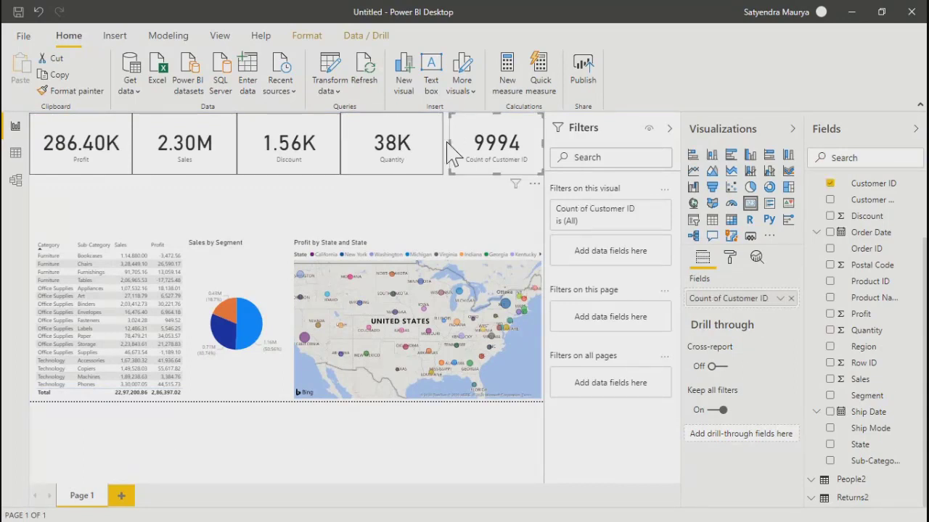
left_click(447, 198)
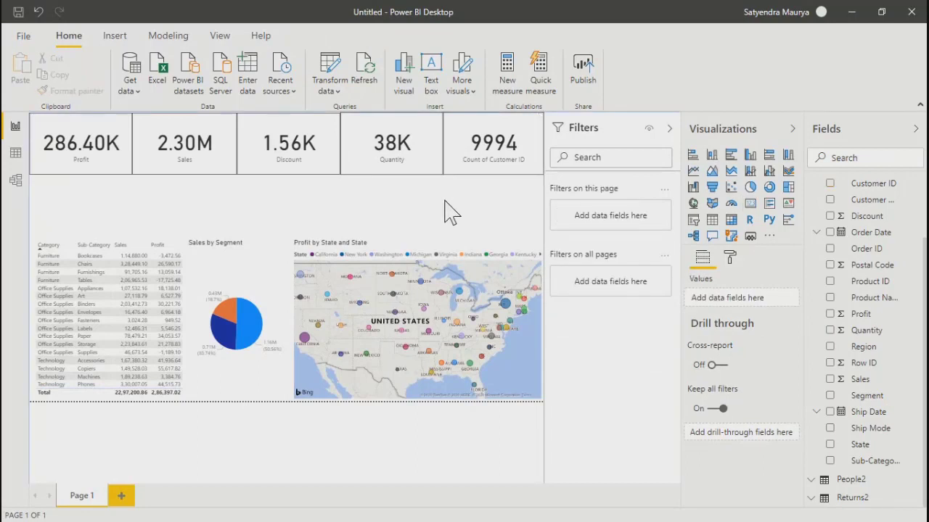
Step: Fine-tune the upper edges of the Discount, Quantity and Count of Customer ID cards to align them with the row
left_click(260, 136)
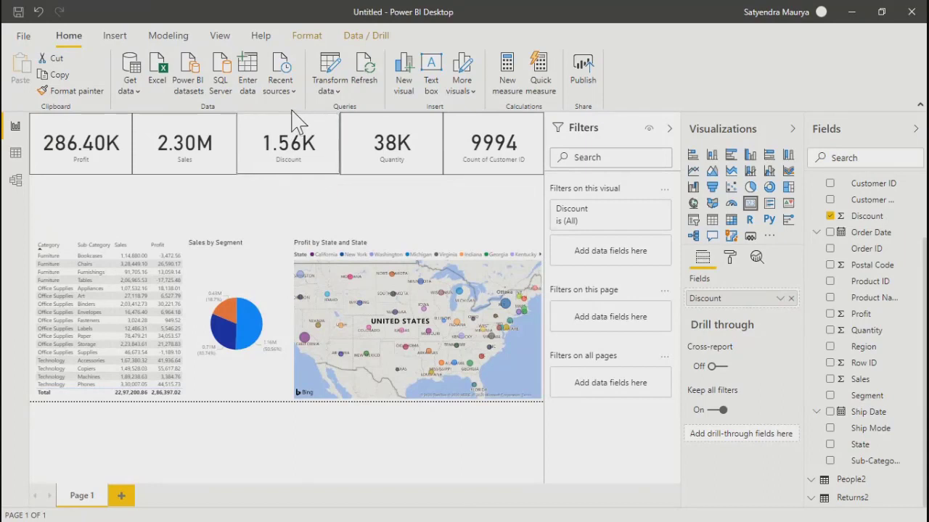
left_click(298, 127)
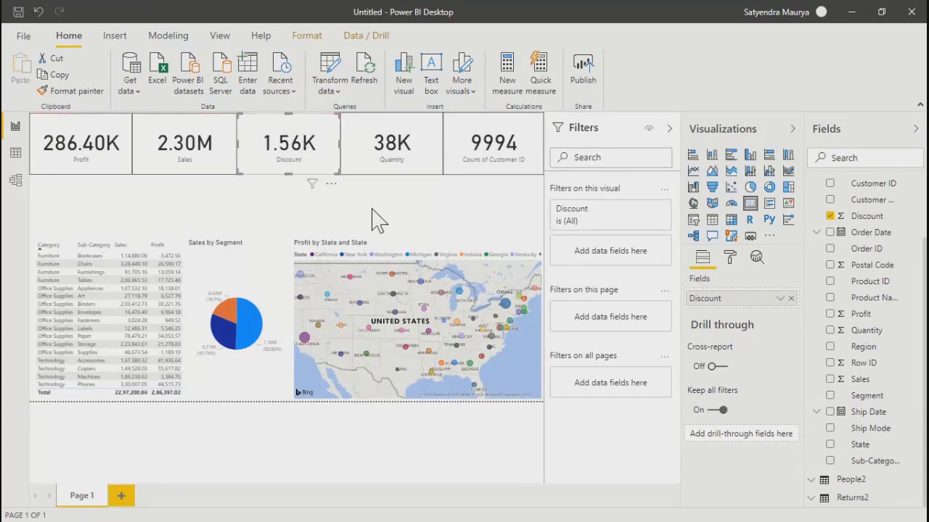
left_click(371, 141)
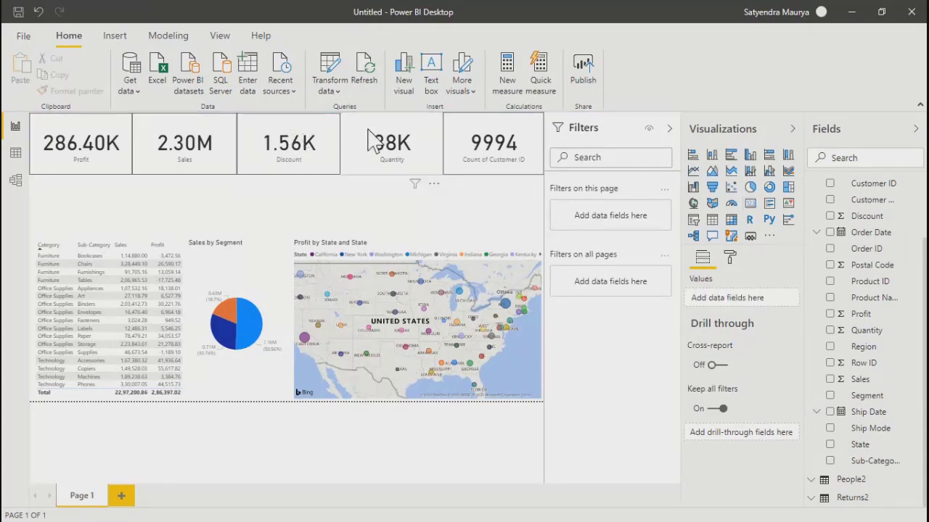
left_click_drag(393, 117, 392, 117)
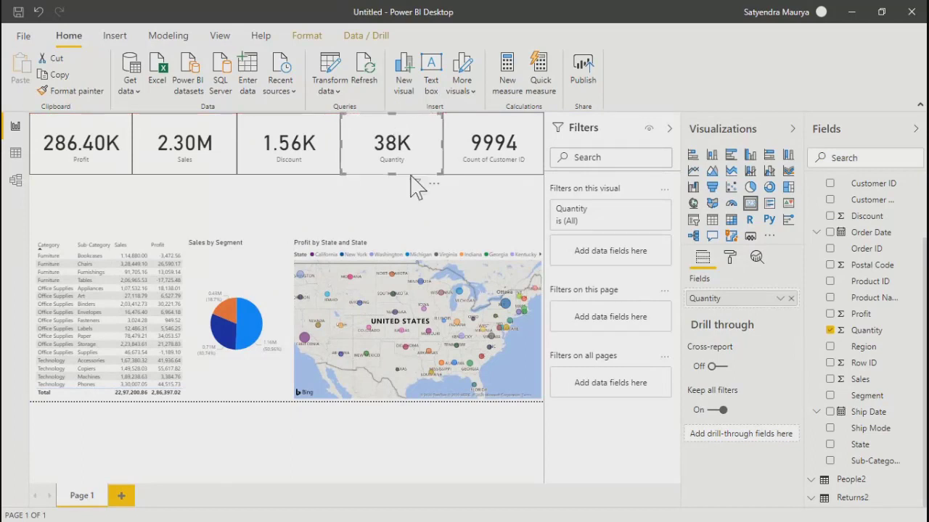
left_click(504, 222)
left_click(494, 141)
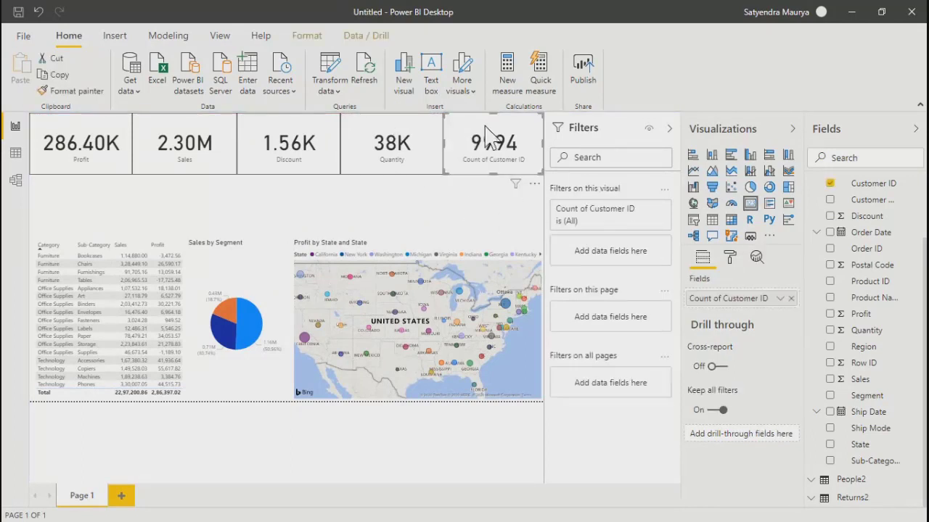
left_click_drag(492, 118, 494, 118)
left_click(479, 216)
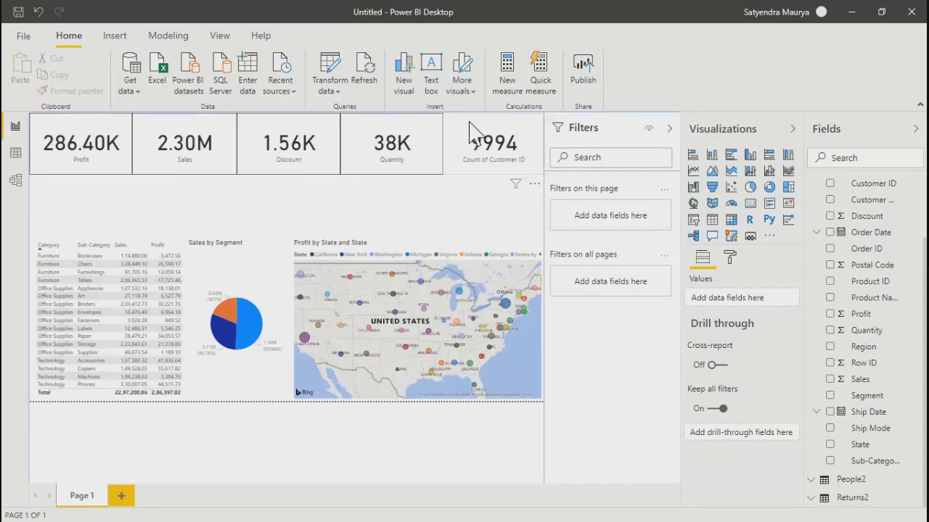
Step: Shrink the map and the pie chart from their upper-left corners so that their upper edges line up
left_click(517, 377)
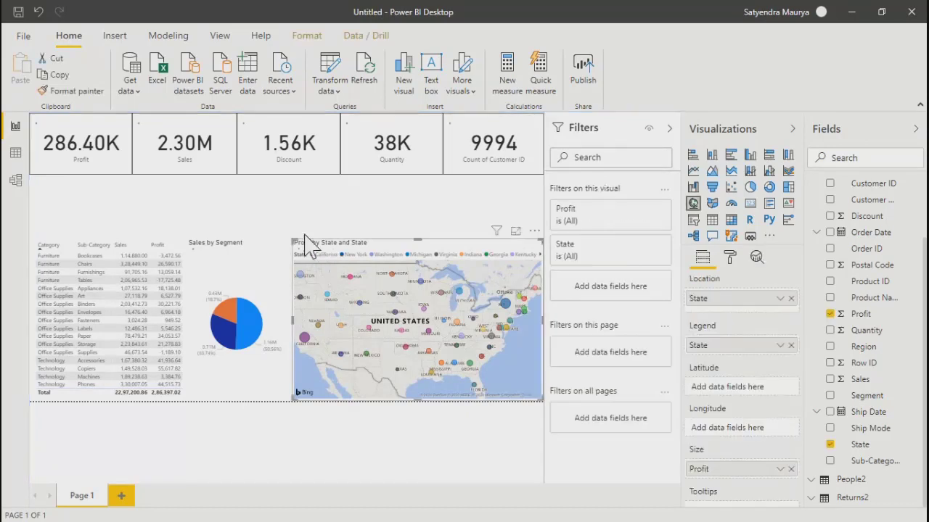
left_click_drag(298, 250, 333, 266)
left_click(272, 289)
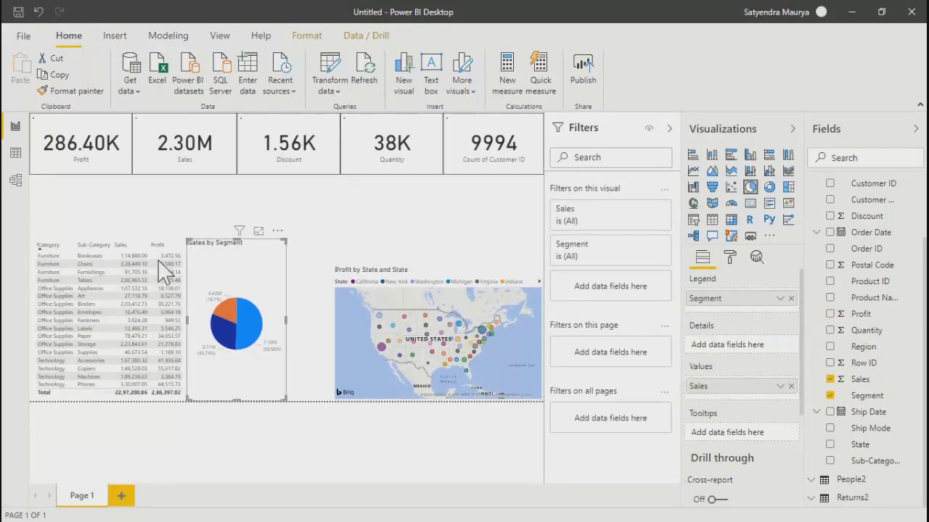
left_click_drag(190, 243, 205, 276)
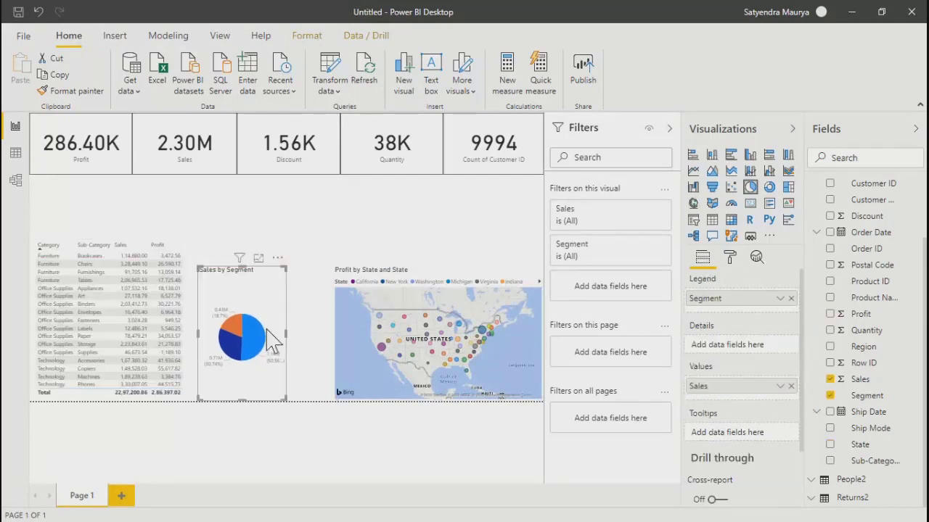
Step: Widen the Sales by Segment pie chart until it meets the map
left_click(319, 342)
left_click(245, 300)
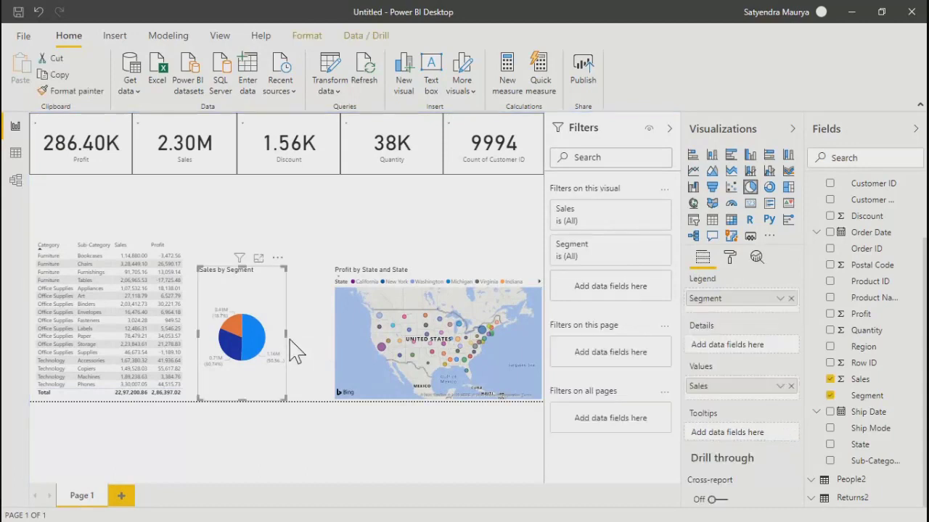
left_click_drag(283, 333, 332, 334)
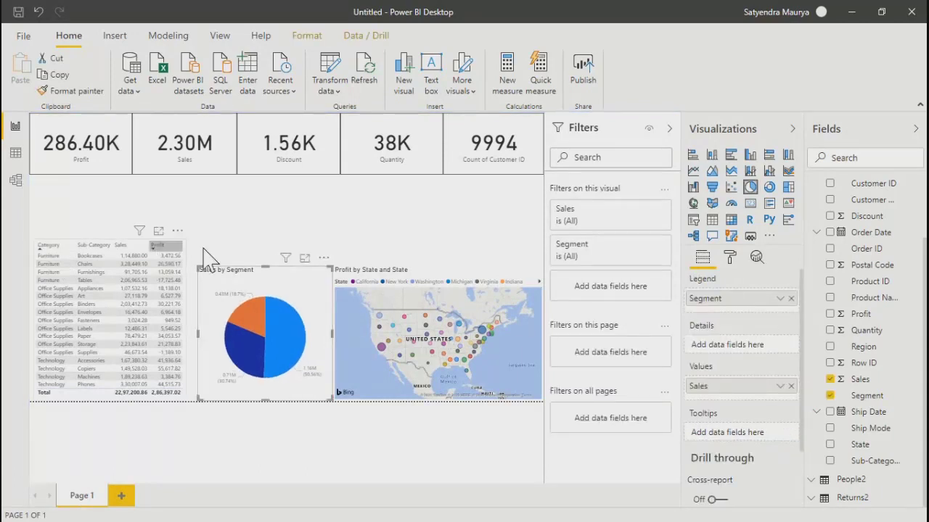
Step: Lower the table's upper edge and widen the table until it meets the pie chart
left_click(151, 278)
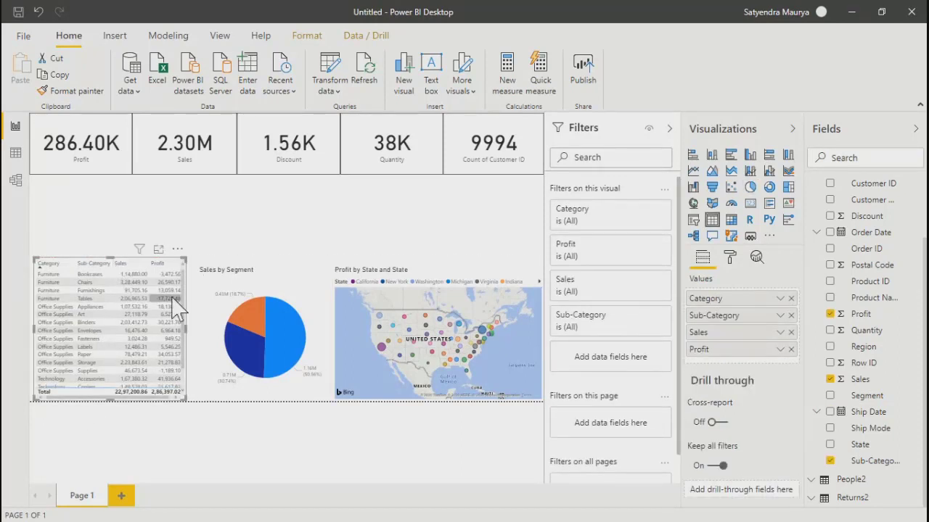
left_click(224, 231)
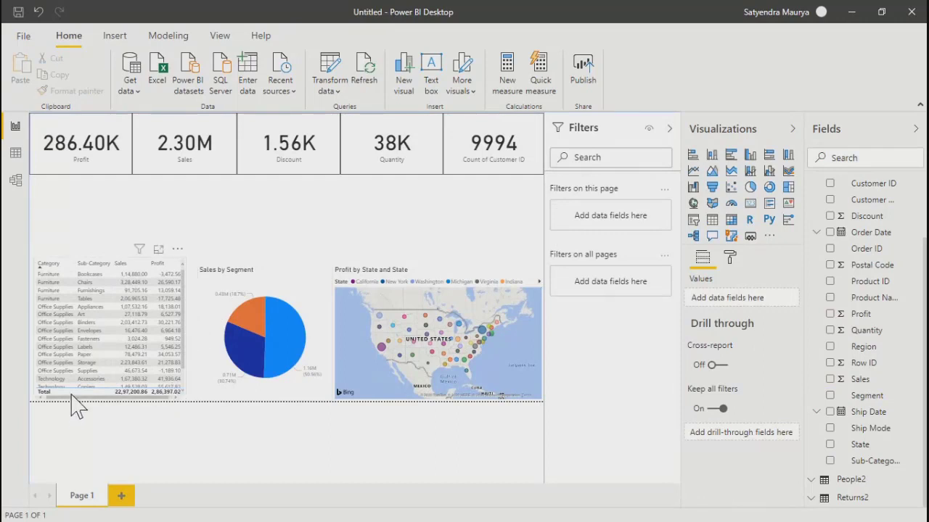
left_click(183, 382)
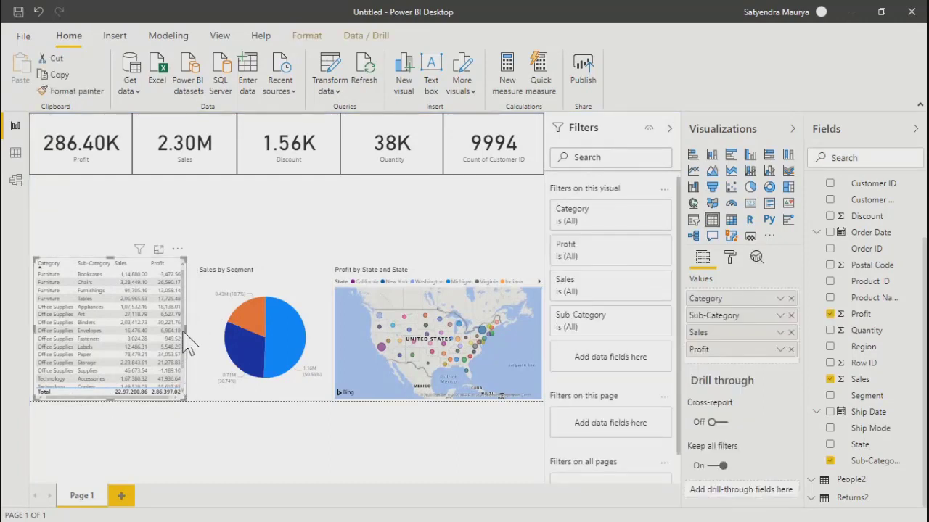
left_click_drag(184, 334, 208, 343)
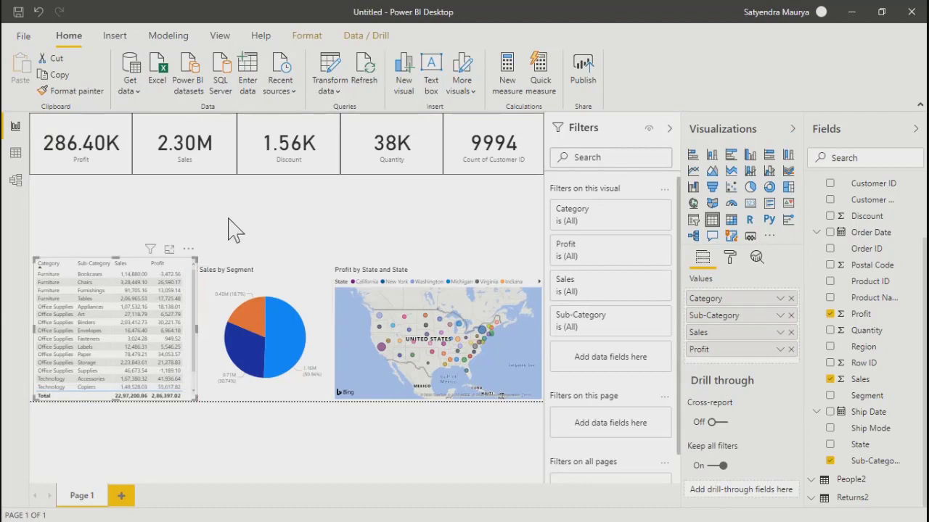
left_click(232, 229)
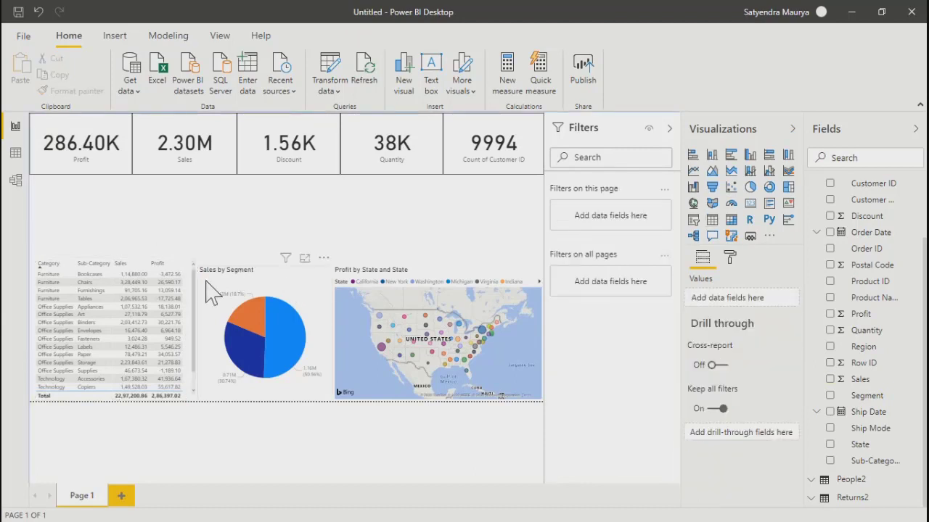
Step: Turn on the border for the Category and Sub-Category table
left_click(58, 307)
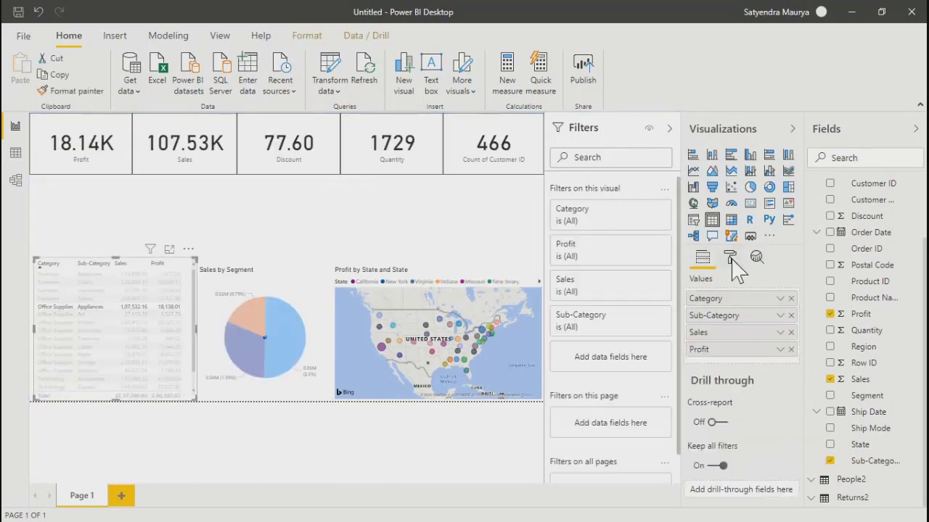
left_click(731, 259)
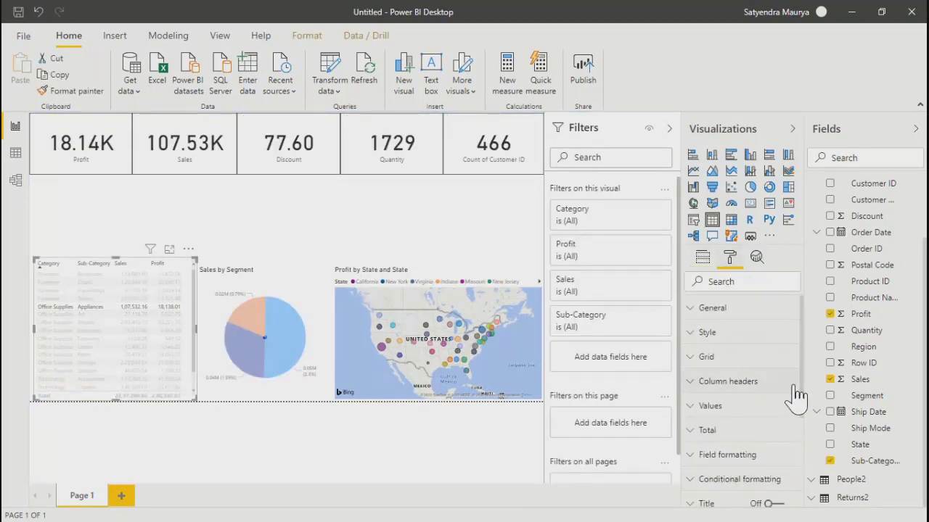
scroll(798, 399, "down", 3)
scroll(811, 478, "down", 1)
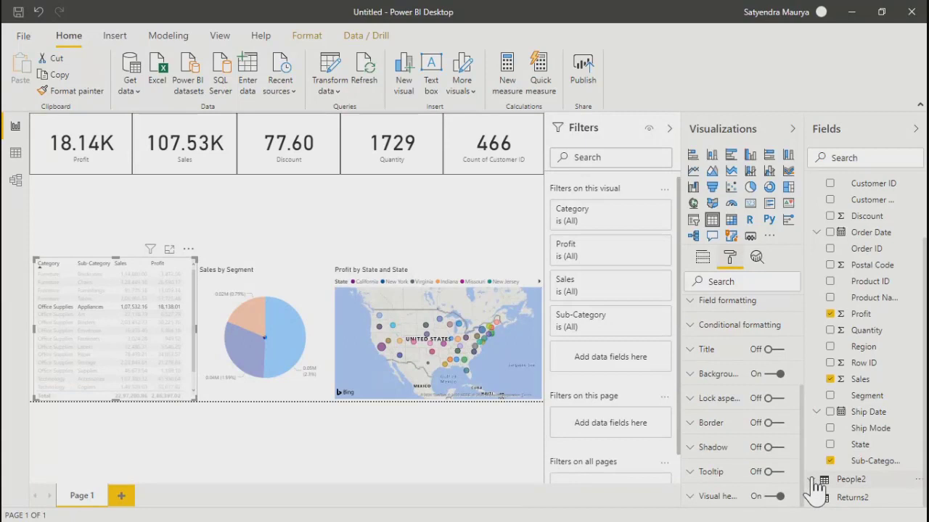
left_click(775, 424)
Step: Turn on the borders for the Sales by Segment pie chart and the Profit by State map
left_click(302, 311)
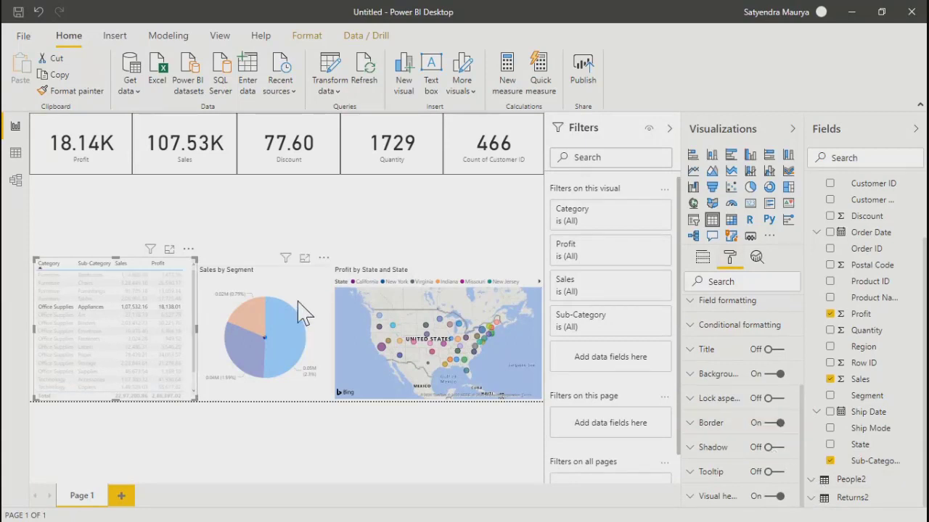
left_click(784, 428)
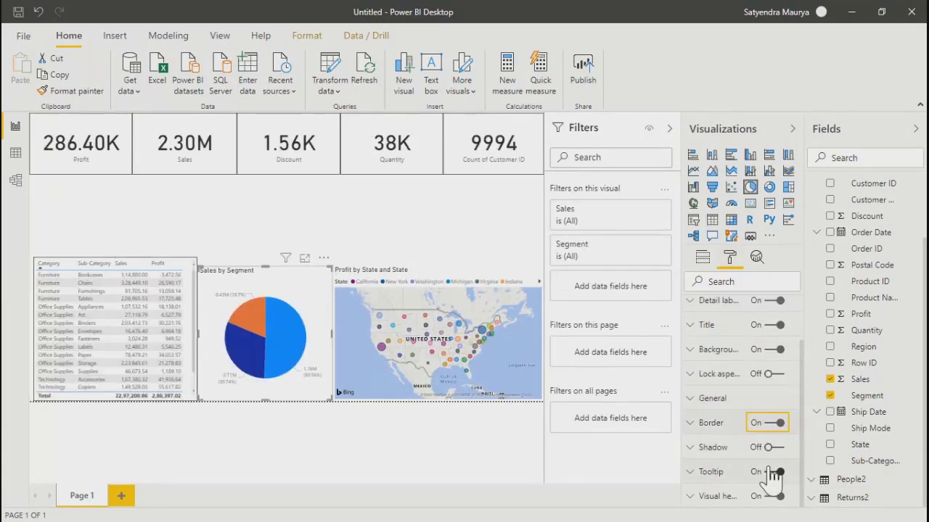
left_click(352, 334)
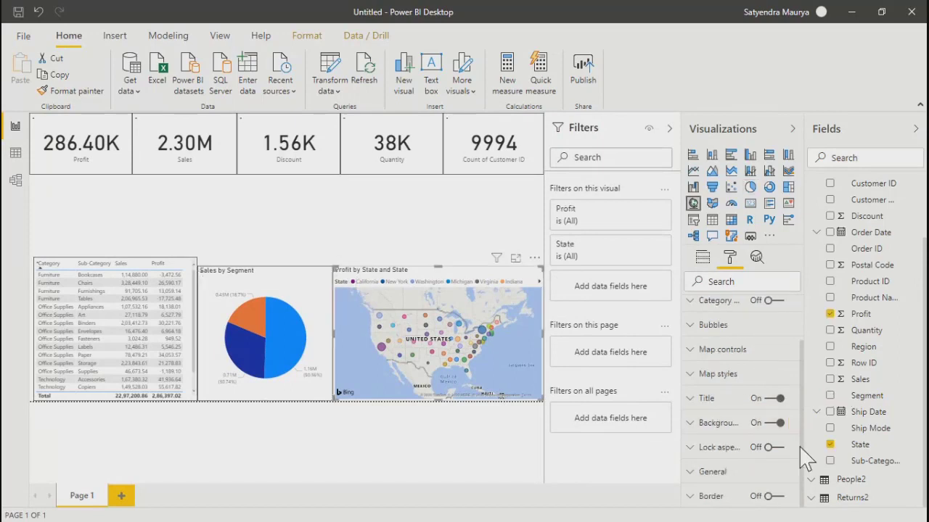
left_click(778, 499)
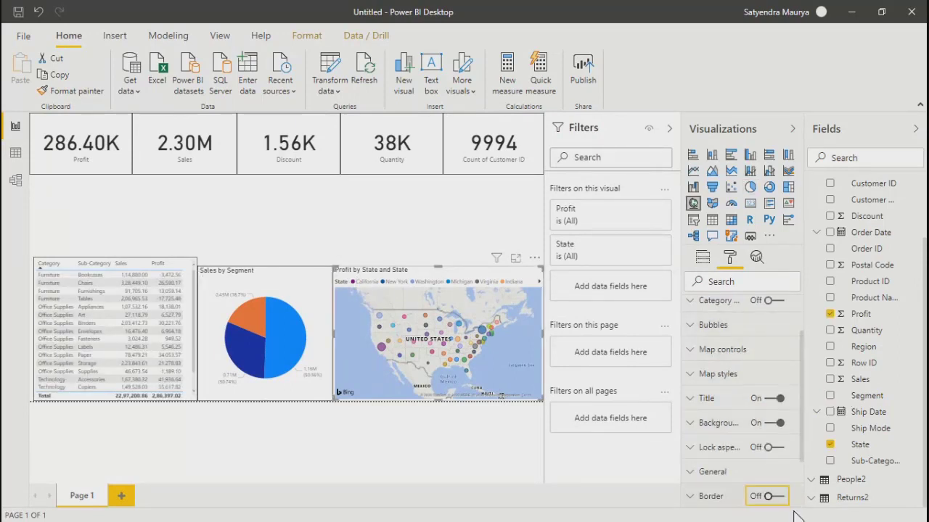
left_click(330, 246)
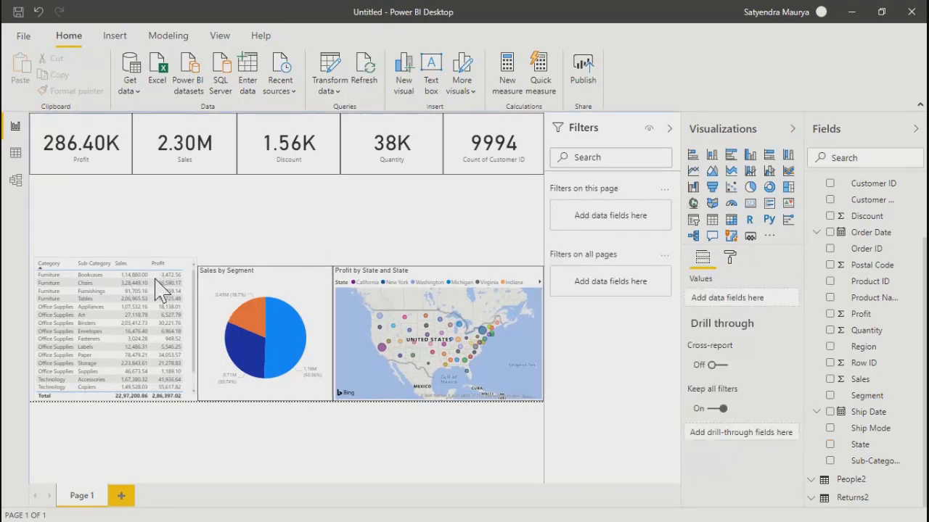
Step: Raise the upper edges of the pie chart and the map to line up with the table's upper edge
left_click(290, 298)
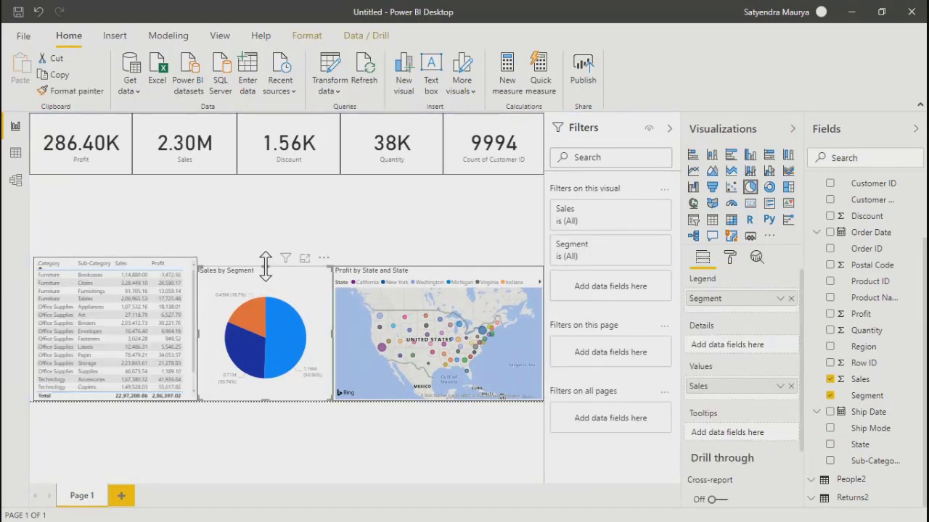
left_click_drag(265, 267, 265, 262)
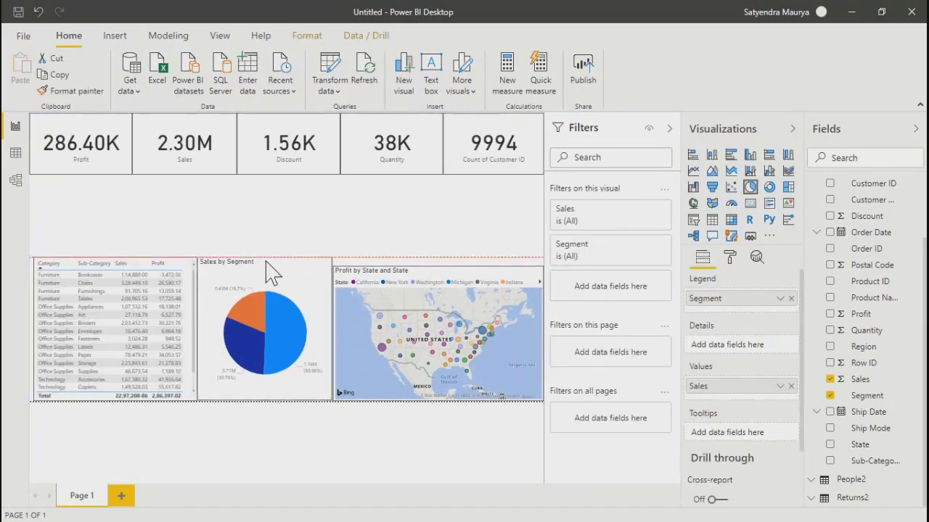
left_click(457, 285)
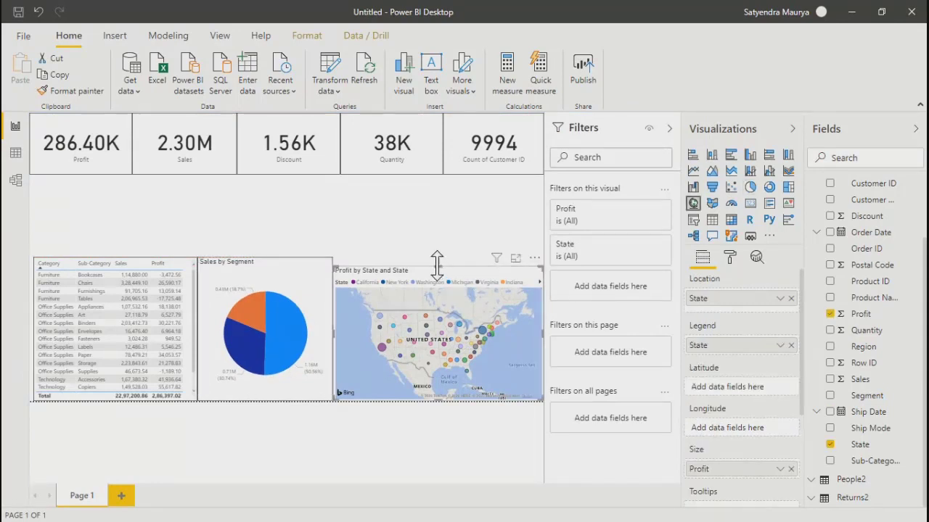
left_click_drag(439, 272, 439, 262)
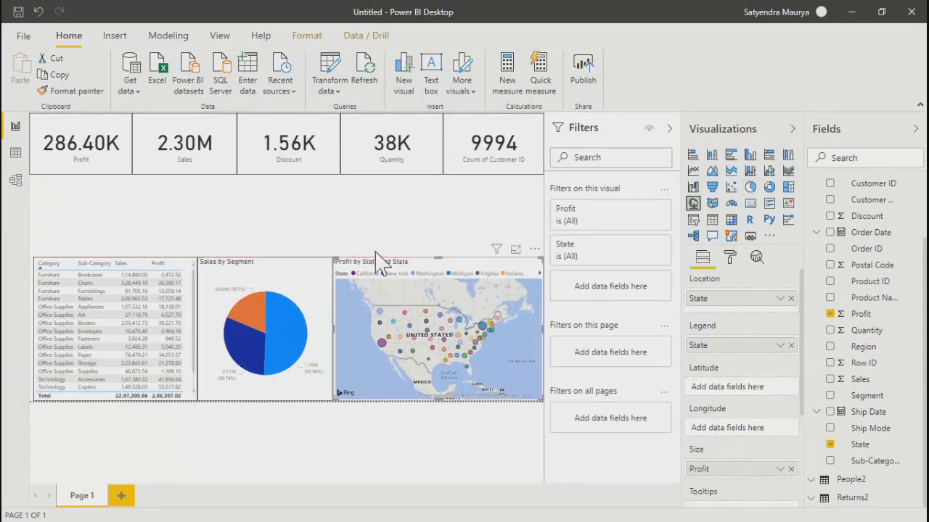
left_click(243, 243)
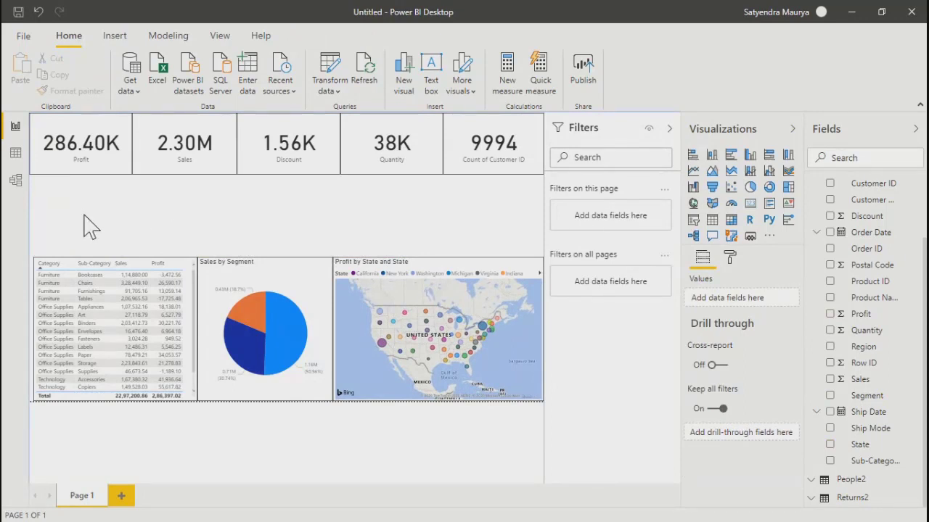
Step: Lower the Profit card's upper and lower edges to leave free space above it
left_click(64, 132)
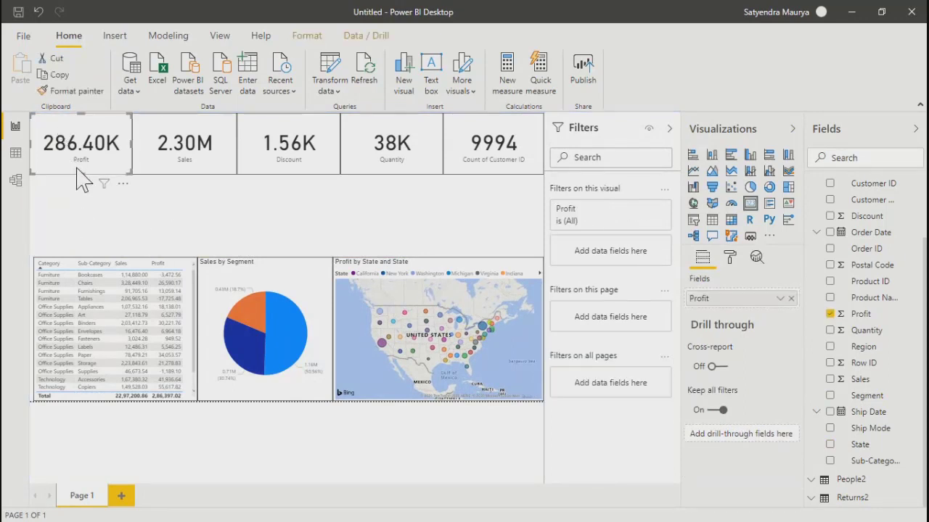
left_click_drag(82, 114, 85, 150)
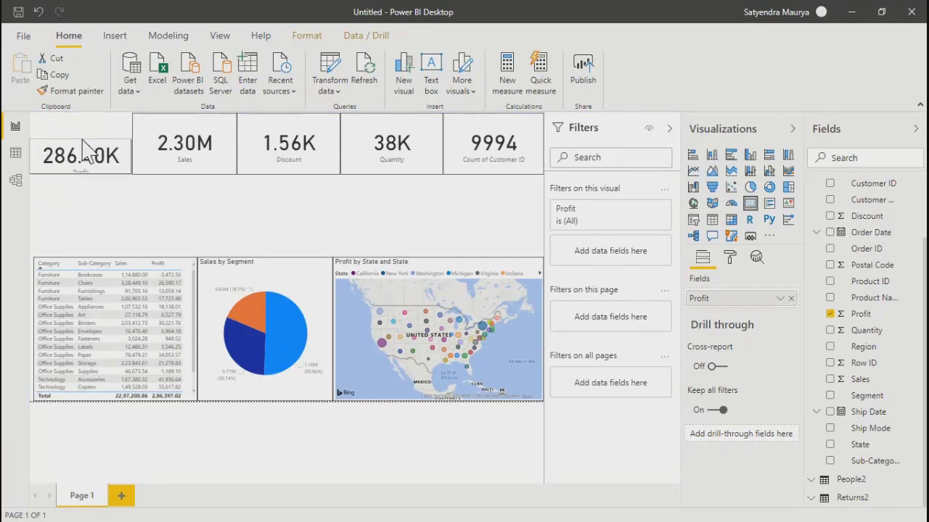
left_click_drag(82, 140, 82, 140)
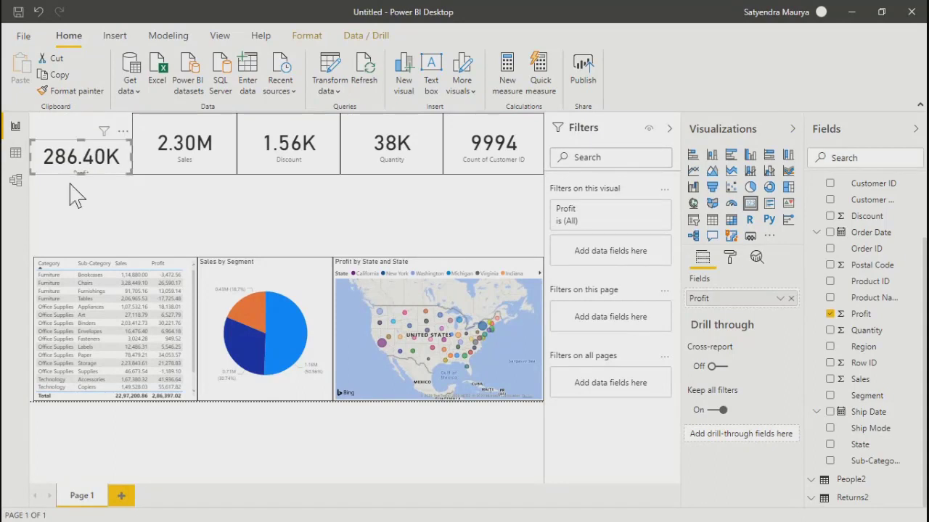
left_click_drag(82, 182, 83, 195)
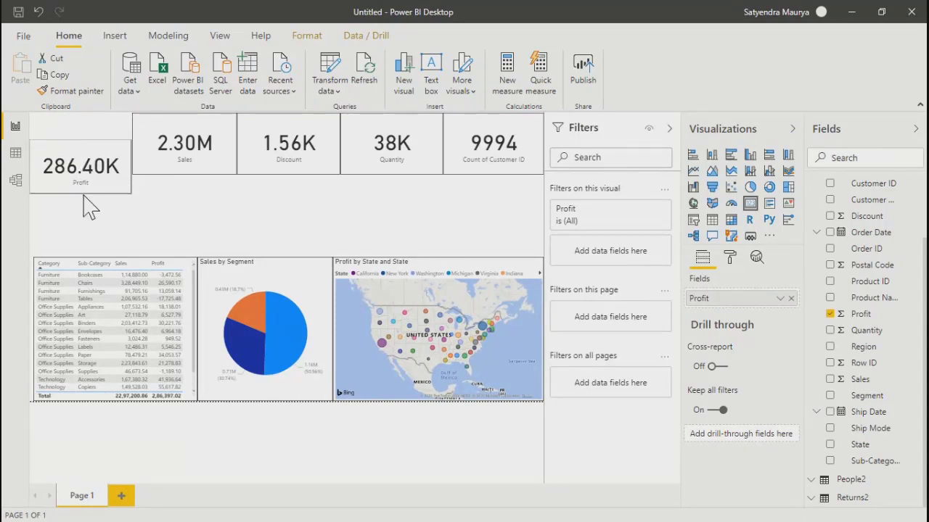
Step: Lower the upper and lower edges of the Sales and Discount cards to line up with the Profit card
left_click(178, 129)
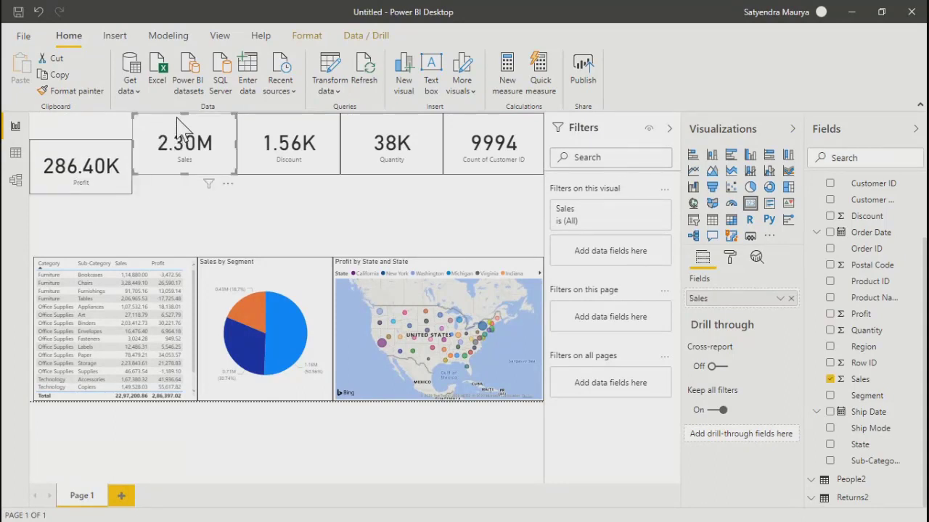
left_click_drag(183, 174, 187, 195)
left_click_drag(186, 113, 187, 142)
left_click_drag(289, 174, 294, 209)
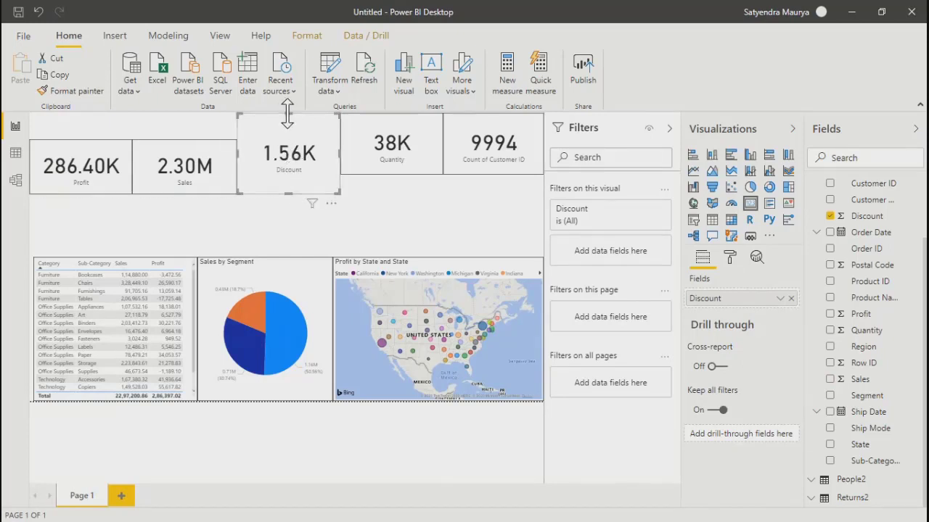
left_click_drag(287, 114, 291, 142)
Step: Lower the Quantity card's upper and lower edges to line up with the Discount card
left_click(367, 156)
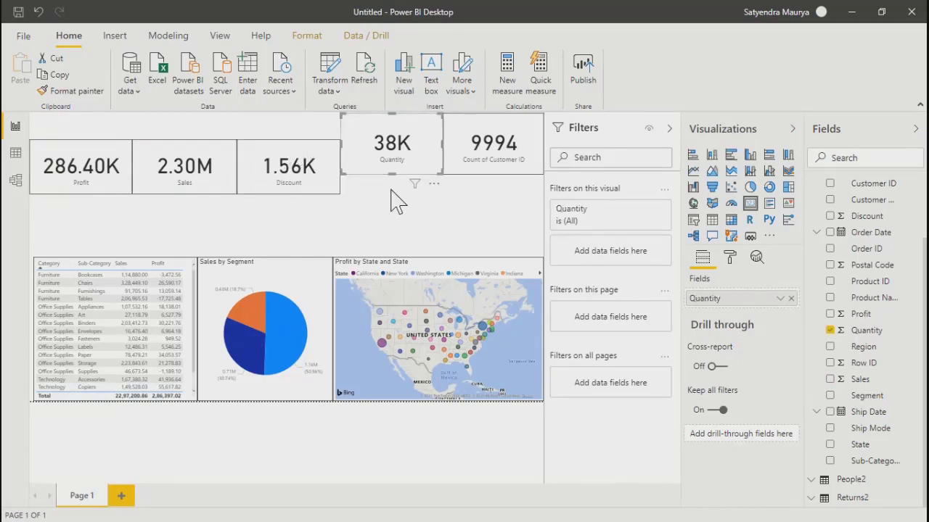
left_click_drag(392, 174, 397, 203)
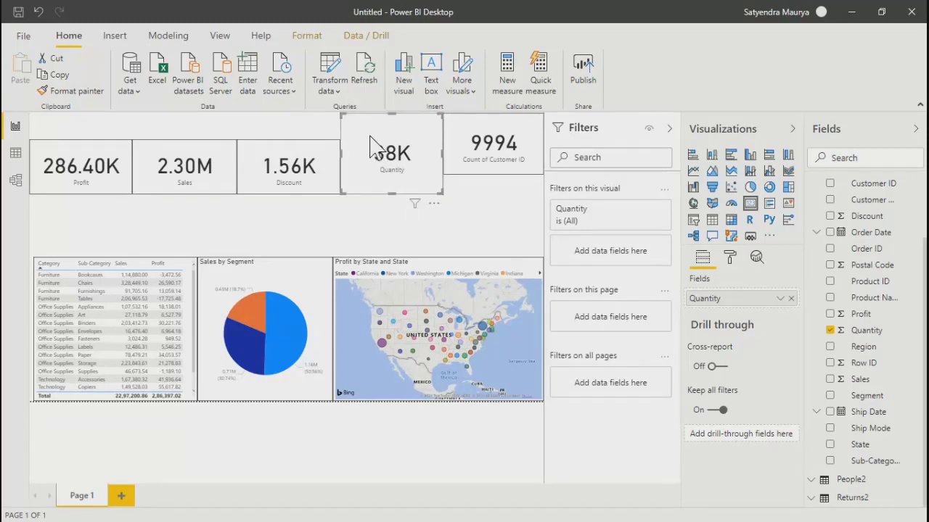
left_click_drag(394, 114, 396, 145)
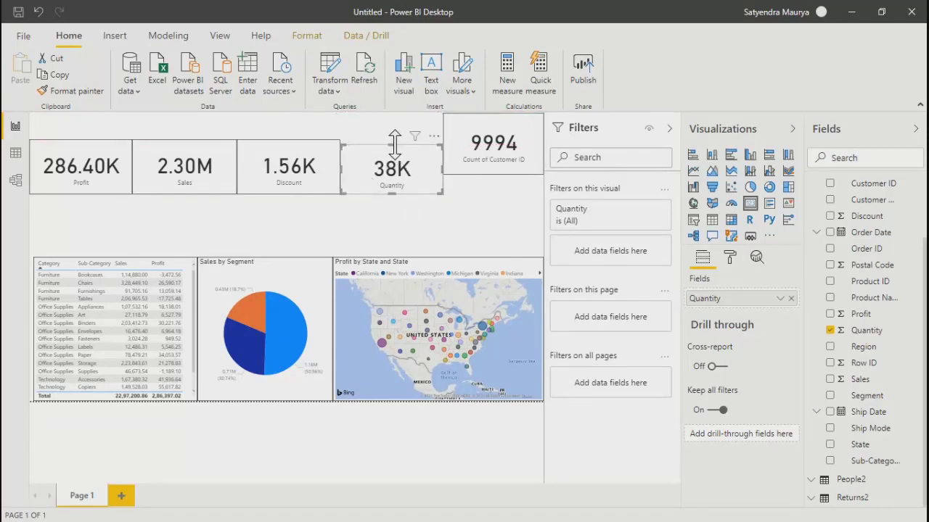
left_click_drag(394, 143, 394, 139)
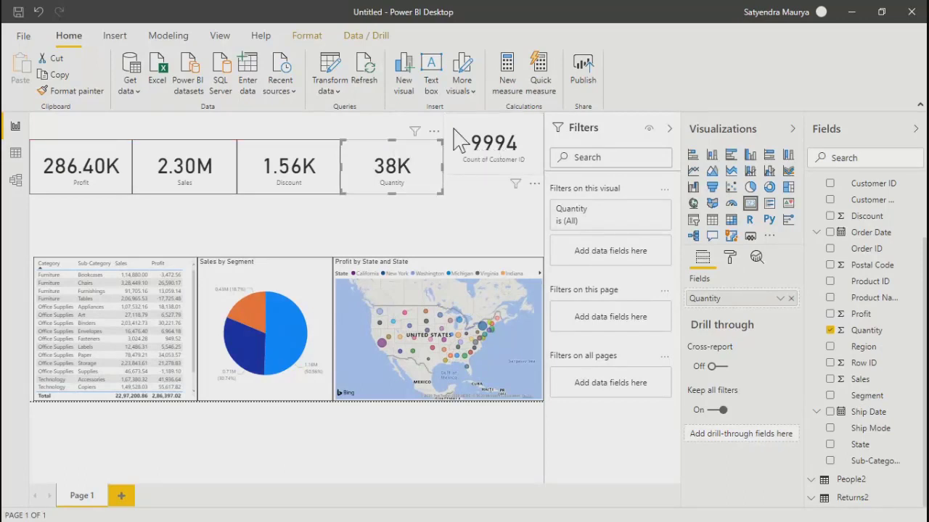
Step: Lower the Count of Customer ID card's upper and lower edges to line up with the card row
left_click(472, 152)
left_click_drag(492, 175, 495, 196)
left_click_drag(493, 114, 496, 140)
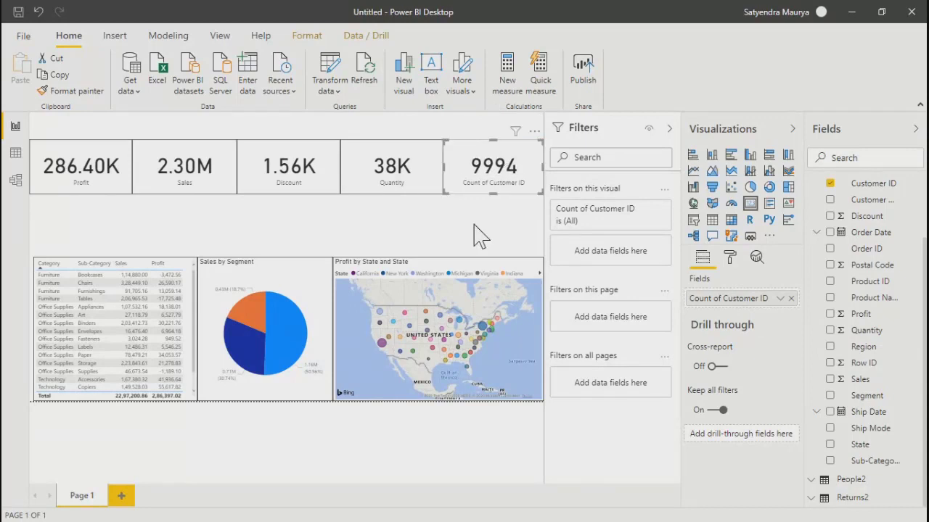
left_click(479, 234)
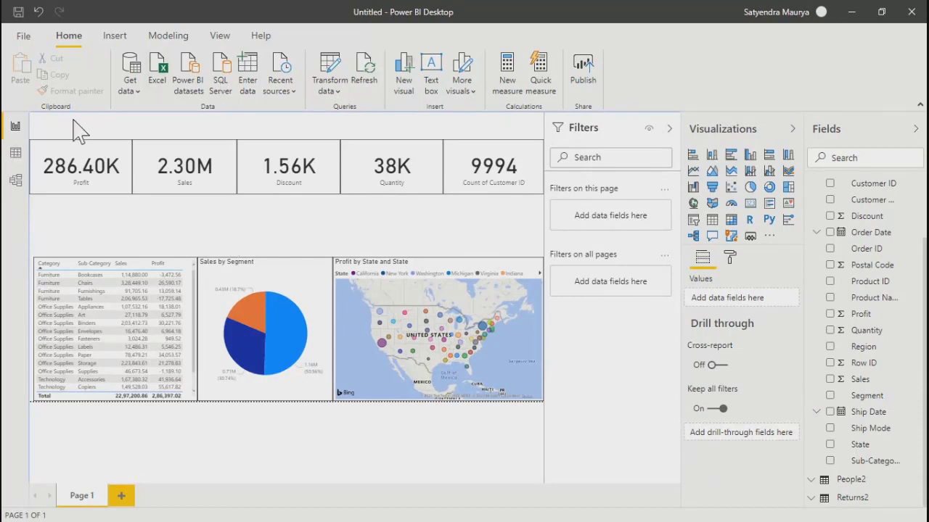
left_click_drag(73, 120, 188, 147)
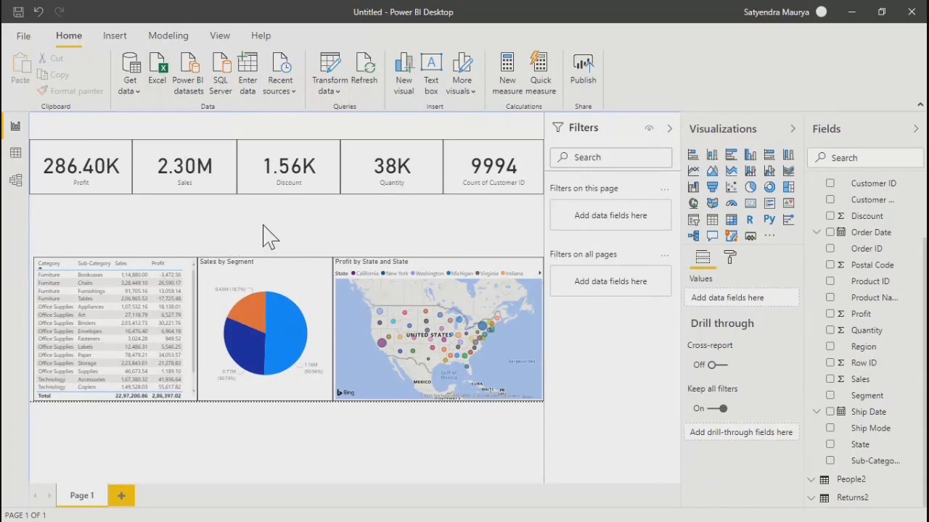
Step: Insert a text box reading "Super Store Summary" and set its font size to 42
left_click(429, 62)
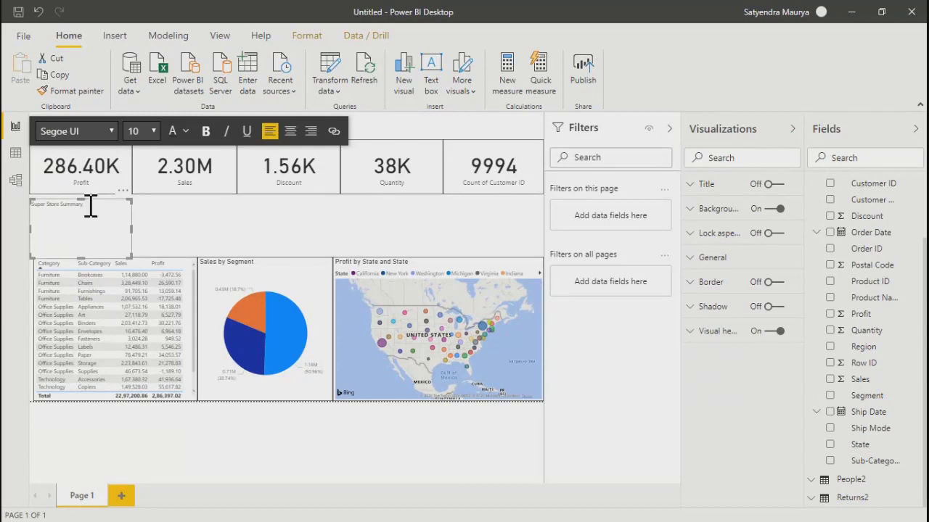
left_click_drag(91, 206, 31, 204)
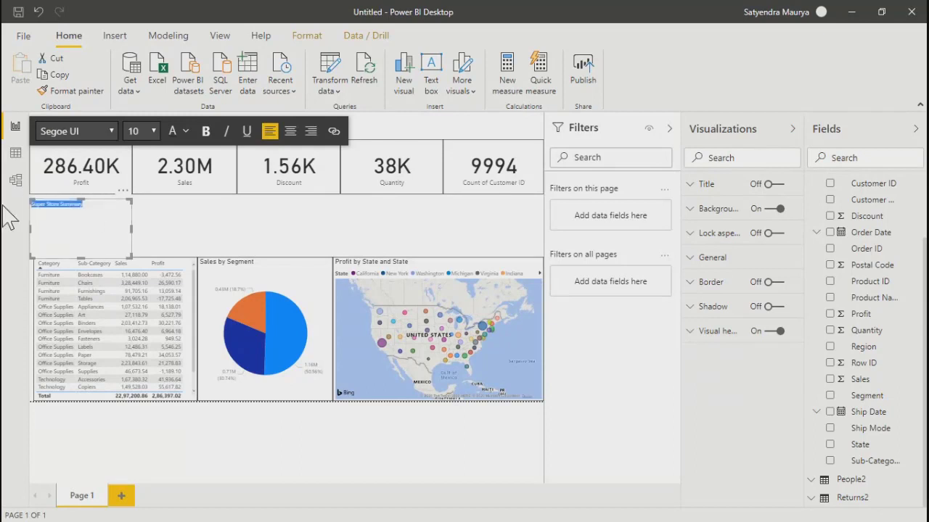
left_click(153, 130)
left_click(133, 350)
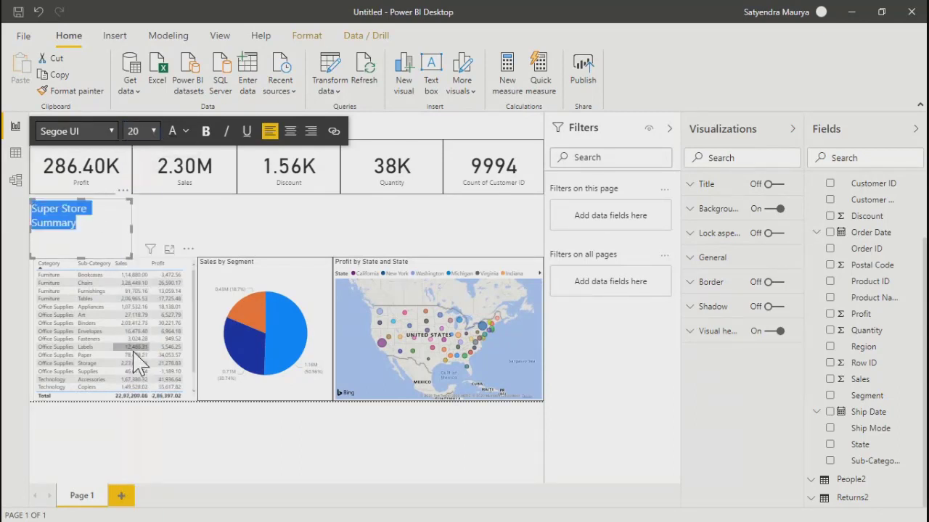
left_click(153, 131)
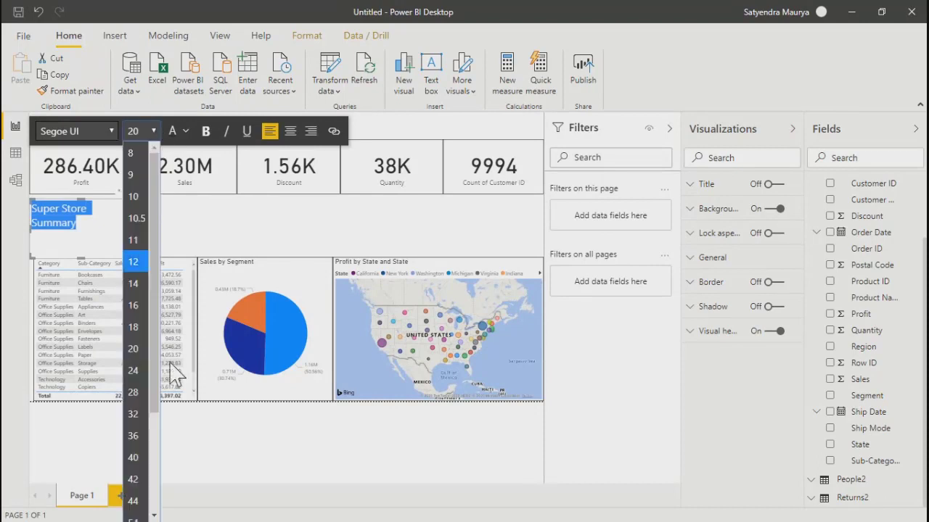
left_click(133, 479)
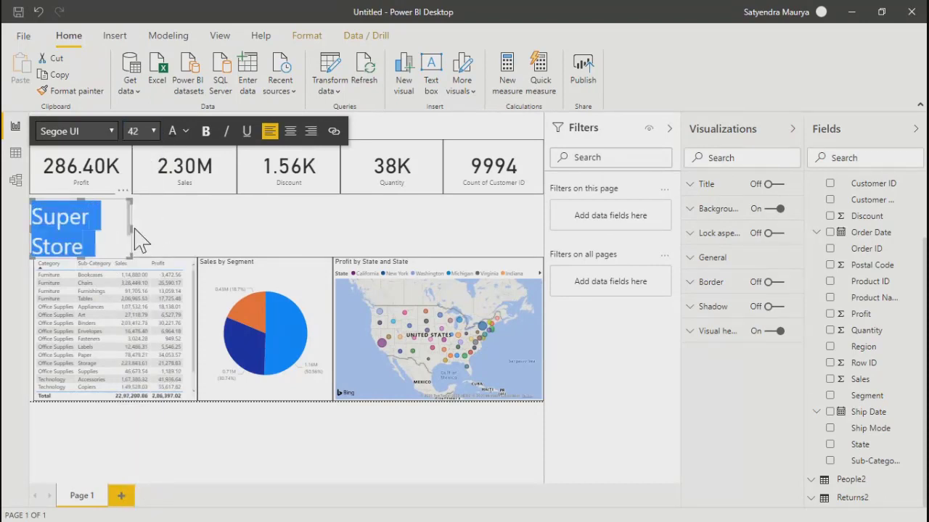
Step: Resize the "Super Store Summary" text box into a wide single-line strip and centre its text
left_click_drag(129, 229, 377, 230)
left_click(378, 228)
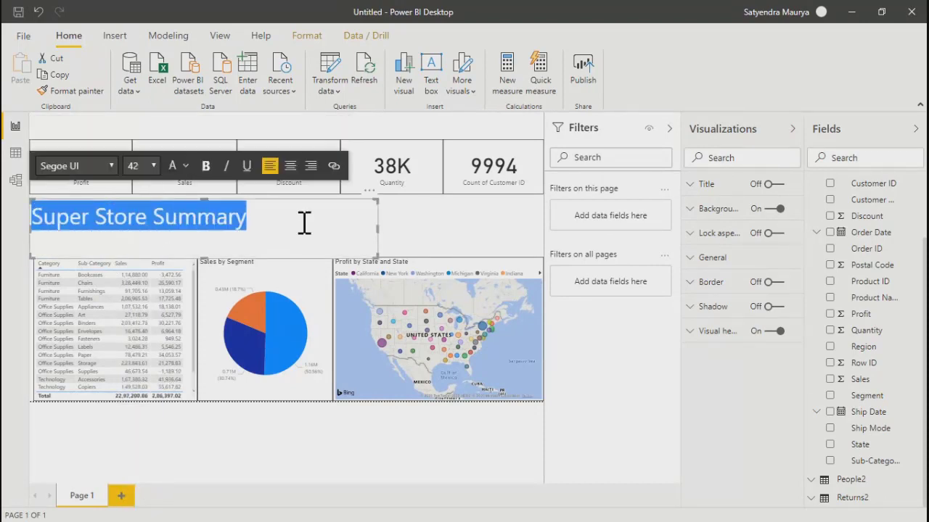
left_click(290, 166)
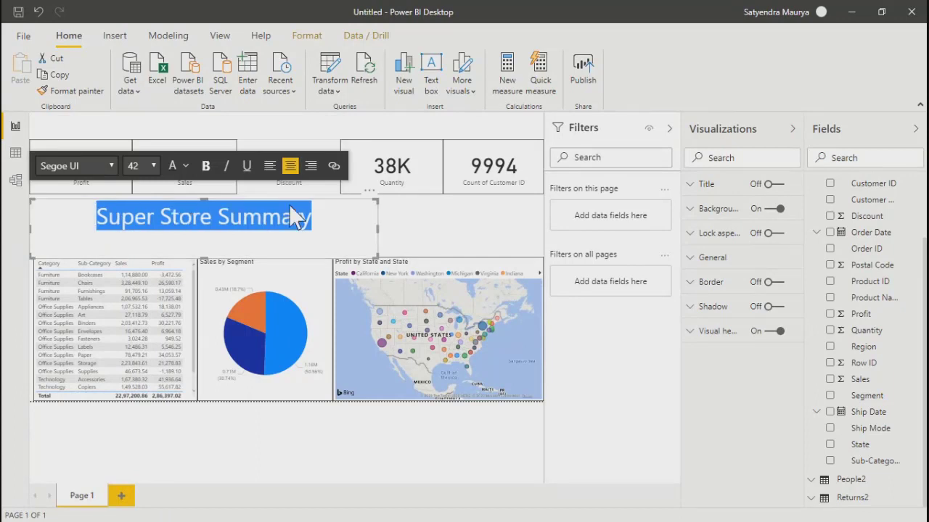
left_click(352, 226)
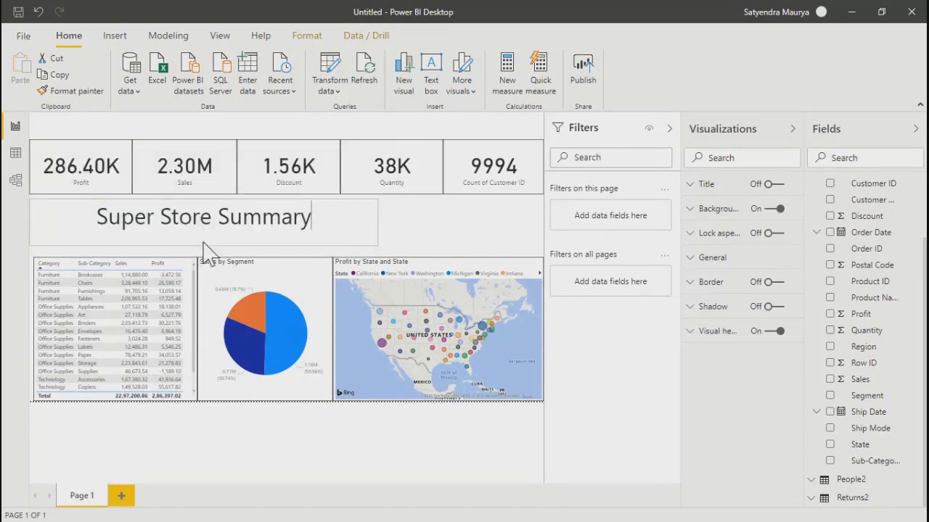
mouse_move(203, 243)
left_mouse_down()
mouse_move(203, 222)
mouse_move(204, 230)
left_mouse_up()
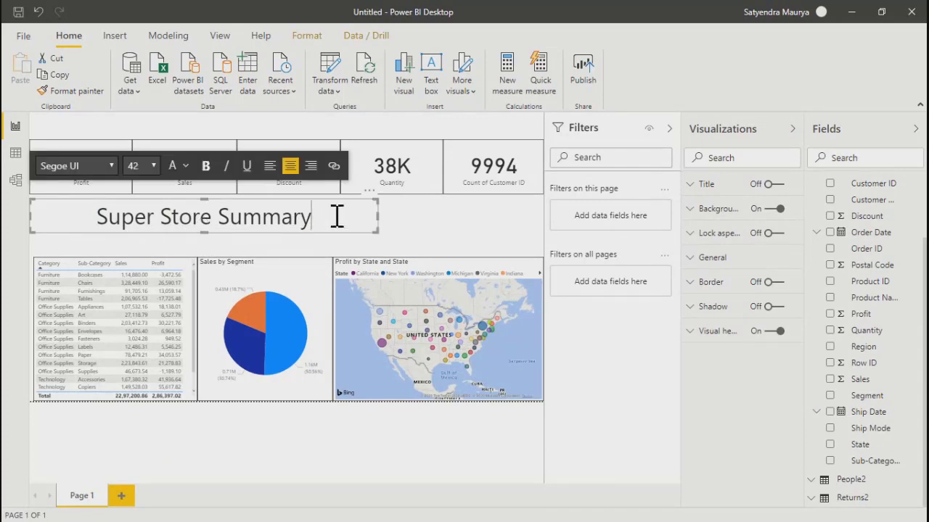
Step: Set the font size of the "Super Store Summary" title text to 36
triple_click(265, 217)
left_click(149, 166)
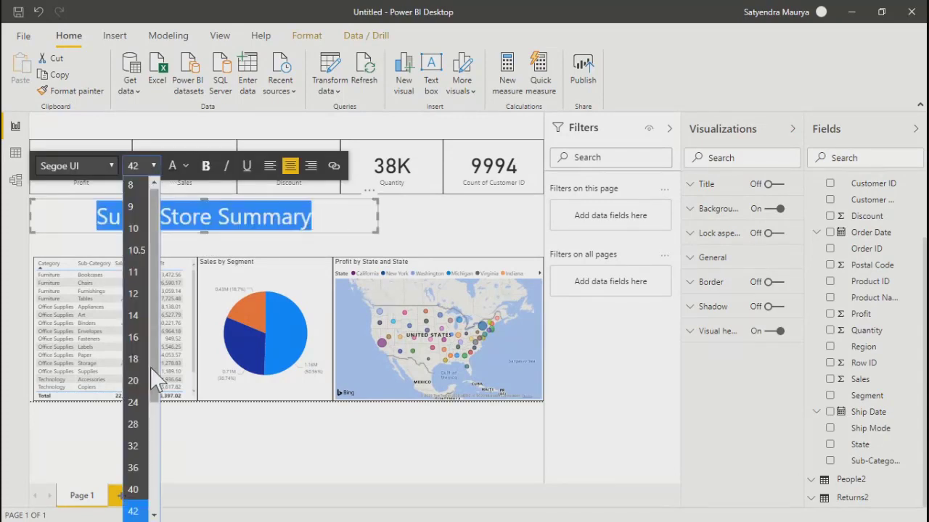
left_click(135, 468)
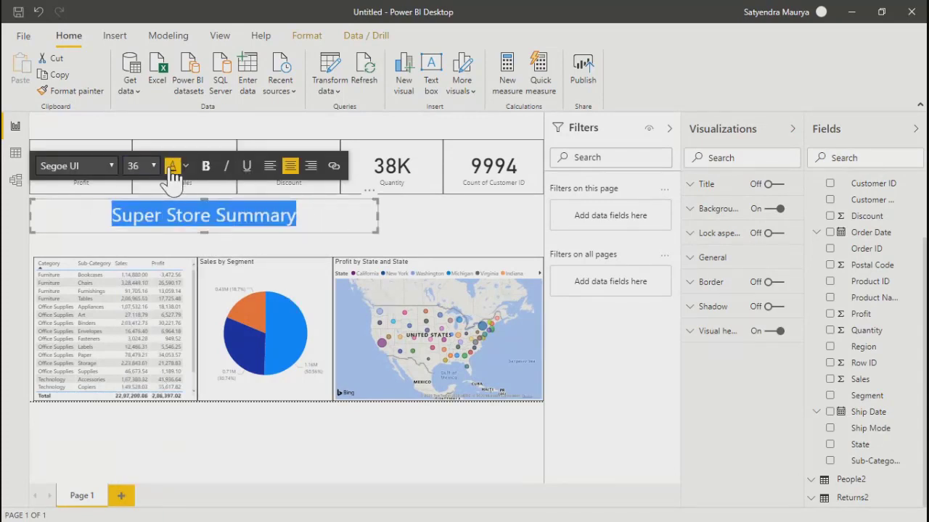
left_click(394, 228)
left_click(328, 229)
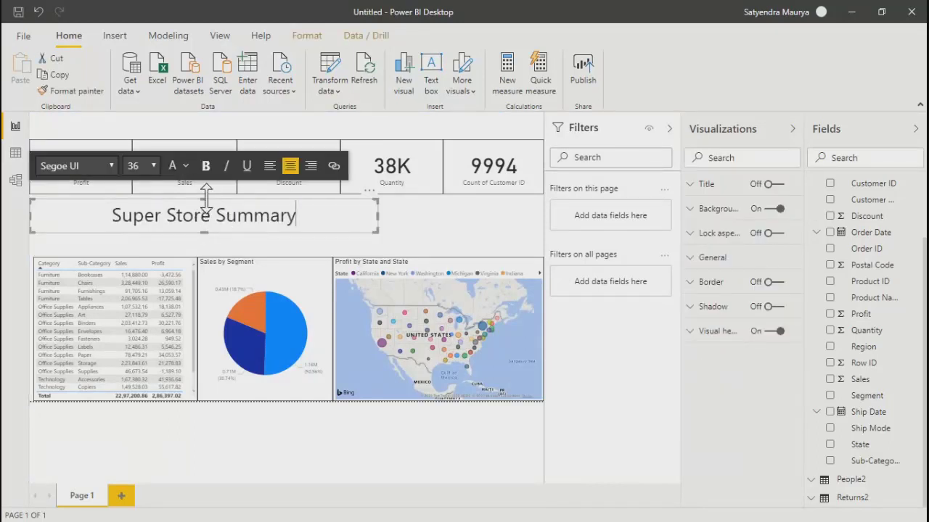
Step: Move the "Super Store Summary" text box into the strip above the card row by resizing it, and widen it across the full page
left_click_drag(207, 197, 223, 117)
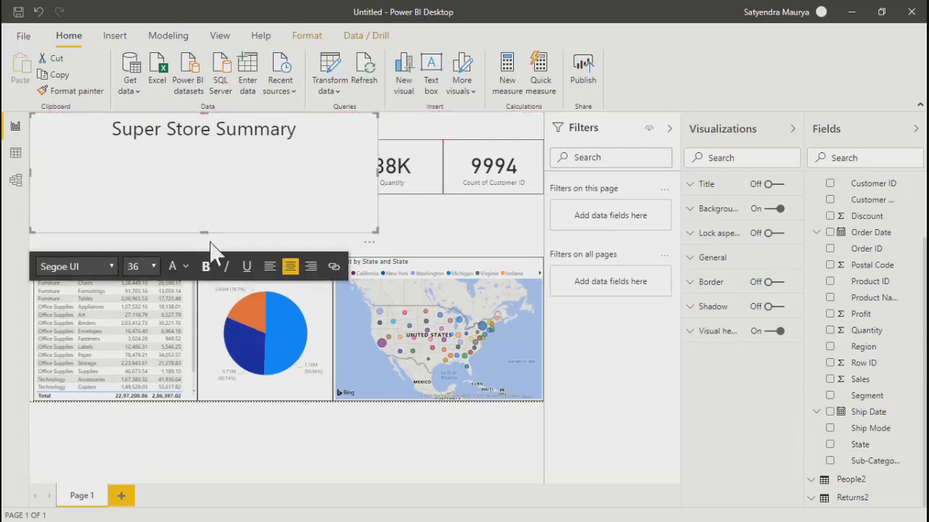
left_click_drag(203, 230, 220, 138)
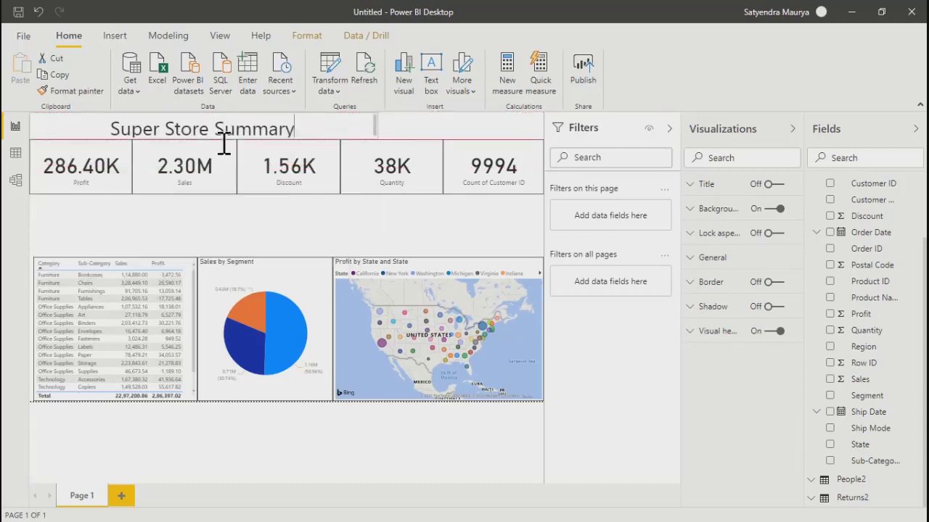
left_click_drag(380, 127, 545, 134)
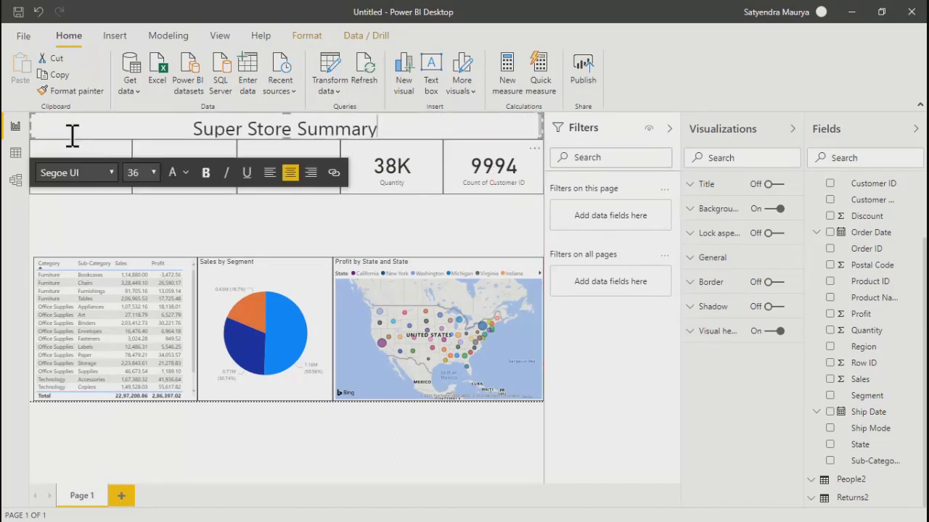
Step: Set the font size of the "Super Store Summary" title to 32 so it fits its strip
left_click_drag(404, 129, 166, 127)
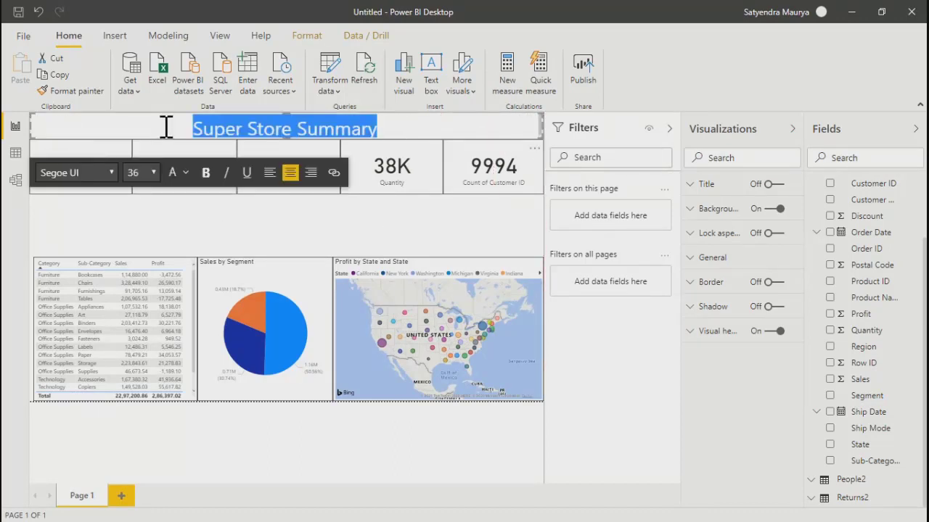
left_click(153, 172)
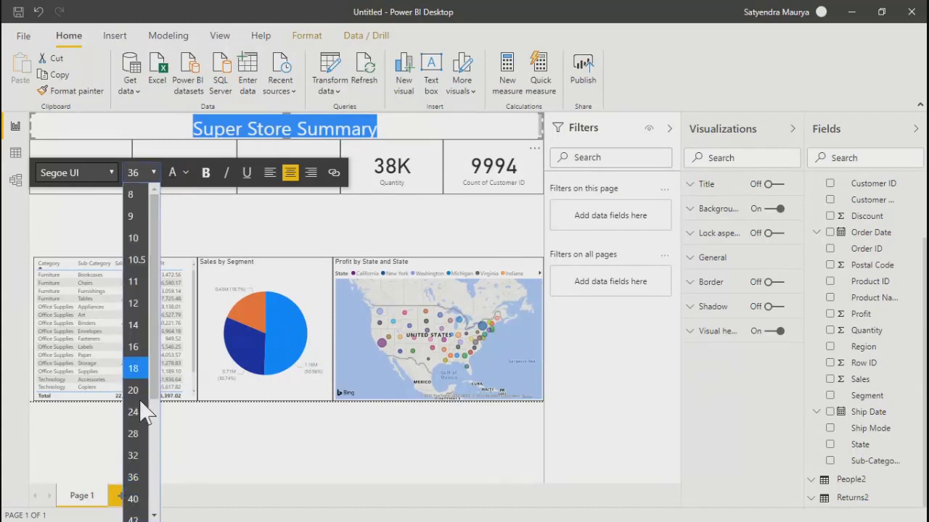
left_click(133, 457)
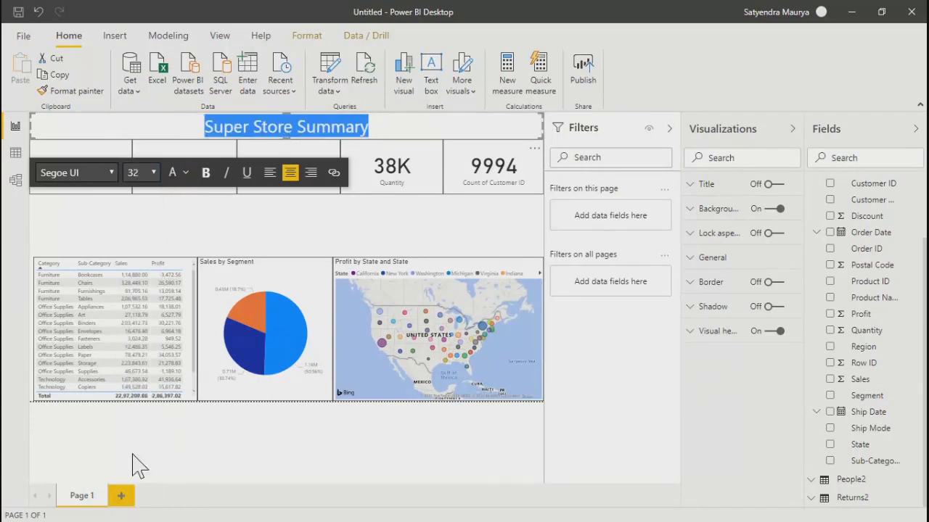
left_click(385, 240)
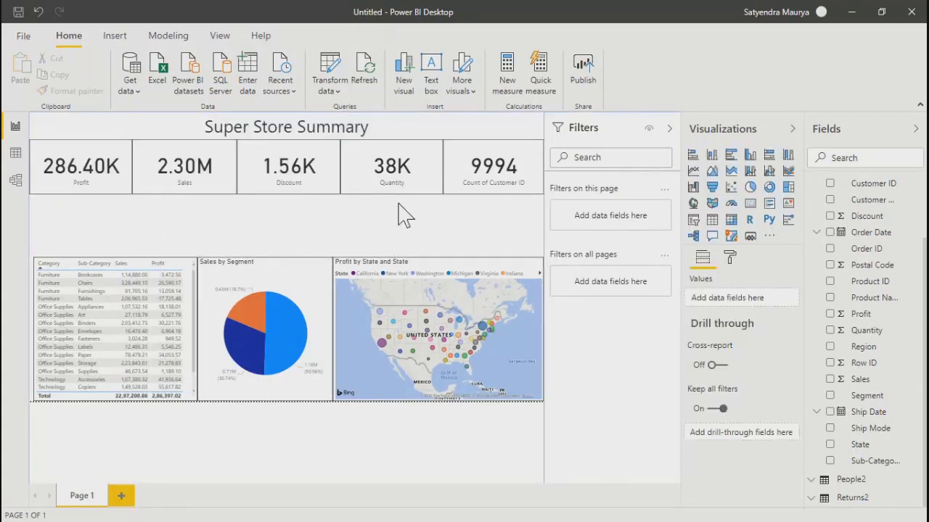
Step: Give the "Super Store Summary" text box a gold background from the theme colors
left_click(406, 127)
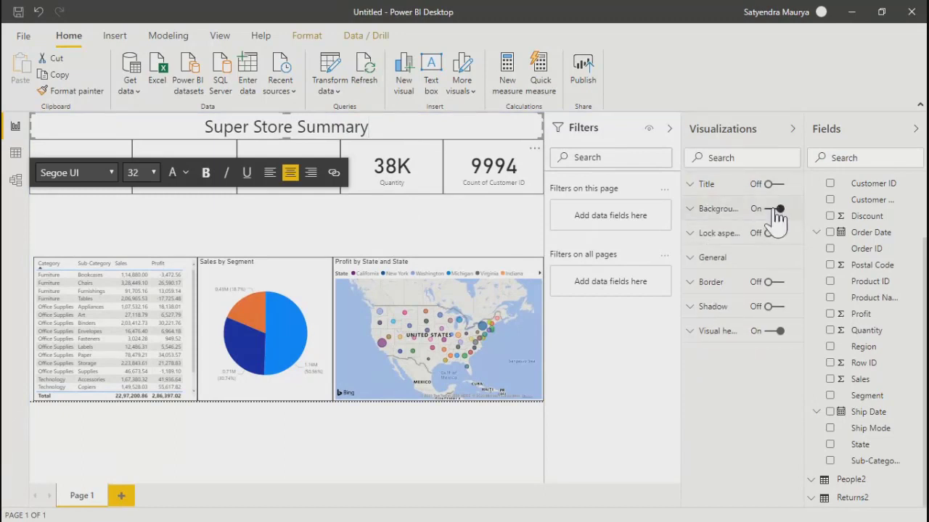
left_click(695, 210)
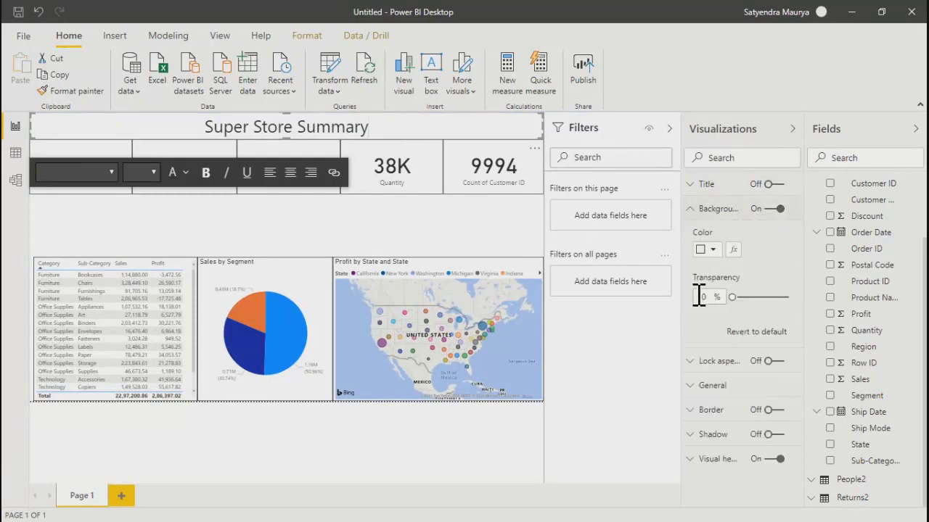
left_click(712, 250)
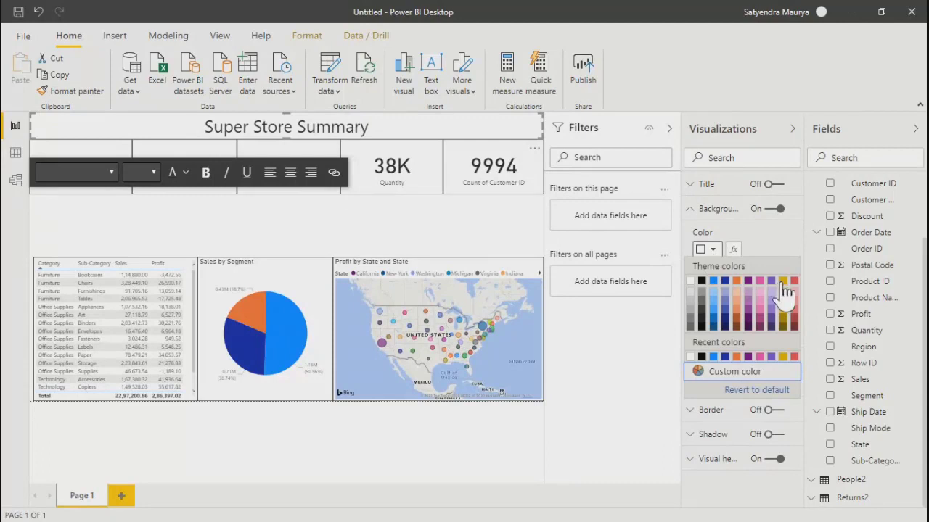
left_click(783, 282)
left_click(299, 243)
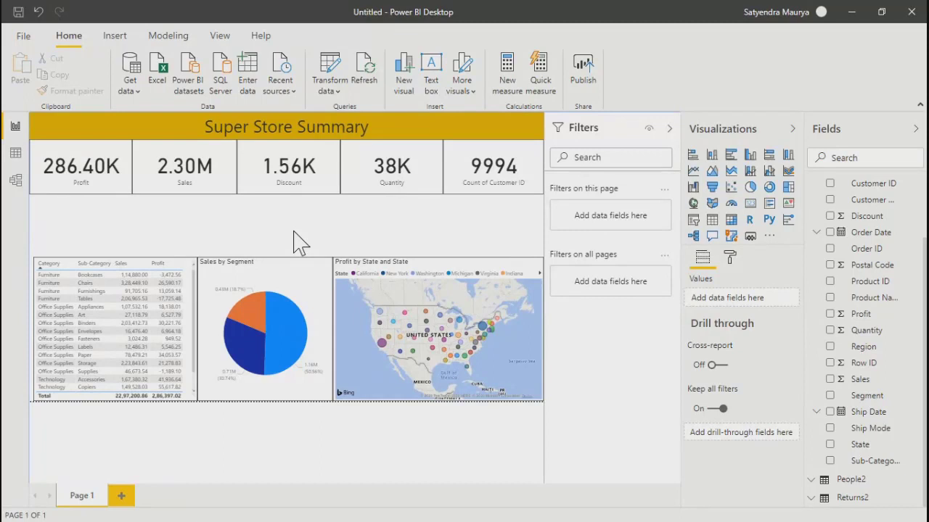
Step: Insert a line chart below the cards, stretch it across the page width and fit its height between the cards and the lower visuals
left_click_drag(112, 217, 431, 239)
left_click_drag(70, 224, 508, 247)
left_click(694, 173)
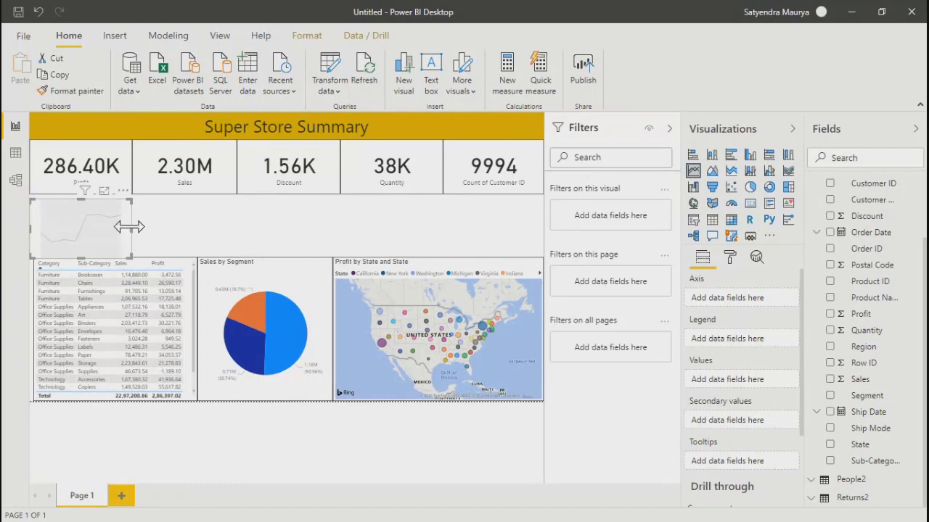
left_click_drag(134, 228, 501, 228)
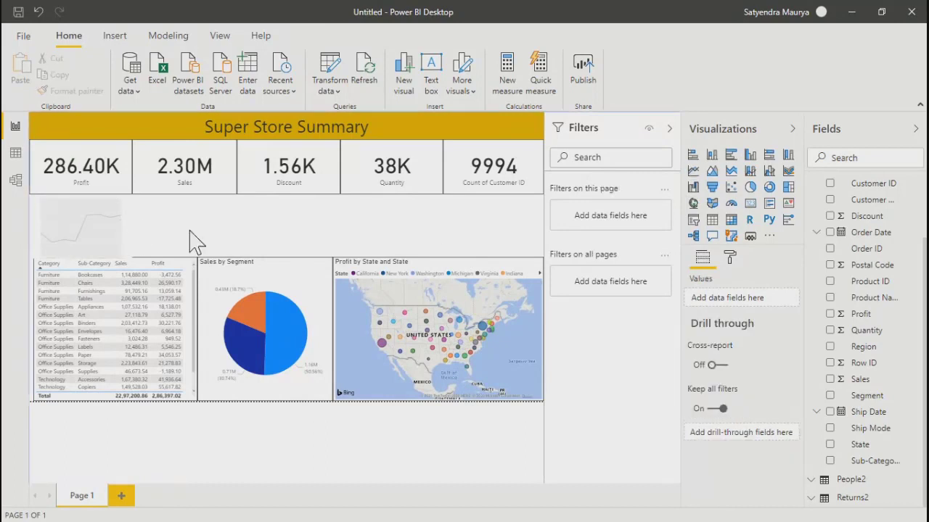
left_click(84, 230)
left_click_drag(131, 231, 543, 232)
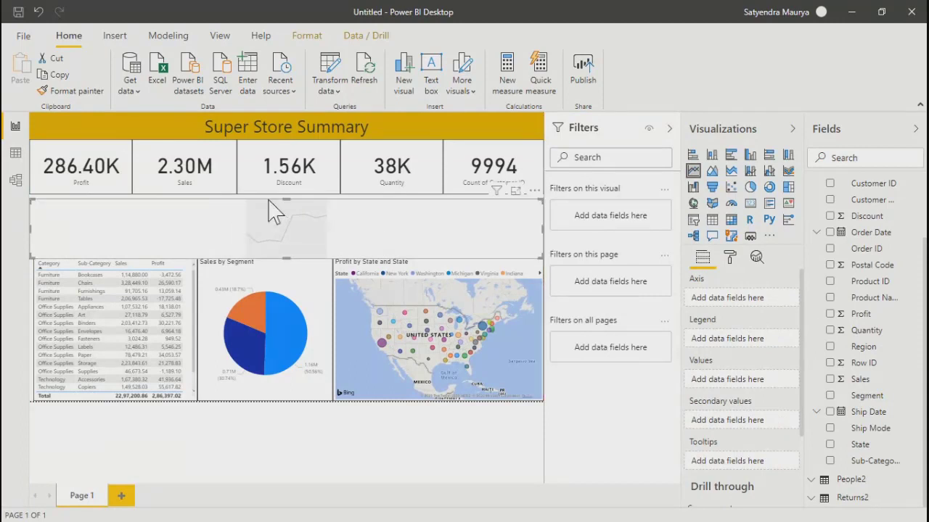
left_click_drag(285, 199, 285, 195)
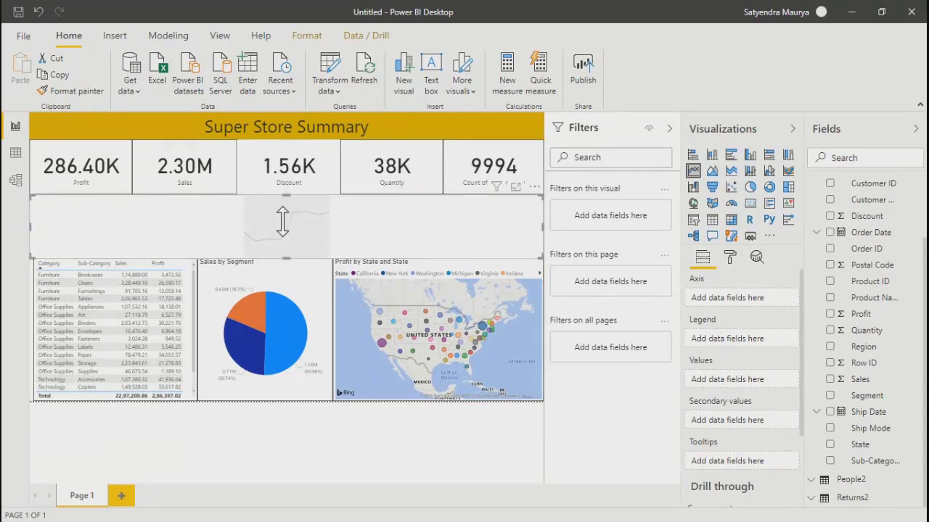
left_click_drag(288, 258, 294, 264)
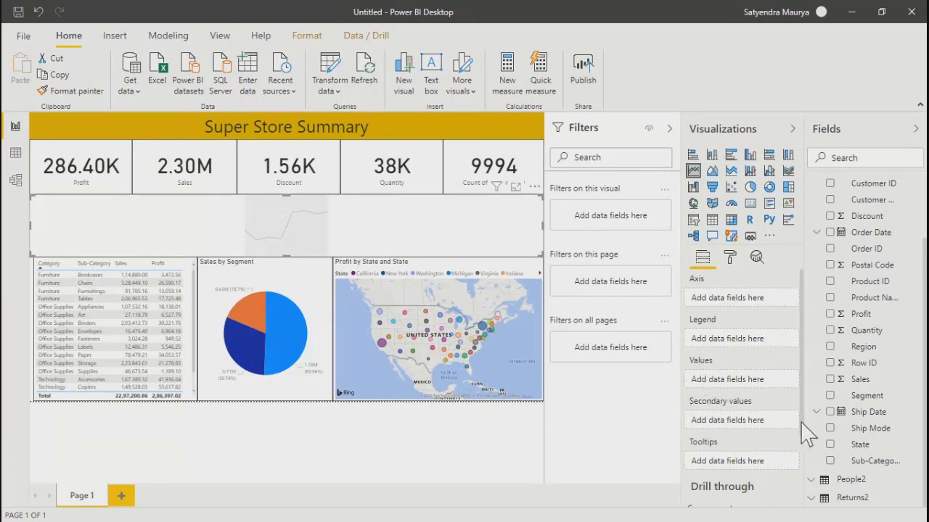
Step: Add Order Date to the line chart's axis and remove the Day level from its date hierarchy
scroll(801, 432, "down", 1)
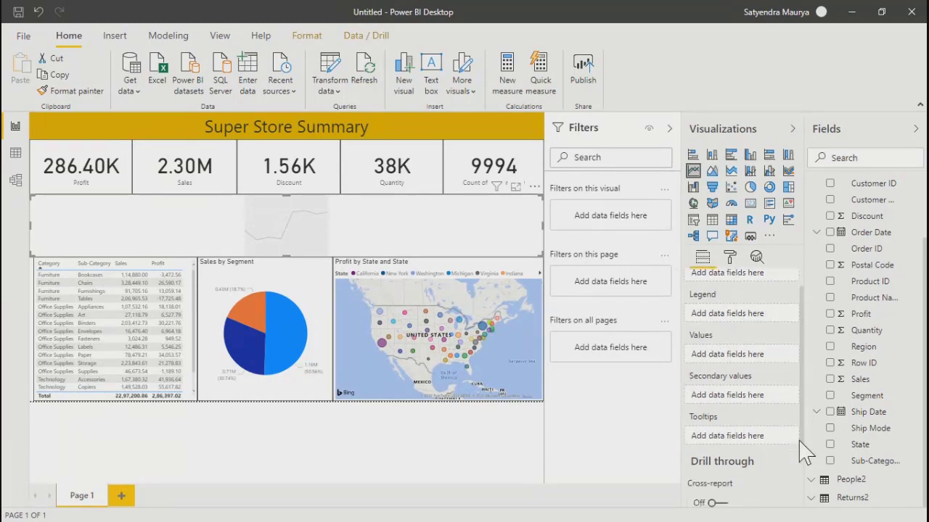
scroll(800, 413, "up", 1)
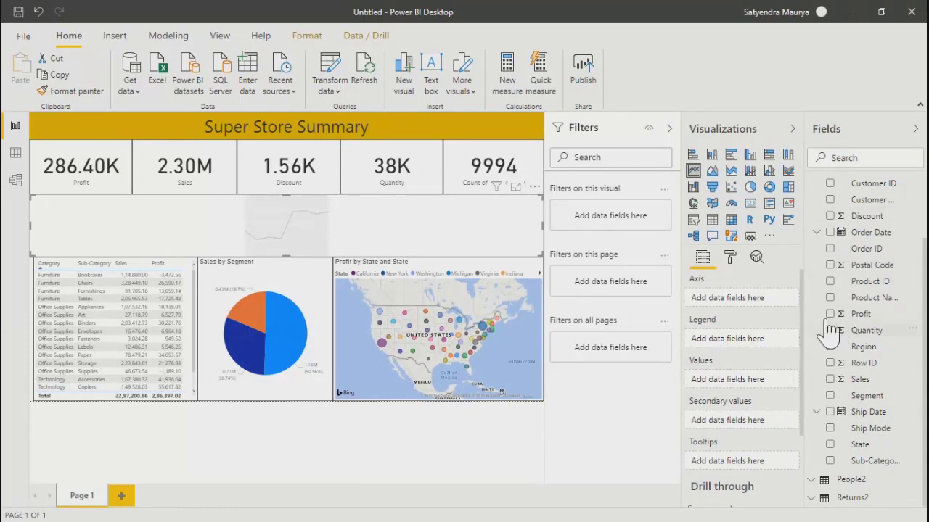
left_click(830, 232)
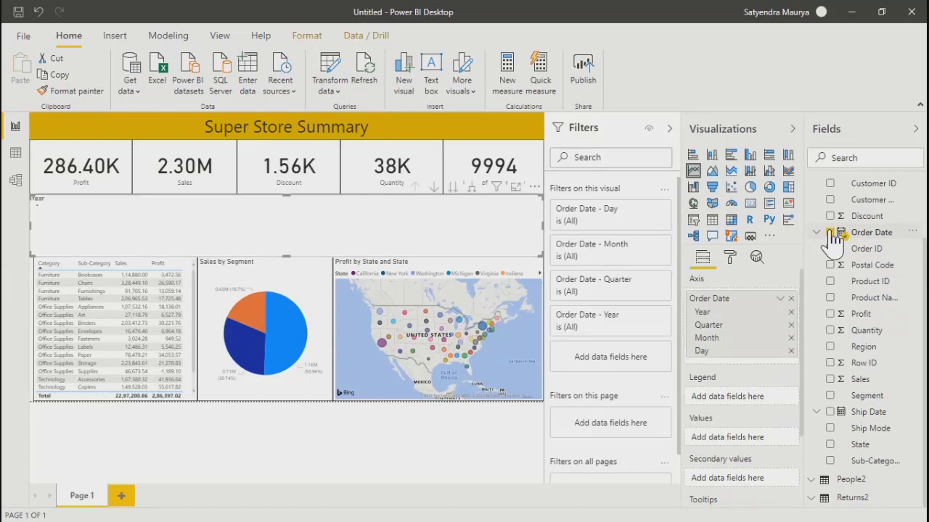
left_click(790, 351)
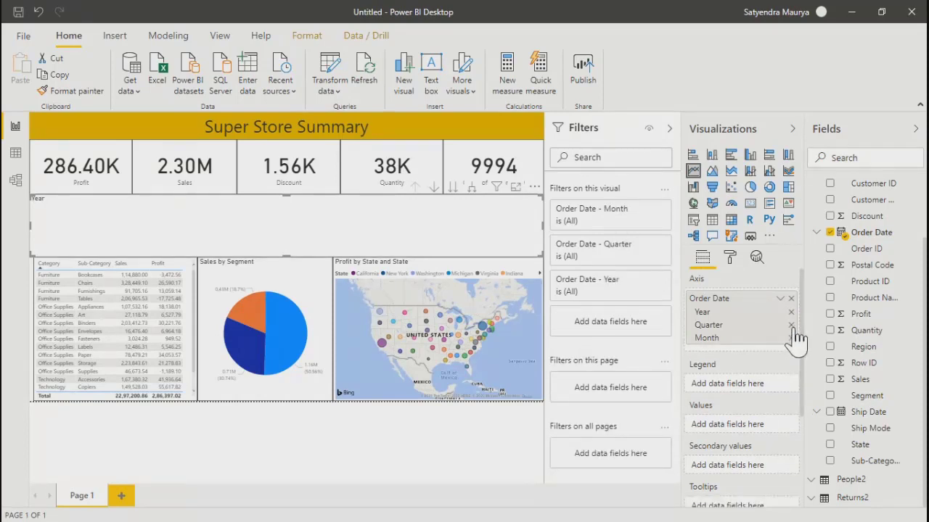
Step: Remove the Quarter level from the line chart's Order Date axis and add Sales as its values
left_click(791, 325)
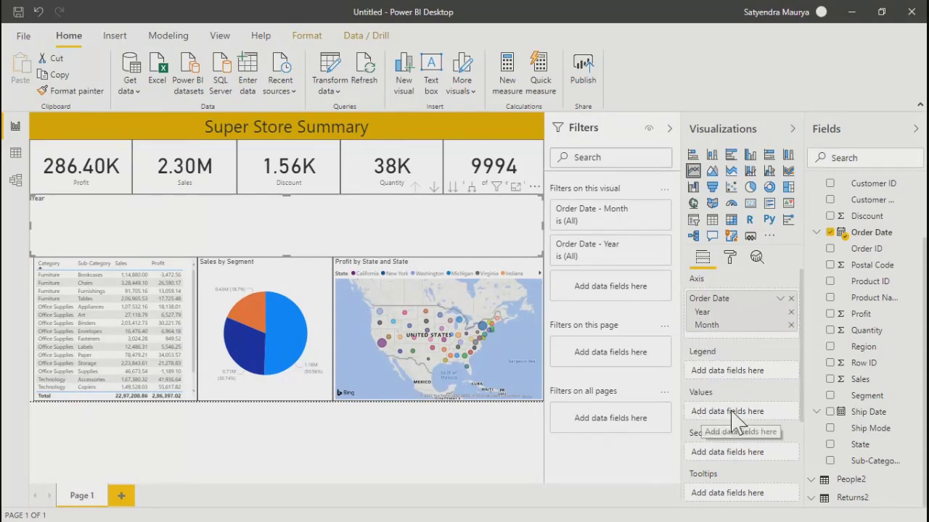
mouse_move(871, 383)
left_mouse_down()
mouse_move(708, 412)
mouse_move(782, 420)
left_mouse_up()
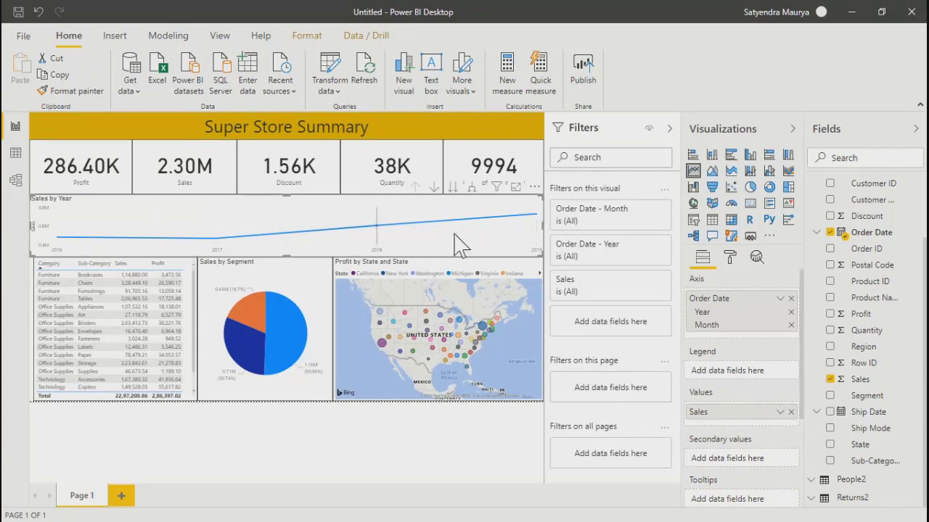
mouse_move(460, 245)
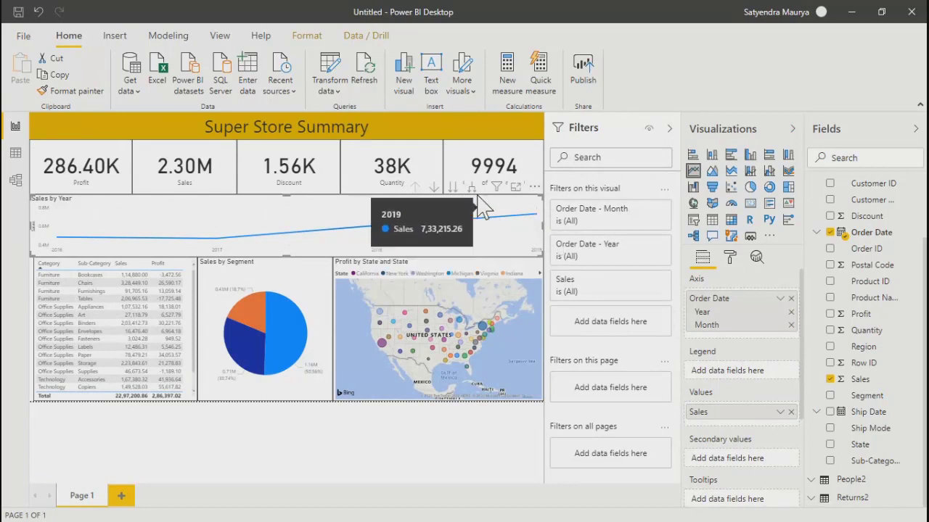
Step: View the Sales by Year line chart and the Sales by Segment pie chart in focus mode, returning to the report after each
left_click(514, 187)
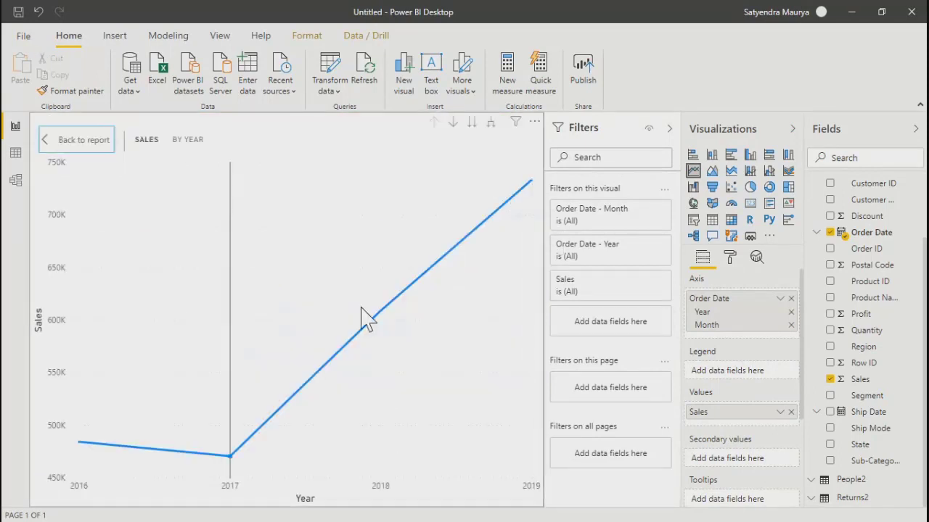
mouse_move(317, 311)
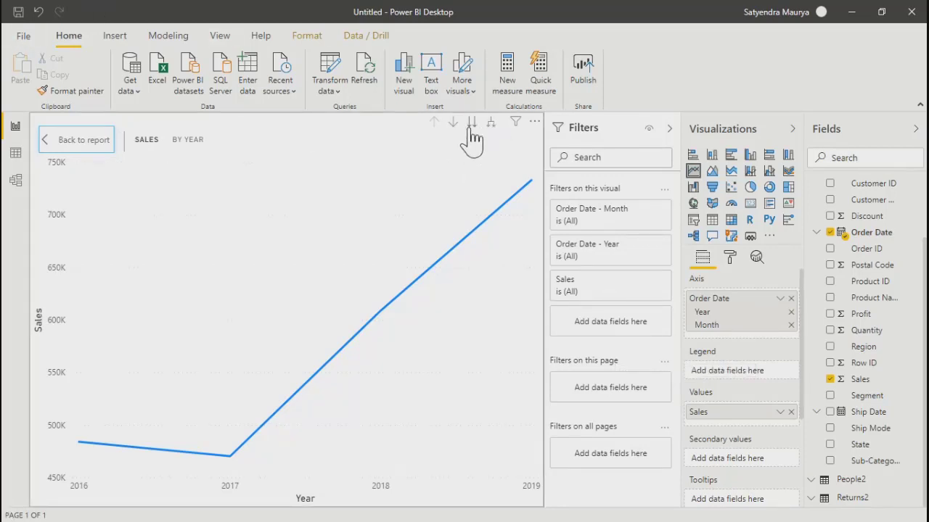
left_click(84, 149)
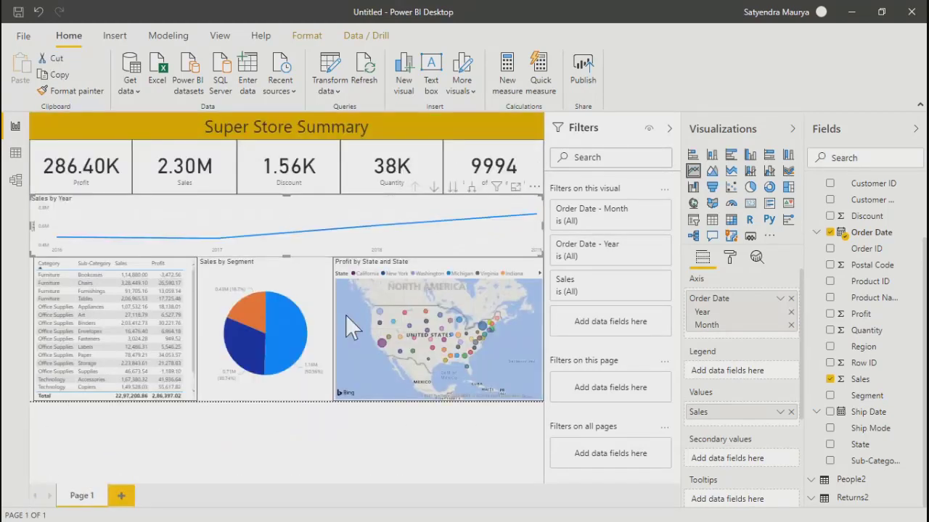
left_click(309, 279)
left_click(310, 254)
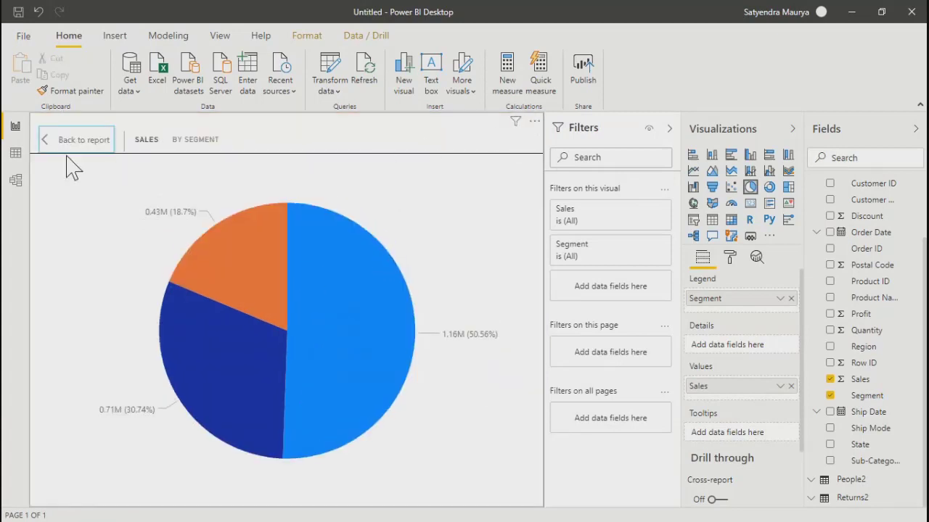
left_click(82, 140)
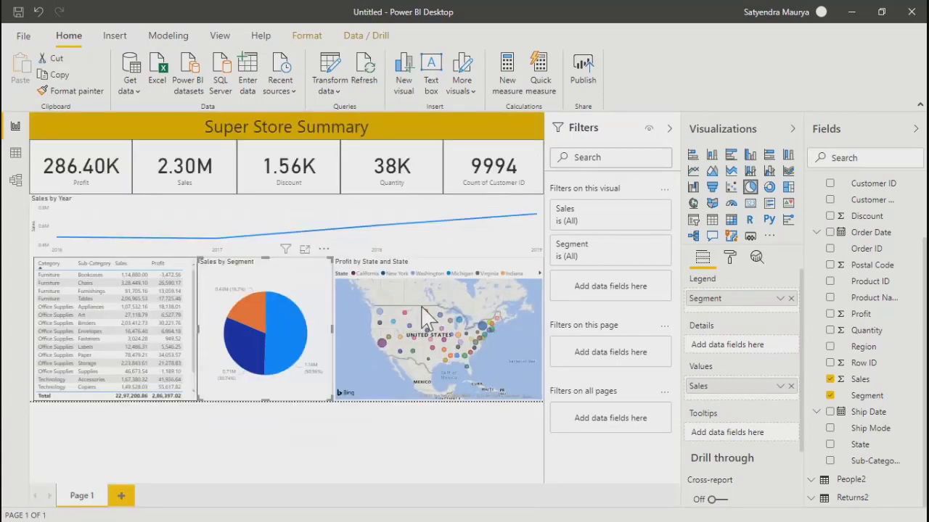
Step: View the Profit by State map and the category table in focus mode, returning to the report after each
left_click(426, 317)
left_click(514, 251)
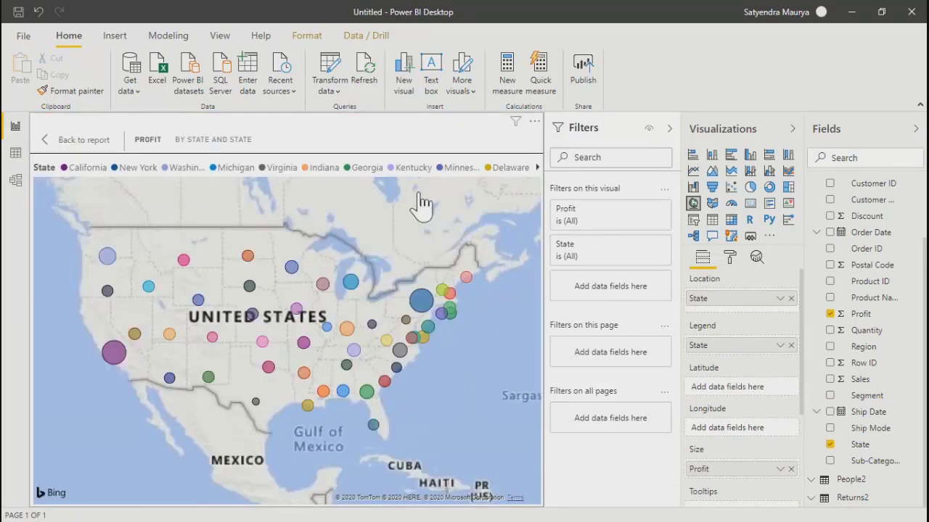
left_click(82, 140)
left_click(121, 323)
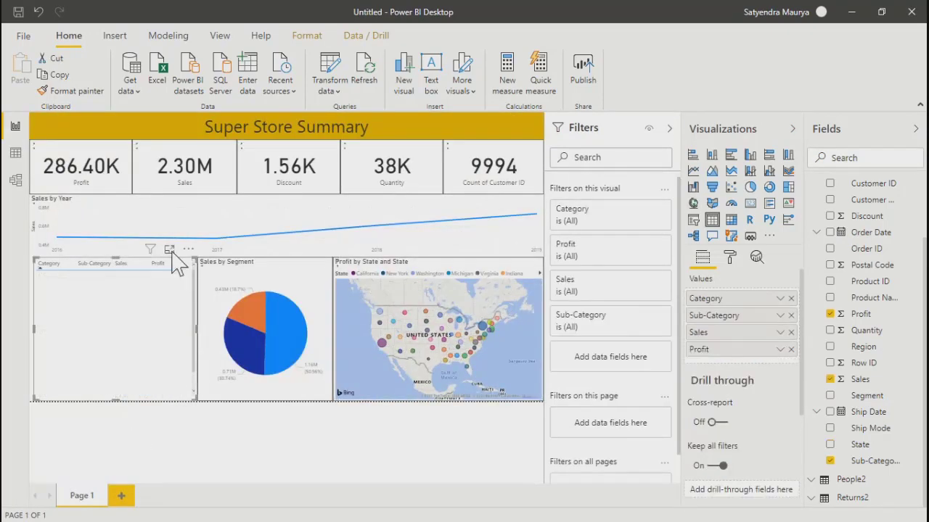
left_click(169, 248)
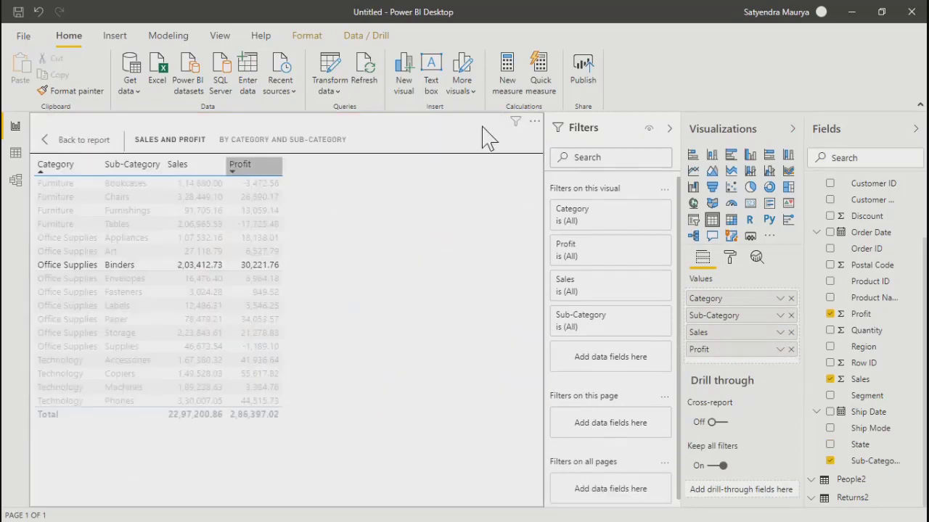
left_click(82, 141)
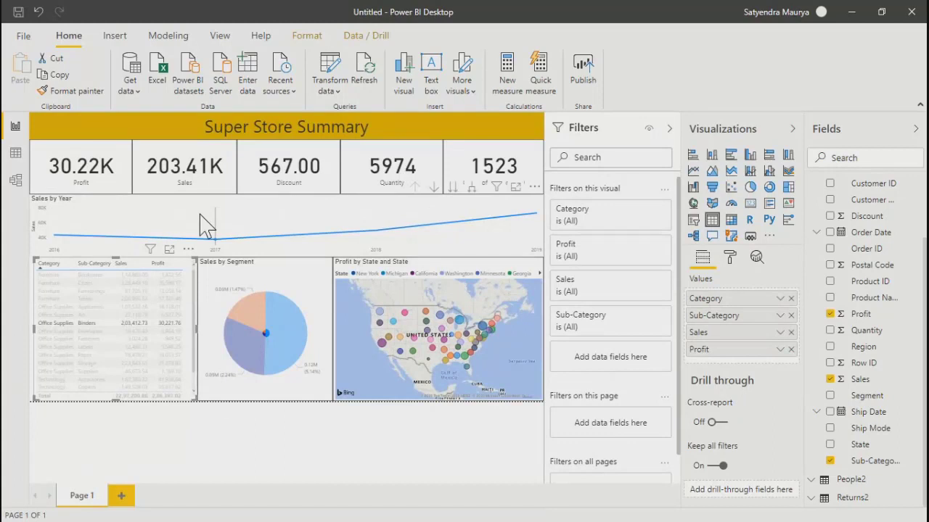
Step: Show the Sales by Year line chart in focus mode
left_click(206, 226)
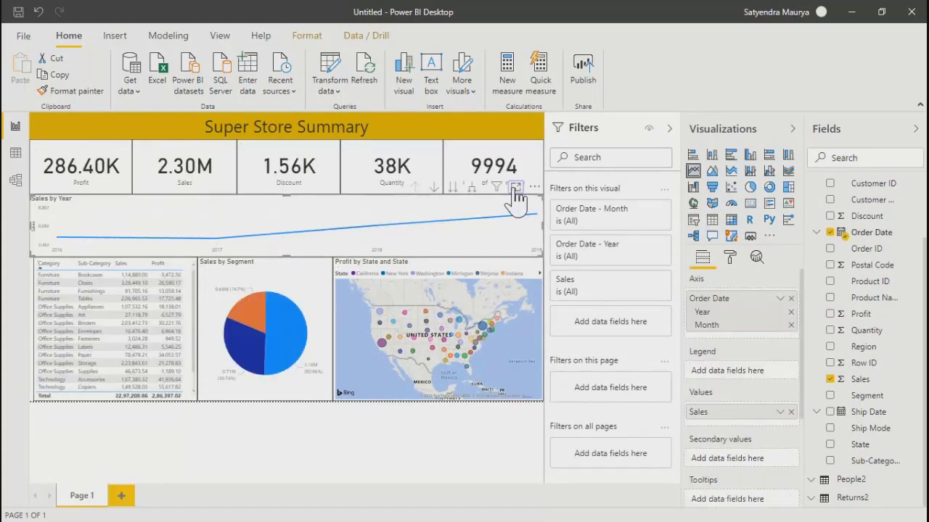
left_click(515, 202)
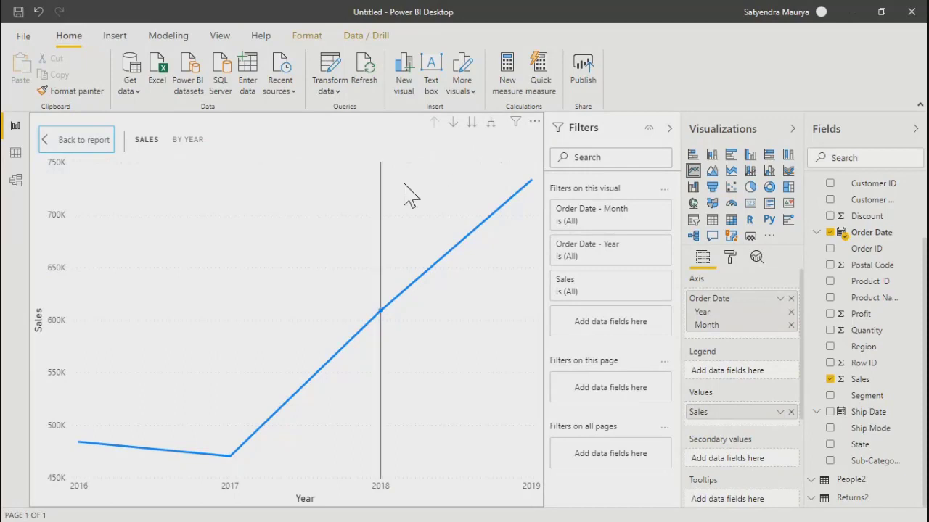
mouse_move(402, 196)
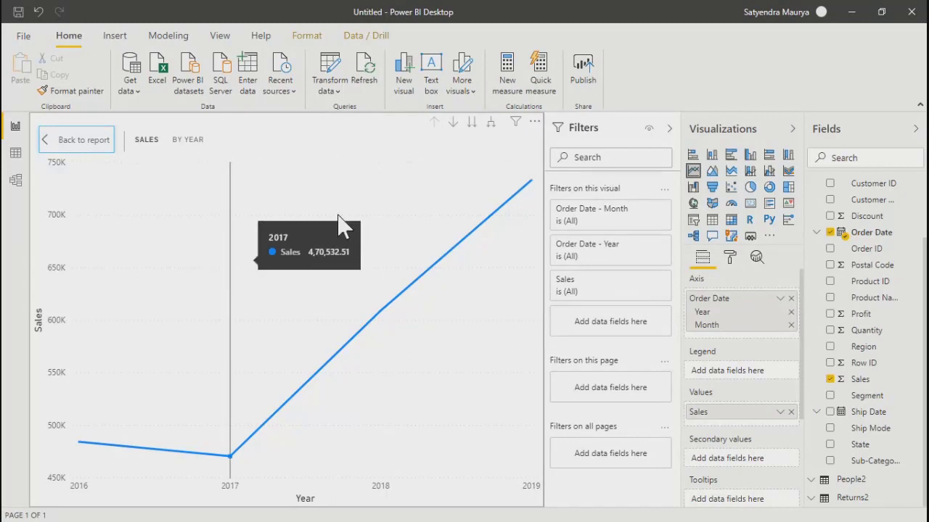
Step: Compare the line chart expanded to year and month with its month-only level, drilling back up to years after each view
left_click(491, 127)
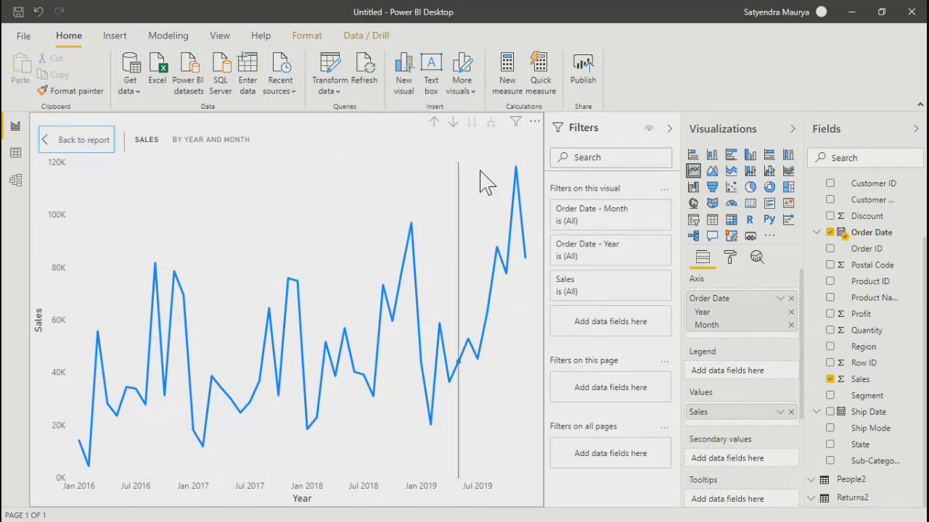
left_click(434, 123)
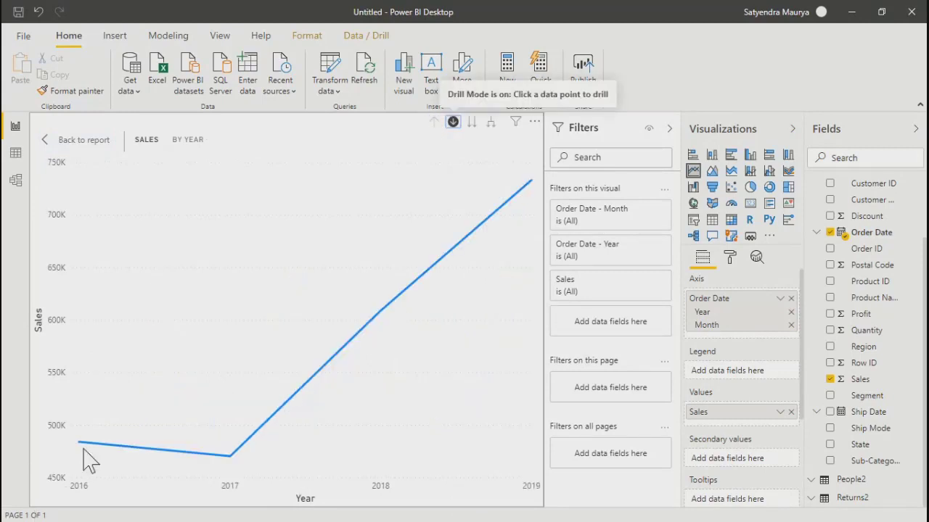
left_click(471, 123)
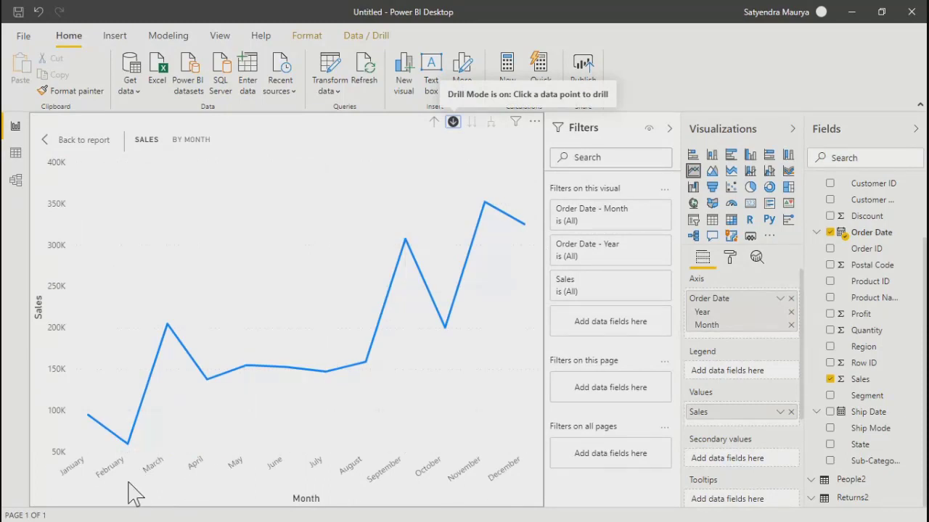
left_click(433, 123)
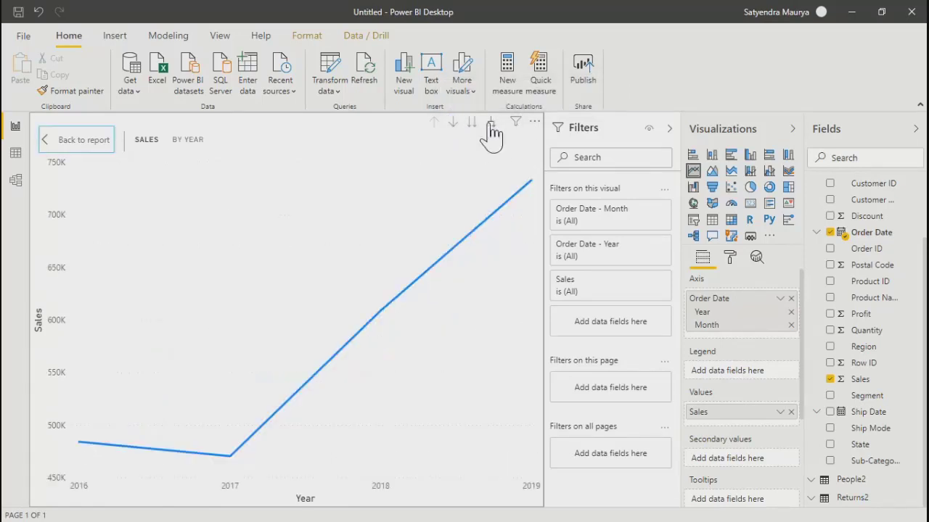
left_click(491, 123)
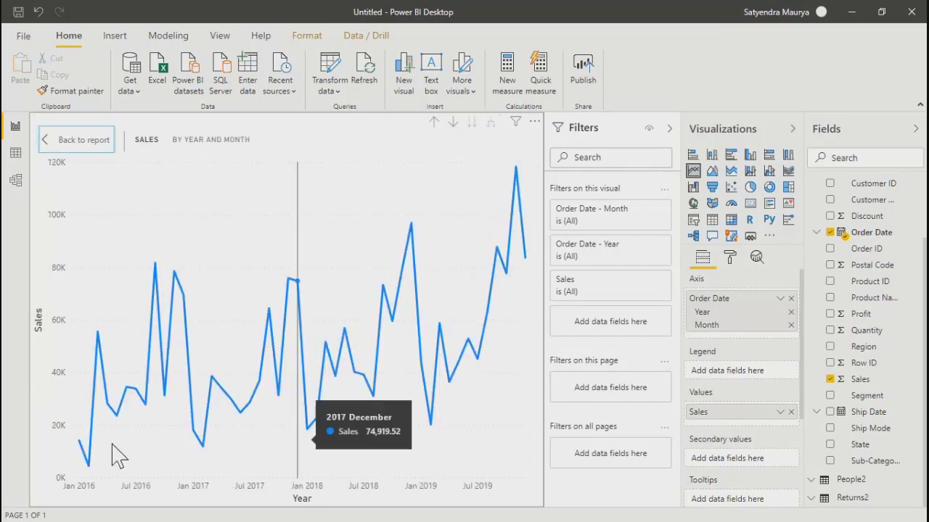
left_click(434, 123)
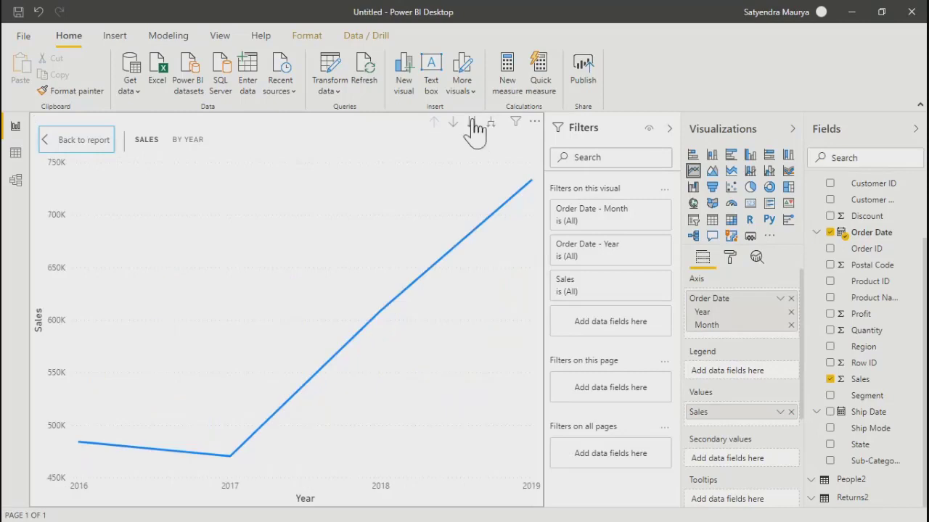
Step: Examine sales at the month-only level and in the year-and-month expansion, ending at the year level
left_click(472, 123)
mouse_move(335, 419)
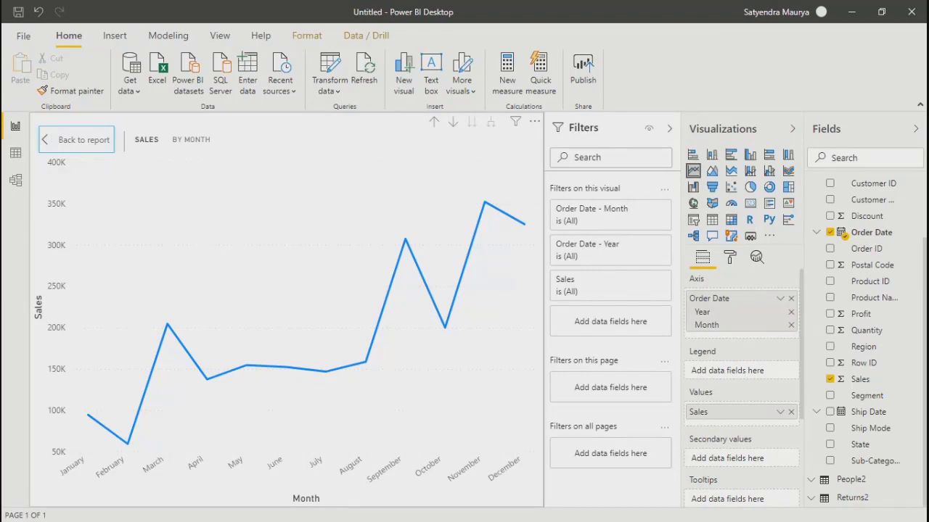
left_click(434, 122)
left_click(491, 123)
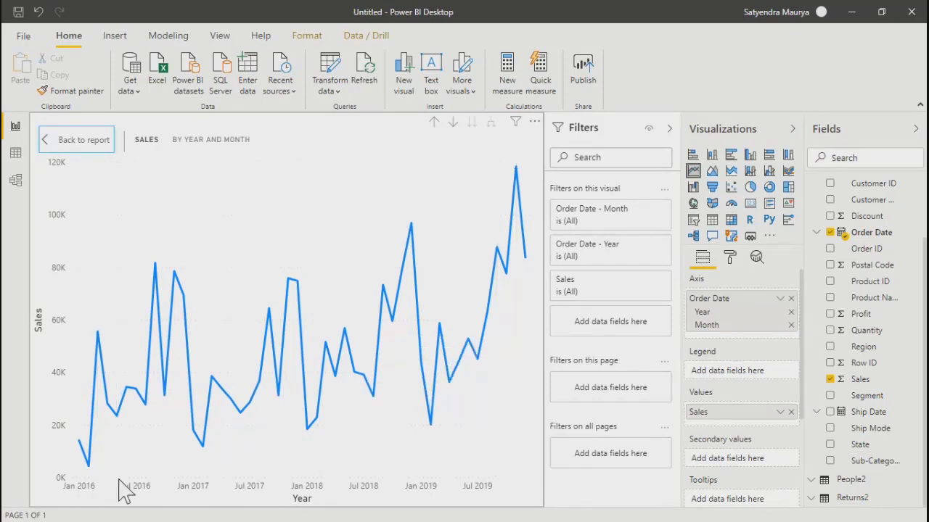
left_click(433, 122)
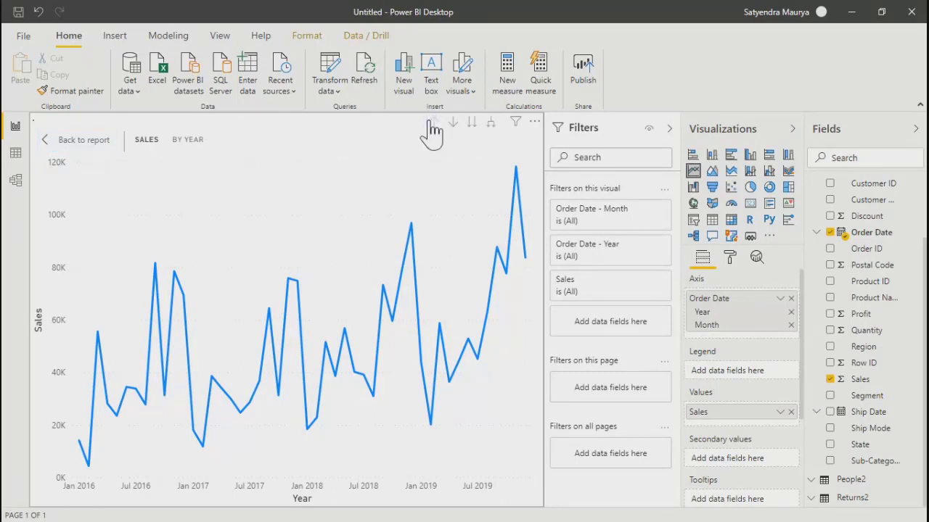
Step: Take the line chart to the month level, inspect the sales points from February to April, and return to years
left_click(471, 122)
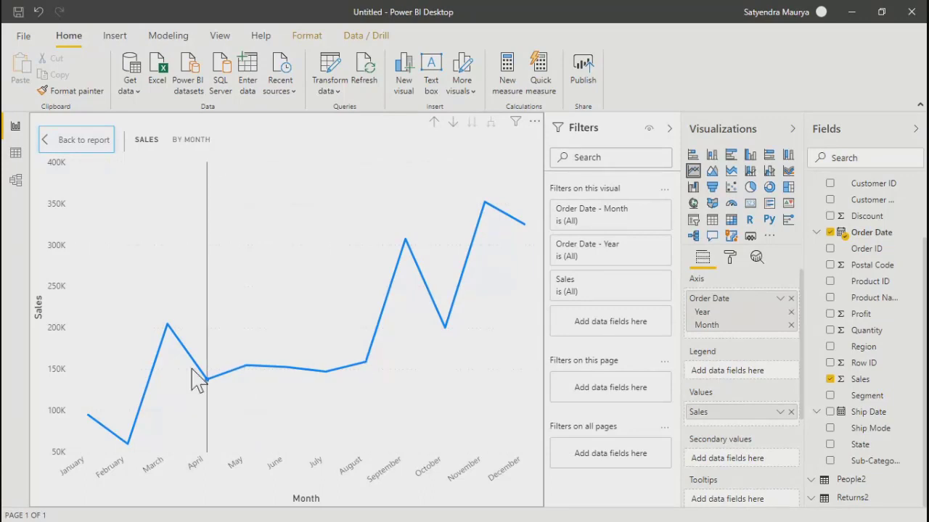
mouse_move(196, 377)
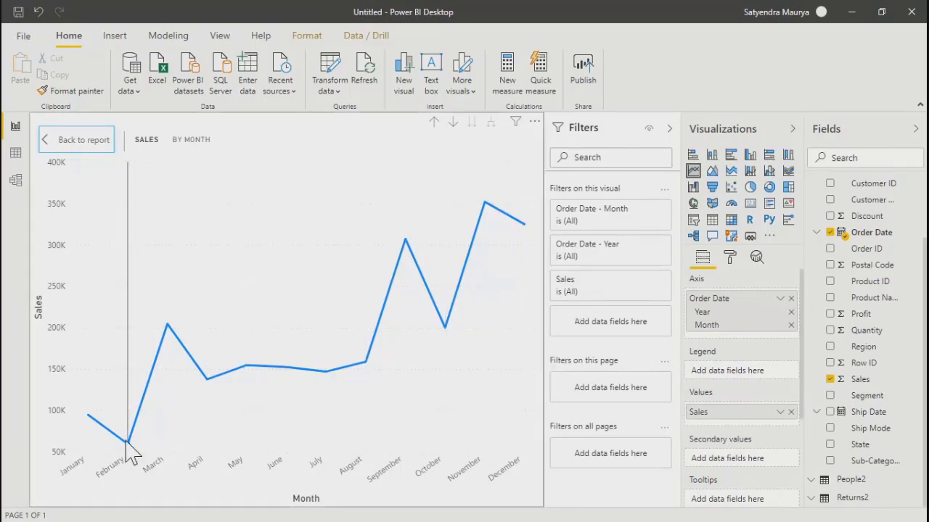
mouse_move(173, 326)
mouse_move(125, 439)
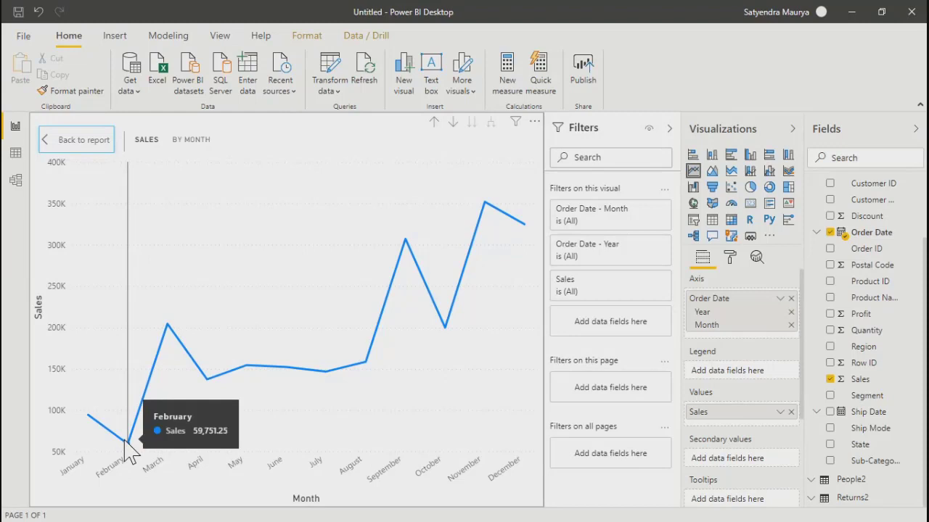
left_click(434, 123)
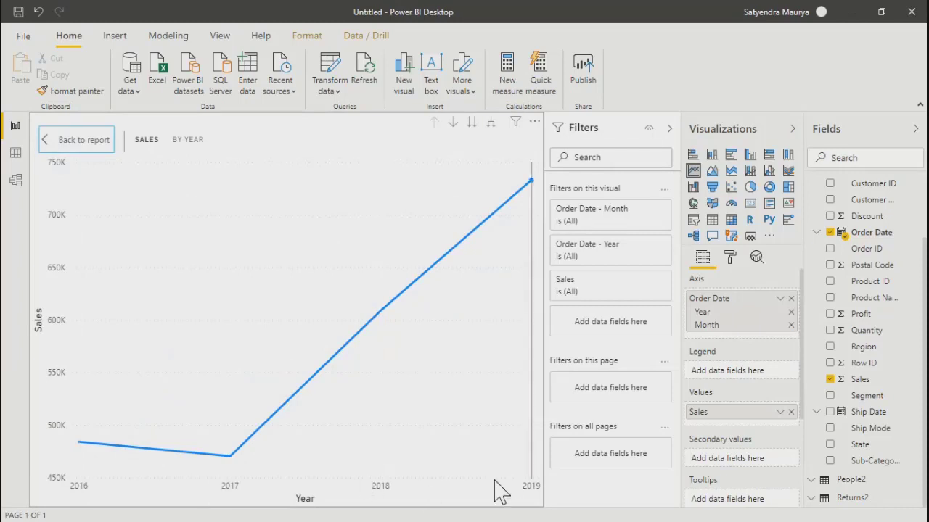
Step: Inspect the March and September points in the combined monthly sales trend, finishing at the year level
left_click(471, 122)
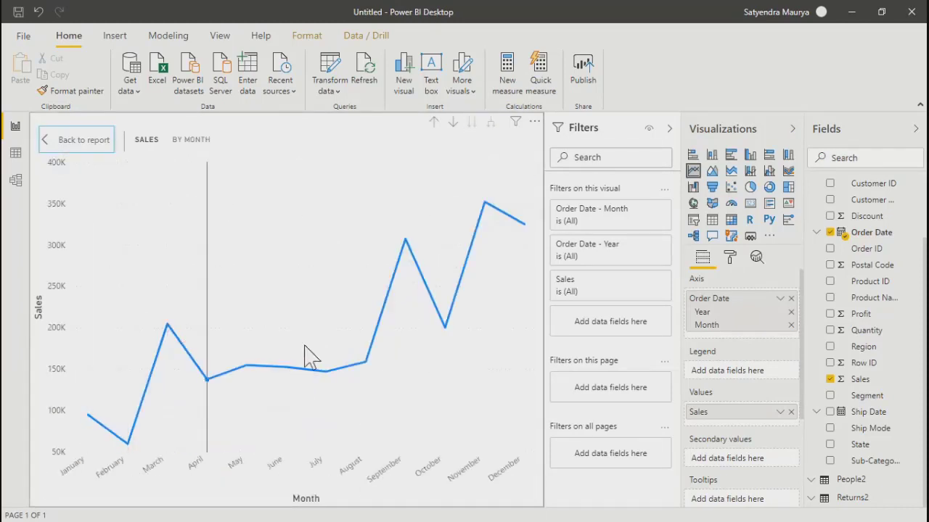
mouse_move(517, 270)
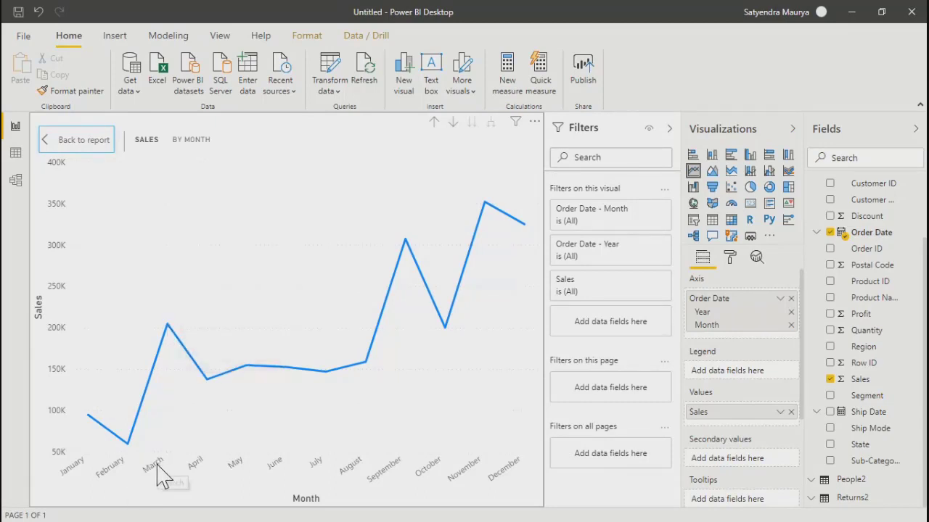
mouse_move(172, 348)
mouse_move(397, 247)
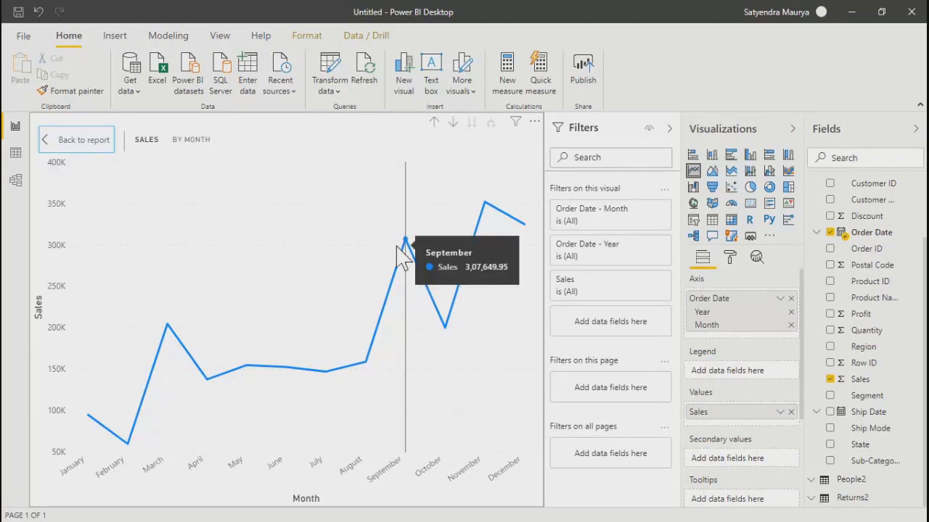
left_click(434, 122)
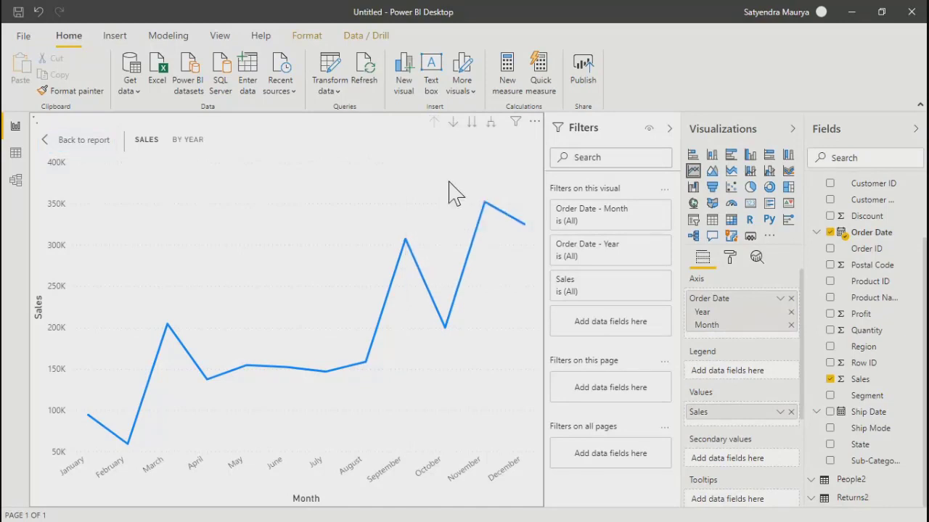
Step: Expand the line chart's date hierarchy to year and month and inspect monthly points such as February 2017
left_click(491, 122)
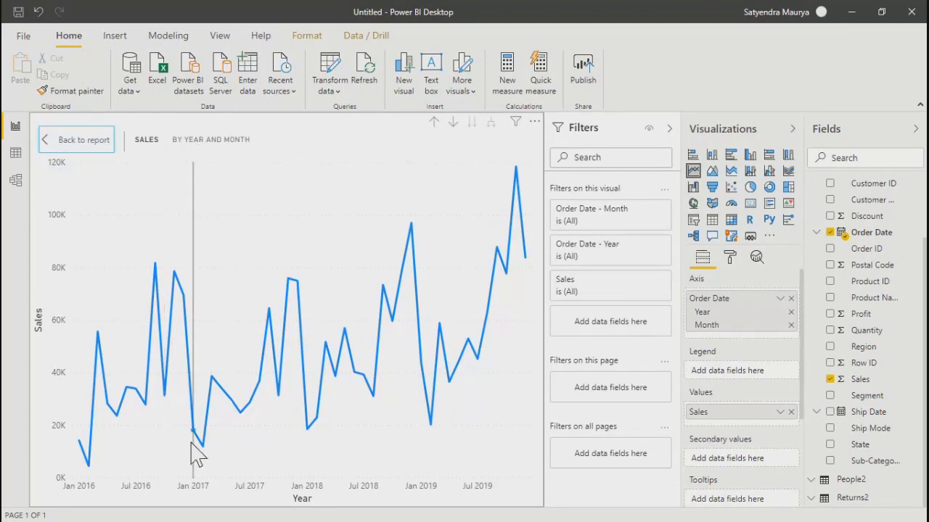
mouse_move(203, 450)
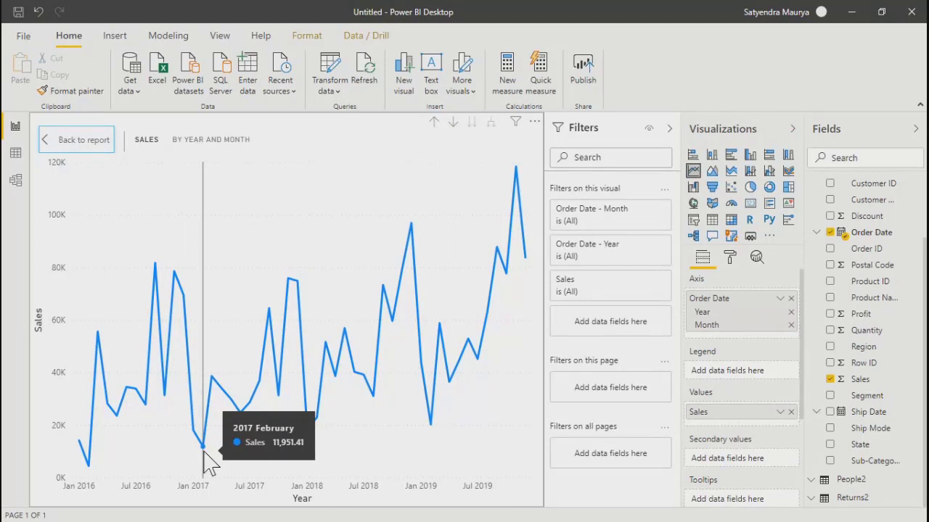
mouse_move(305, 295)
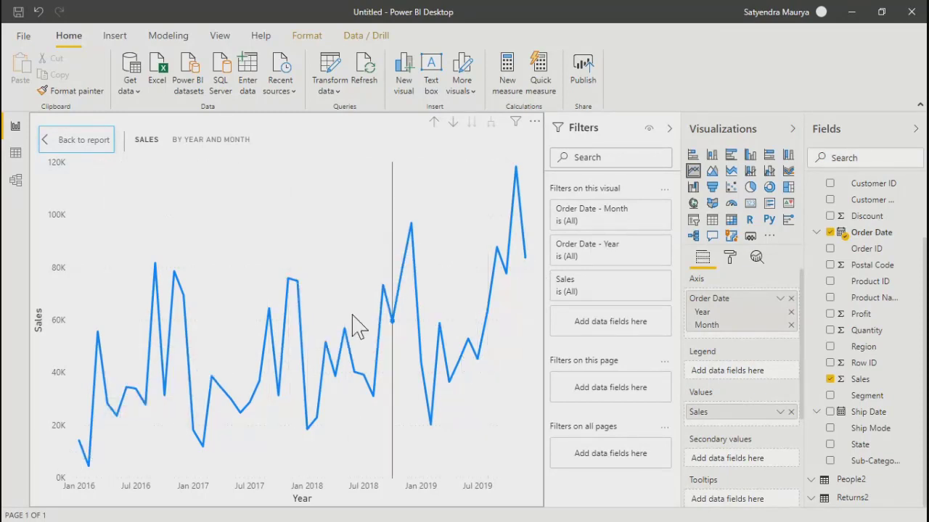
Step: Leave the enlarged sales line chart, return to the full report page and clear the chart selection
mouse_move(317, 250)
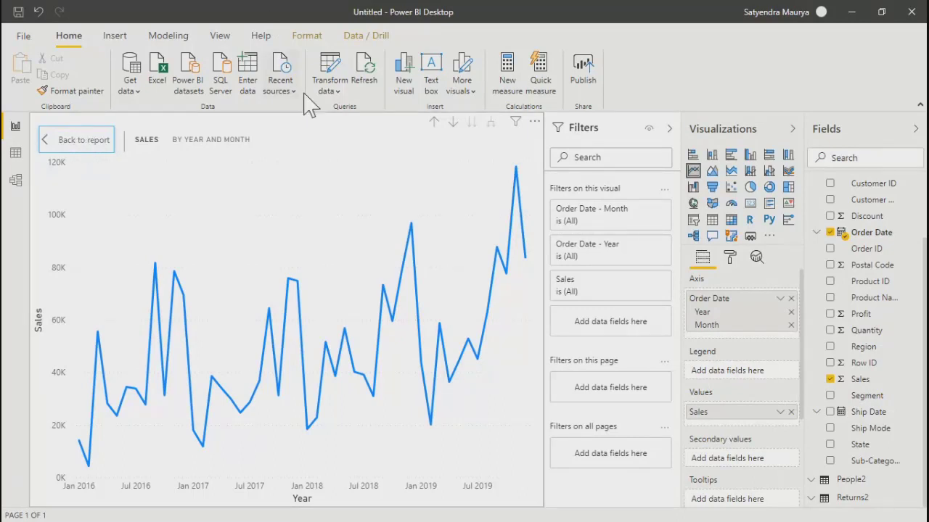
mouse_move(380, 184)
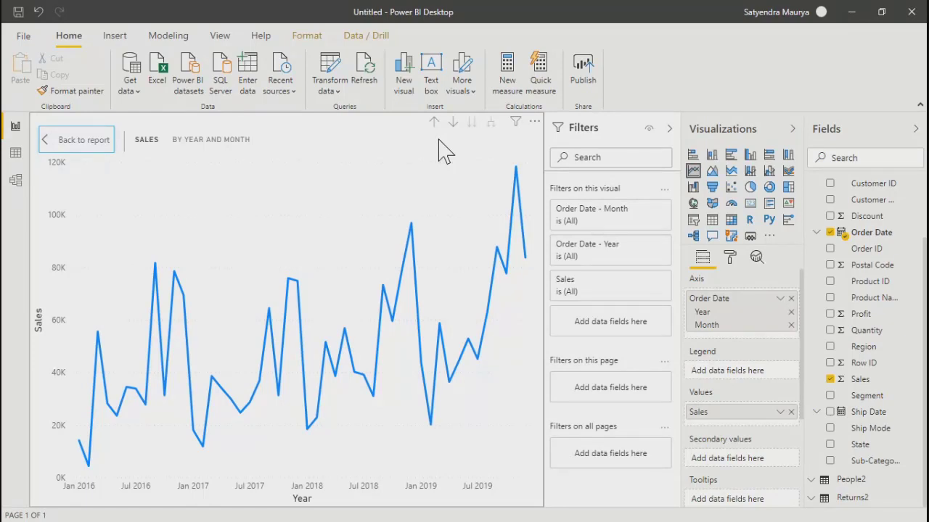
left_click(61, 143)
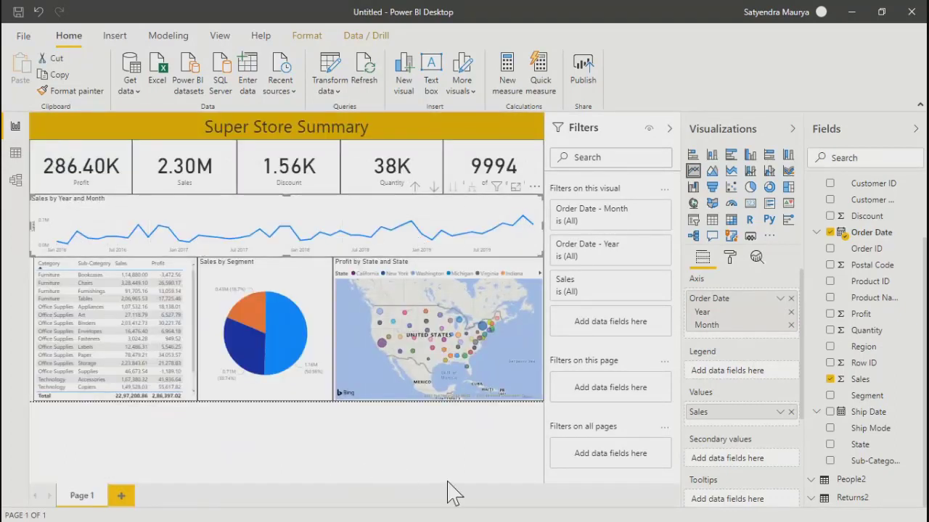
left_click(385, 425)
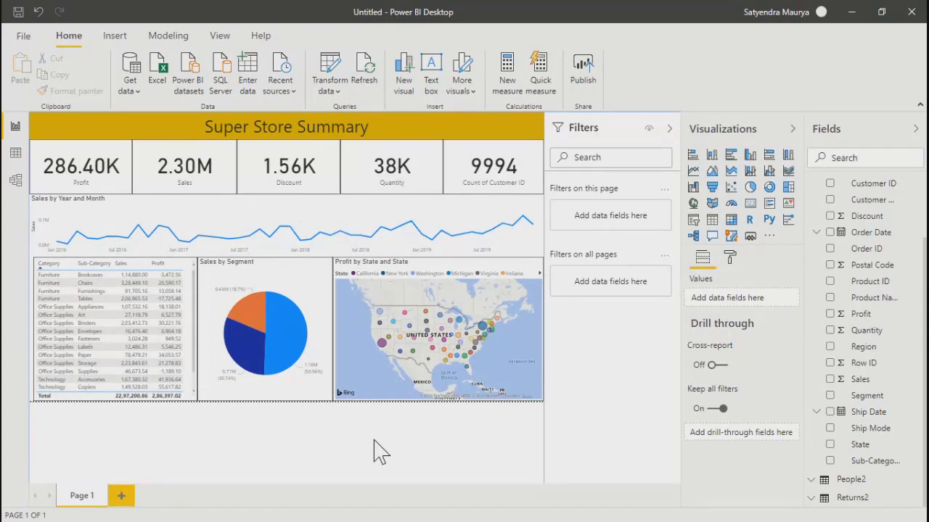
Step: Start publishing the report and choose the Desktop > Power BI > 06082020 folder as the location for saving the changes
left_click(588, 70)
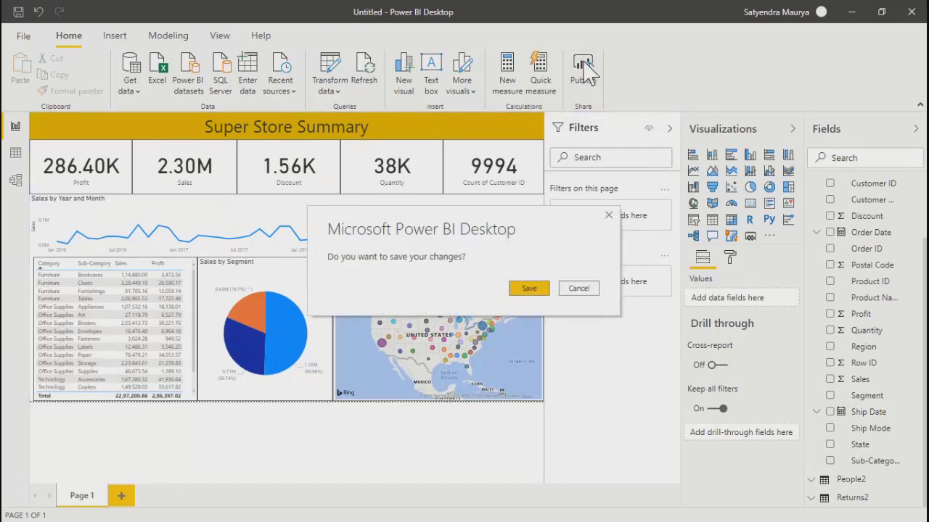
left_click(539, 293)
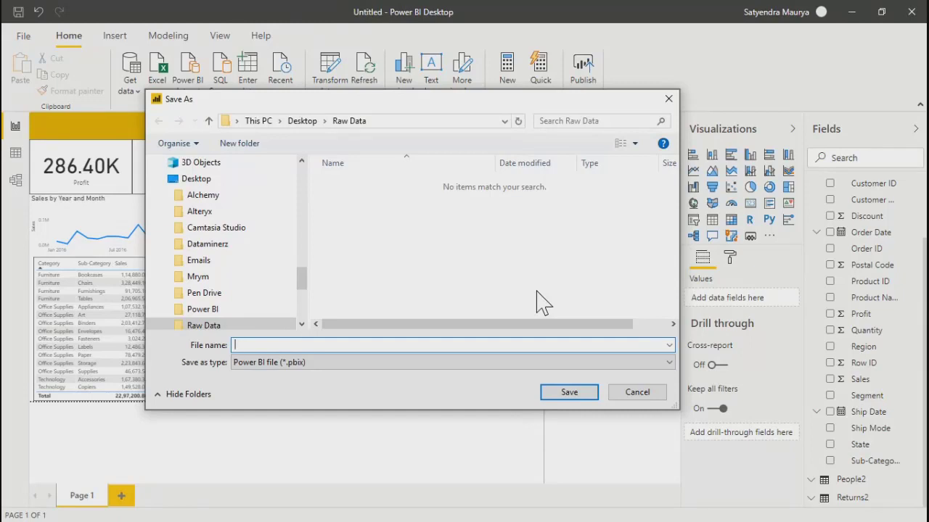
left_click(314, 122)
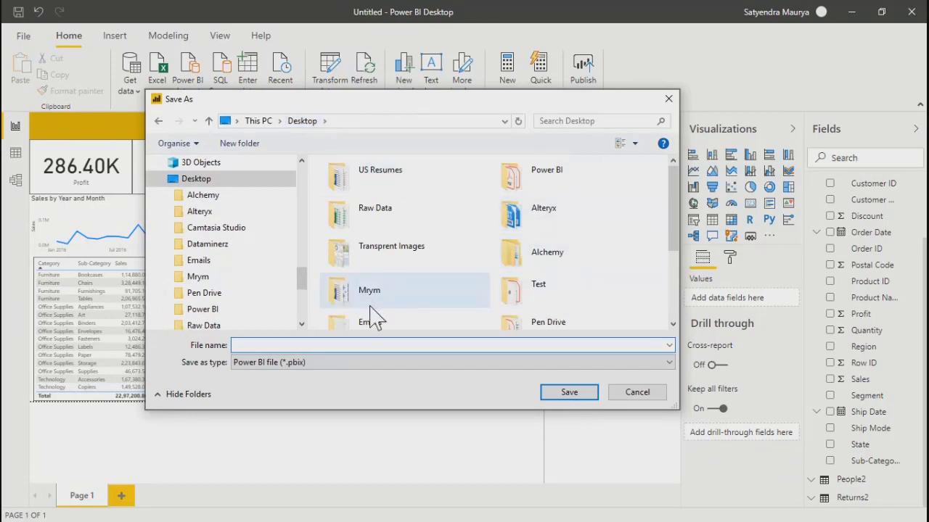
double_click(544, 179)
double_click(351, 183)
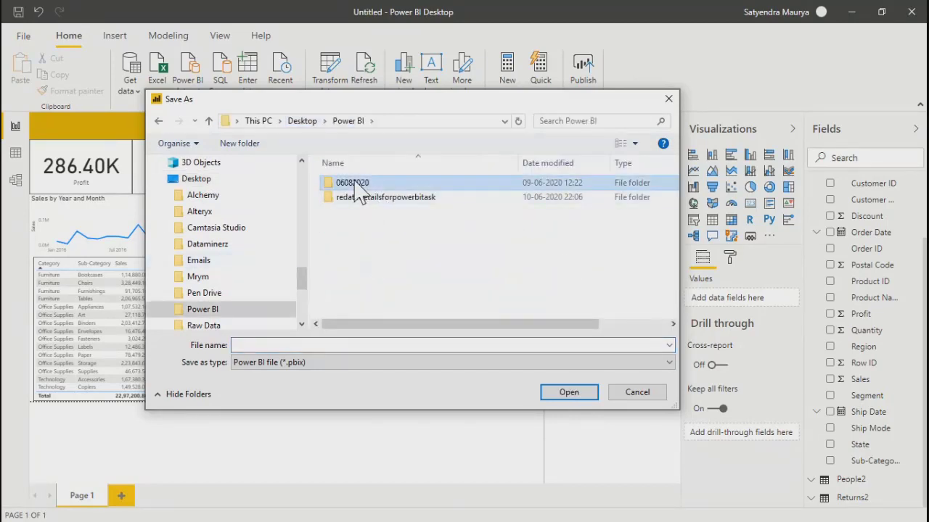
Step: Save the report as 06102020.pbix, basing the file name on the existing 06082020.pbix
left_click(246, 346)
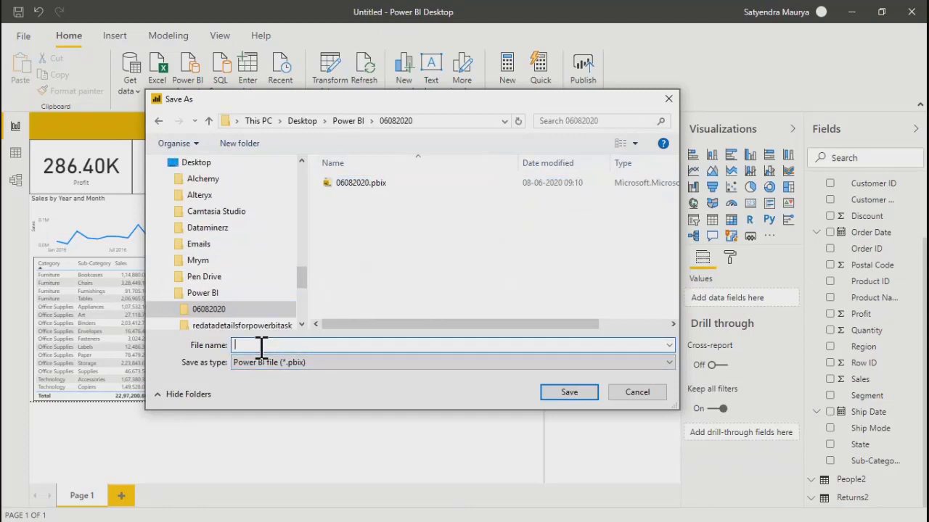
left_click(361, 182)
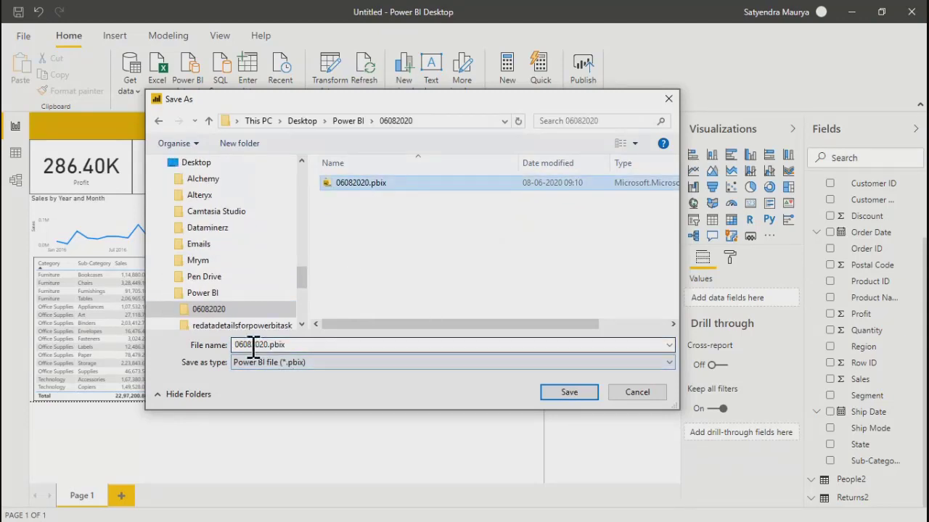
double_click(253, 346)
left_click(253, 346)
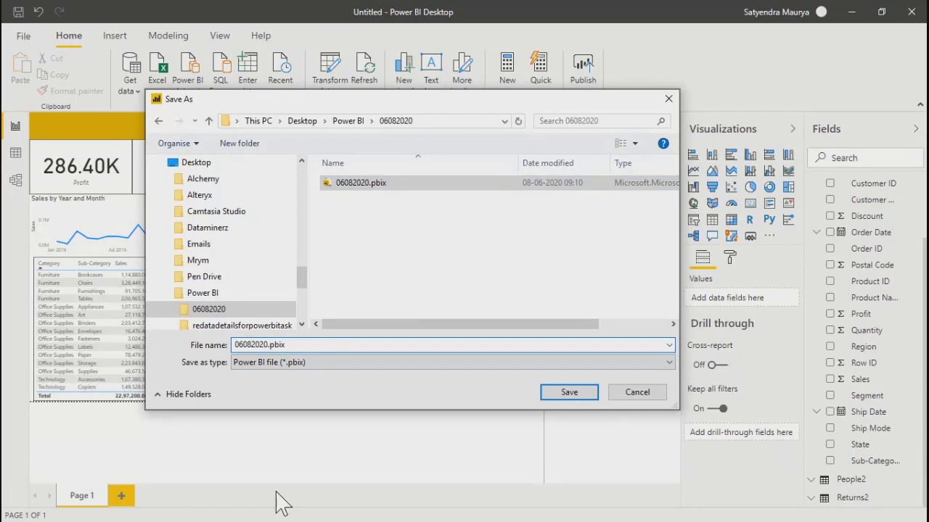
key("BackSpace")
key("BackSpace")
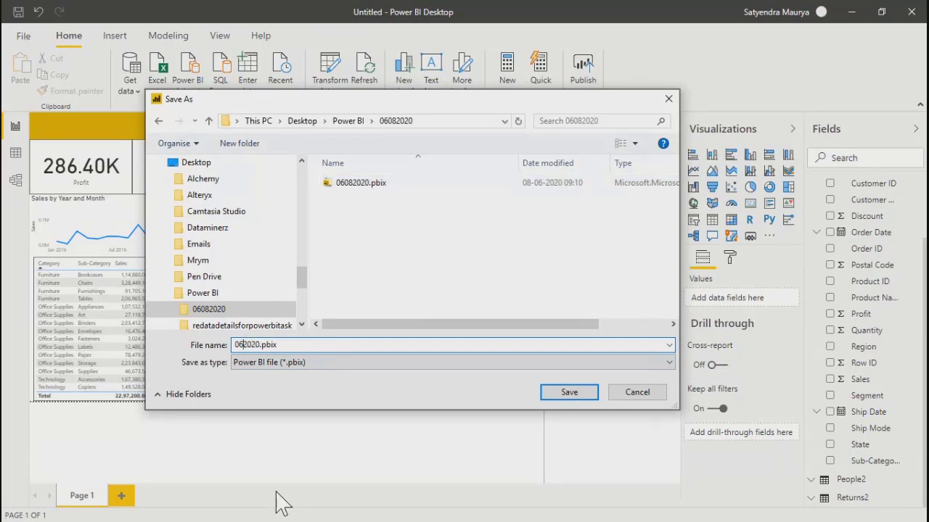
type("10")
left_click(567, 392)
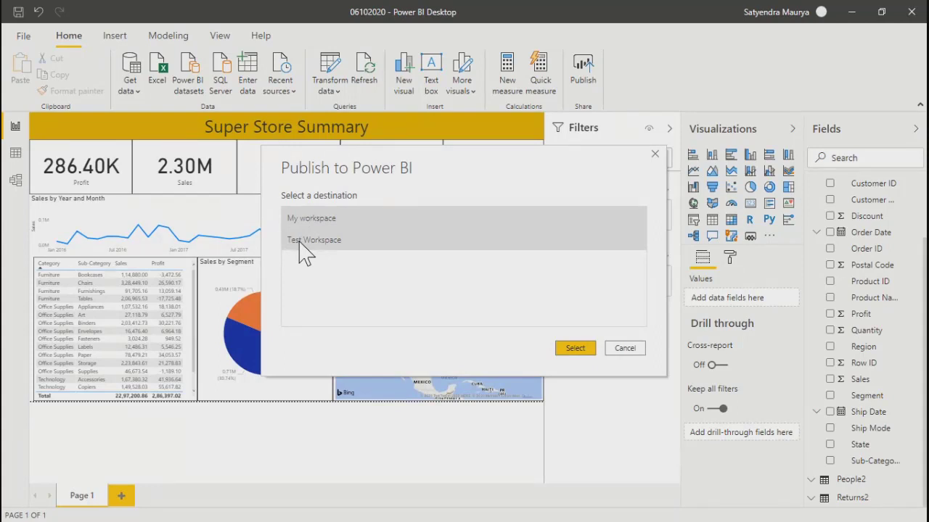
Step: Publish the report to Test Workspace and open the published 06102020.pbix in the Power BI service
left_click(323, 244)
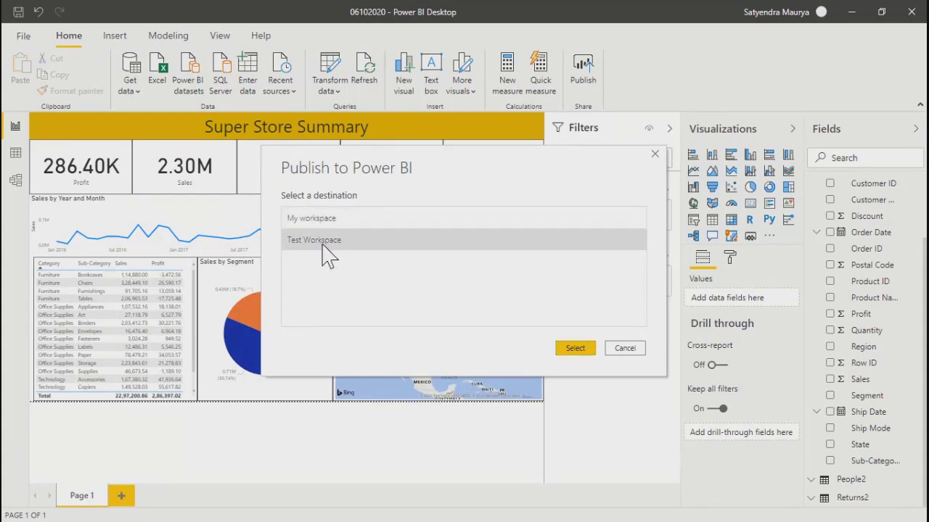
left_click(585, 348)
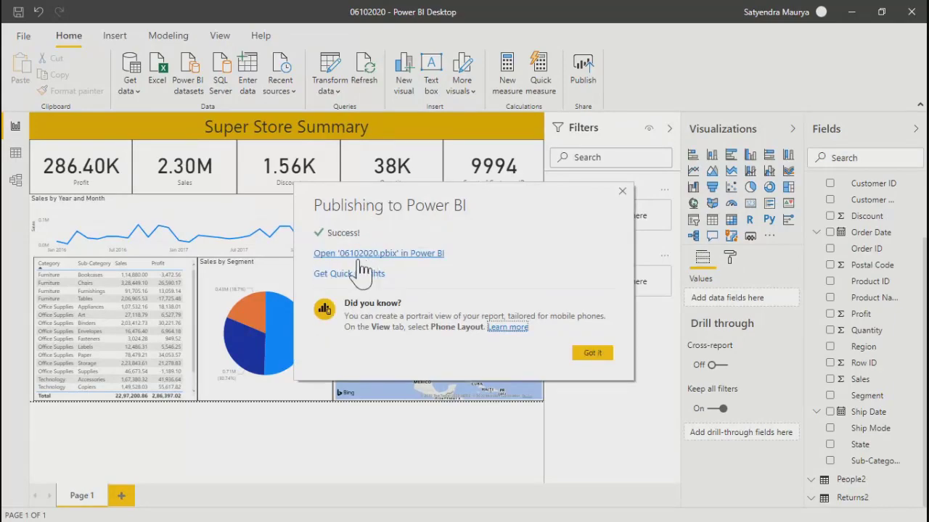
left_click(364, 254)
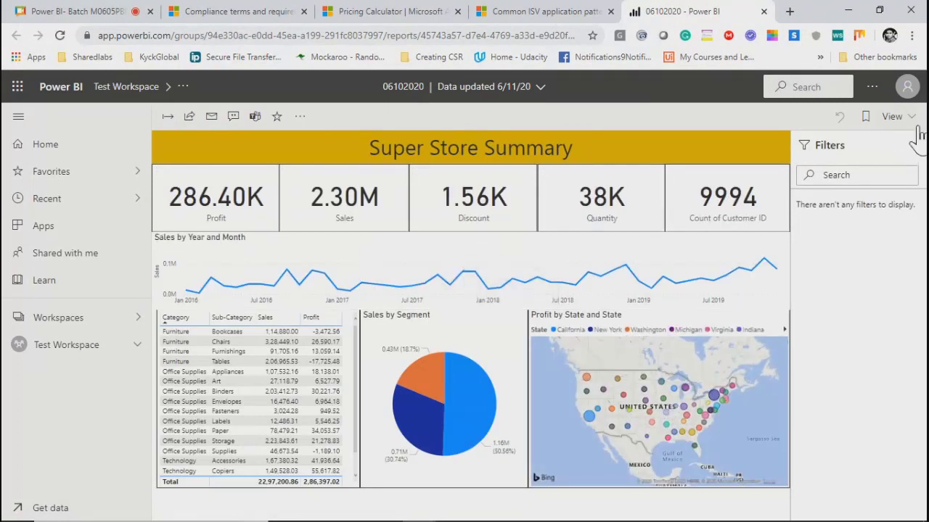
Step: Show the published report in full screen and collapse the Filters pane
left_click(891, 116)
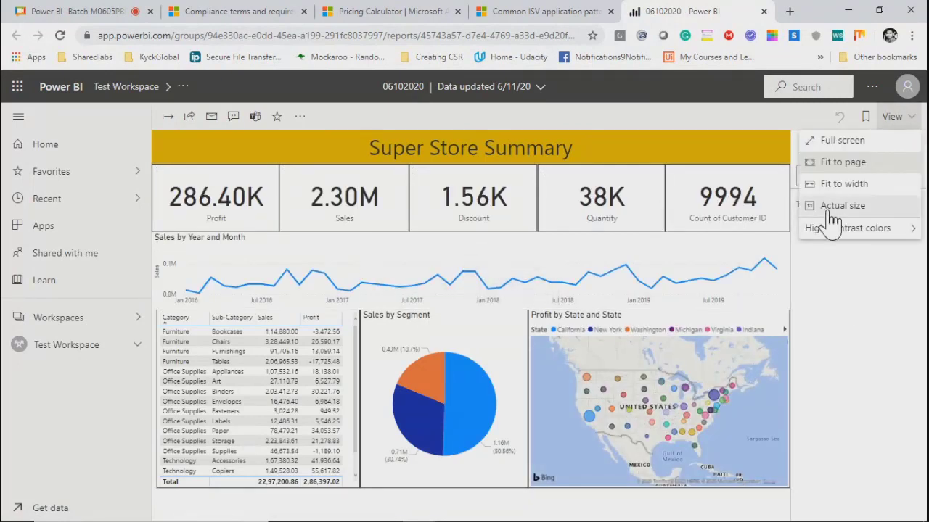
left_click(831, 142)
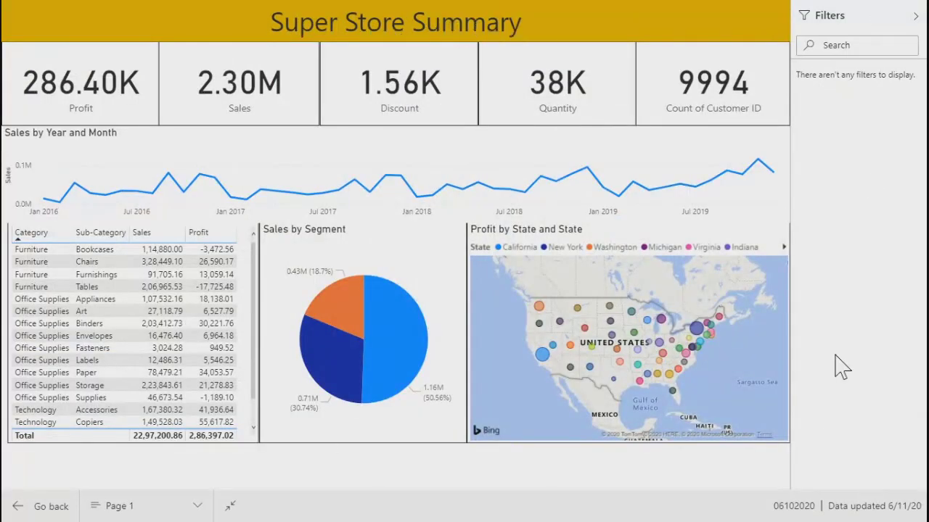
left_click(915, 21)
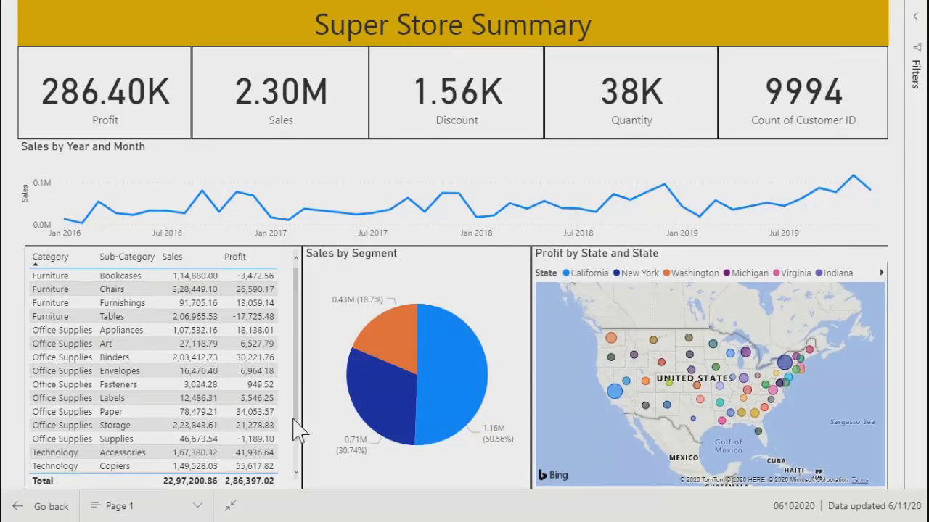
Step: Cross-filter the report by the Chairs row and by map bubbles including California, New York and Washington, ending with California and a look at the sales trend
scroll(297, 464, "down", 2)
scroll(297, 465, "up", 2)
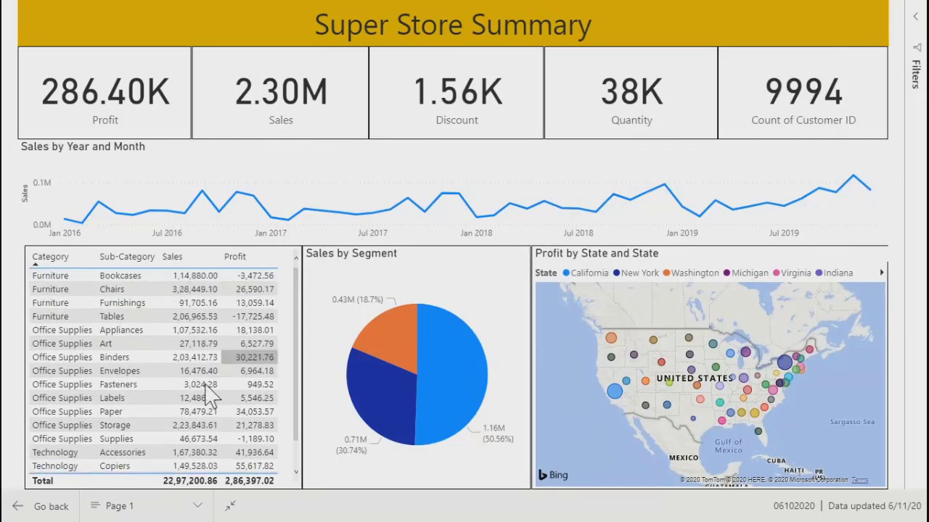
left_click(192, 296)
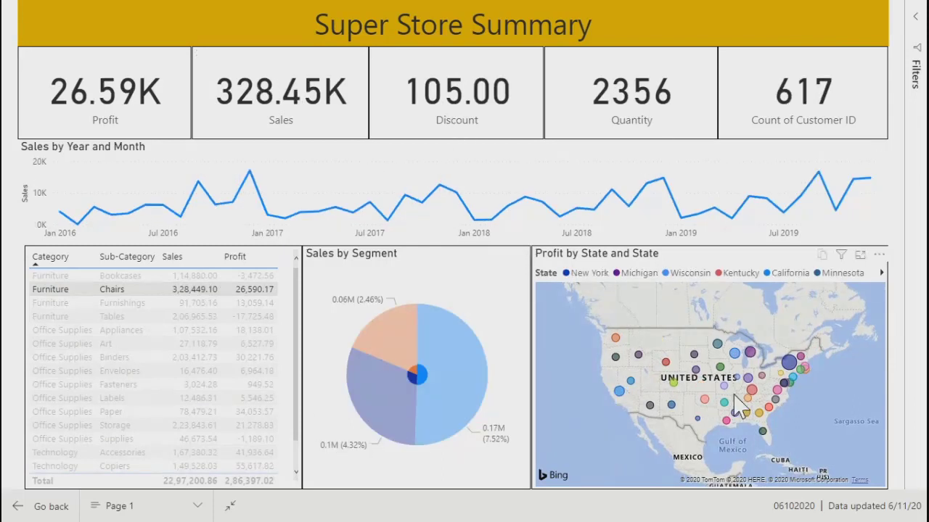
left_click(618, 393)
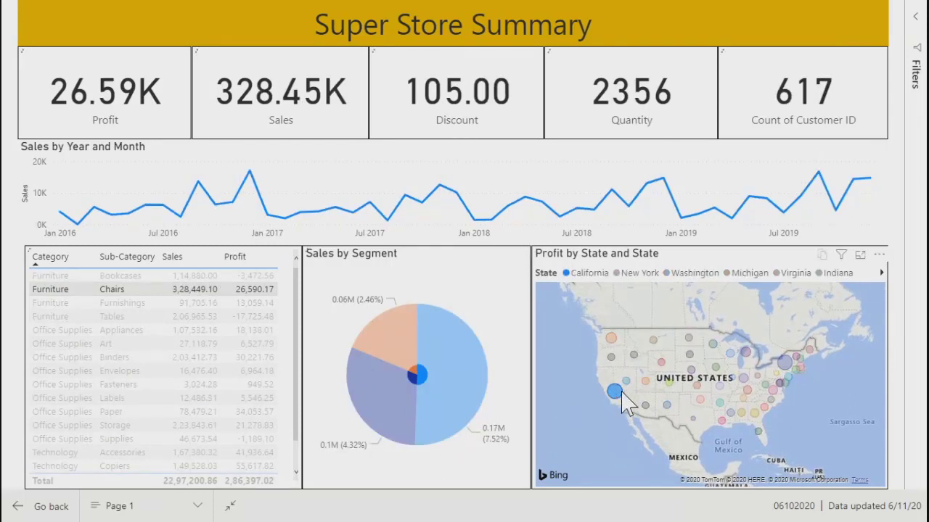
mouse_move(618, 394)
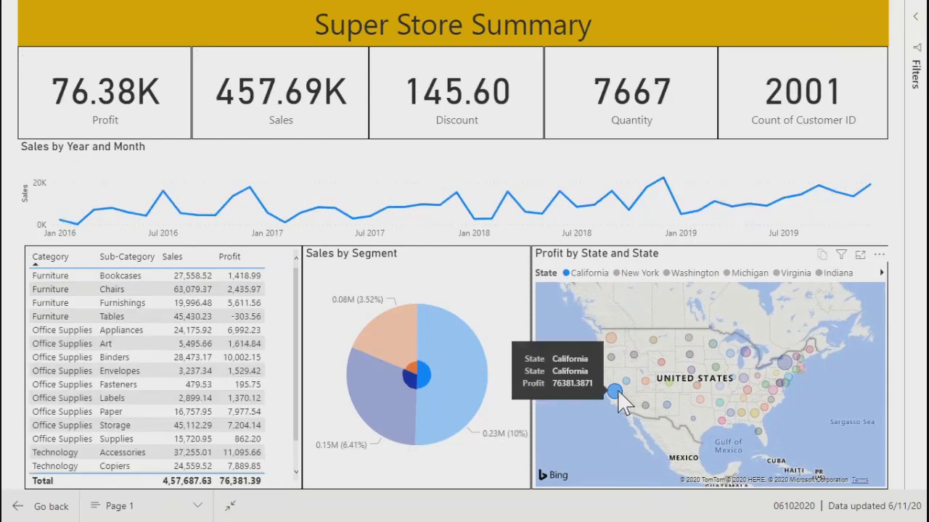
left_click(781, 360)
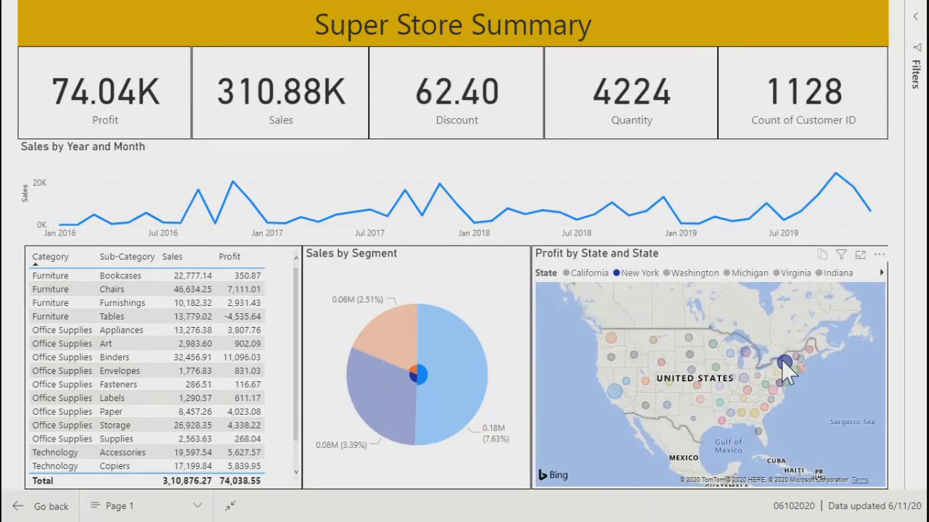
left_click(773, 390)
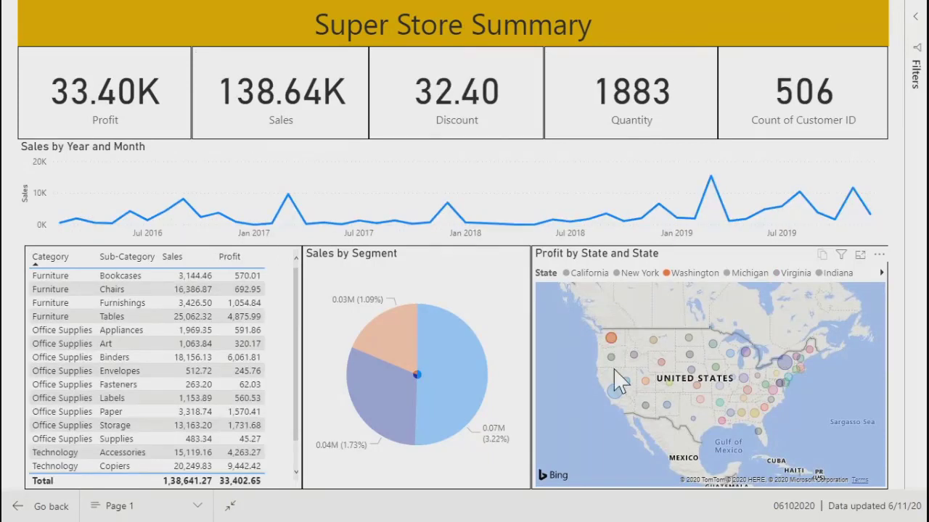
left_click(616, 393)
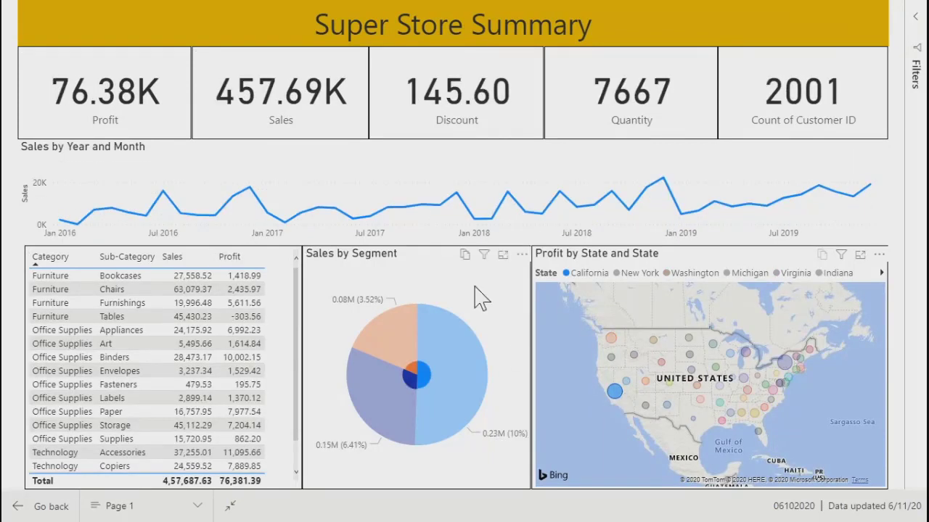
mouse_move(348, 224)
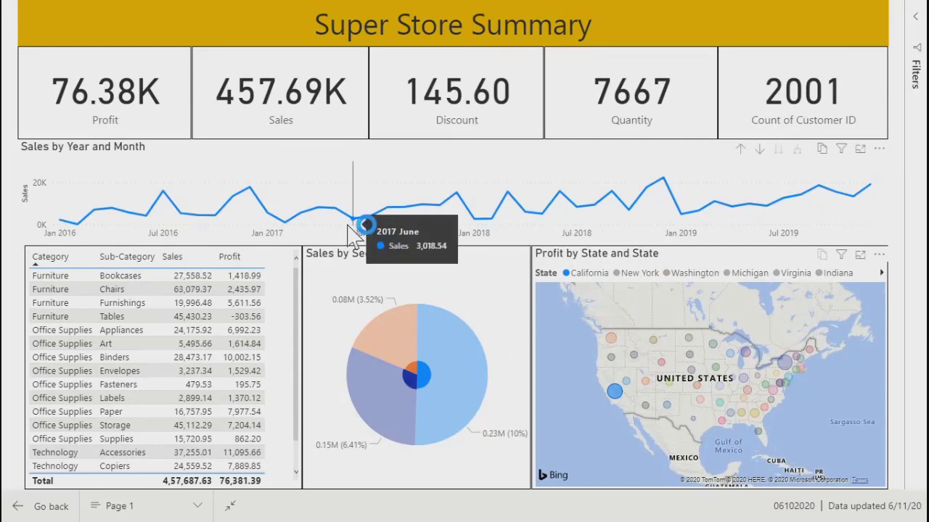
Step: Exit the full-screen report and switch back to the 06102020 report in Power BI Desktop
key("Escape")
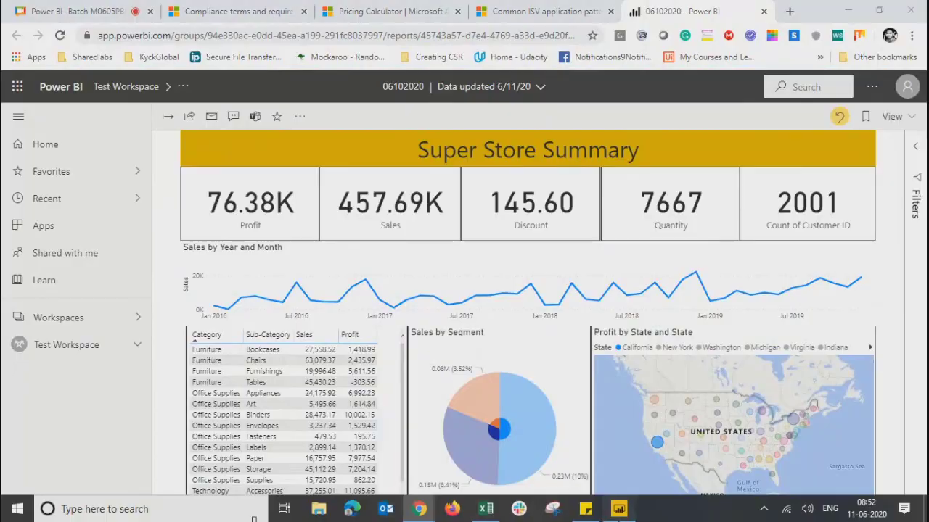
left_click(618, 509)
left_click(622, 192)
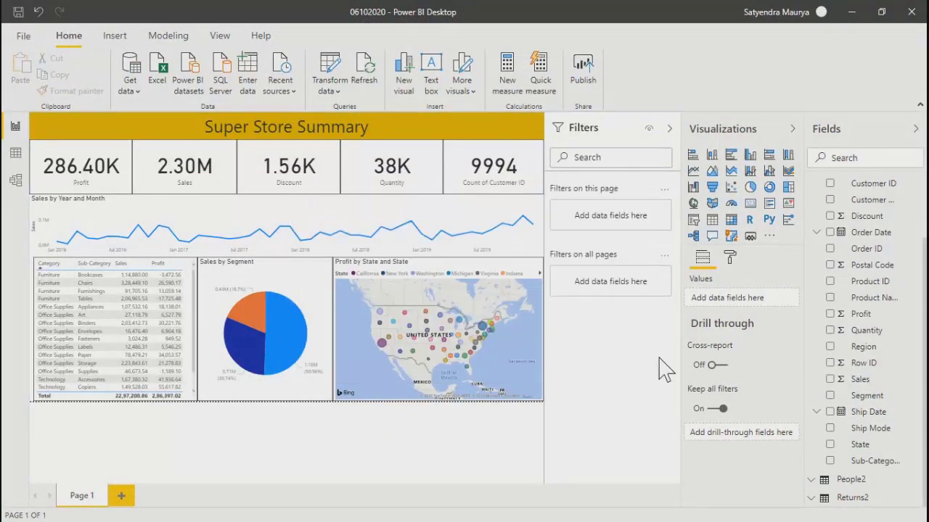
Step: Examine the fields of the People2 and Returns2 tables, leaving Orders2 and People2 collapsed and Returns2 expanded
scroll(868, 280, "up", 2)
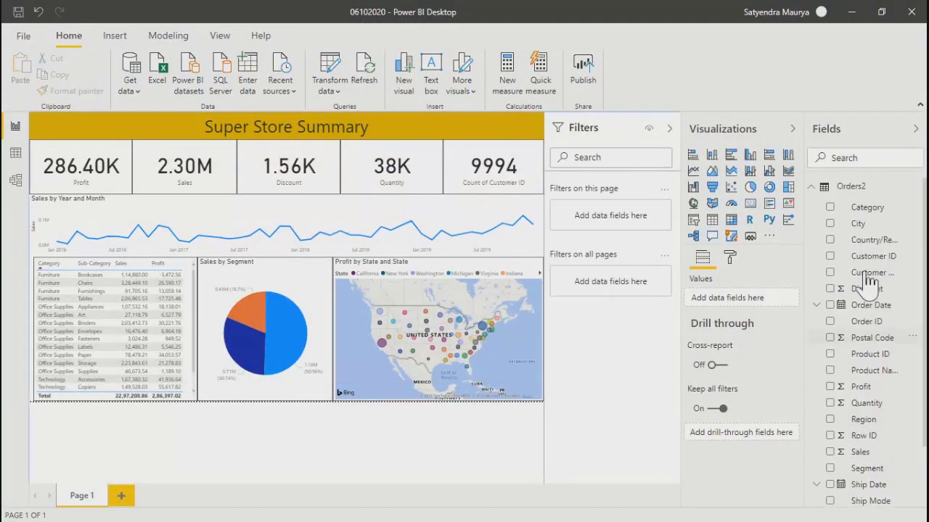
left_click(816, 190)
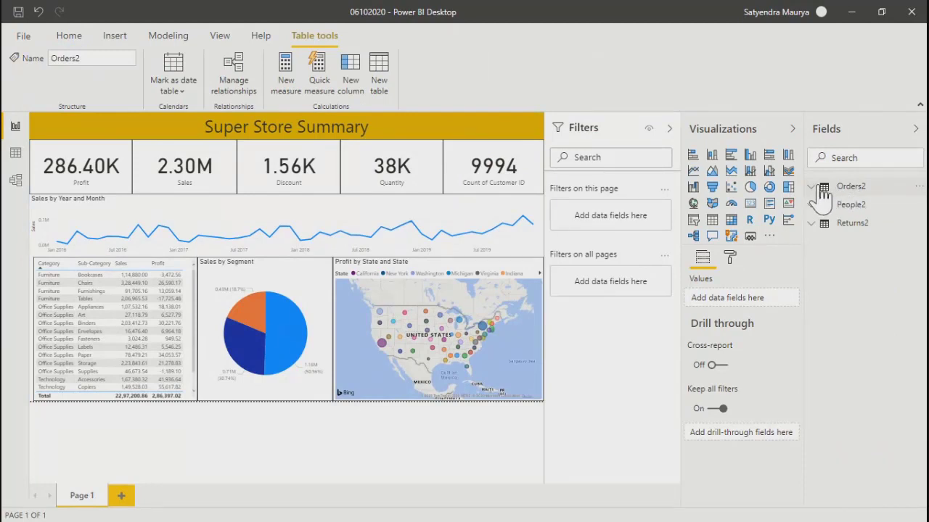
left_click(811, 206)
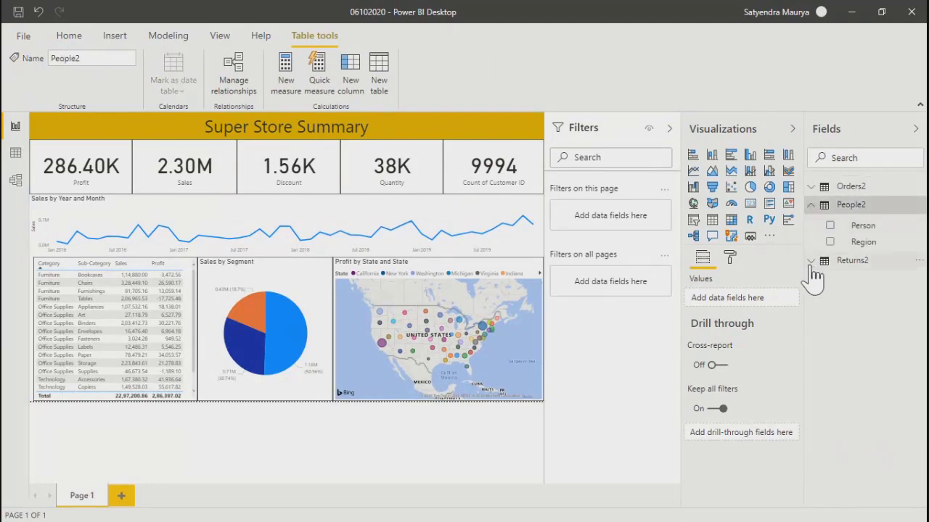
left_click(810, 261)
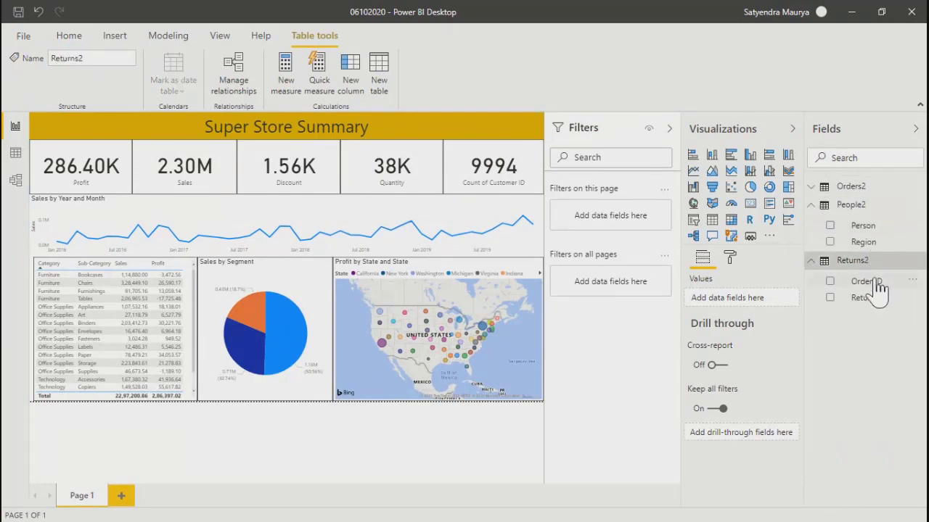
left_click(814, 206)
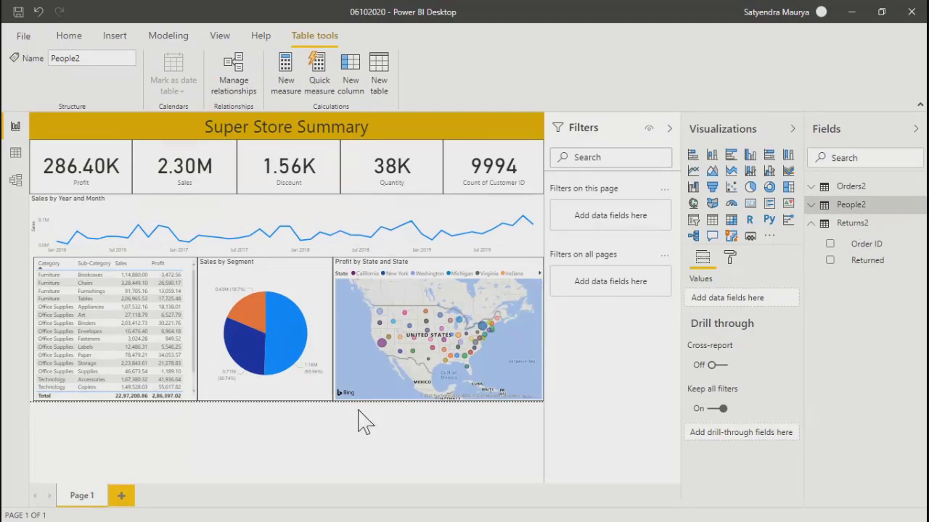
left_click(274, 470)
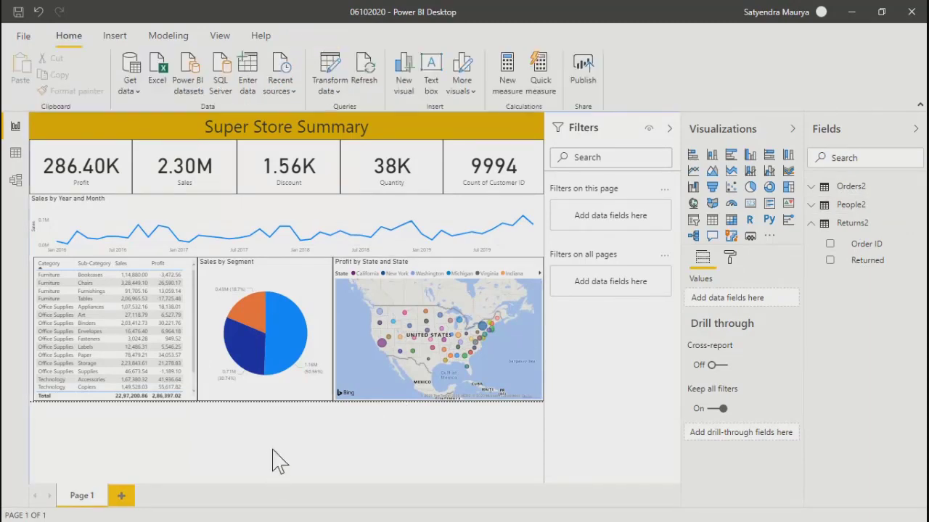
Step: Collapse the Fields, Visualizations and Filters panes to enlarge the report canvas
left_click(915, 129)
left_click(892, 129)
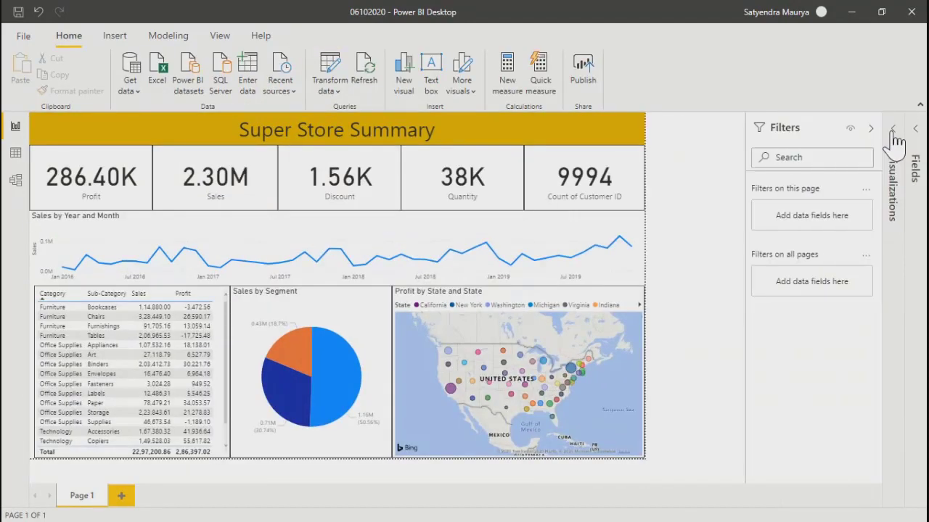
left_click(870, 129)
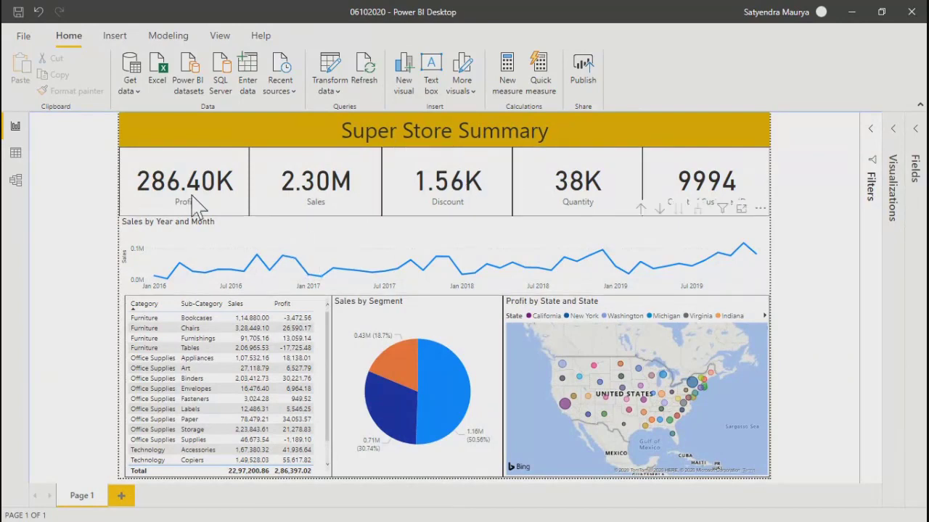
Step: Look over the insert and modeling commands and review the relationships between the Orders2, Returns2 and People2 tables
left_click(114, 36)
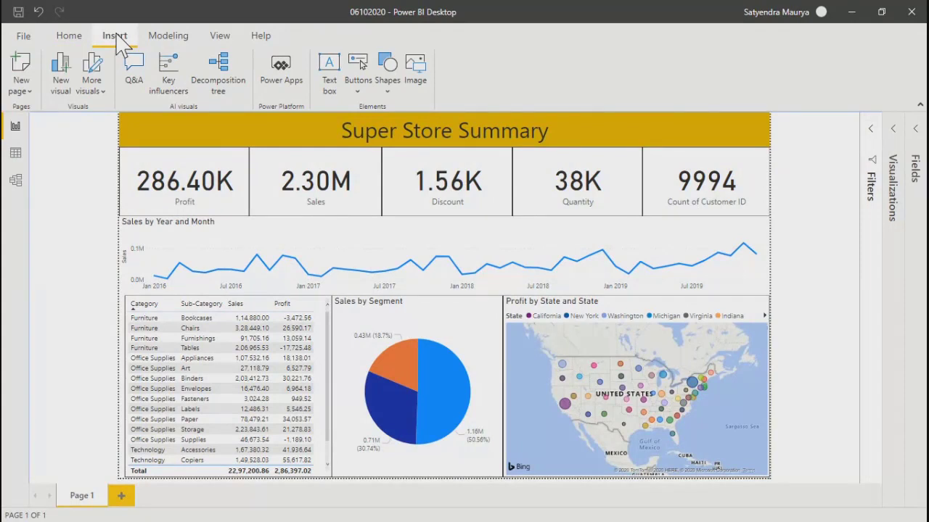
left_click(163, 38)
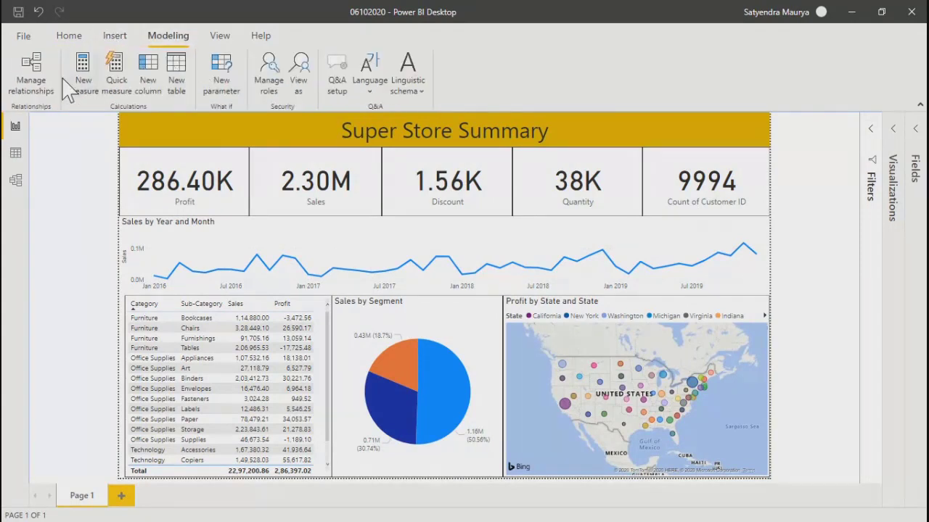
left_click(38, 81)
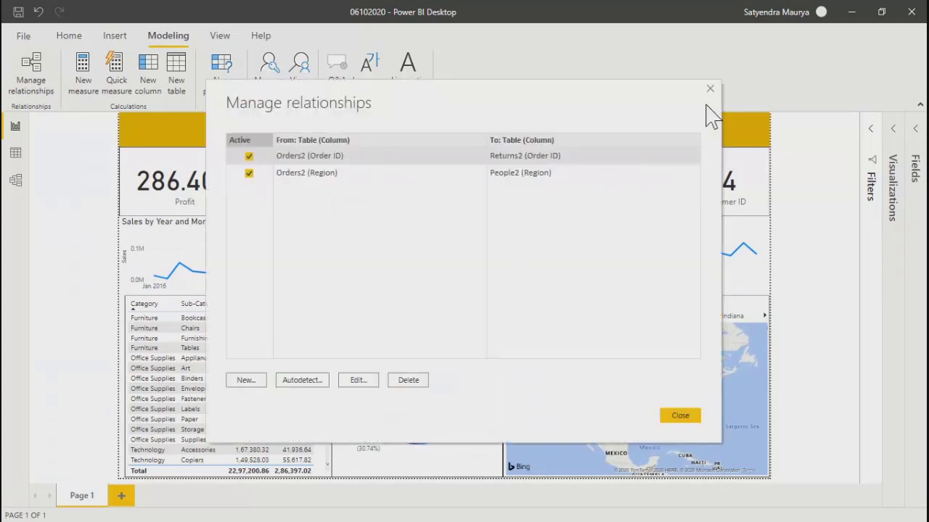
left_click(710, 90)
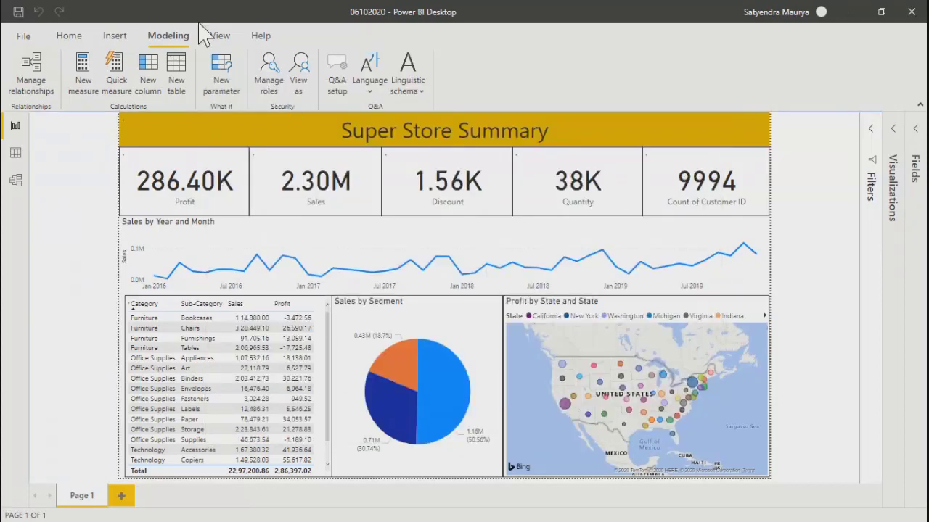
Step: Examine the view options and the drill and format options available for the Sales by Year and Month chart
left_click(219, 35)
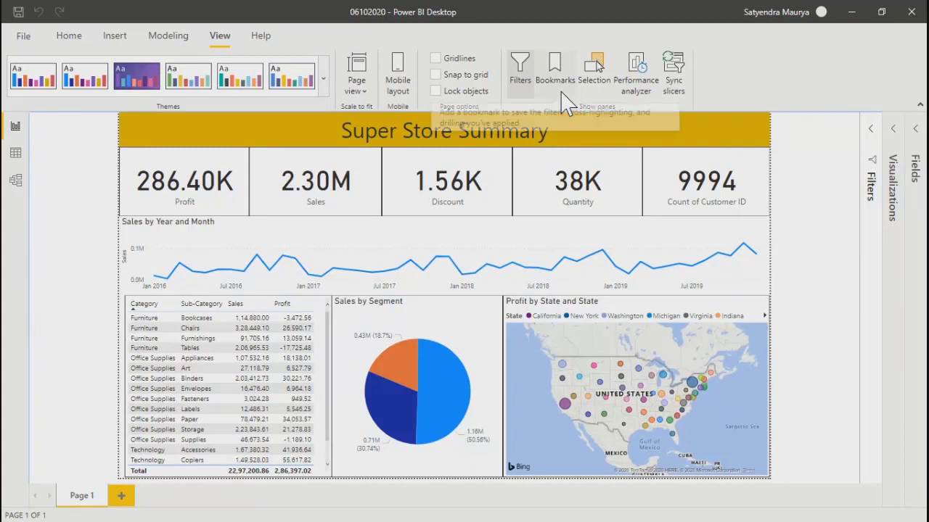
left_click(228, 241)
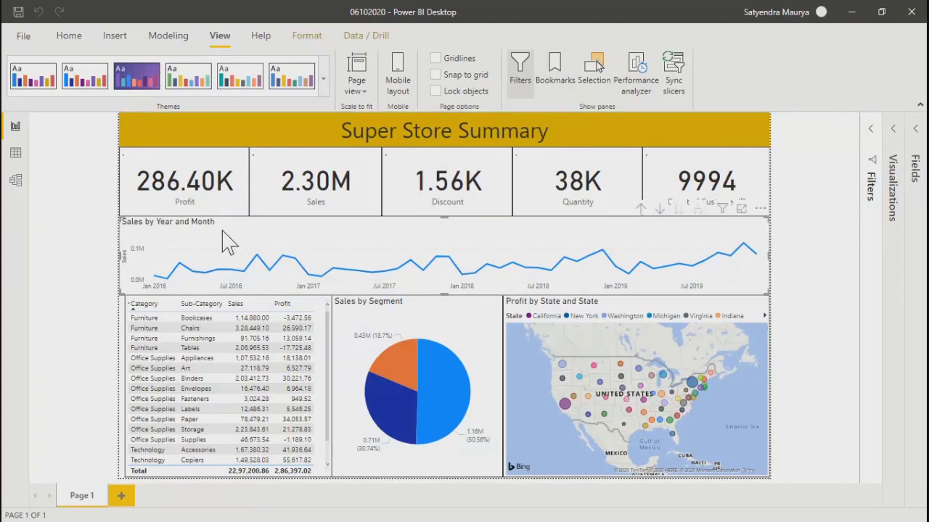
left_click(359, 38)
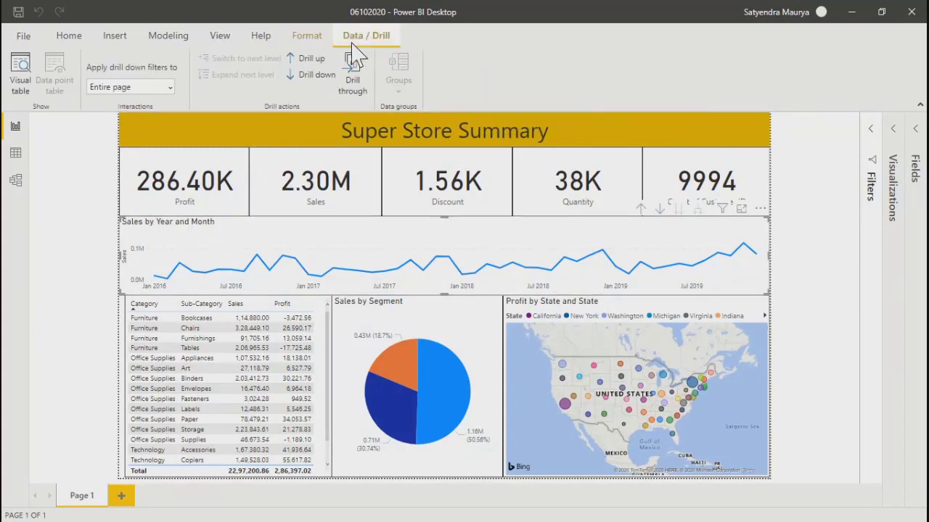
left_click(305, 37)
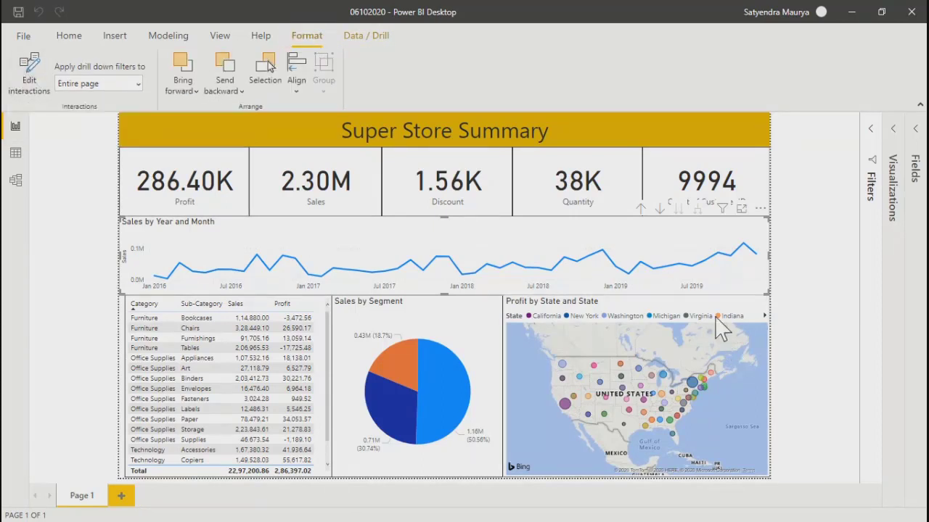
left_click(808, 296)
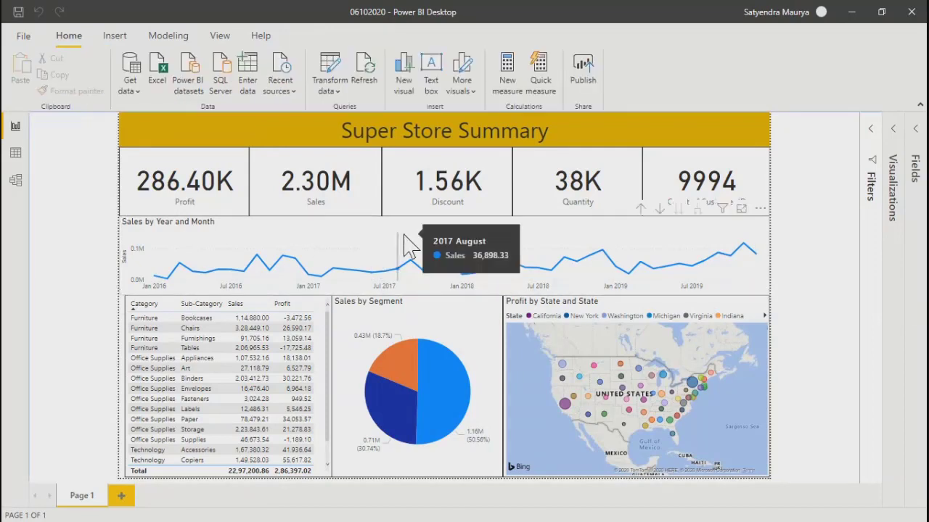
left_click(323, 243)
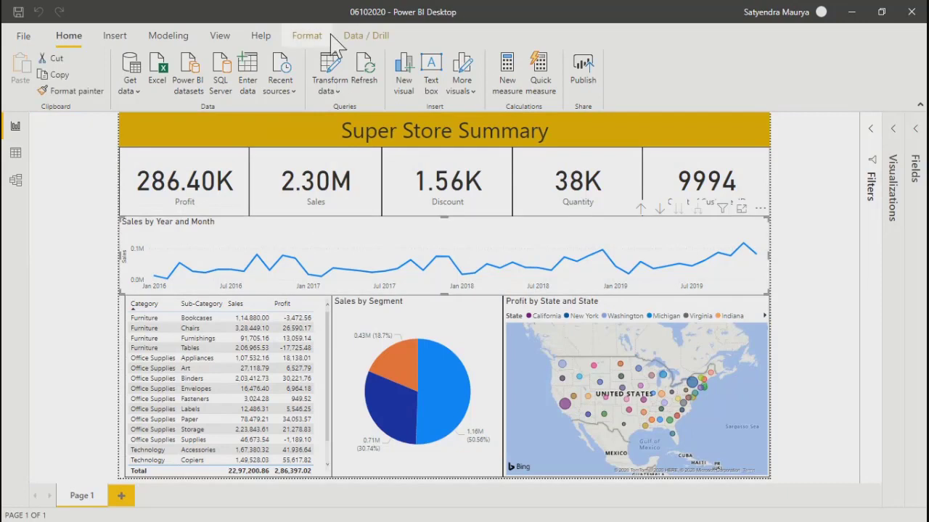
left_click(308, 36)
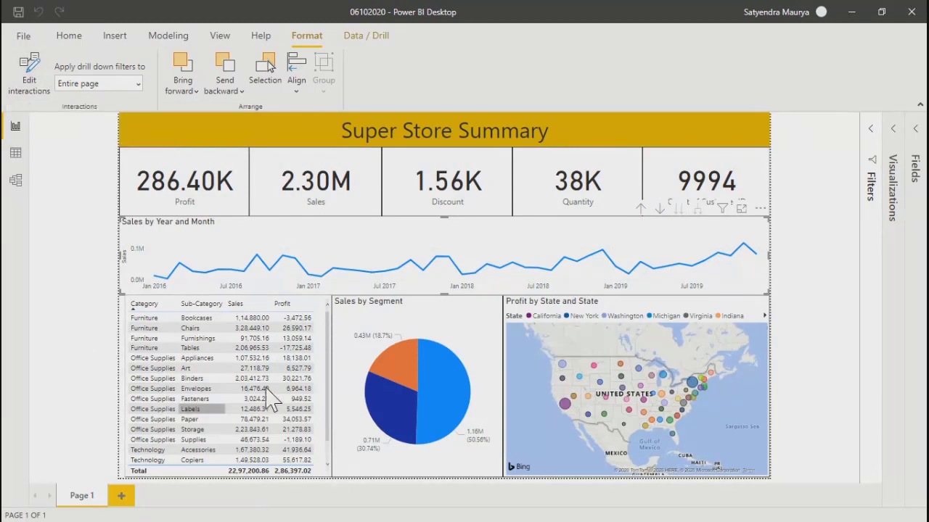
Step: Extend the category table's left edge to line up with the dashboard's left border, and deselect the table
left_click(138, 365)
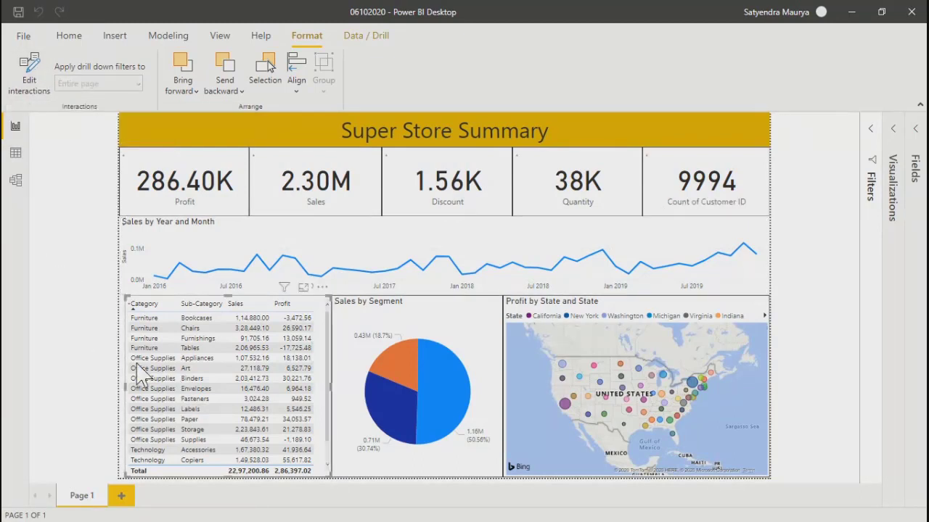
left_click_drag(123, 386, 118, 386)
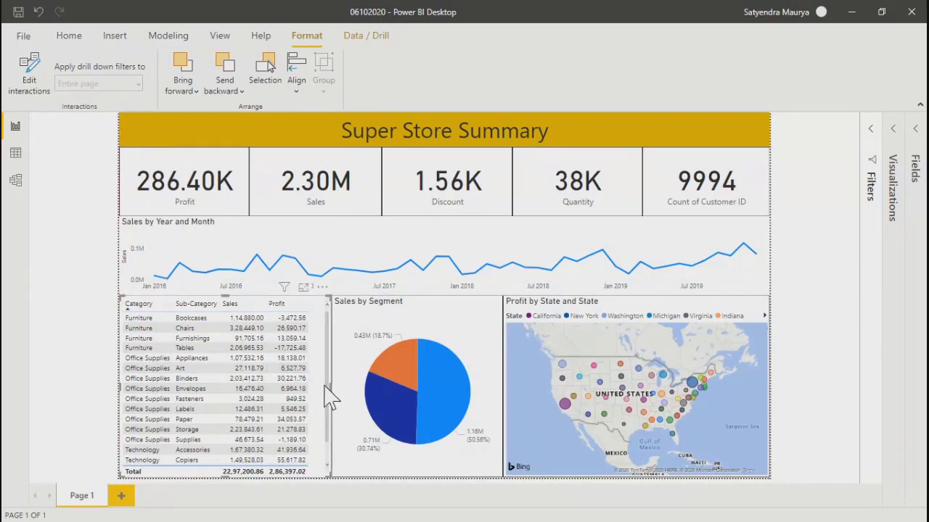
left_click_drag(326, 389, 328, 451)
left_click(83, 386)
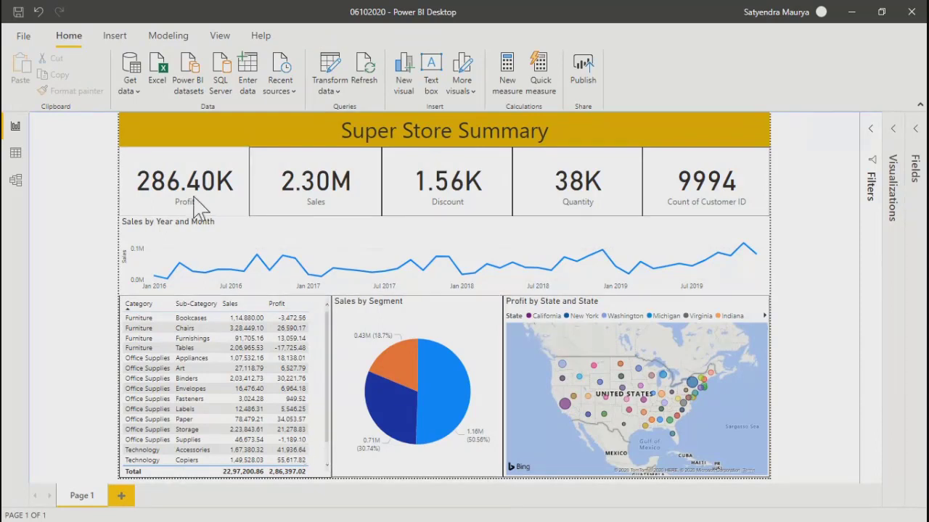
Step: Cross-filter the report by the California bubble on the map and clear the filter again
left_click(565, 405)
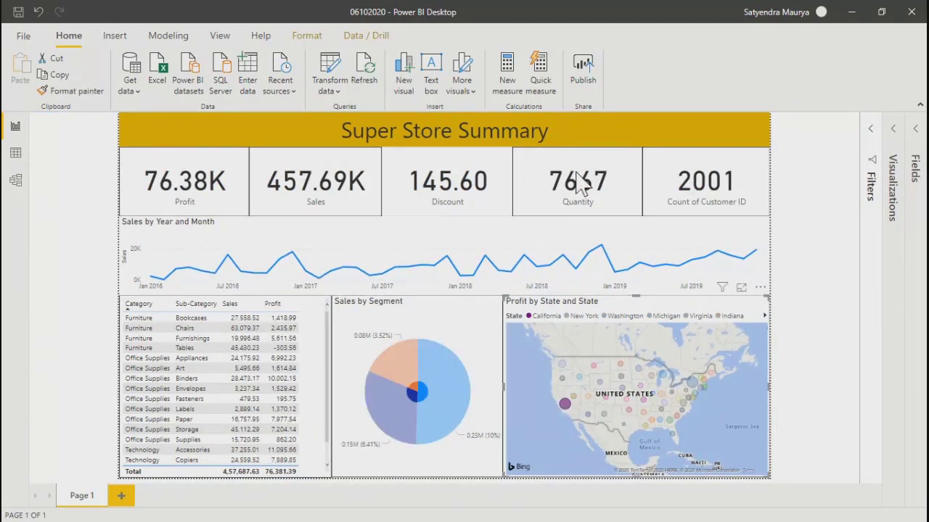
left_click(565, 405)
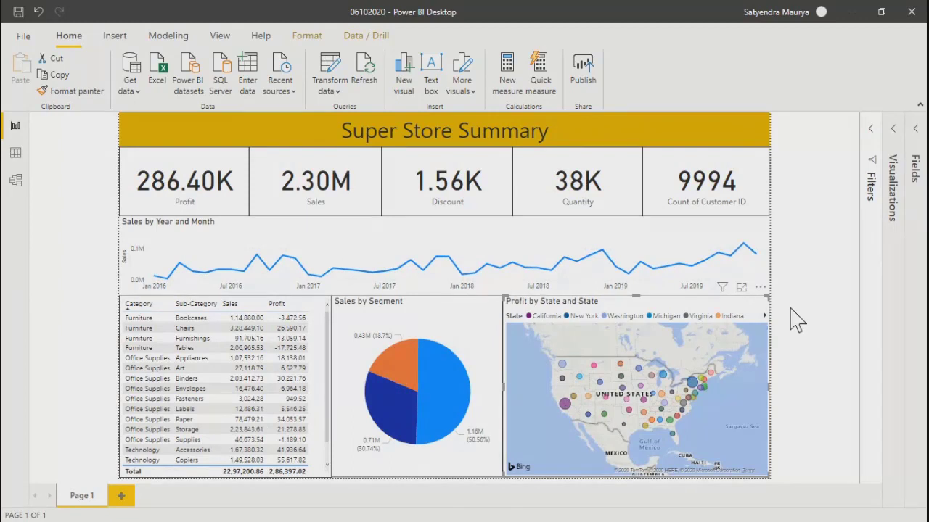
Step: Turn on interaction editing from the Profit card and compare its controls with those of the Sales by Year and Month chart
left_click(172, 169)
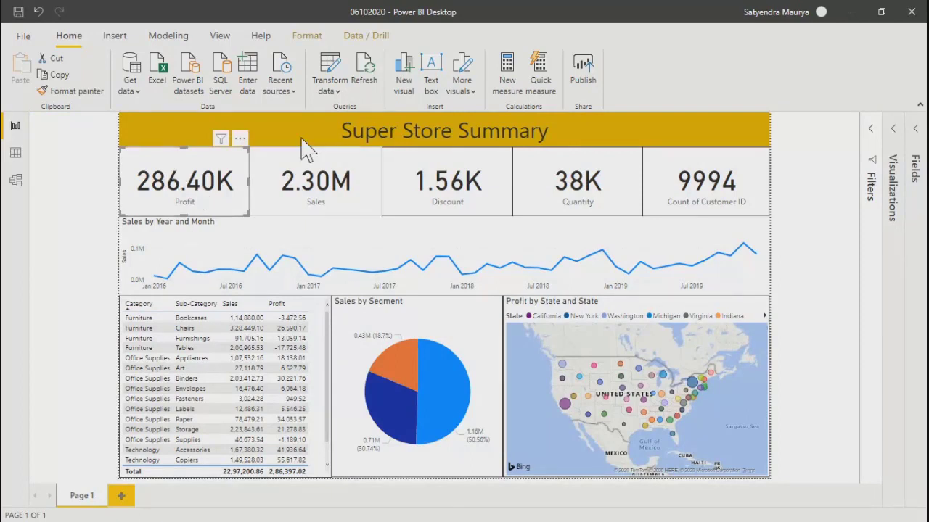
left_click(315, 36)
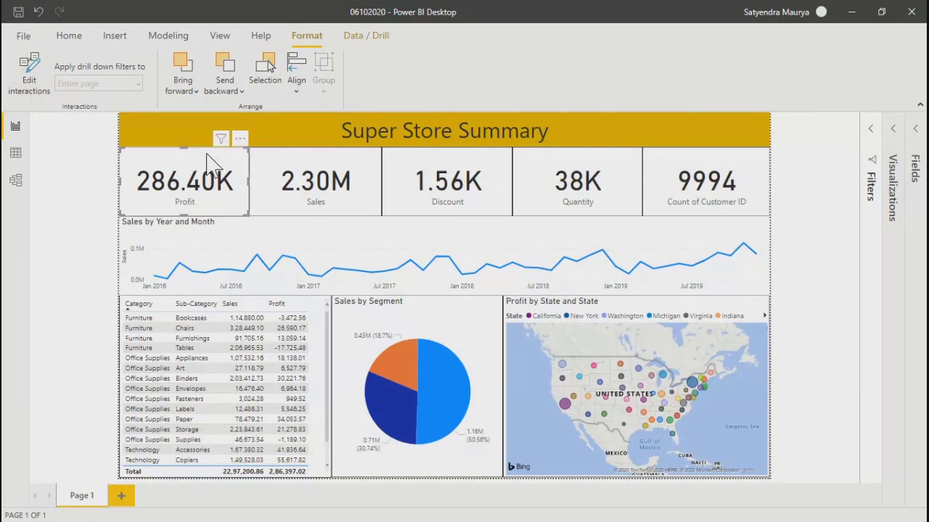
left_click(30, 84)
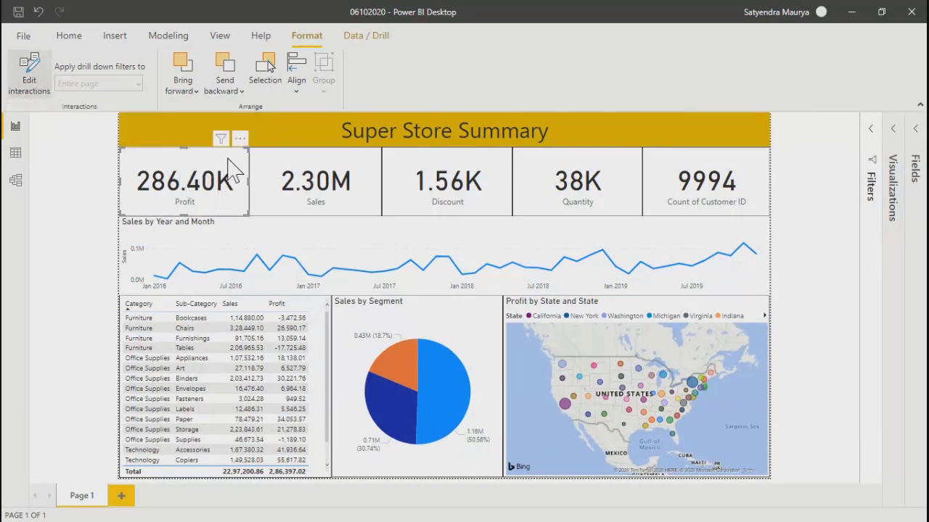
left_click(239, 138)
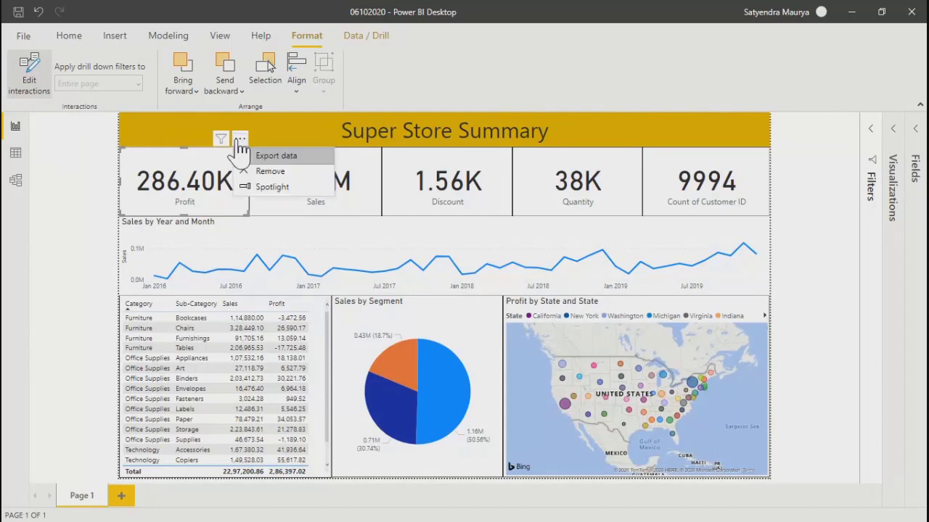
left_click(29, 82)
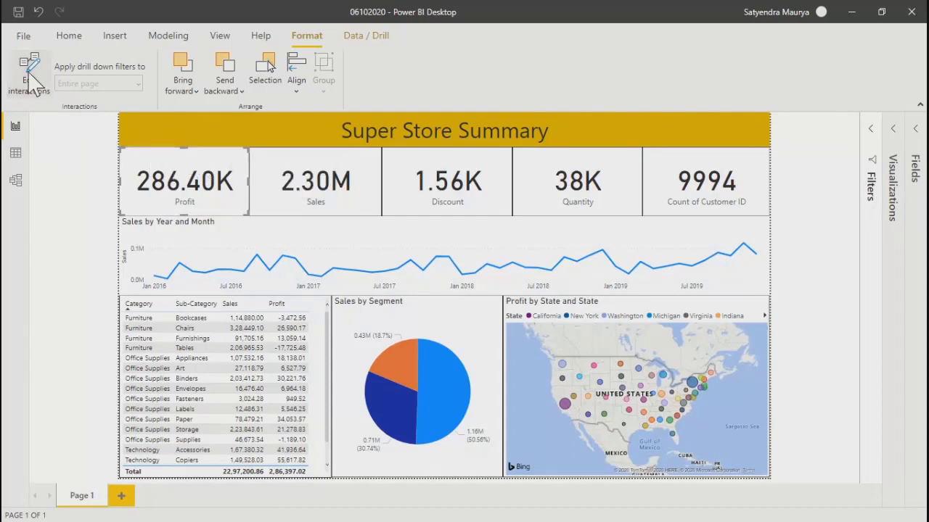
left_click(29, 78)
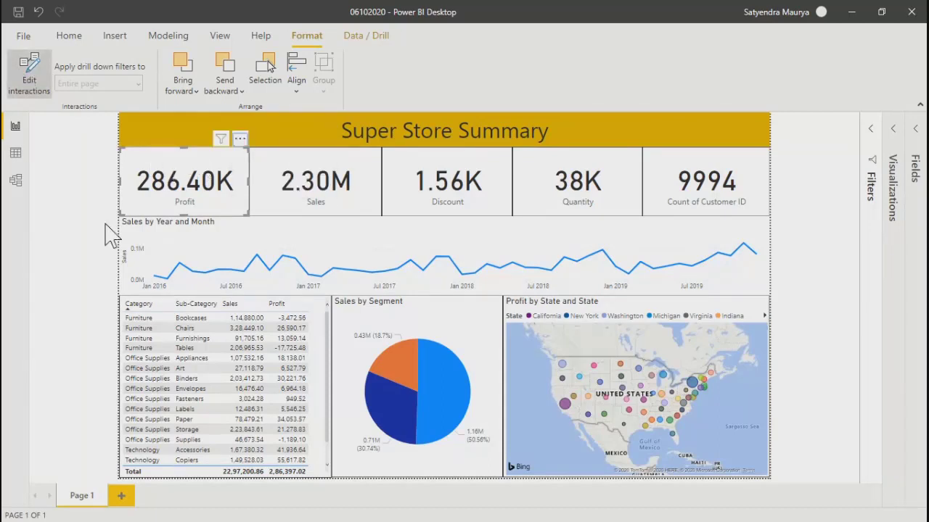
left_click(196, 246)
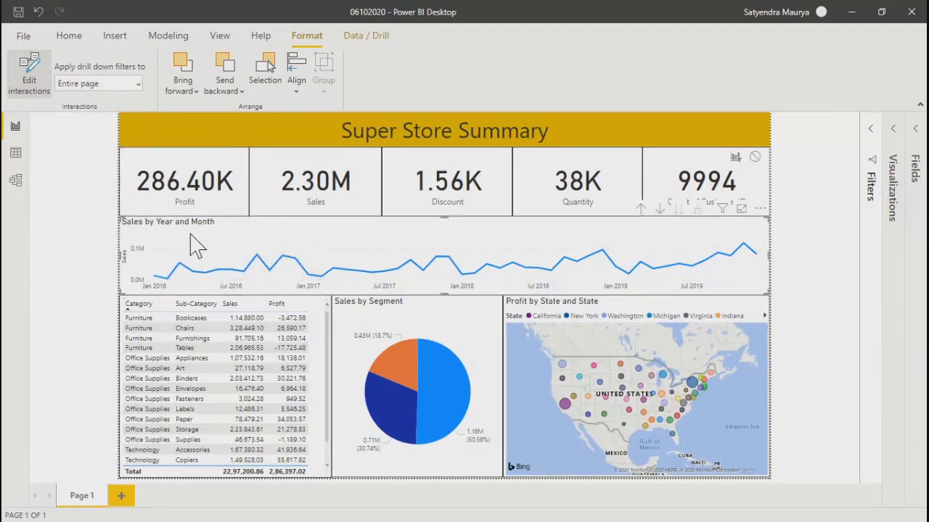
left_click(185, 170)
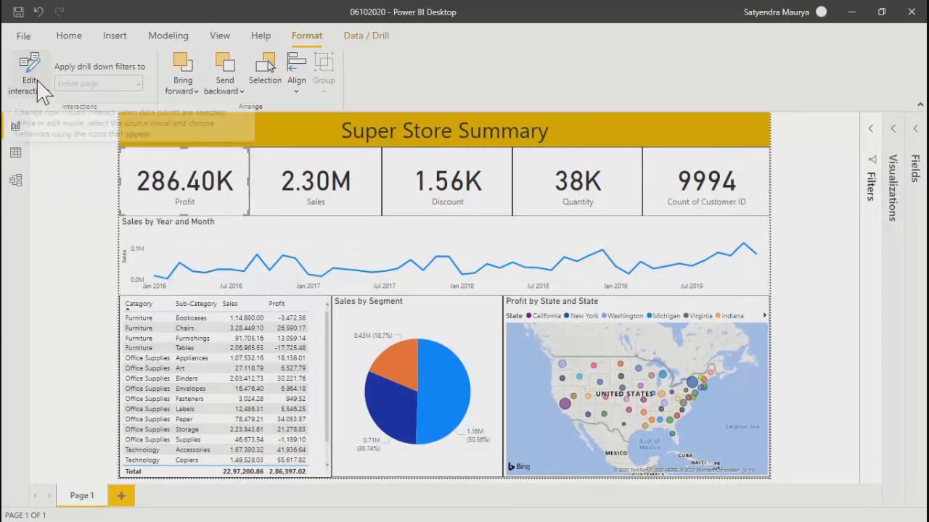
Step: Apply the Sales by Year and Month chart's drill-down filters to the selected visual only
left_click(251, 254)
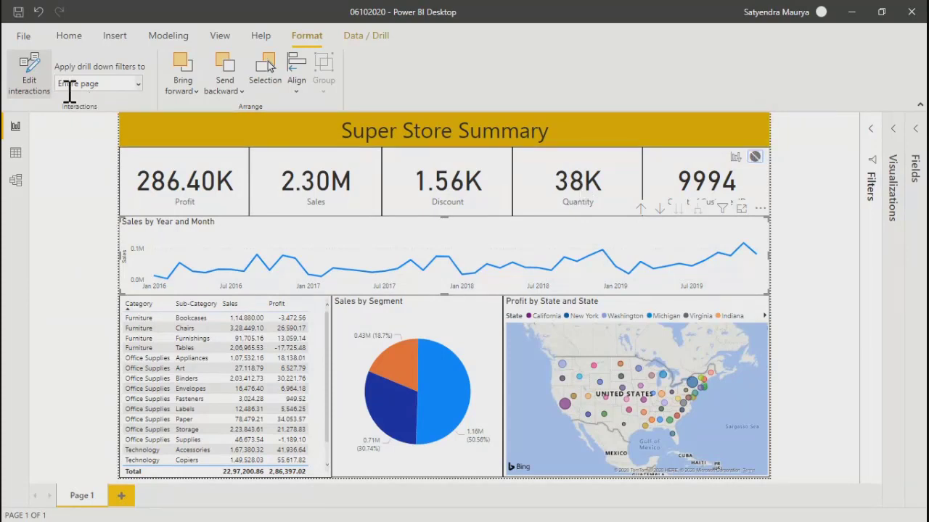
left_click(138, 84)
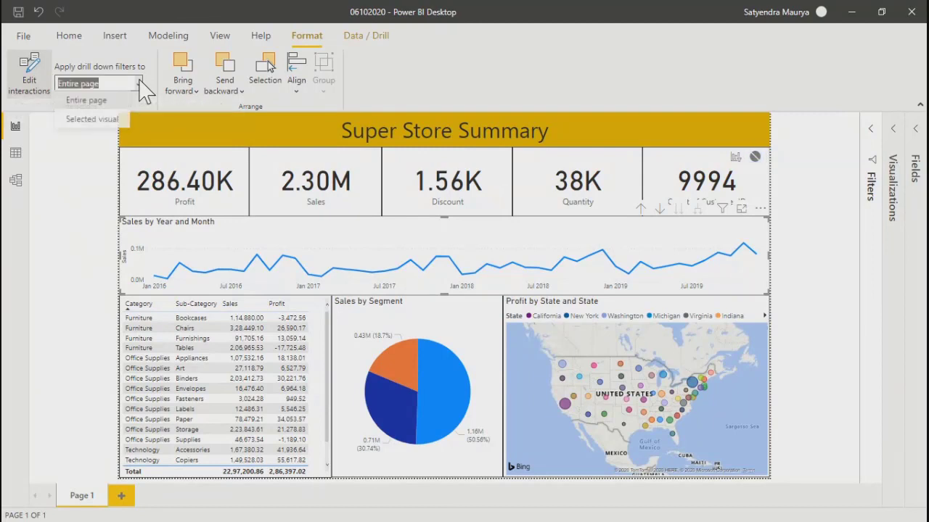
left_click(92, 121)
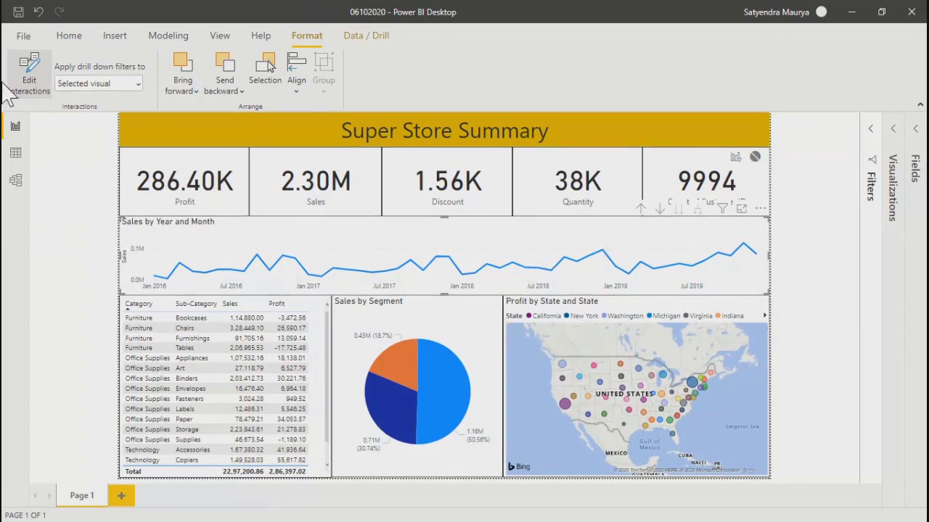
Step: Try the filter interaction from the Sales by Year and Month chart on the Count of Customer ID card, ending with no interaction
left_click(26, 79)
left_click(26, 81)
left_click(736, 158)
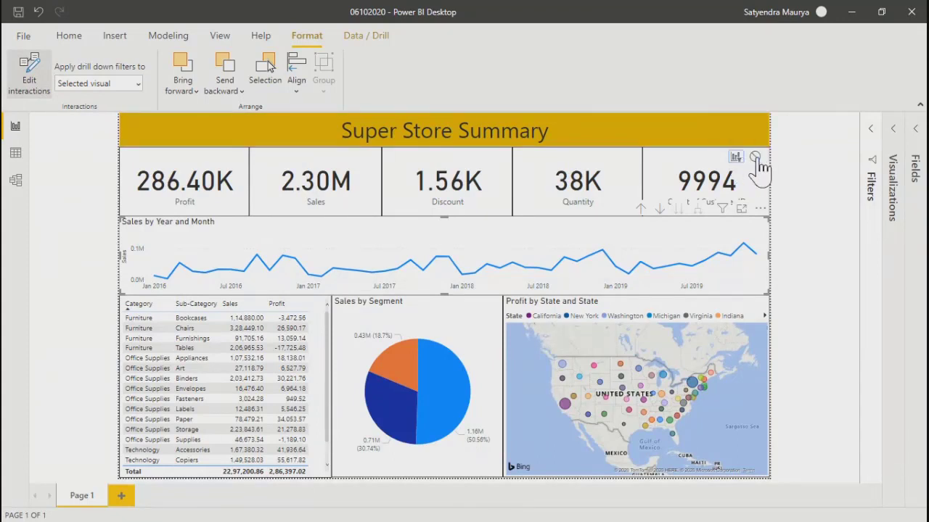
left_click(754, 157)
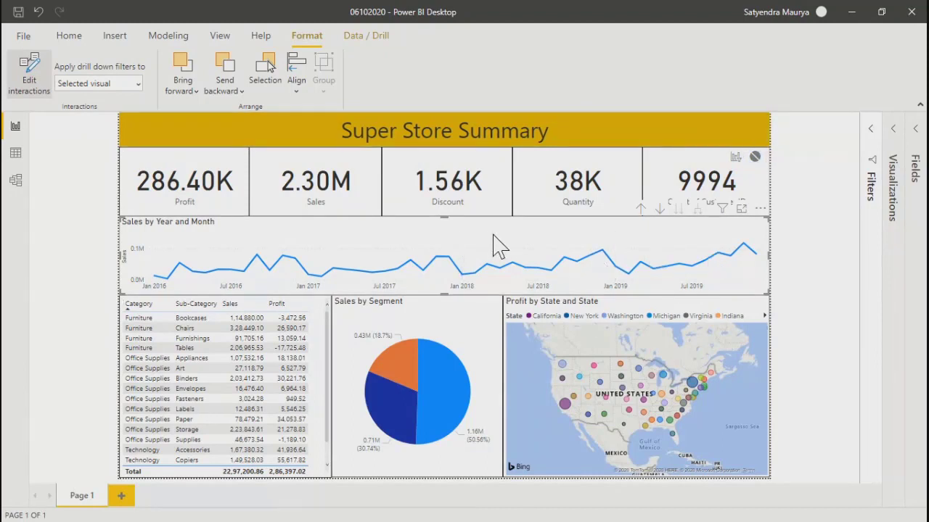
Step: Cross-filter the report by the pie chart's segments, ending with Corporate, and stop the pie from filtering the Sales by Year and Month chart
left_click(468, 398)
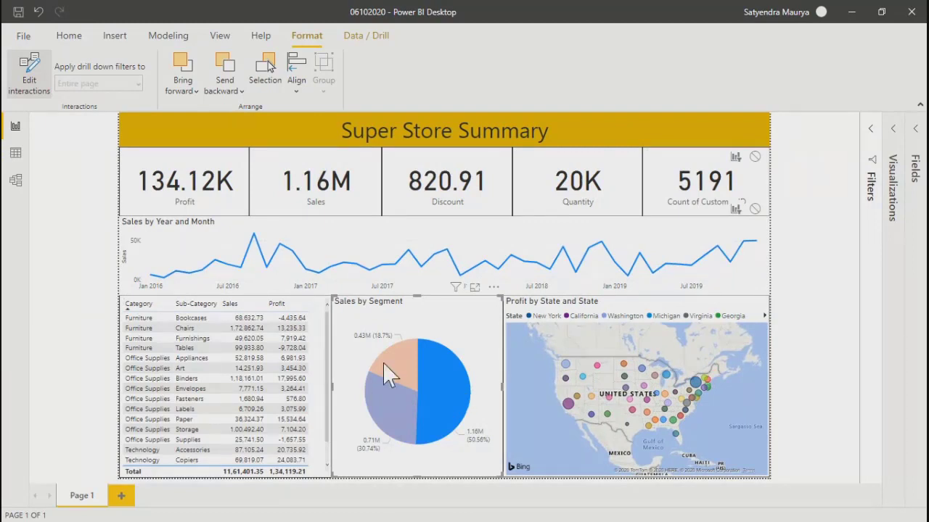
left_click(402, 361)
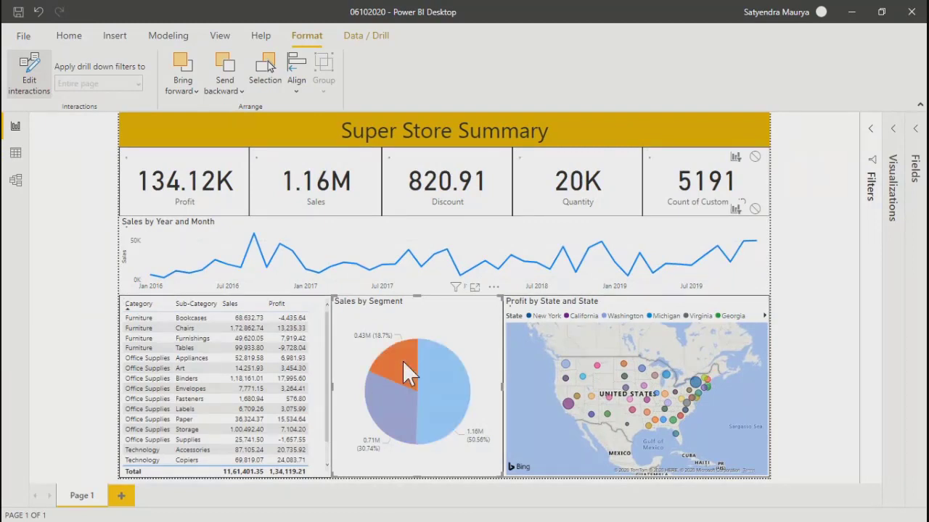
left_click(385, 395)
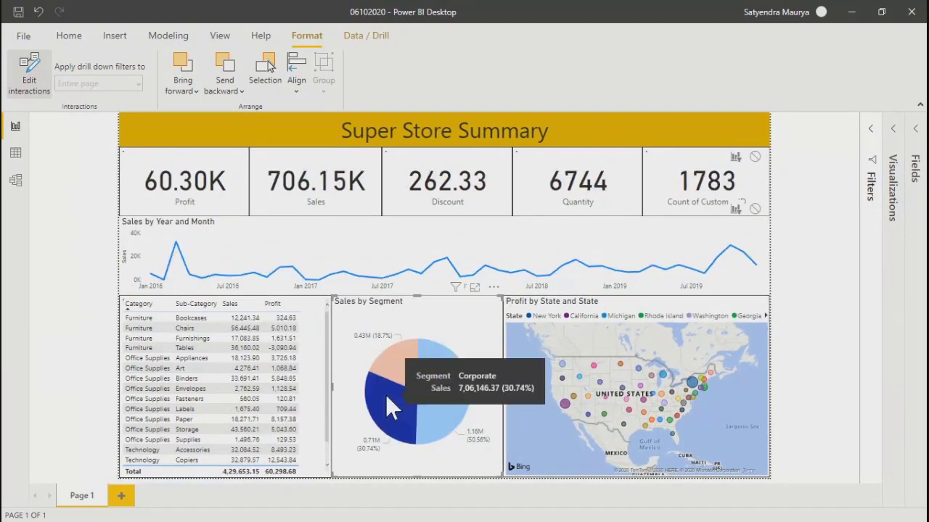
left_click(754, 209)
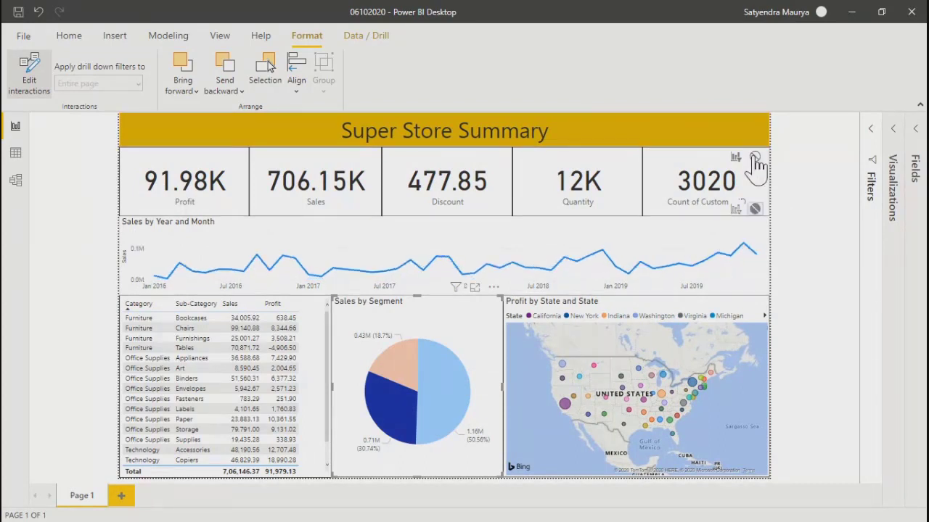
Step: Cross-filter the report by the Sales by Segment pie segments and by California on the map to compare the trend chart's response
left_click(430, 387)
left_click(429, 387)
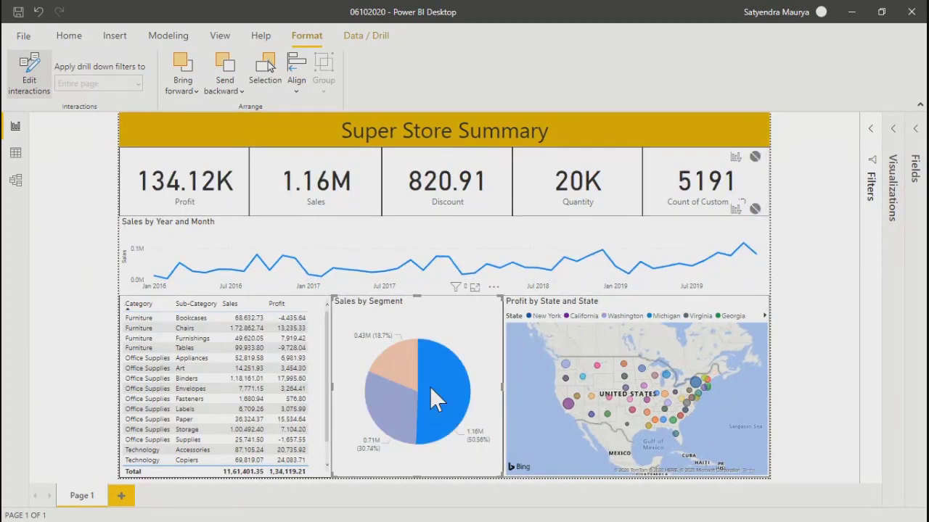
left_click(403, 363)
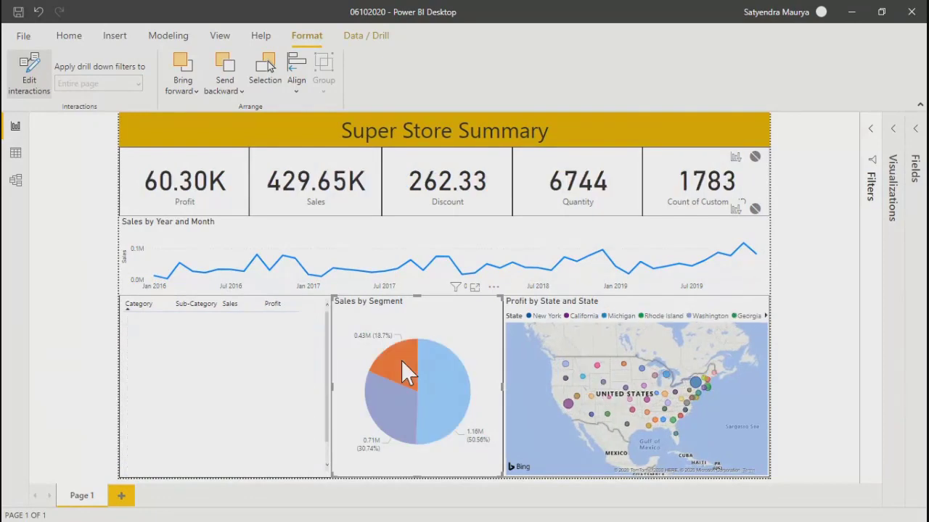
left_click(435, 396)
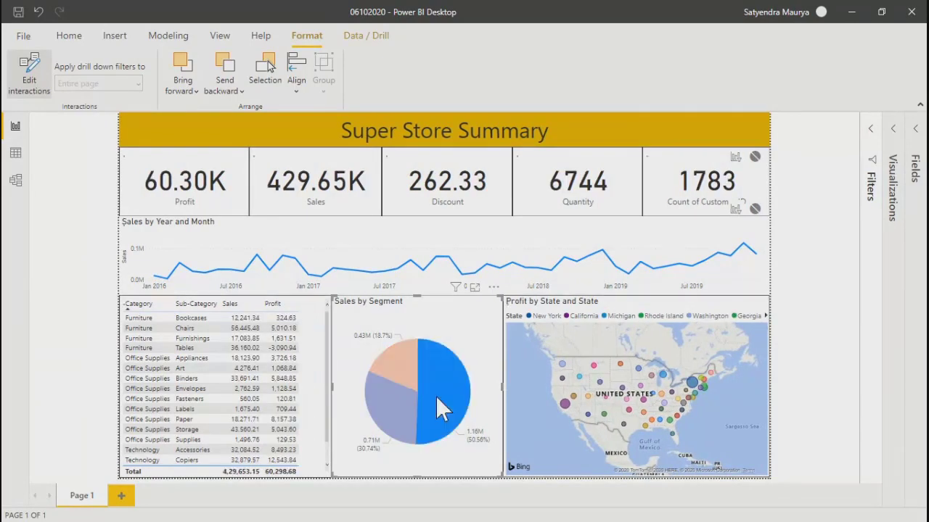
left_click(571, 402)
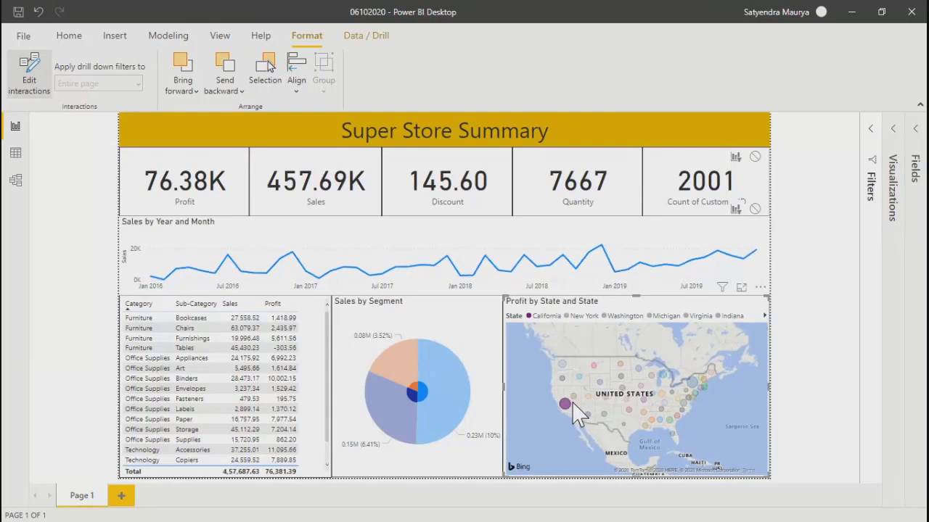
Step: Cycle through the Sales by Segment pie segments to check which visuals they filter and whether the Sales by Year and Month chart responds
left_click(439, 368)
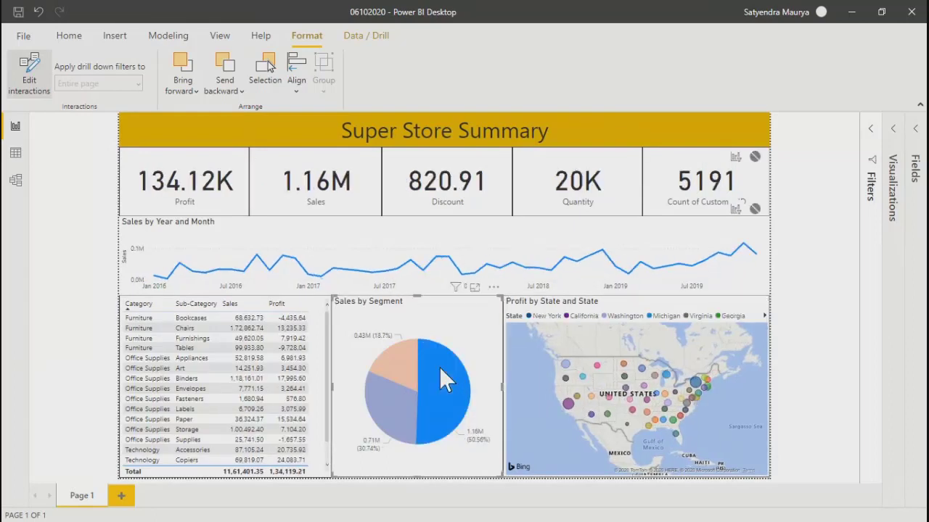
left_click(398, 368)
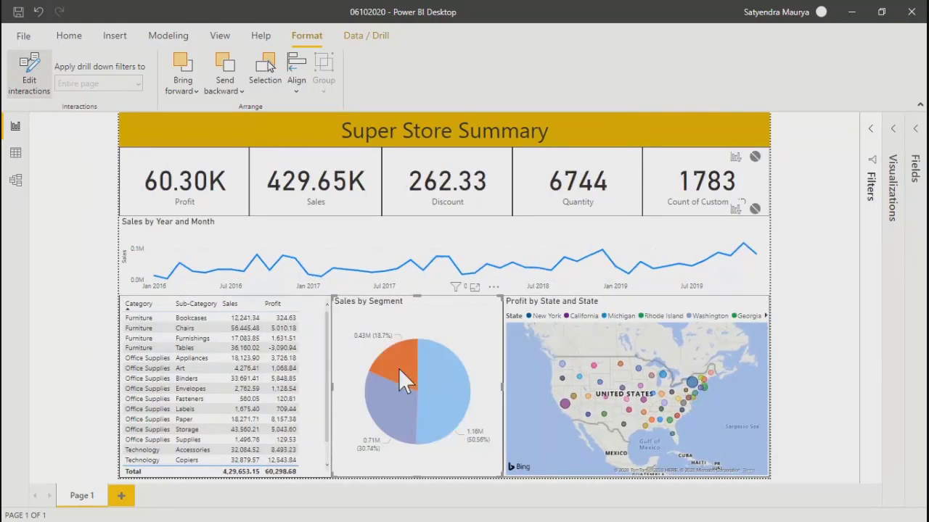
left_click(394, 421)
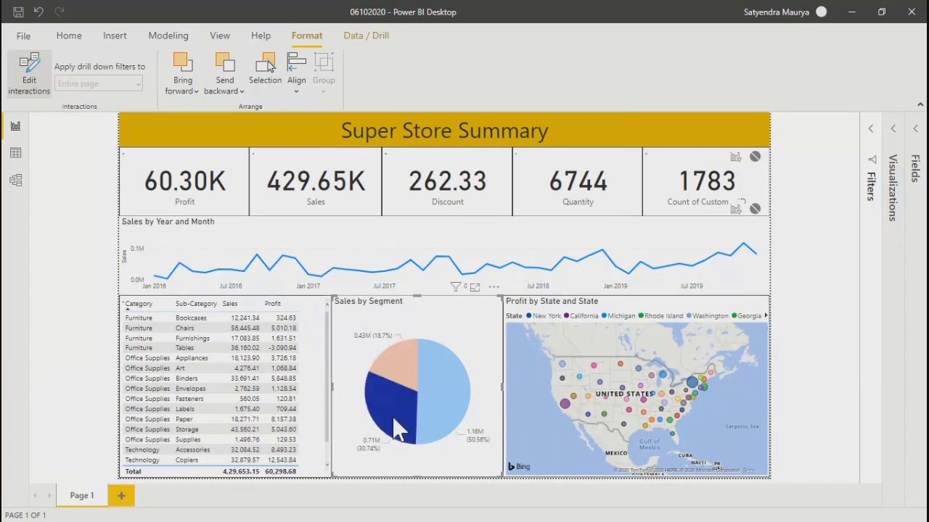
left_click(438, 397)
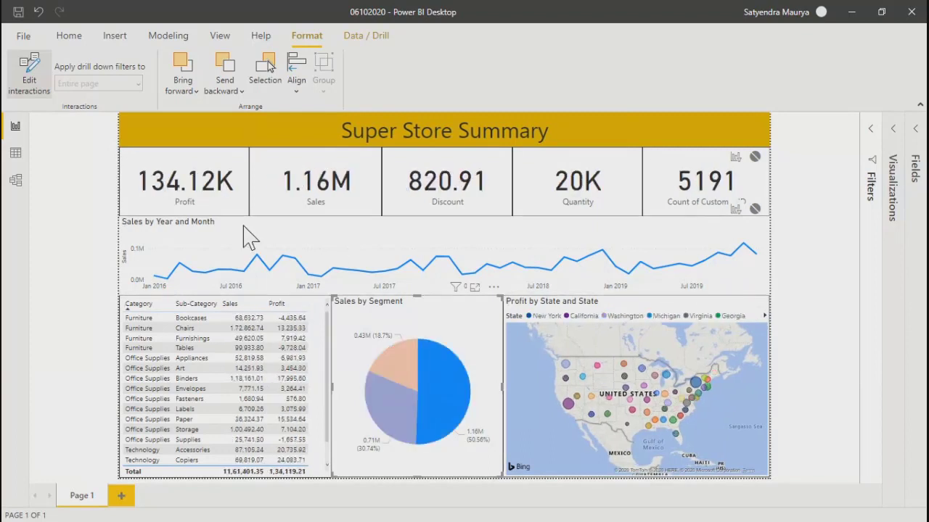
left_click(399, 357)
left_click(386, 393)
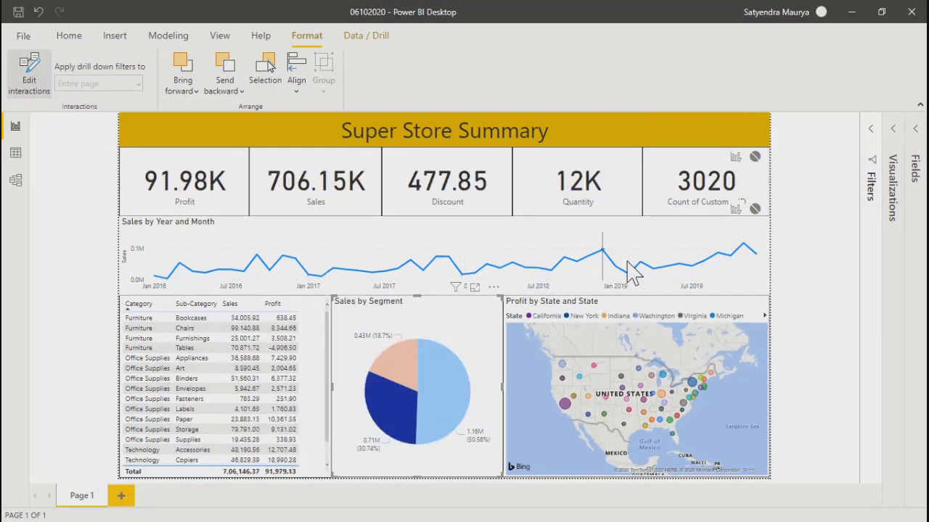
left_click(442, 386)
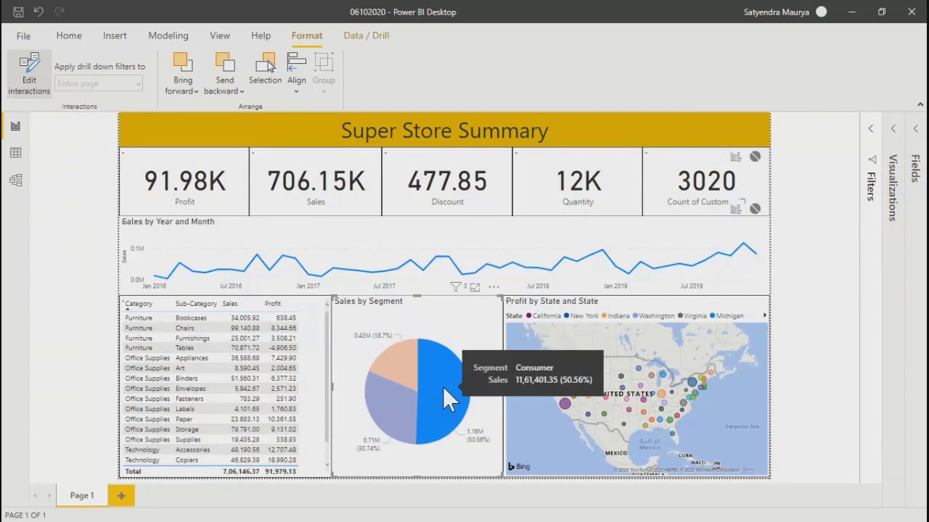
left_click(394, 361)
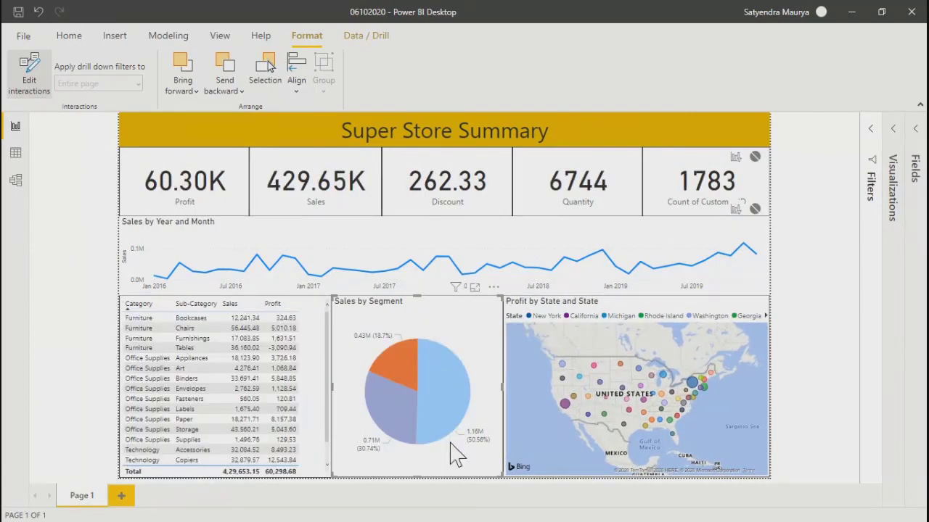
Step: Filter the report by California on the map, clear that filter, and compare the interaction controls of the line and pie charts
left_click(565, 405)
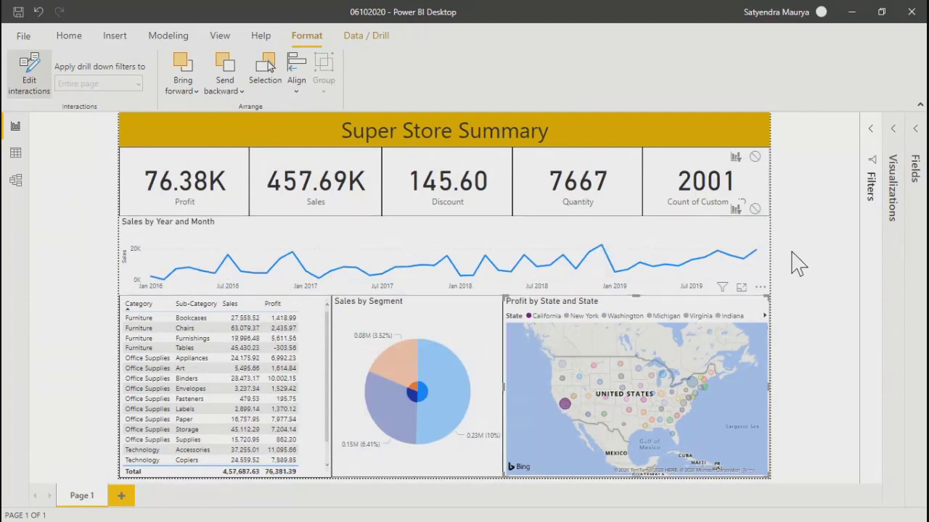
mouse_move(332, 266)
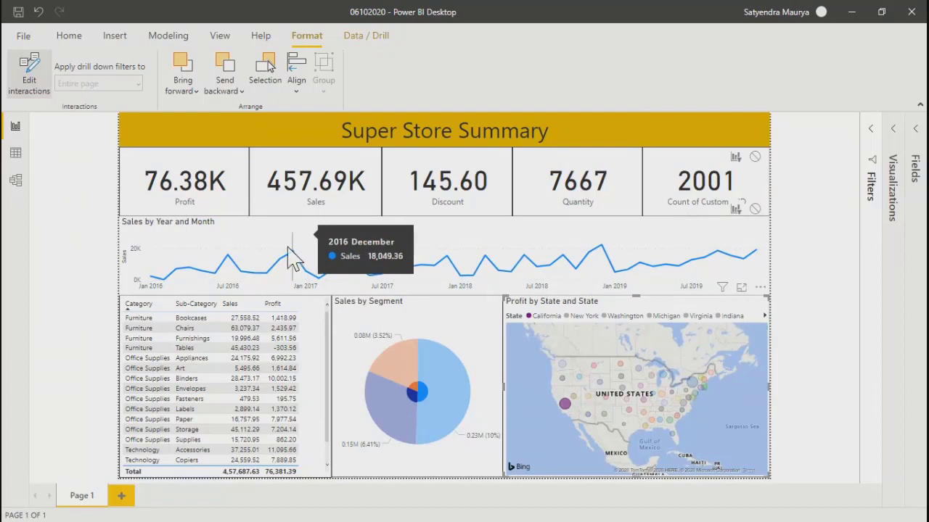
left_click(228, 245)
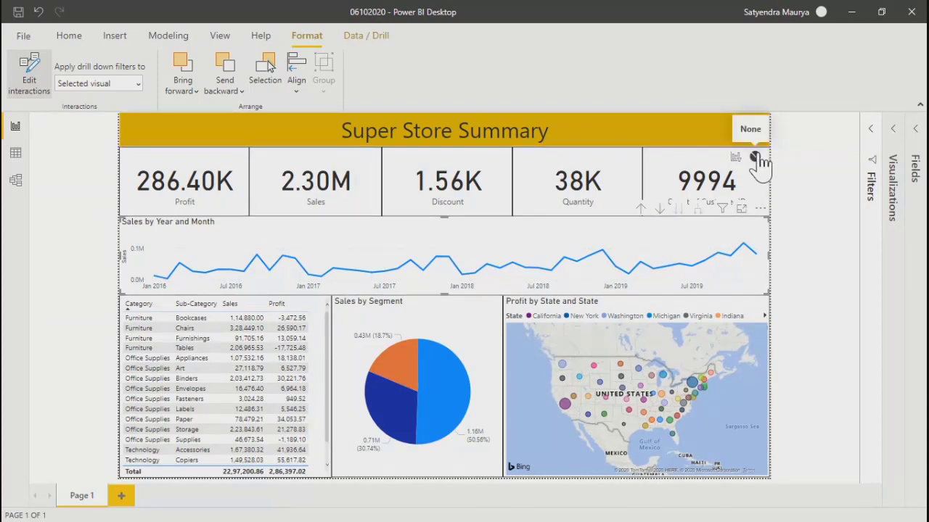
left_click(451, 323)
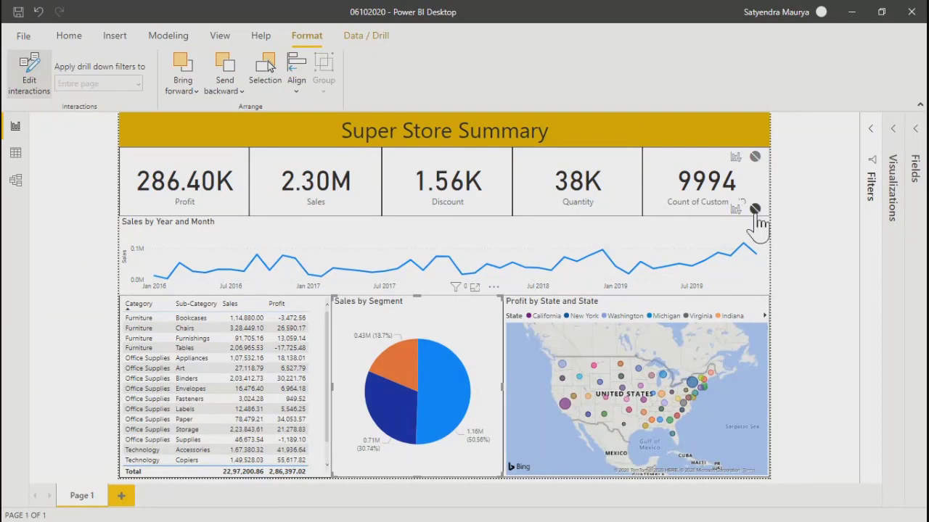
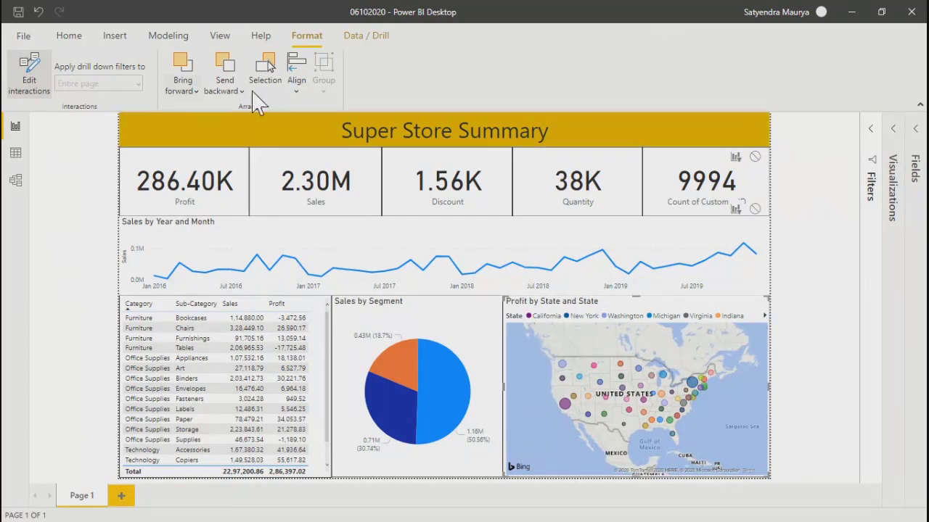
Step: Rename the report page as summary and deselect the map
double_click(83, 496)
type("Dashbaor")
key("BackSpace")
key("BackSpace")
key("BackSpace")
key("BackSpace")
key("BackSpace")
key("BackSpace")
key("BackSpace")
type("ma")
key("Return")
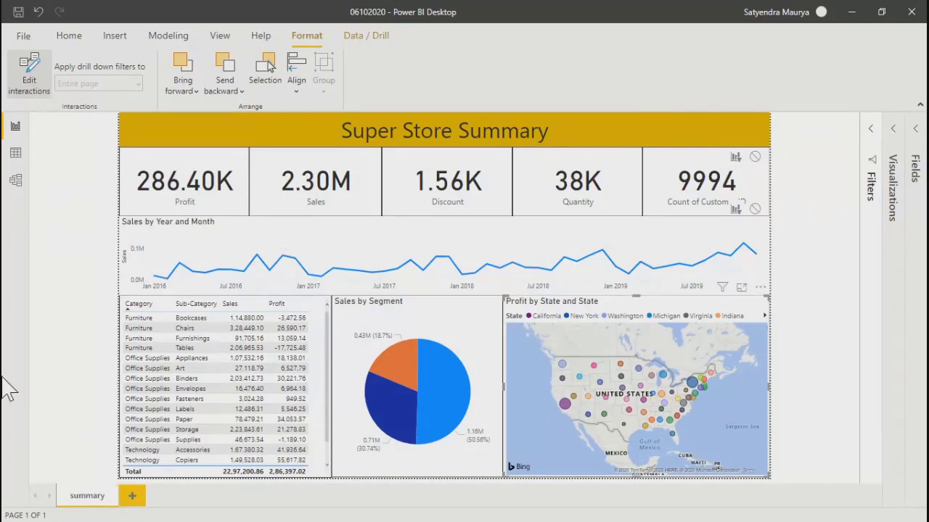
left_click(90, 343)
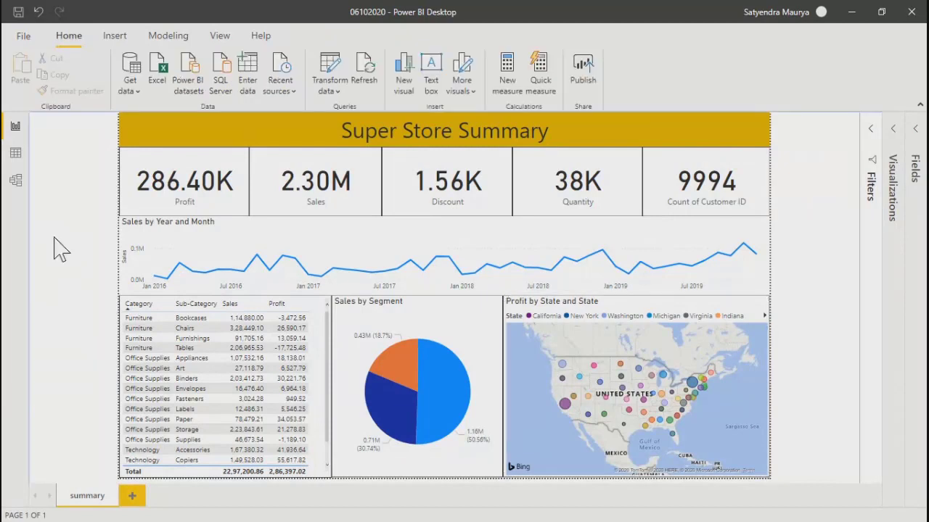
Step: Turn on the border of the Sales by Year and Month chart and adjust the chart's left edge slightly
left_click(894, 185)
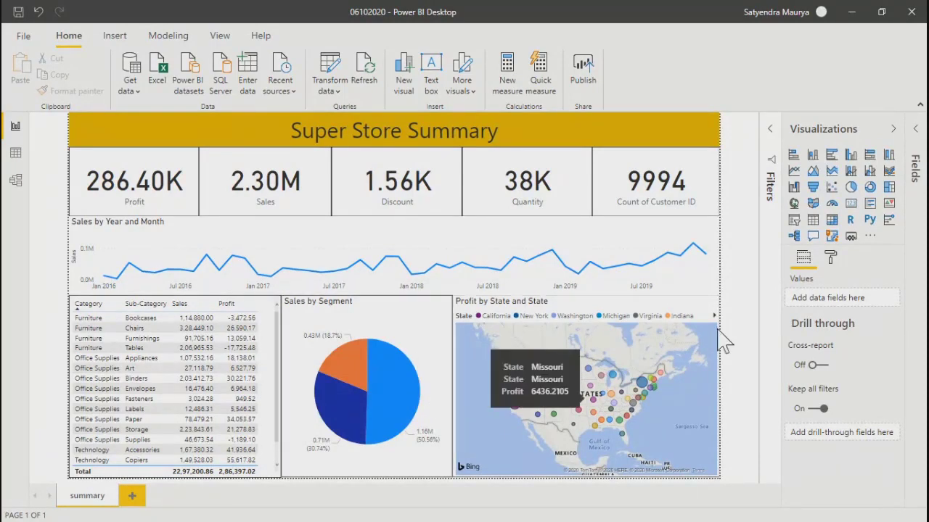
left_click(317, 252)
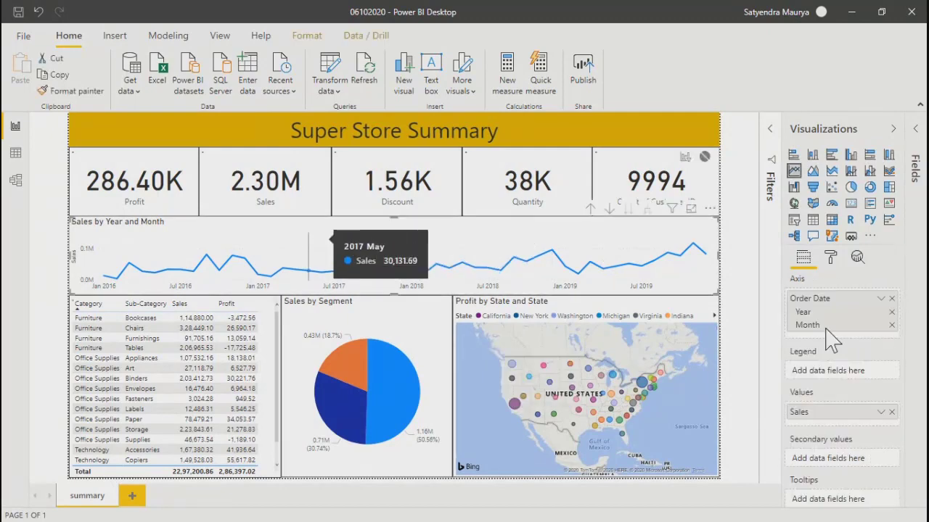
left_click(915, 134)
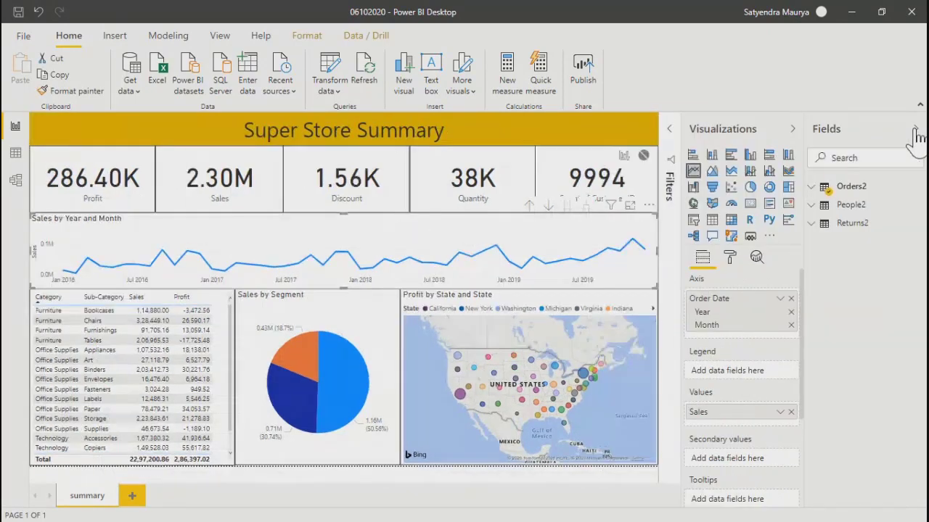
left_click(730, 258)
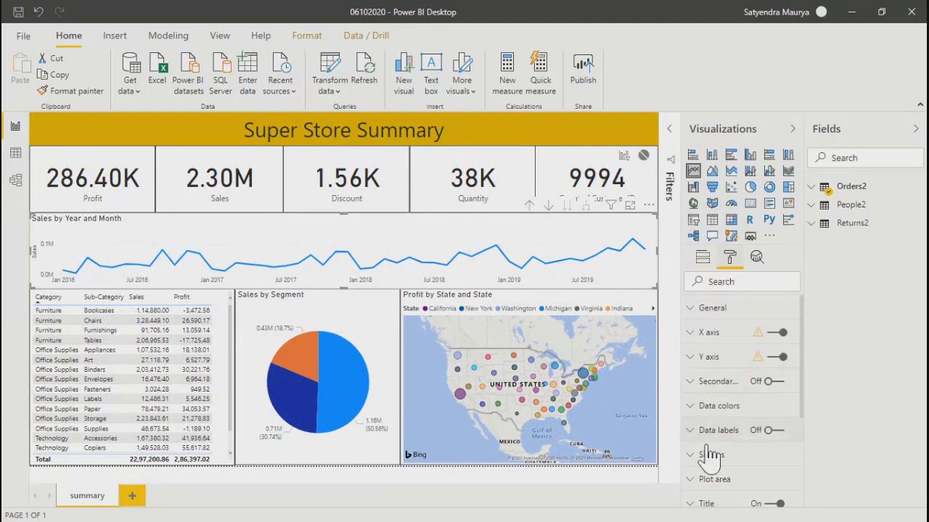
scroll(707, 459, "down", 3)
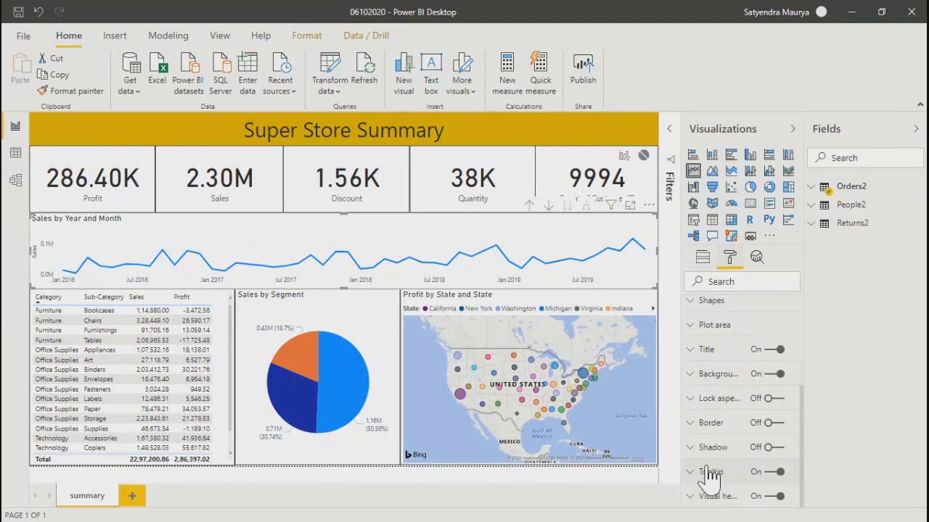
left_click(775, 423)
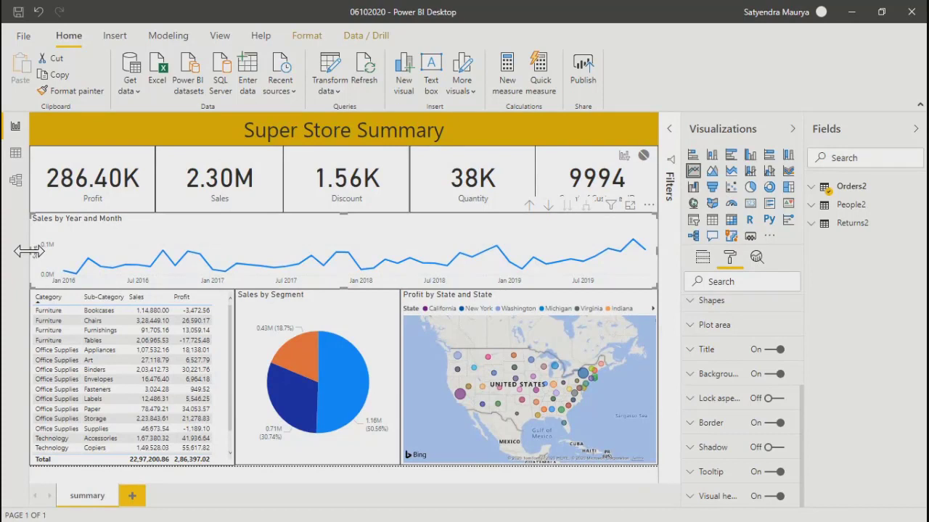
left_click_drag(33, 251, 37, 263)
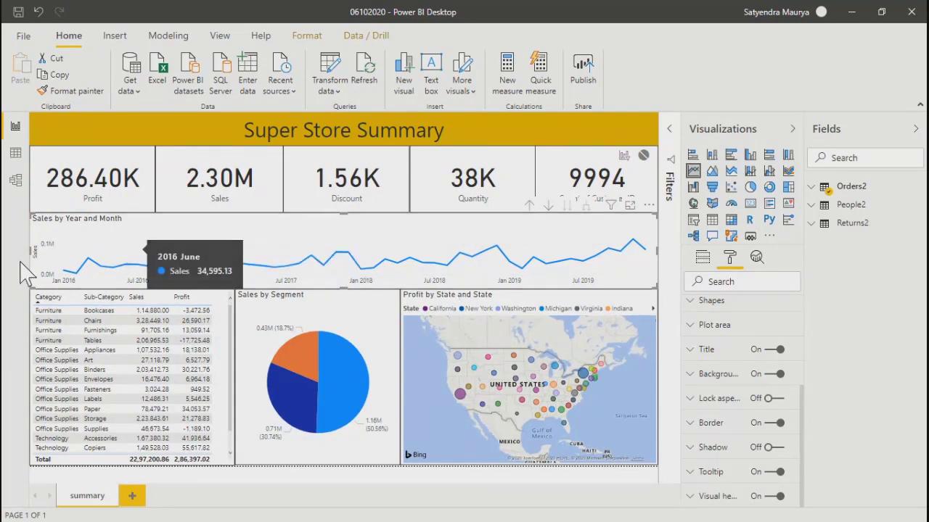
mouse_move(30, 253)
left_mouse_down()
mouse_move(41, 253)
mouse_move(34, 257)
left_mouse_up()
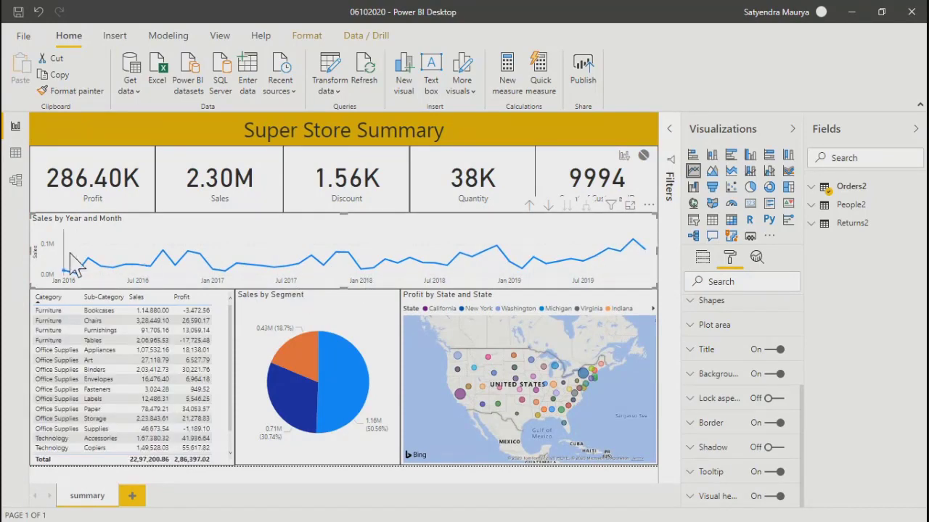
mouse_move(70, 254)
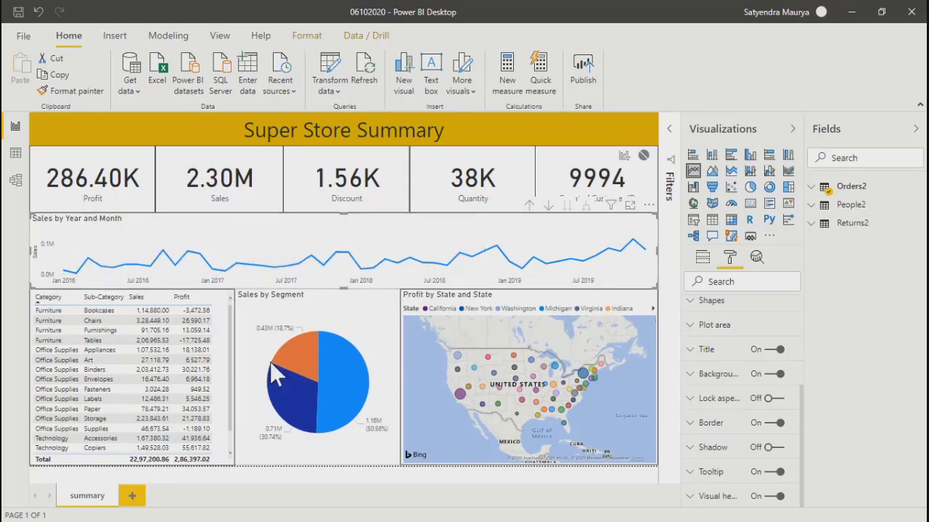
Step: Review the fields used by the Sales by Segment pie chart and add a new report page
left_click(345, 313)
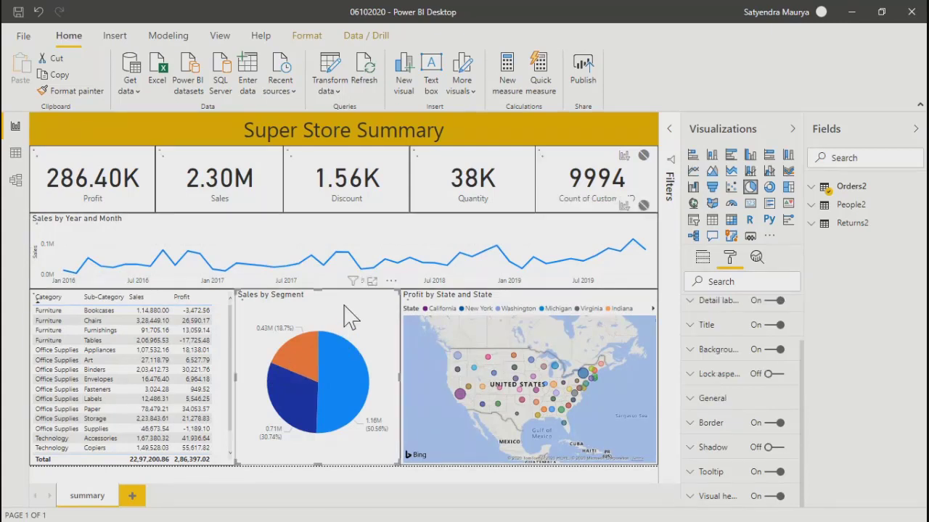
left_click(702, 259)
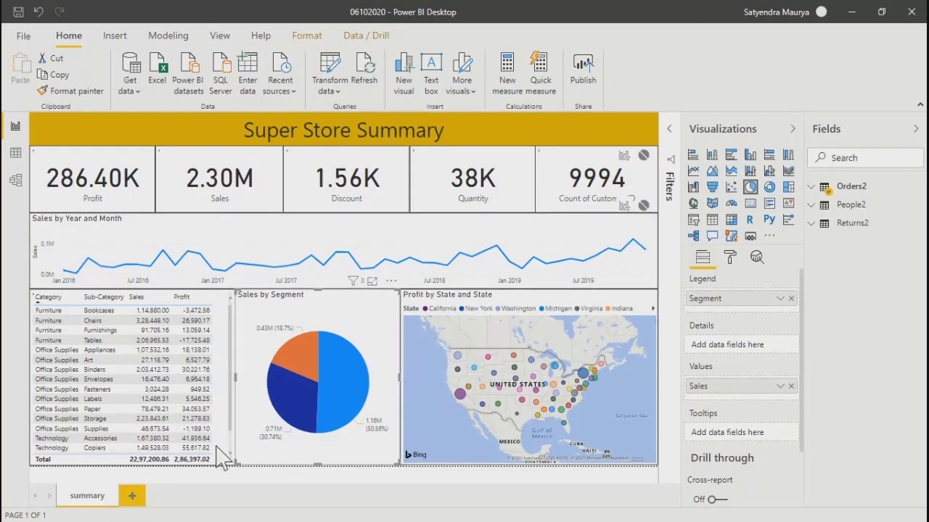
left_click(132, 496)
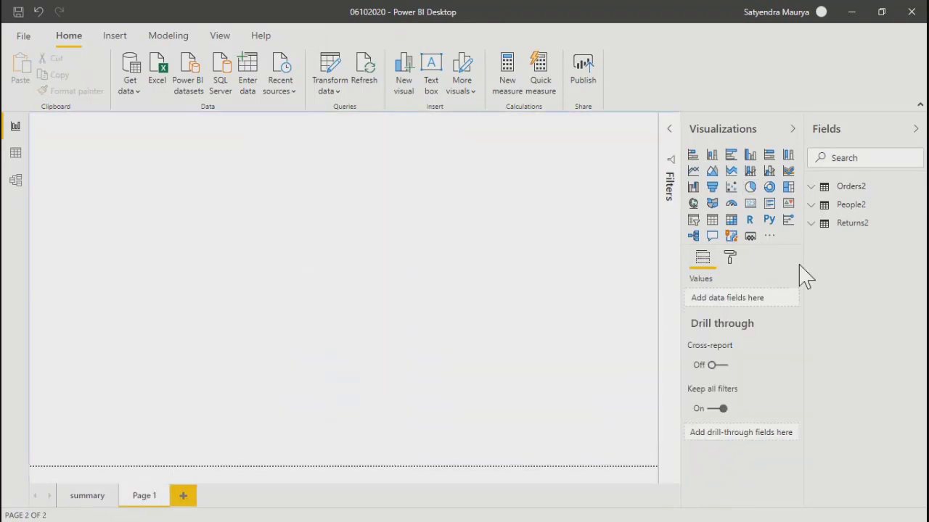
Step: Insert a pie chart of Sales by Order Date from the Orders2 table and enlarge it to cover over half the page's width
left_click(769, 187)
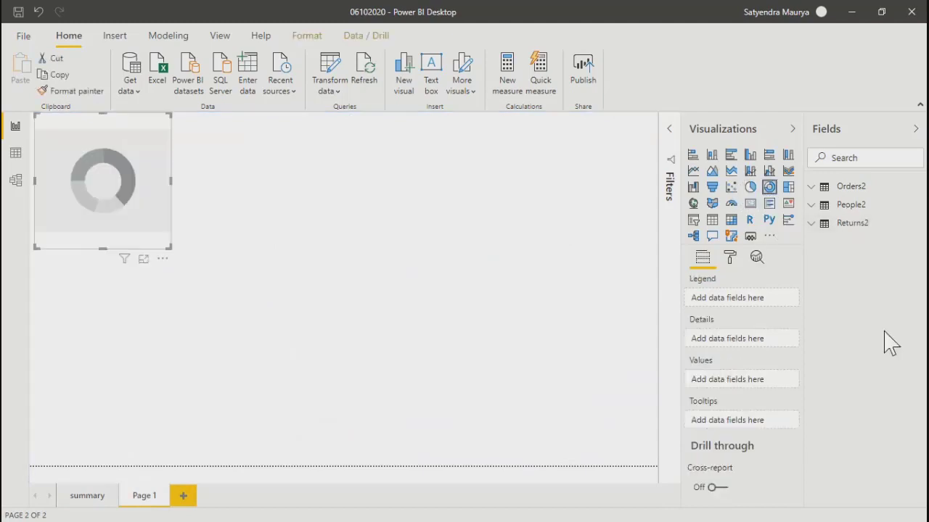
left_click(750, 188)
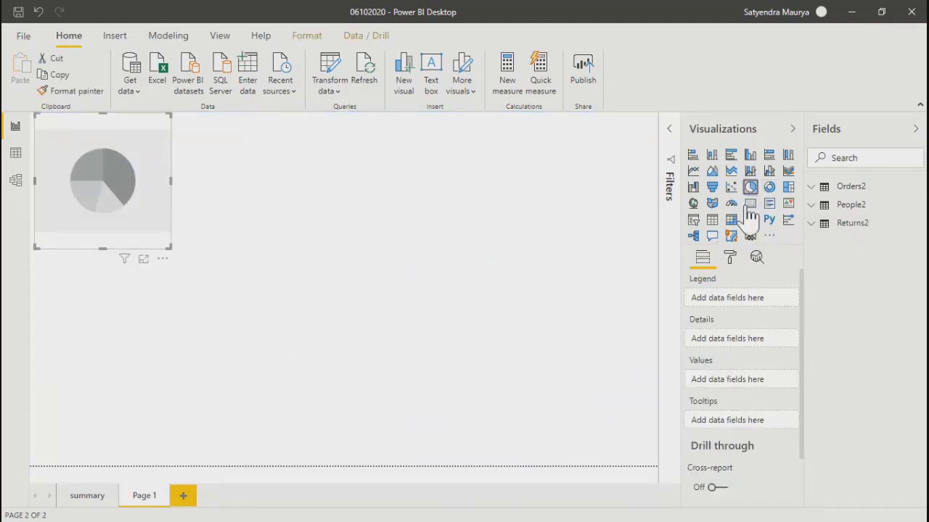
left_click(813, 186)
left_click(829, 452)
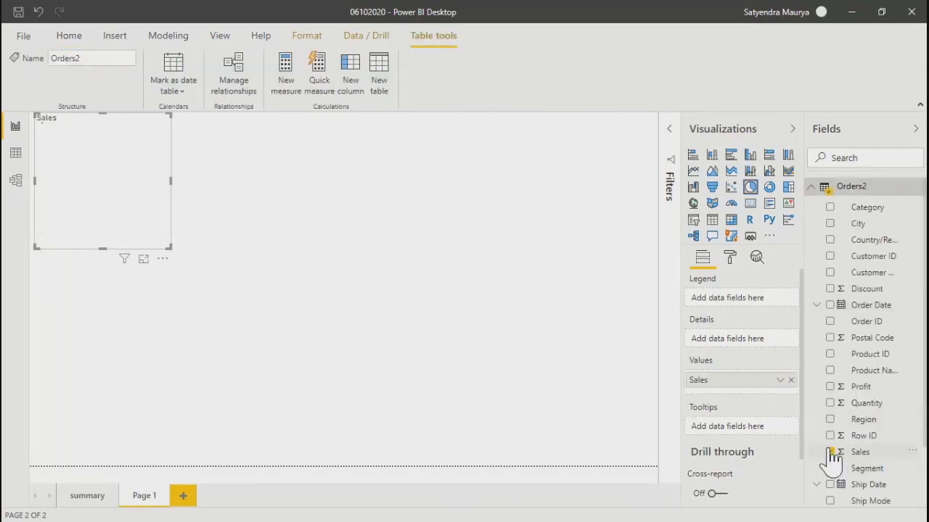
left_click(831, 306)
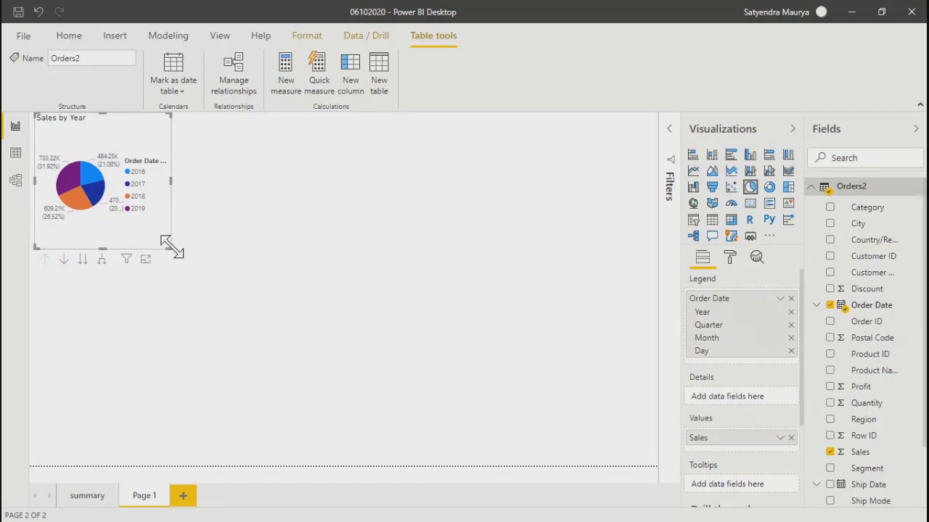
left_click_drag(171, 246, 432, 410)
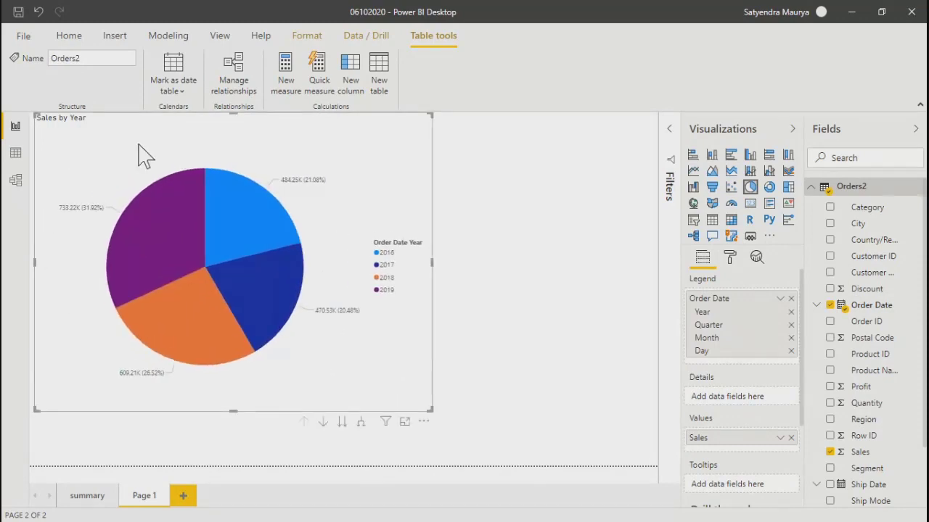
Step: Examine the Sales by Year pie chart in focus mode and compare it with the summary page's line chart
left_click(405, 423)
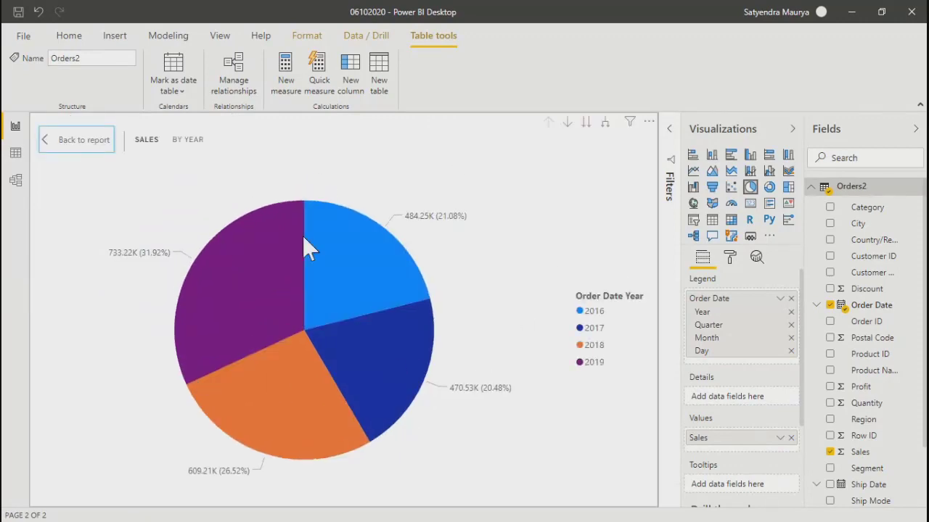
mouse_move(250, 315)
mouse_move(372, 351)
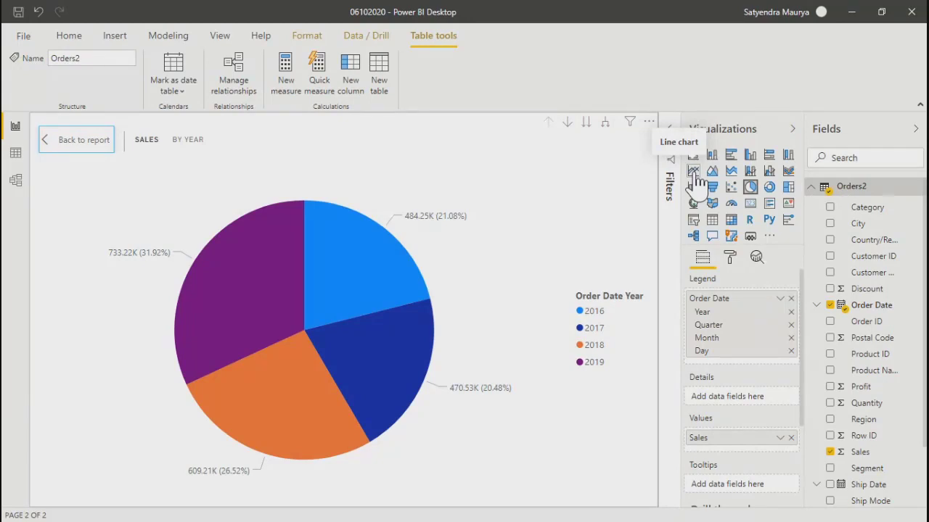
left_click(84, 141)
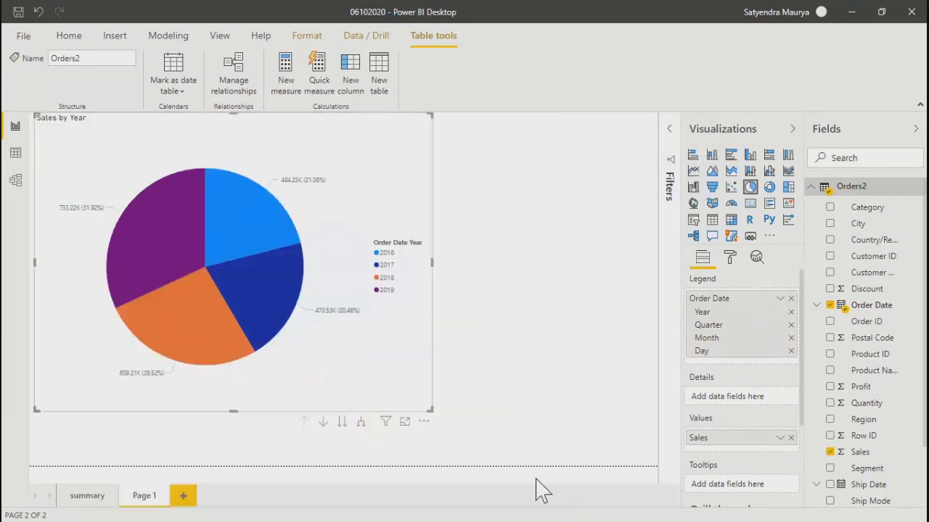
left_click(90, 496)
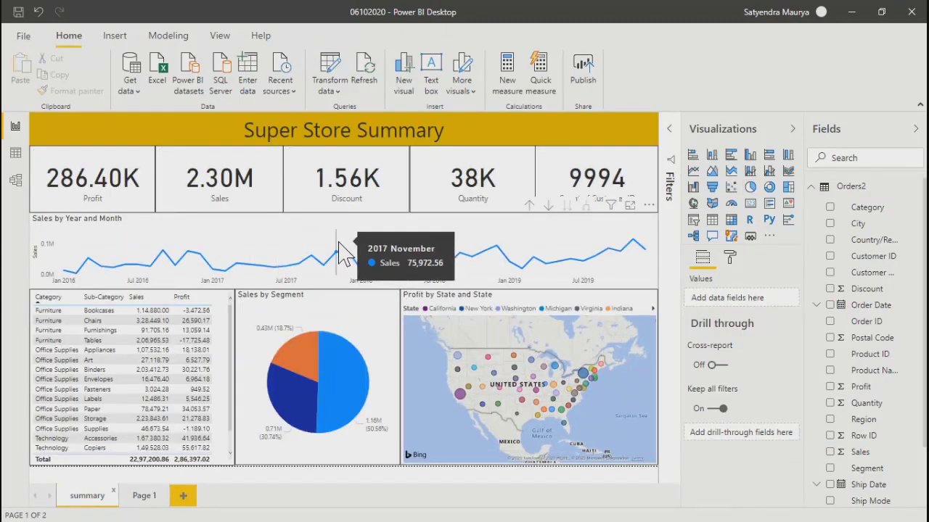
left_click(144, 495)
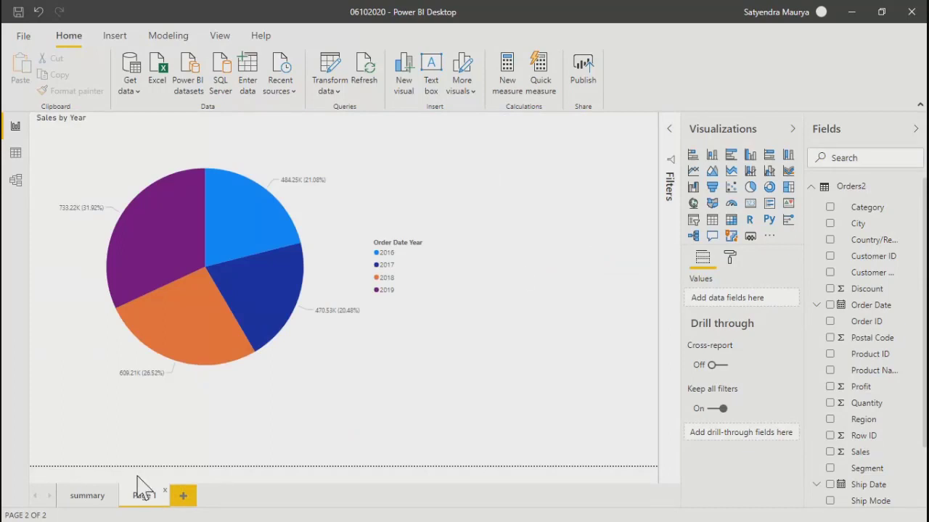
left_click(372, 183)
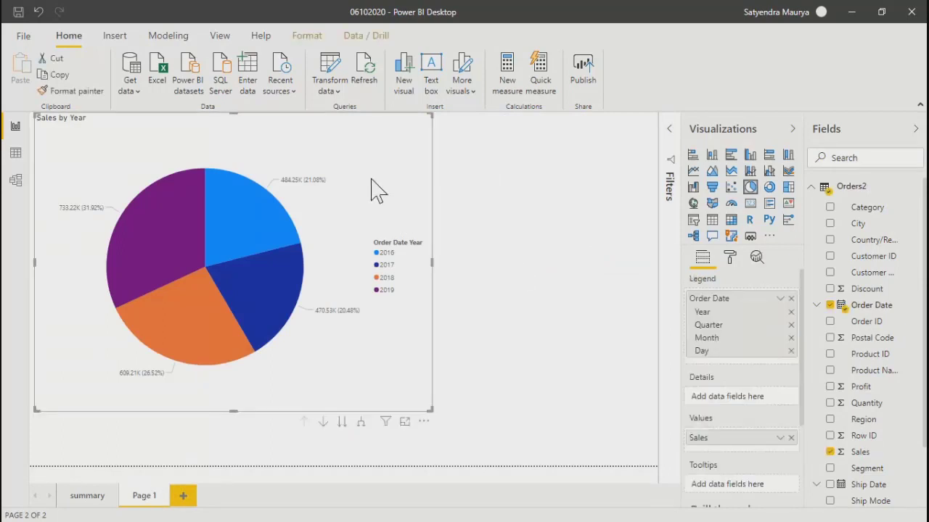
Step: Expand the pie chart one hierarchy level to year and quarter in focus mode, and return to the report page
left_click(404, 421)
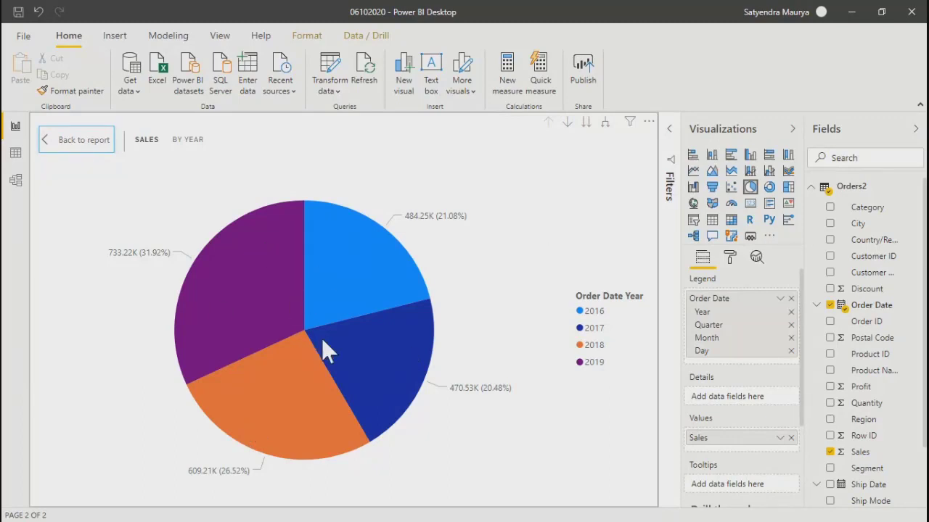
left_click(605, 123)
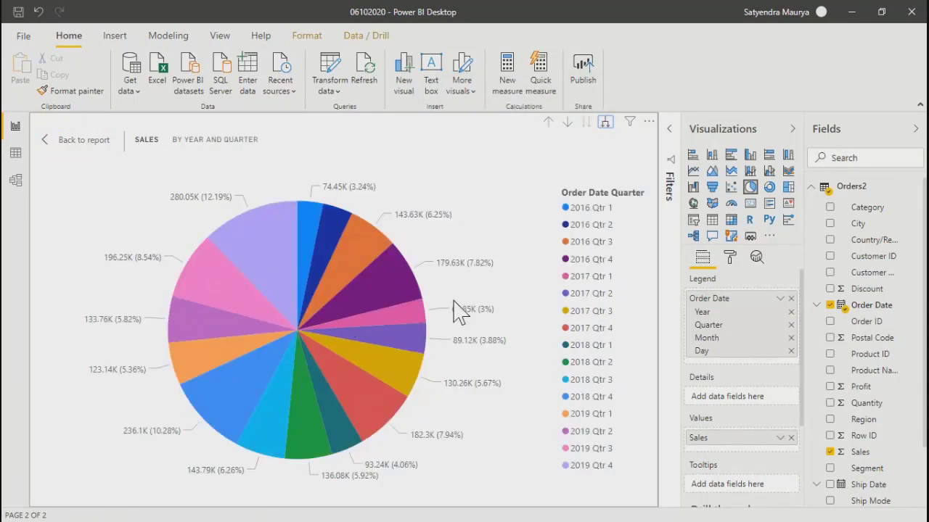
mouse_move(415, 373)
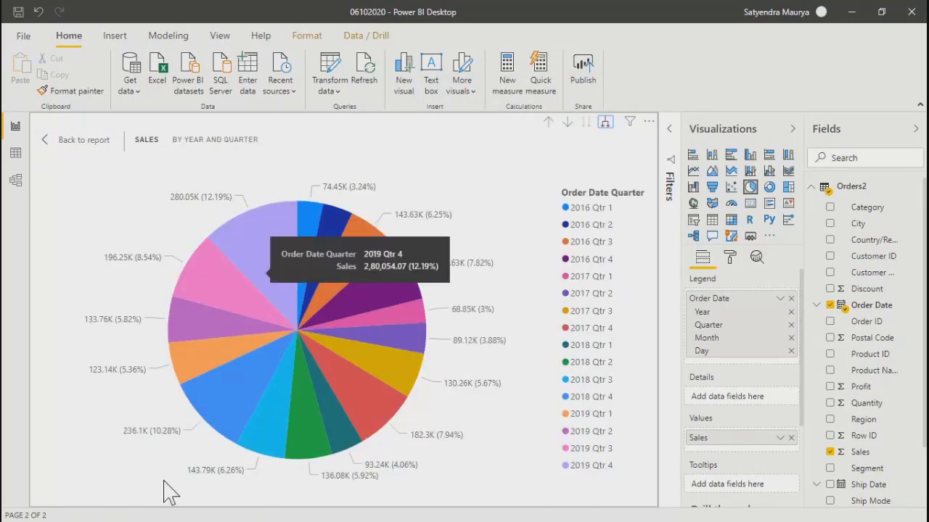
left_click(69, 143)
left_click(552, 294)
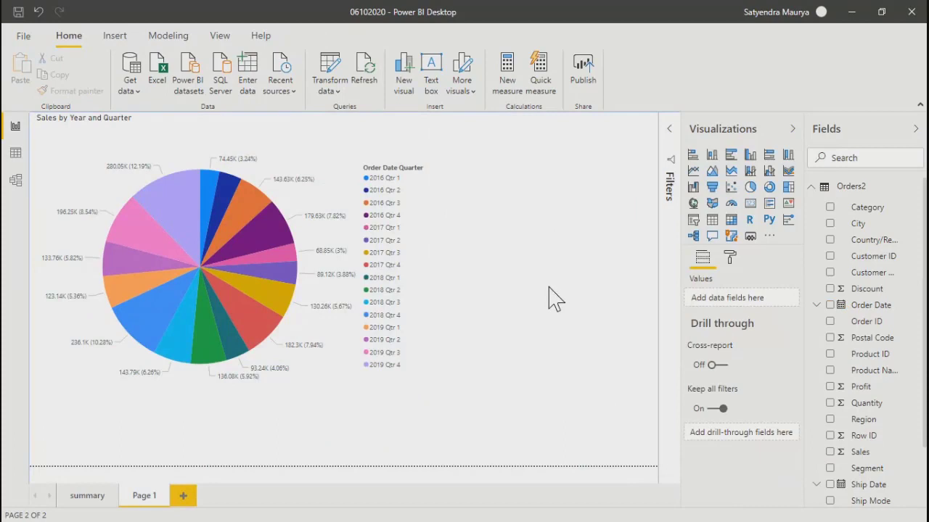
left_click(320, 153)
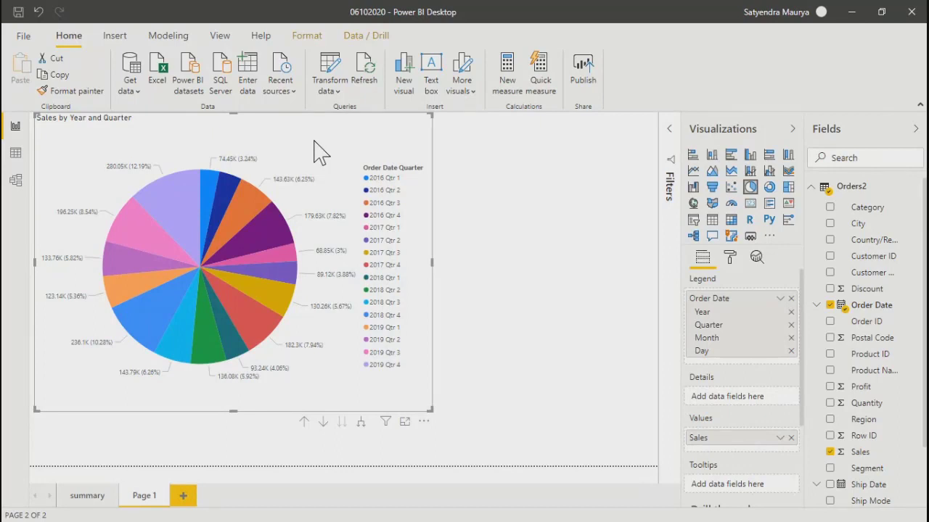
Step: Review the summary page's Sales by Year and Month chart and its category table
left_click(78, 500)
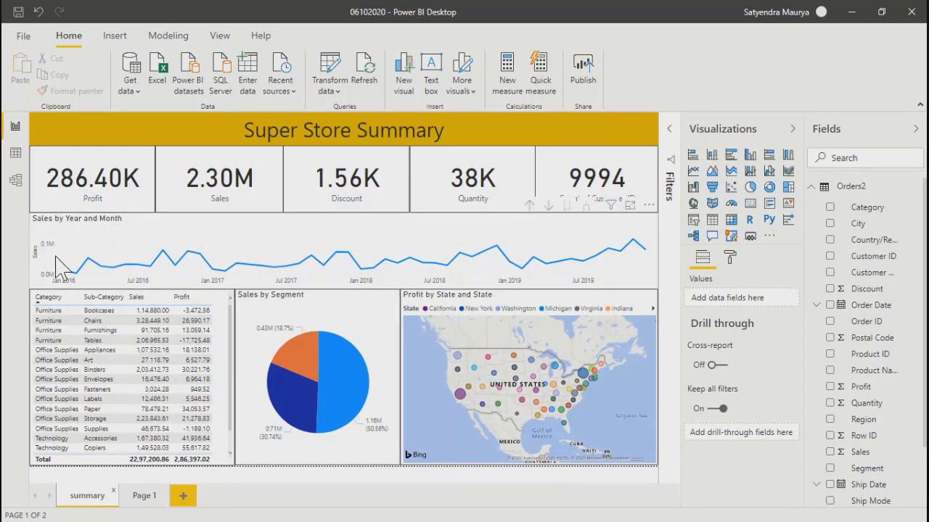
mouse_move(61, 269)
mouse_move(112, 274)
mouse_move(109, 254)
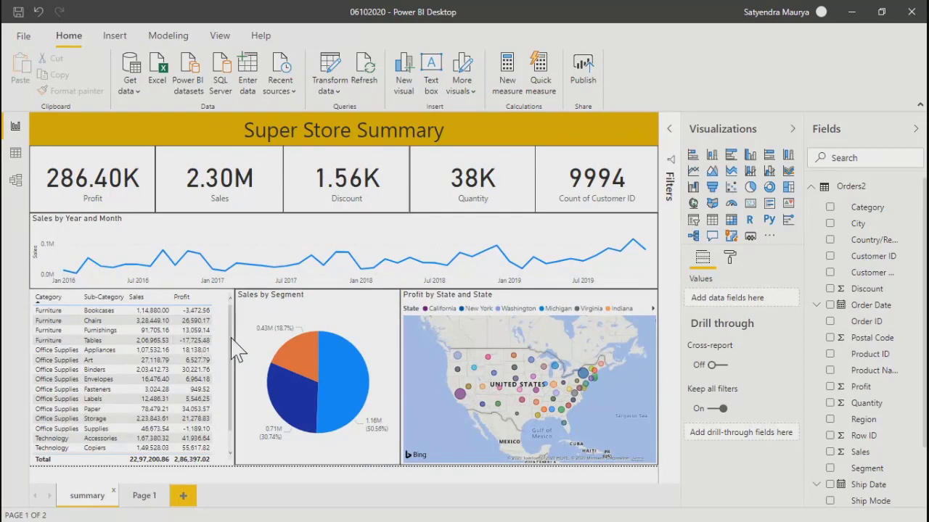
scroll(225, 428, "down", 1)
scroll(217, 377, "up", 1)
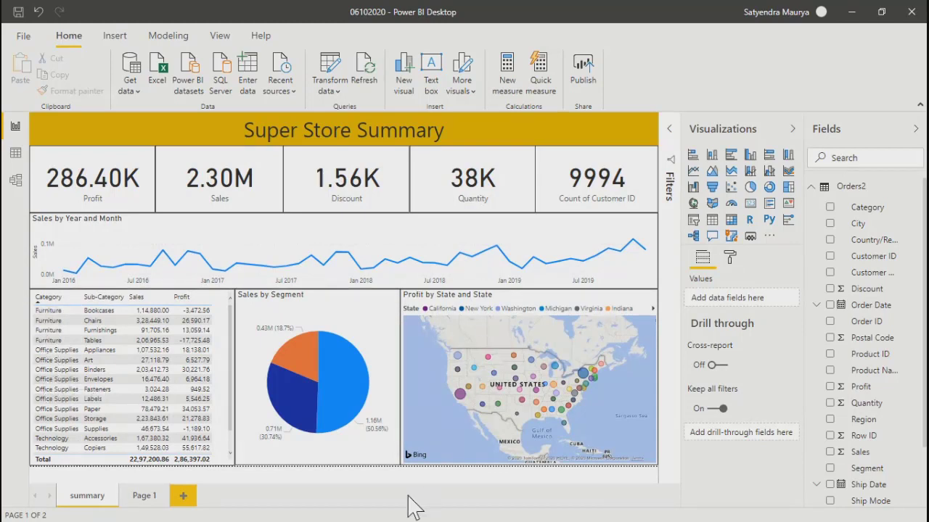
Step: Return to Page 1 and make the quarterly sales pie chart narrower and taller, spanning nearly the full page height
left_click(142, 497)
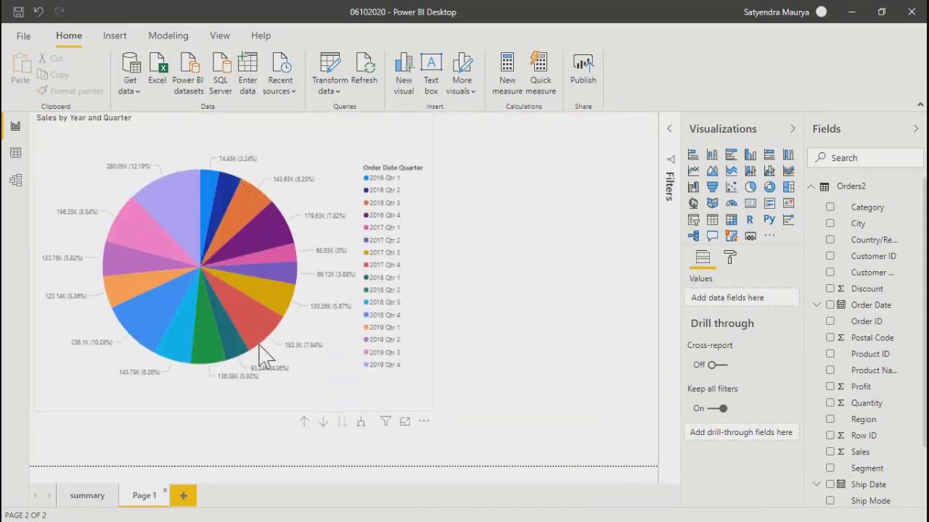
left_click(432, 426)
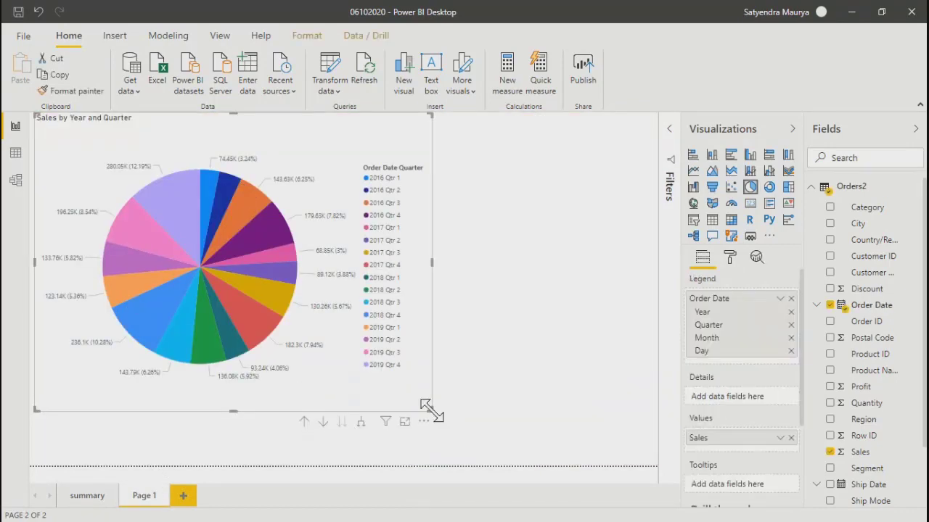
left_click_drag(430, 412, 338, 467)
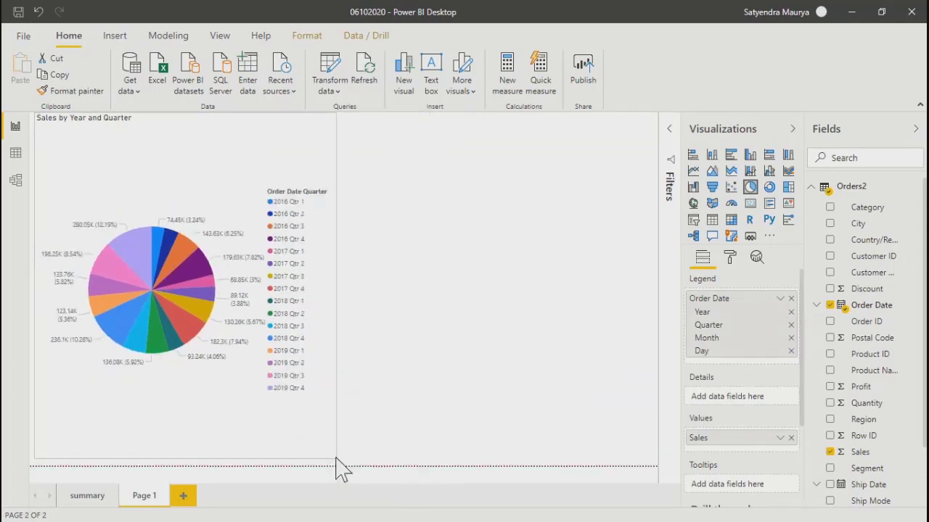
Step: Turn off the pie chart's legend and resize the chart slightly narrower, down to the page's lower edge
left_click(294, 227)
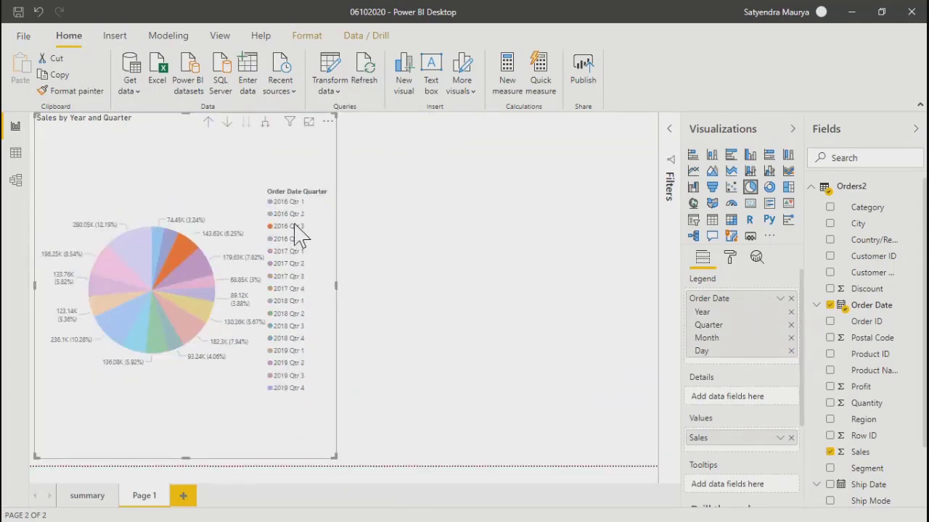
left_click(731, 259)
left_click(766, 308)
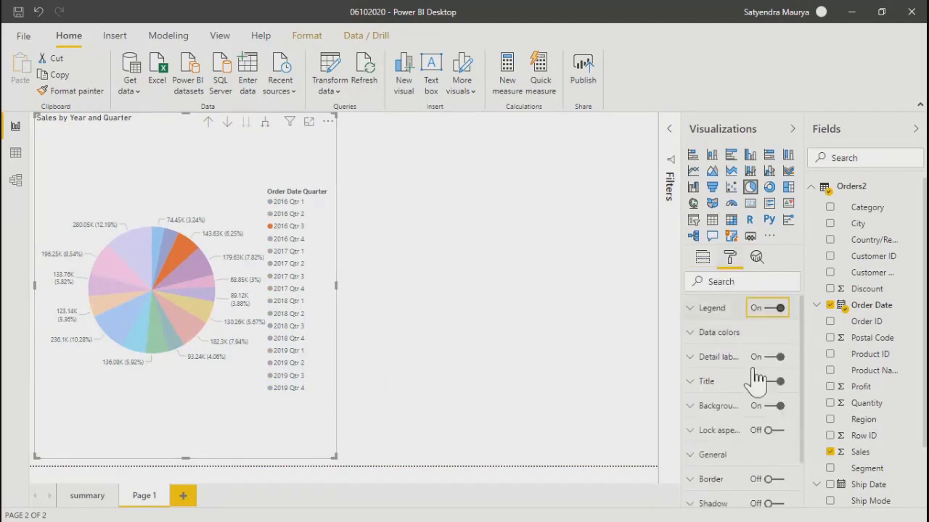
left_click(290, 442)
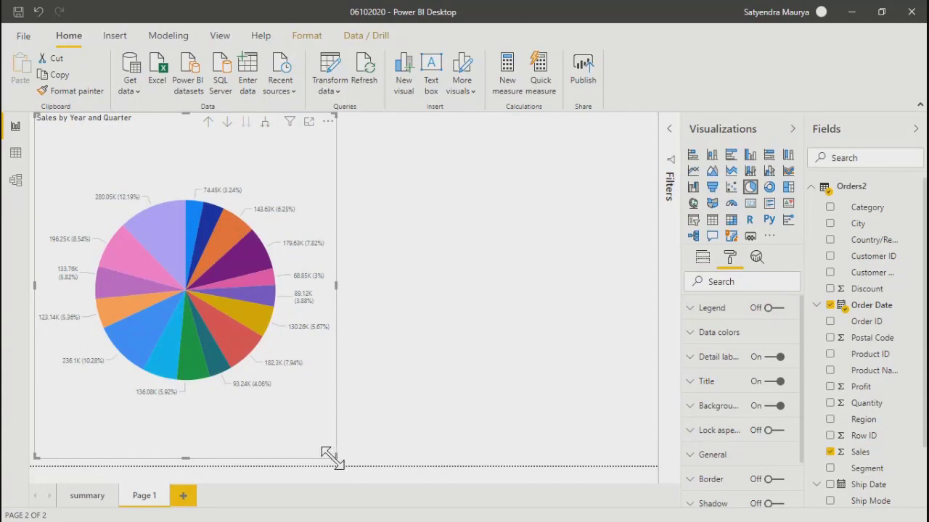
left_click_drag(330, 456, 324, 483)
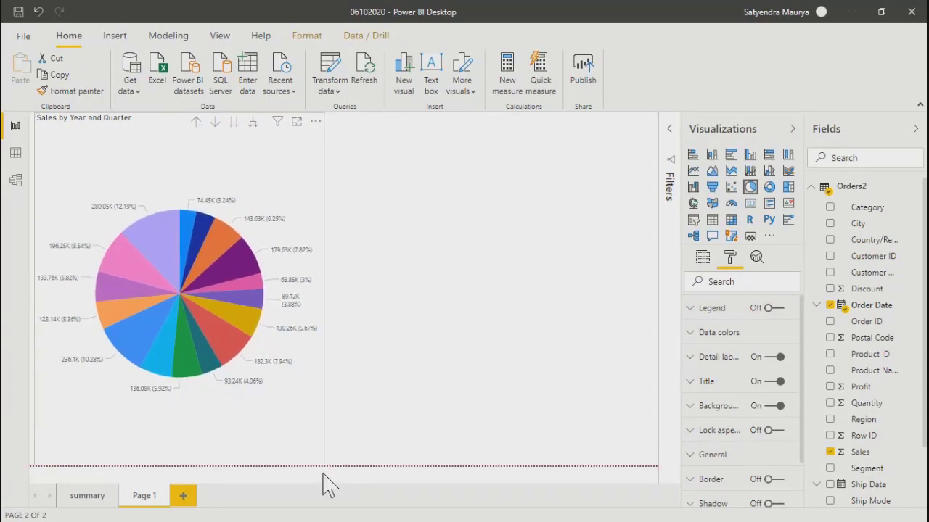
left_click(395, 412)
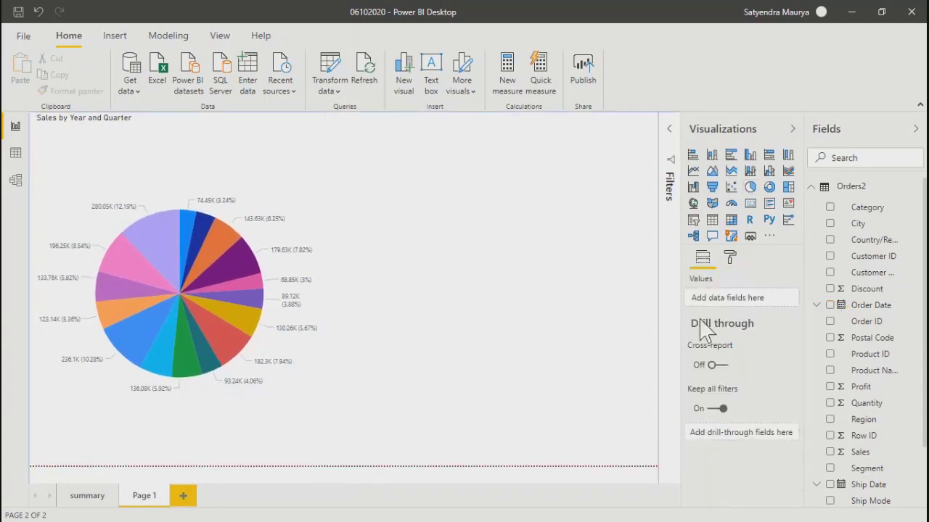
Step: Create a new hierarchy from the Sub-Category field of the Orders2 table
left_click(875, 209)
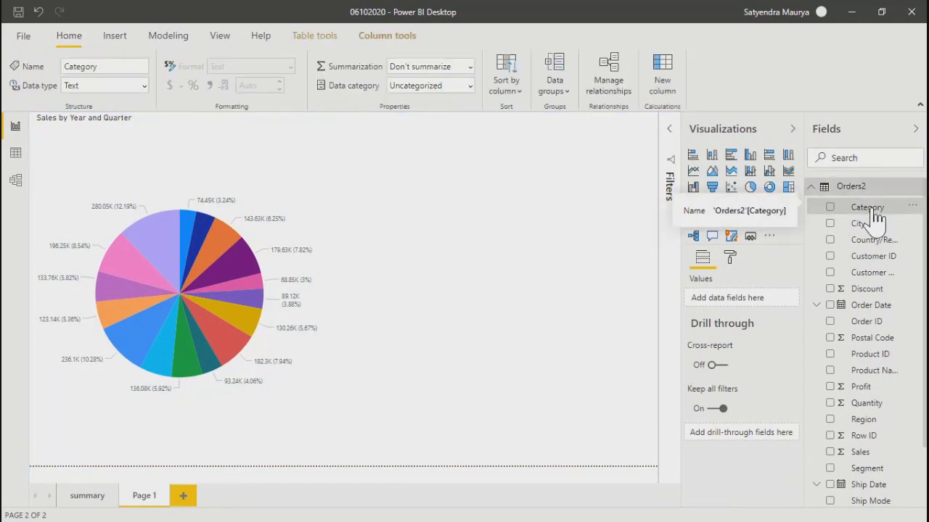
left_click(871, 371)
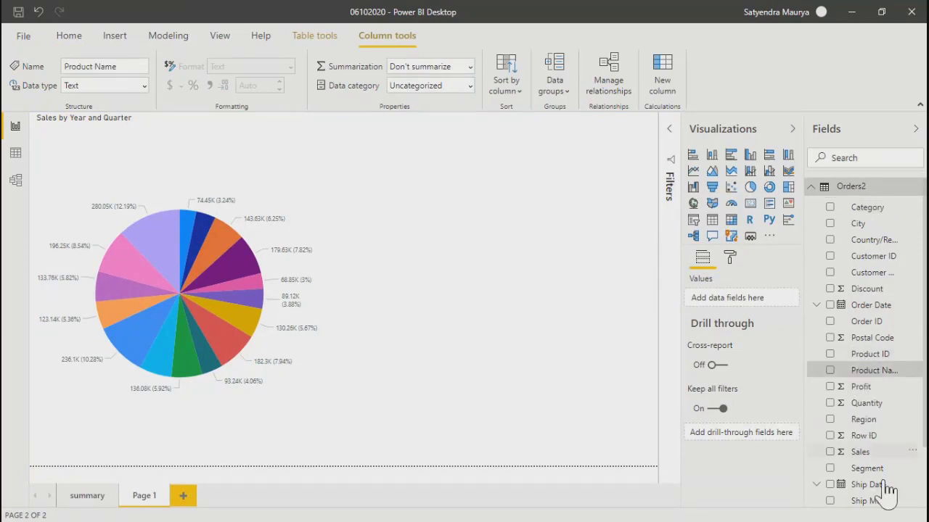
scroll(889, 493, "down", 1)
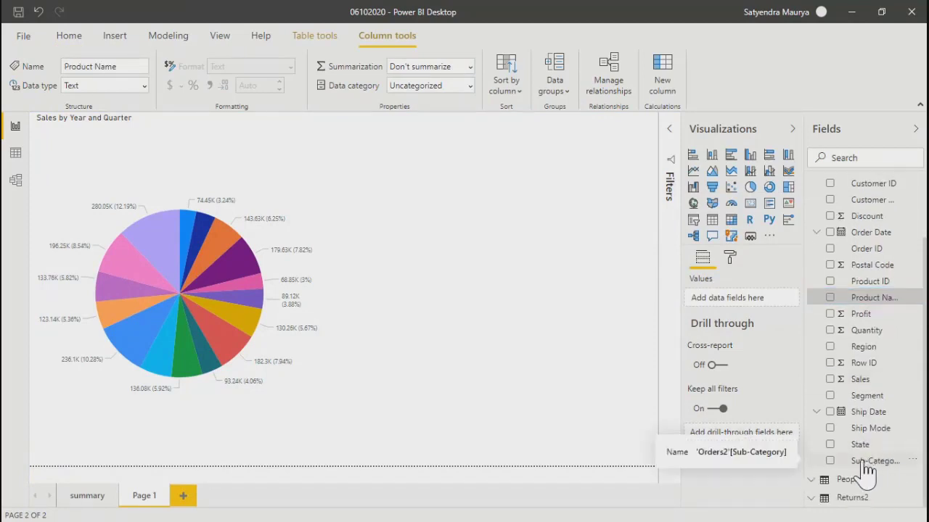
left_click(868, 466)
right_click(867, 470)
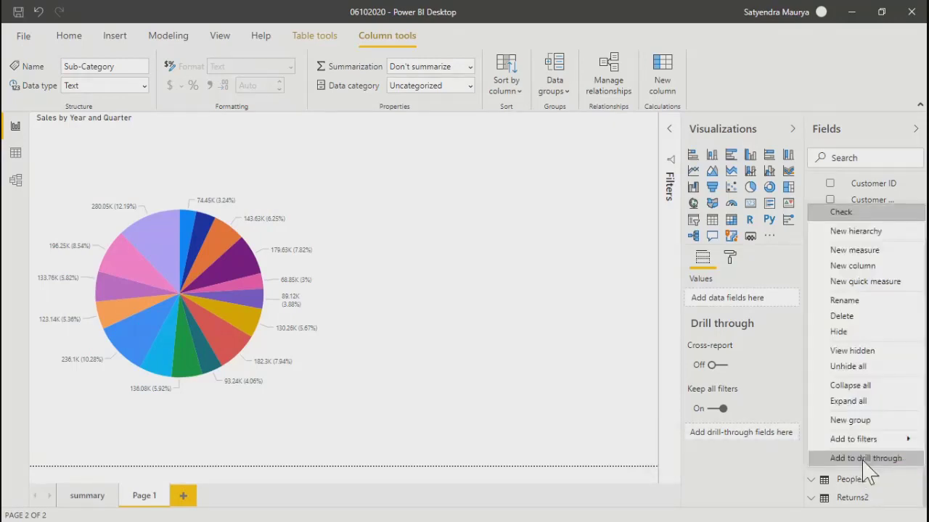
left_click(856, 233)
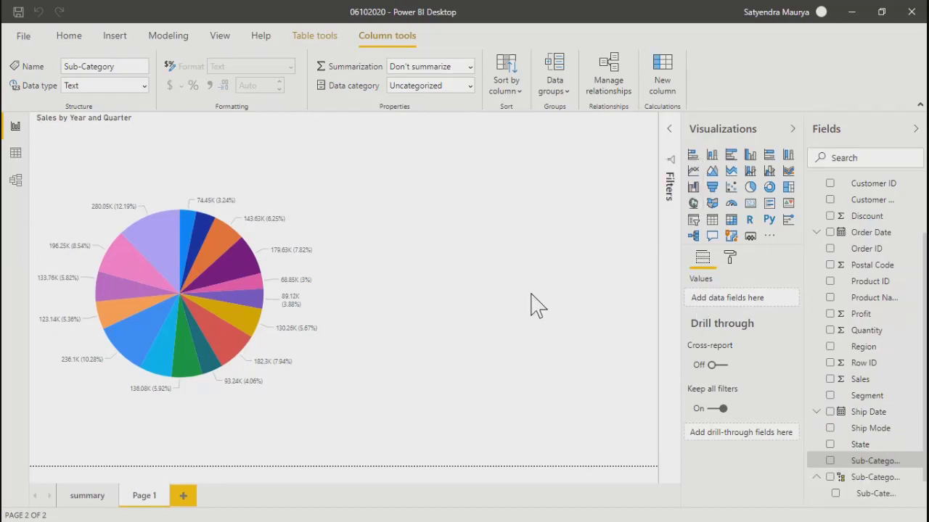
Step: Try to add the Product Name field to the Sub-Category hierarchy in the Orders2 table
scroll(886, 435, "down", 1)
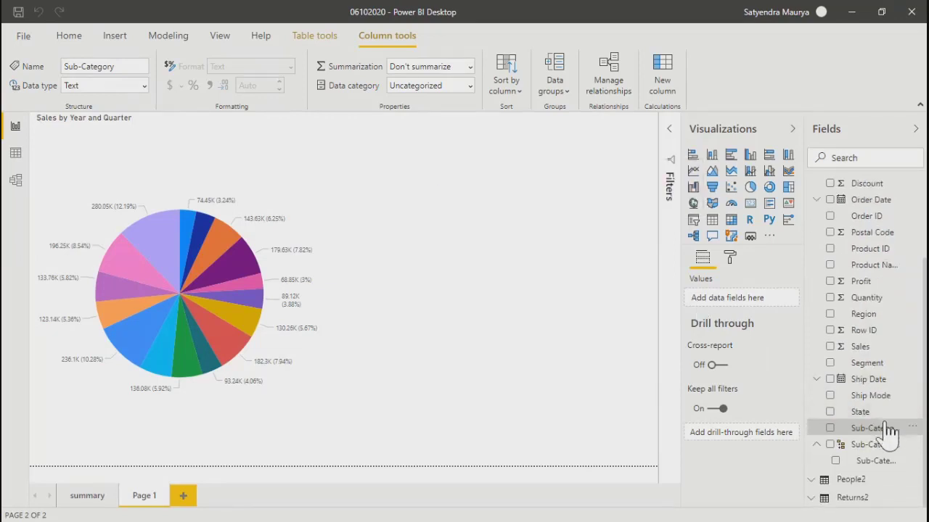
scroll(887, 437, "up", 3)
scroll(886, 436, "down", 3)
left_click(867, 466)
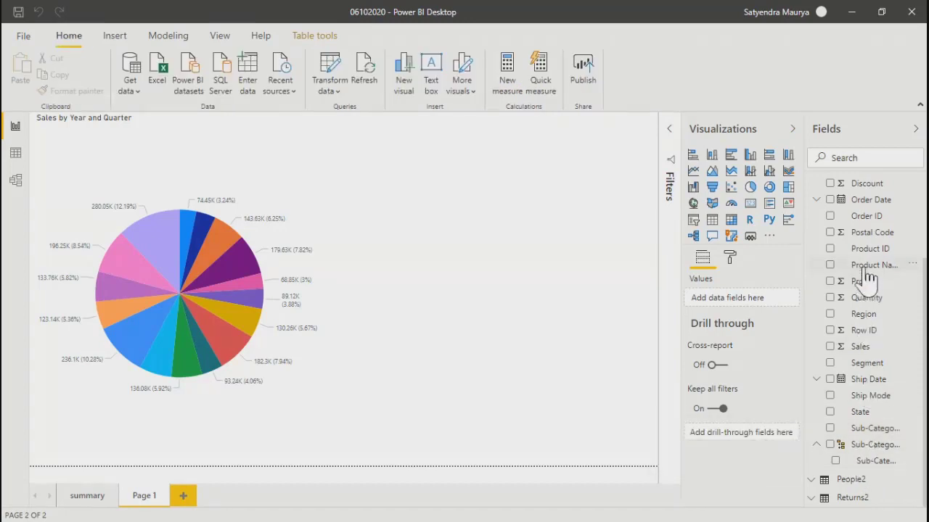
left_click_drag(868, 276, 874, 459)
Step: Expand all tables and hierarchies in the field list
right_click(874, 446)
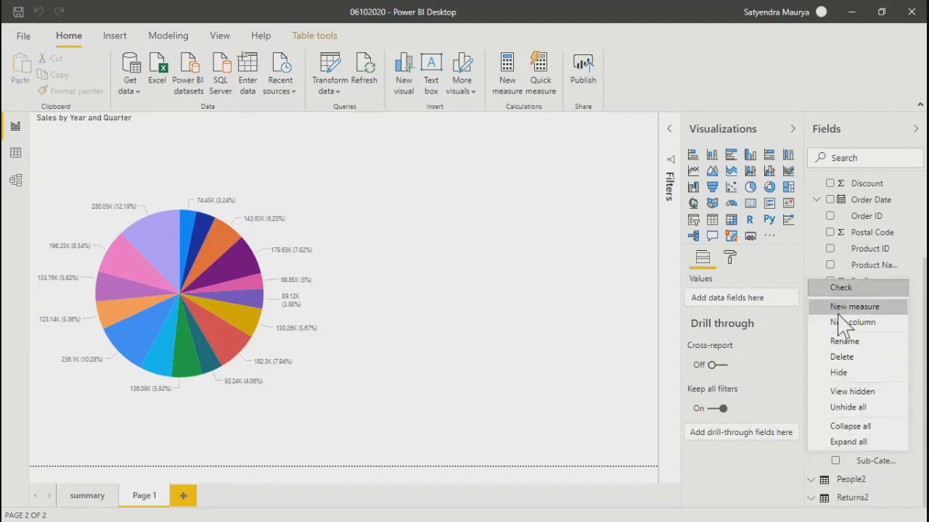
left_click(848, 442)
left_click(871, 481)
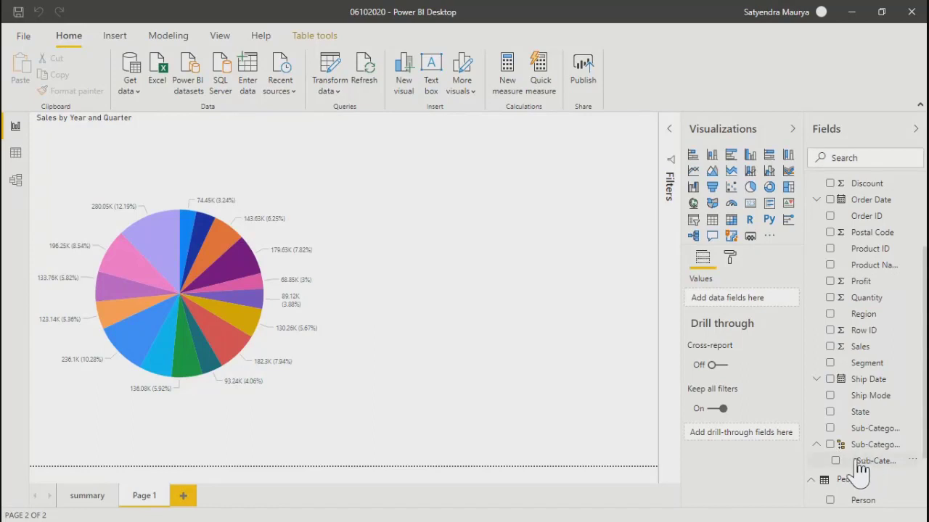
left_click(834, 460)
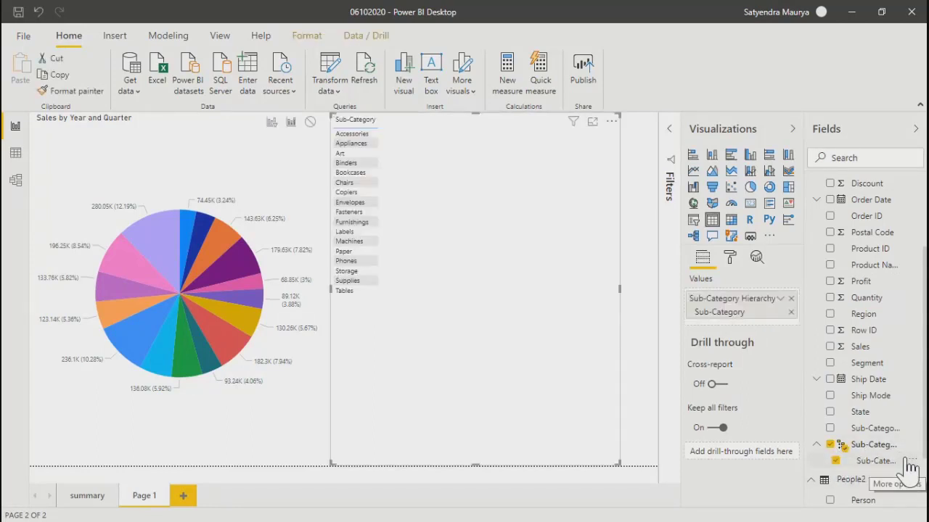
left_click(912, 445)
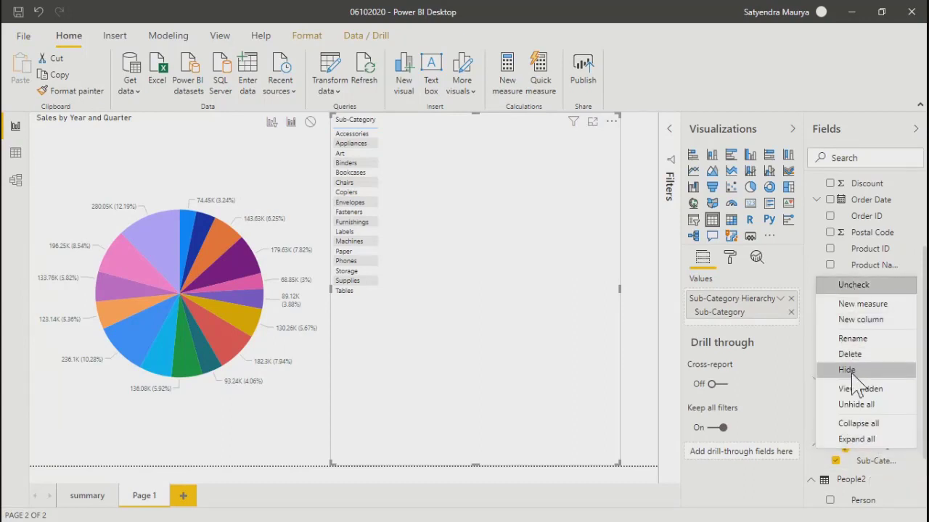
left_click(875, 464)
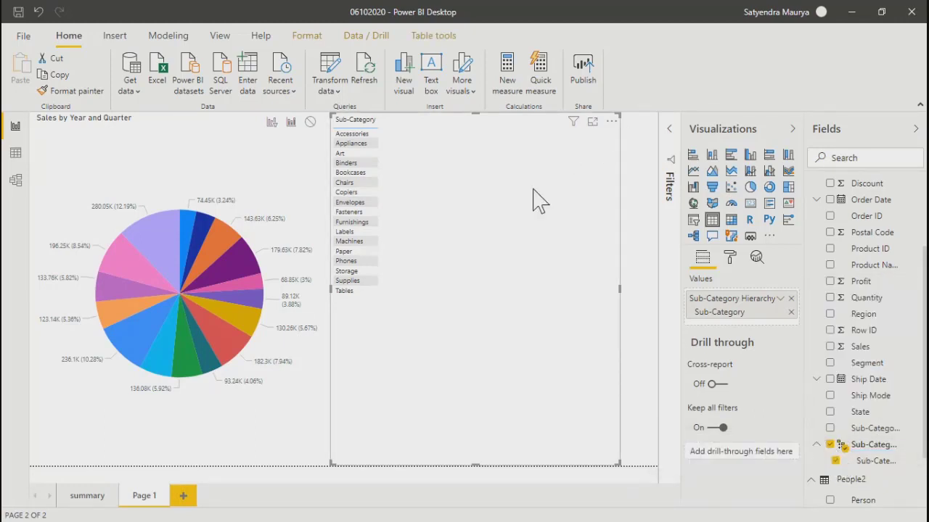
key("Delete")
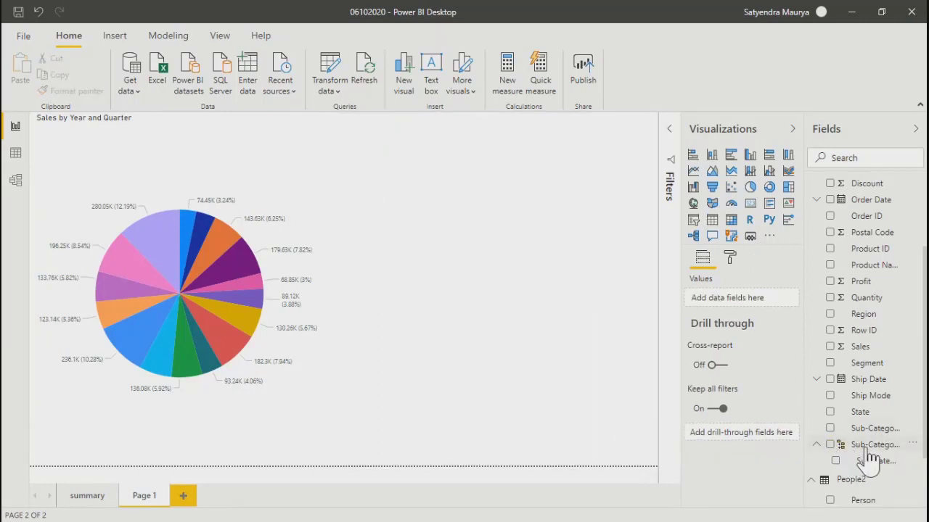
Step: Create a table visual from the Category, Product Name and Sub-Category fields of the Orders2 table
scroll(866, 298, "up", 3)
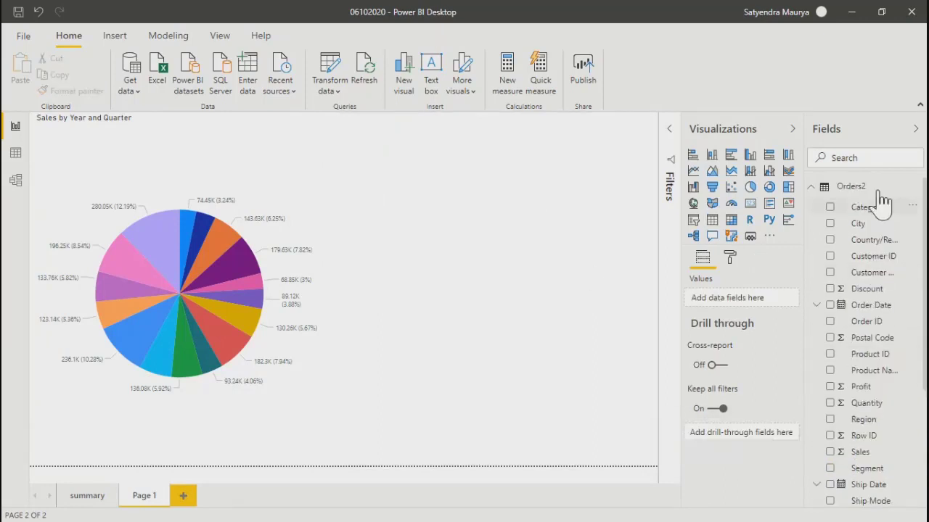
left_click(862, 211)
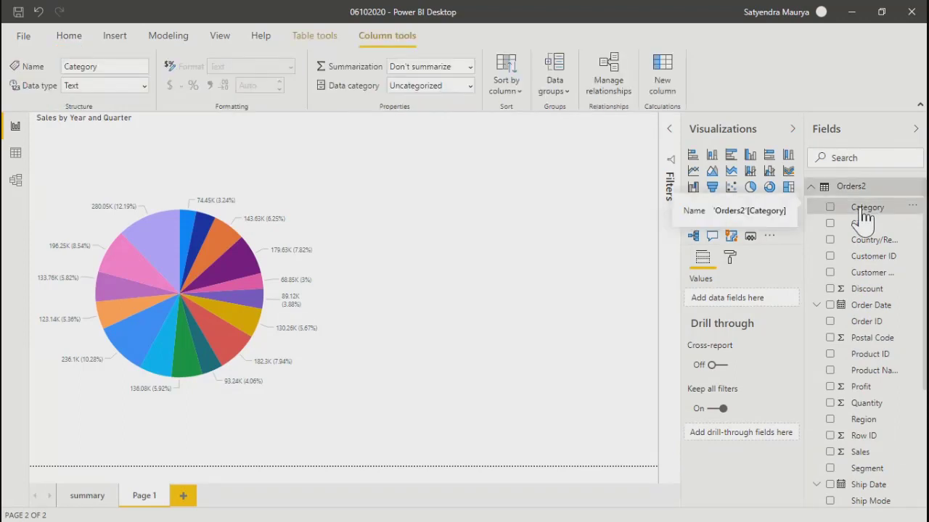
left_click(830, 208)
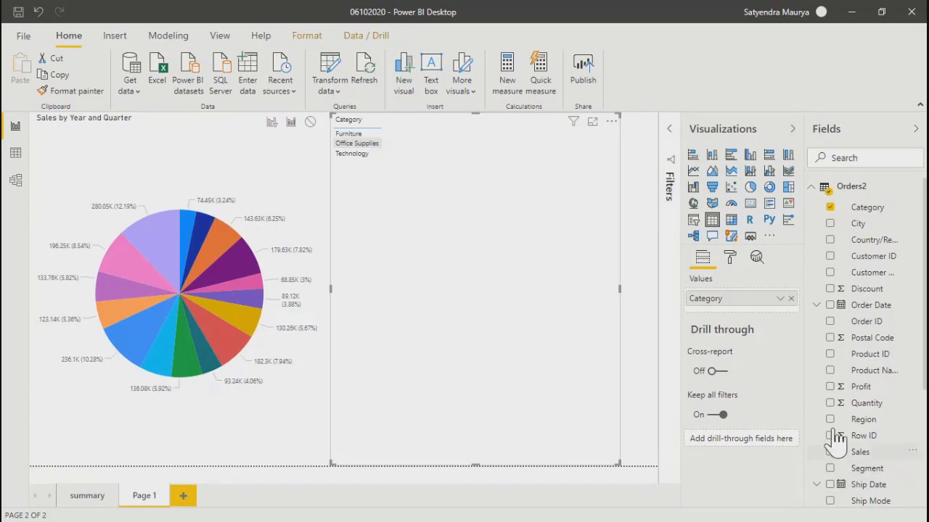
left_click(830, 370)
scroll(896, 384, "down", 3)
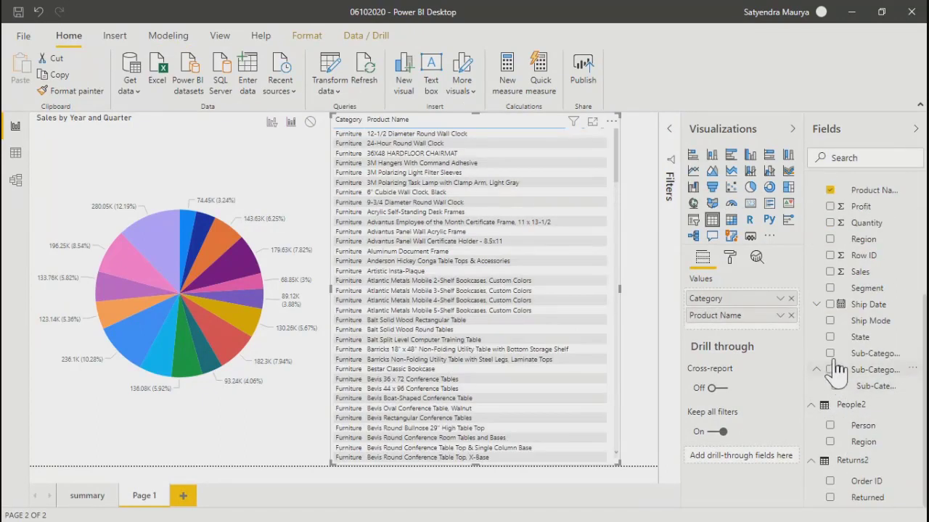
left_click(830, 353)
left_click(912, 369)
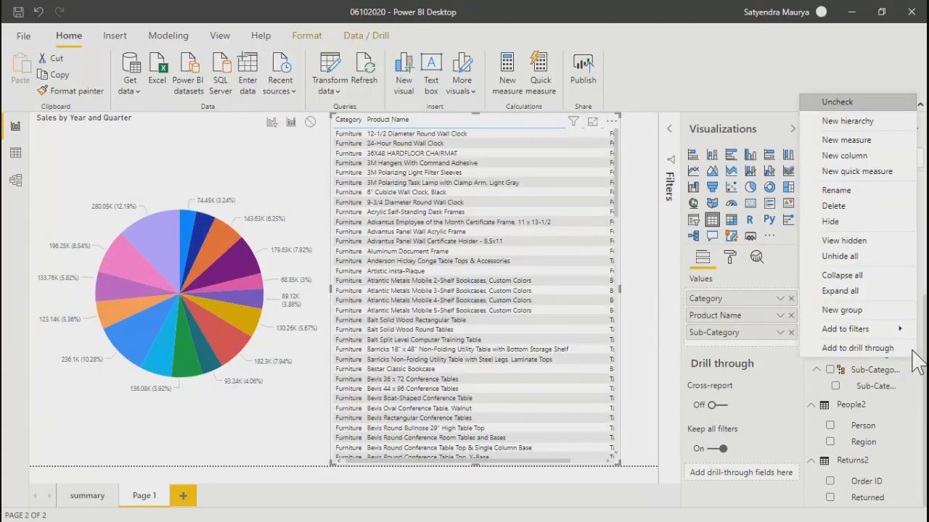
left_click(844, 125)
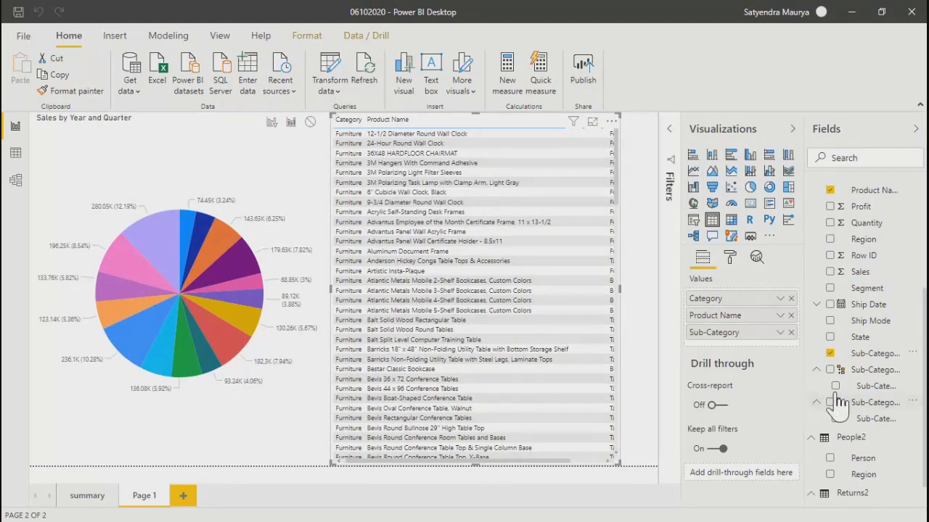
left_click(911, 419)
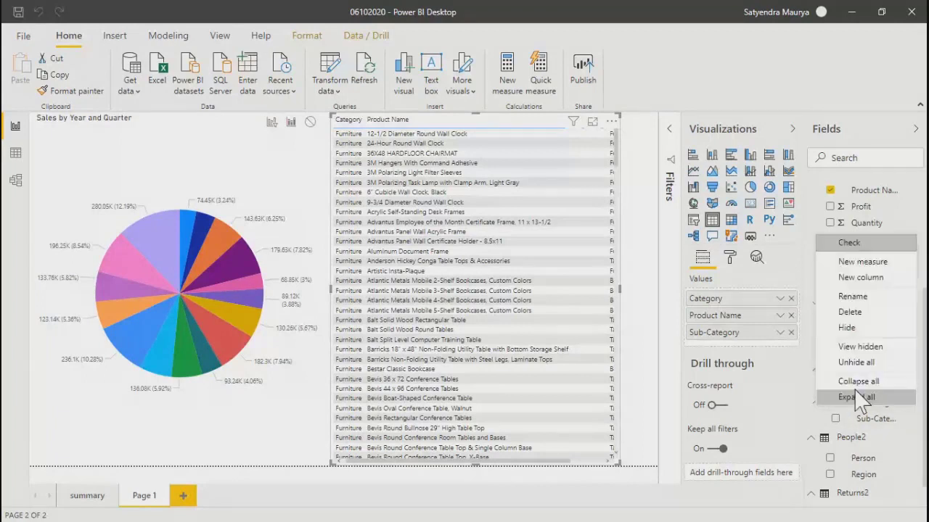
left_click(849, 312)
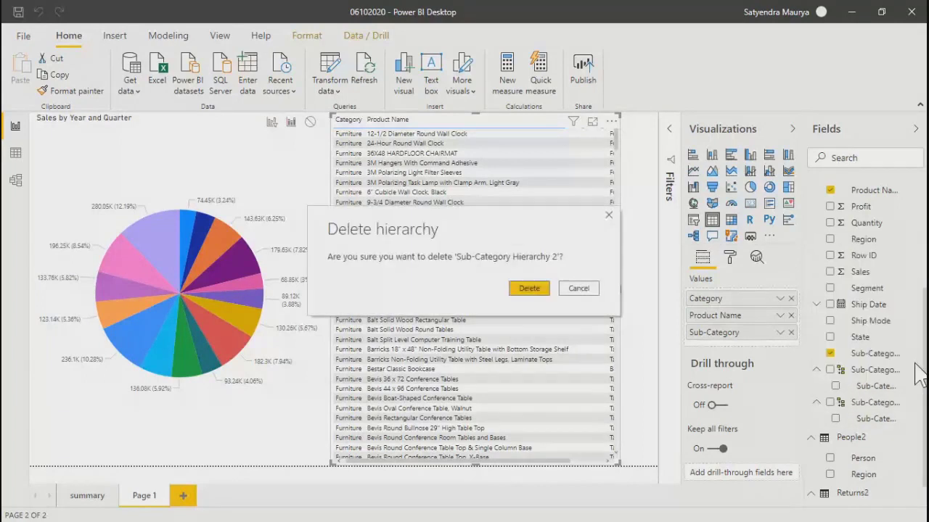
key("Return")
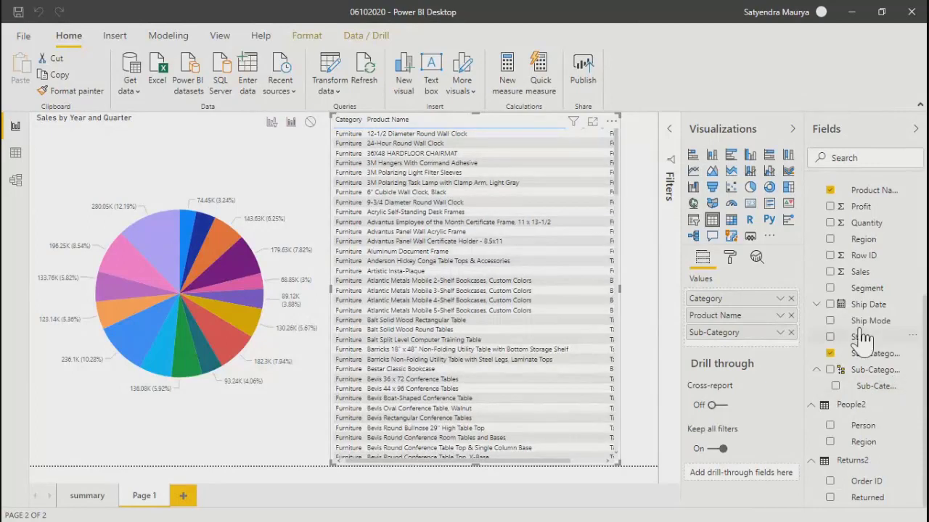
Step: Add the Product Name and Category fields to the Sub-Category Hierarchy in the Orders2 table
left_click_drag(874, 200, 881, 385)
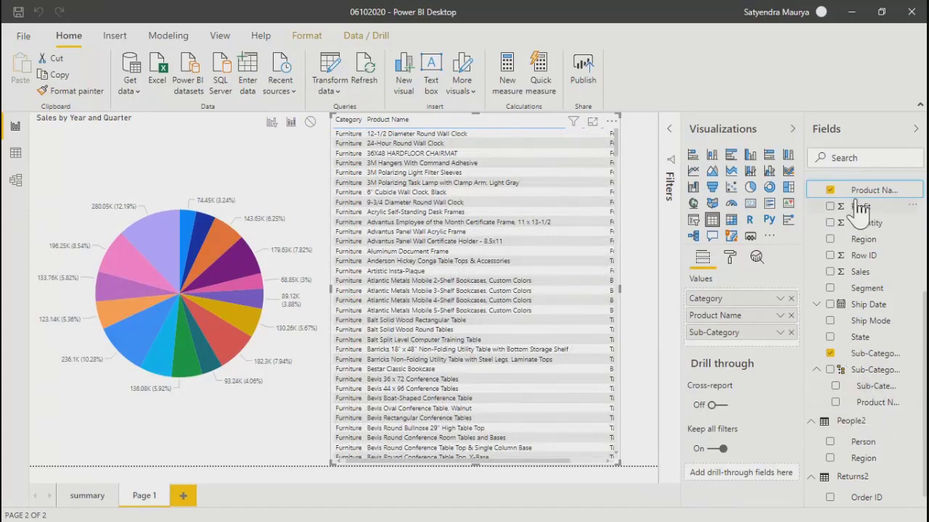
scroll(871, 374, "up", 3)
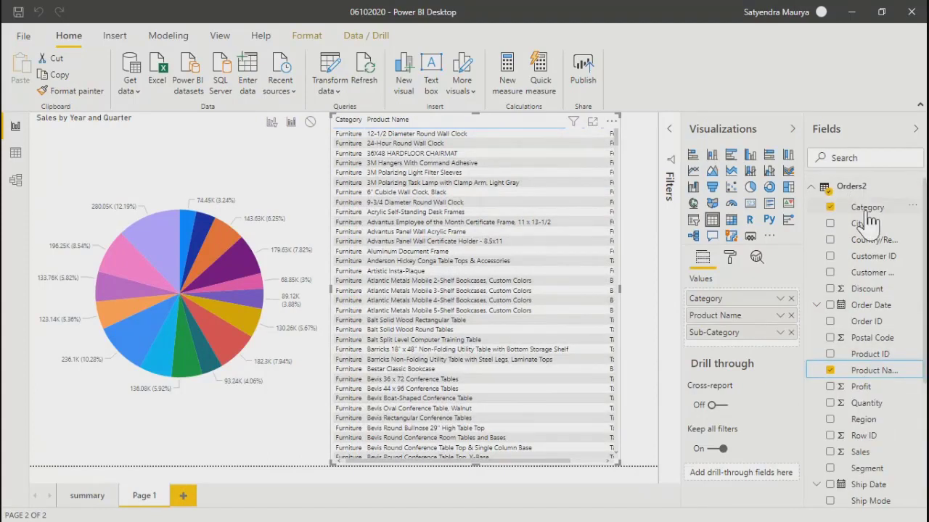
left_click_drag(869, 212, 879, 497)
scroll(878, 497, "down", 5)
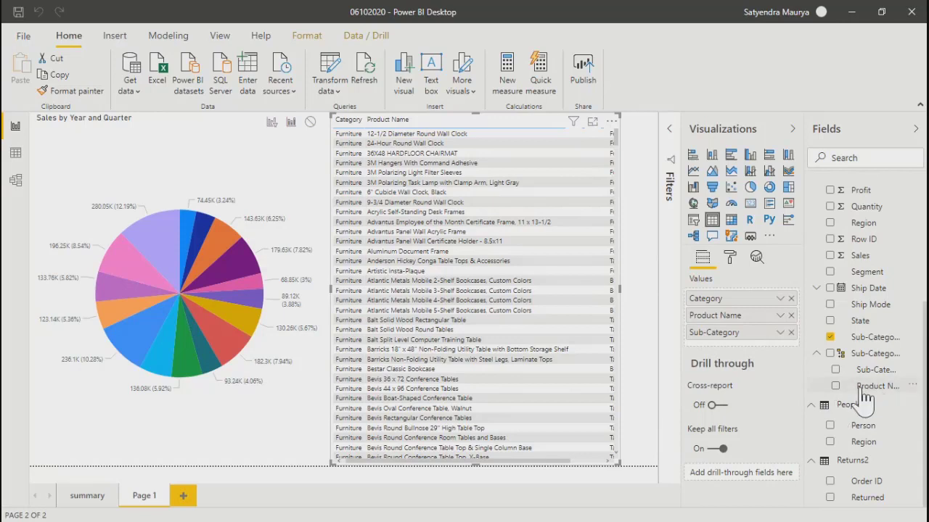
scroll(863, 392, "up", 4)
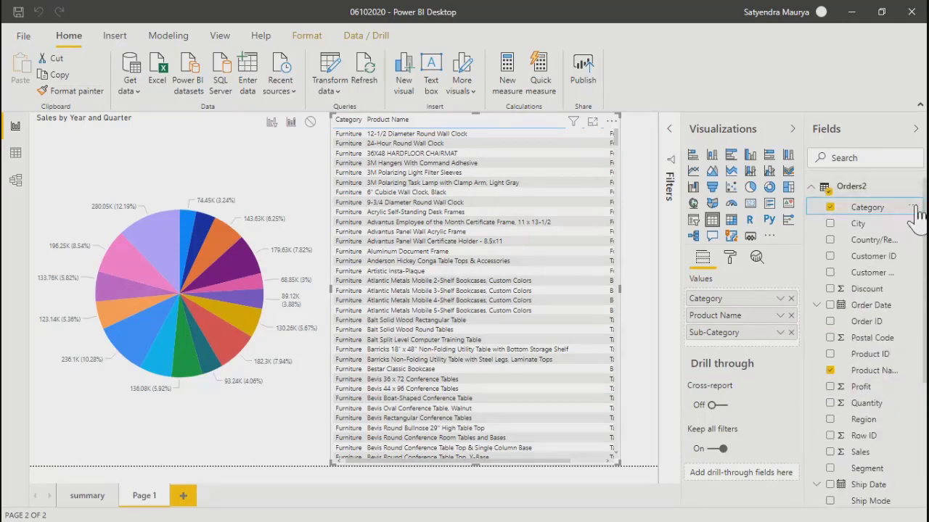
left_click(912, 208)
mouse_move(860, 259)
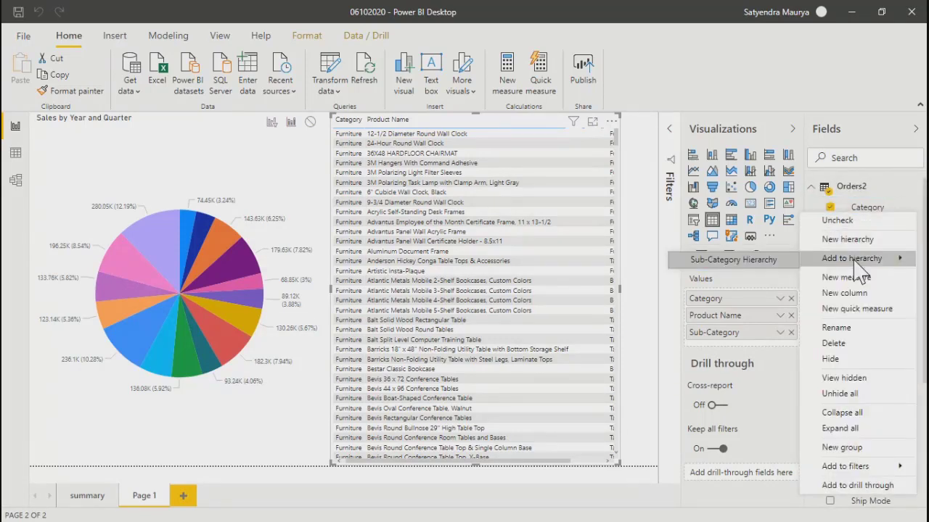
left_click(722, 262)
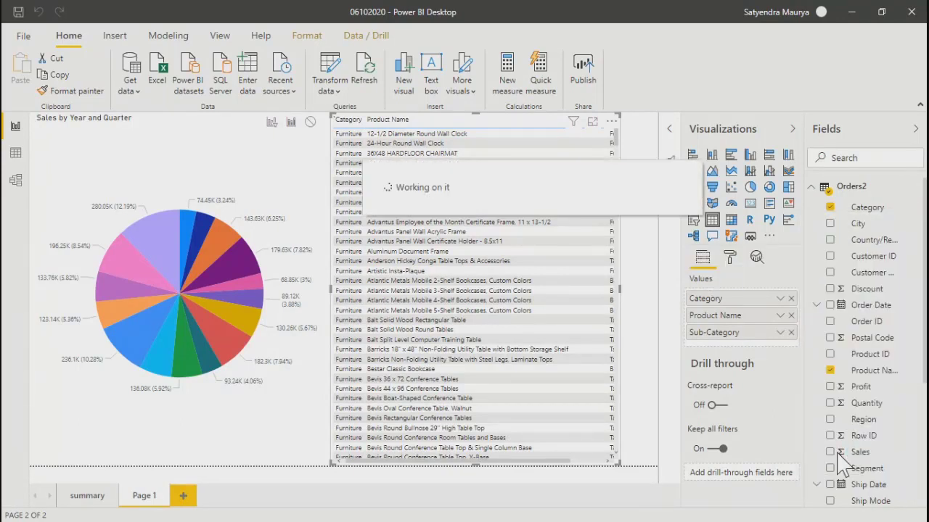
Step: Reorder the Sub-Category Hierarchy levels as Category, Sub-Category and Product Name
scroll(839, 457, "down", 3)
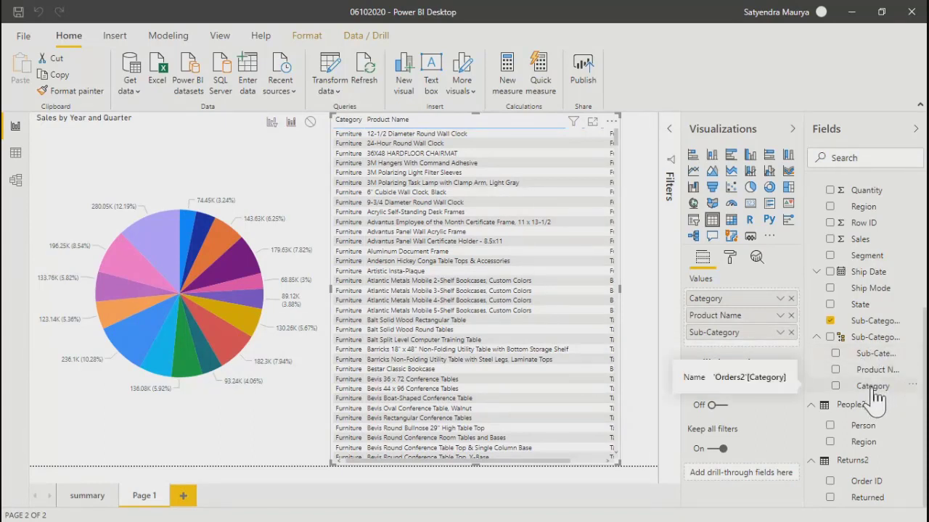
left_click_drag(875, 394, 872, 356)
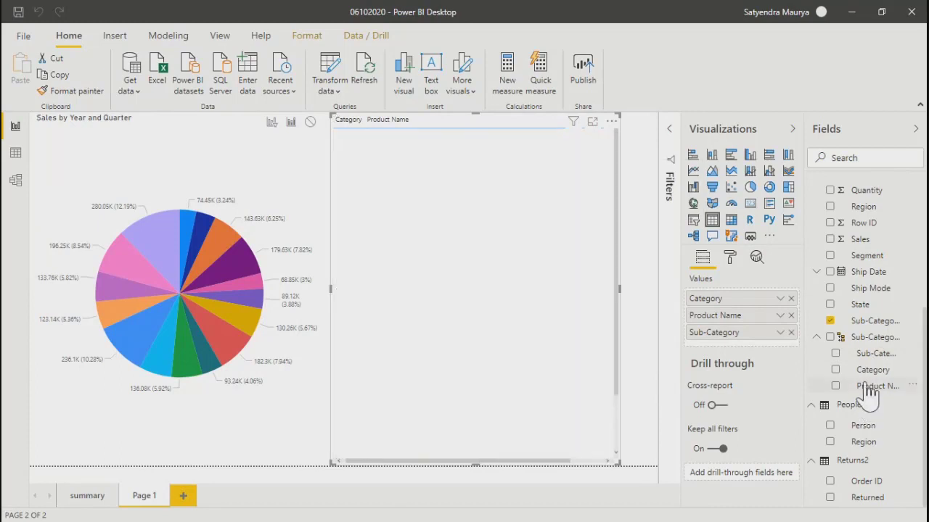
left_click_drag(872, 355, 875, 383)
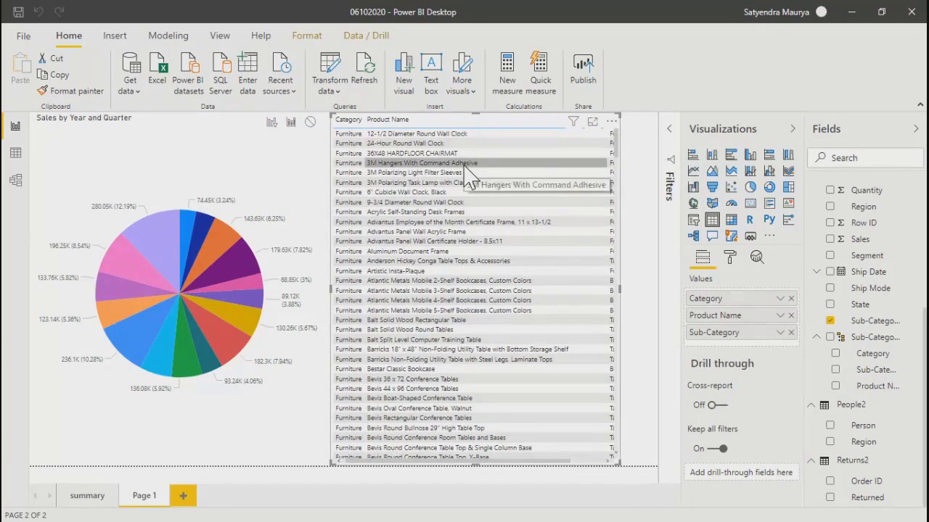
Step: Delete the table visual and create a new one from the whole Sub-Category Hierarchy
key("Delete")
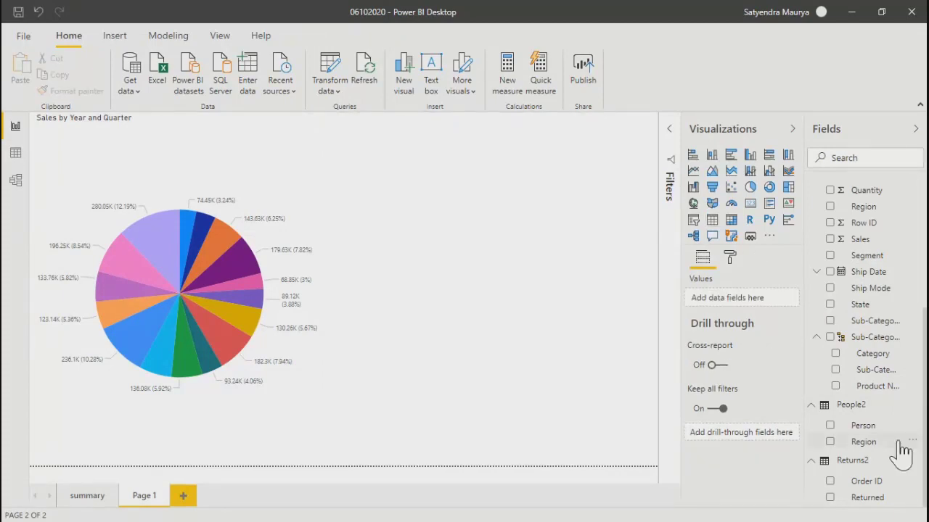
left_click(830, 337)
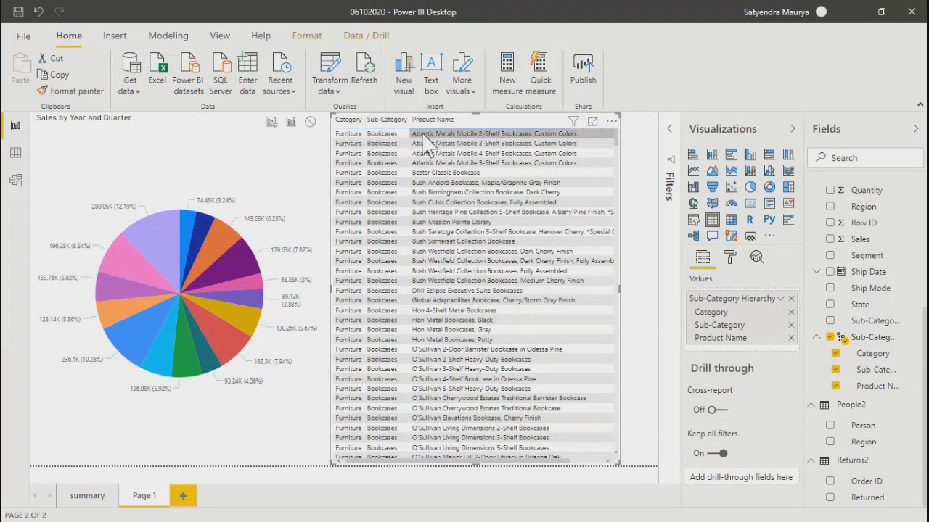
left_click(592, 124)
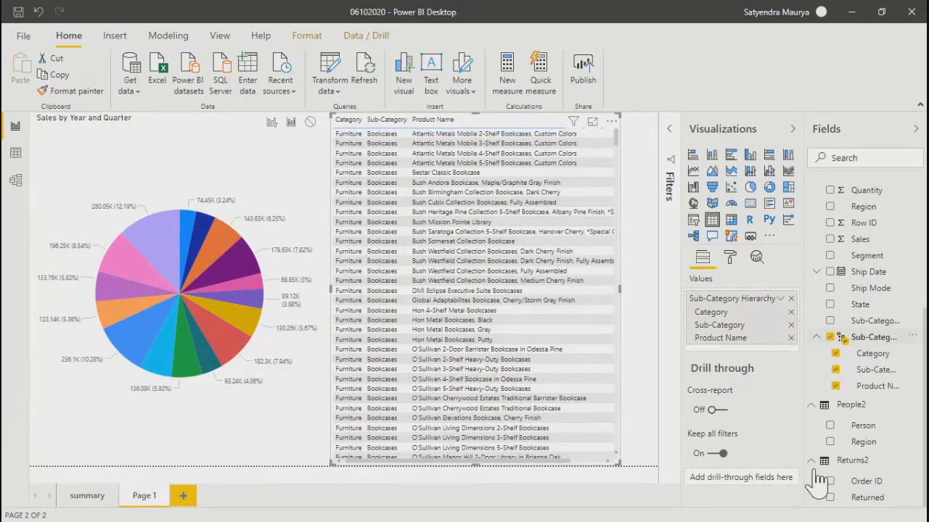
Step: Reduce the table to the hierarchy's Category level only and sort it in descending order
left_click(835, 353)
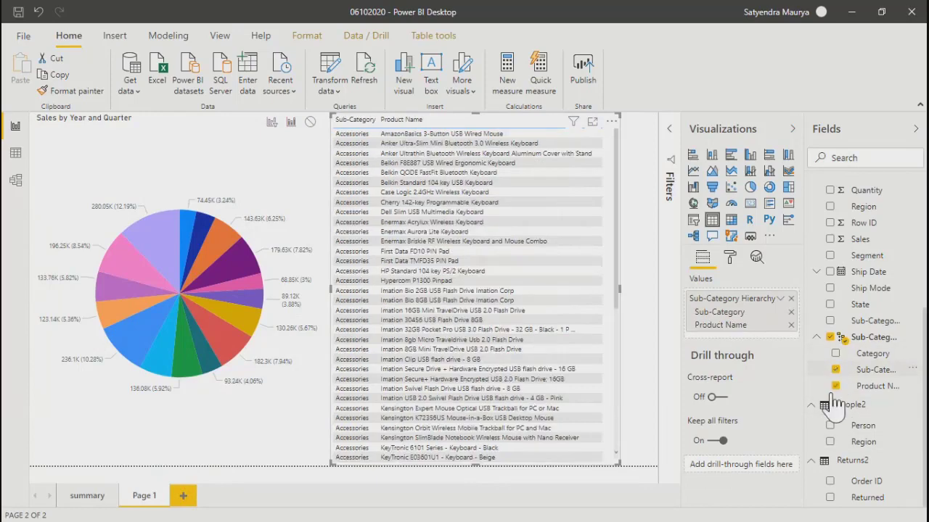
left_click(835, 369)
left_click(835, 386)
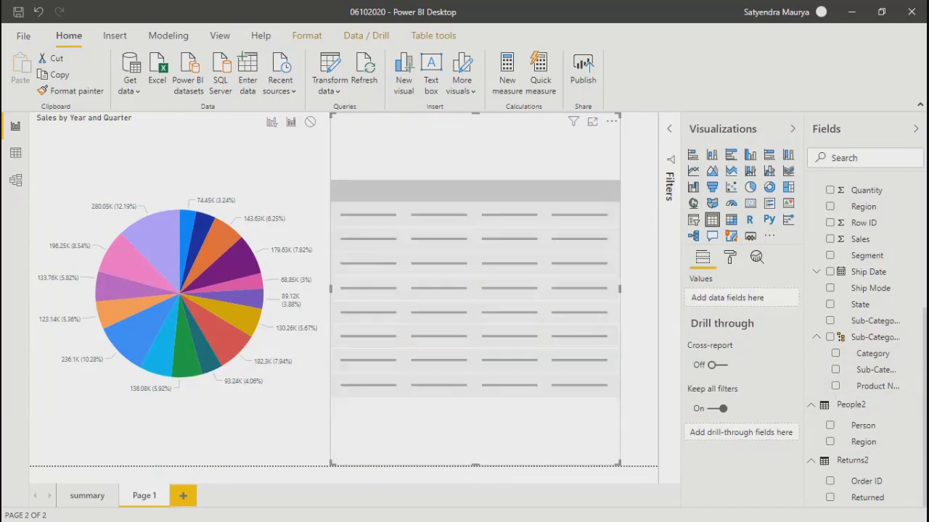
left_click(835, 354)
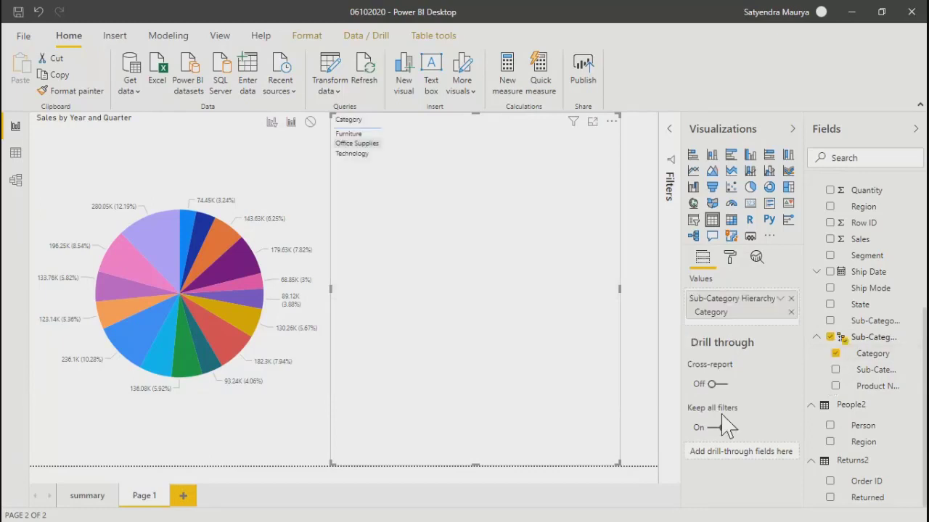
right_click(361, 124)
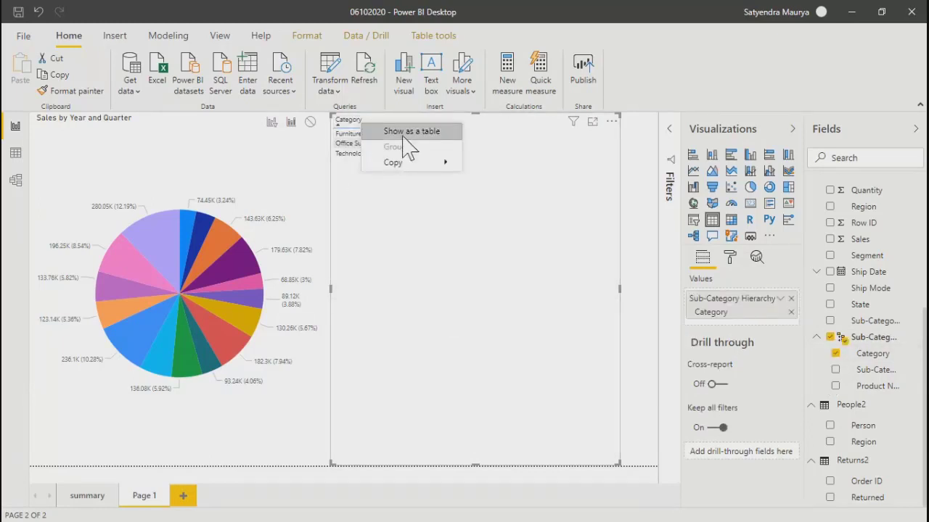
left_click(340, 118)
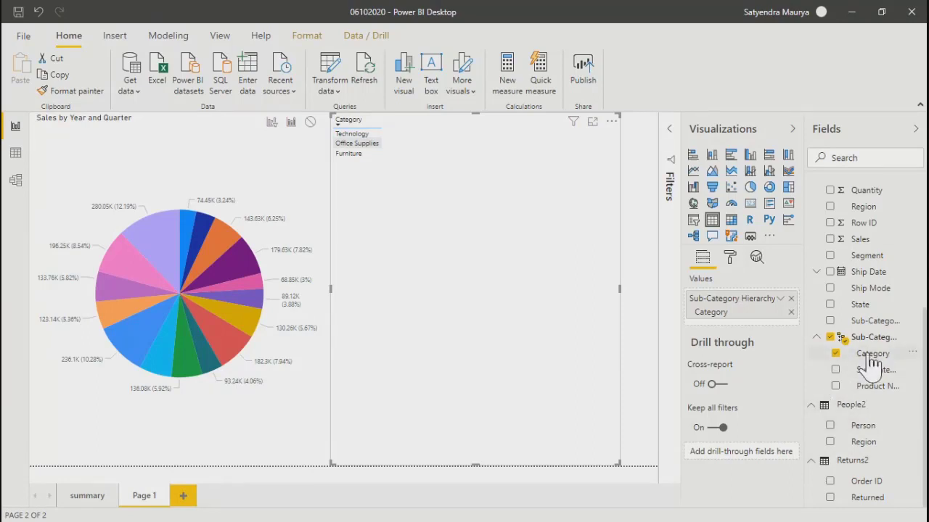
Step: Add the hierarchy's Sub-Category level as a drill-through field and re-sort the Category table in descending order
left_click_drag(859, 371, 718, 460)
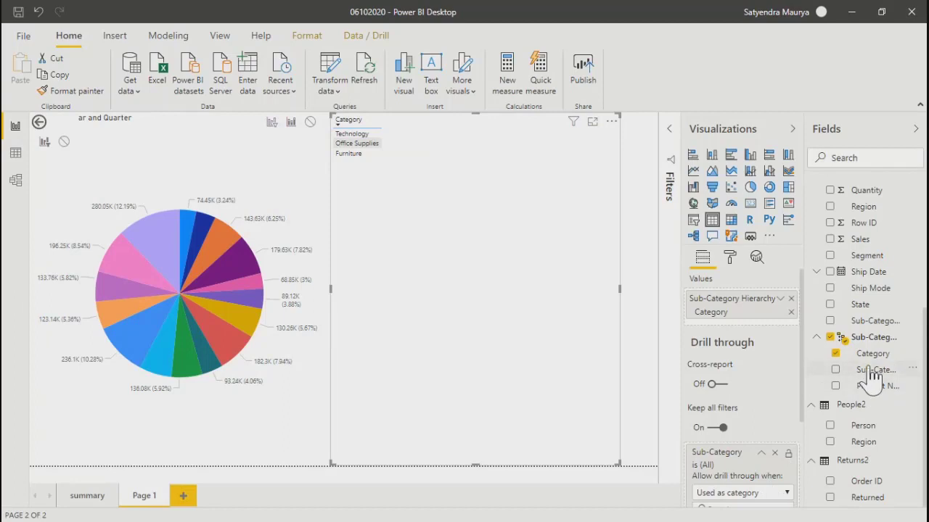
scroll(716, 468, "down", 3)
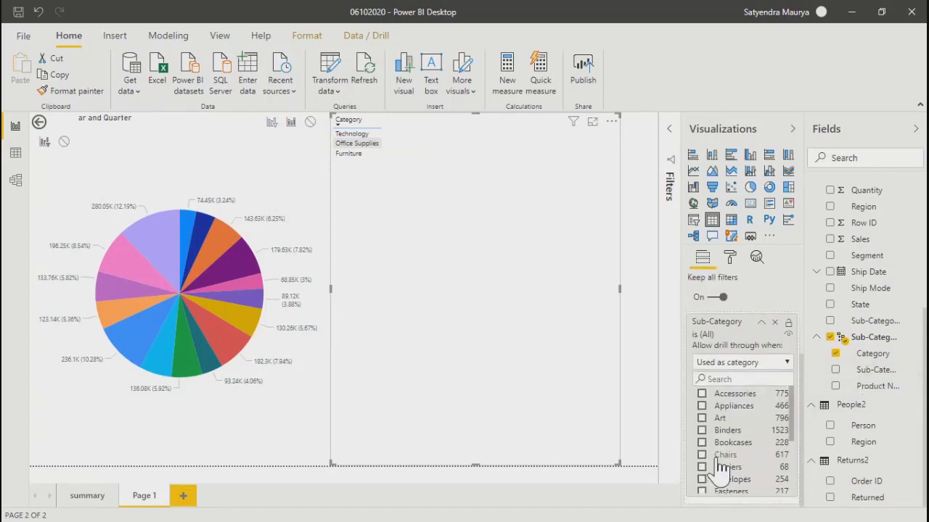
left_click(335, 121)
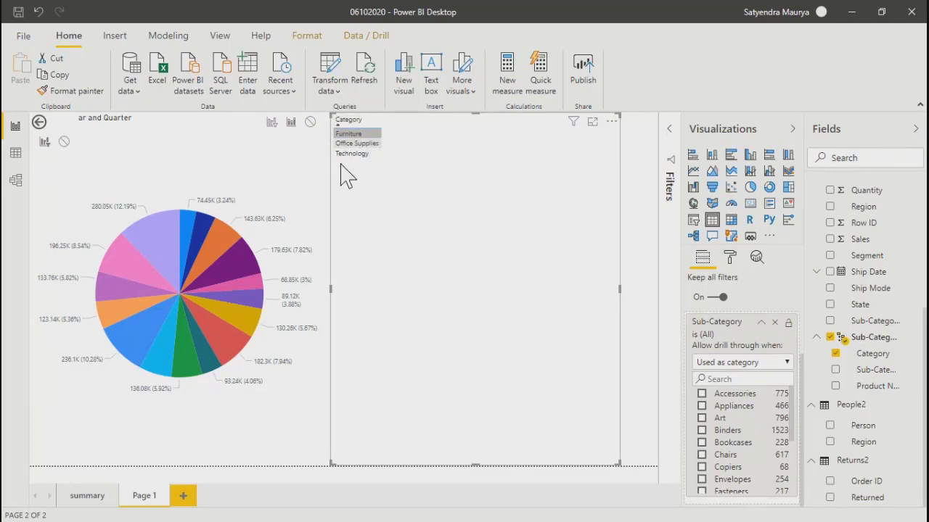
left_click(349, 121)
Step: Highlight the pie chart by Technology, Office Supplies and Furniture in turn, and view the Category table in focus mode
left_click(353, 133)
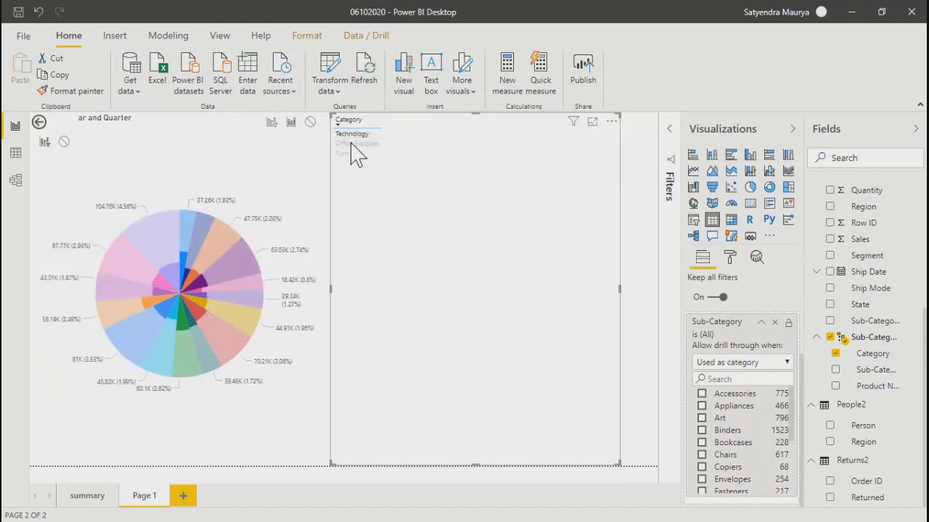
left_click(352, 143)
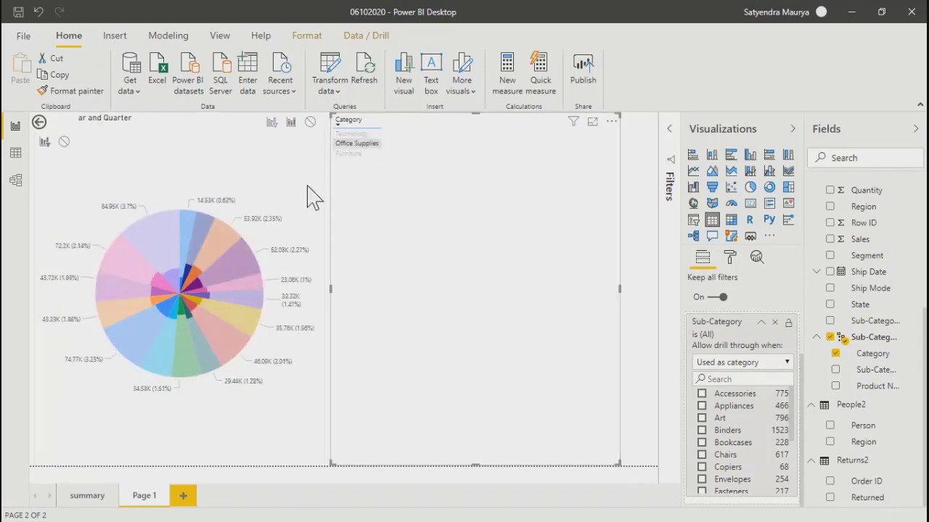
left_click(344, 153)
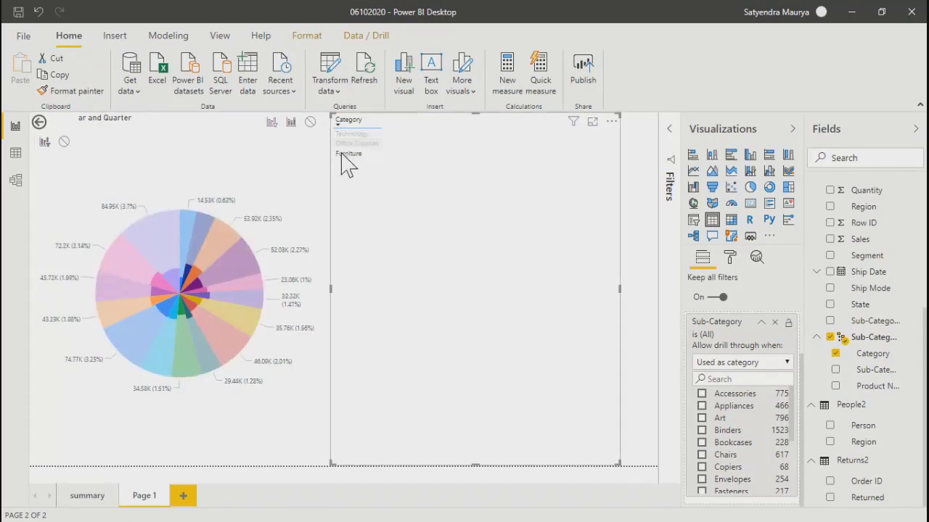
left_click(594, 122)
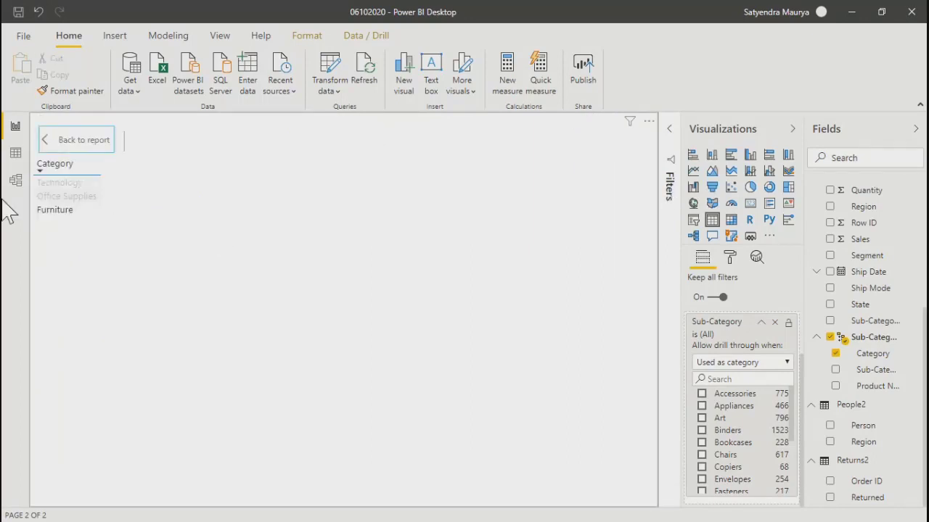
left_click(84, 145)
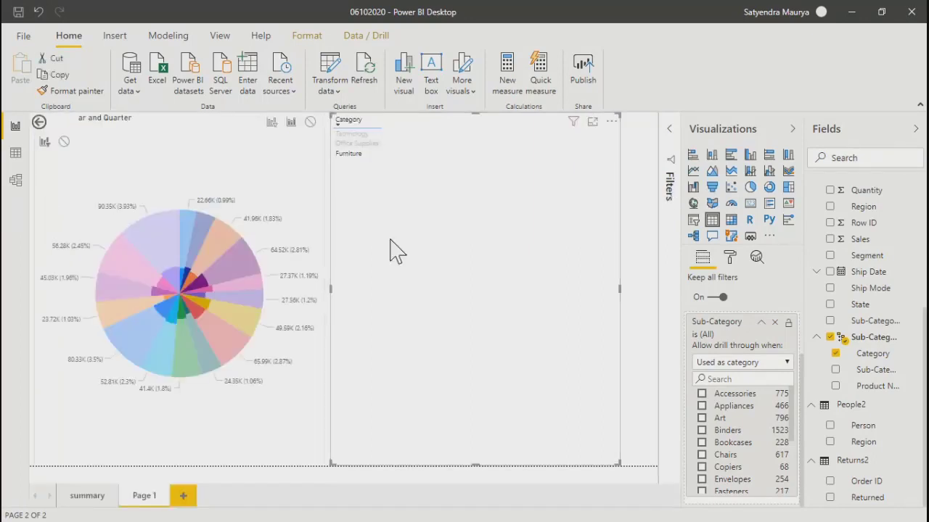
Step: Highlight the pie chart by Office Supplies and Furniture in the Category table and check the table's context options for drill-through
left_click(355, 148)
right_click(356, 157)
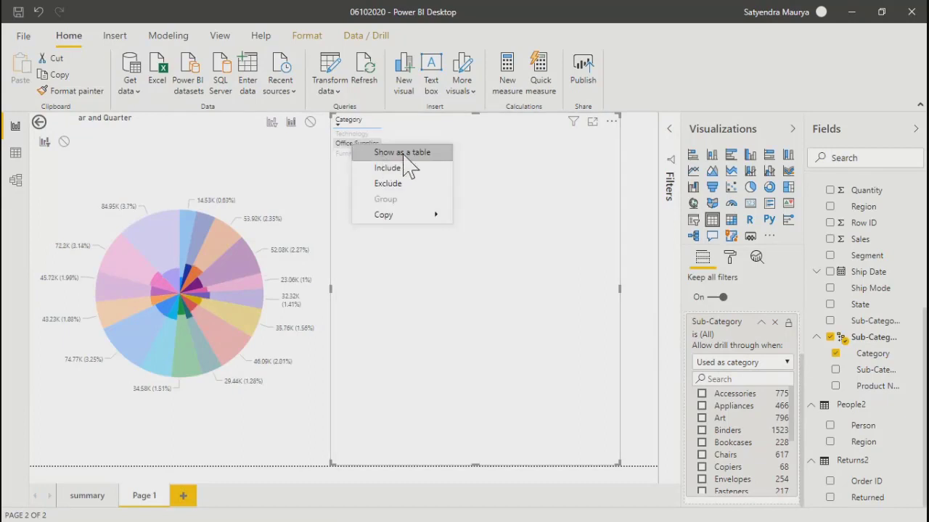
left_click(393, 288)
left_click(345, 153)
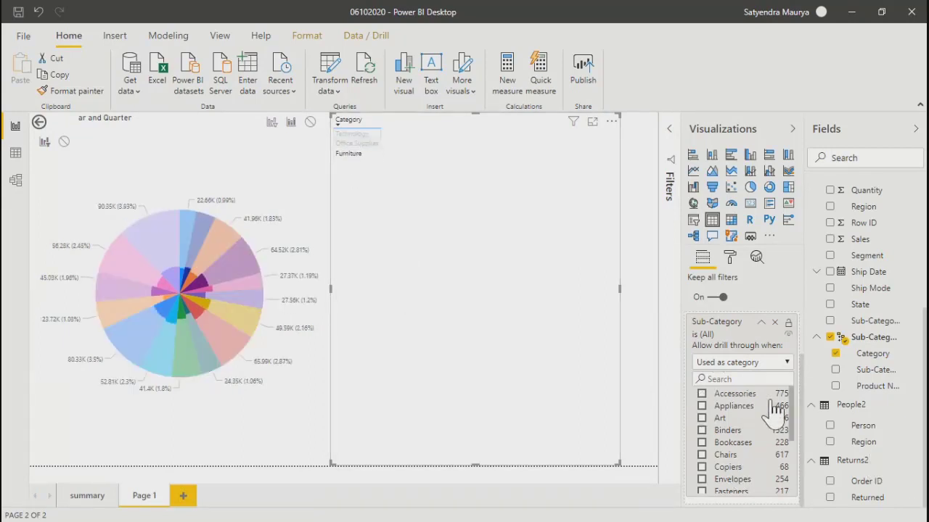
Step: Try the Sub-Category drill-through field as Summarized and switch it back to Used as category
left_click(743, 363)
left_click(715, 384)
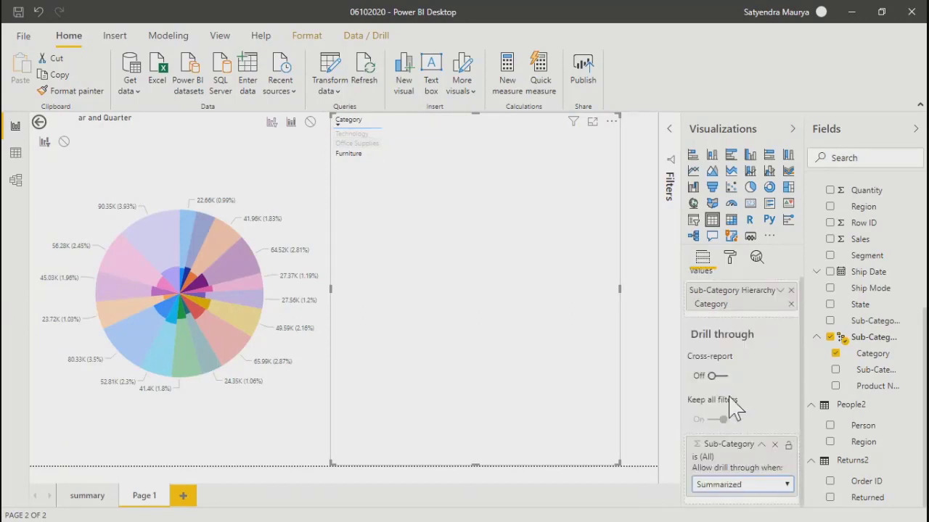
left_click(746, 487)
left_click(716, 464)
scroll(729, 478, "down", 3)
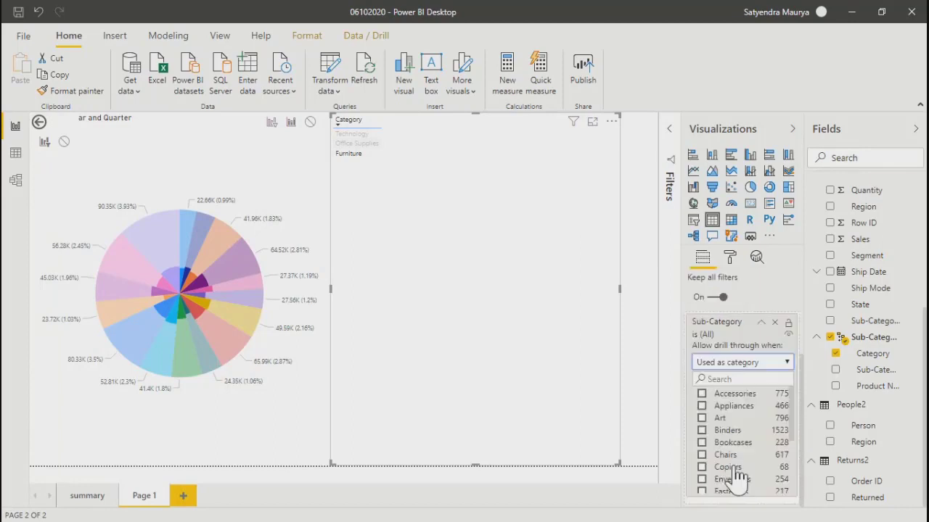
Step: Filter the Sub-Category drill-through field by Art, Bookcases and Accessories in turn
left_click(701, 418)
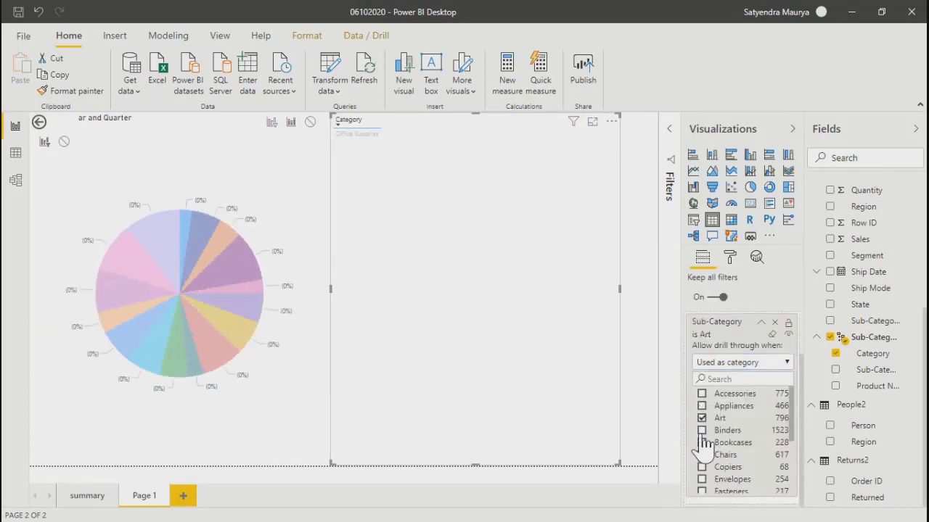
left_click(702, 443)
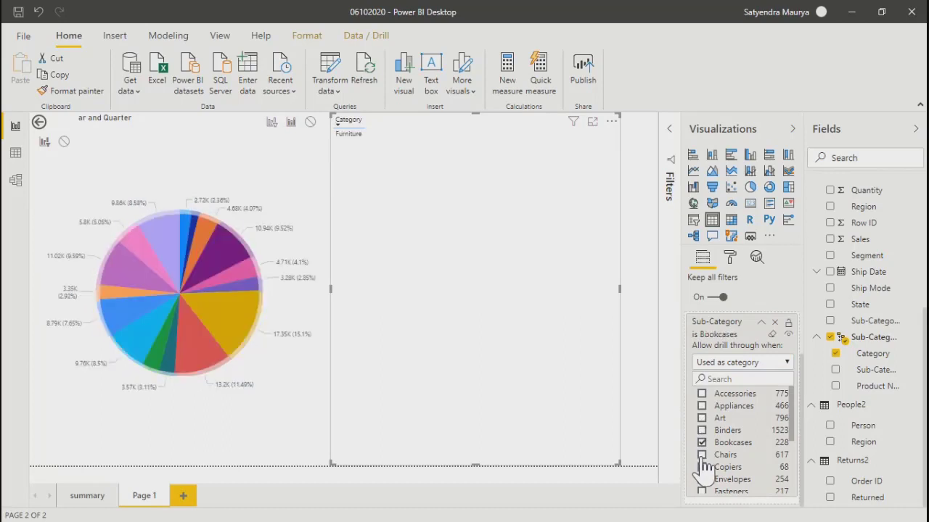
left_click(701, 394)
scroll(732, 450, "down", 3)
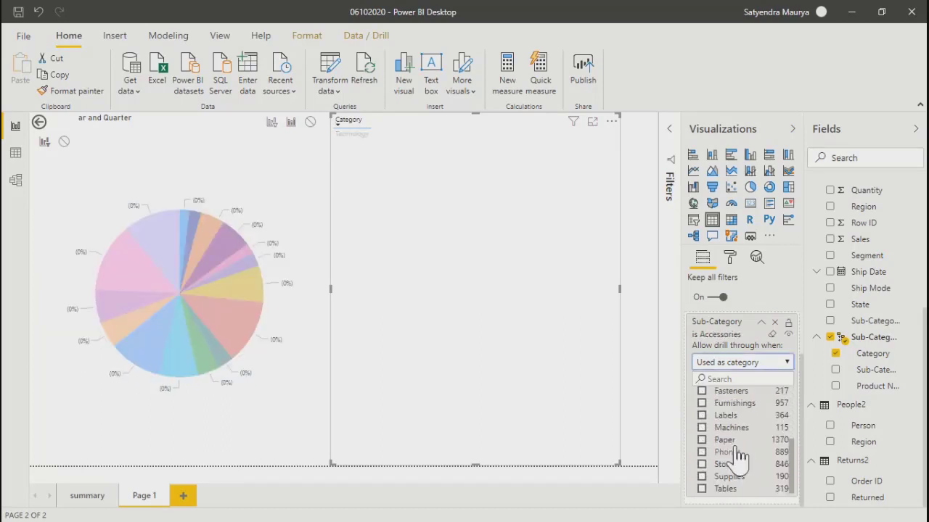
Step: Remove the Sub-Category drill-through field and refill the table with the whole Sub-Category Hierarchy
left_click(836, 356)
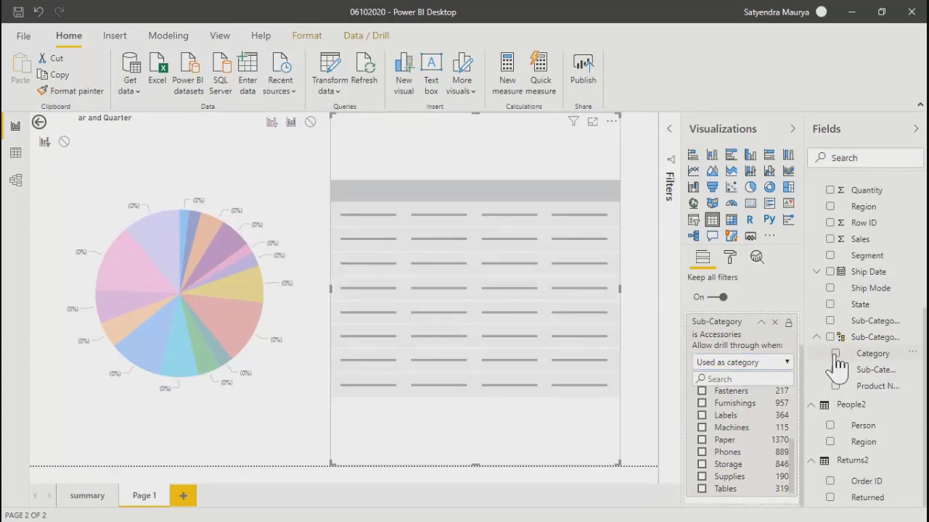
left_click(778, 322)
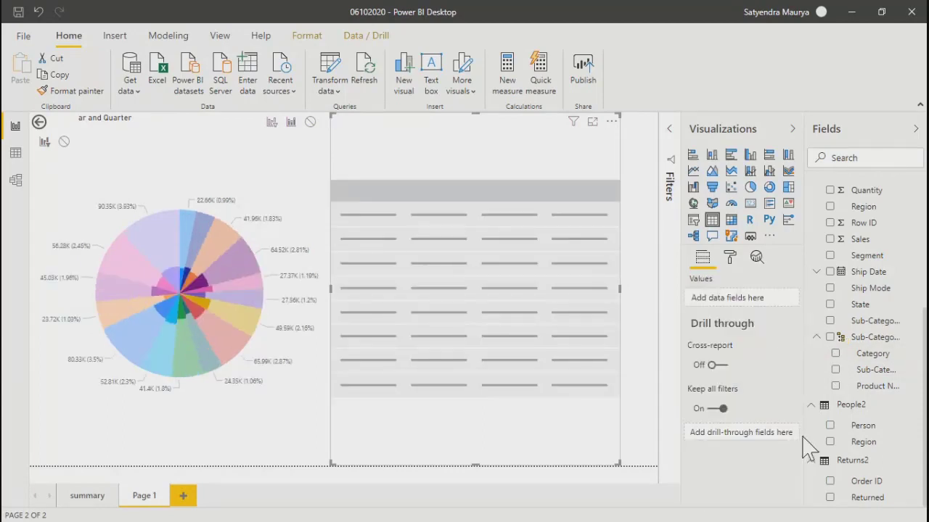
left_click(830, 338)
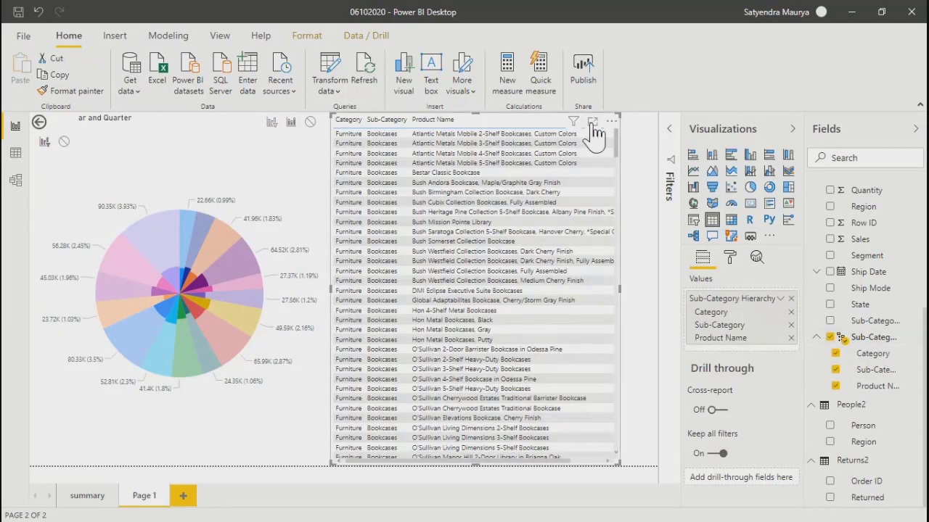
Step: Add the hierarchy's Category, Sub-Category and Product Name levels as drill-through fields
right_click(909, 357)
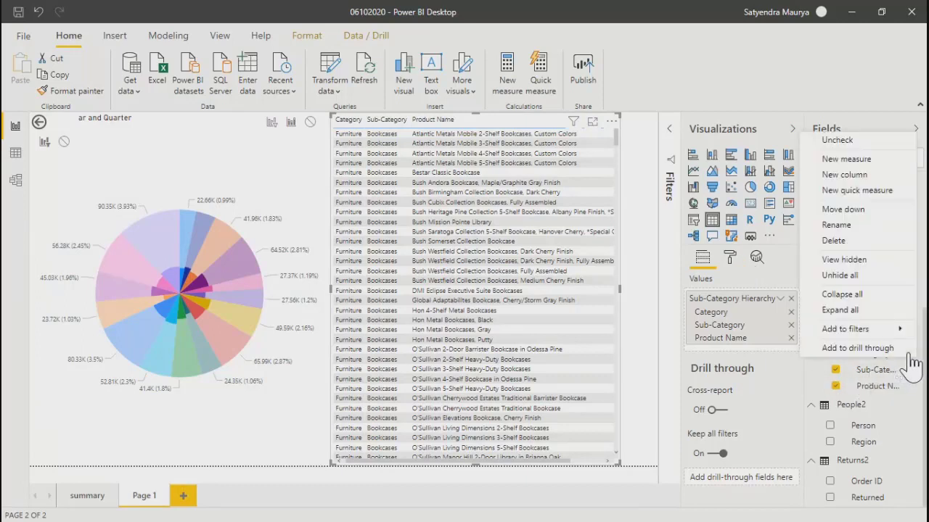
left_click(856, 350)
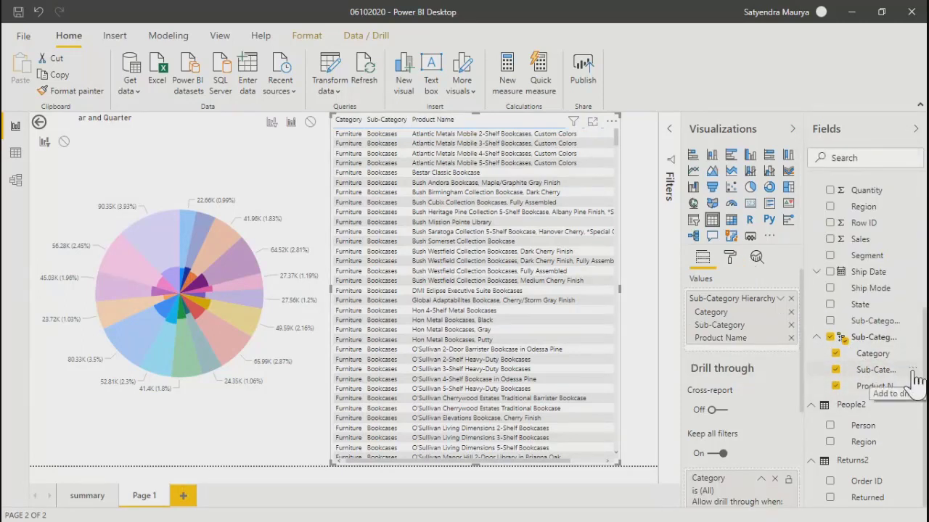
left_click(912, 386)
left_click(863, 365)
left_click(915, 392)
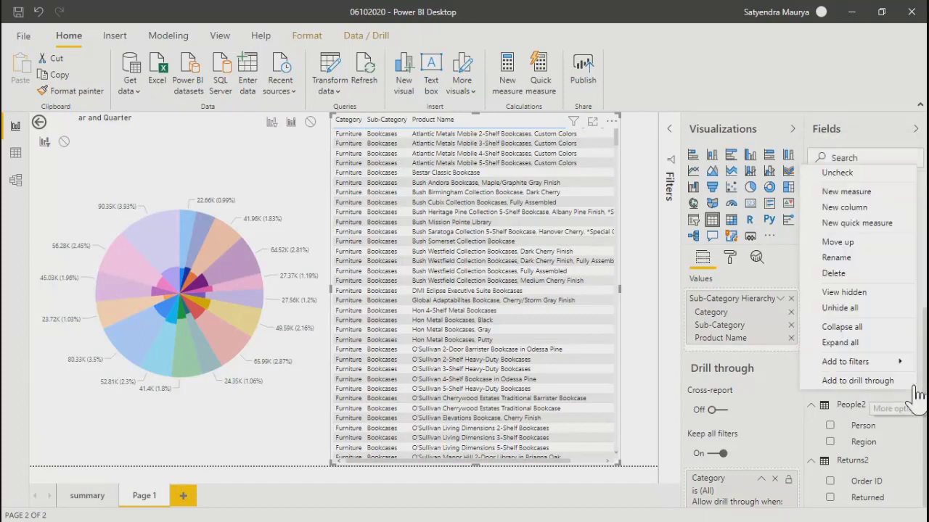
left_click(852, 388)
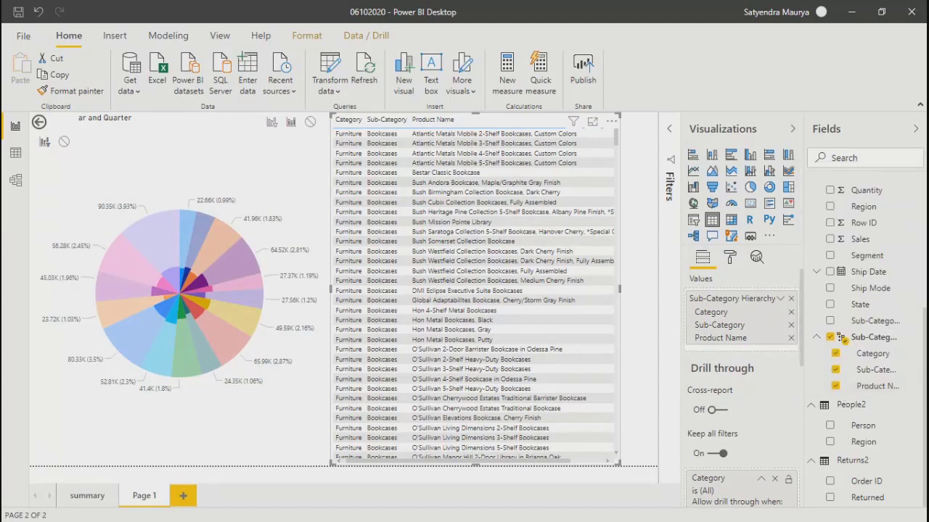
Step: View the hierarchy table in focus mode and look through its product rows
left_click(593, 123)
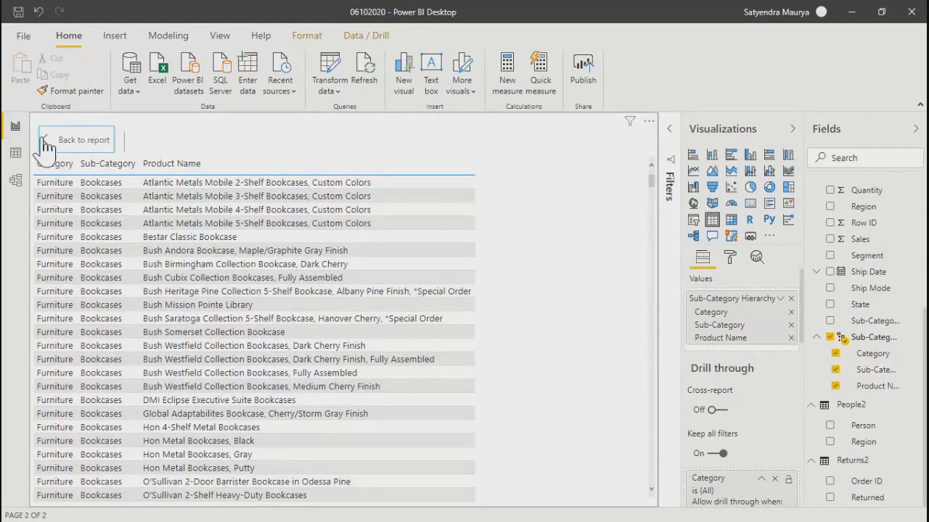
scroll(77, 203, "down", 20)
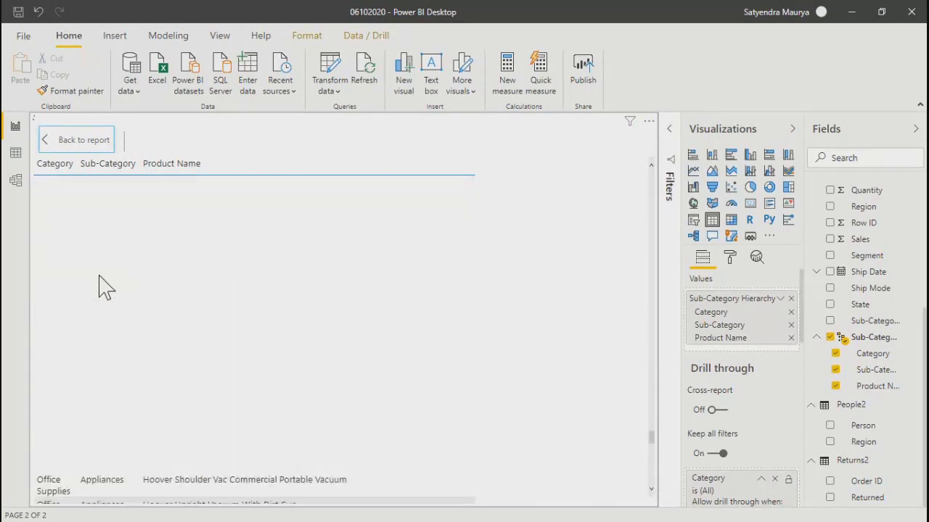
scroll(102, 287, "up", 20)
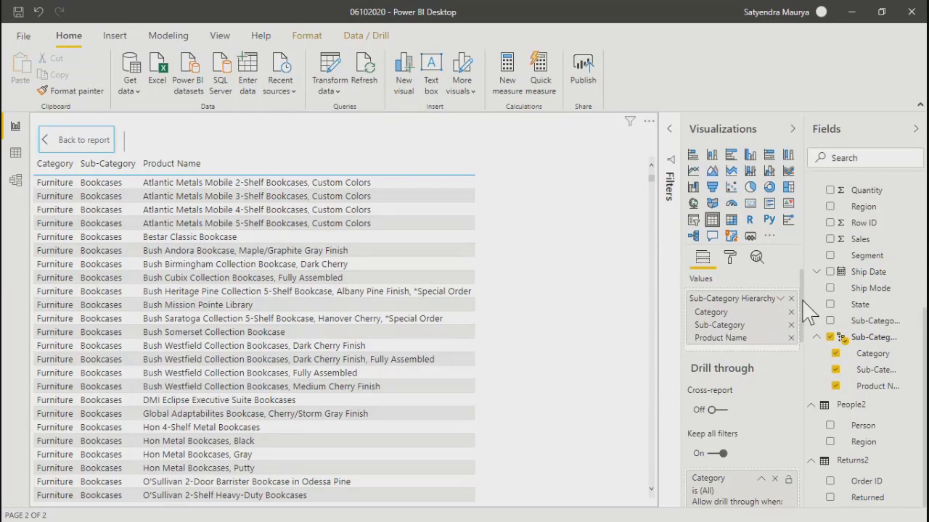
Step: Turn on cross-report drill-through and return from focus mode to the report page
mouse_move(803, 319)
left_mouse_down()
mouse_move(804, 354)
mouse_move(805, 317)
left_mouse_up()
left_click(724, 415)
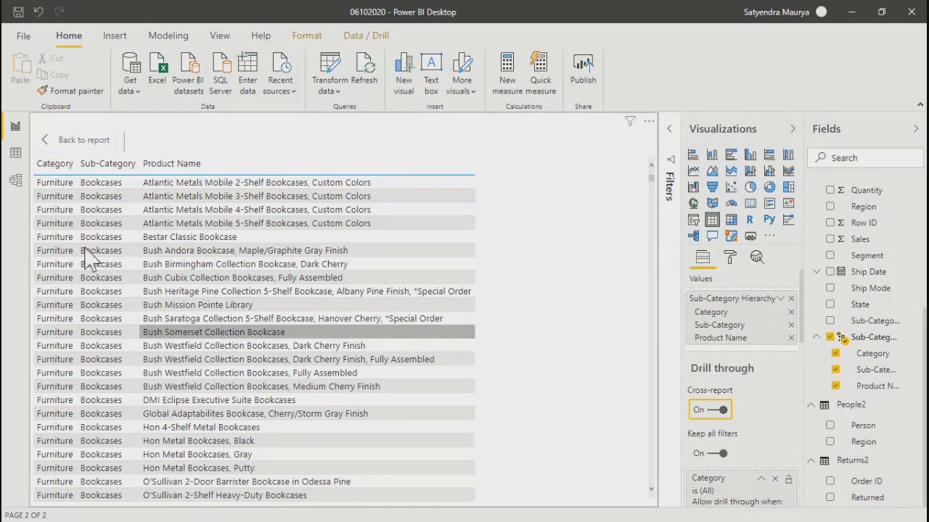
left_click(62, 145)
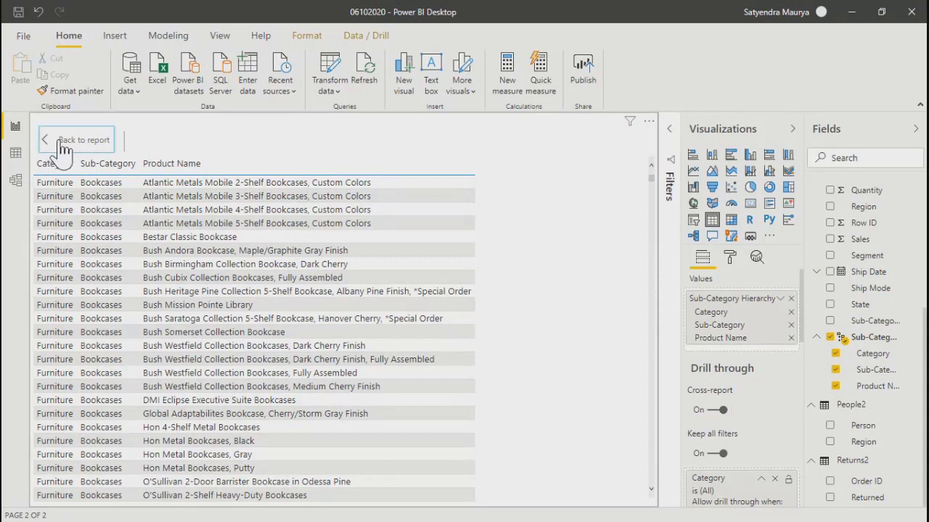
left_click(62, 145, "ctrl")
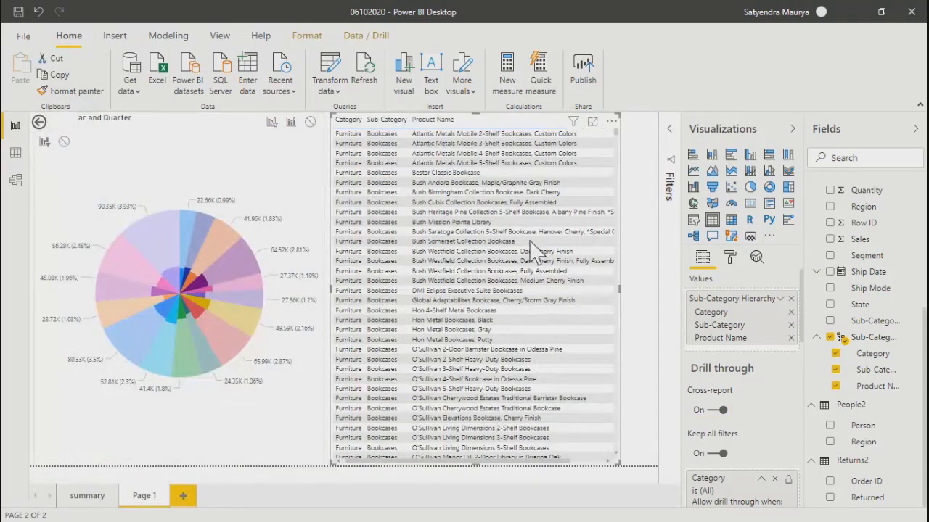
Step: Highlight the pie chart by individual bookcase products, inspect the visual shown as a table, and return to the report
left_click(348, 134)
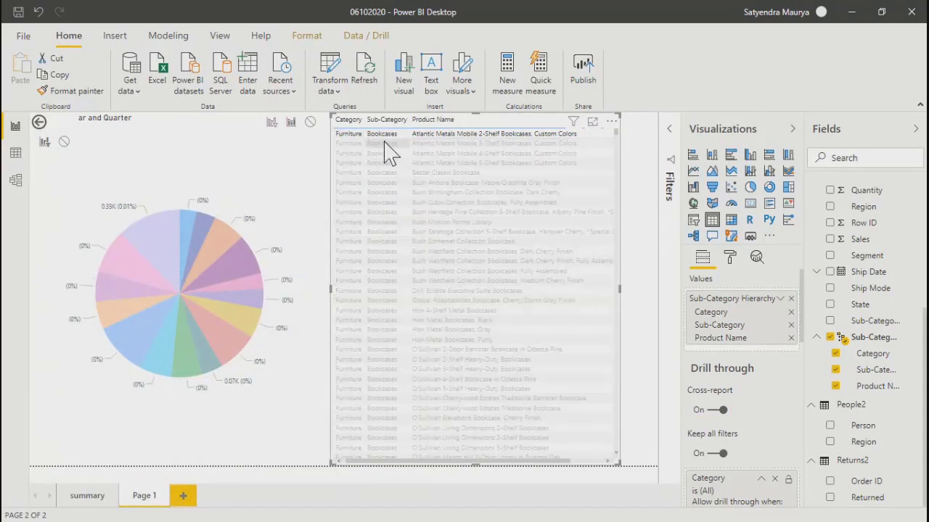
left_click(384, 143)
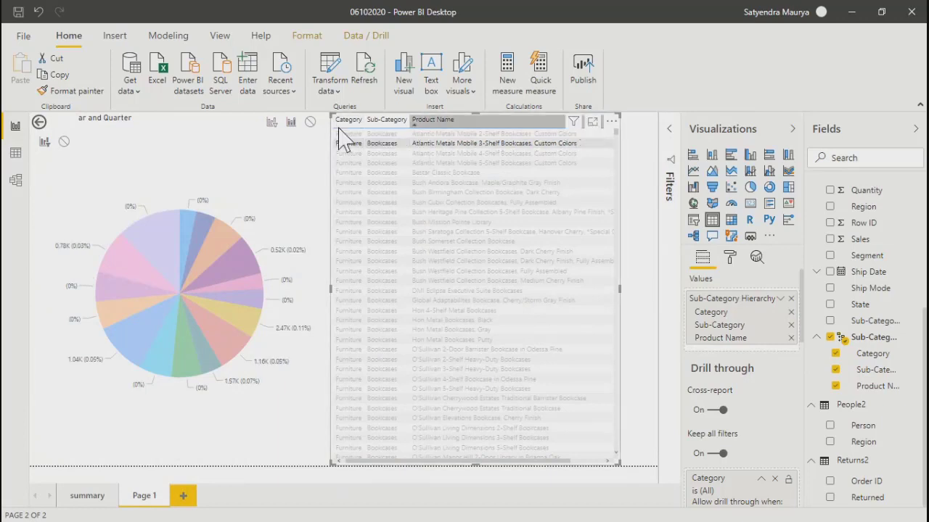
left_click(611, 121)
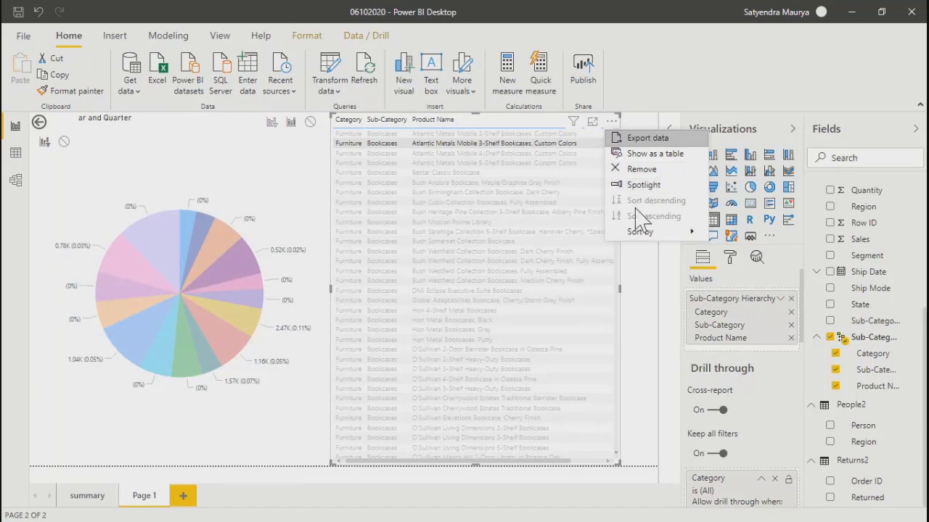
left_click(641, 155)
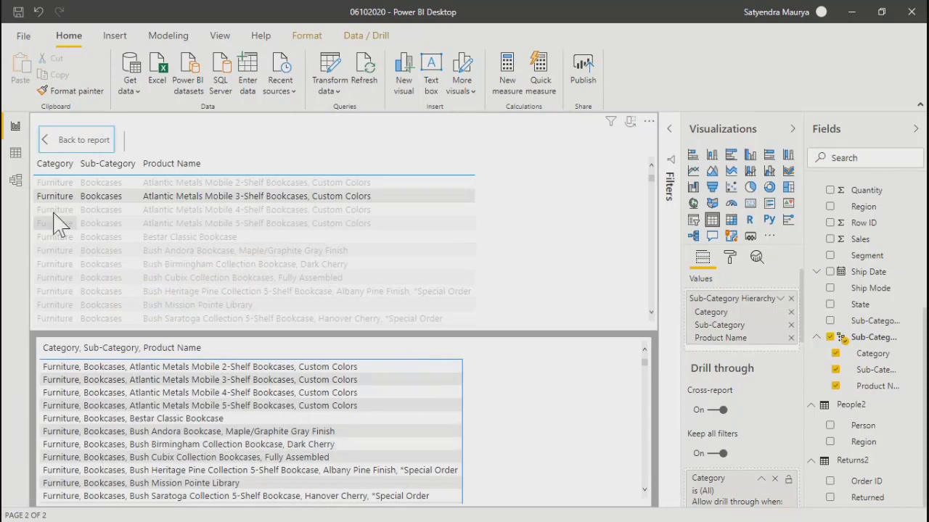
left_click(102, 209)
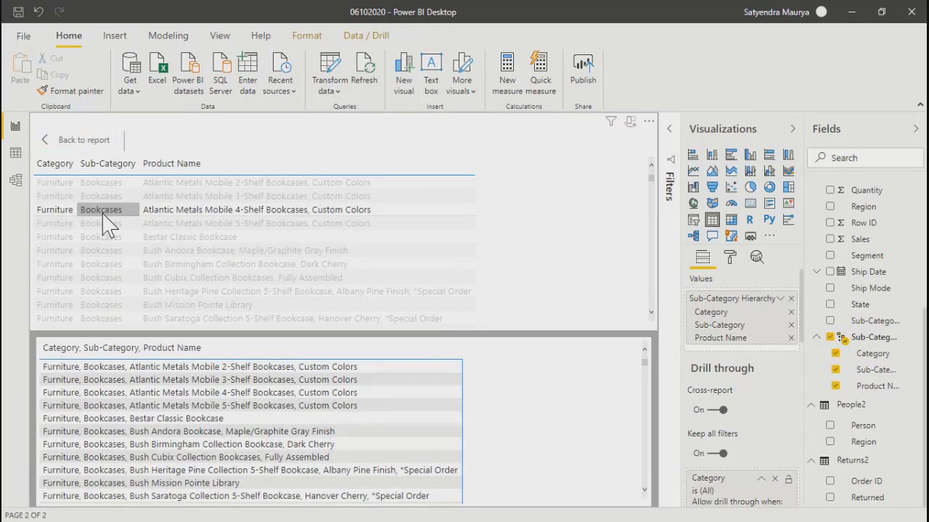
left_click(68, 141)
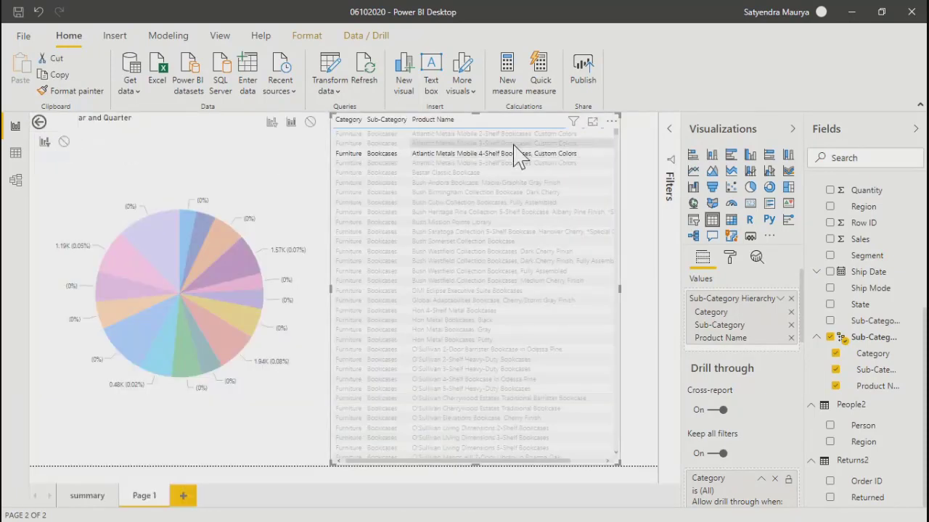
Step: Replace the table with a matrix that has Category and Product Name as rows and Sub-Category as columns
key("Delete")
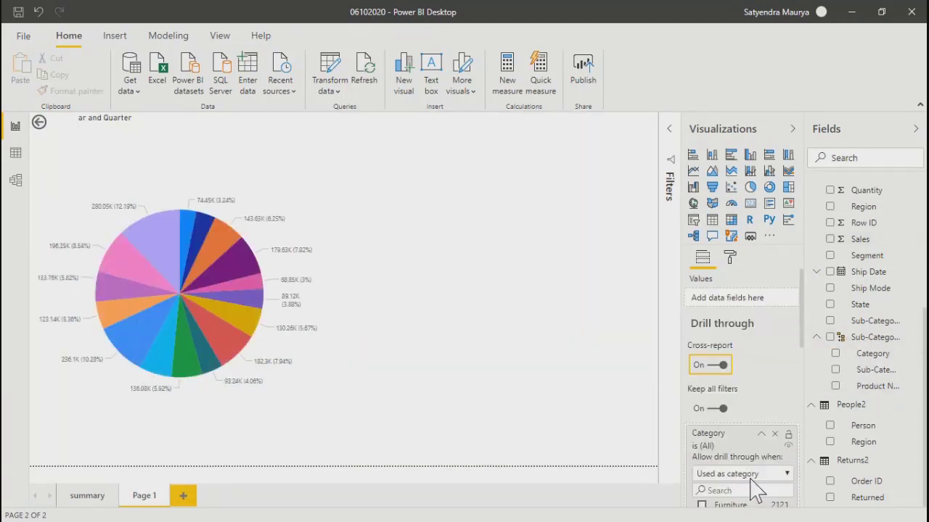
left_click(456, 243)
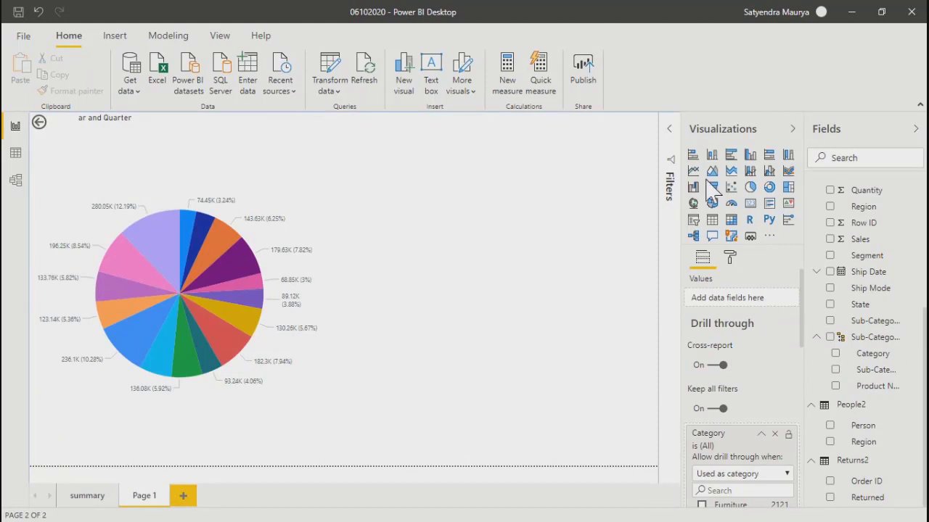
key("ctrl+z")
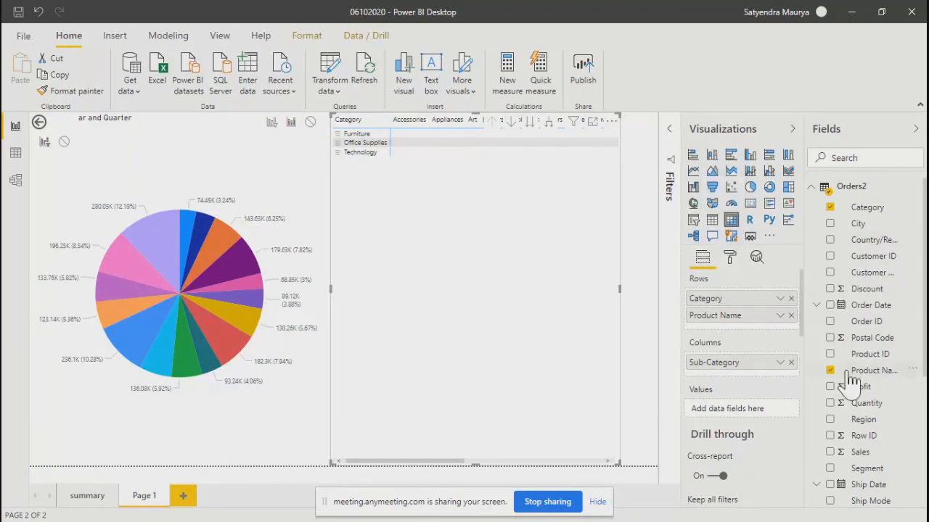
Step: View the matrix in focus mode, go to the Product Name row level, and drill back up to Category
scroll(849, 385, "down", 5)
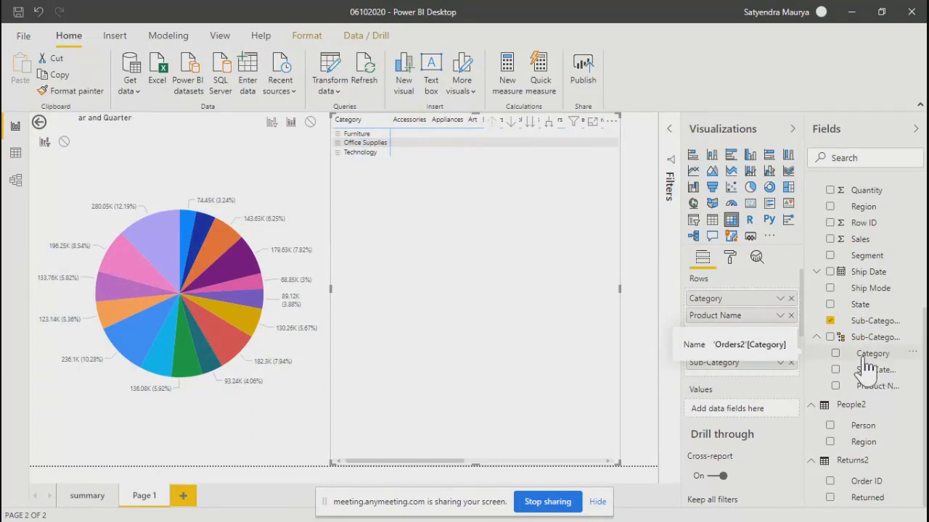
scroll(868, 321, "up", 3)
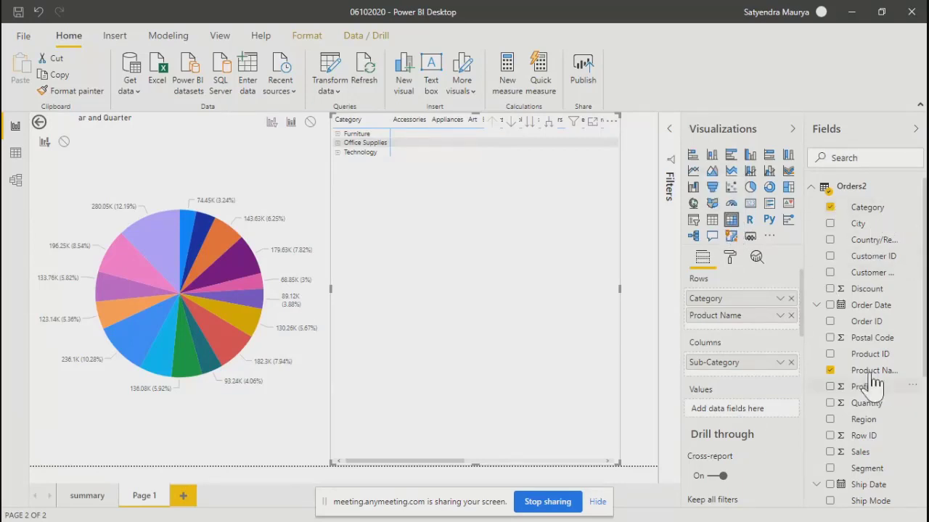
scroll(899, 381, "down", 3)
scroll(903, 388, "down", 1)
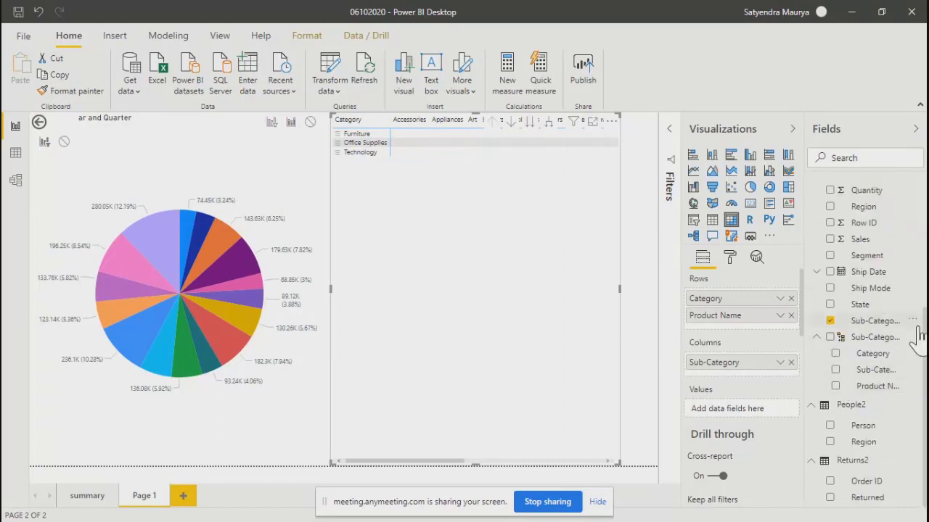
left_click(593, 122)
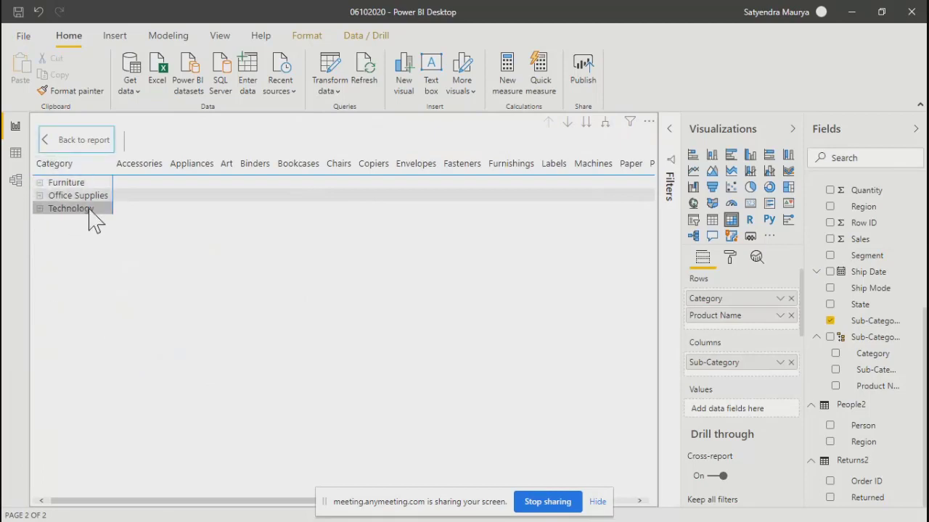
left_click(587, 123)
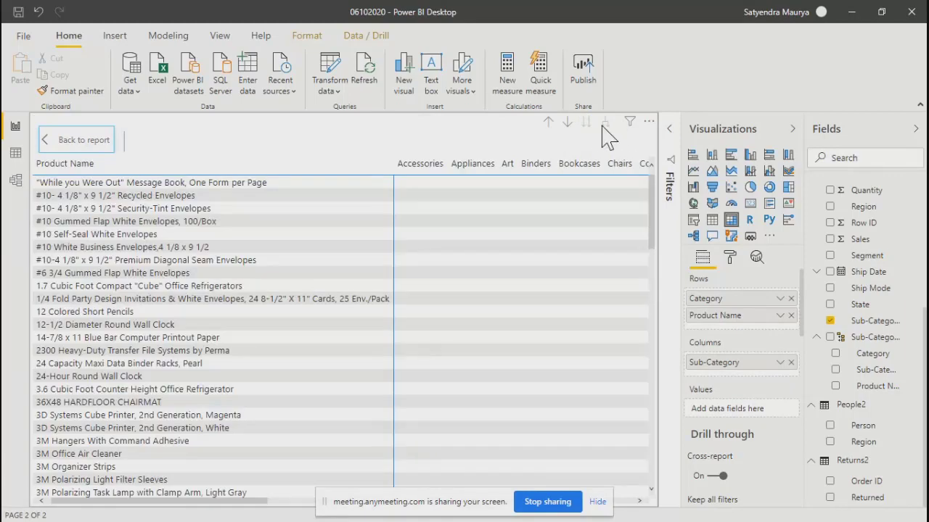
left_click(549, 123)
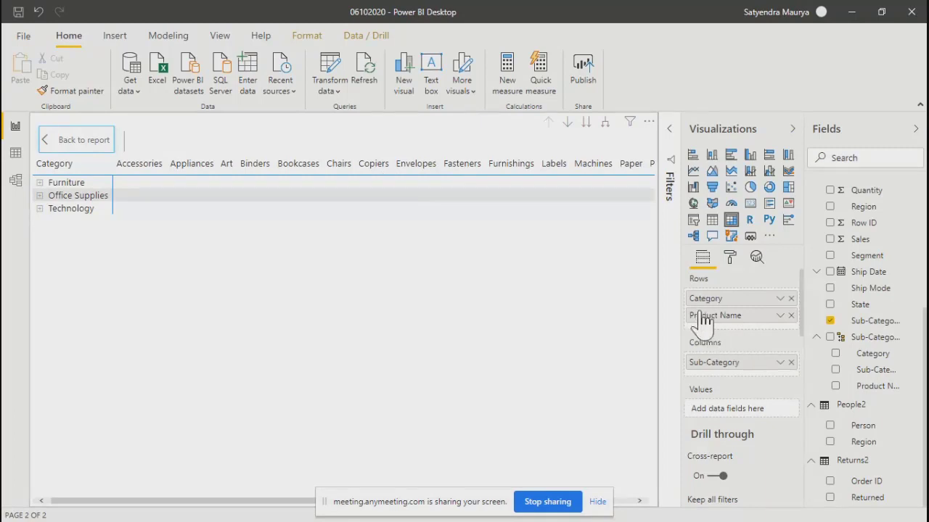
Step: Move Sub-Category from the matrix columns into the rows, between Category and Product Name
left_click_drag(718, 364, 714, 319)
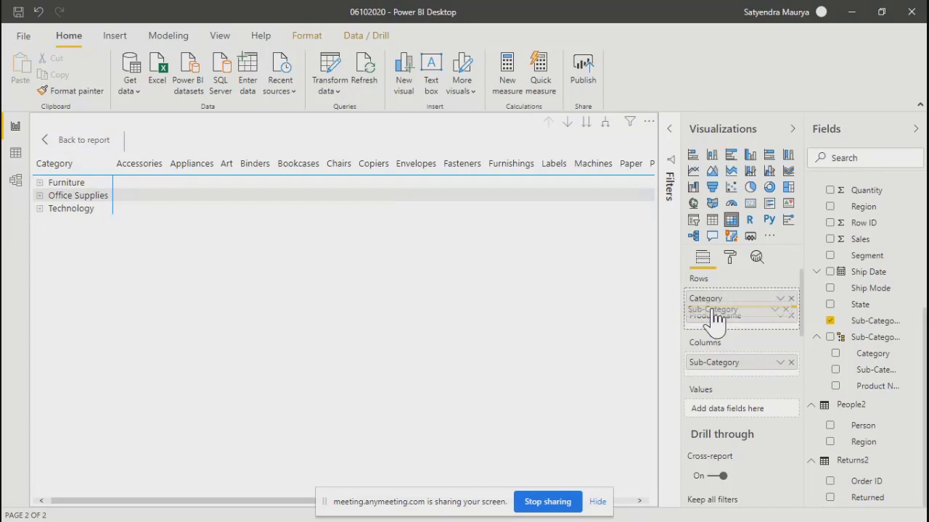
left_click_drag(714, 319, 740, 338)
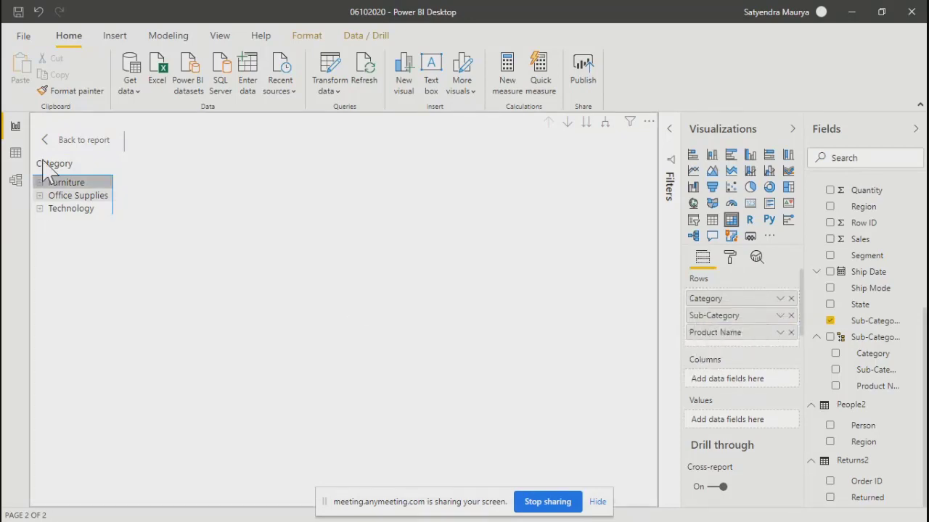
Step: Take the matrix rows down to the Sub-Category and Product Name levels, look through the product list, and drill back up to Category
left_click(589, 125)
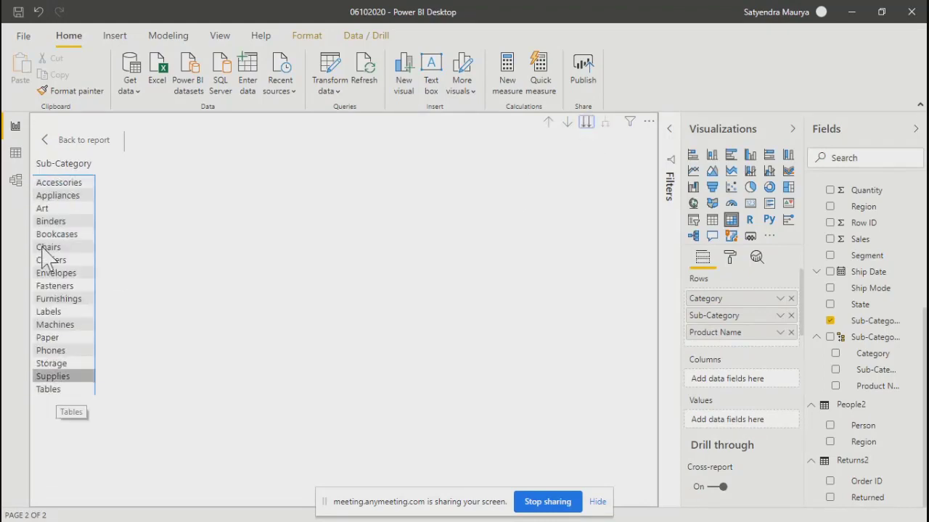
left_click(588, 123)
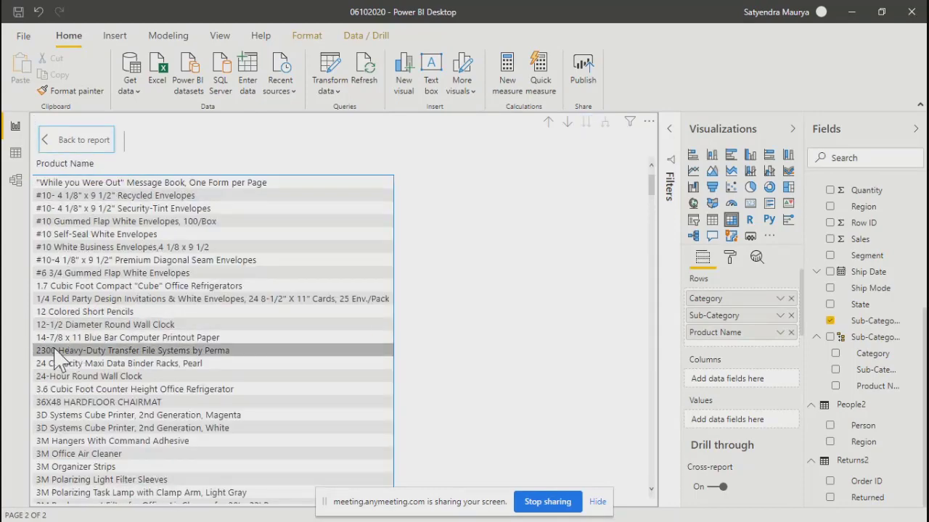
scroll(145, 363, "down", 15)
scroll(160, 399, "up", 15)
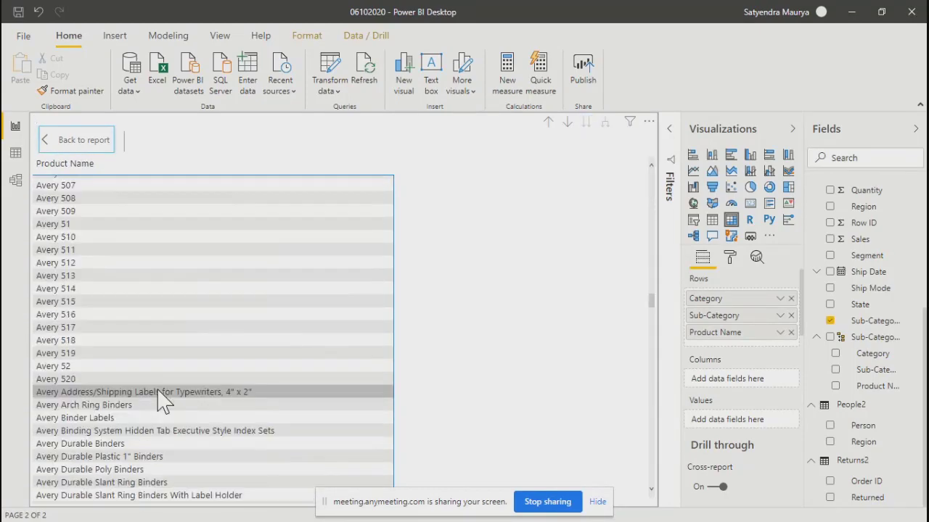
left_click(549, 123)
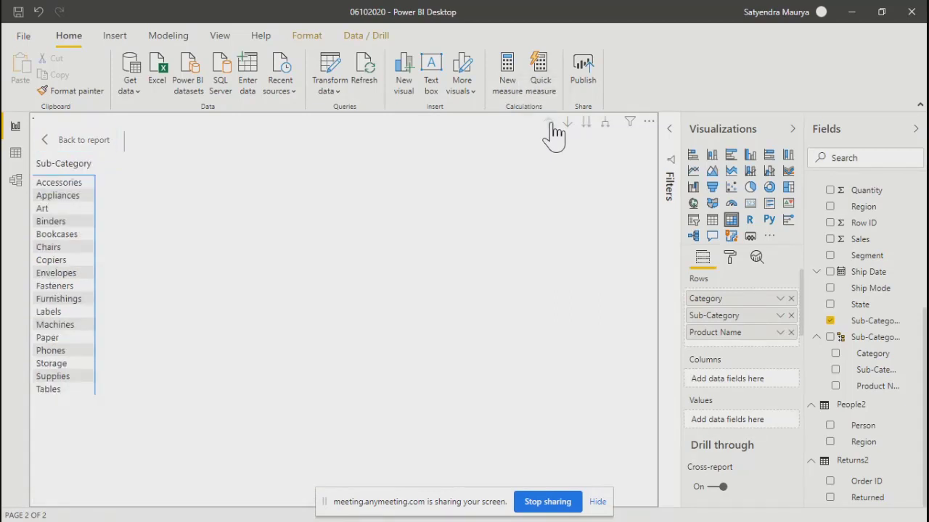
left_click(550, 125)
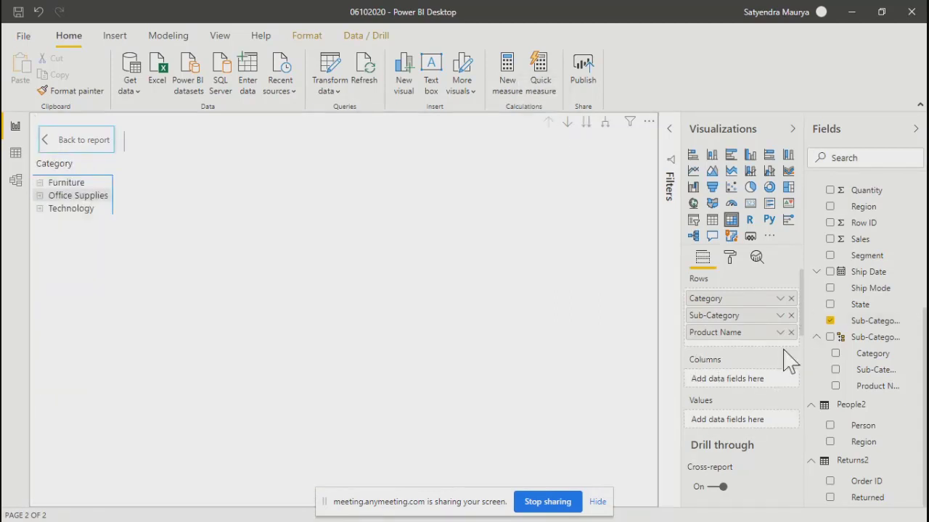
Step: Add the Order Date hierarchy to the matrix columns and take the rows to the Sub-Category level
scroll(854, 352, "up", 5)
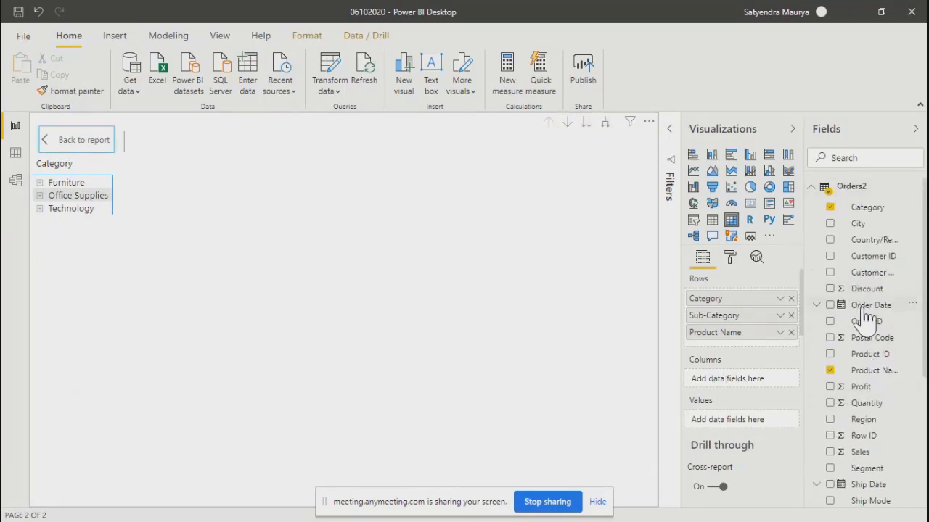
left_click_drag(864, 313, 723, 389)
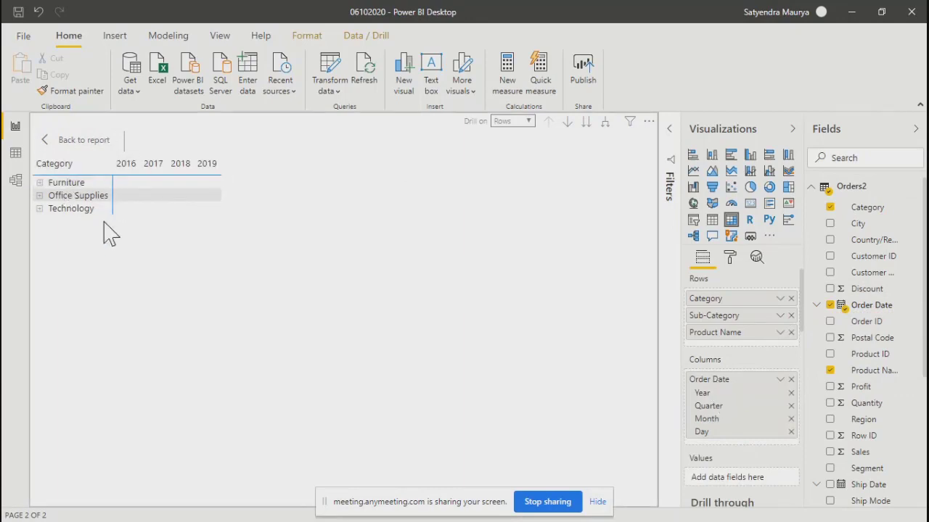
left_click(517, 121)
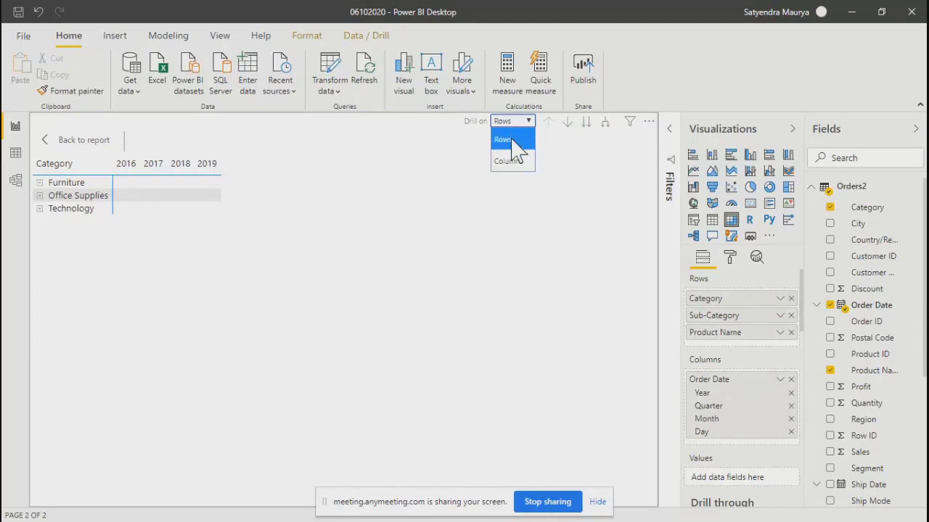
left_click(510, 139)
left_click(587, 122)
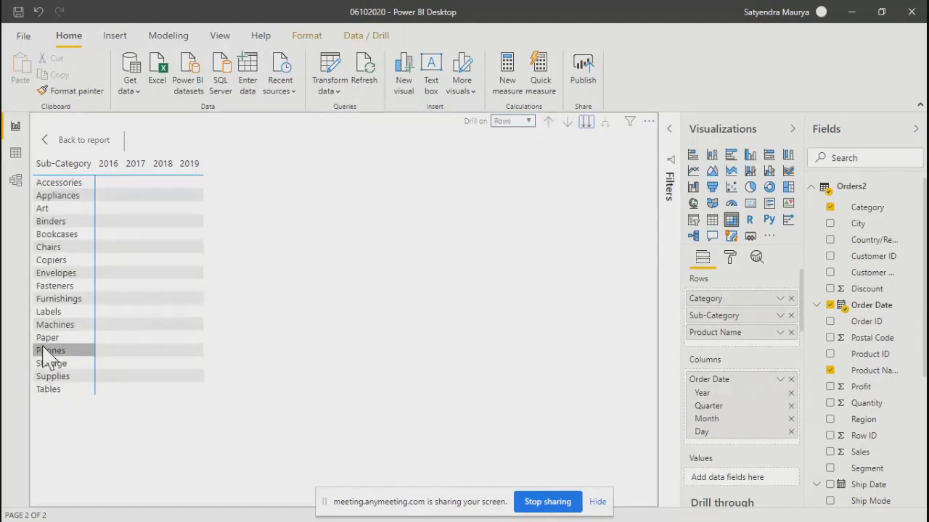
Step: Switch drilling to columns and move the Order Date columns through the Quarter and Month levels to Day
left_click(512, 125)
left_click(508, 163)
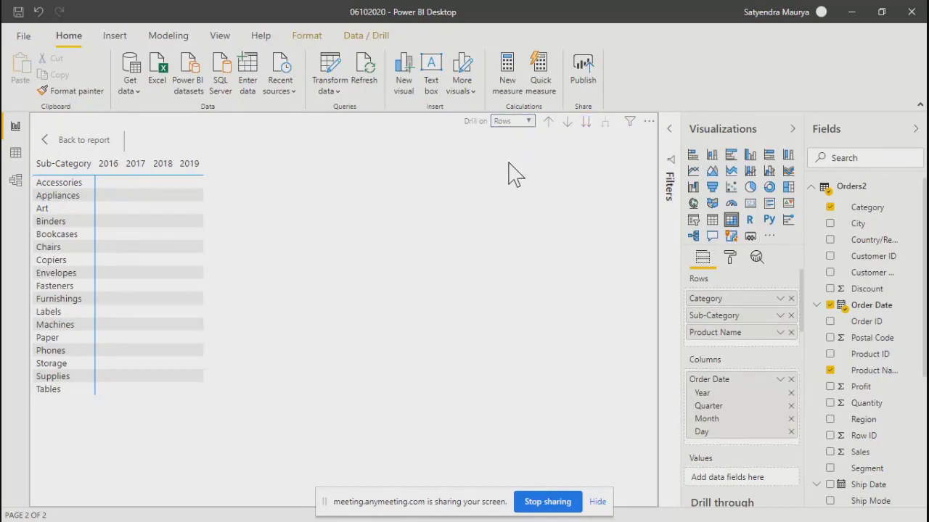
left_click(523, 121)
left_click(508, 162)
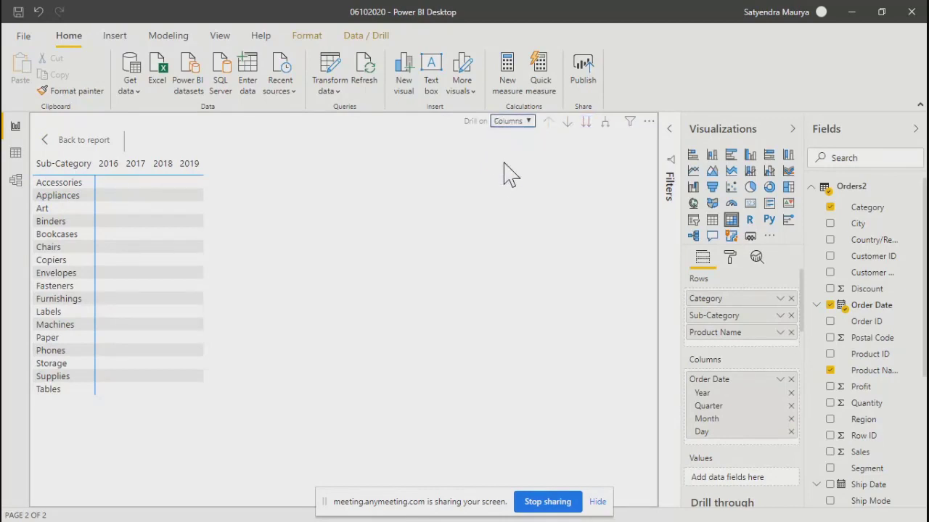
left_click(586, 121)
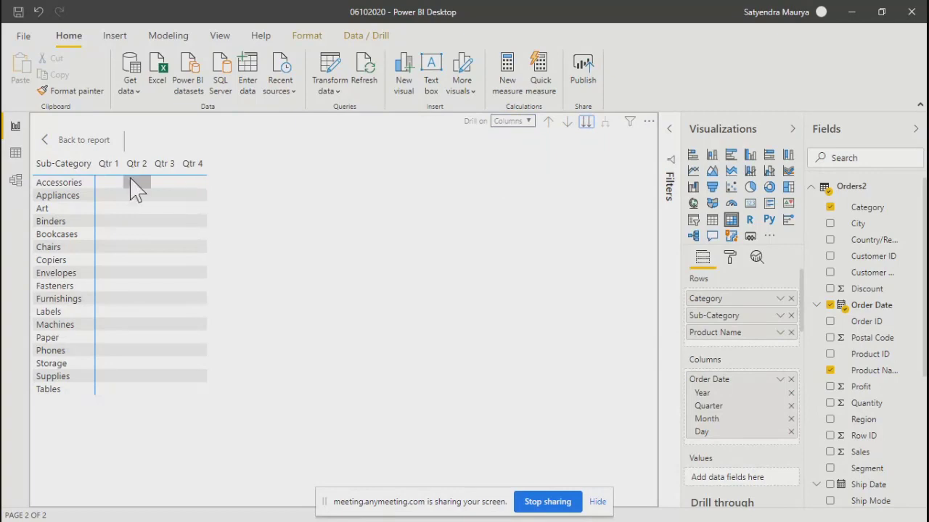
left_click(587, 124)
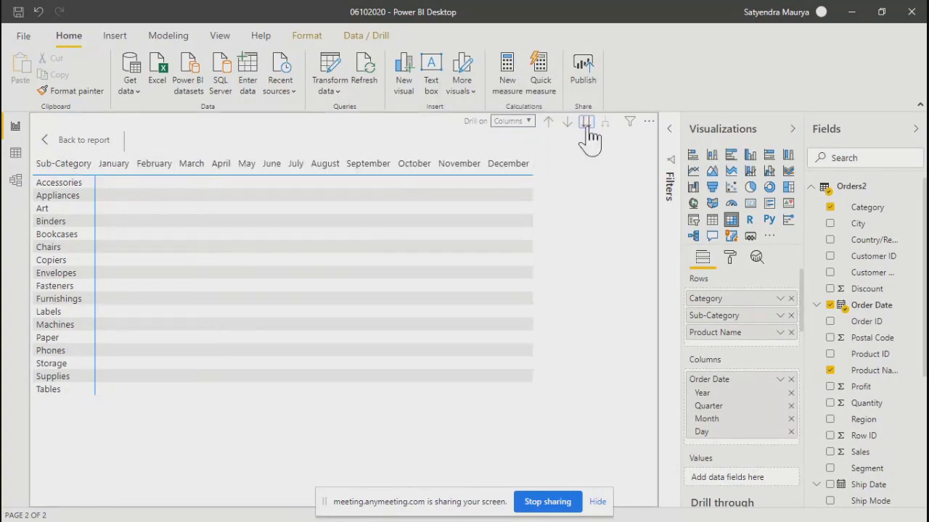
left_click(588, 127)
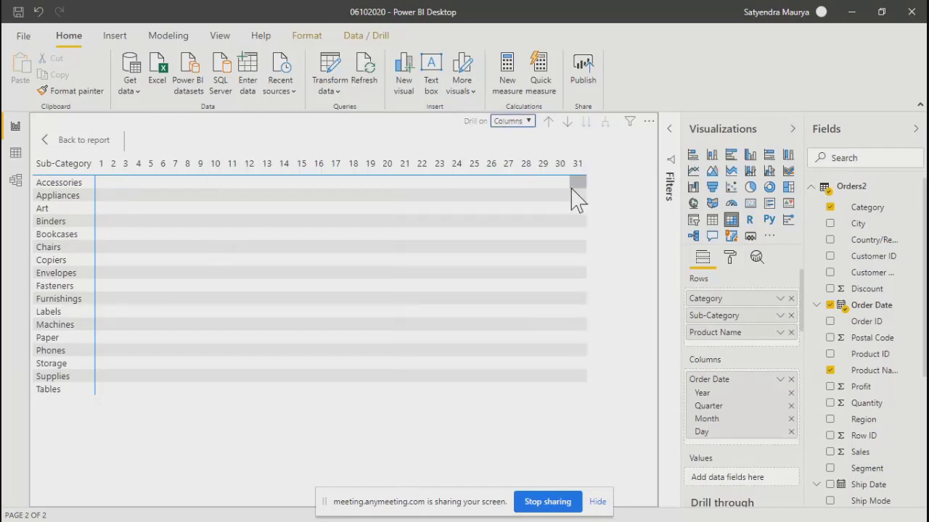
Step: Switch drilling back to rows and add Profit as the matrix values
left_click(516, 121)
left_click(507, 139)
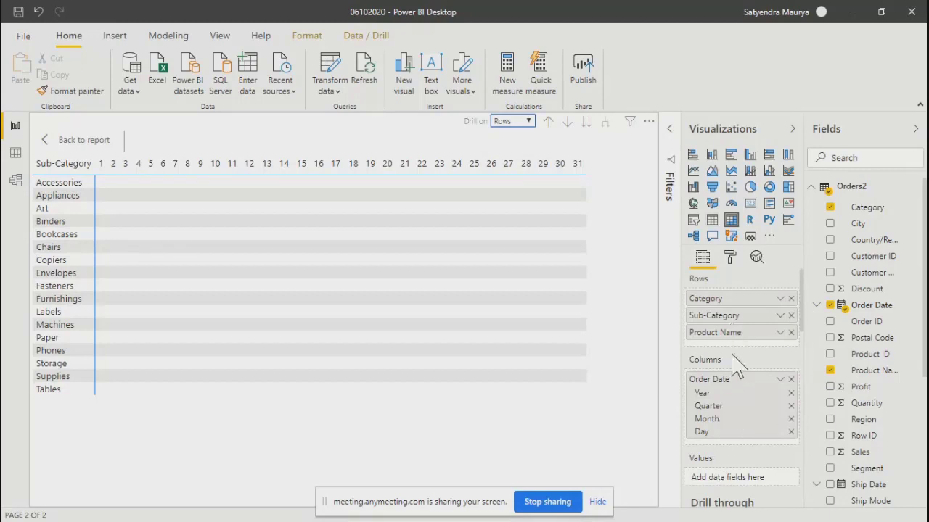
scroll(806, 331, "down", 3)
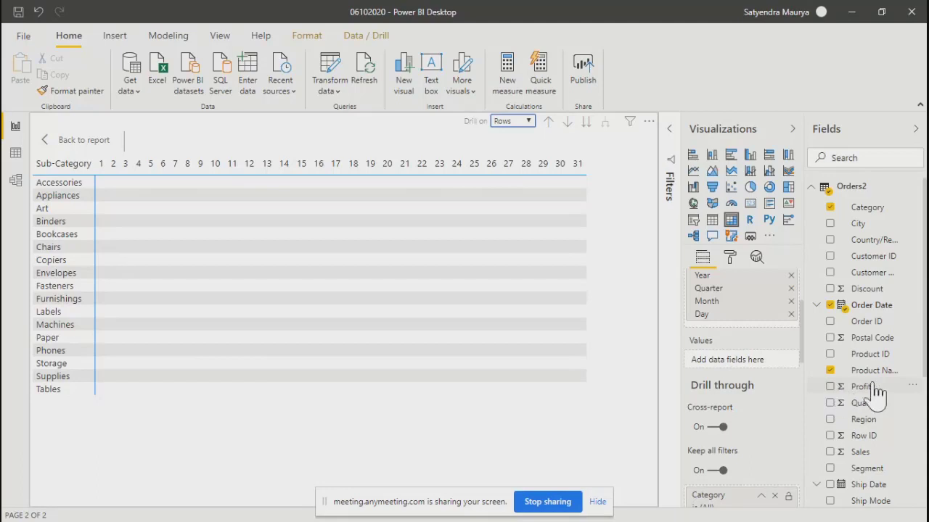
left_click_drag(862, 387, 714, 365)
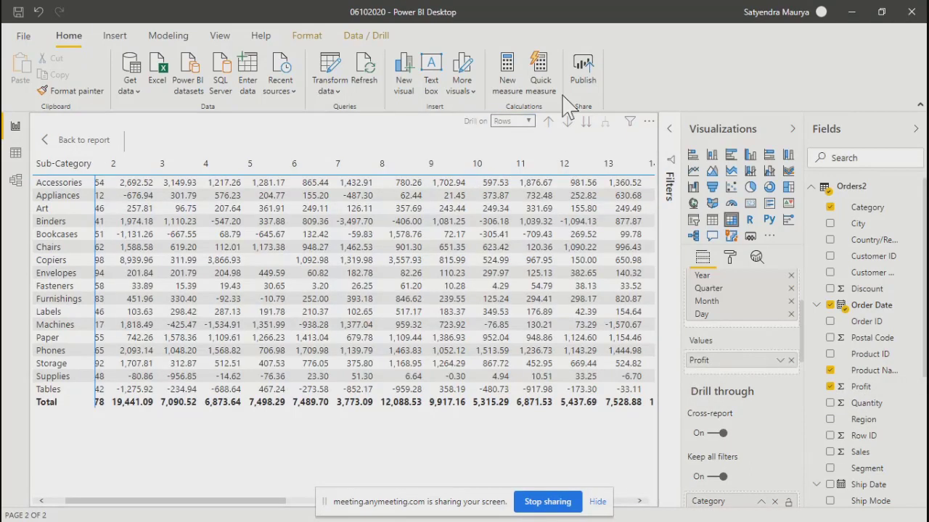
Step: Drill the rows up to Category, try drill-down mode on columns, and return the rows to the Sub-Category level
left_click(515, 123)
left_click(508, 143)
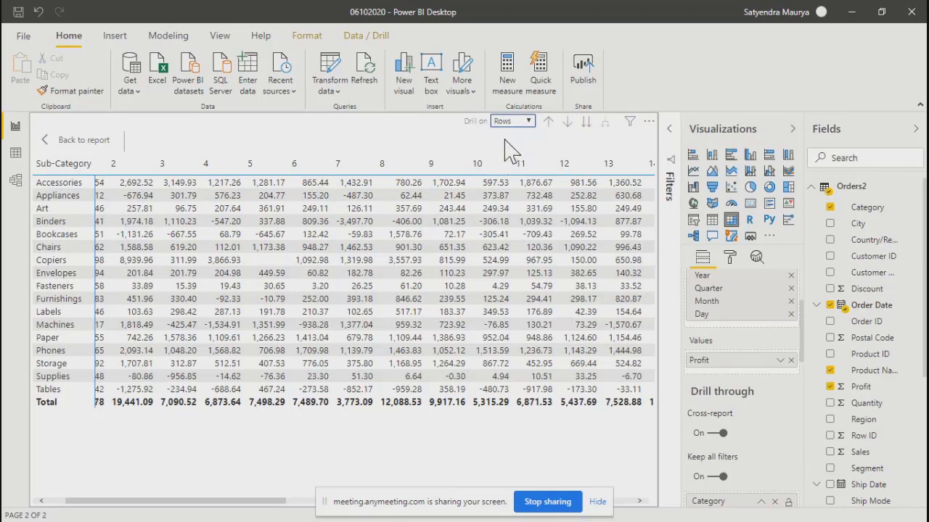
left_click(549, 125)
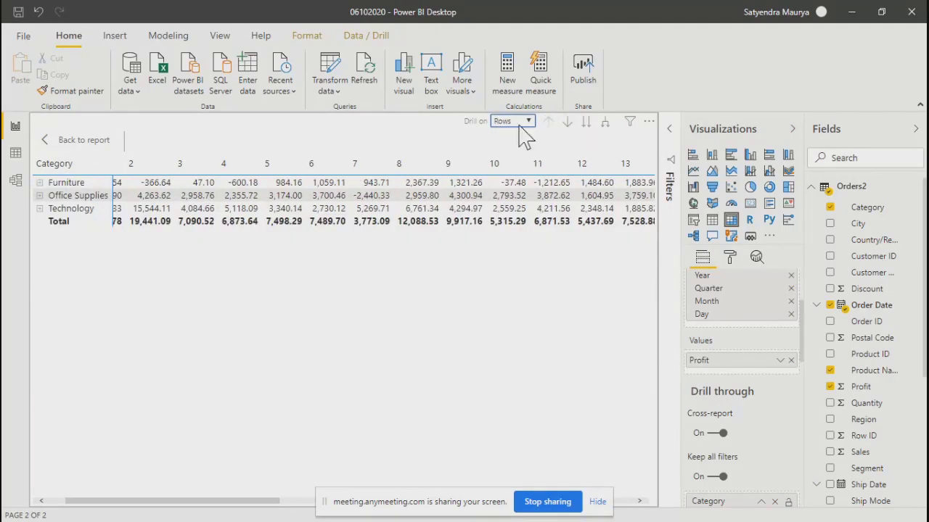
left_click(519, 124)
left_click(508, 157)
left_click(567, 123)
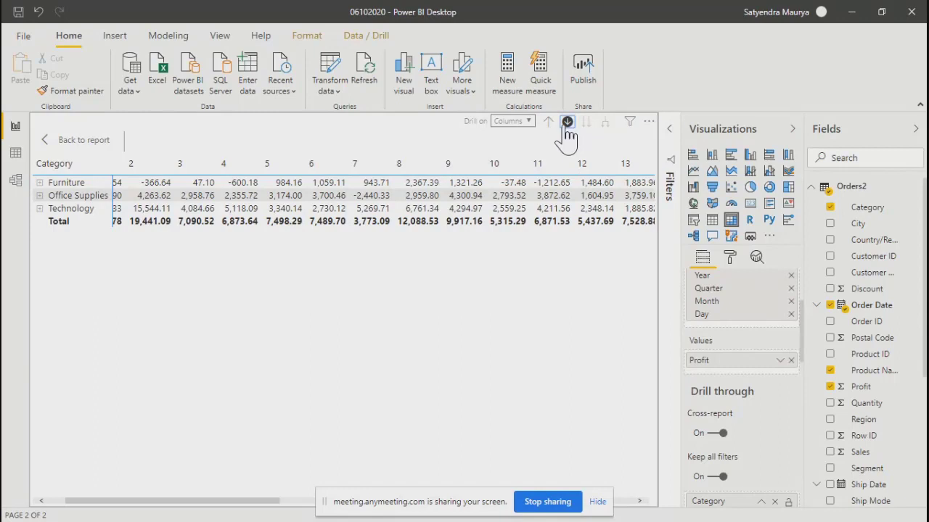
left_click(515, 122)
left_click(507, 146)
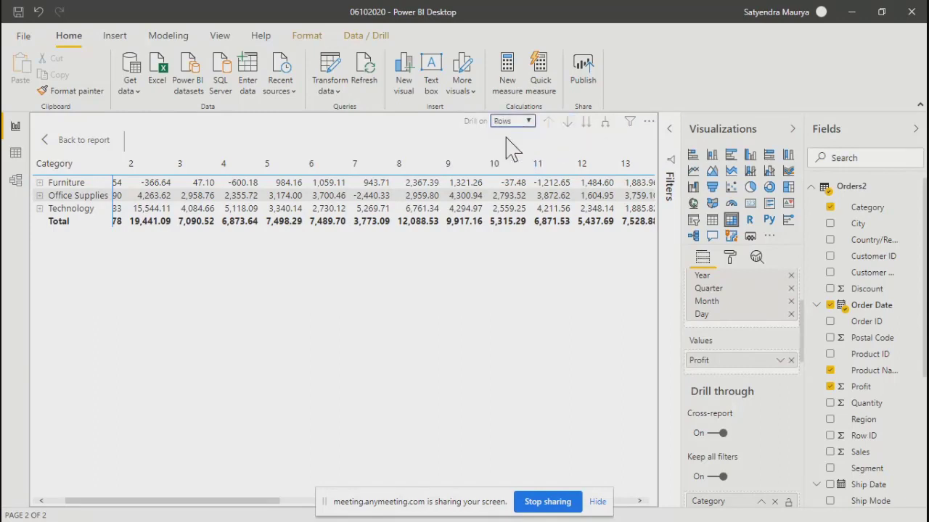
left_click(585, 122)
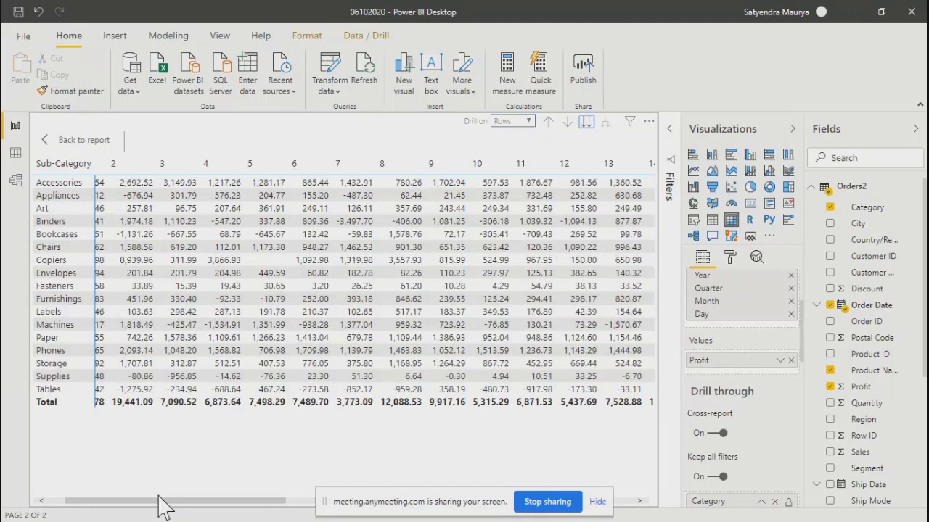
Step: Switch drilling to columns and drill the Order Date columns up from Day to Month
left_click_drag(159, 501, 73, 166)
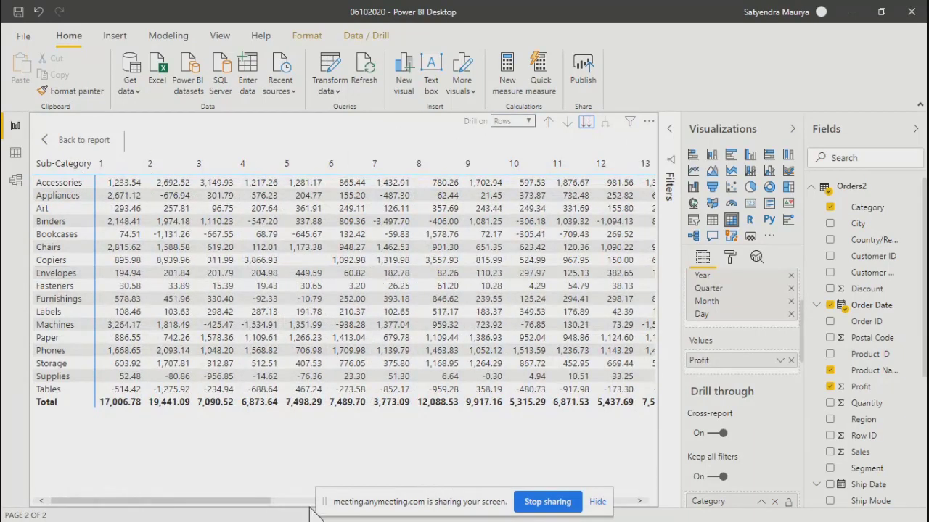
left_click(512, 121)
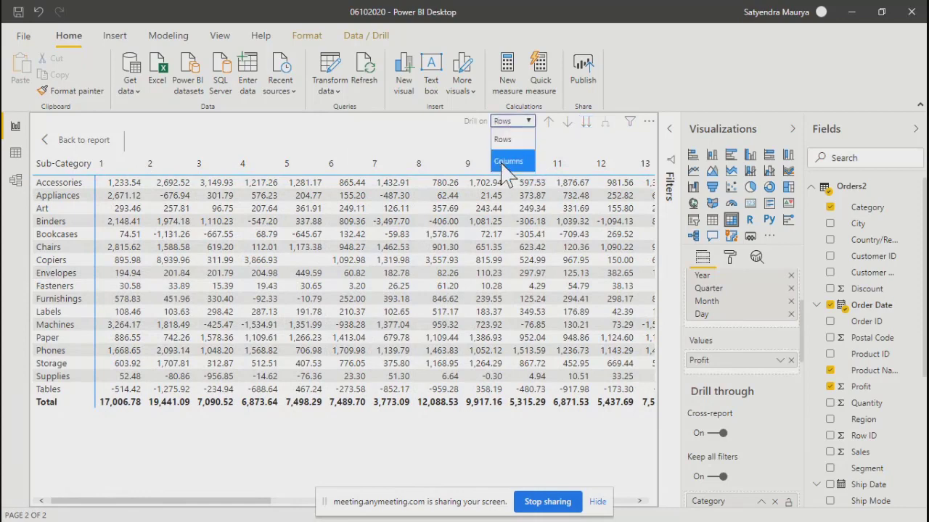
left_click(508, 162)
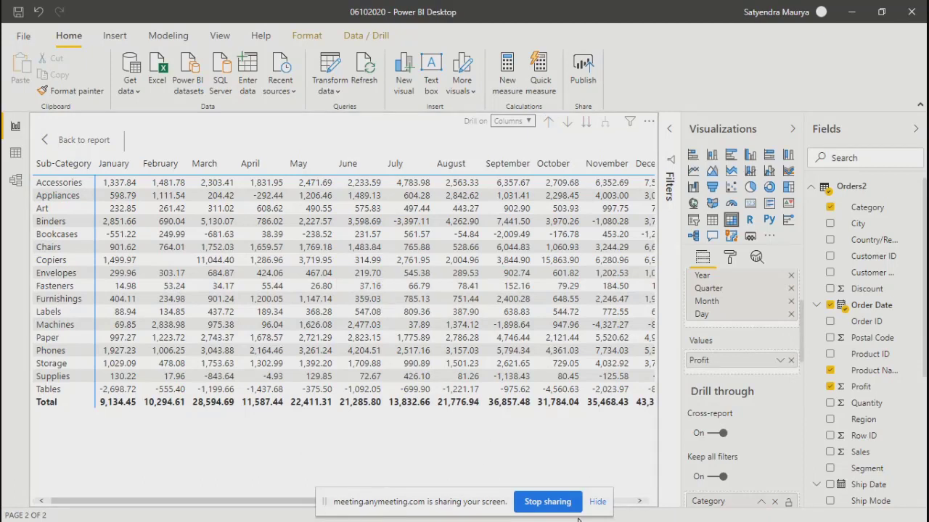
Step: Hide the screen-sharing bar and examine the monthly Profit columns through to the Total column
left_click(598, 502)
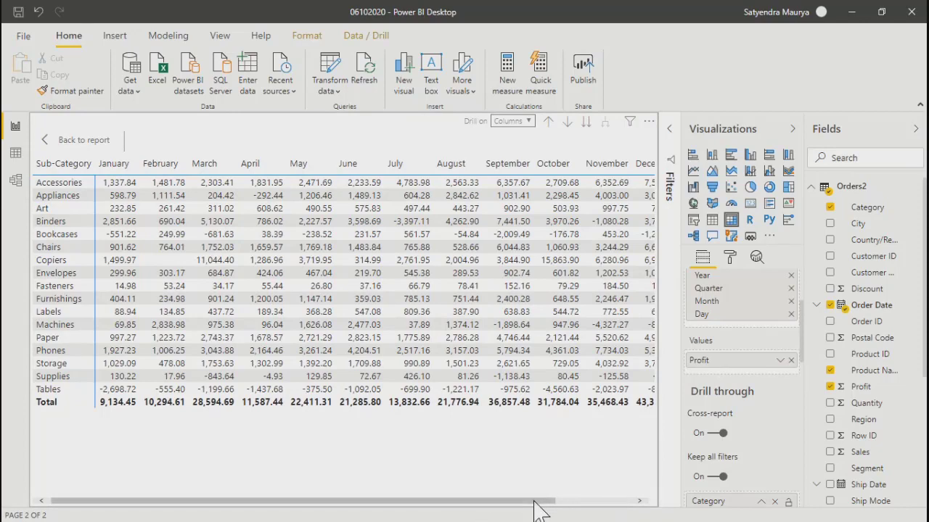
left_click_drag(533, 500, 506, 499)
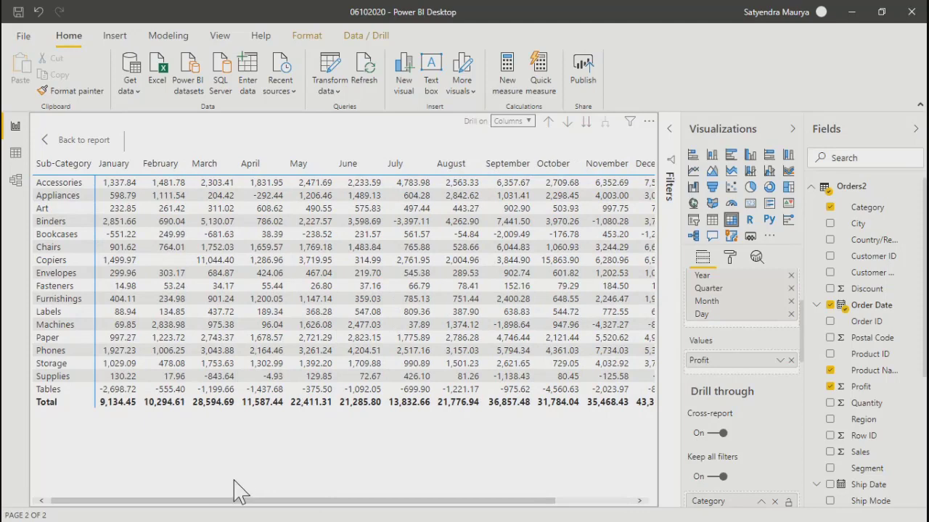
left_click(331, 506)
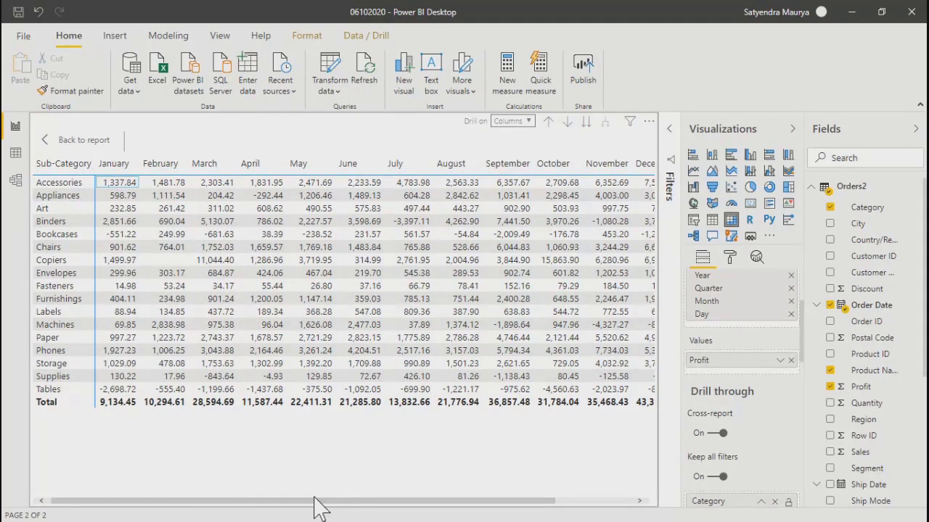
left_click_drag(315, 502, 424, 505)
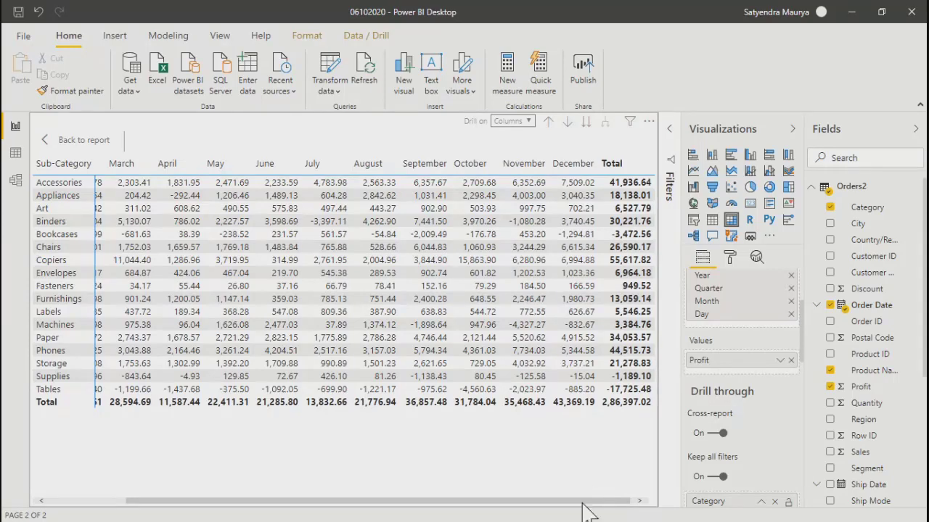
left_click_drag(586, 502, 155, 484)
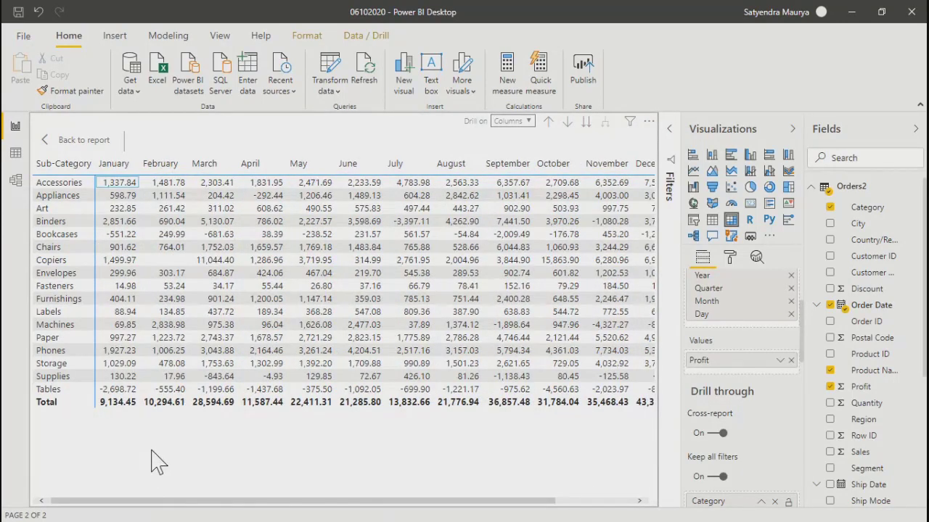
Step: Return to the report page with the matrix widened to the page's right edge, and select the pie chart
left_click(71, 142)
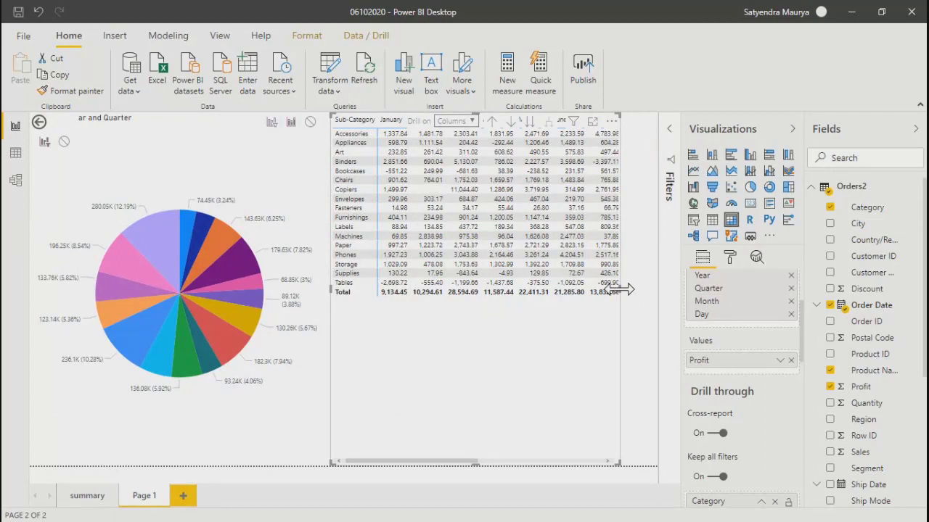
left_click_drag(616, 289, 657, 292)
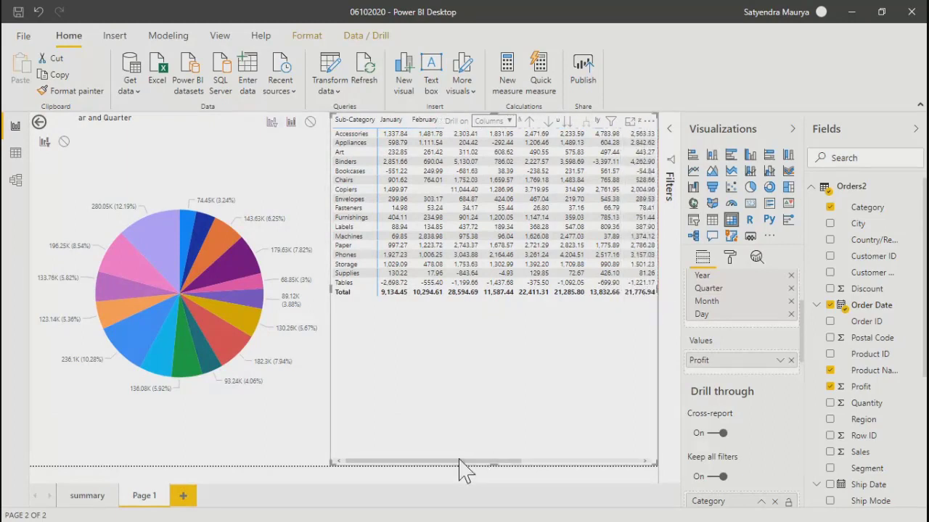
left_click_drag(473, 460, 376, 460)
left_click(196, 450)
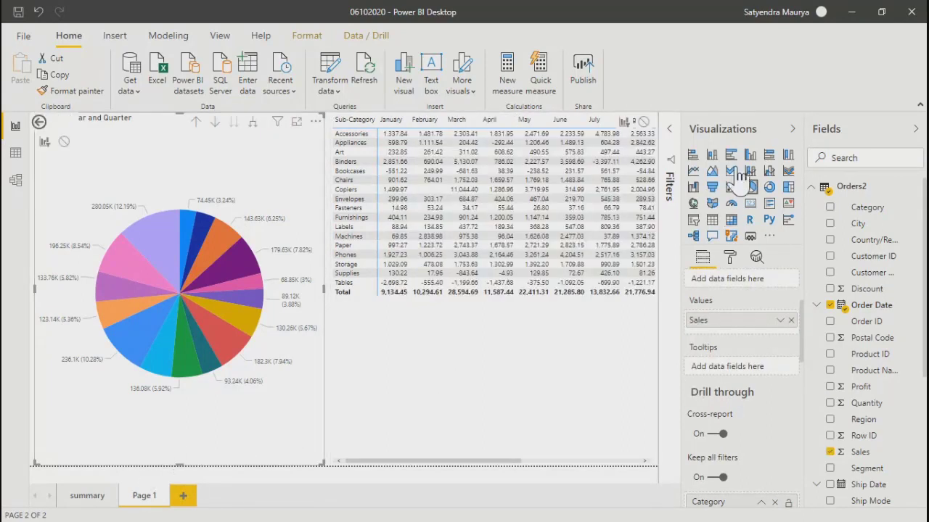
Step: Switch to the model diagram and delete the relationship between Orders2 and People2
left_click(169, 38)
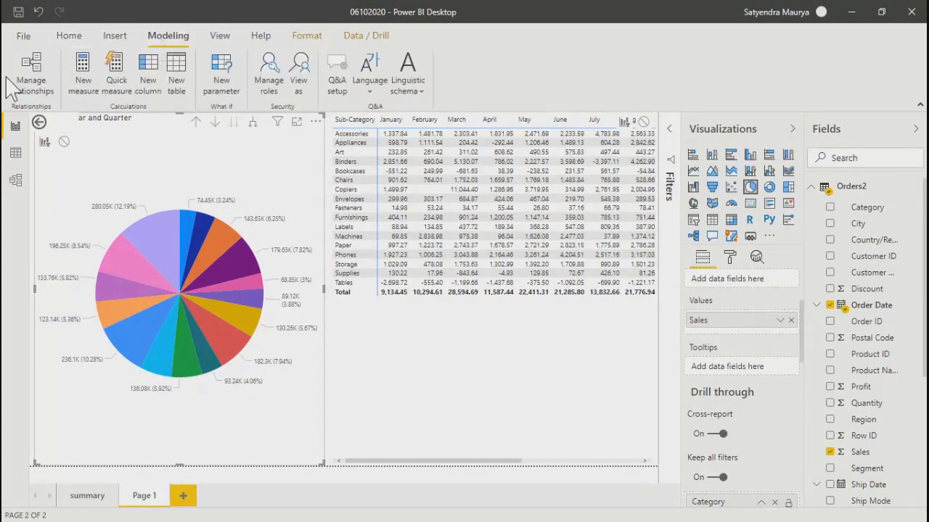
left_click(18, 180)
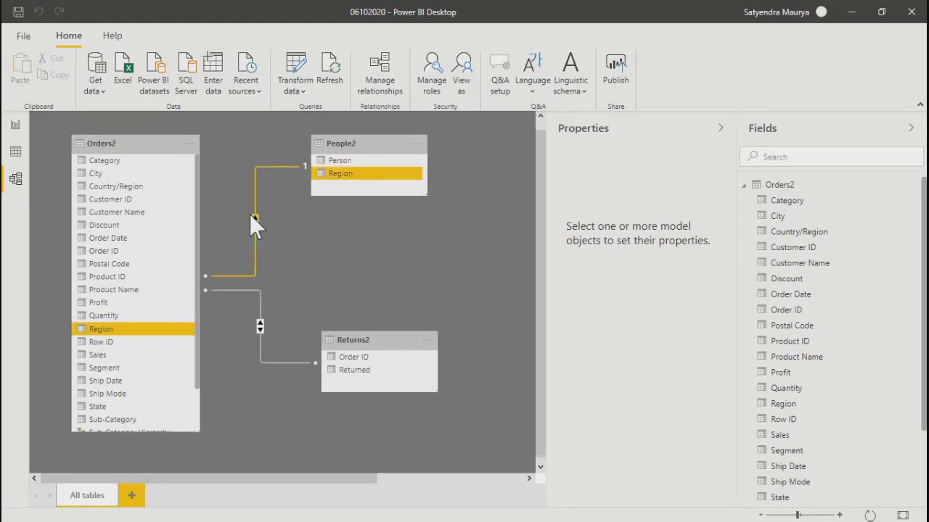
right_click(254, 223)
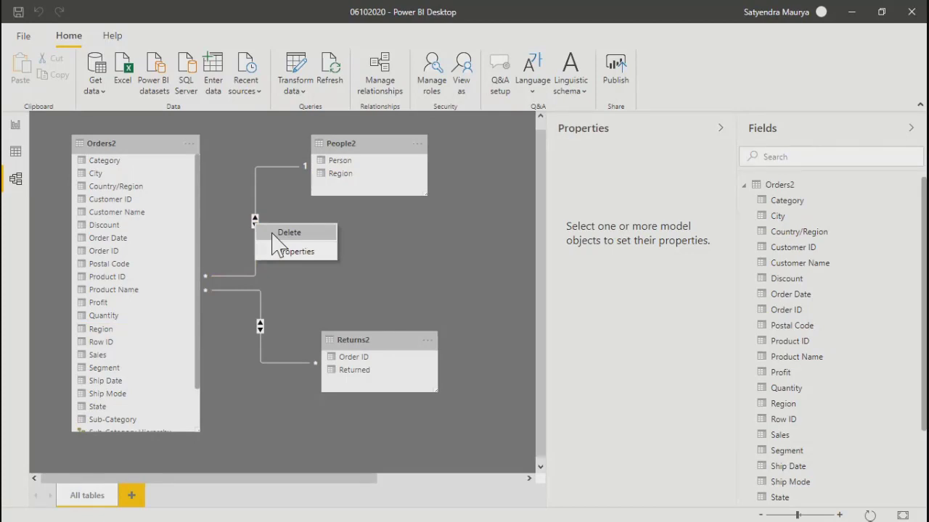
left_click(273, 232)
left_click(520, 284)
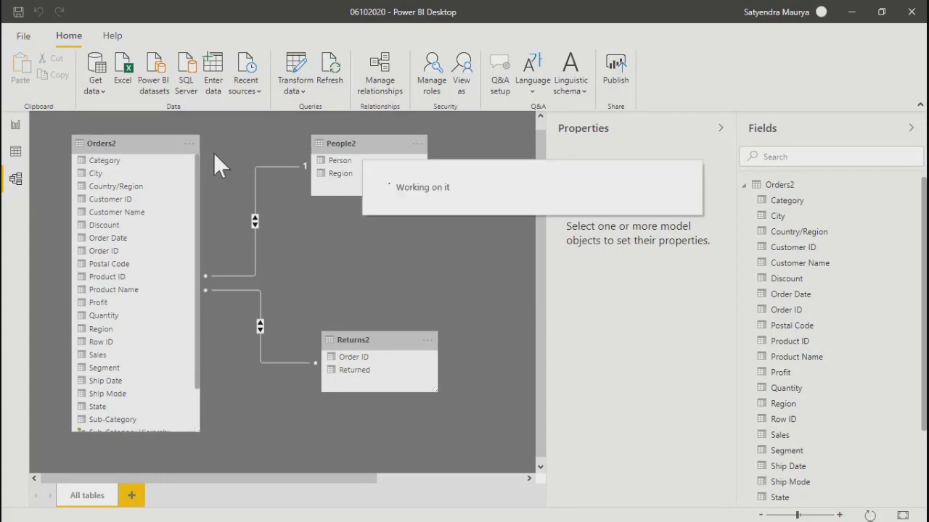
Step: Create a many-to-one Region relationship from Orders2 to People2 with single cross-filter direction, left inactive
left_click(379, 82)
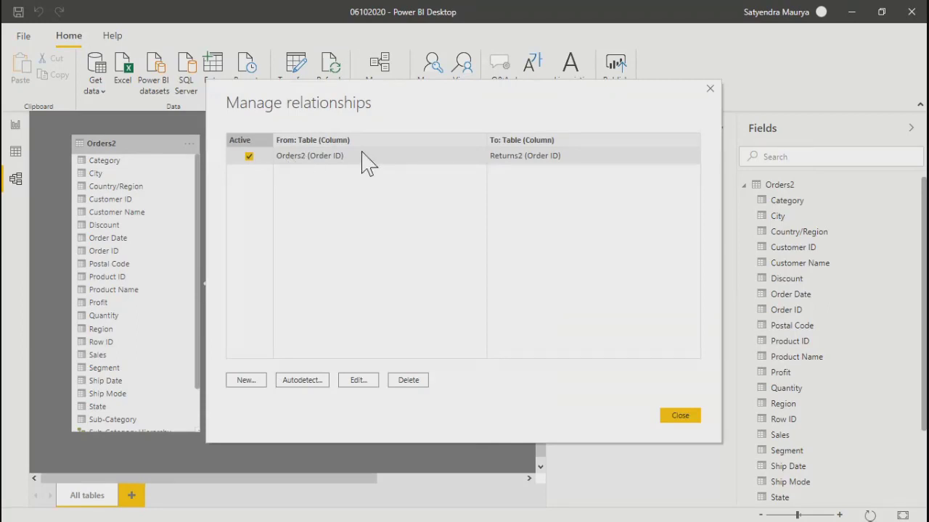
left_click(245, 383)
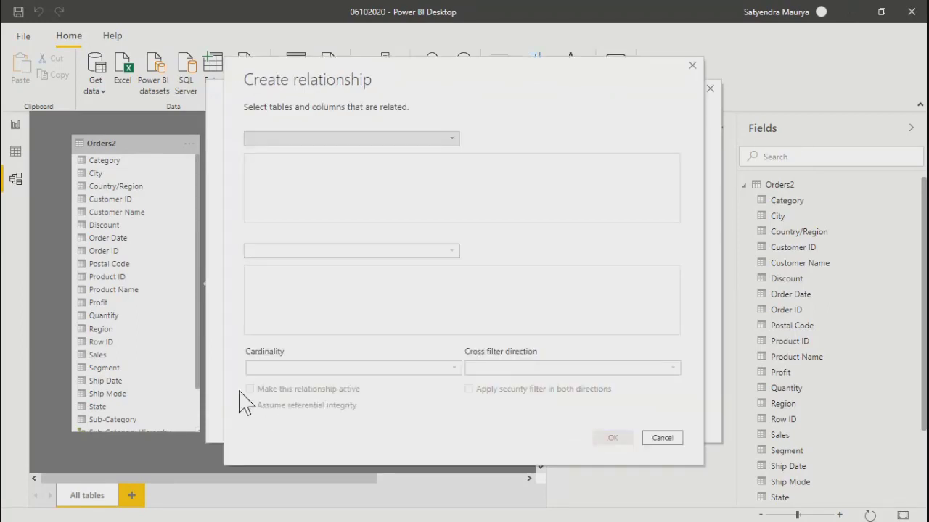
left_click(400, 140)
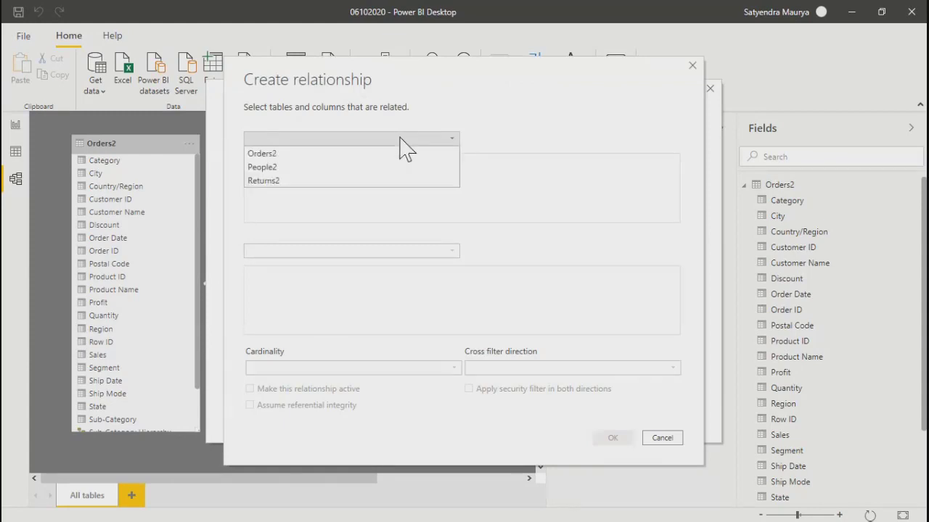
left_click(271, 155)
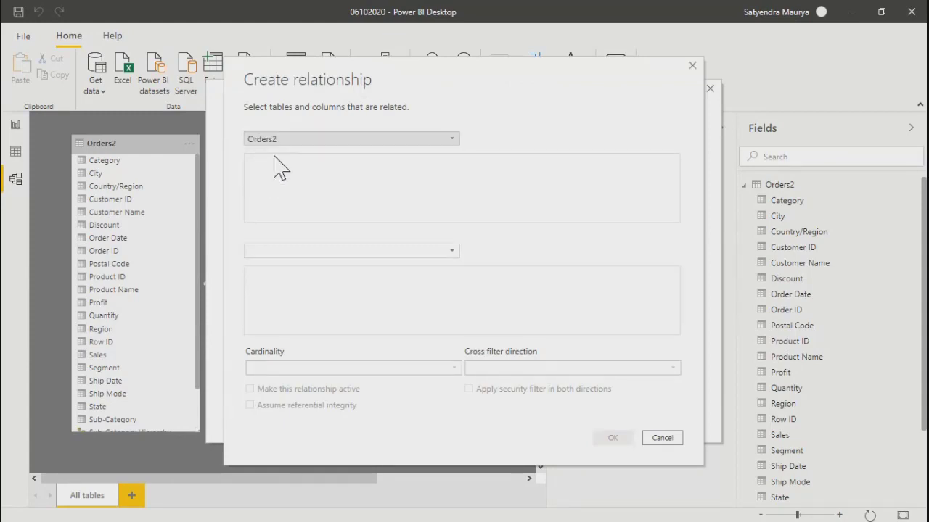
left_click(307, 252)
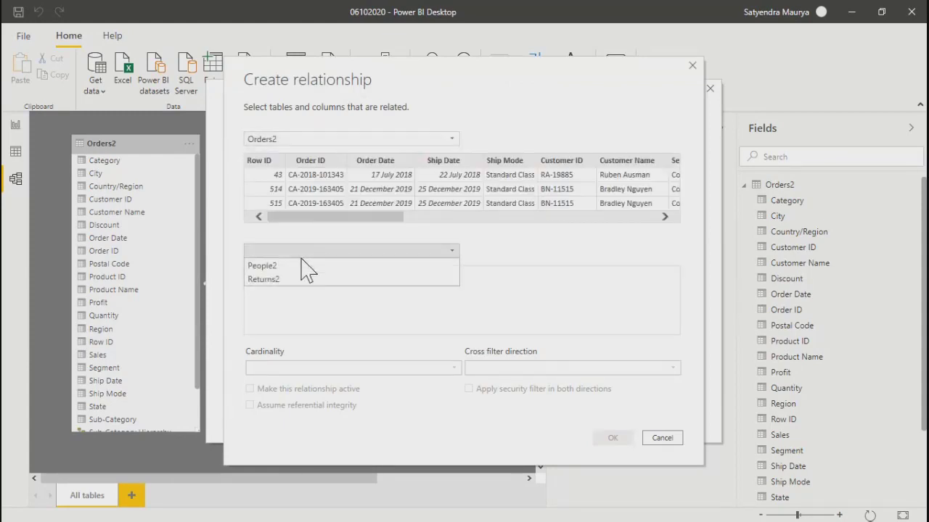
left_click(263, 266)
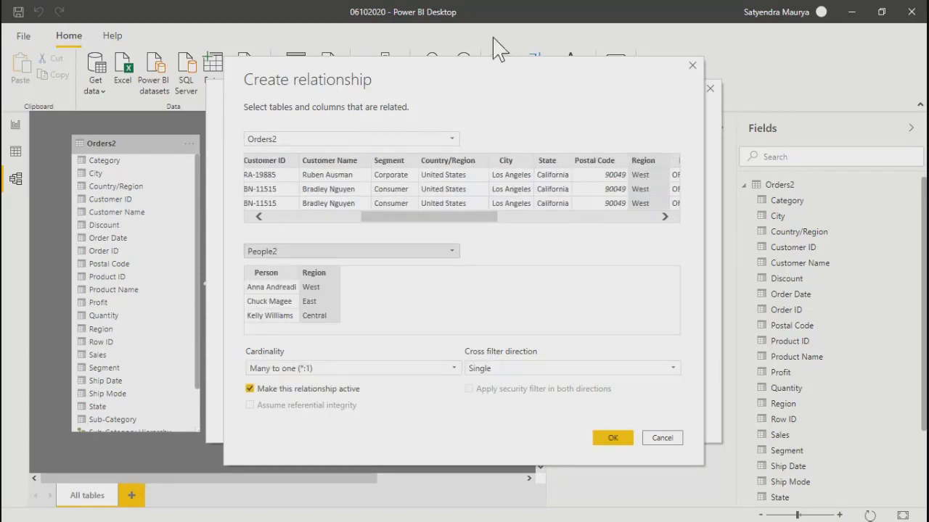
left_click_drag(464, 98, 589, 79)
left_click(376, 372)
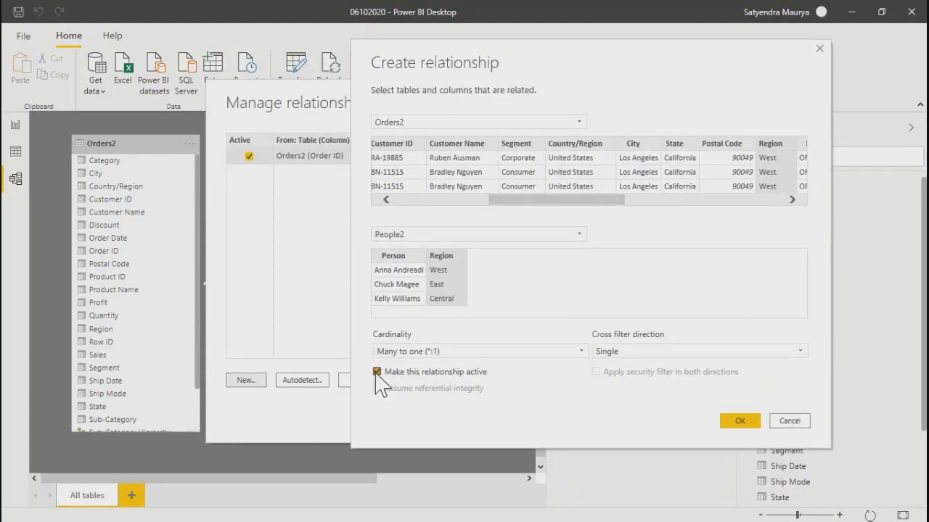
left_click(747, 428)
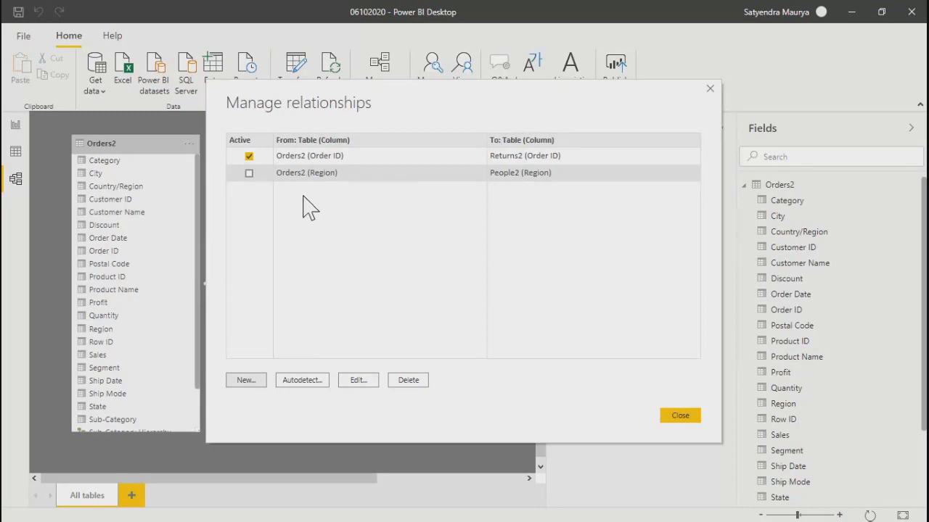
Step: Deactivate the Orders2–Returns2 Order ID relationship, activate the Orders2–People2 Region one, and run relationship autodetection
left_click(248, 157)
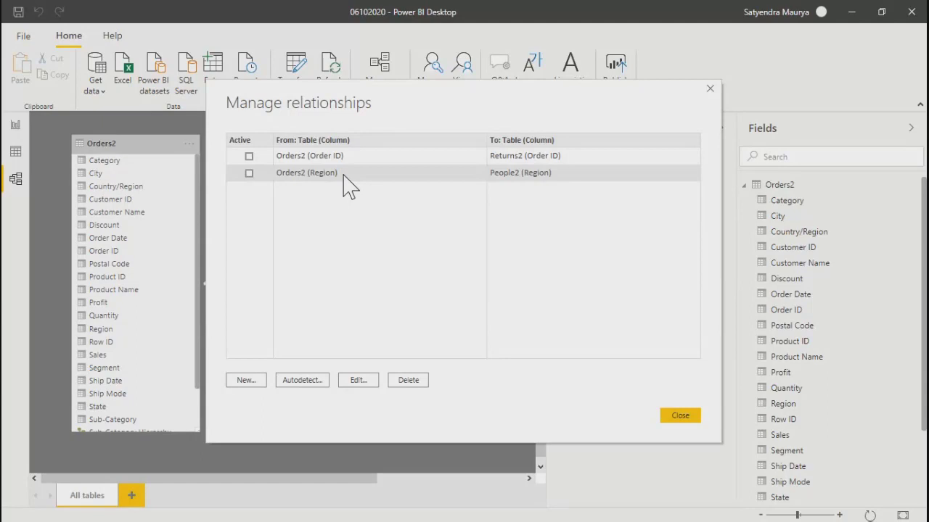
left_click(249, 174)
left_click(305, 390)
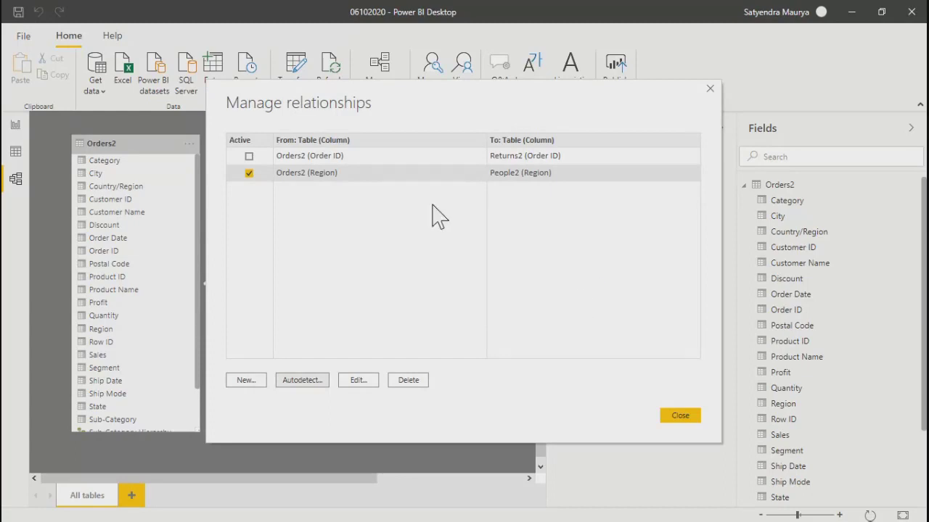
left_click(591, 292)
Step: Review the settings of the Orders2–People2 Region relationship without changing them, and leave relationship management
left_click(360, 381)
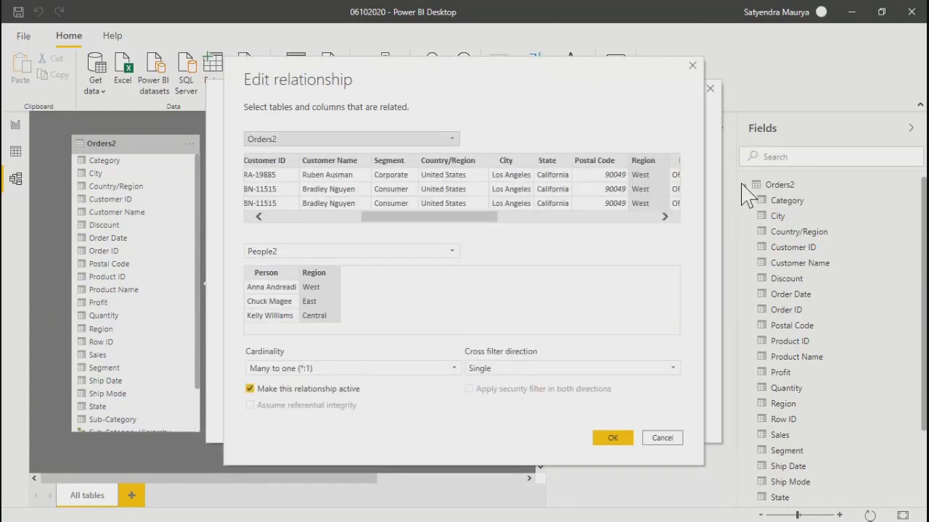
left_click(693, 66)
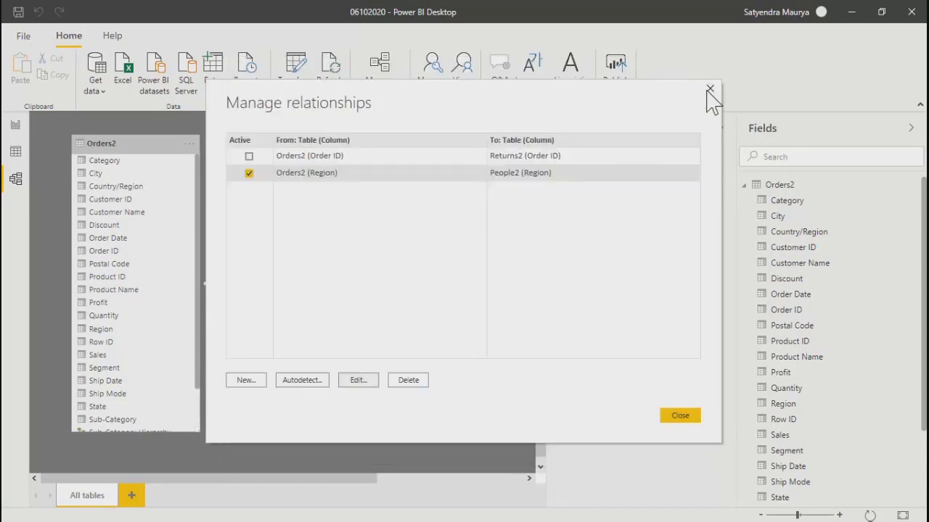
left_click(709, 89)
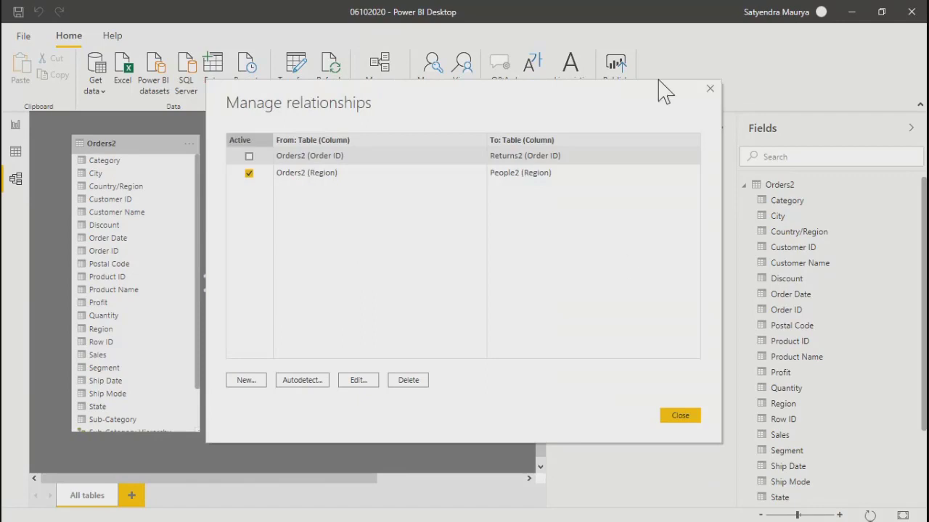
Step: Delete the Region relationship between Orders2 and People2 from the relationships list and return to the diagram
left_click(310, 174)
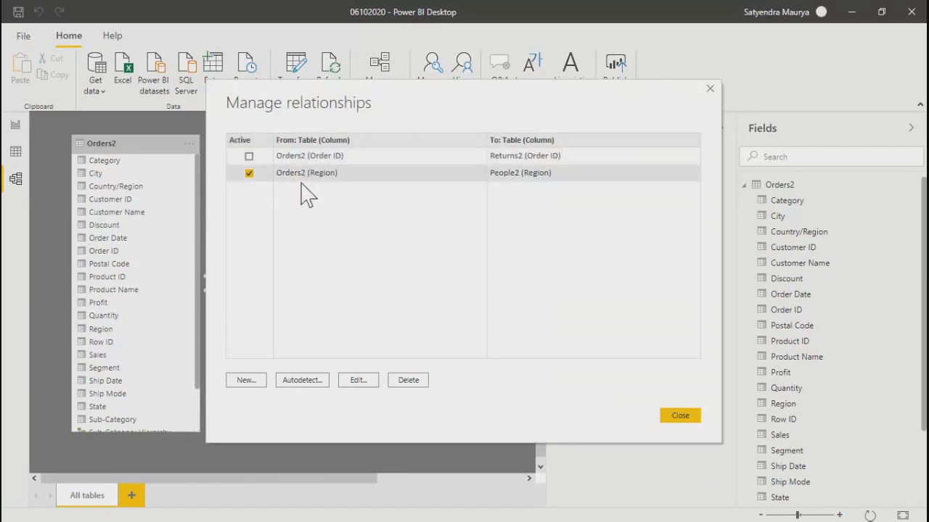
left_click(407, 380)
left_click(593, 295)
left_click(710, 89)
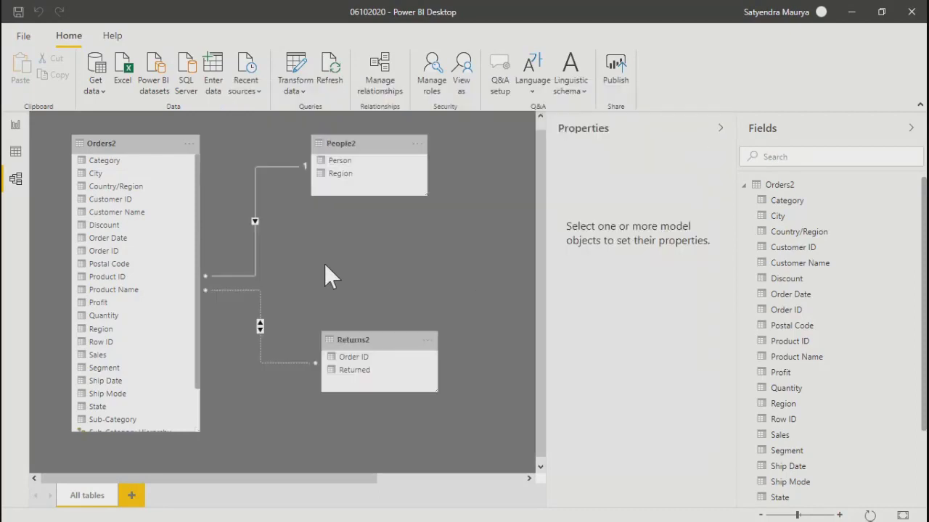
Step: Autodetect relationships again to restore the link between Orders2 and People2 on Region
left_click(297, 67)
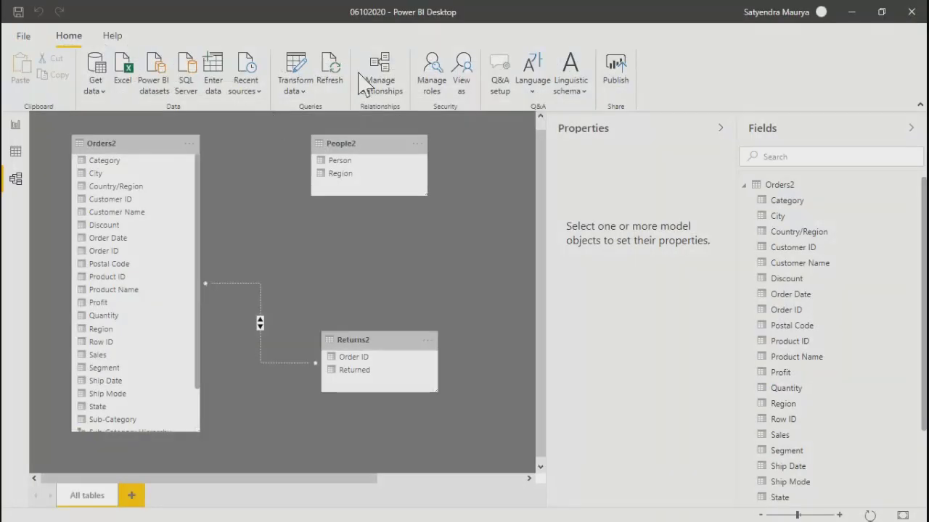
left_click(379, 76)
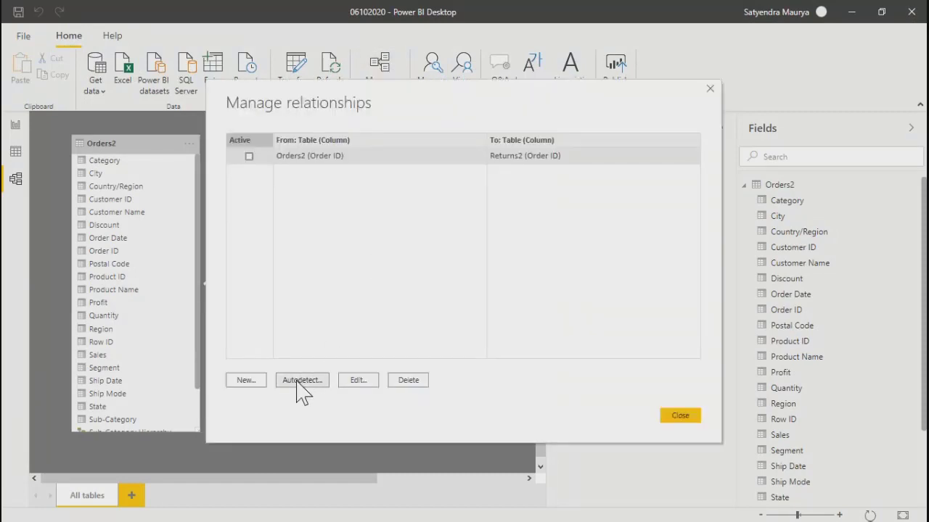
left_click(302, 383)
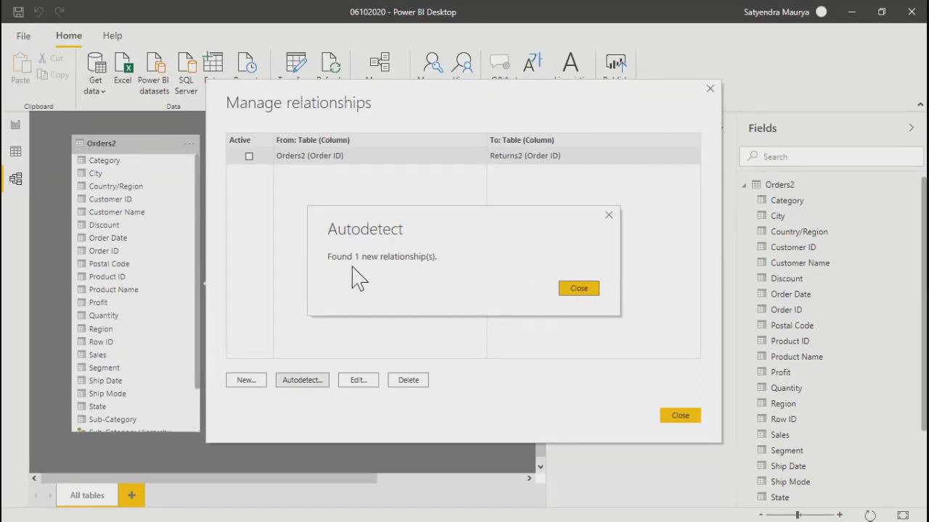
left_click(576, 291)
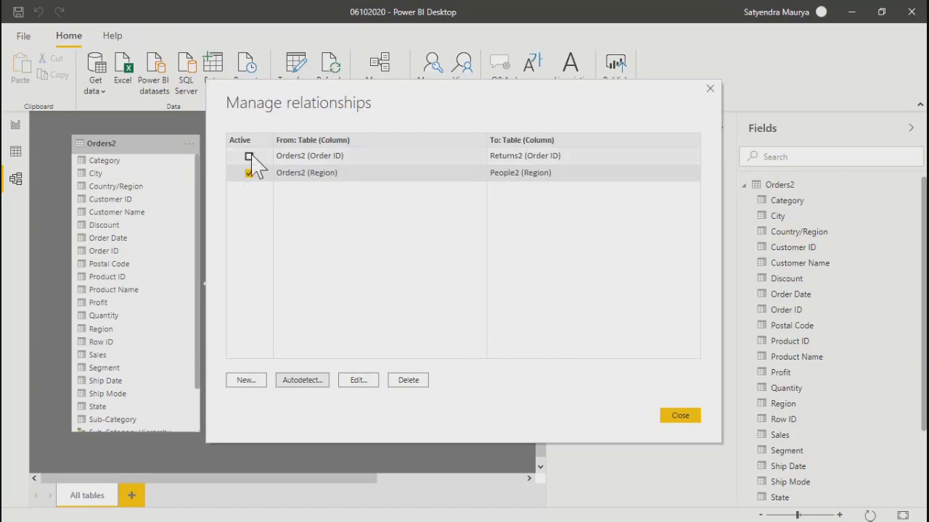
Step: Delete both the Orders2–People2 Region relationship and the Orders2–Returns2 Order ID relationship, and return to the diagram
left_click(408, 382)
left_click(566, 295)
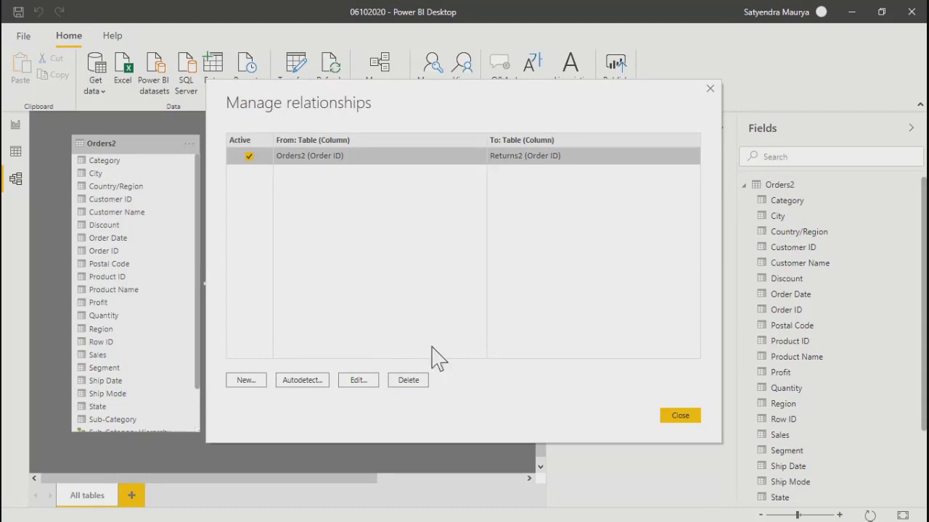
left_click(408, 380)
left_click(573, 298)
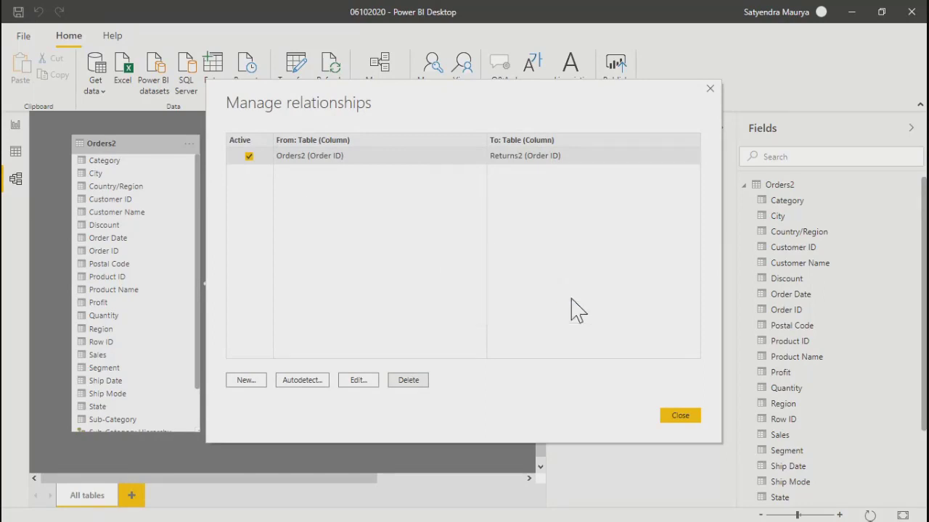
left_click(709, 88)
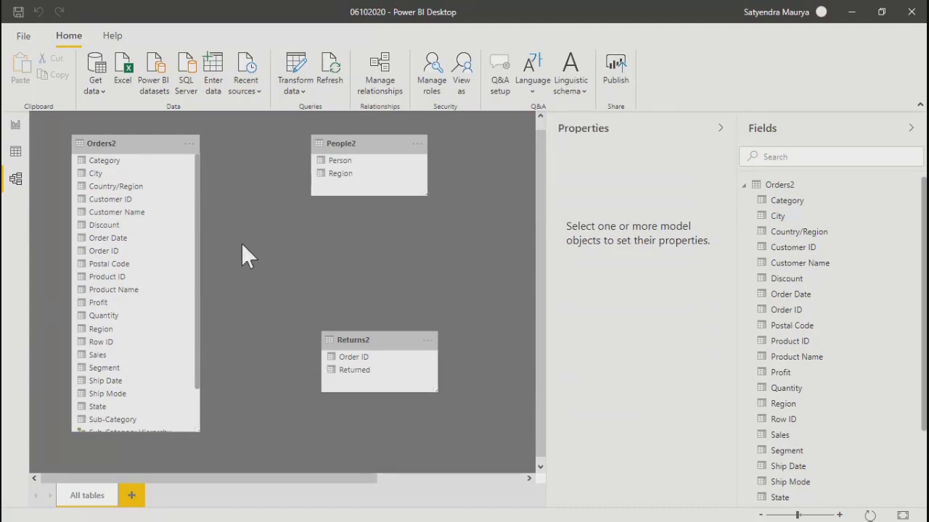
Step: Autodetect relationships with none defined, repeat the detection to check for further ones, and return to the diagram
left_click(304, 72)
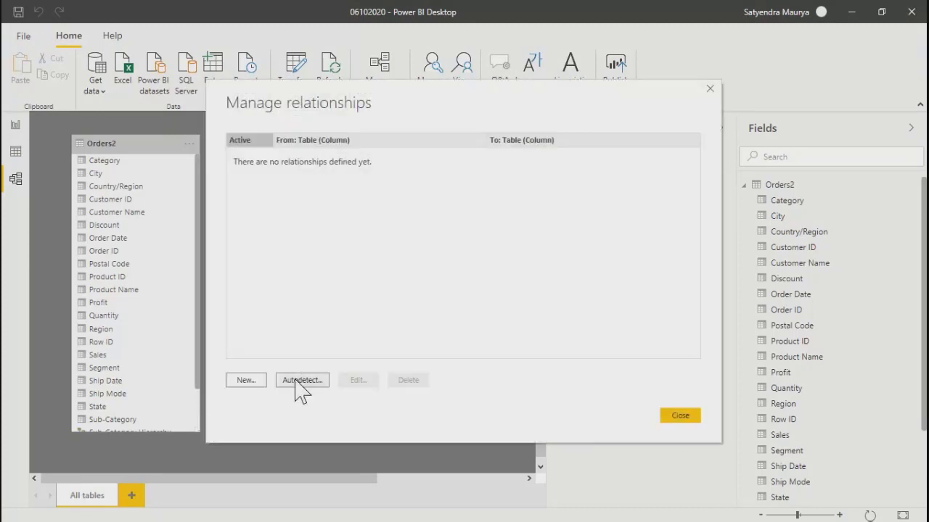
left_click(305, 366)
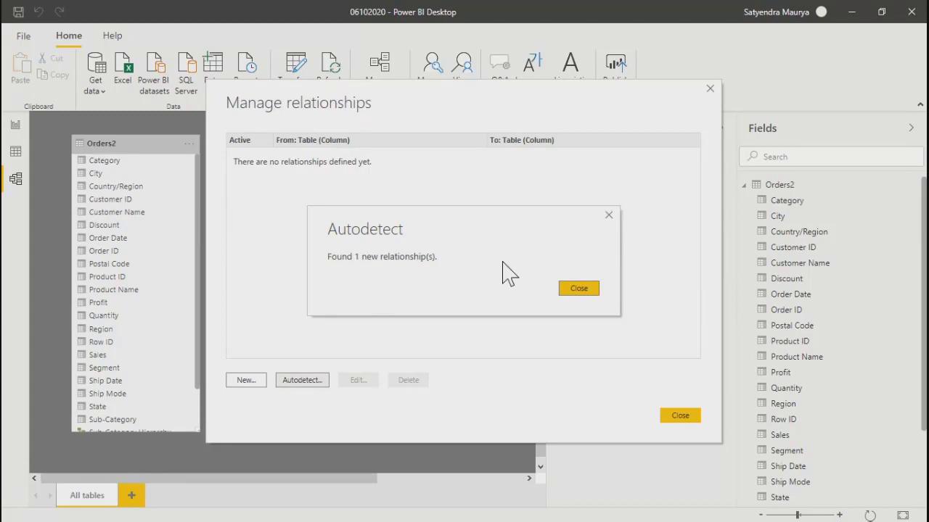
left_click(577, 292)
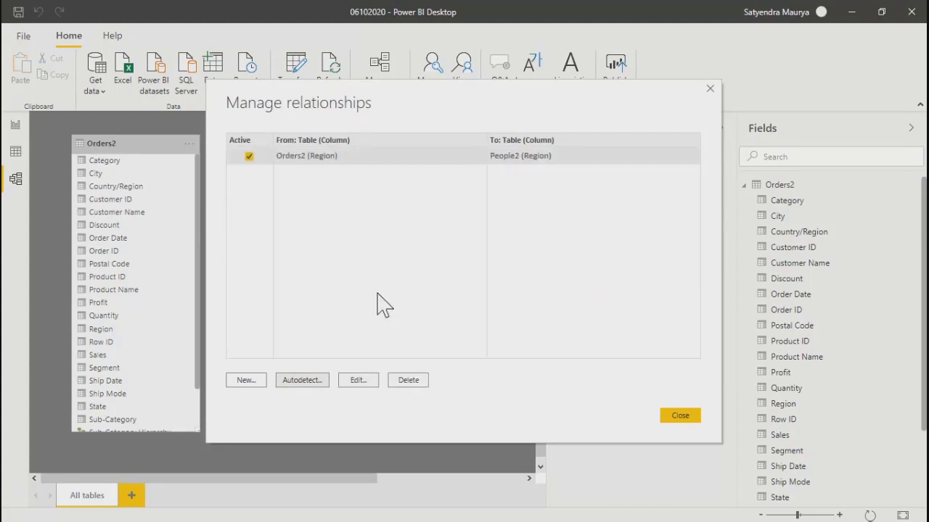
left_click(306, 383)
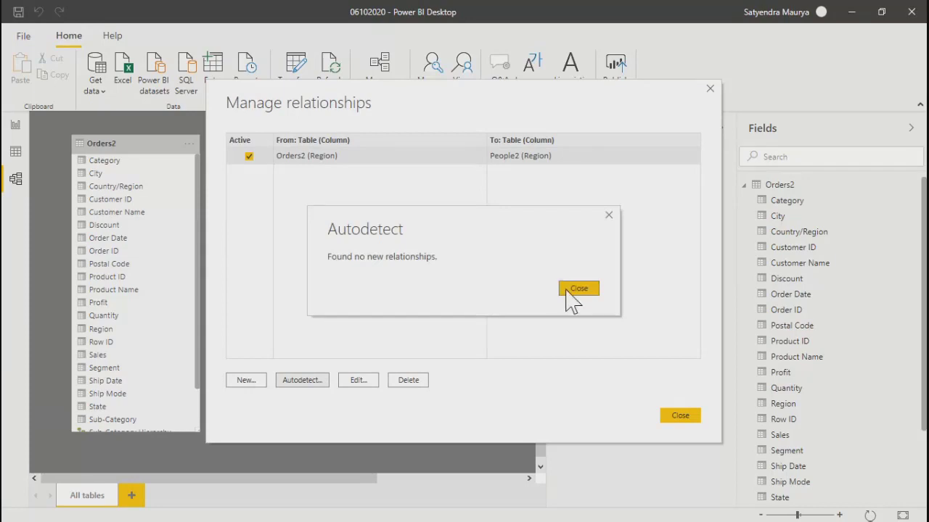
left_click(570, 290)
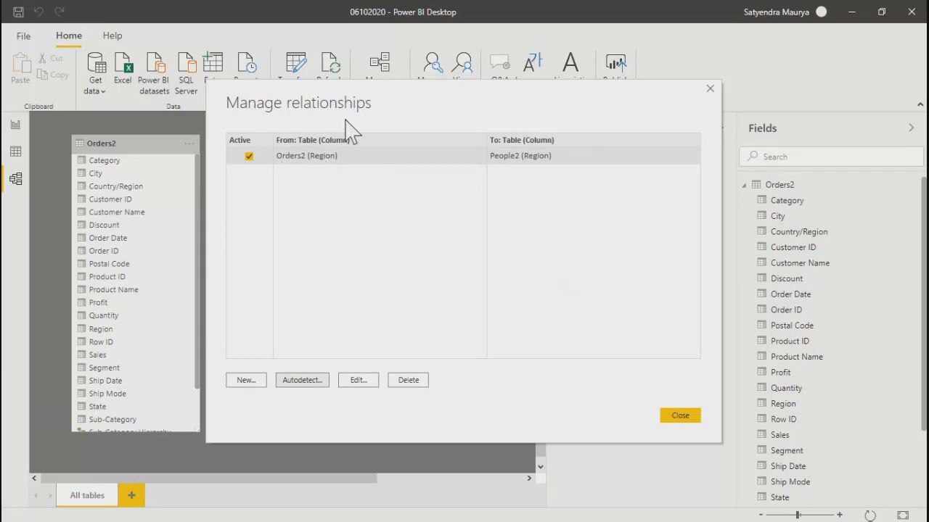
left_click_drag(429, 108, 363, 166)
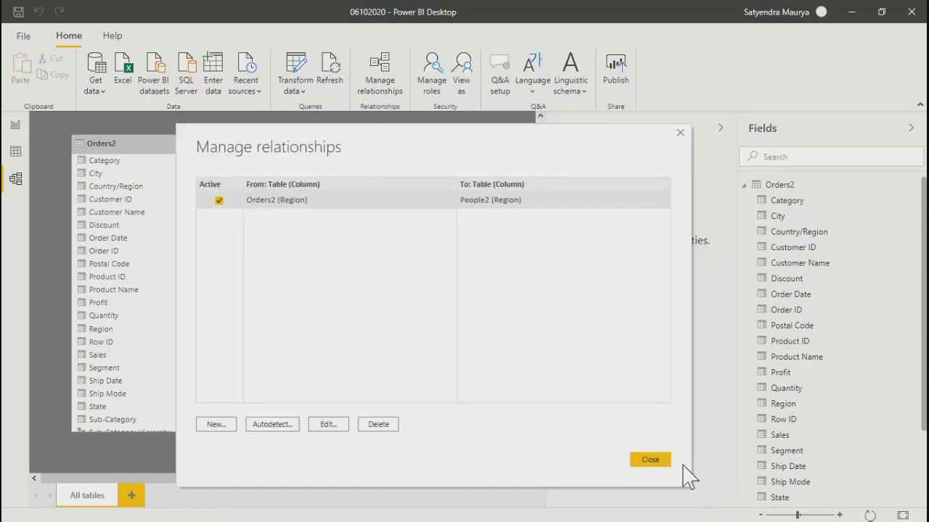
left_click(650, 465)
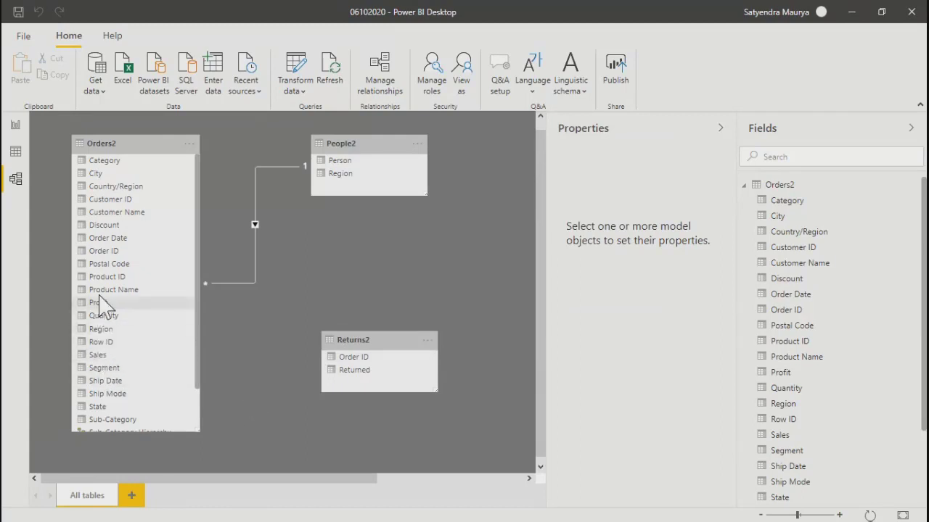
Step: Check the Order ID fields in Orders2 and Returns2, and run relationship autodetection again to look for a link between them
left_click(104, 252)
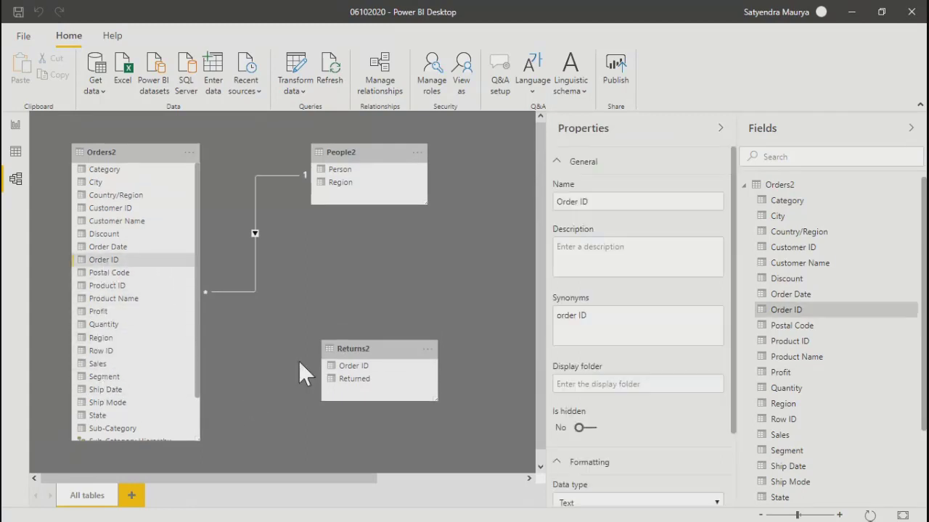
left_click(360, 367)
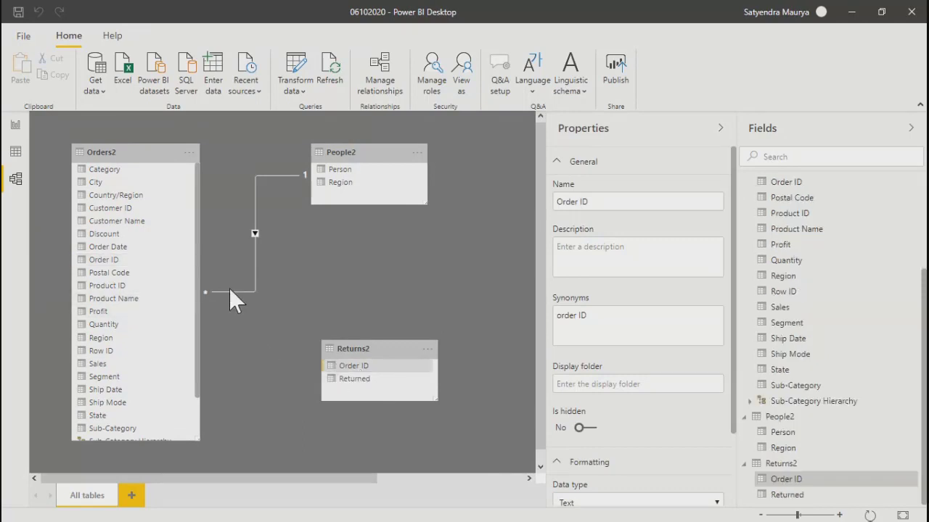
left_click(400, 84)
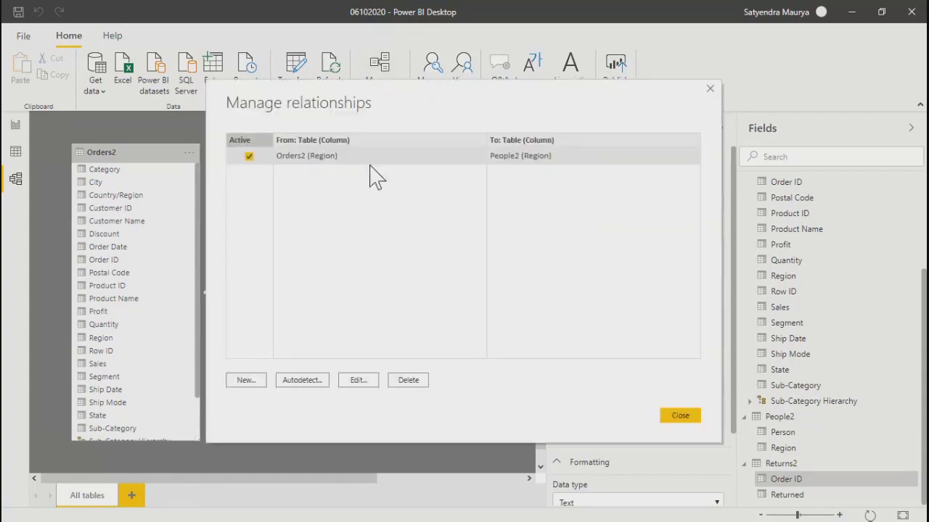
left_click(303, 386)
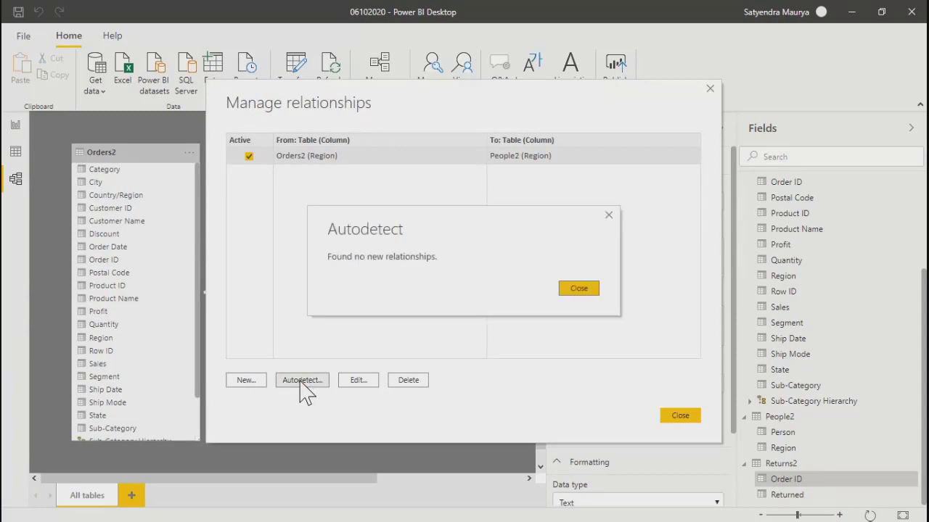
left_click(579, 288)
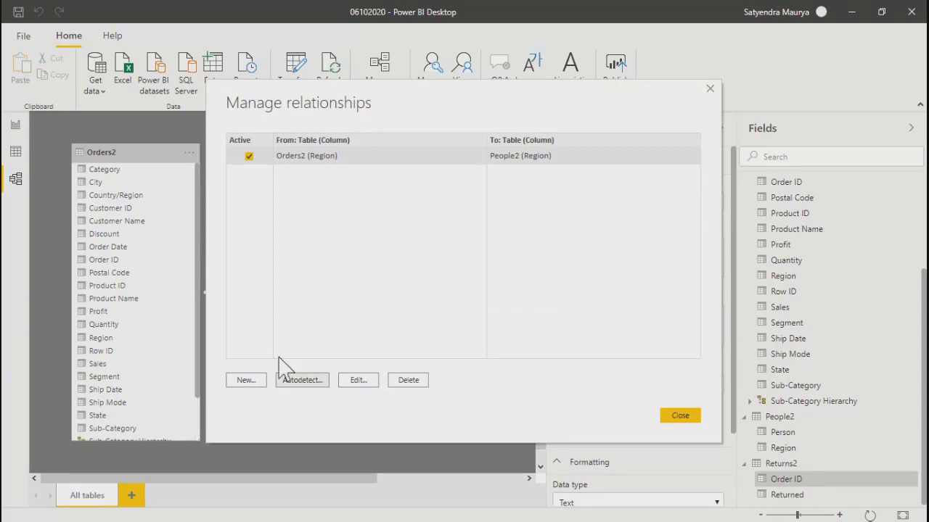
Step: Start a new relationship linking the Order ID column of Orders2 to the Order ID column of Returns2
left_click(245, 380)
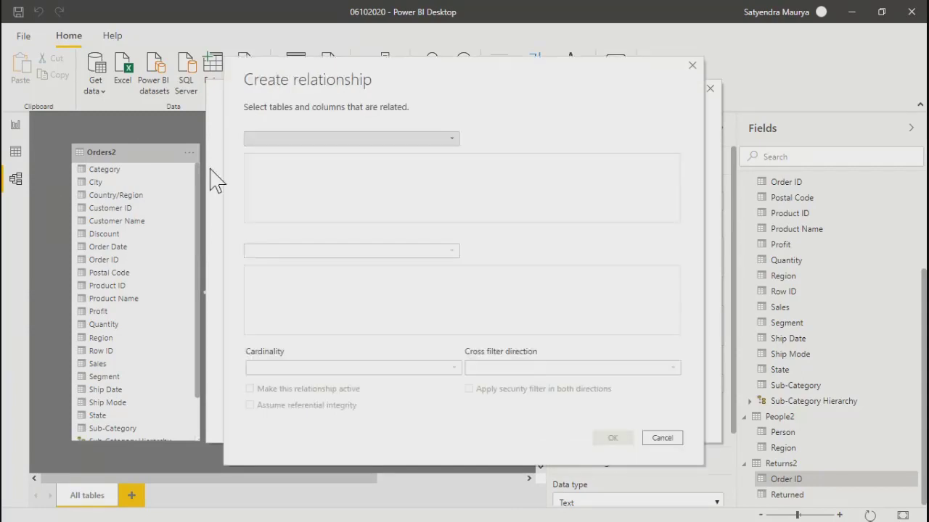
left_click(279, 138)
left_click(275, 154)
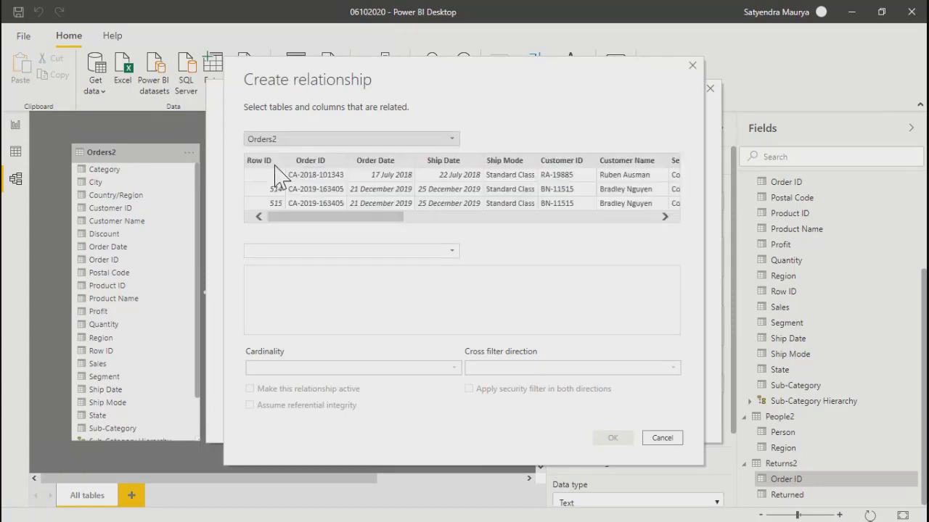
left_click(296, 251)
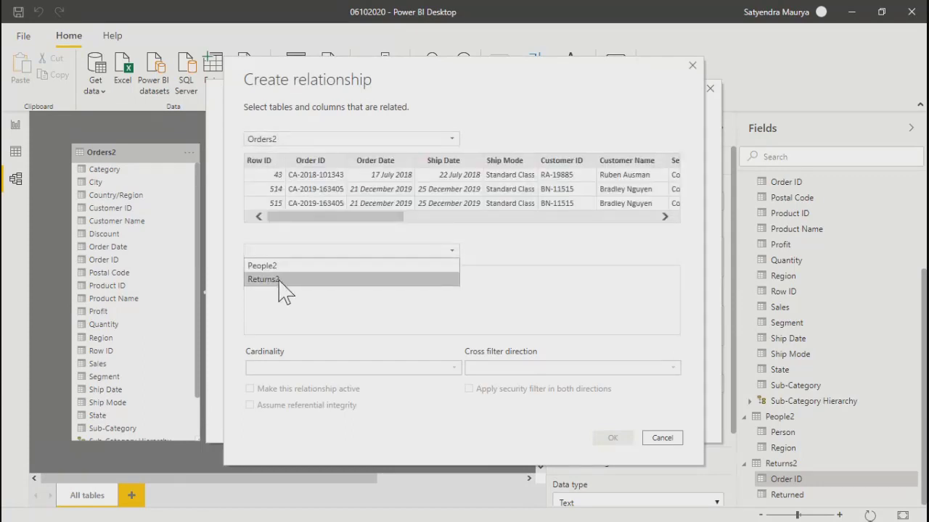
left_click(283, 280)
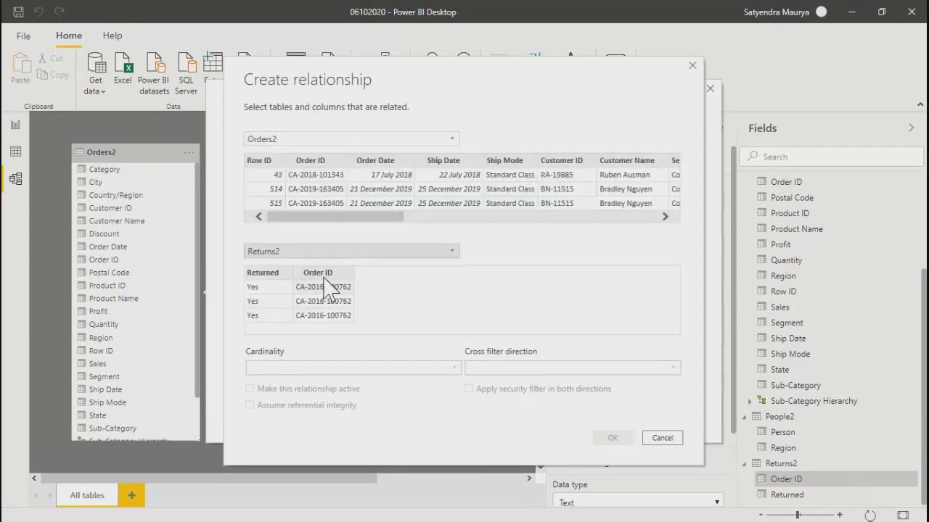
left_click(341, 253)
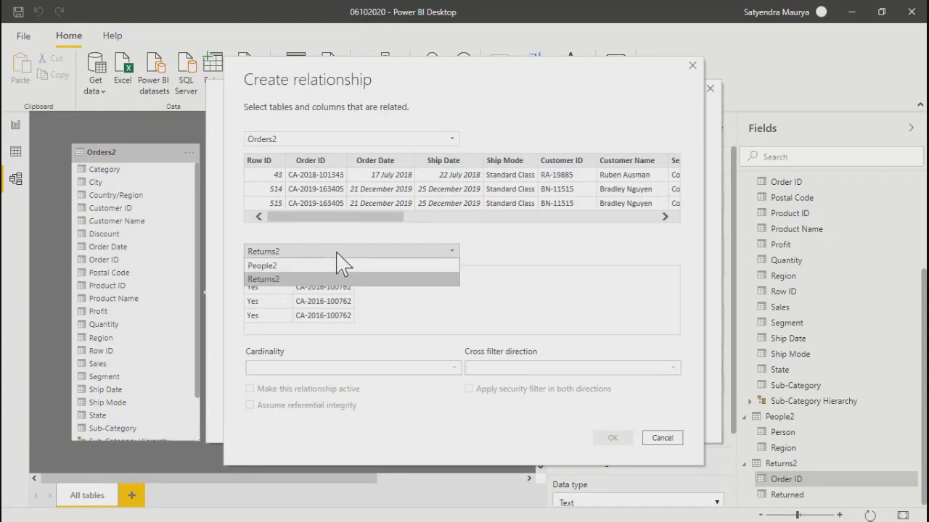
left_click(313, 163)
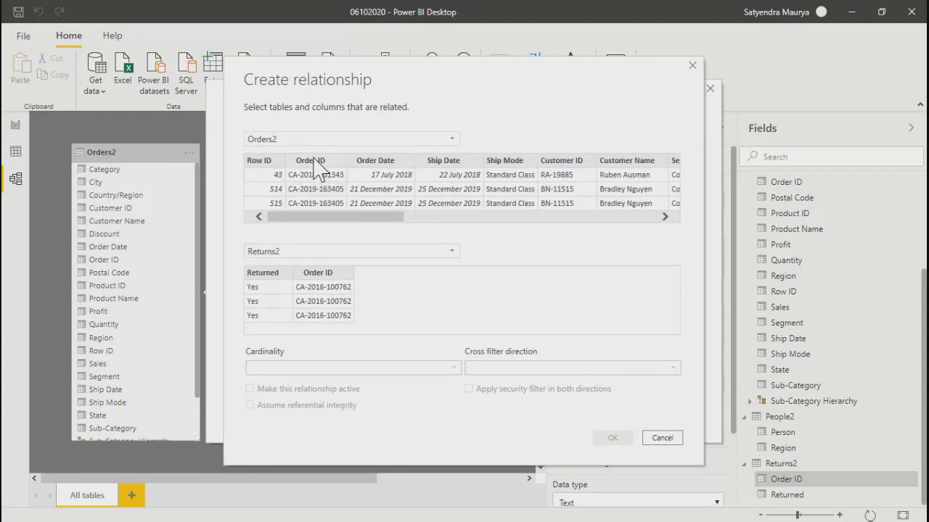
left_click(314, 163)
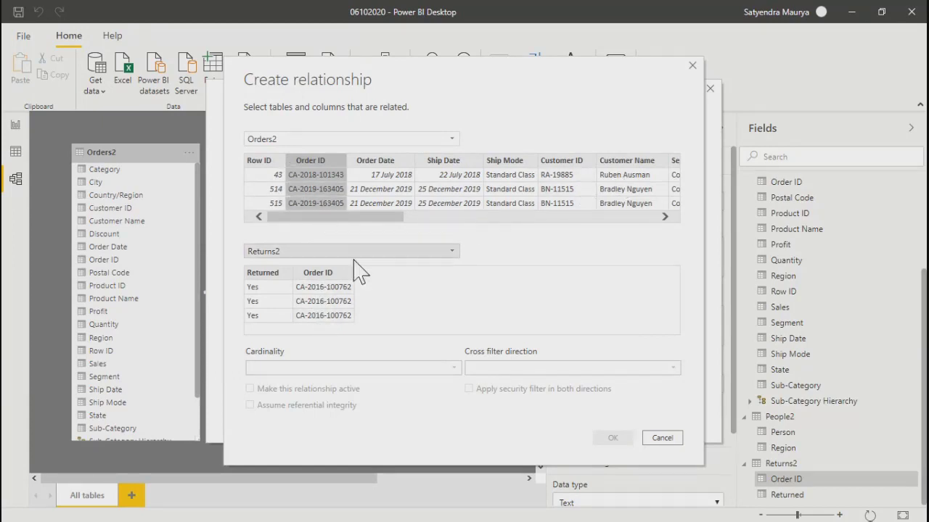
left_click(326, 274)
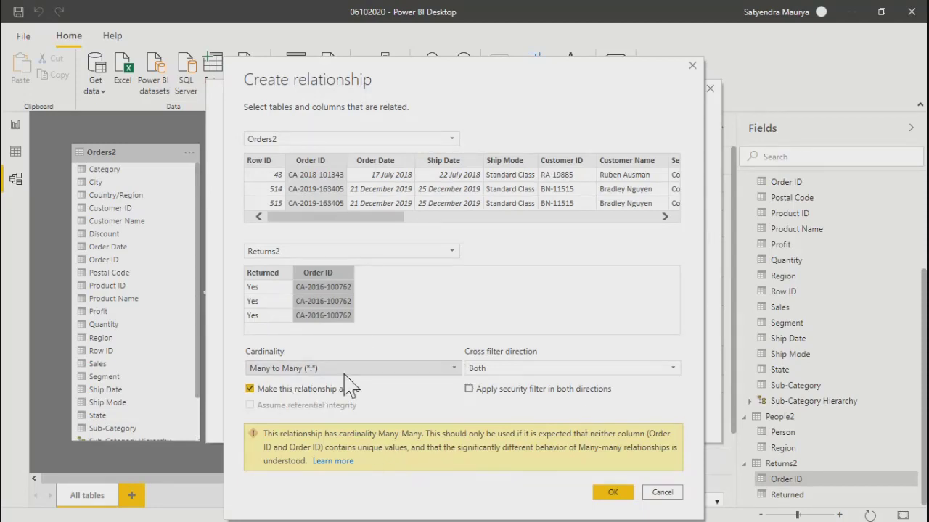
Step: Apply the security filter in both directions with cross filter direction Both, create the relationship, and return to the diagram
left_click(502, 392)
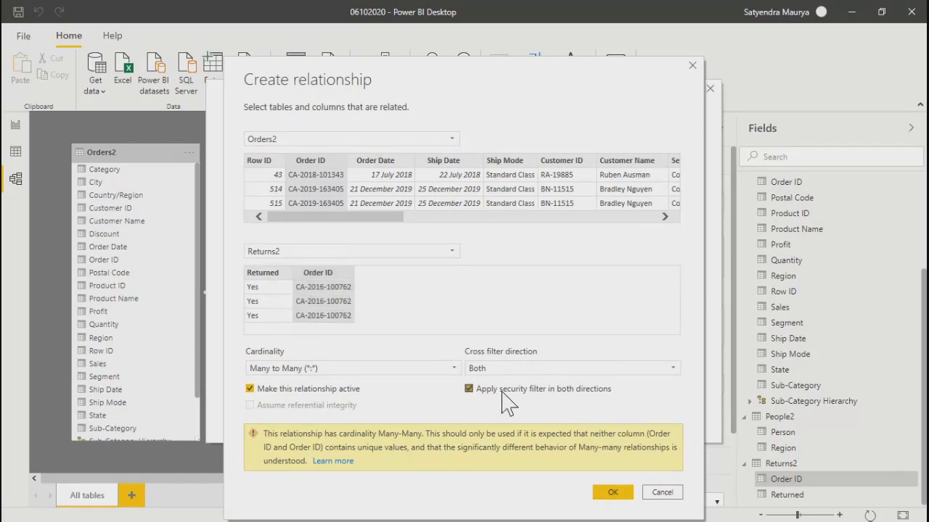
left_click(507, 369)
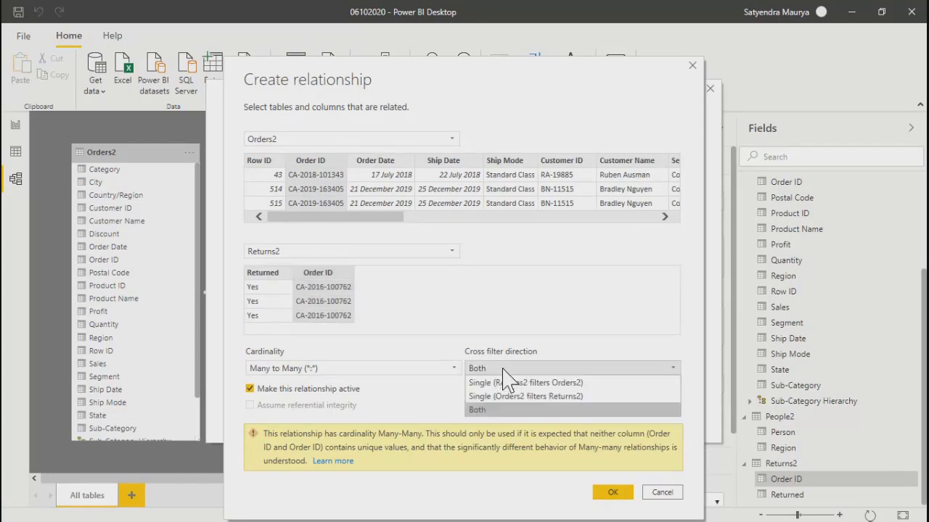
left_click(507, 410)
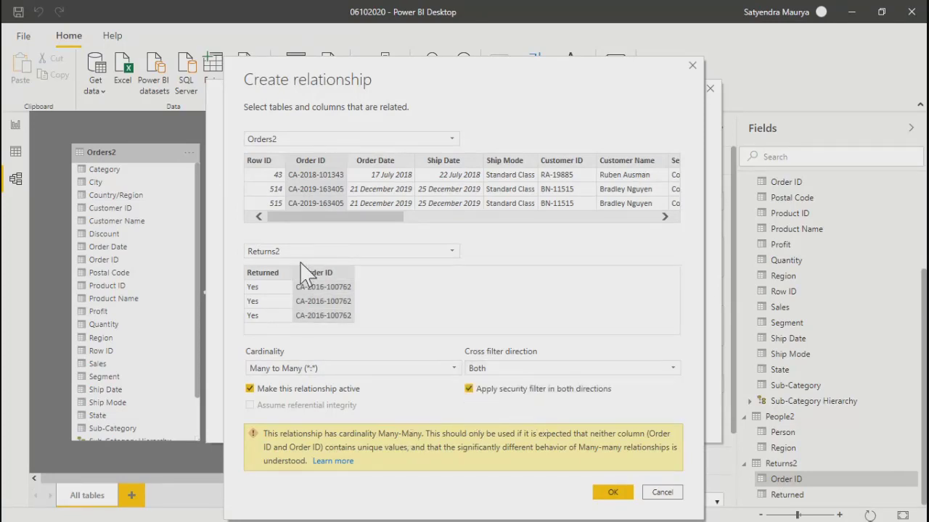
left_click(613, 492)
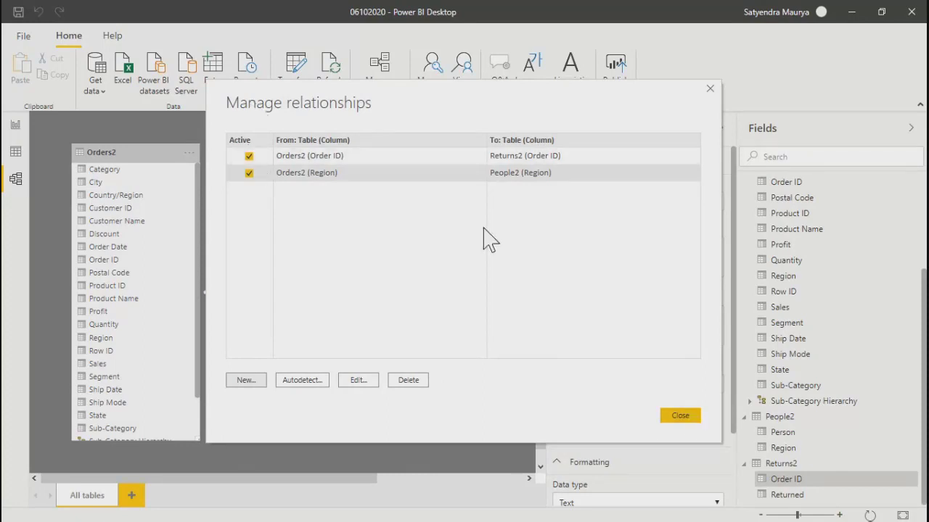
left_click(682, 416)
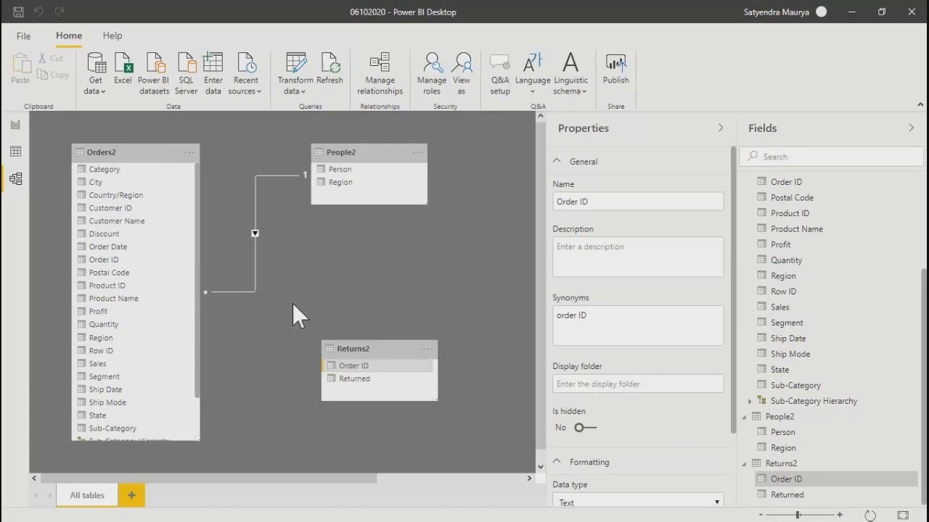
left_click(263, 419)
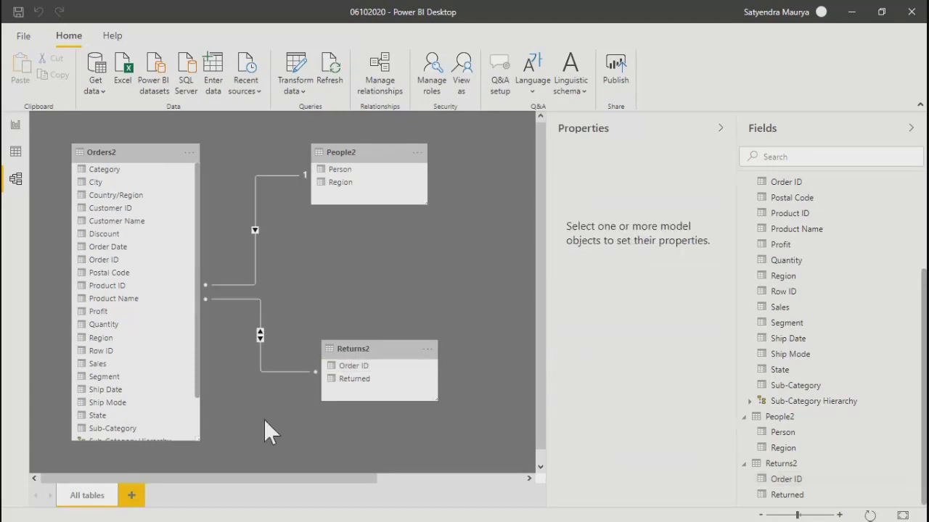